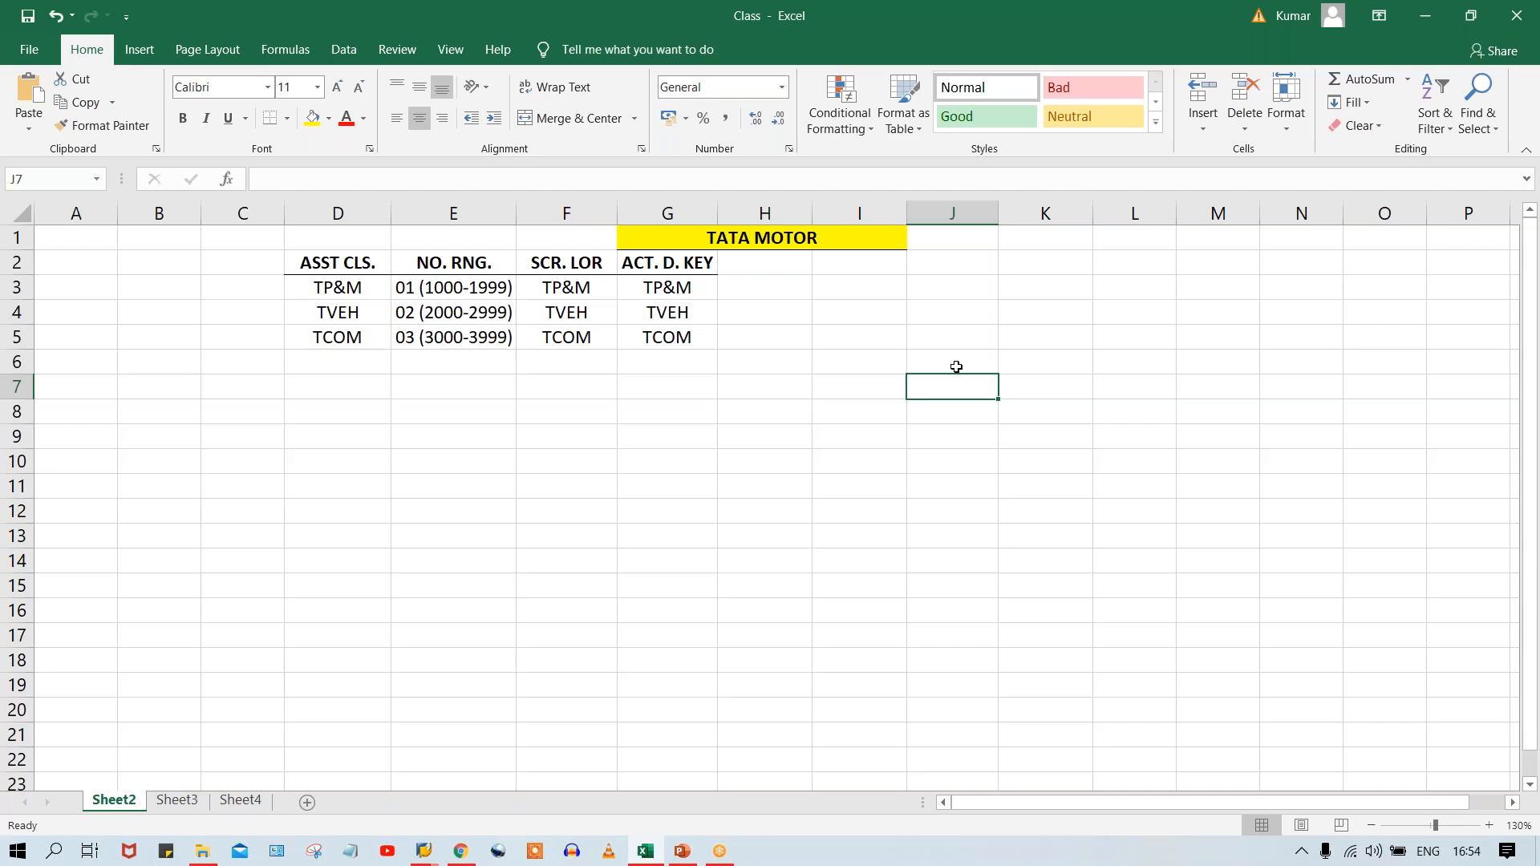
Copy the asset classes TP&M and TVEH from the ASST CLS. column into cells F7 and G7.
left_click(539, 407)
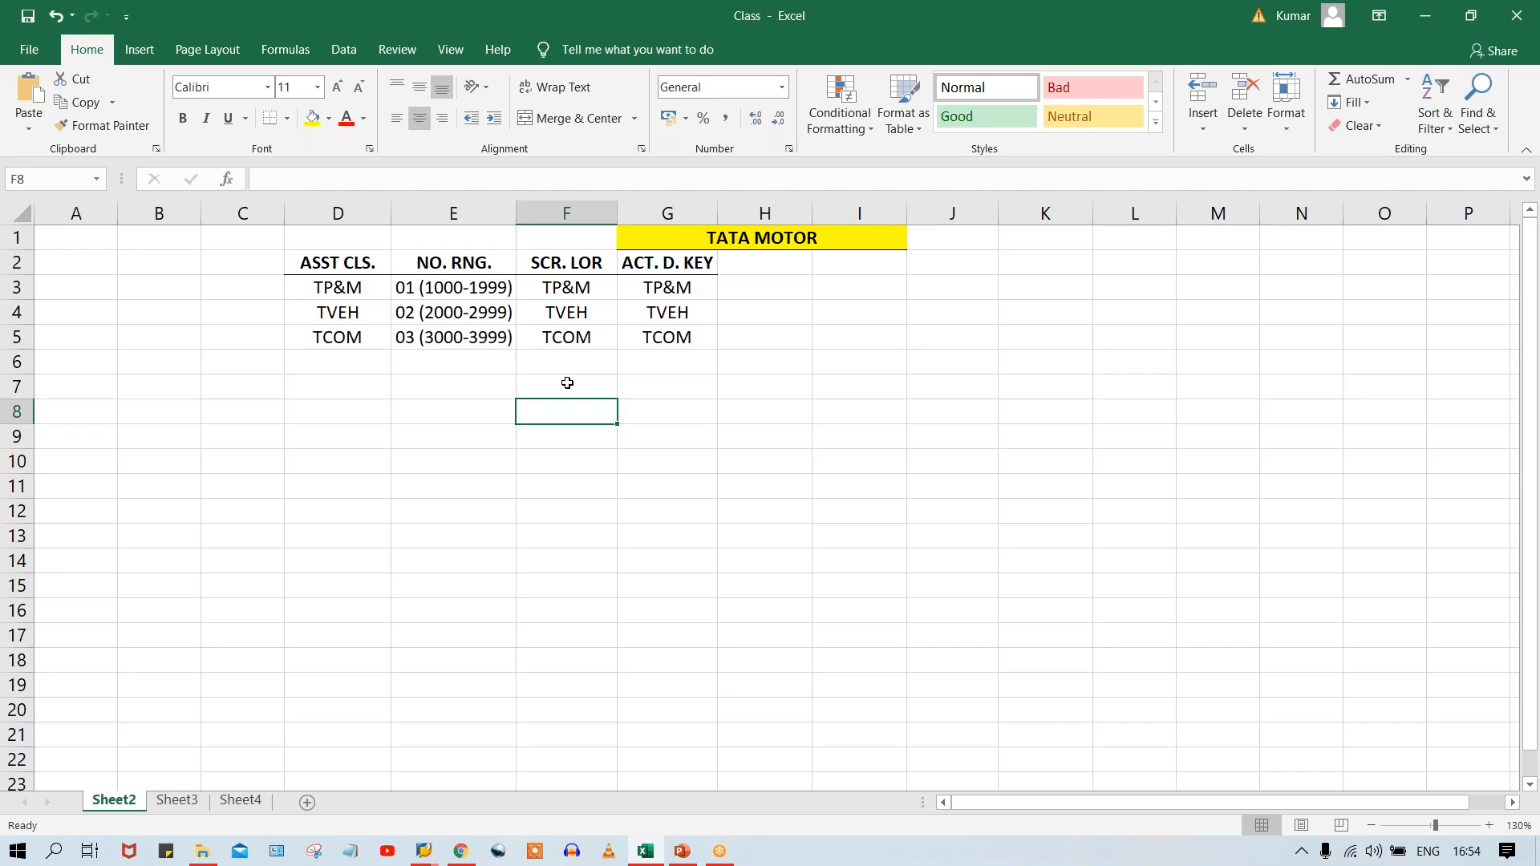
left_click(319, 289)
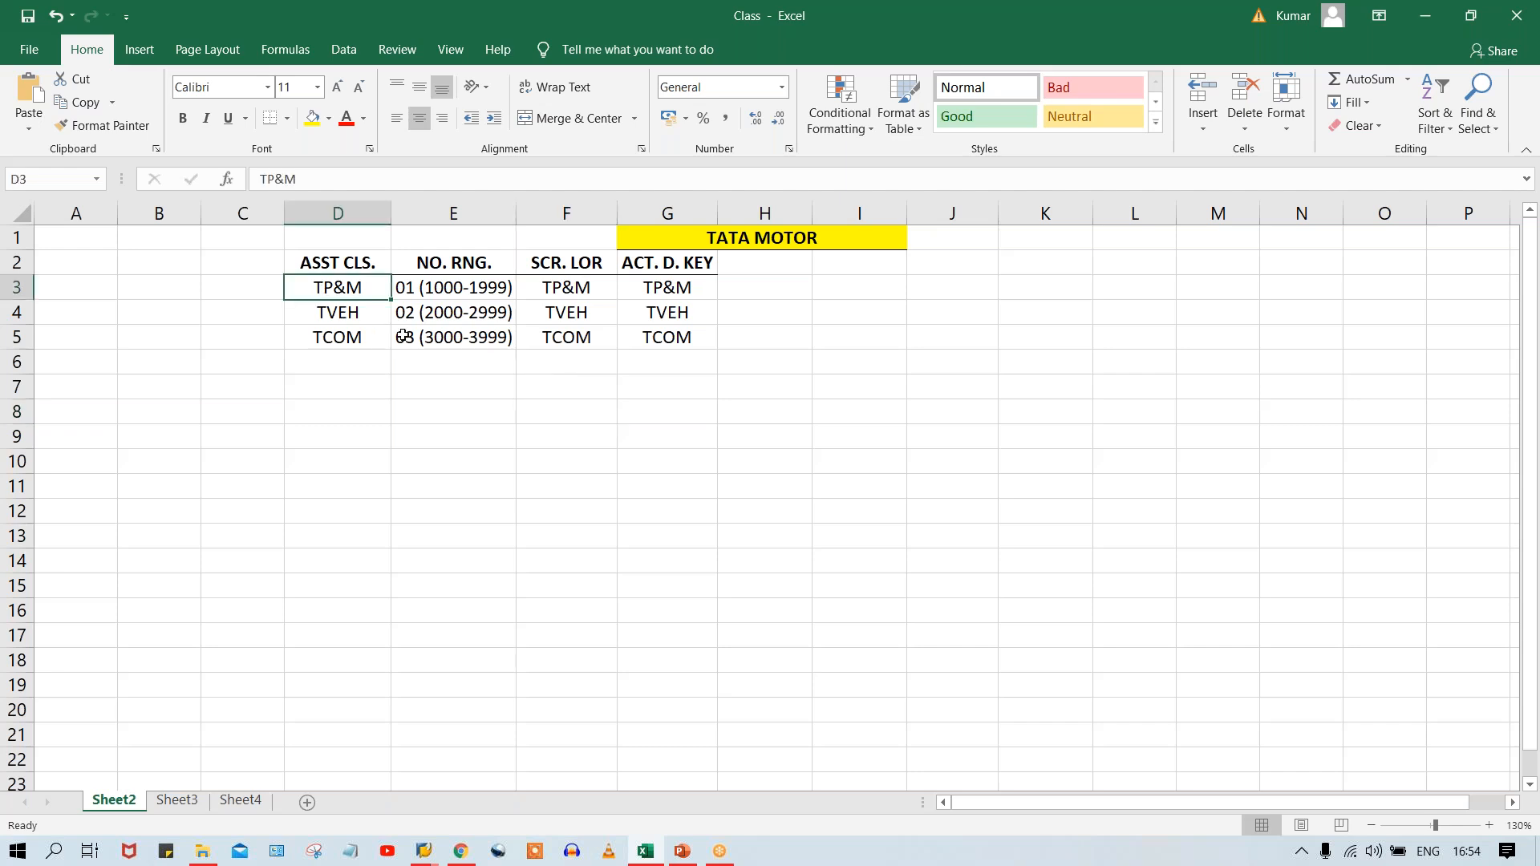
key("ctrl+c")
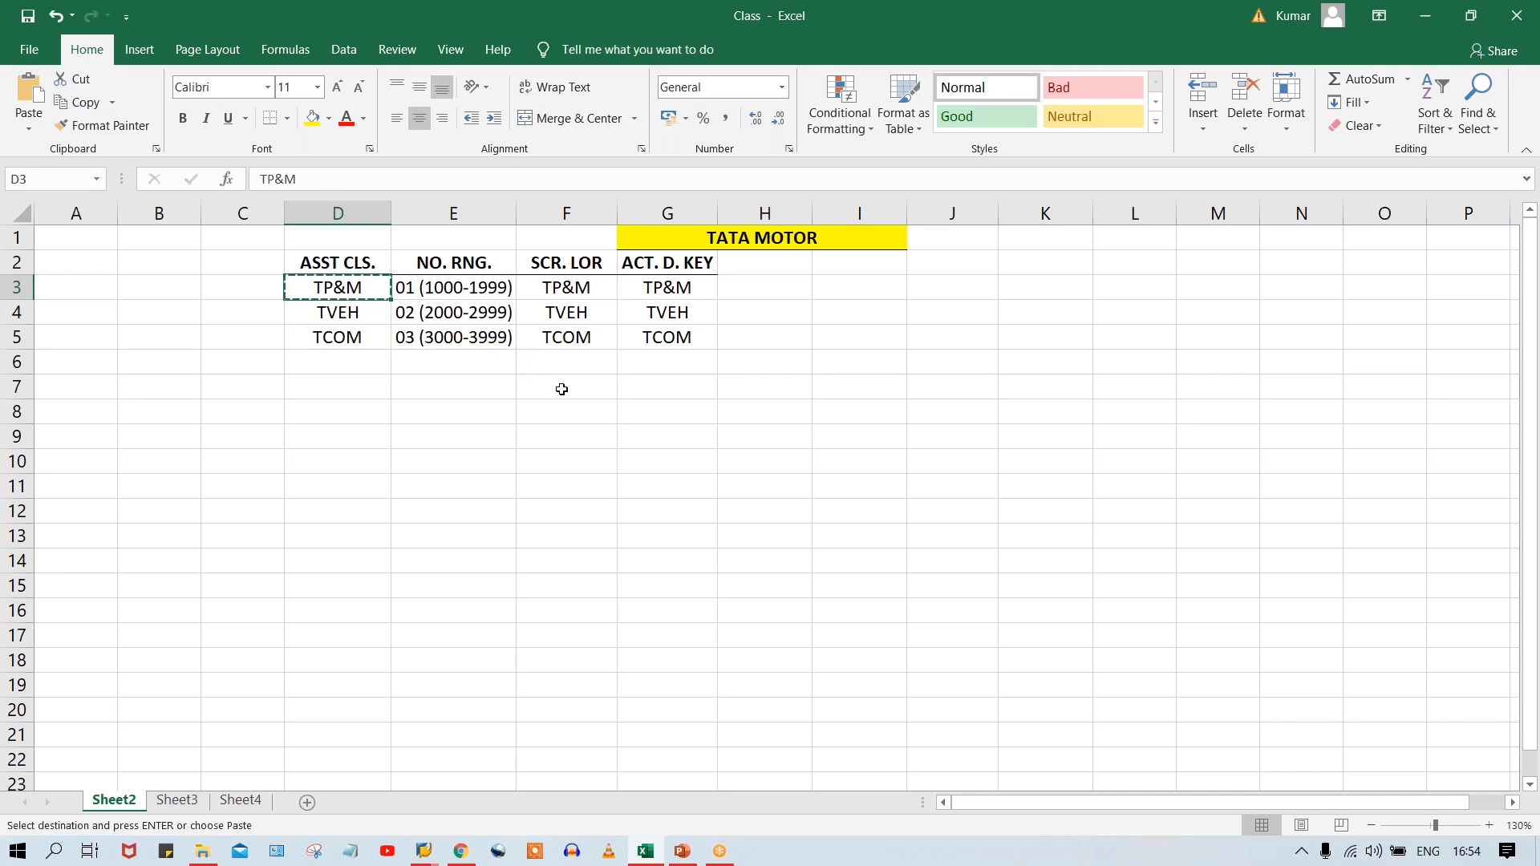
left_click(568, 388)
key("ctrl+v")
left_click(354, 312)
key("ctrl+c")
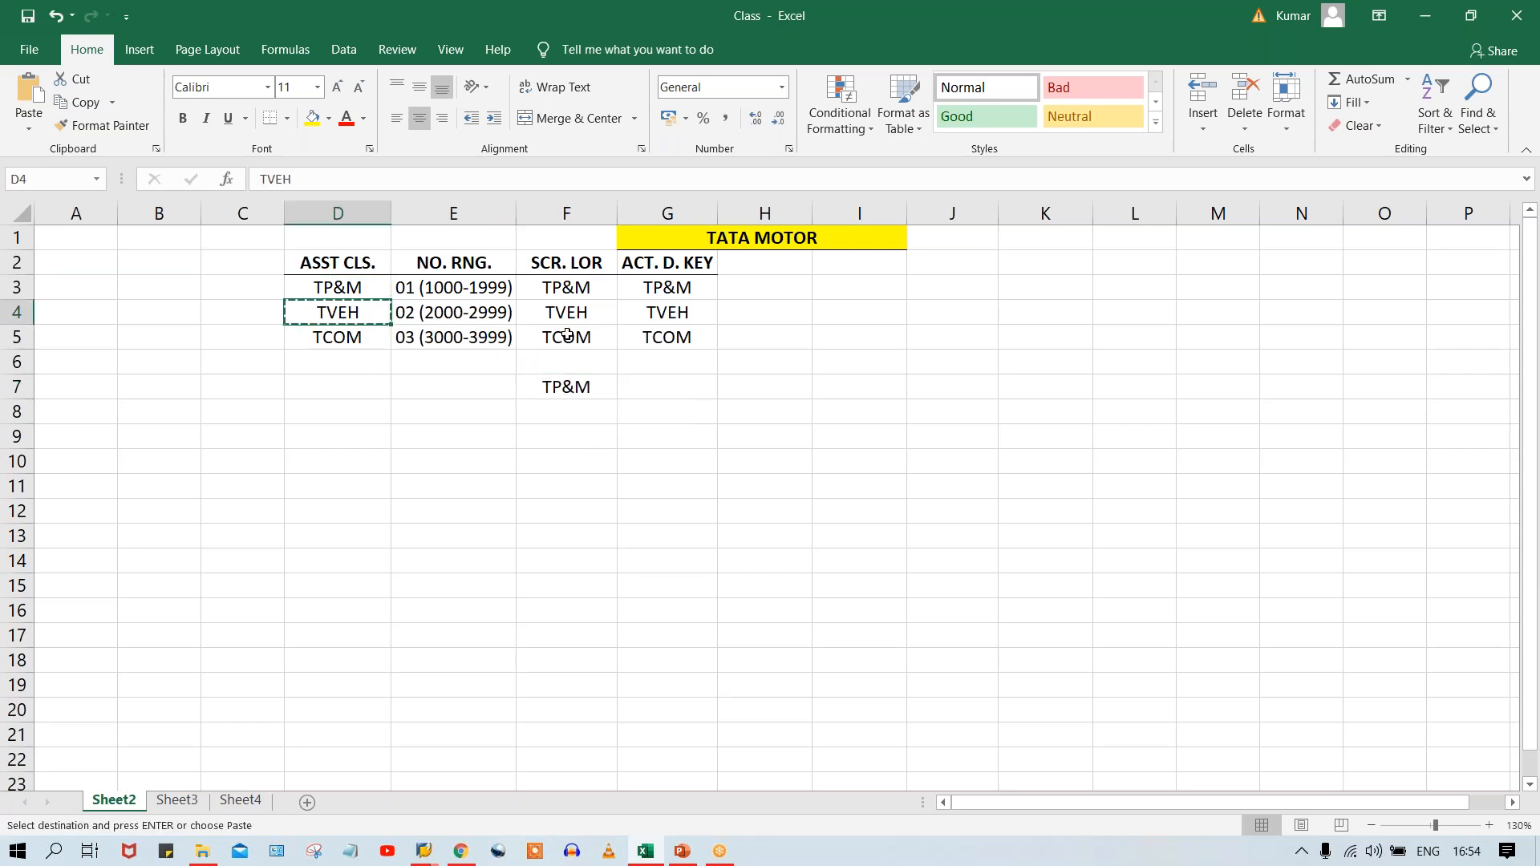
left_click(659, 385)
key("ctrl+v")
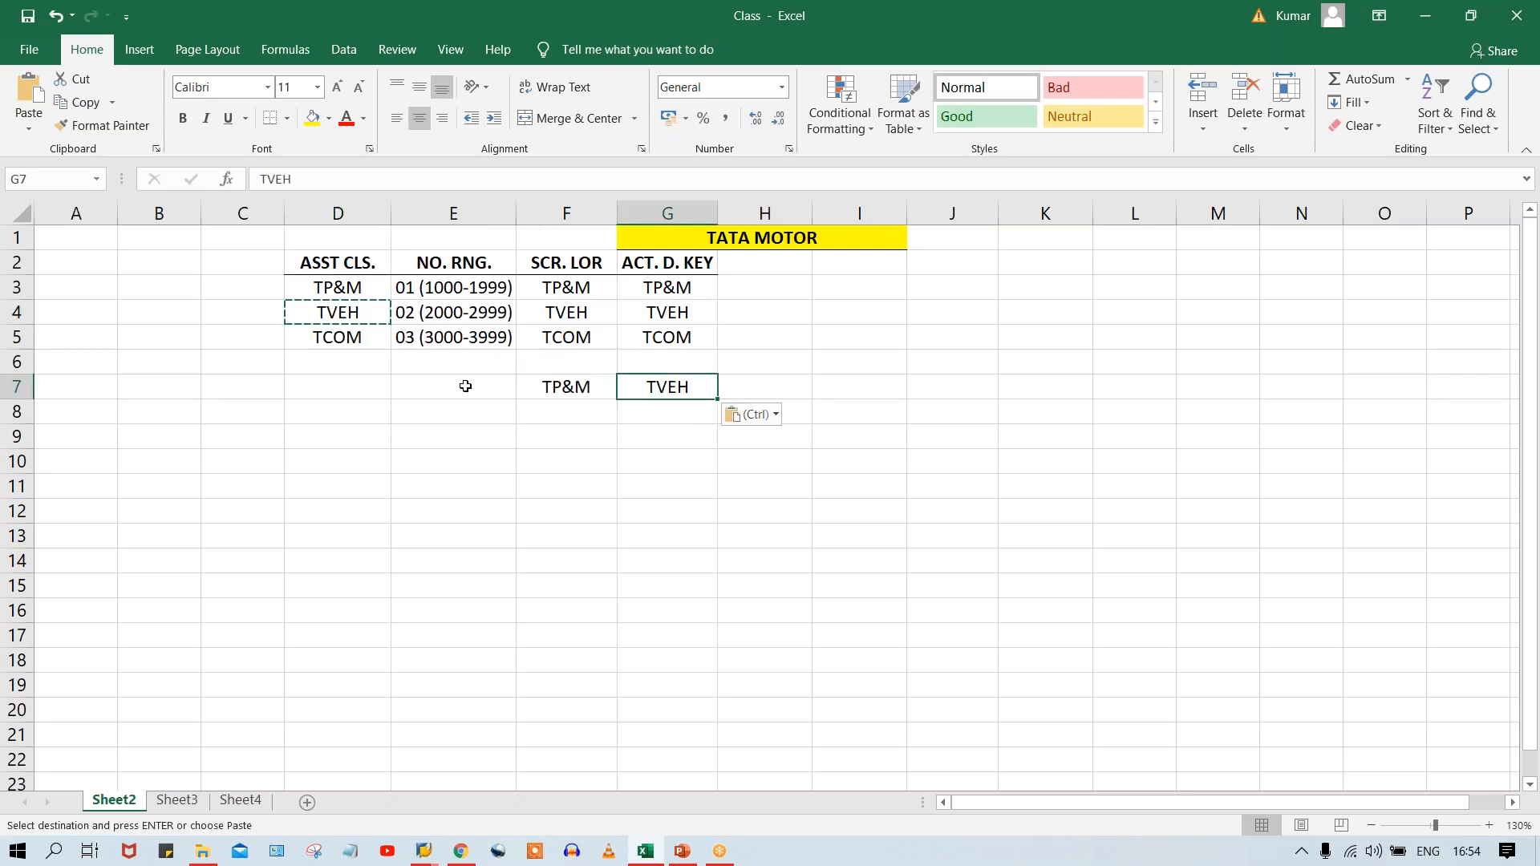
Copy the asset class TCOM from cell D5 into cell H7, completing the row of classes.
left_click(321, 336)
key("ctrl+c")
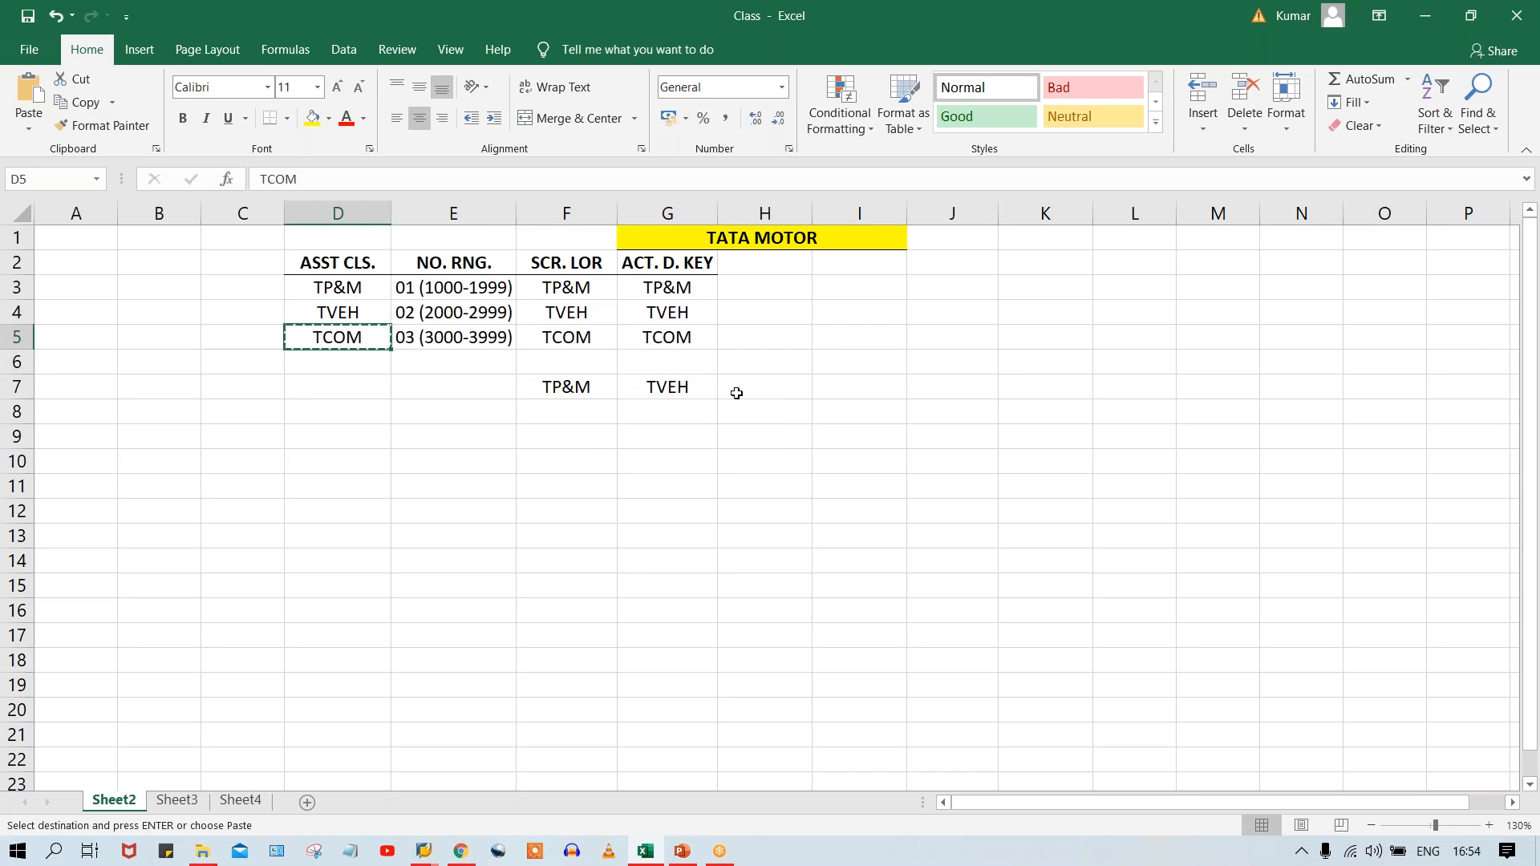
left_click(762, 387)
key("ctrl+v")
left_click(632, 431)
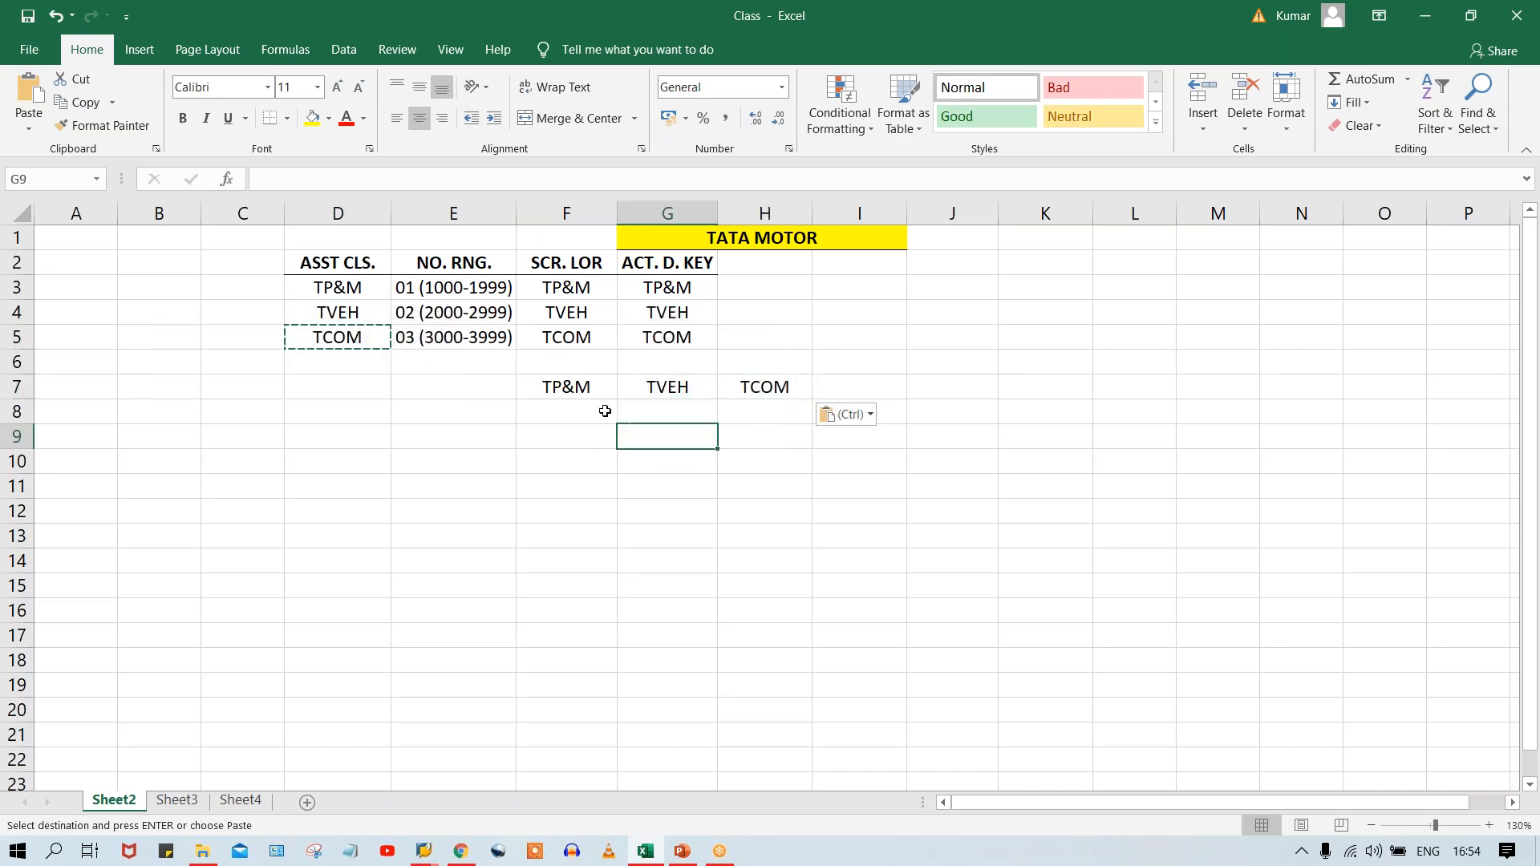
left_click(603, 409)
key("Escape")
left_click(630, 457)
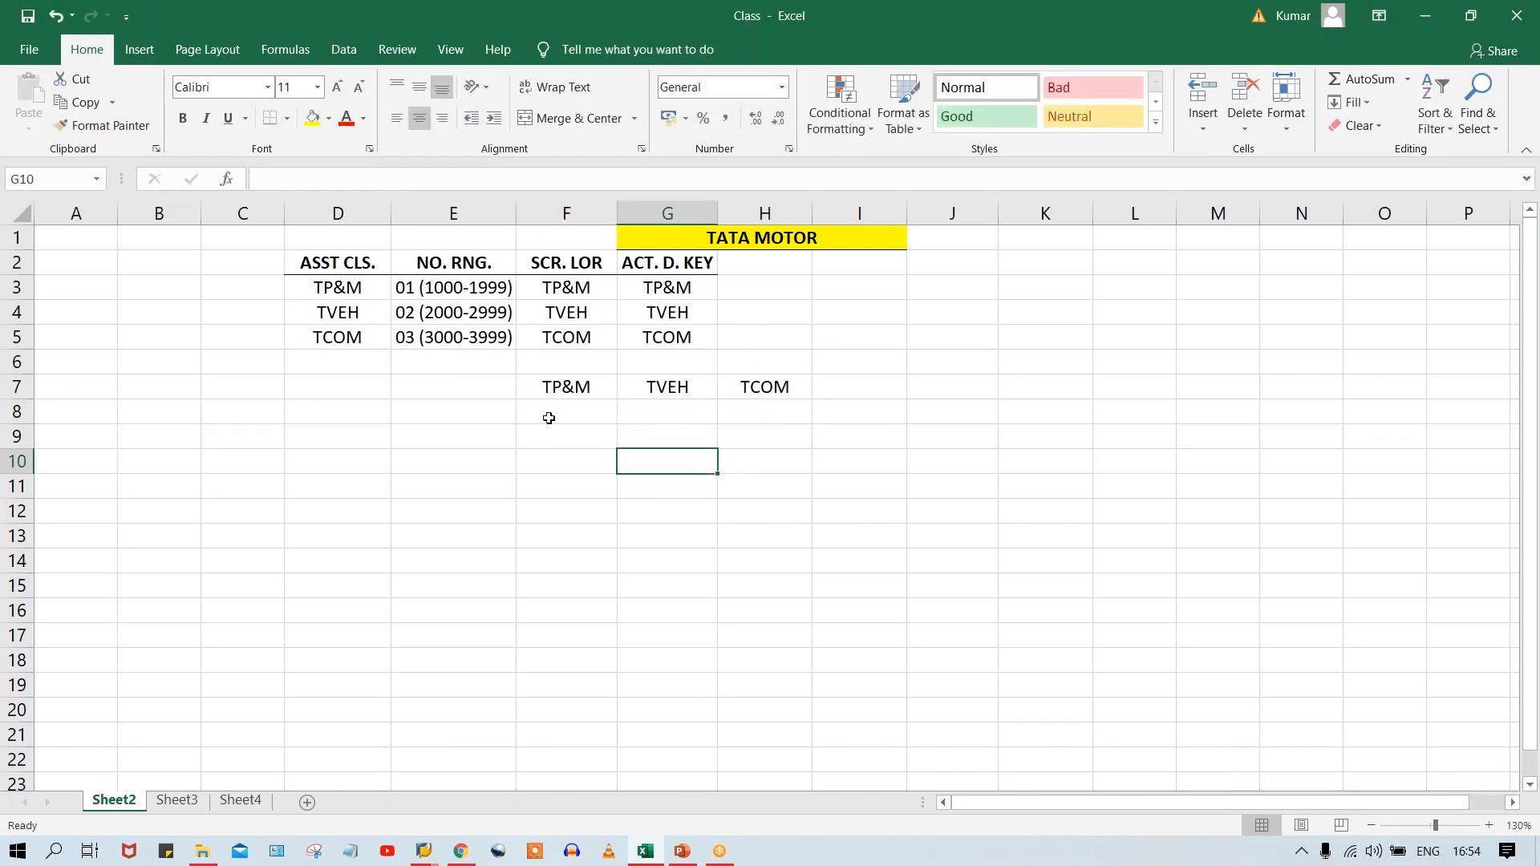
left_click_drag(549, 388, 782, 377)
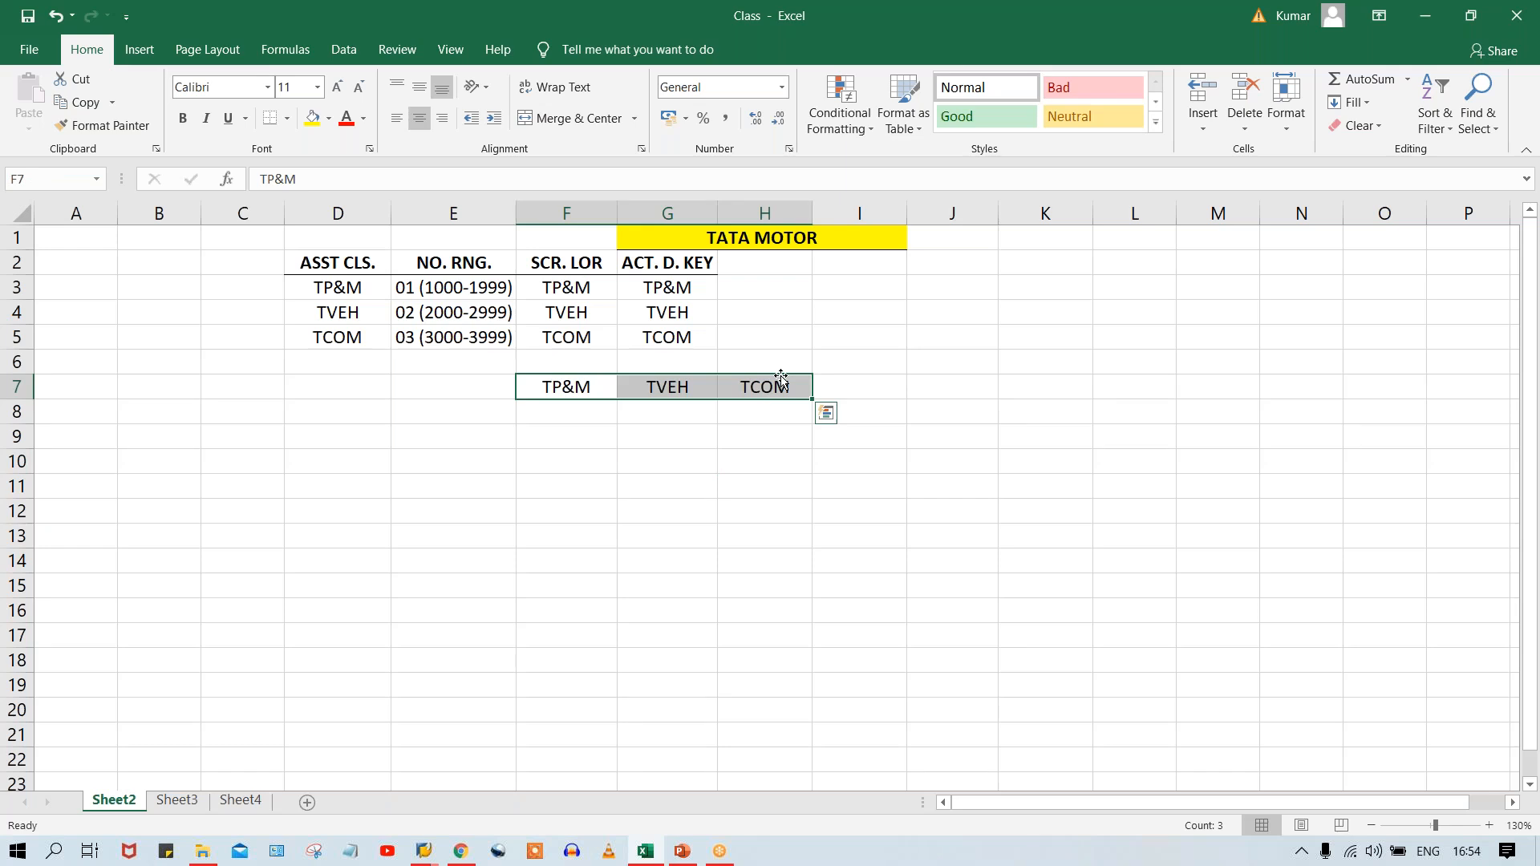
left_click(441, 413)
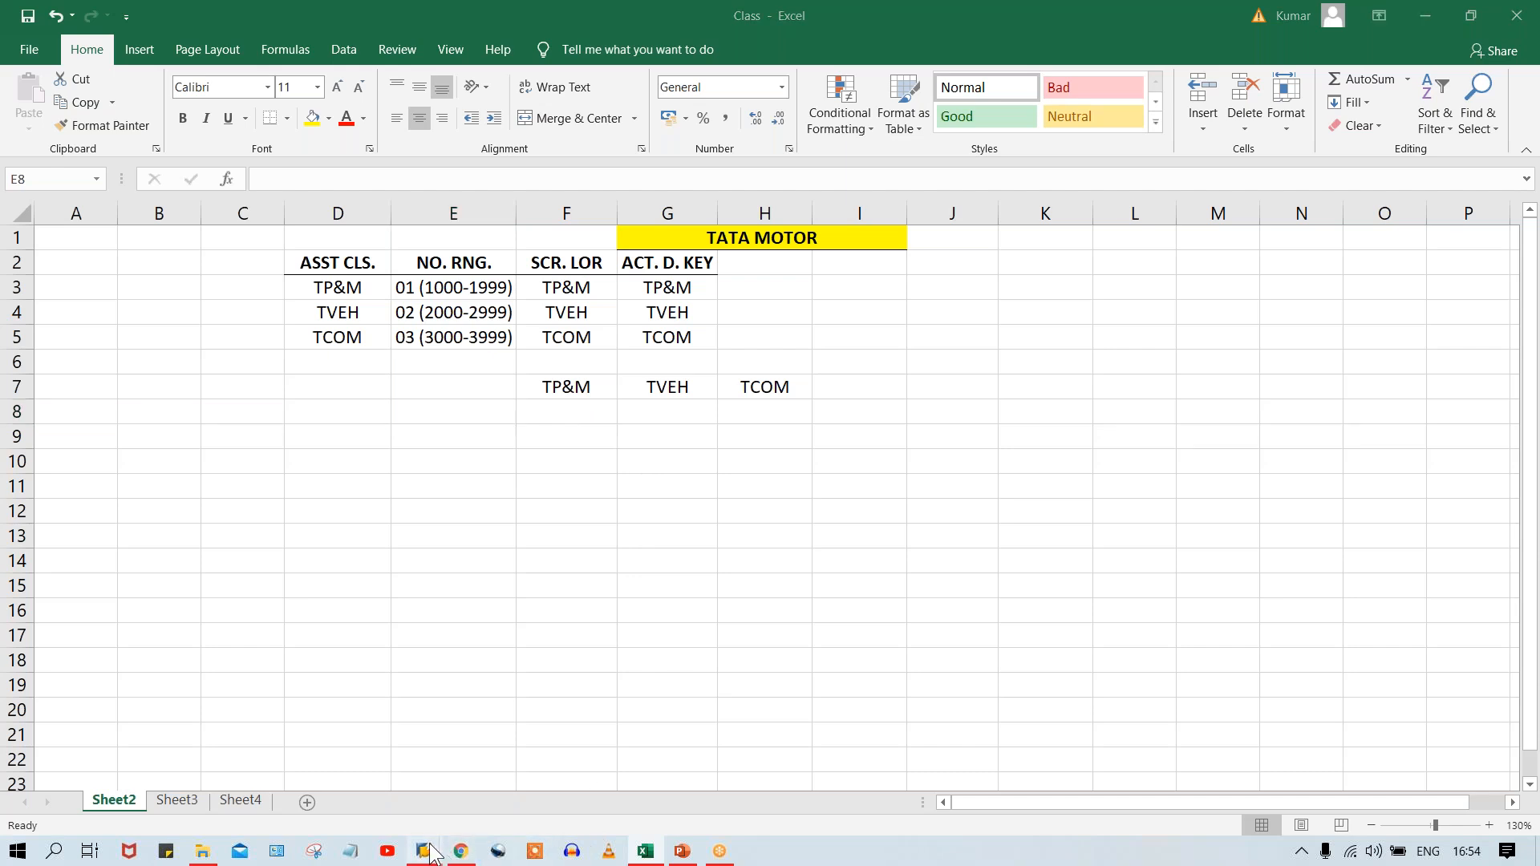
Switch to the SAP session and try to go to transaction FS00 with /nfs00.
mouse_move(425, 852)
left_click(547, 781)
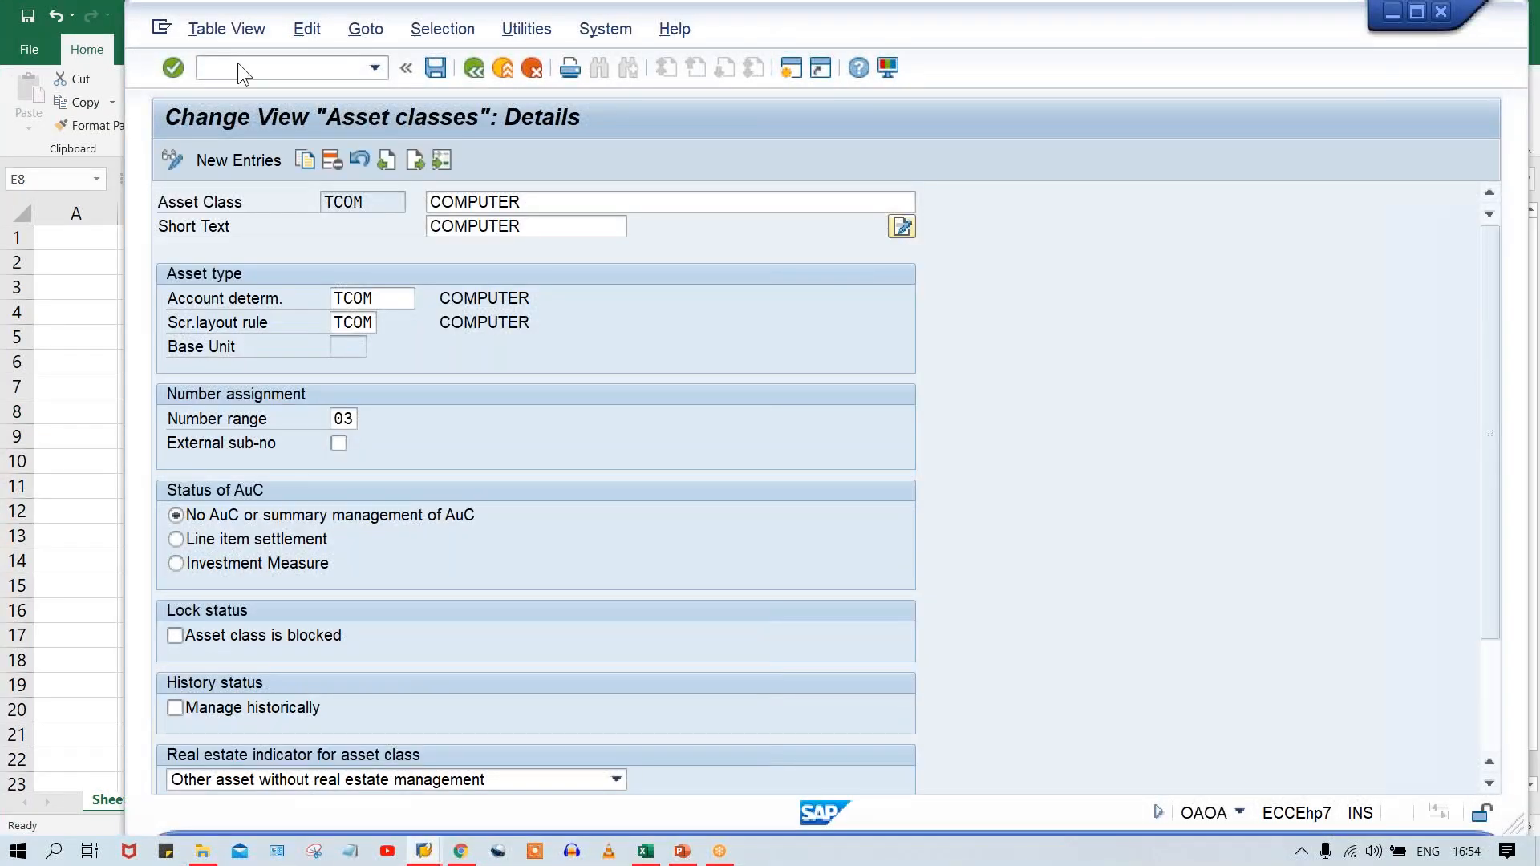
type("/nfs00")
key("Return")
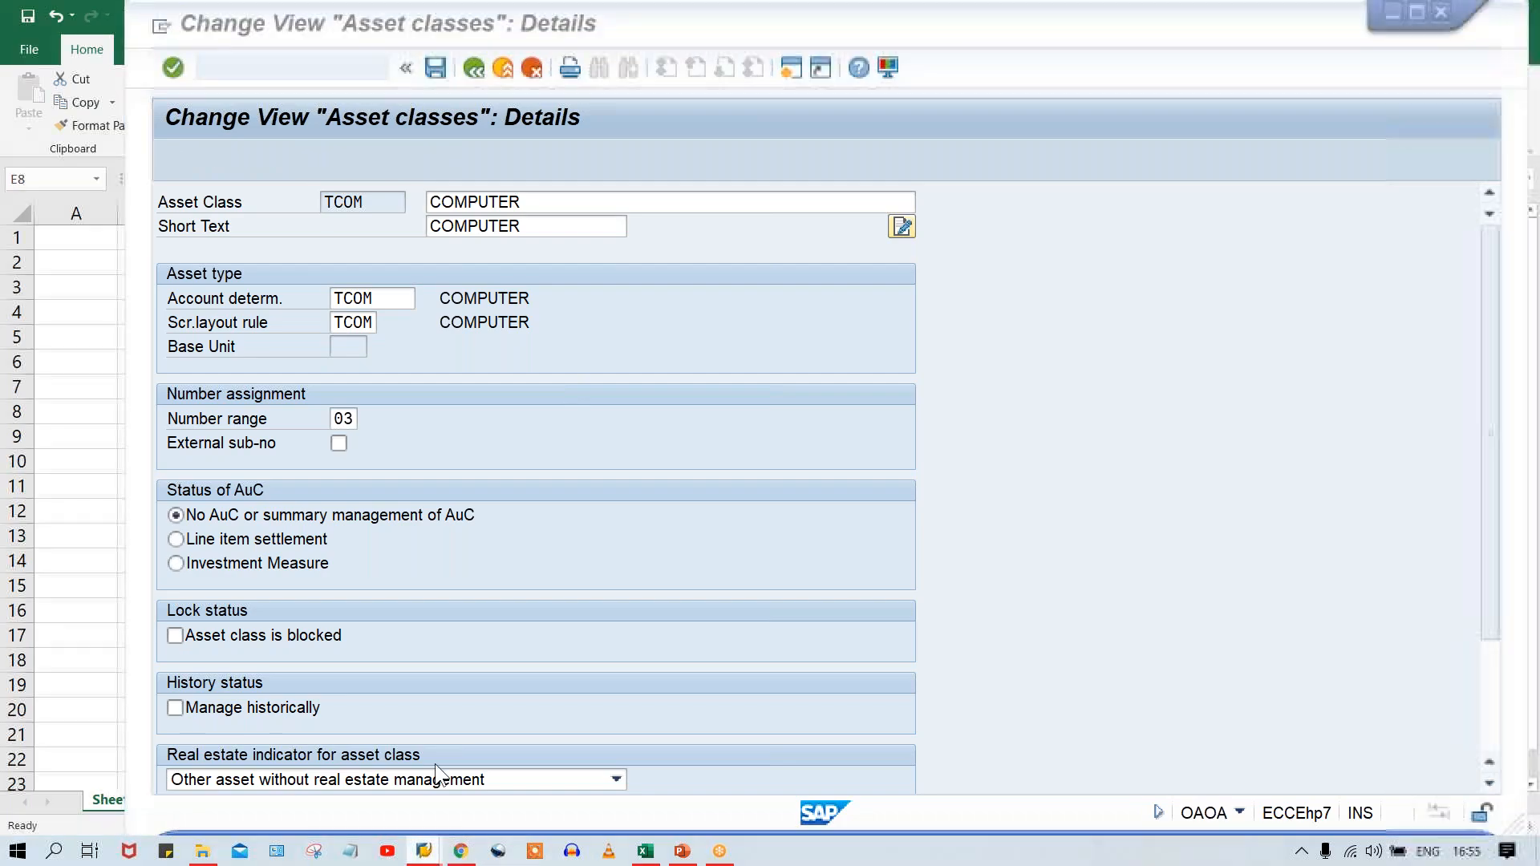
Switch to SAP Logon and open a new connection to the SAP_2 system.
mouse_move(423, 851)
left_click(381, 778)
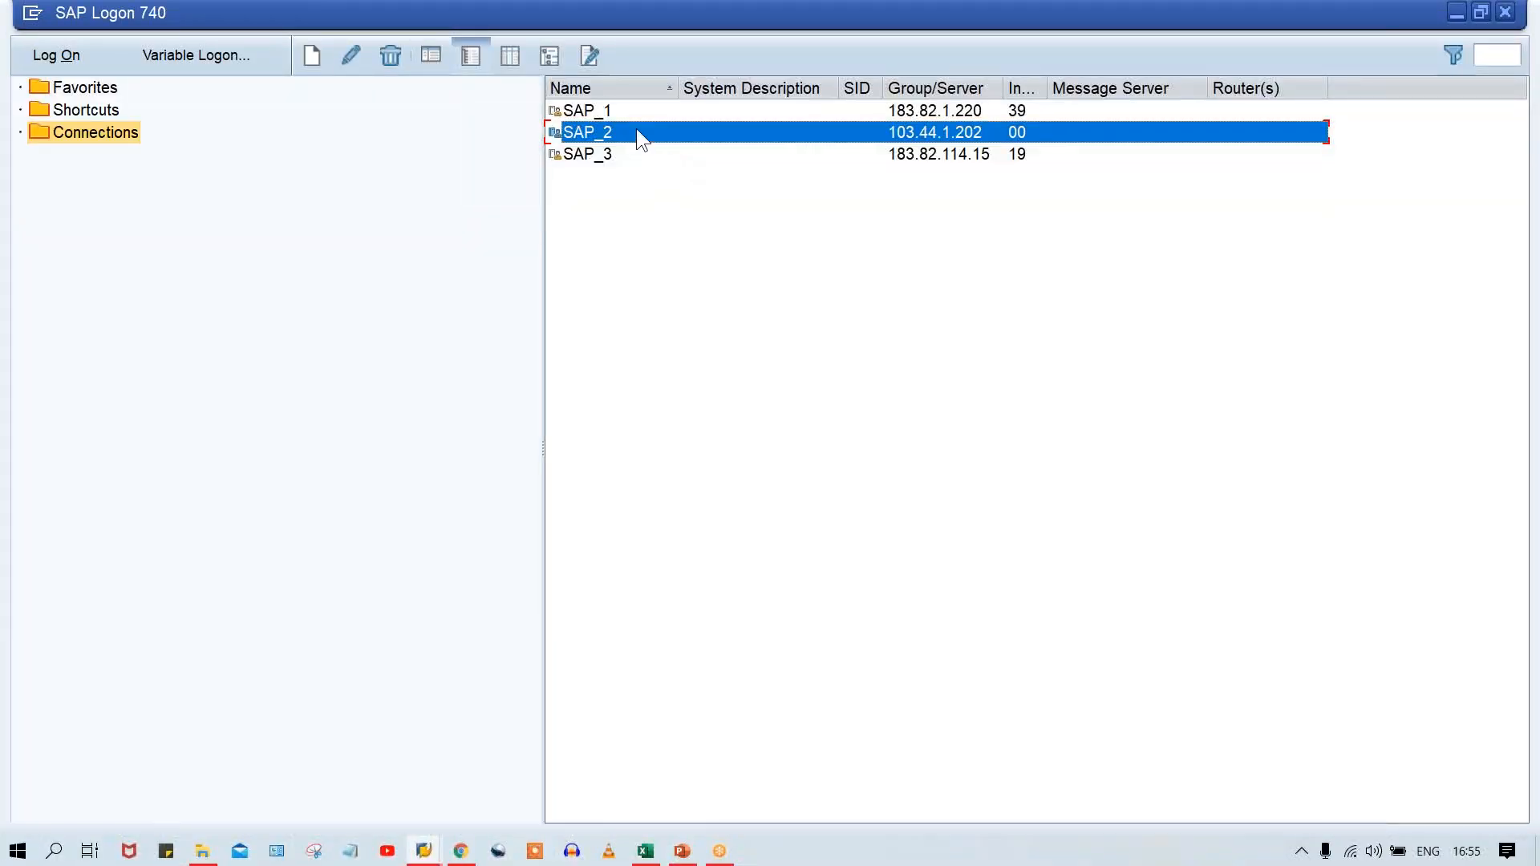
double_click(639, 130)
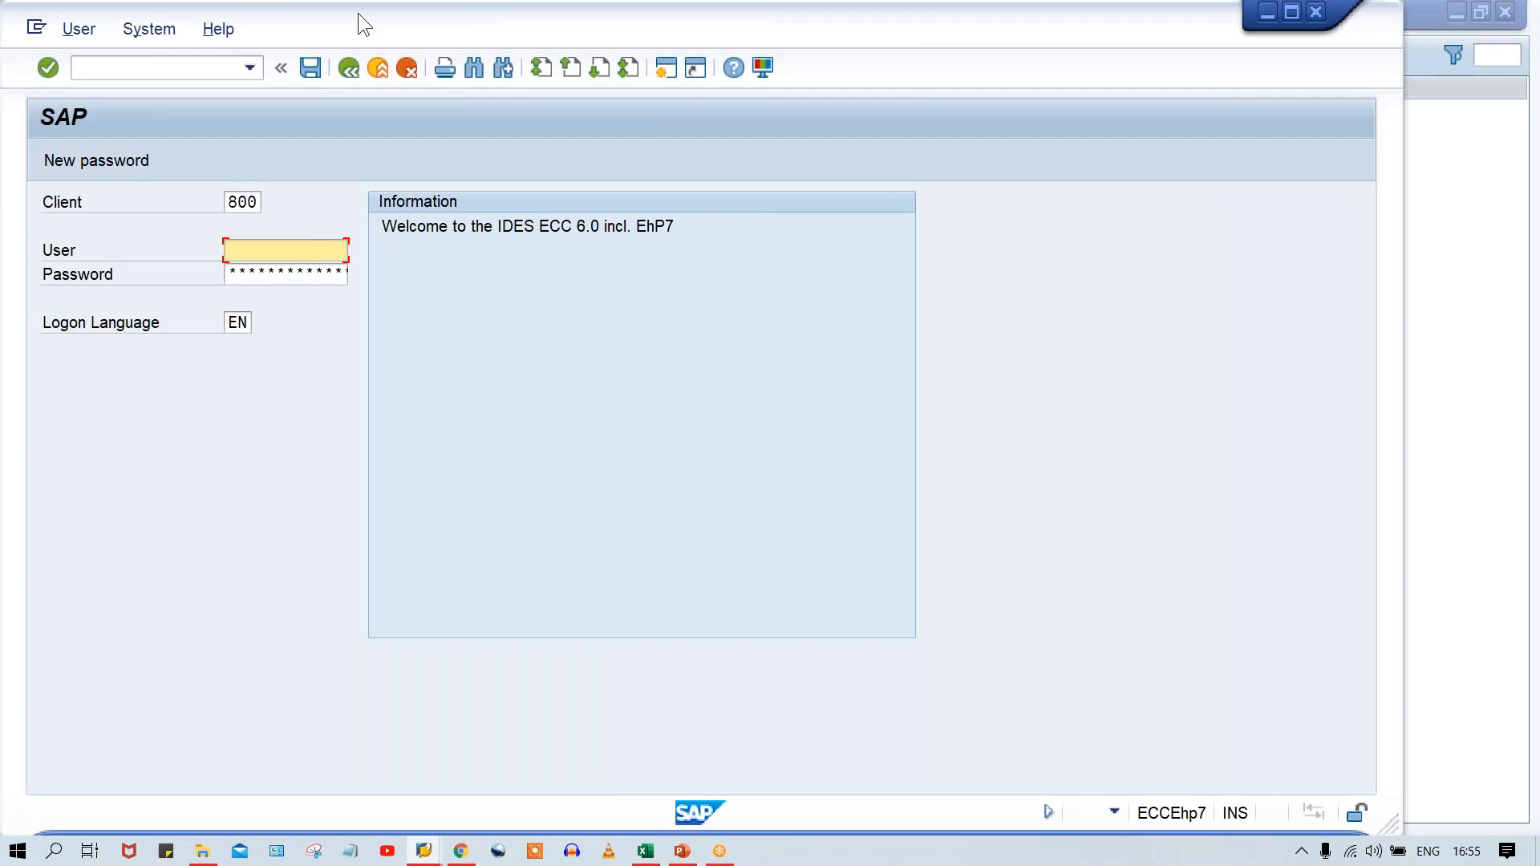
left_click_drag(358, 13, 485, 20)
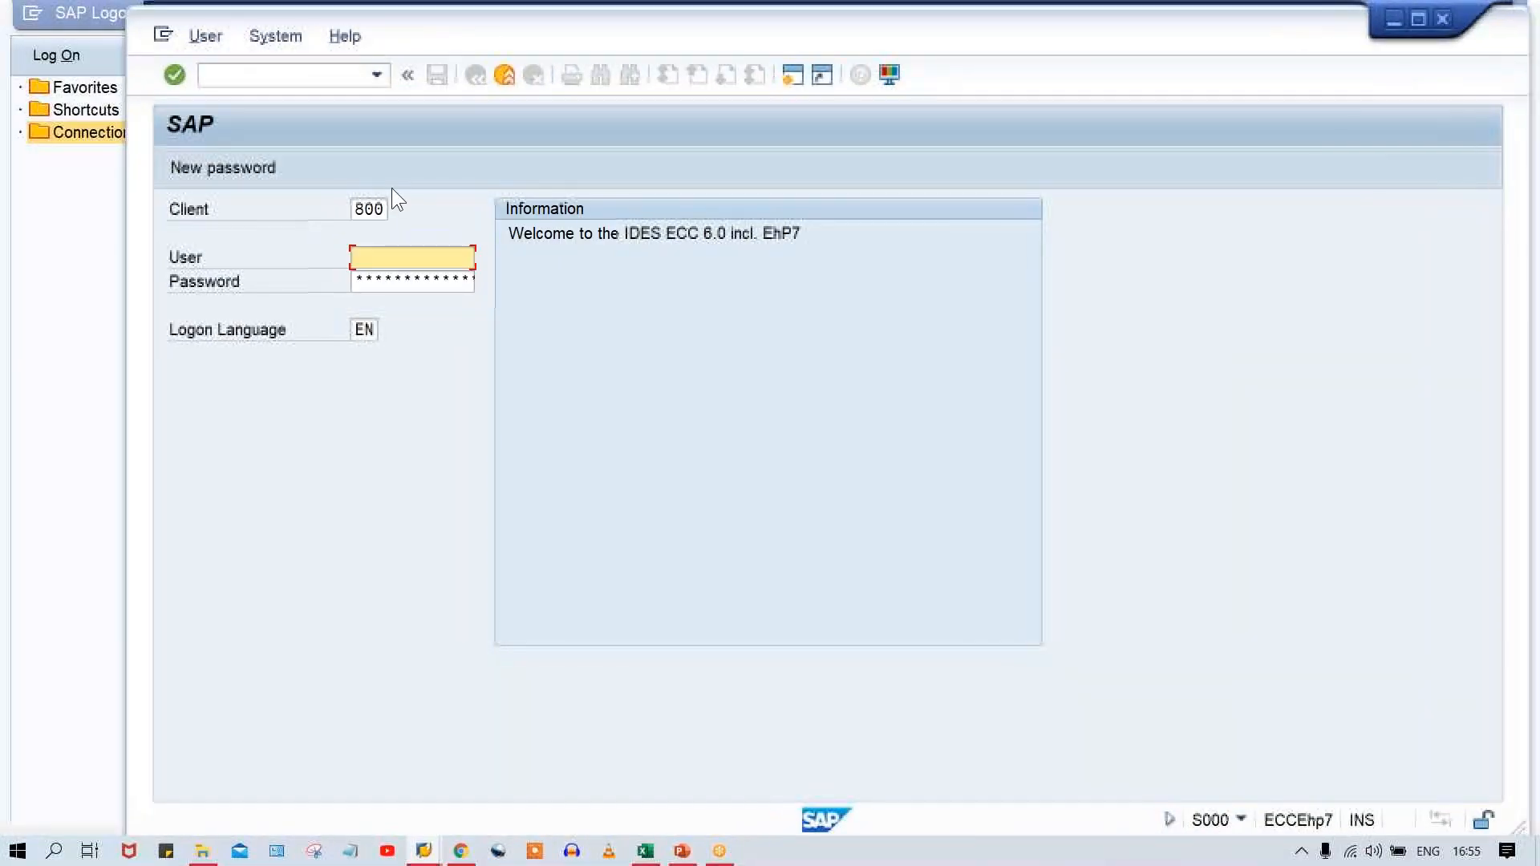
Log on to client 800 with the user name and password.
left_click(382, 258)
left_click(411, 281)
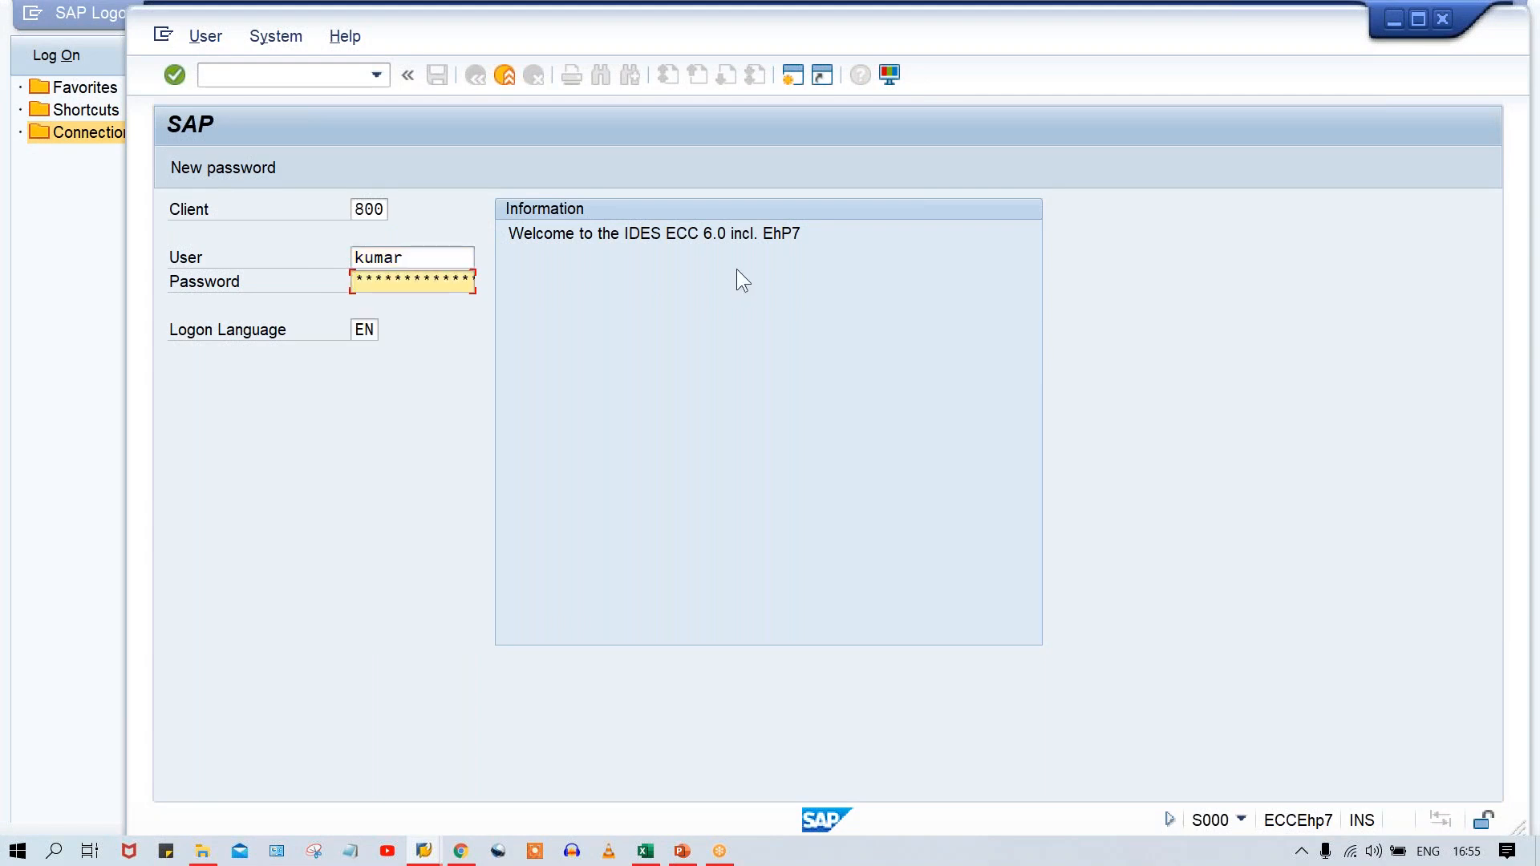
key("Return")
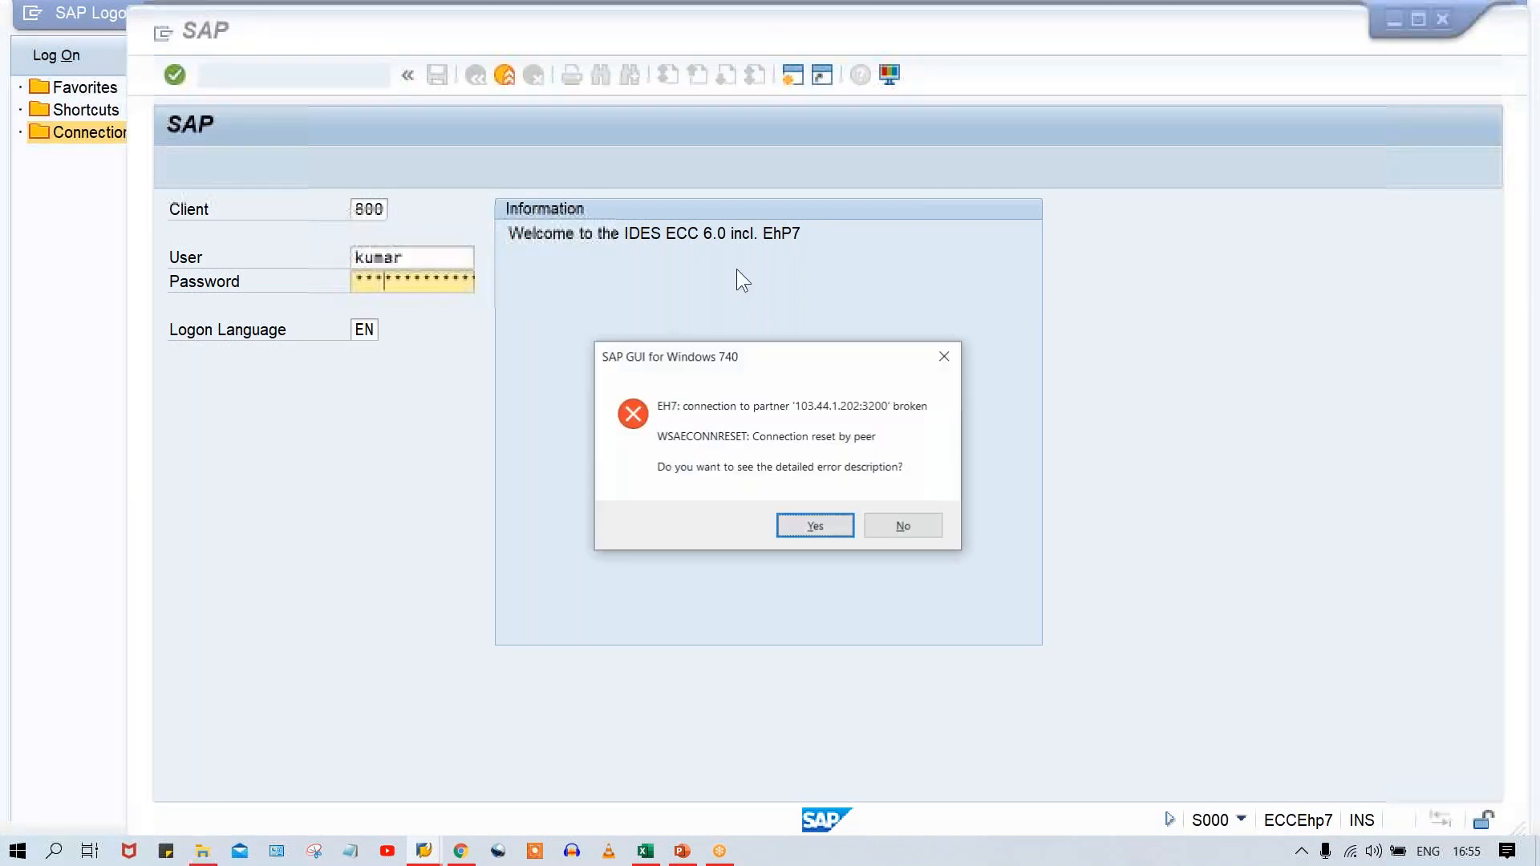
key("Return")
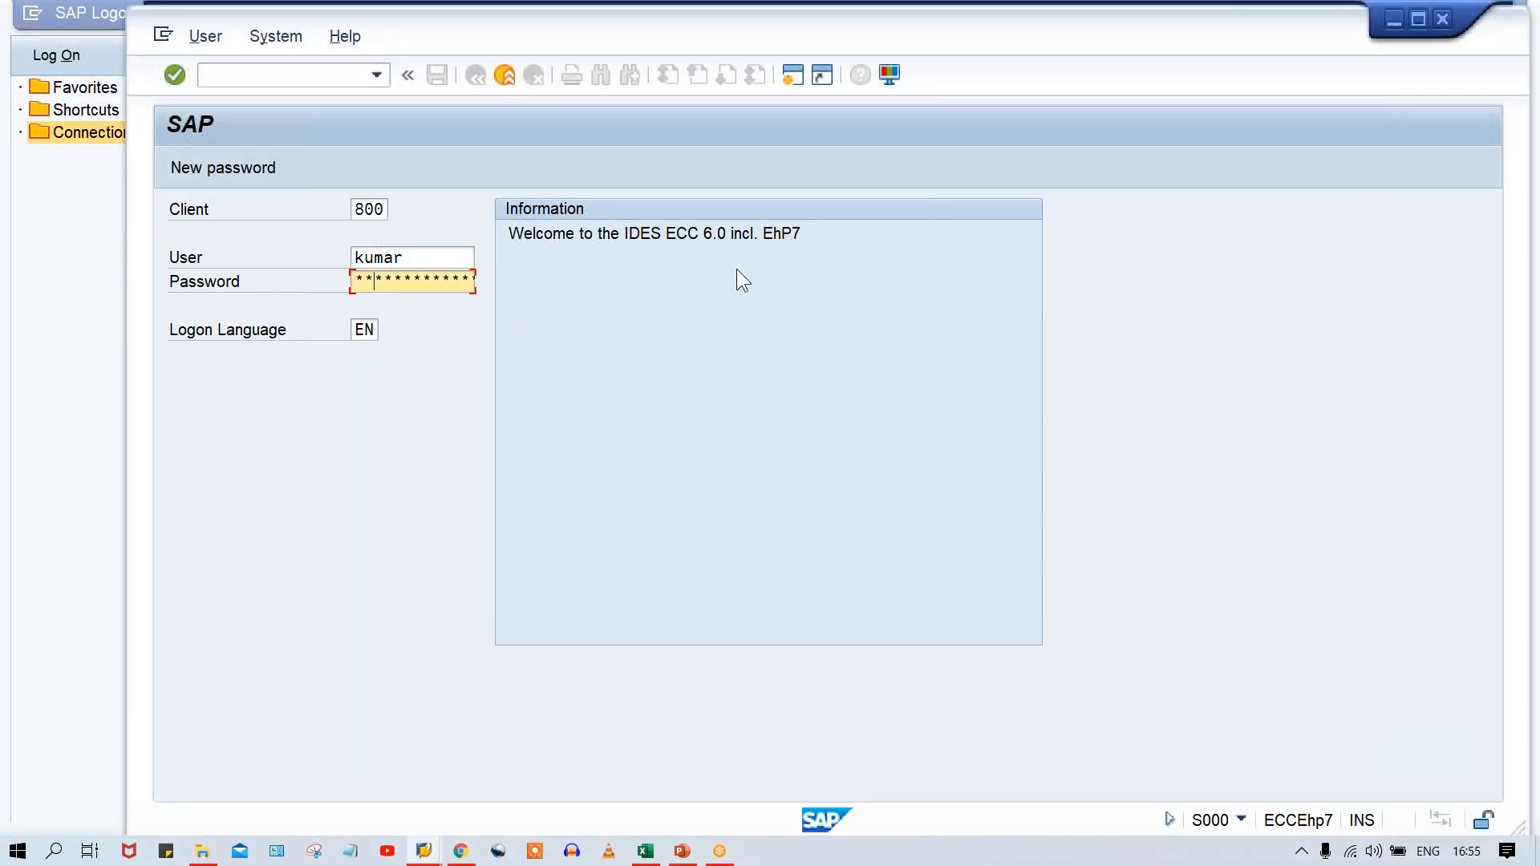
key("Return")
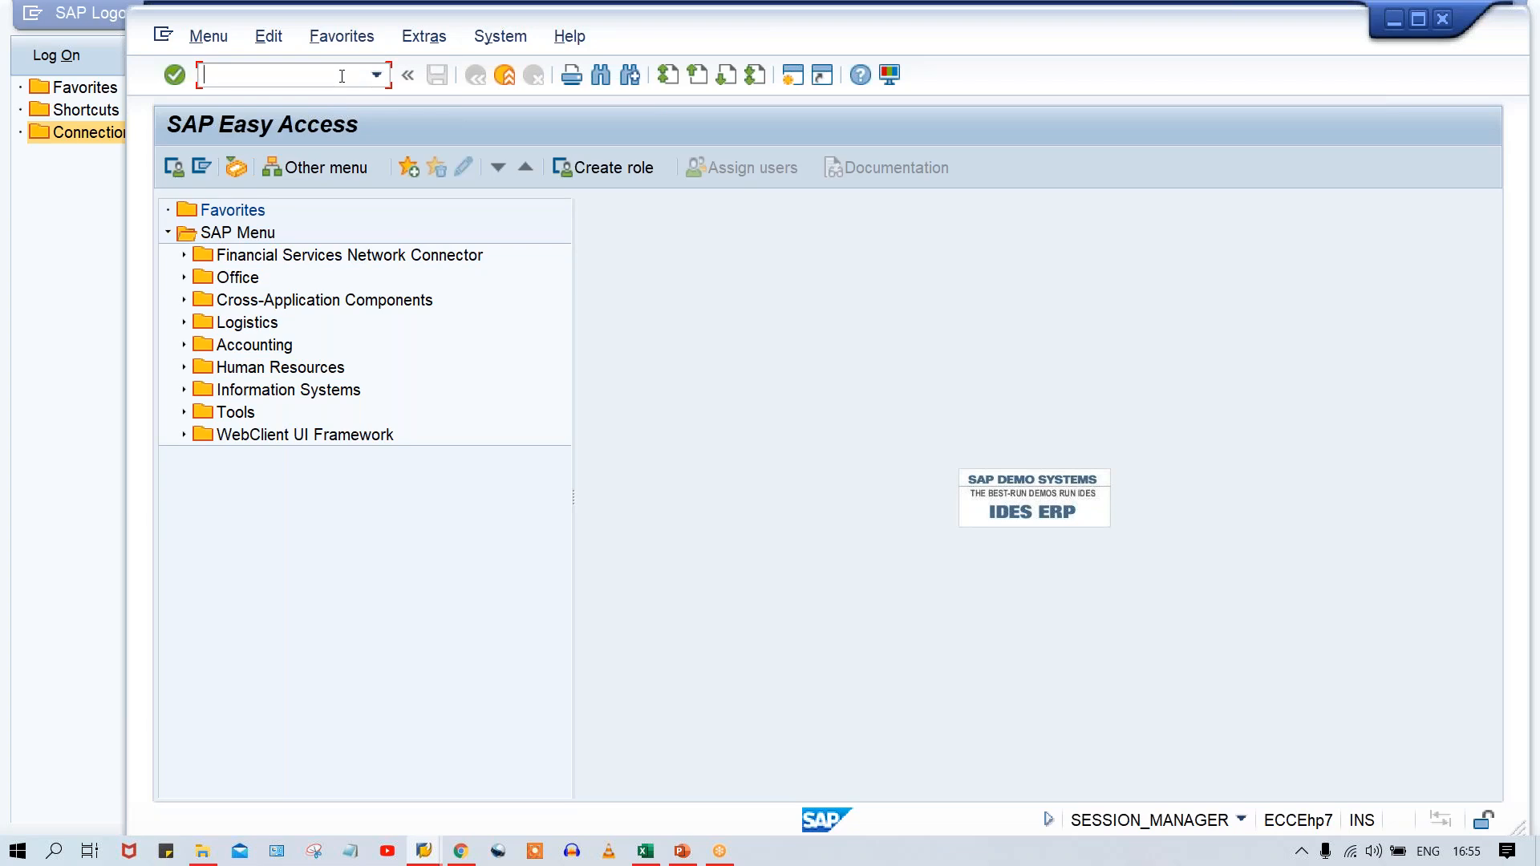
Open transaction FS00 and expand the ASSET ACCOUNTS folder of company code TM00 to review its accounts.
key("Caps_Lock")
type("FS00")
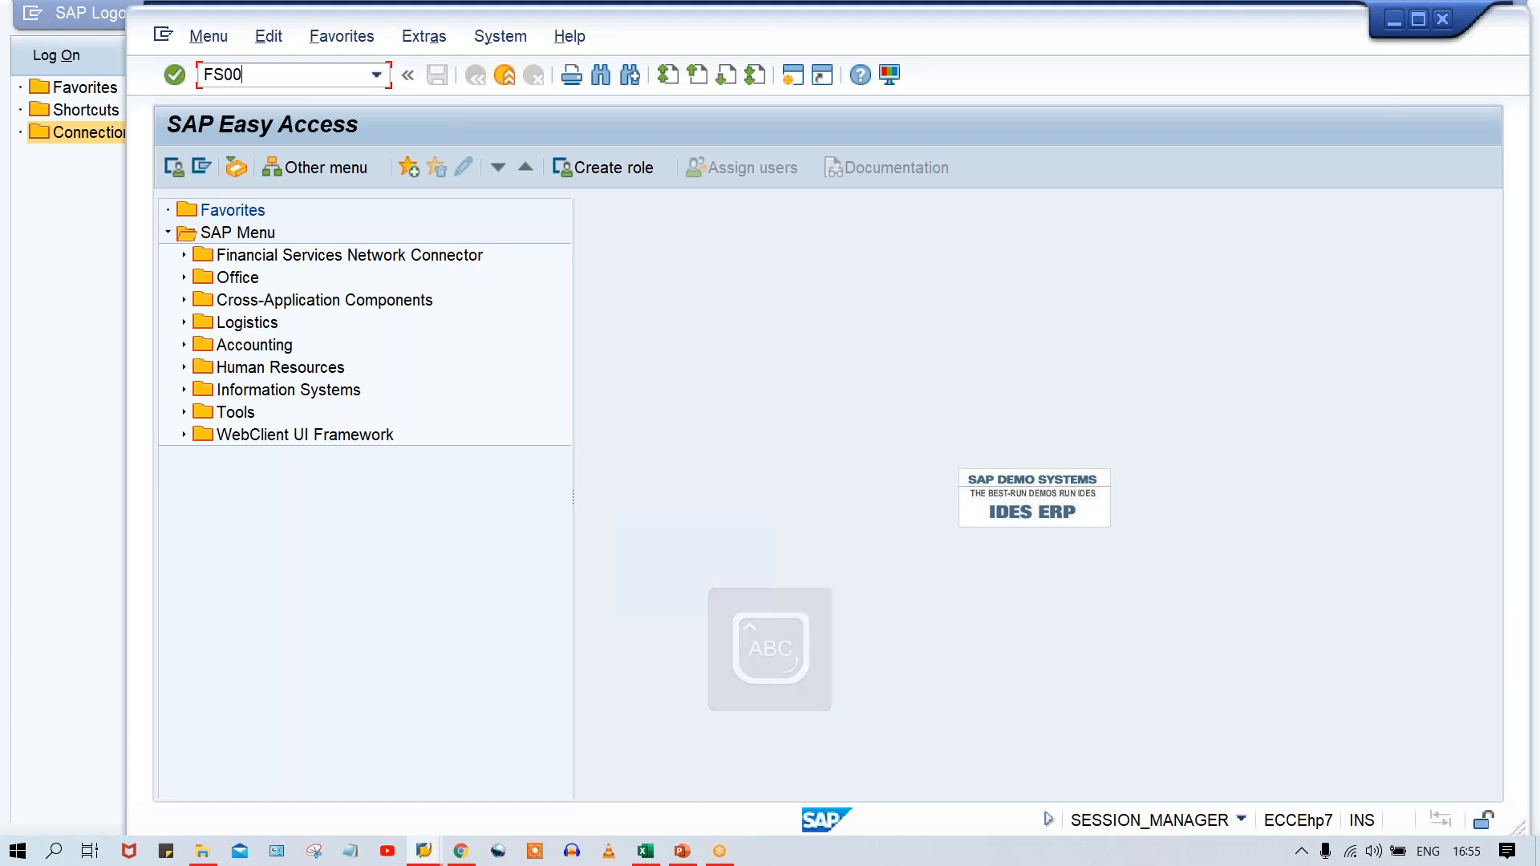
key("Return")
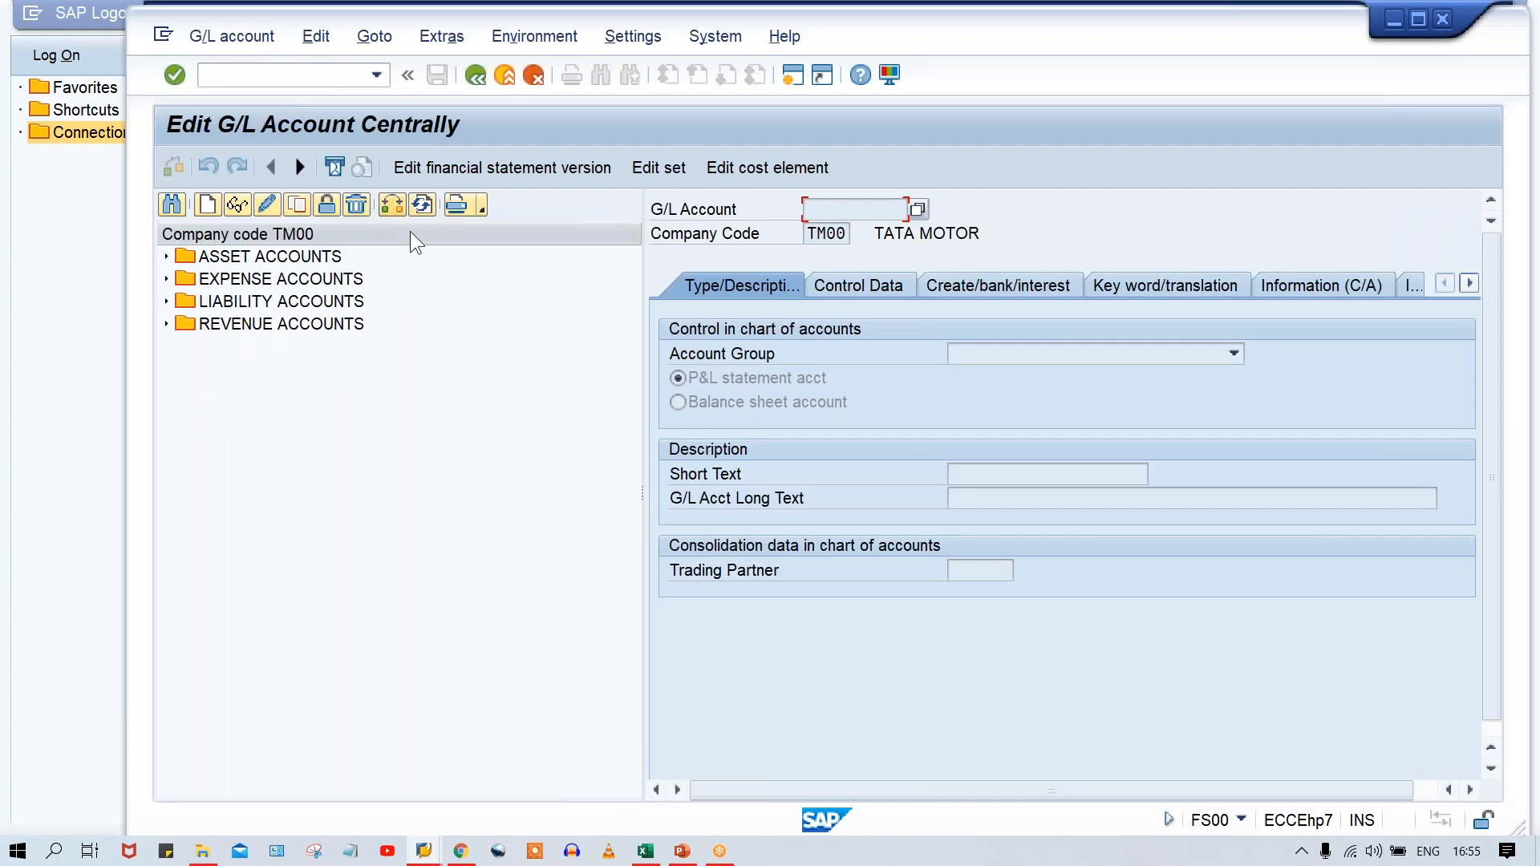
left_click(249, 255)
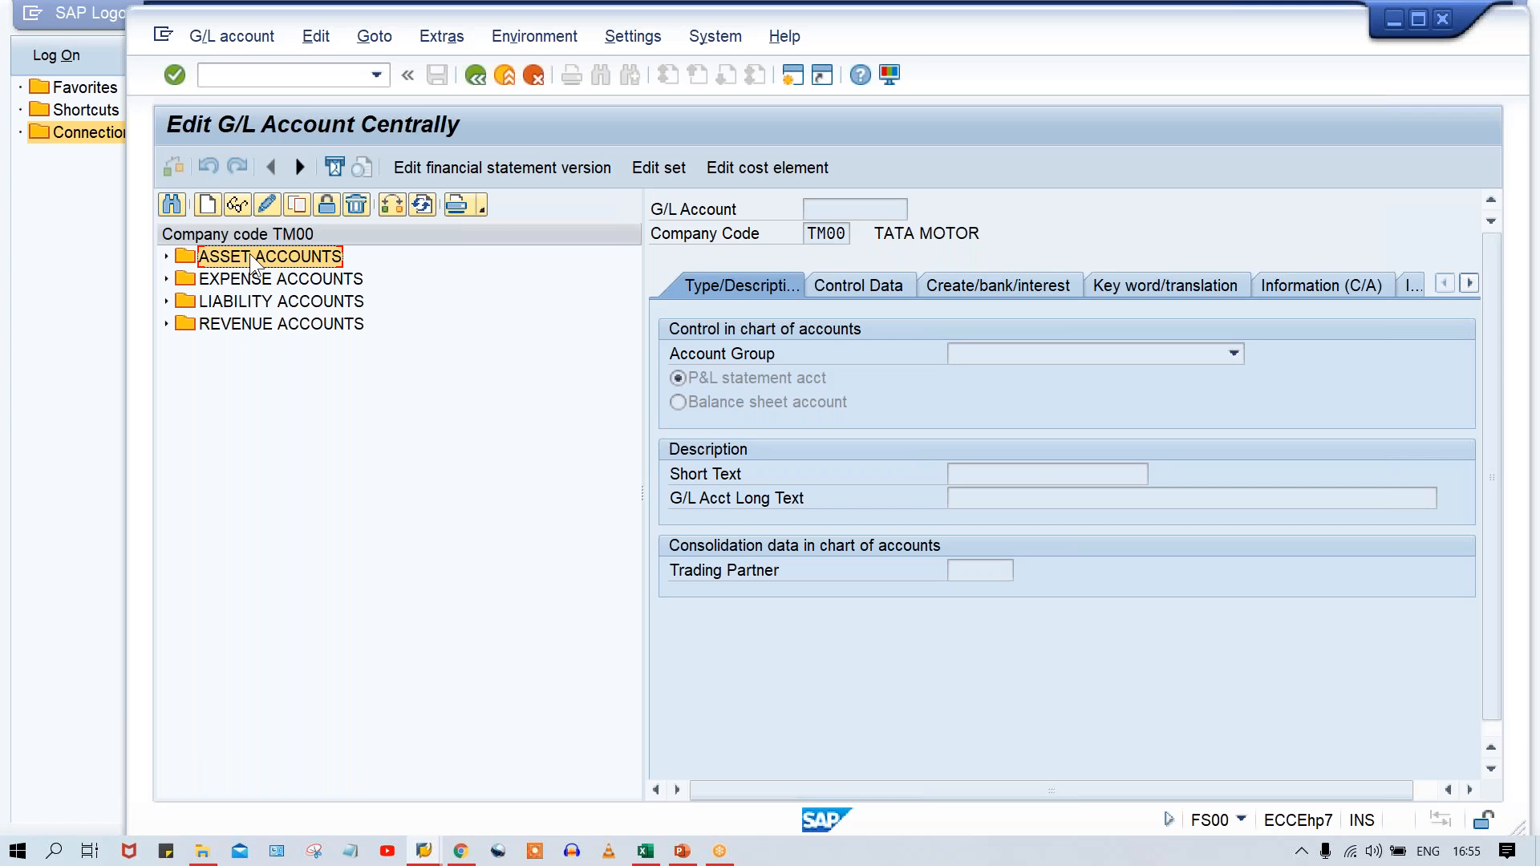
double_click(250, 256)
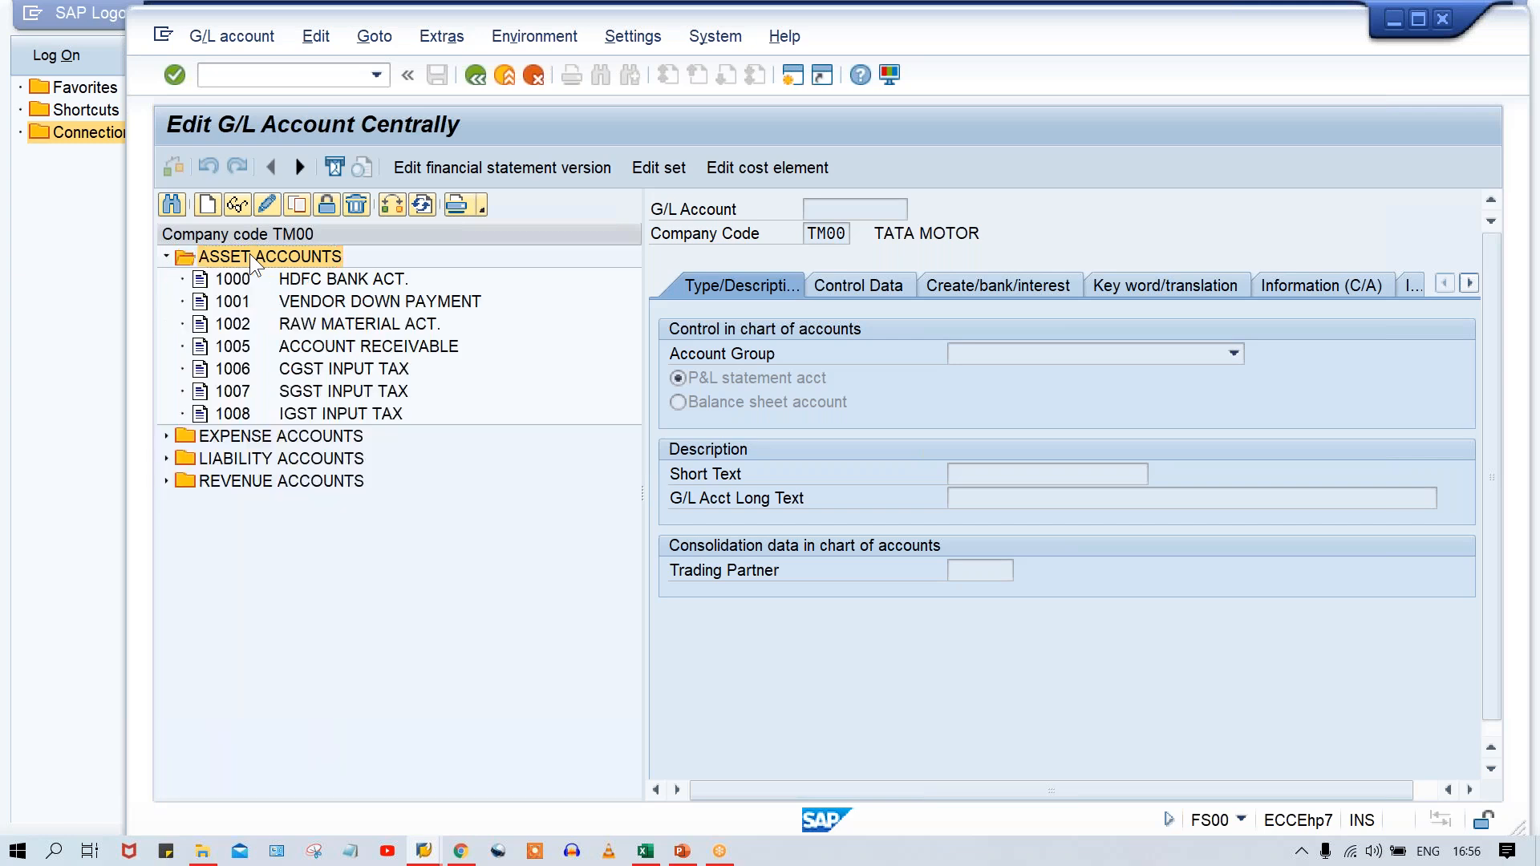
key("Down")
key("Down")
key("Down")
key("Down")
key("Down")
key("Down")
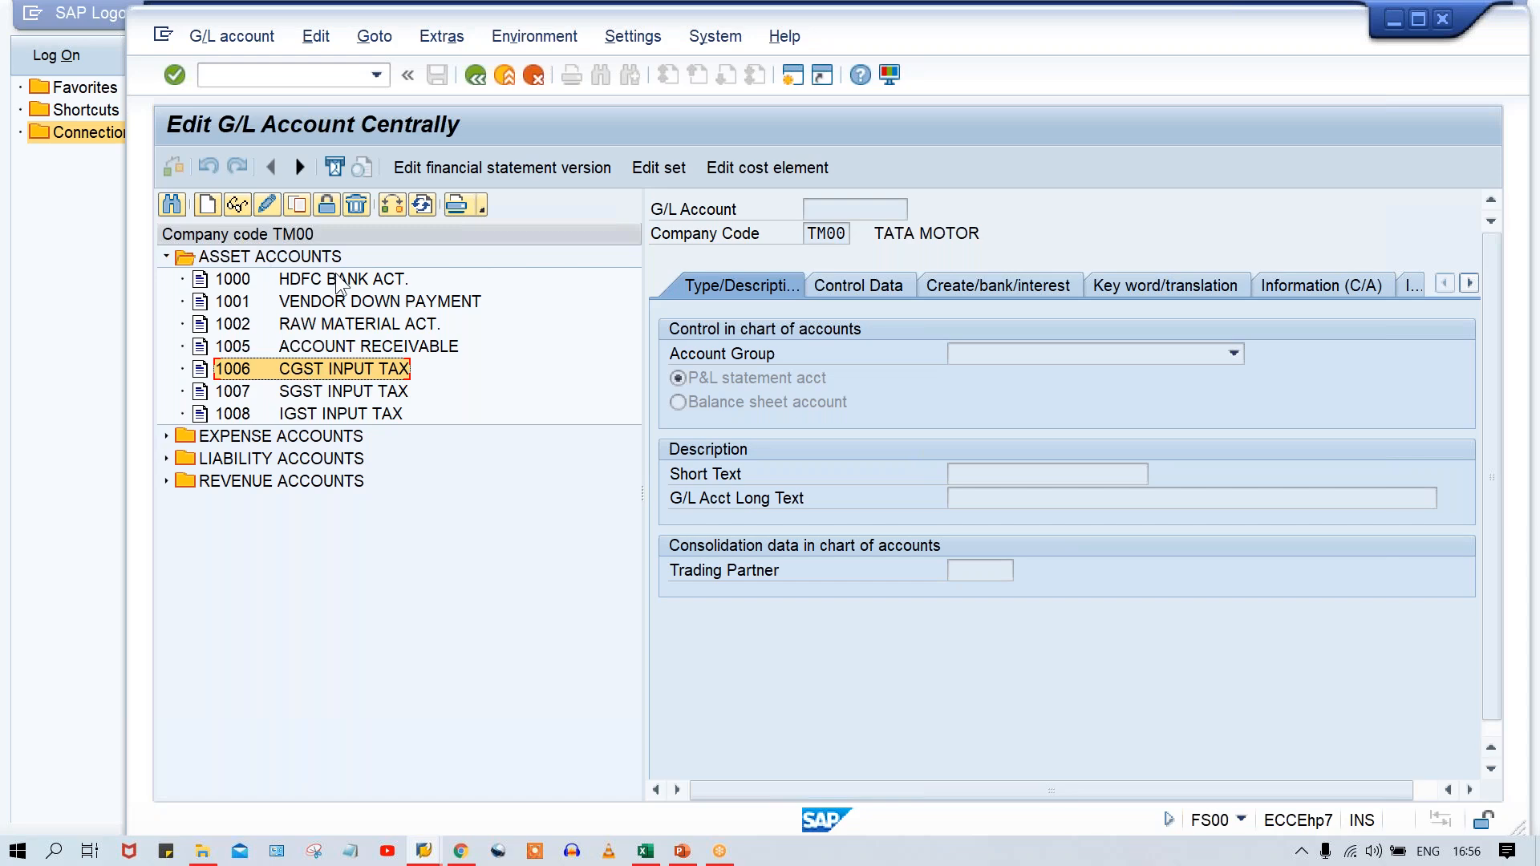
Create G/L account 1010 in company code TM00 as a copy of account 1000 HDFC BANK ACT.
left_click(303, 278)
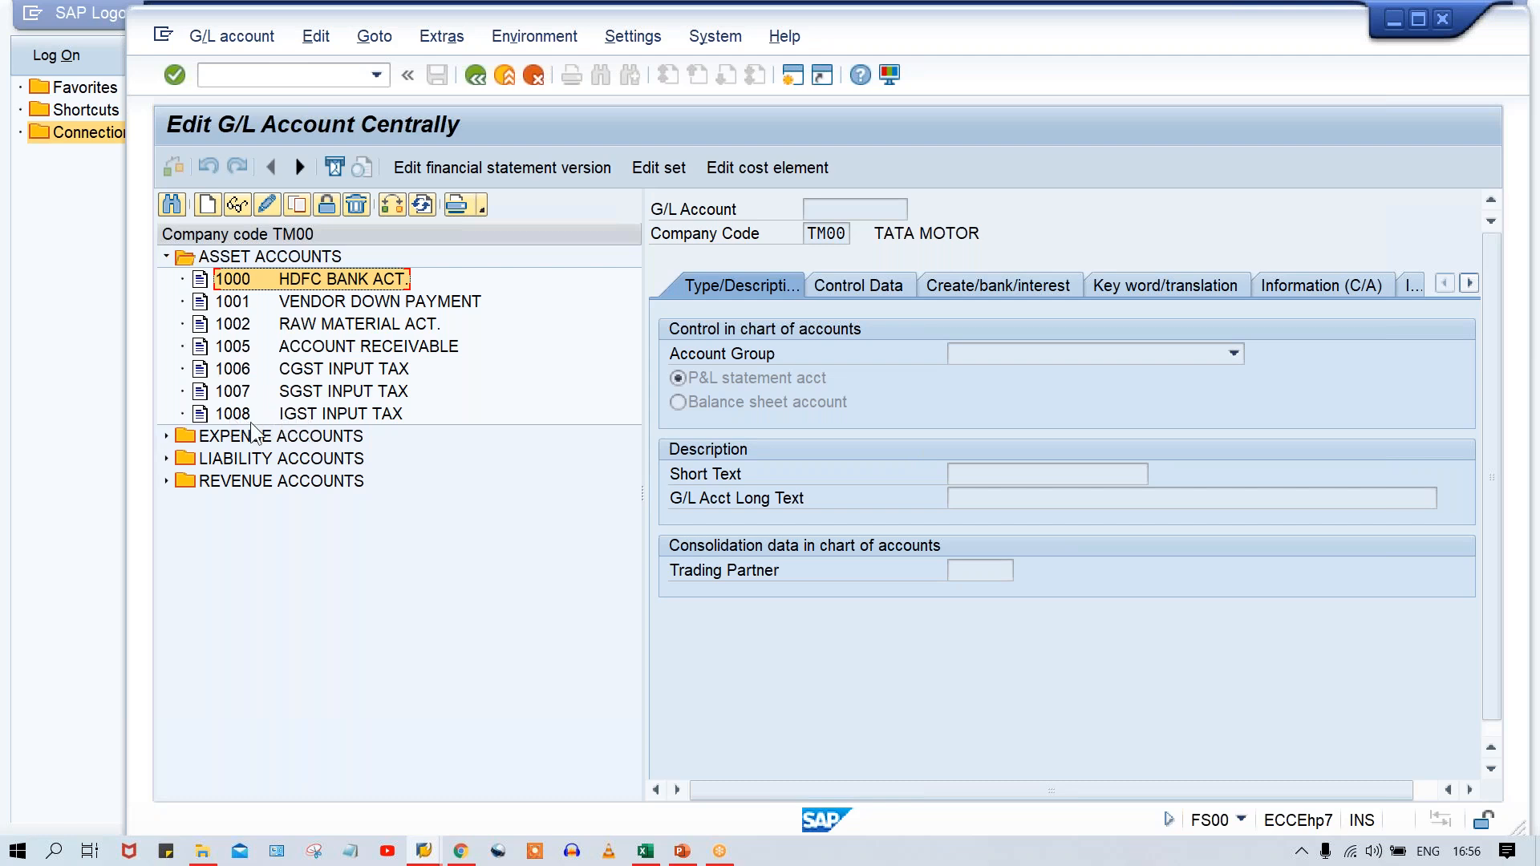
left_click(296, 205)
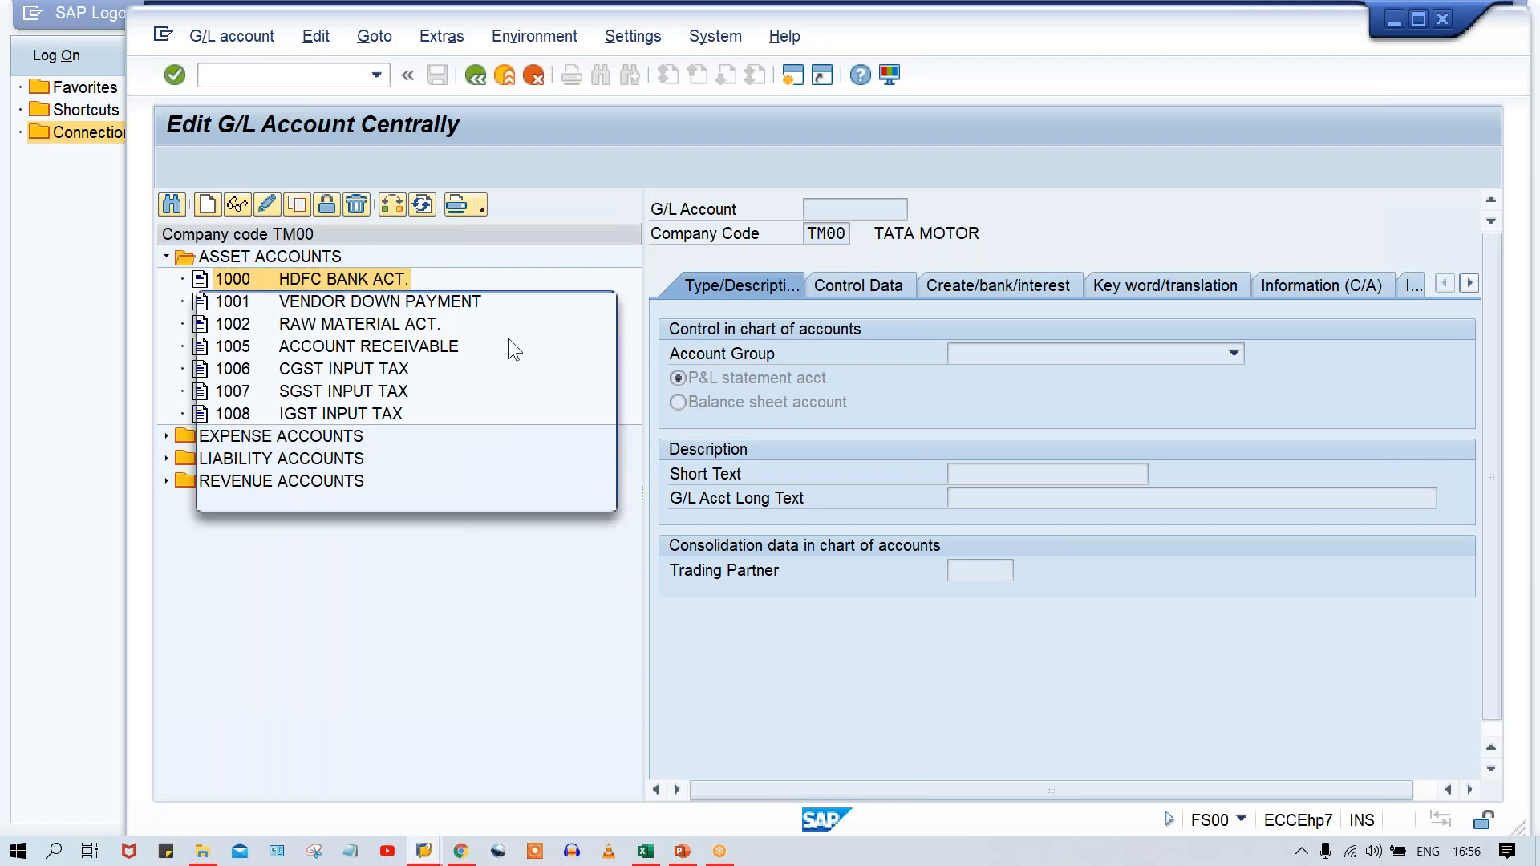
type("1010")
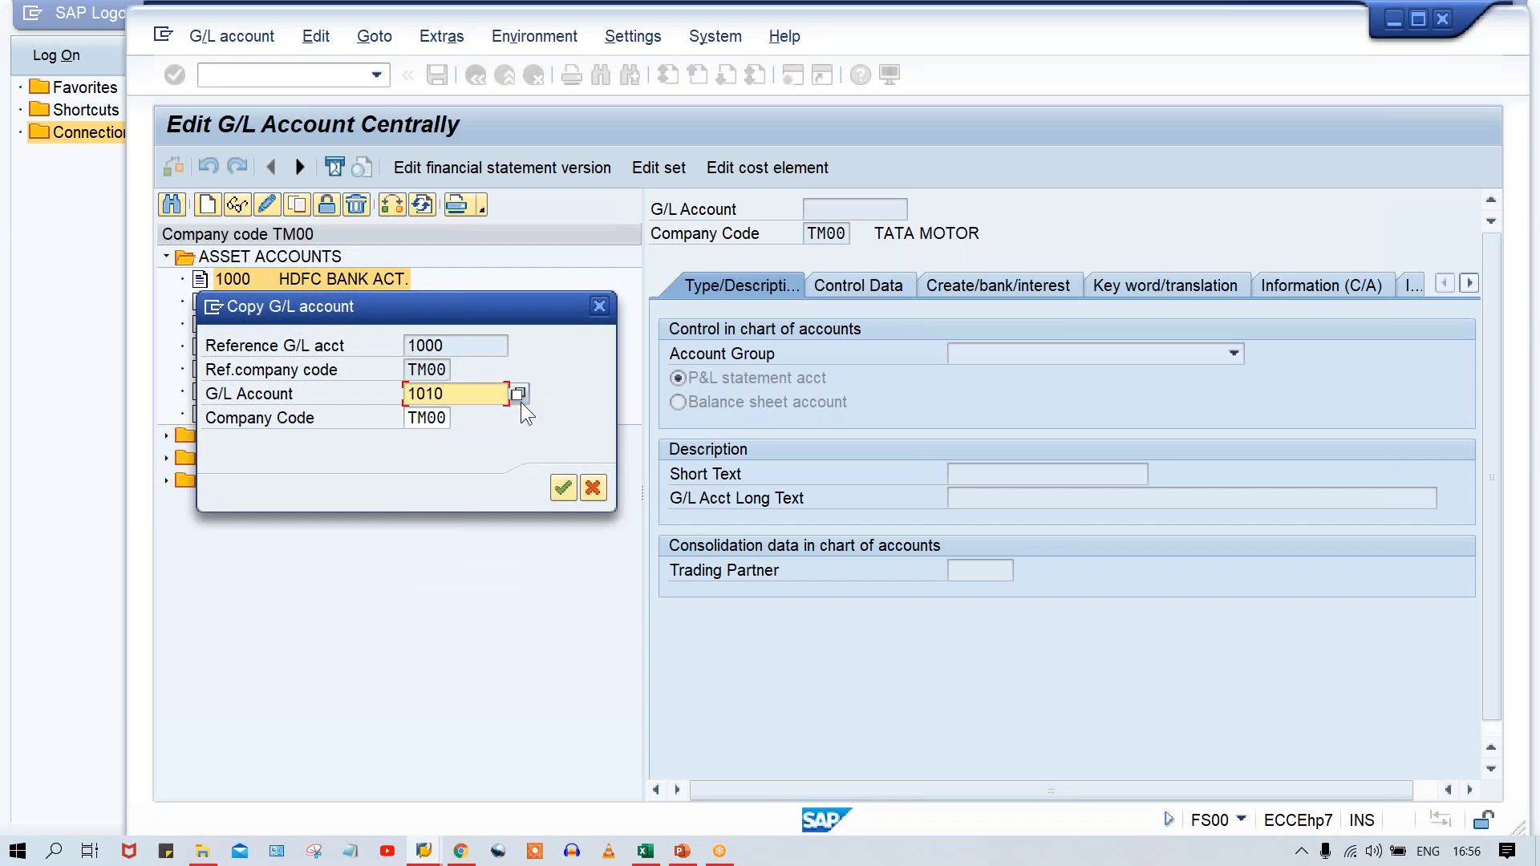
key("Return")
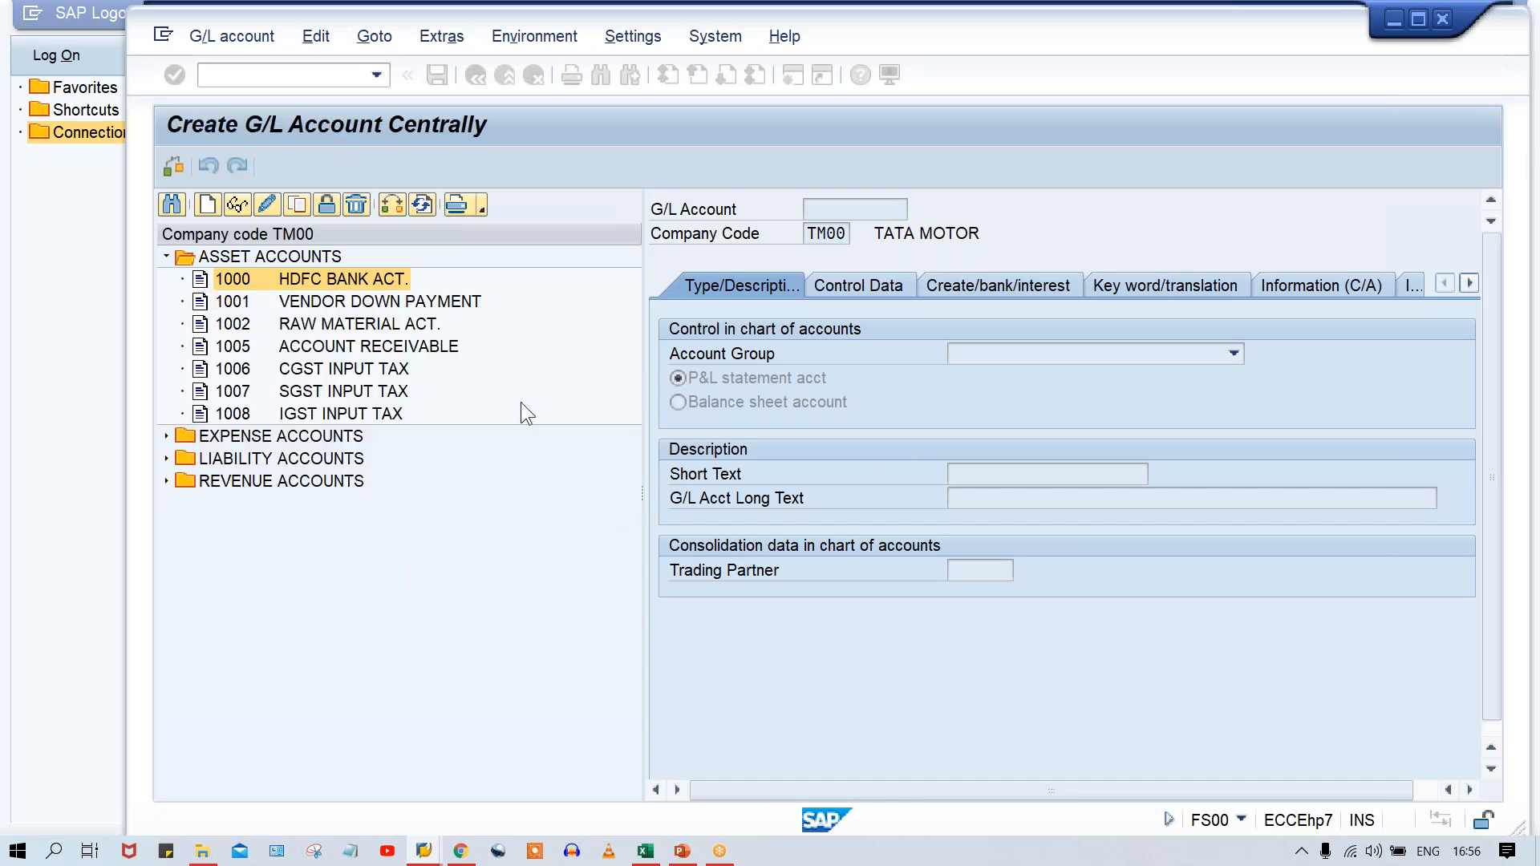
Set both the short text and the long text of account 1010 to PLANT & MACHINARY.
left_click_drag(1127, 479, 688, 483)
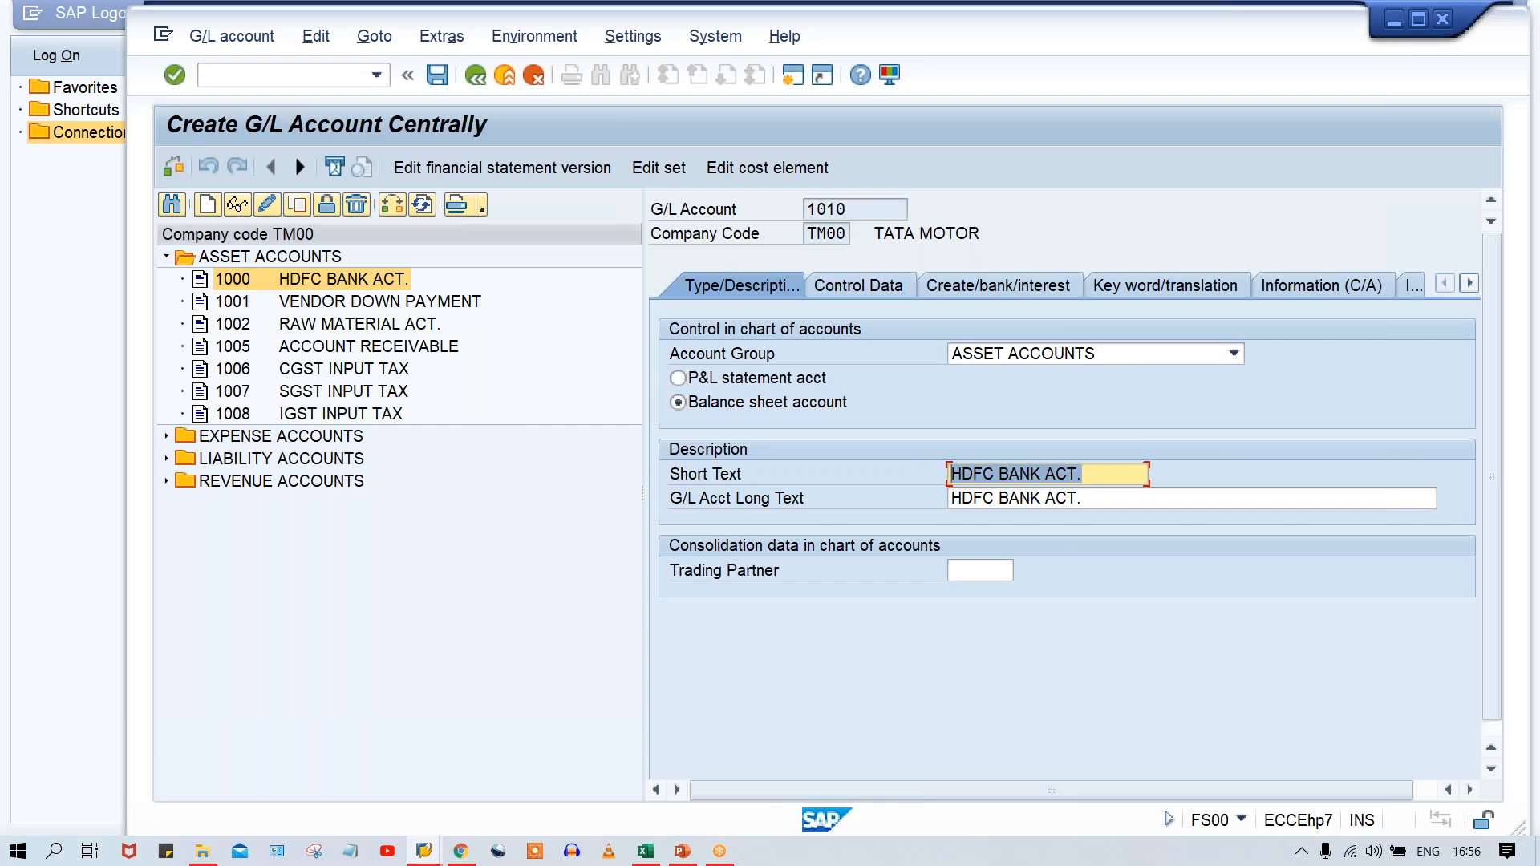
type("P")
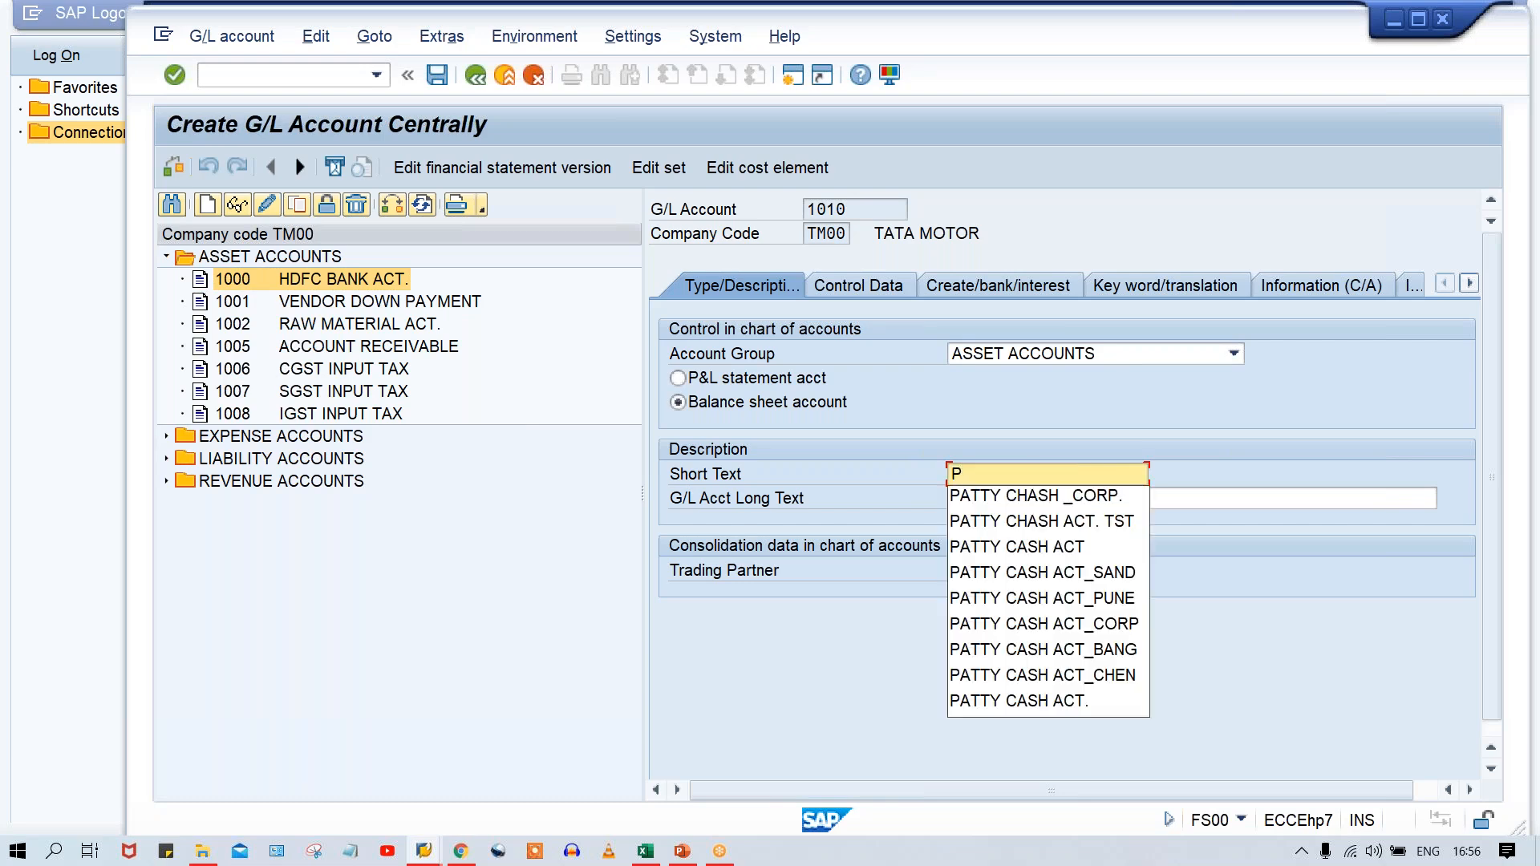
type("LAN")
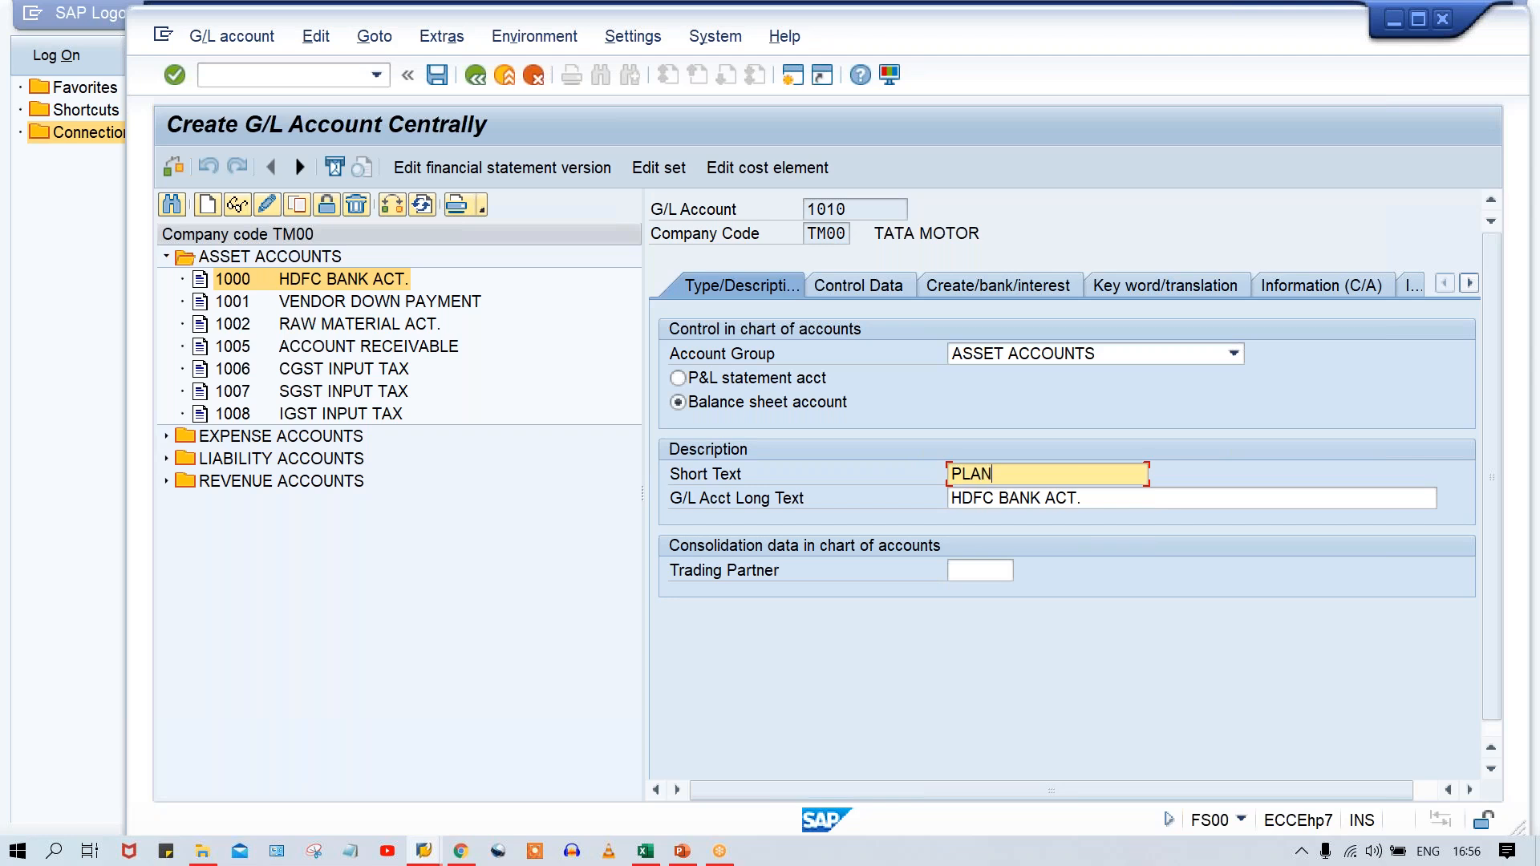
type("T & MACHINARY")
key("ctrl+a")
key("ctrl+c")
key("Tab")
key("ctrl+v")
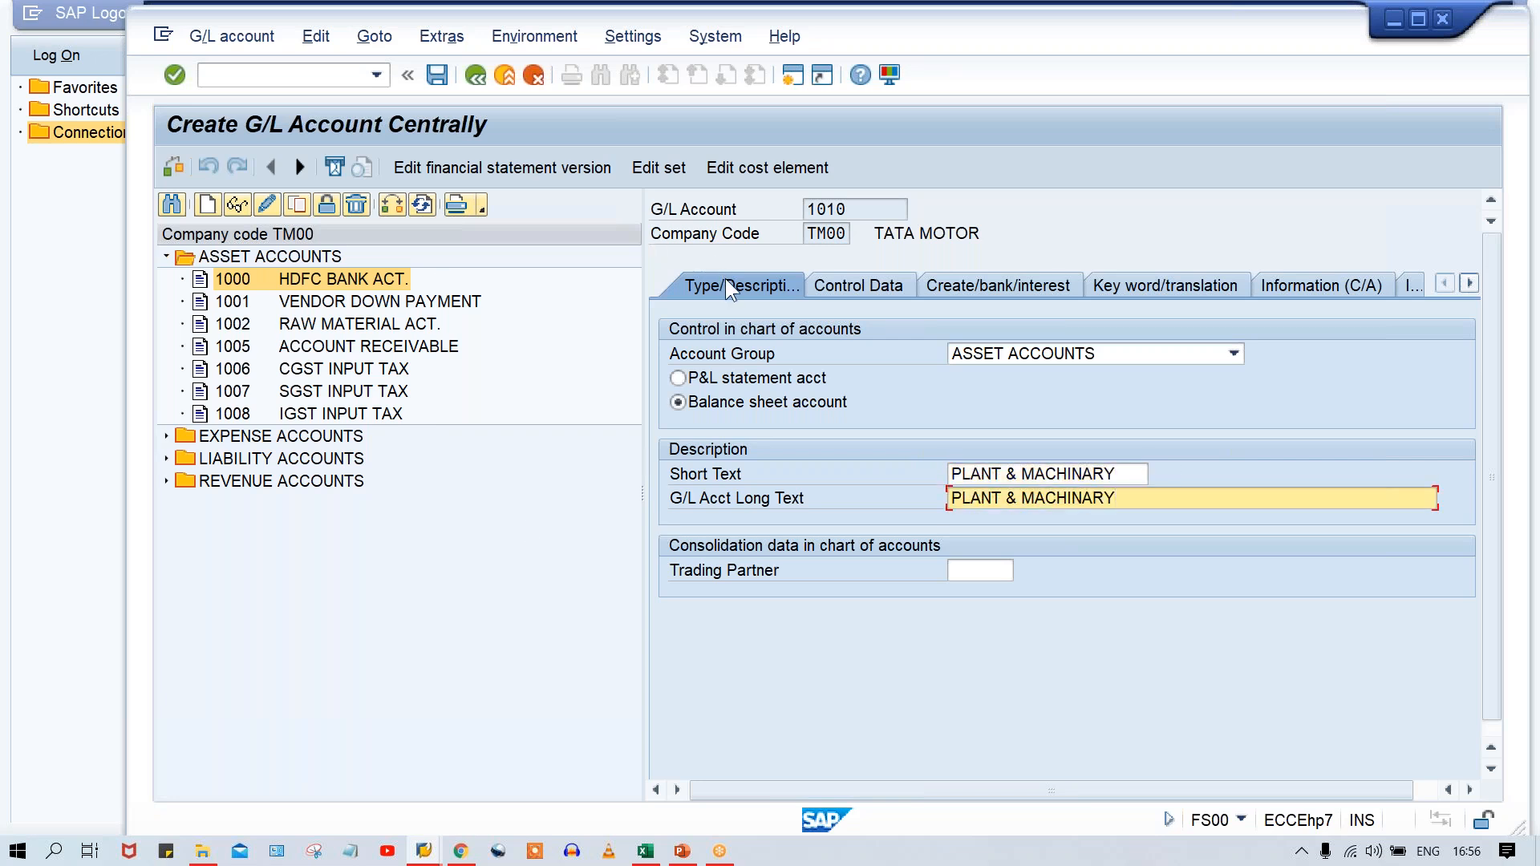
key("Return")
Set the reconciliation account type in the control data of account 1010 to Assets.
left_click(858, 285)
left_click(1055, 494)
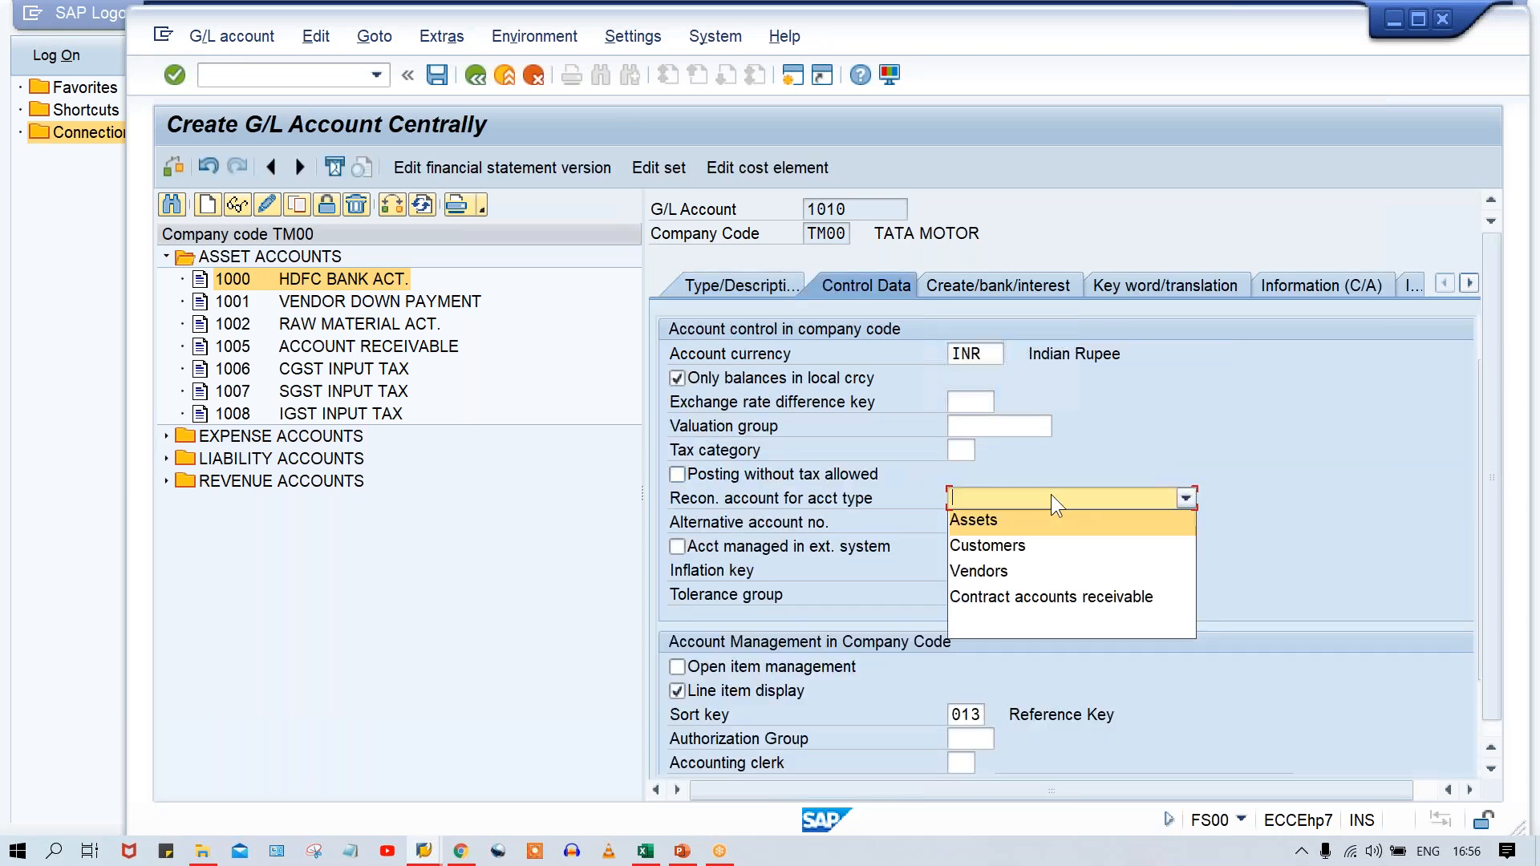
left_click(980, 521)
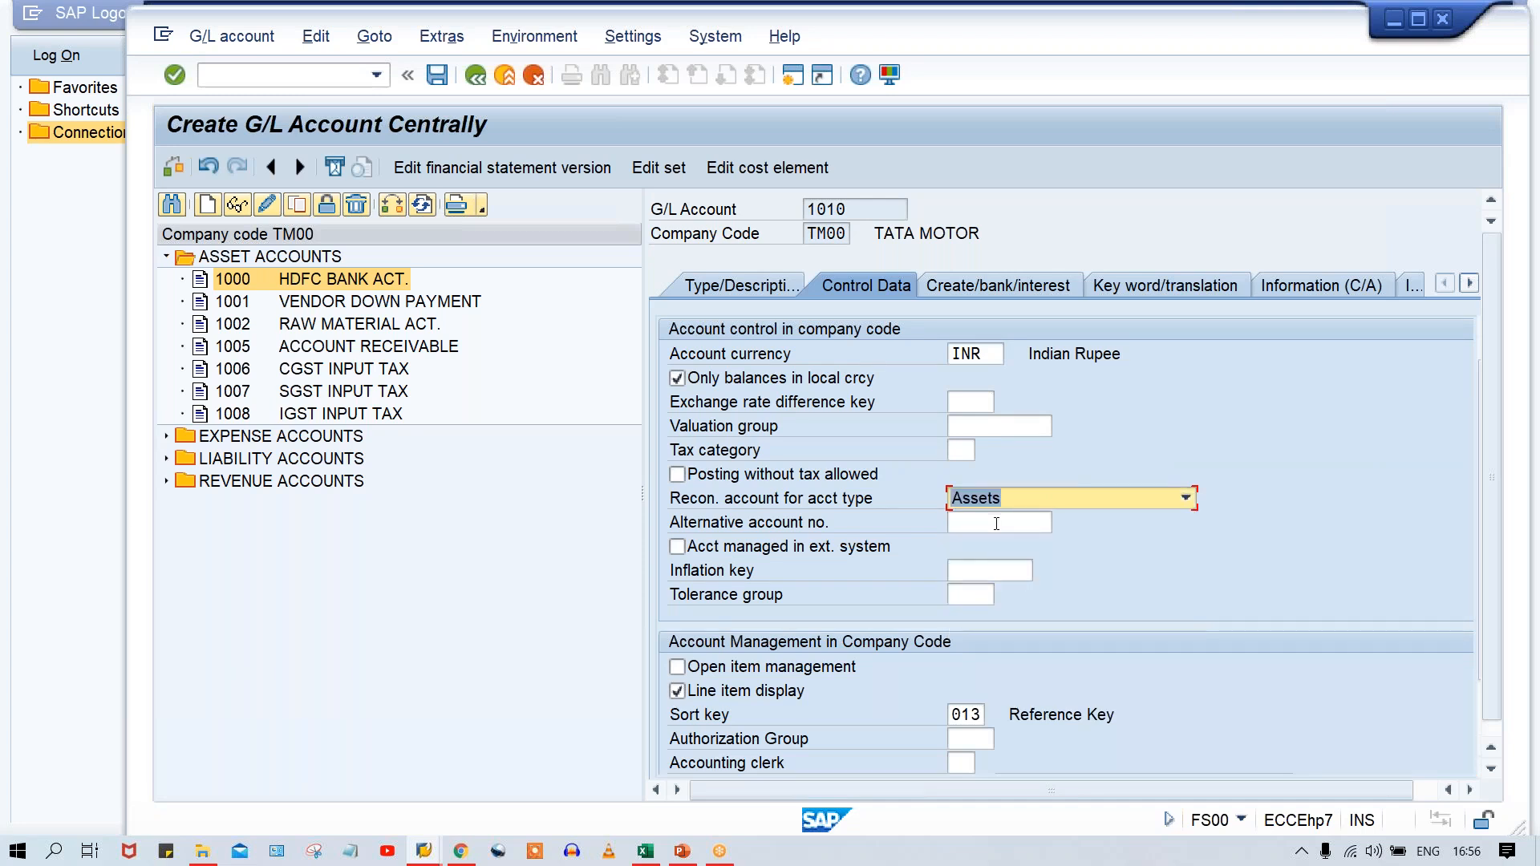
Set the field status group of account 1010 to G067 and save the account.
left_click(1016, 279)
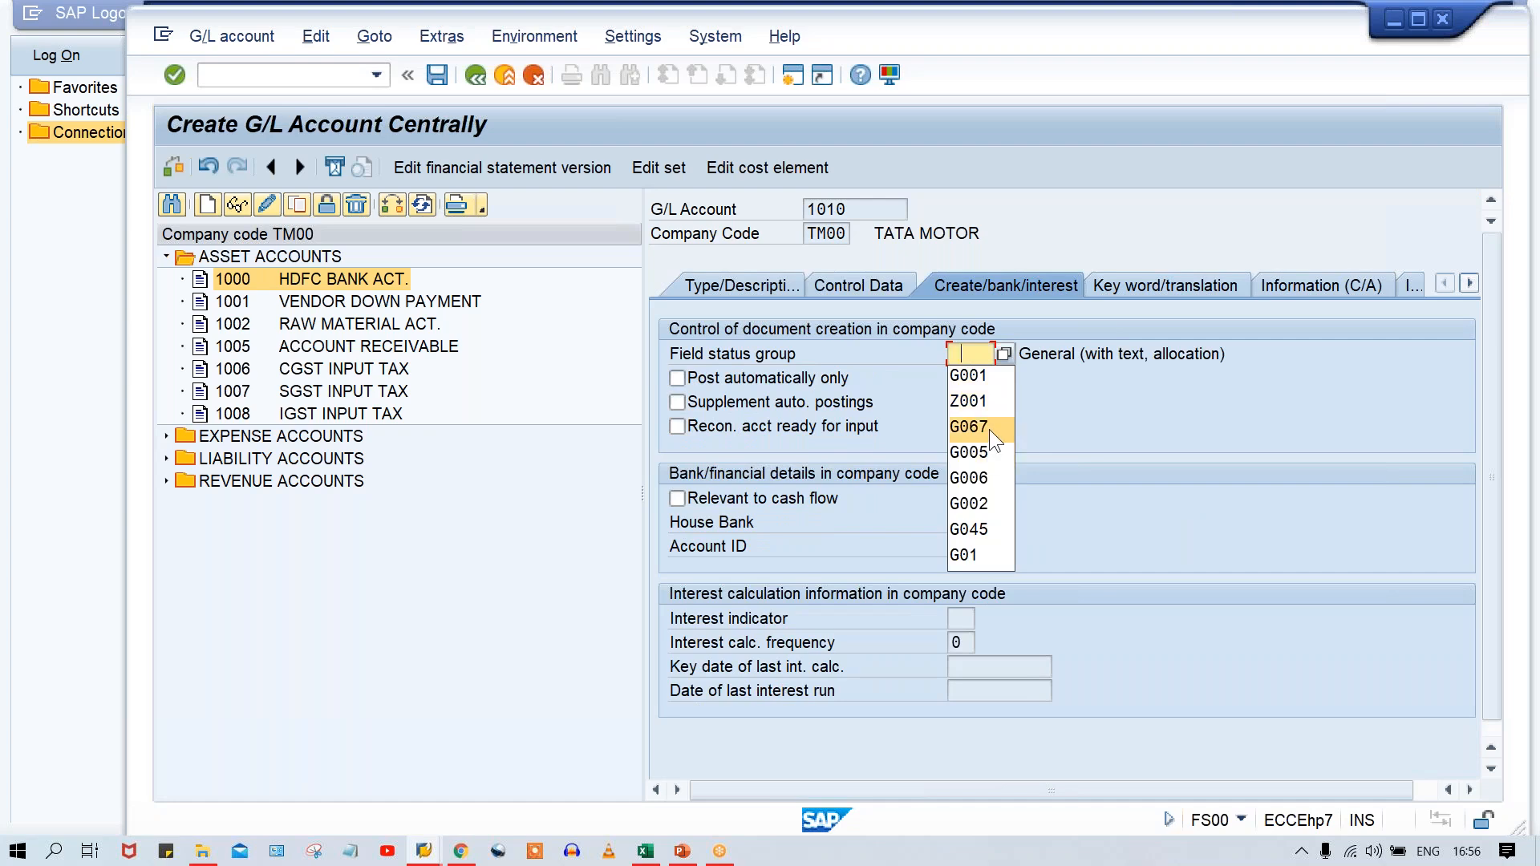
left_click(968, 427)
key("Return")
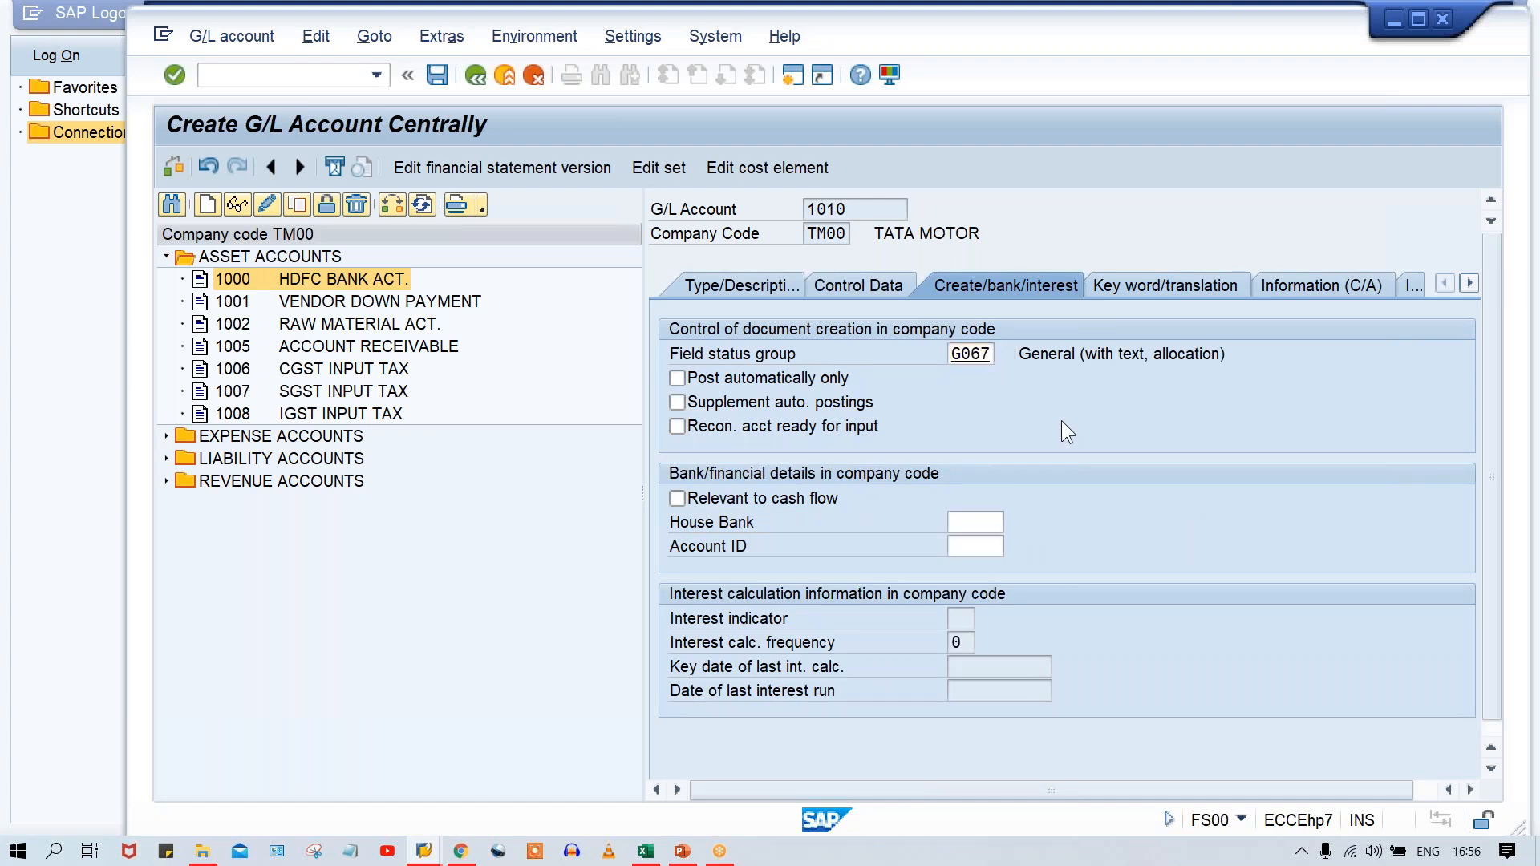
key("ctrl+s")
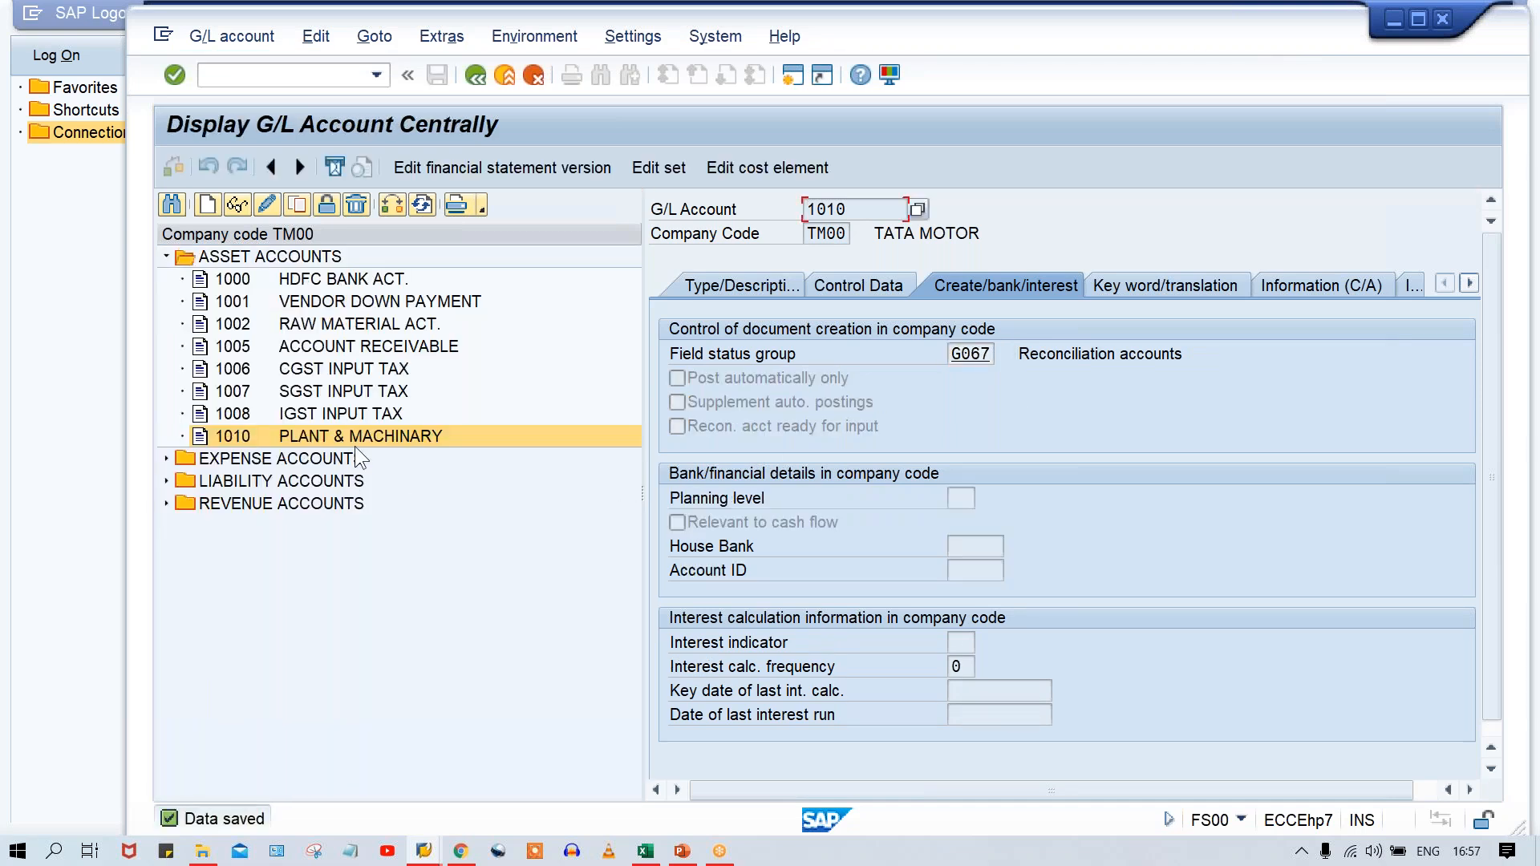
Create G/L account 1011 in company code TM00 as a copy of account 1010.
left_click(368, 435)
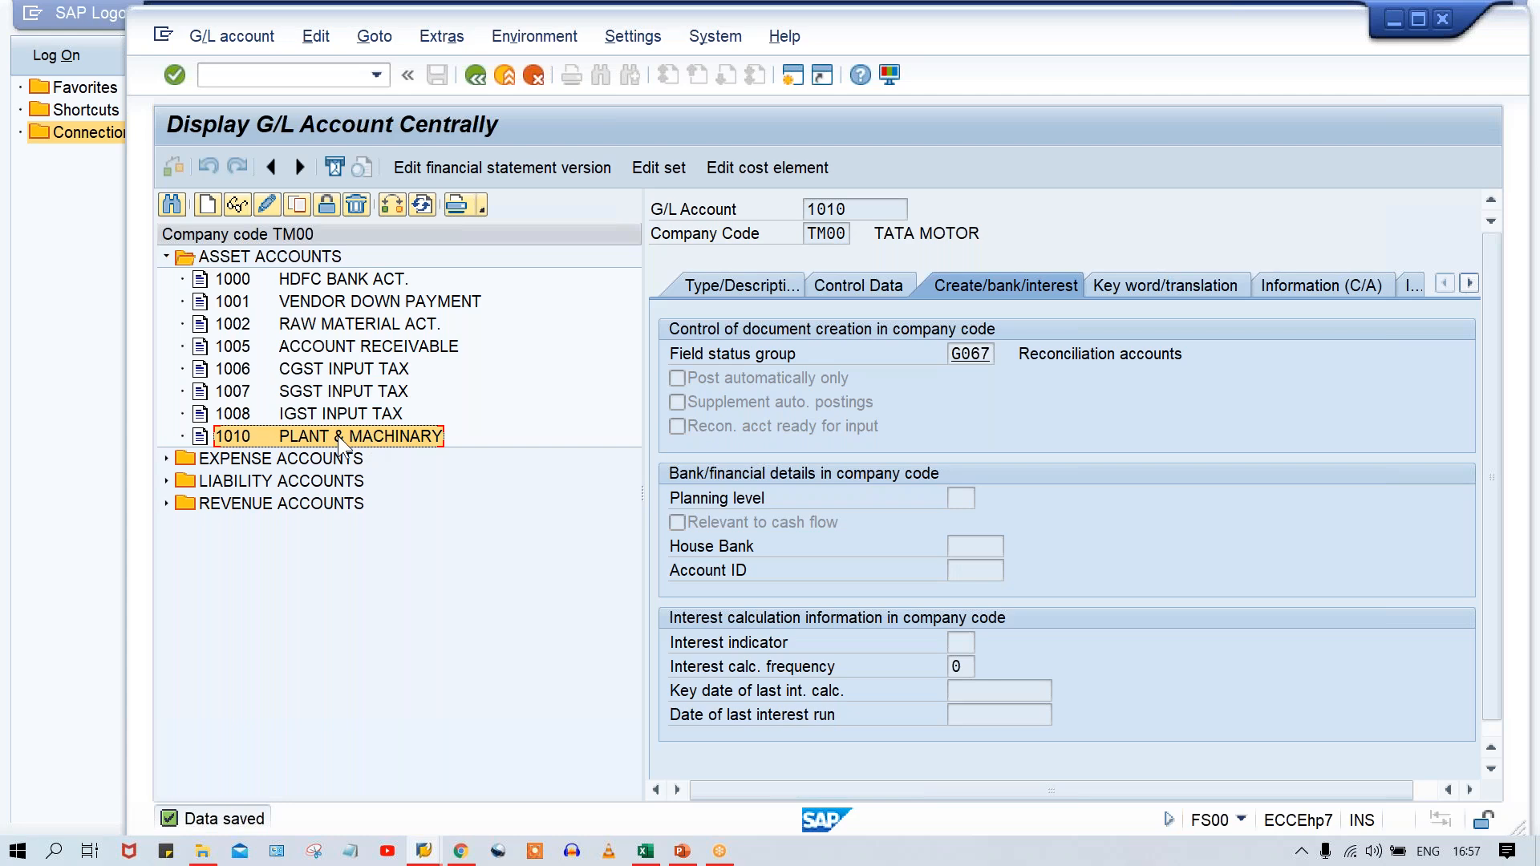
left_click(295, 207)
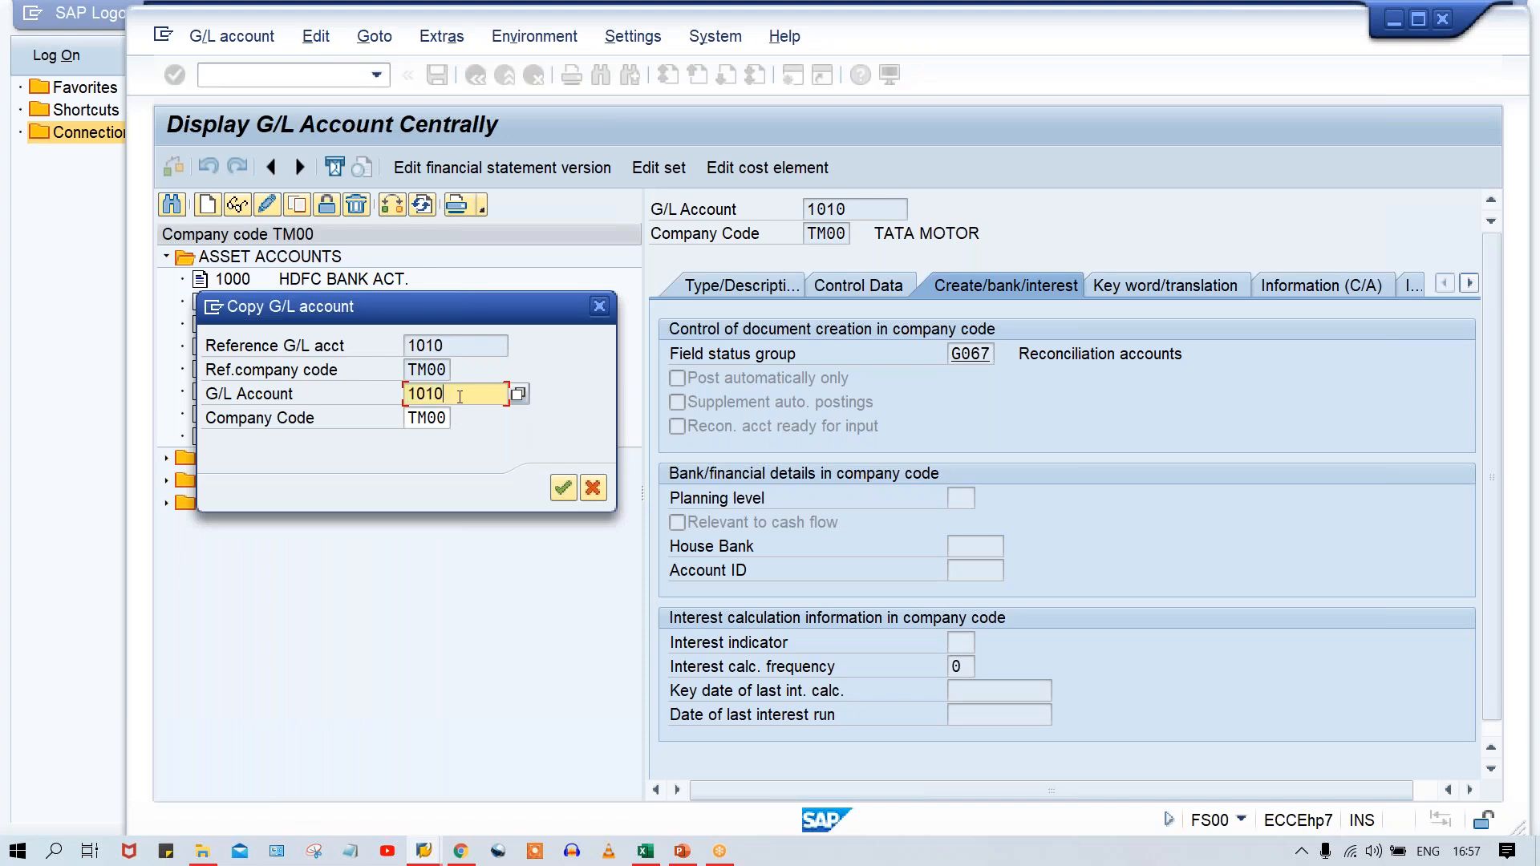
key("BackSpace")
type("1")
key("Return")
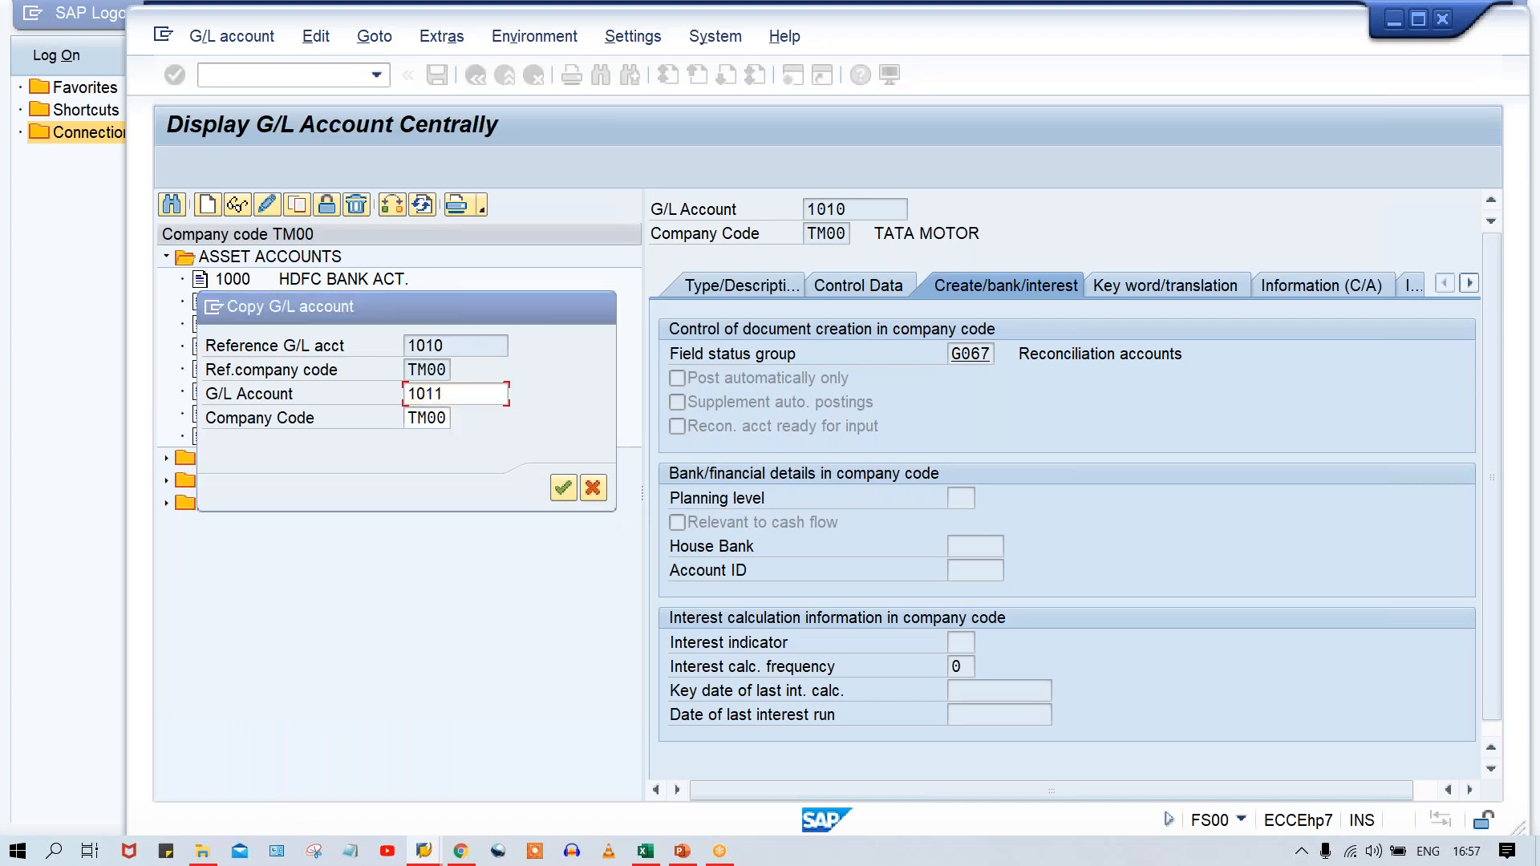
Set both the short text and the long text of account 1011 to VEHICLE ACT. and save the account.
left_click(748, 282)
left_click_drag(1137, 473, 828, 474)
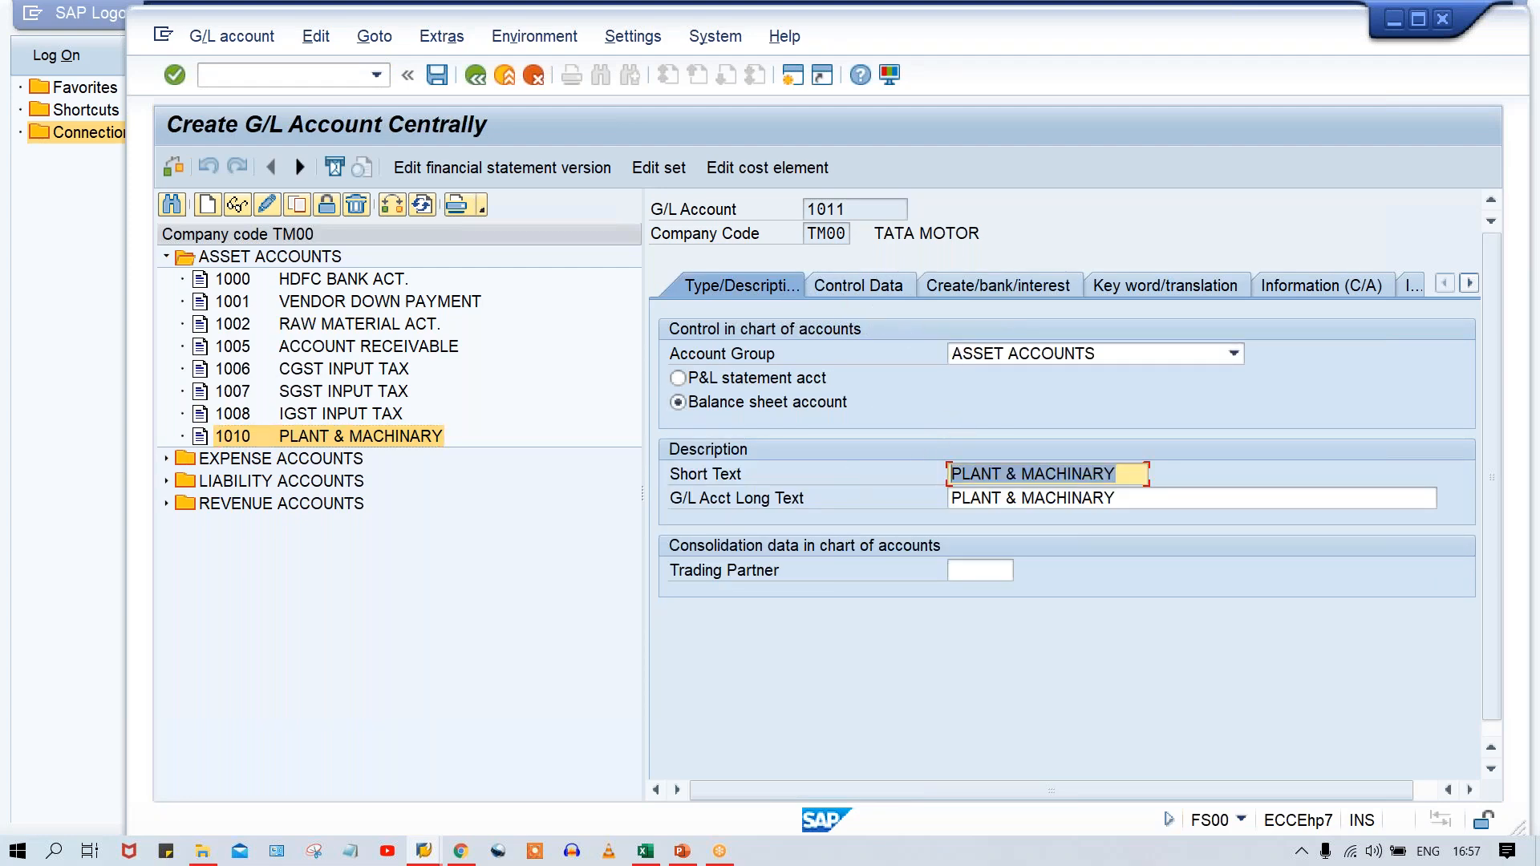
key("BackSpace")
type("V")
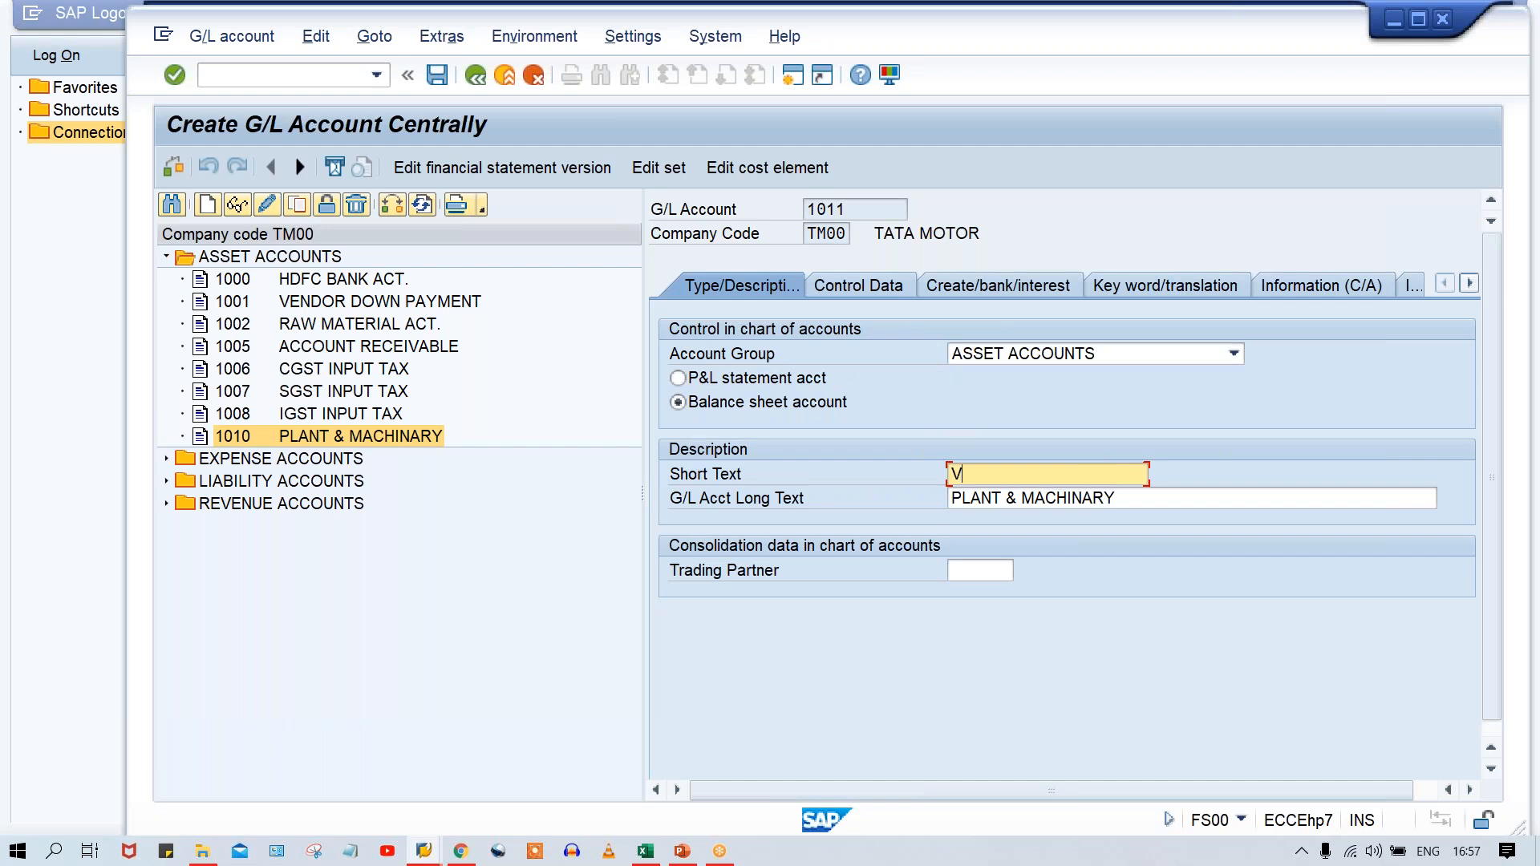
type("EHICLE ACT.")
key("shift+Home")
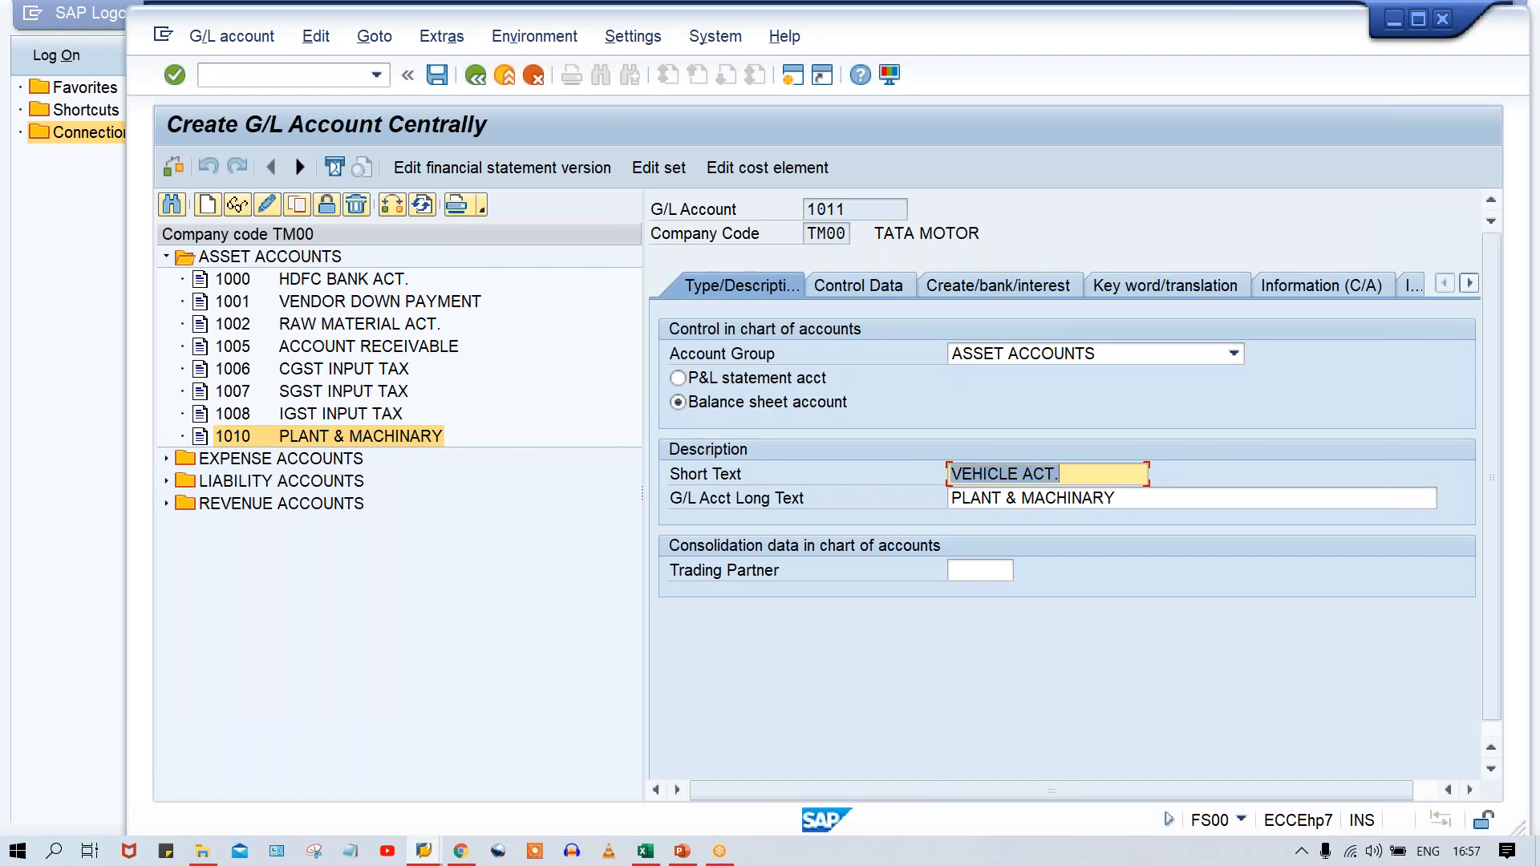
key("Tab")
key("ctrl+v")
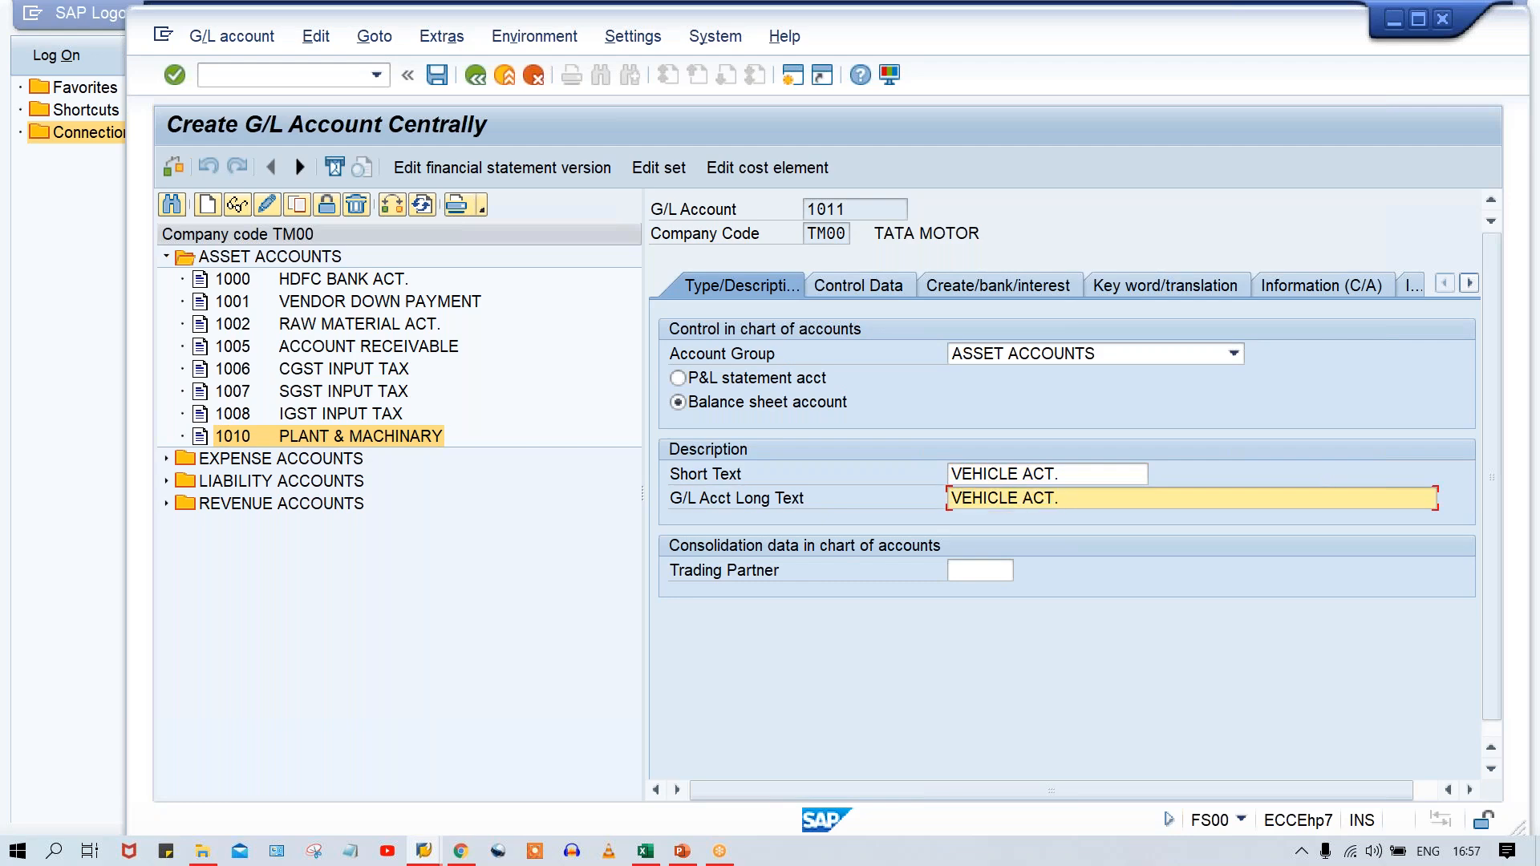
key("ctrl+s")
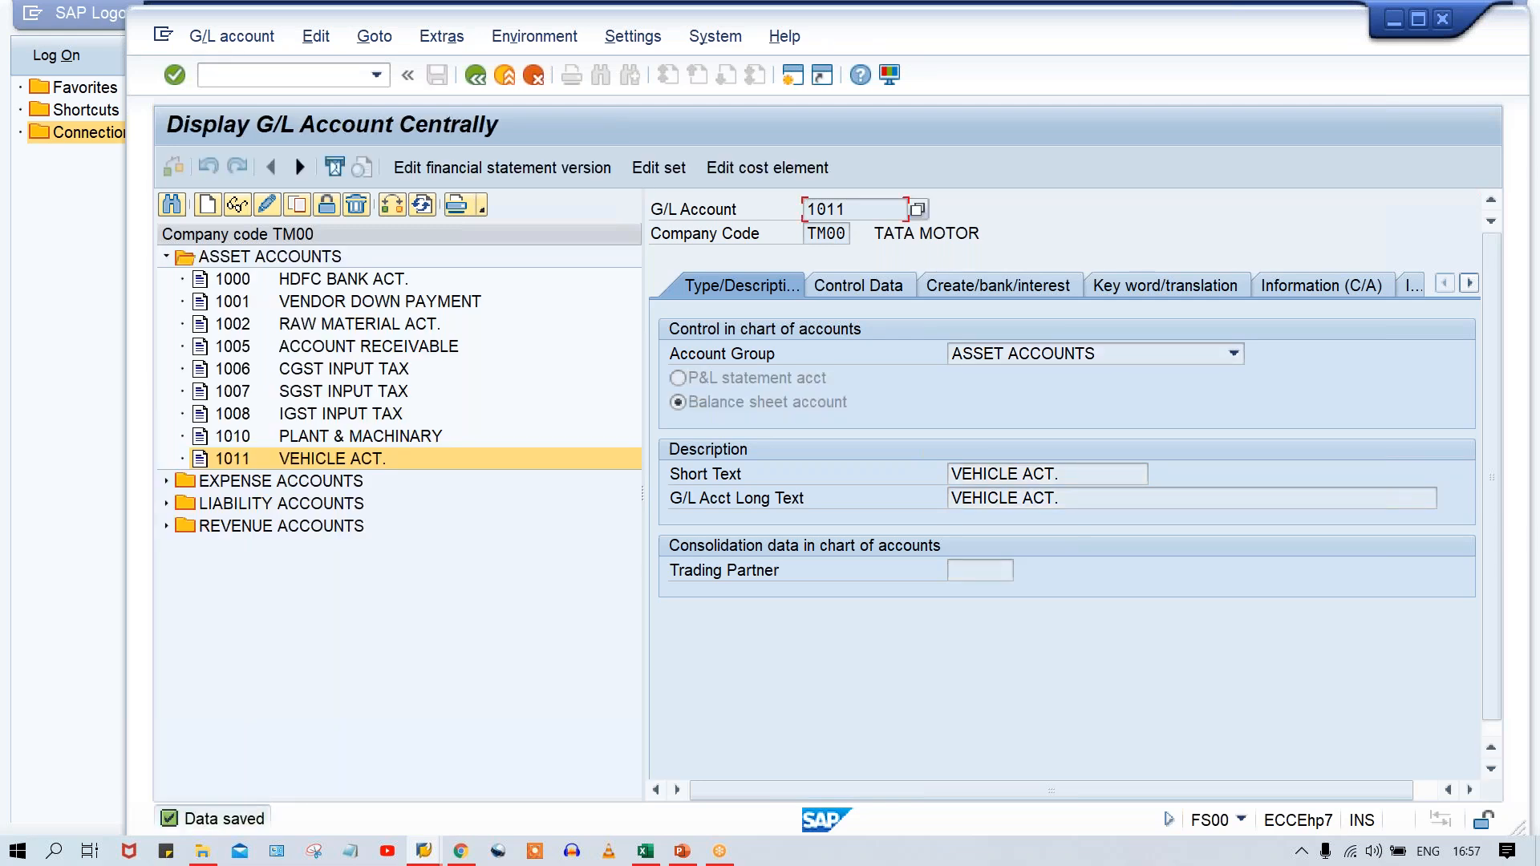
Create G/L account 1012 in company code TM00 as a copy of account 1011.
left_click(295, 207)
left_click_drag(491, 317, 725, 333)
type("101")
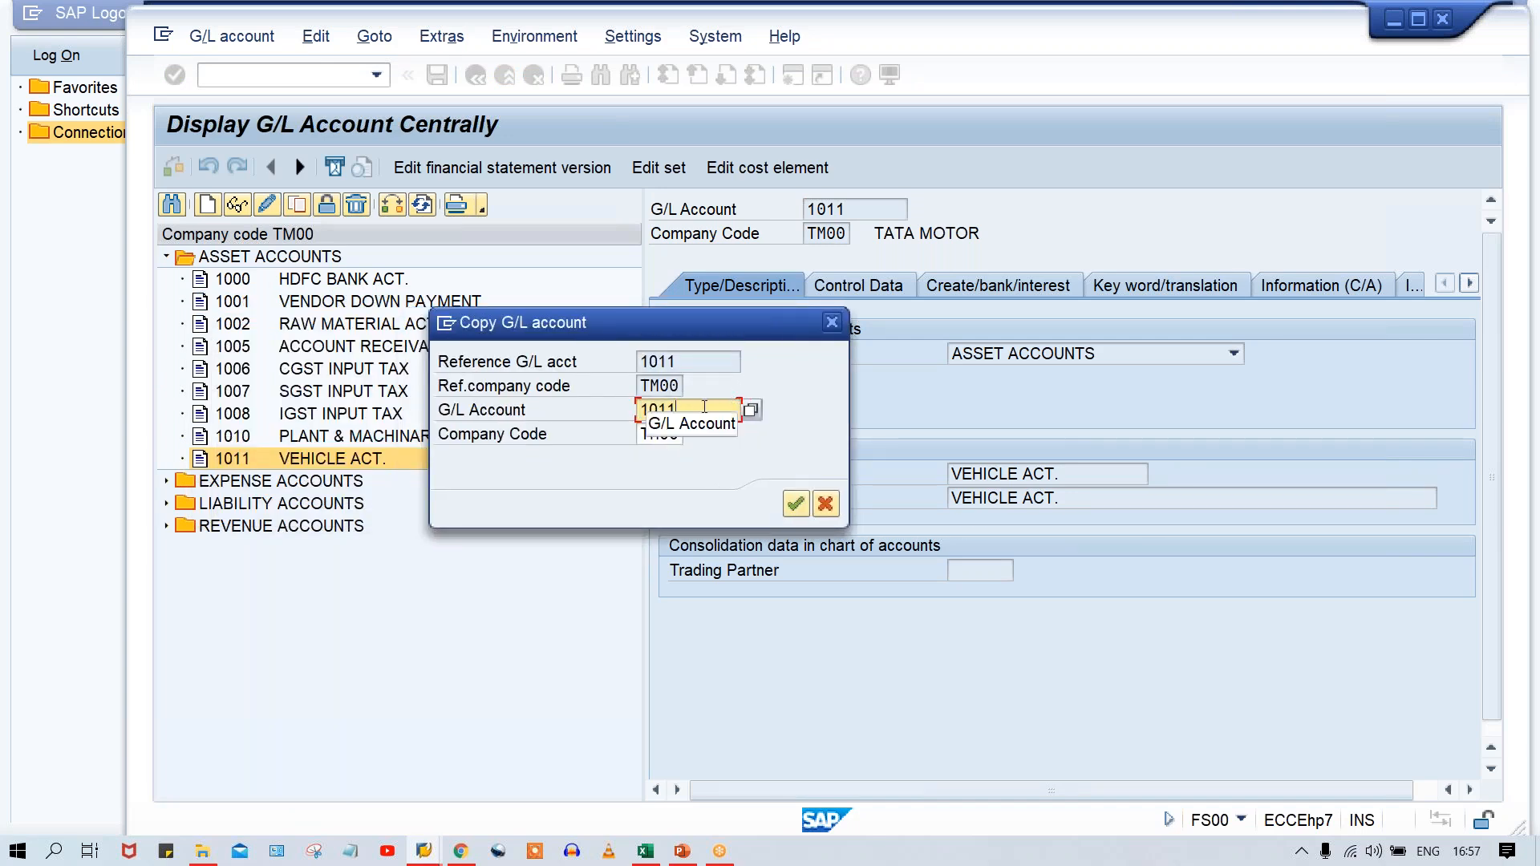
type("2")
key("Return")
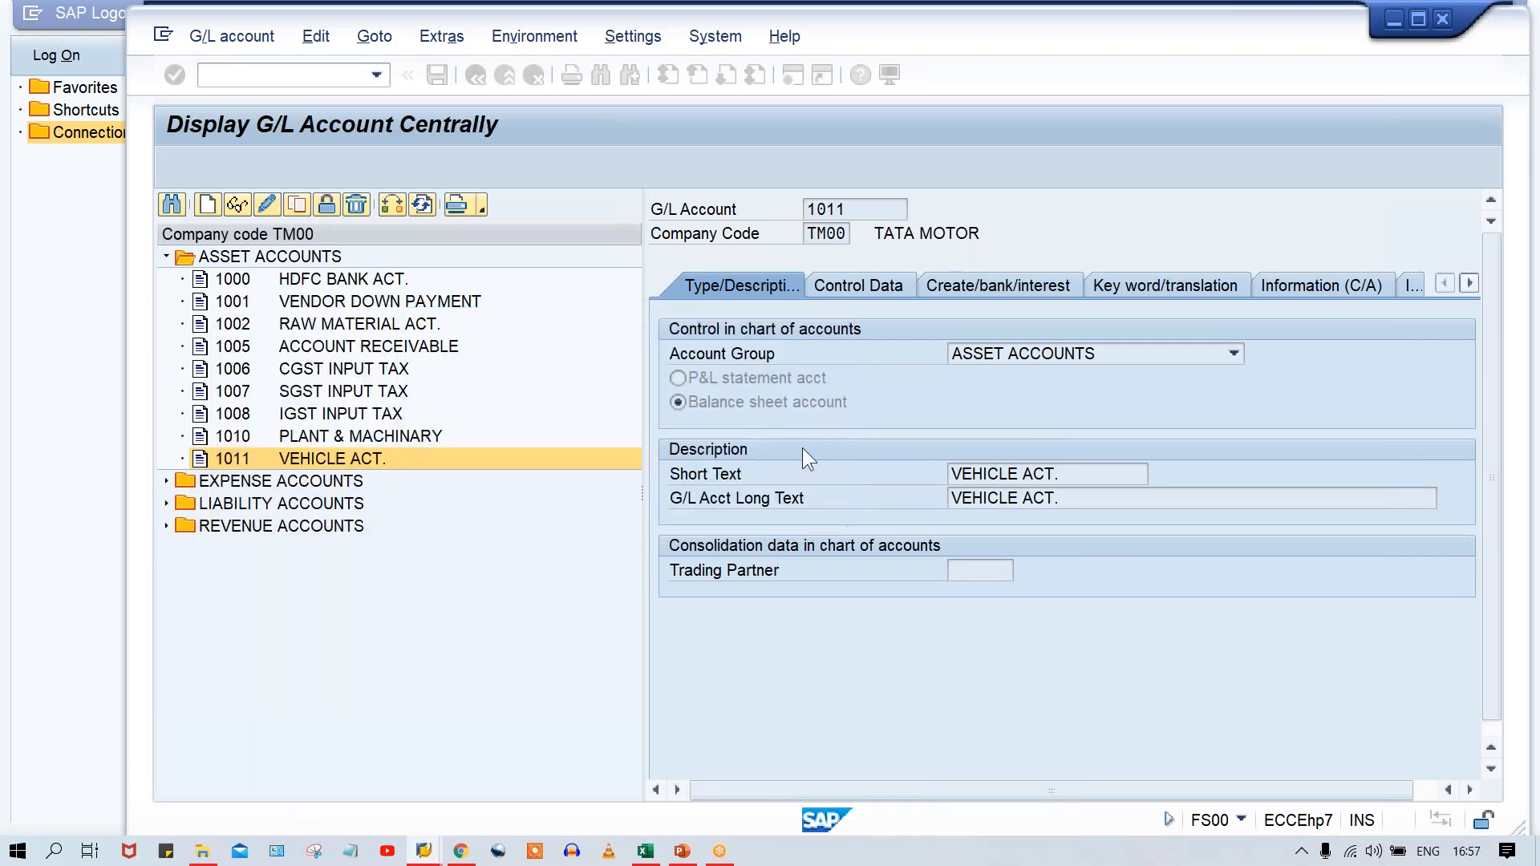
Set both the short text and the long text of account 1012 to COMPUTER ACT. and save the account.
left_click_drag(1080, 468, 817, 466)
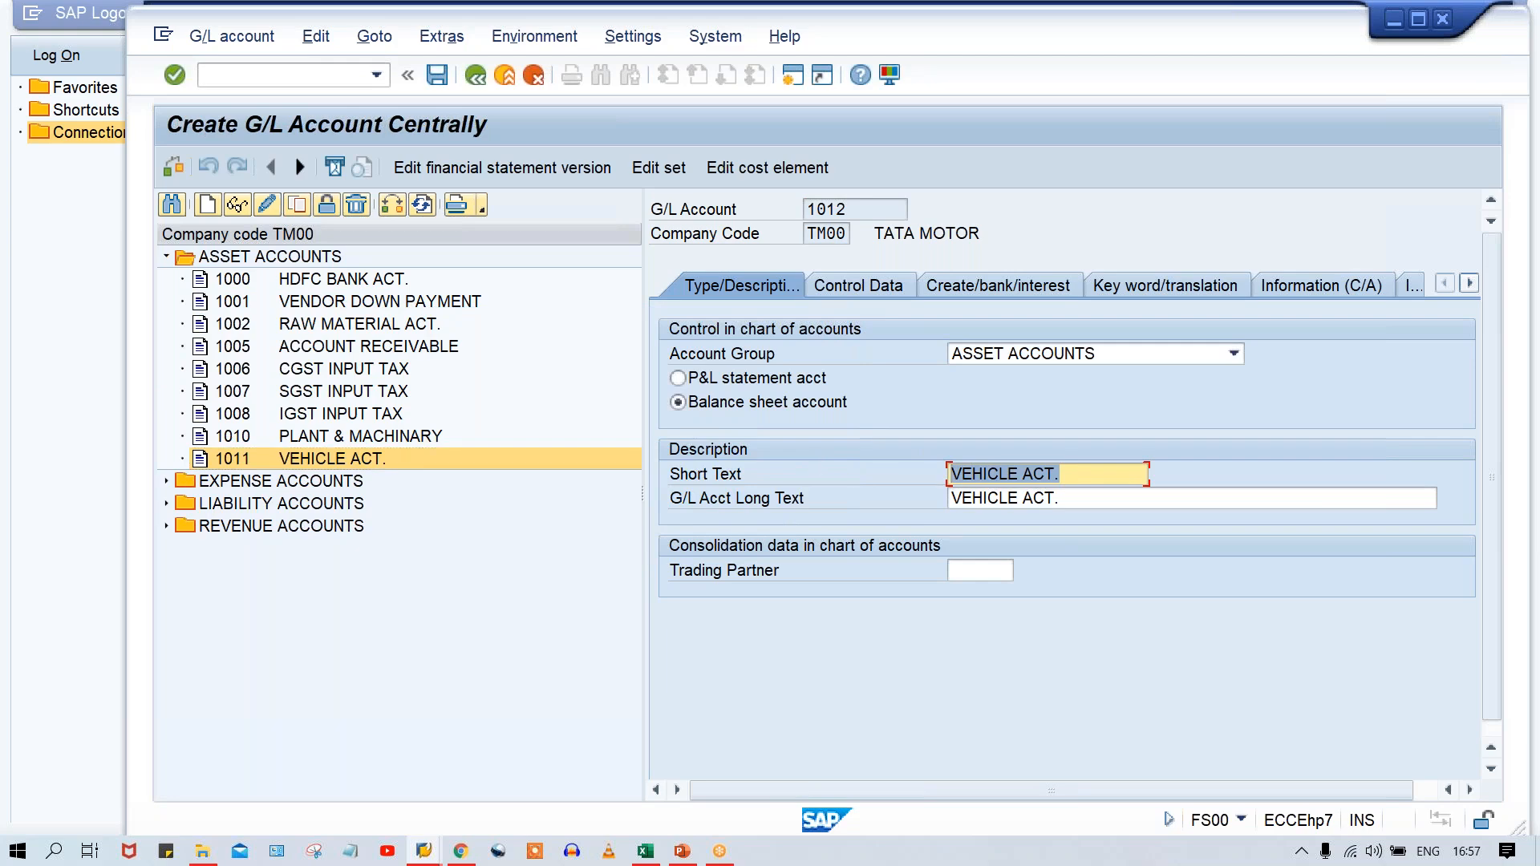
type("COMPUTER ACT")
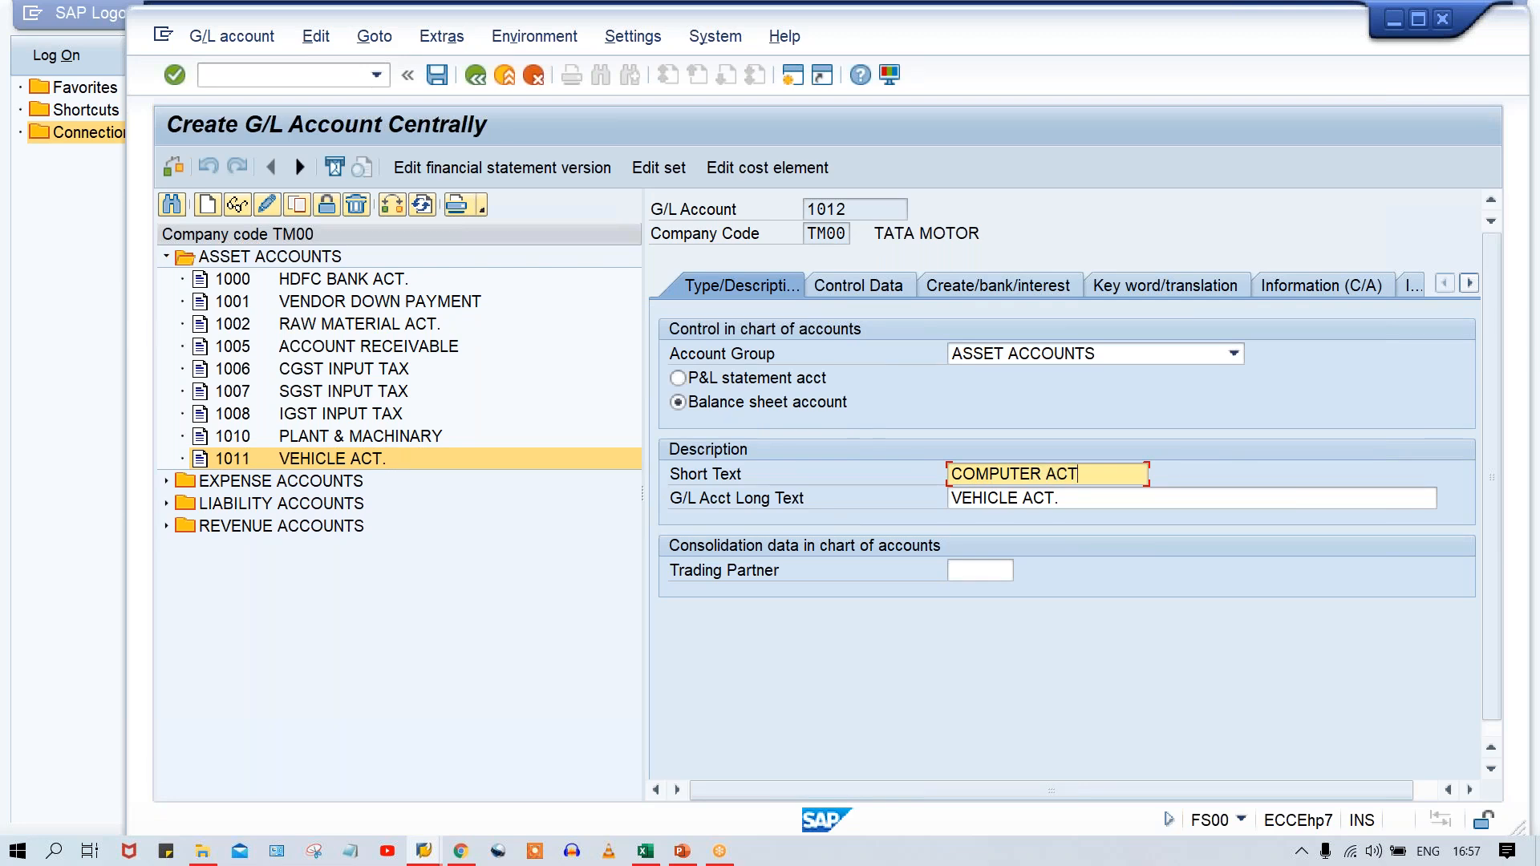
key("Tab")
key("ctrl+v")
key("ctrl+s")
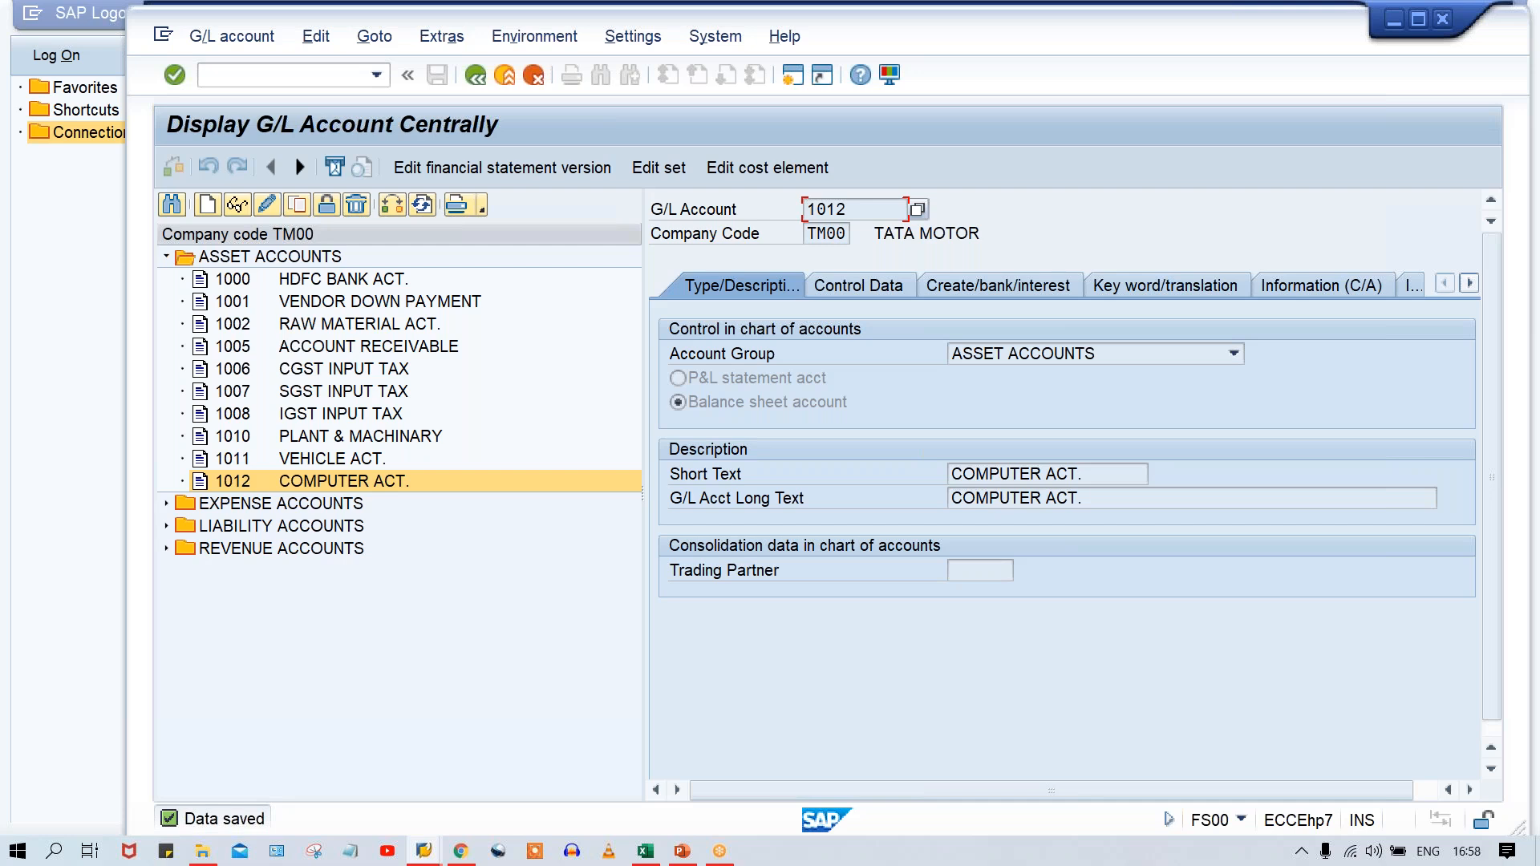
Switch to the Excel workbook and enter 1010, 1011 and 1012 in F8:H8 under TP&M, TVEH and TCOM.
left_click(646, 851)
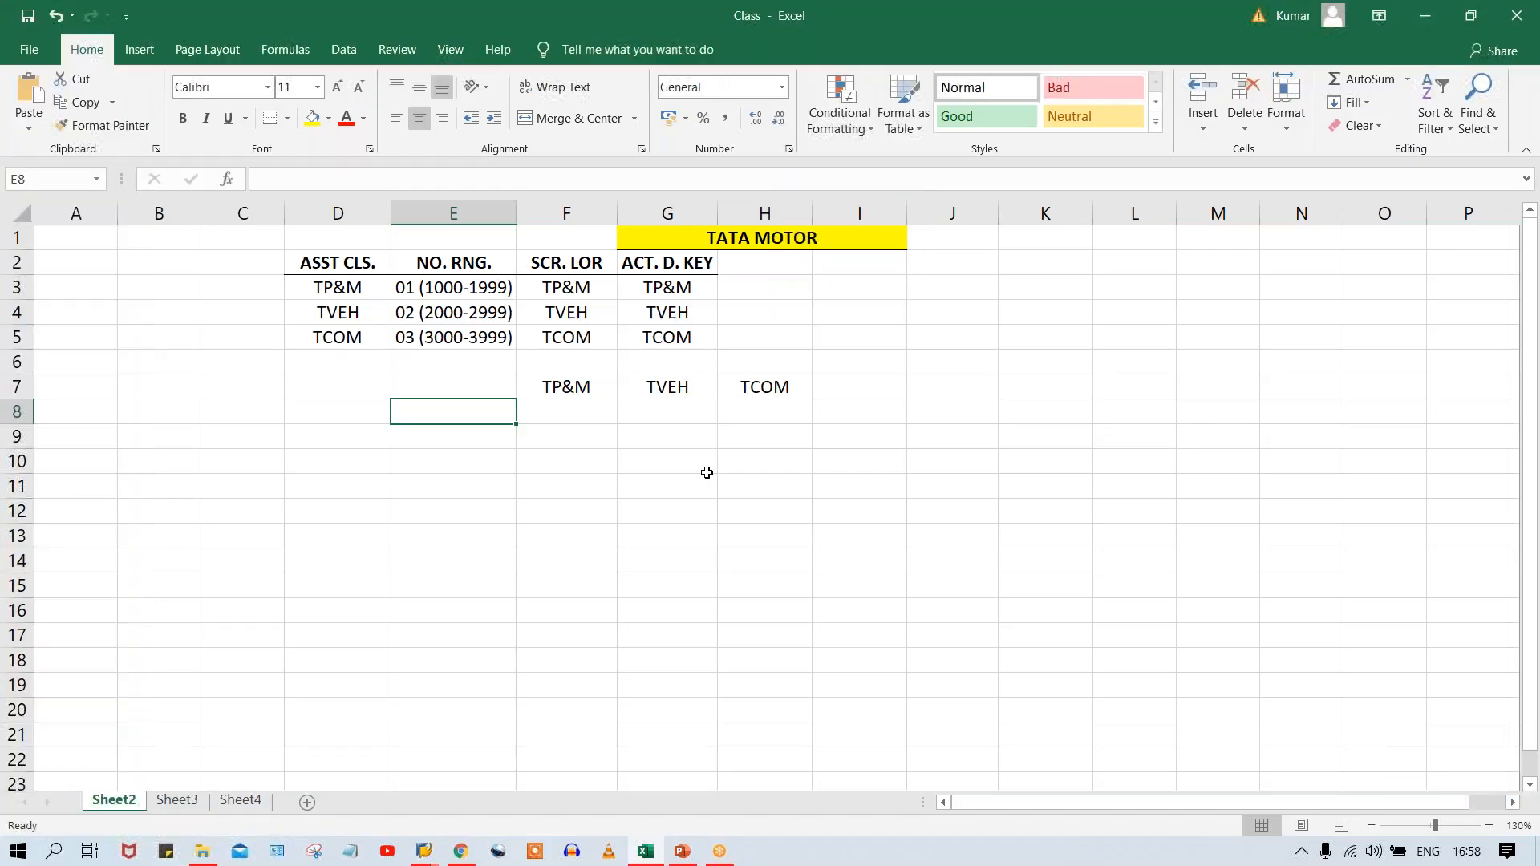
left_click(583, 412)
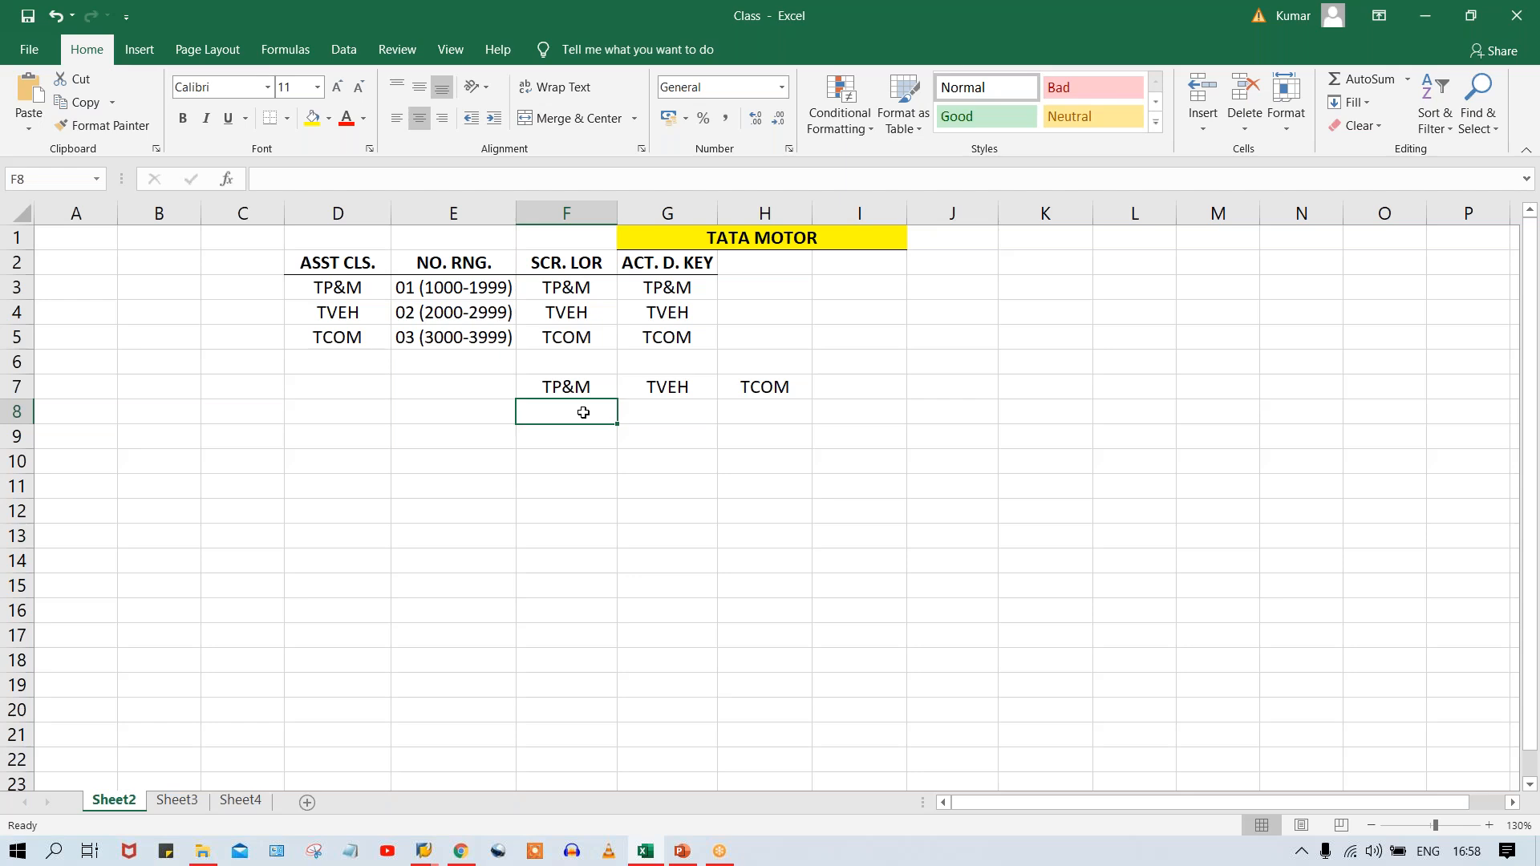
type("1010")
key("Tab")
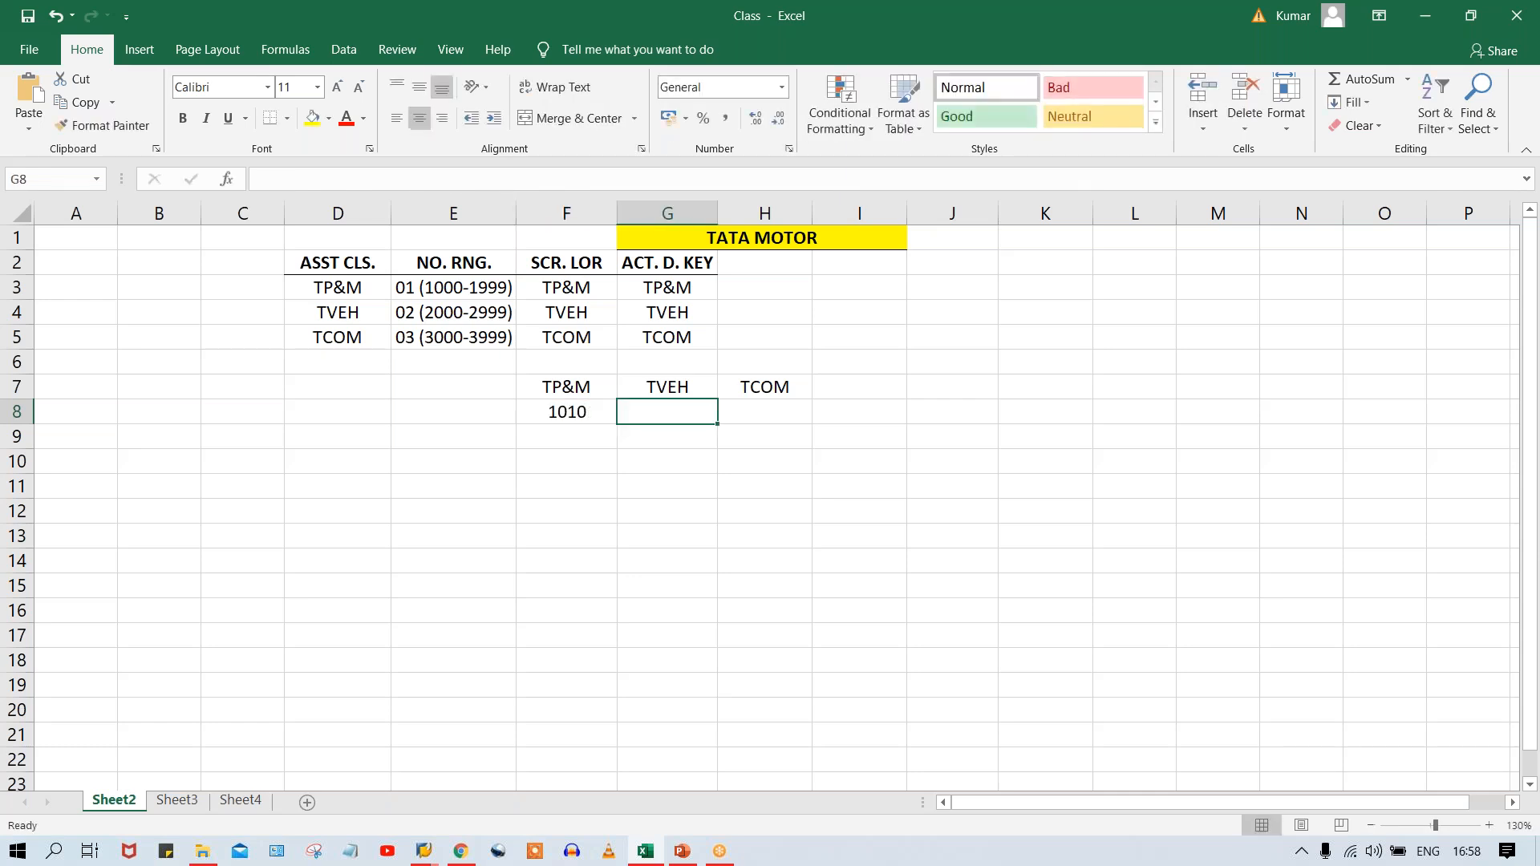
type("1011")
key("Tab")
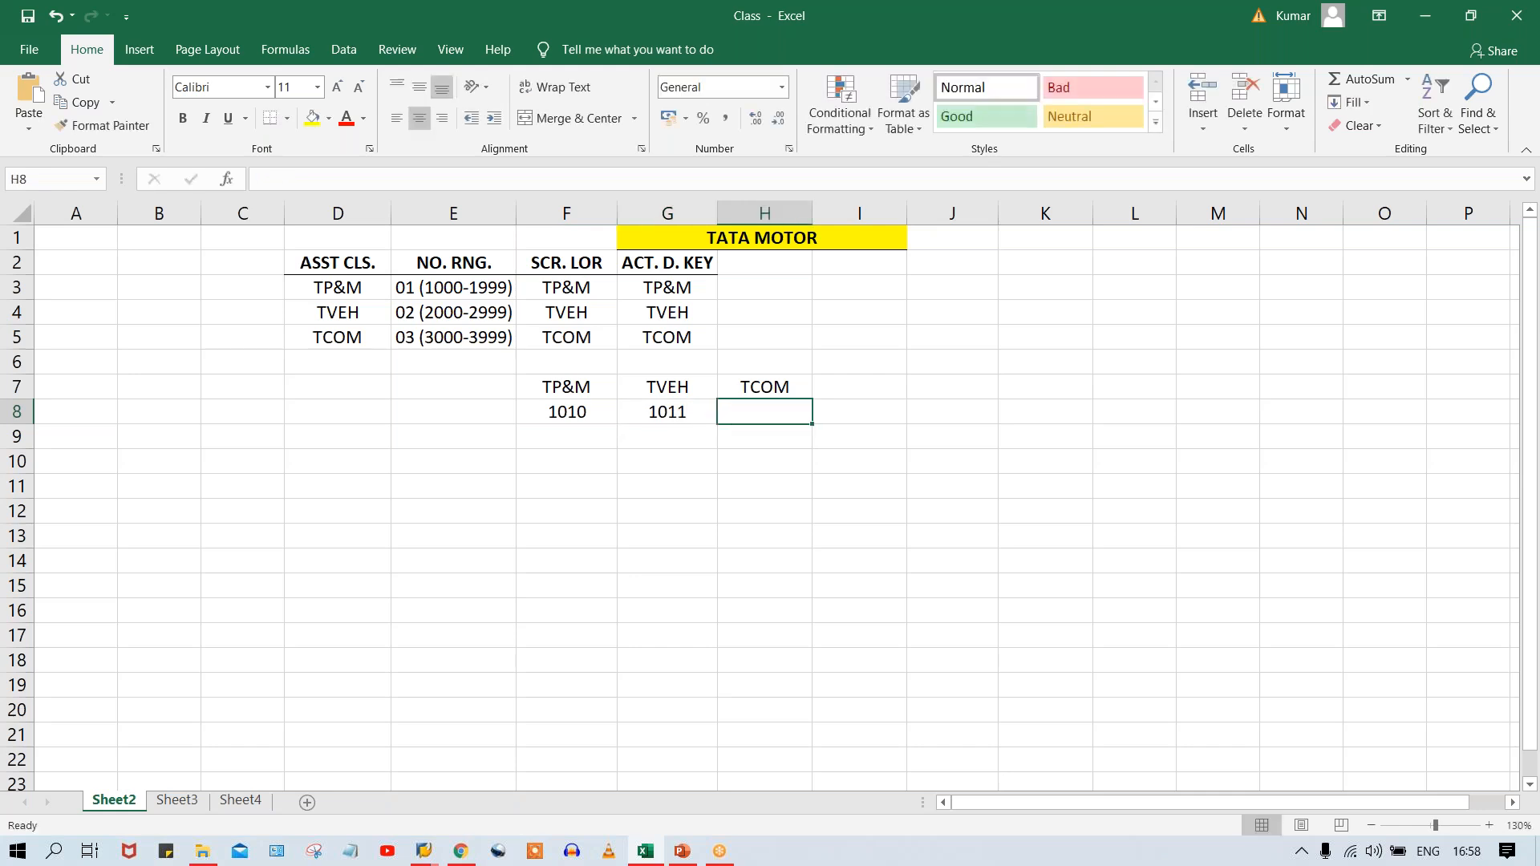
type("1012")
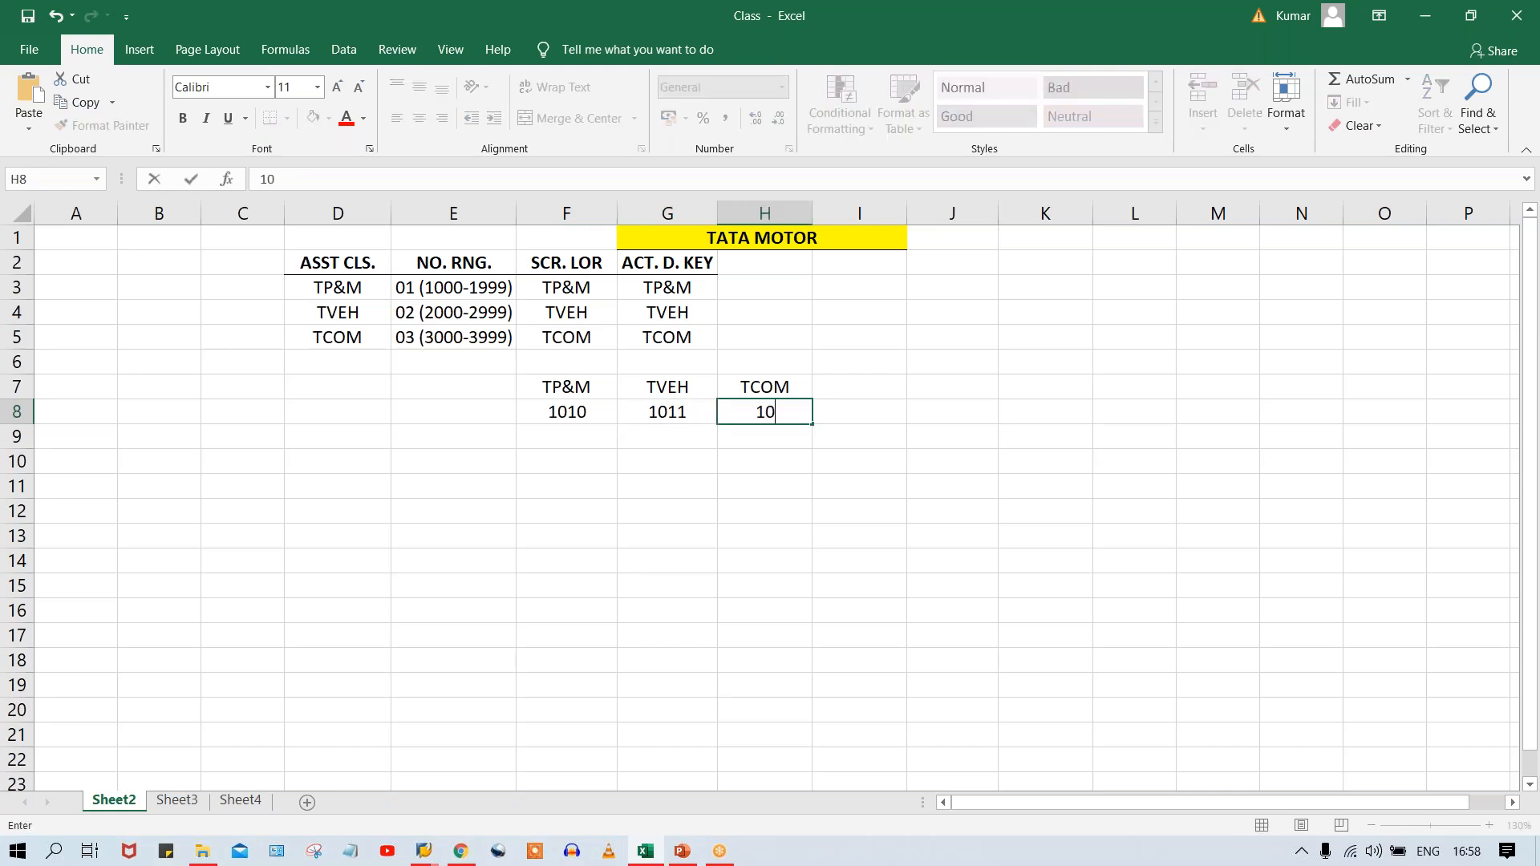
Label the row of account numbers MAIN RECON. in cell E8.
left_click(425, 413)
type("MAN")
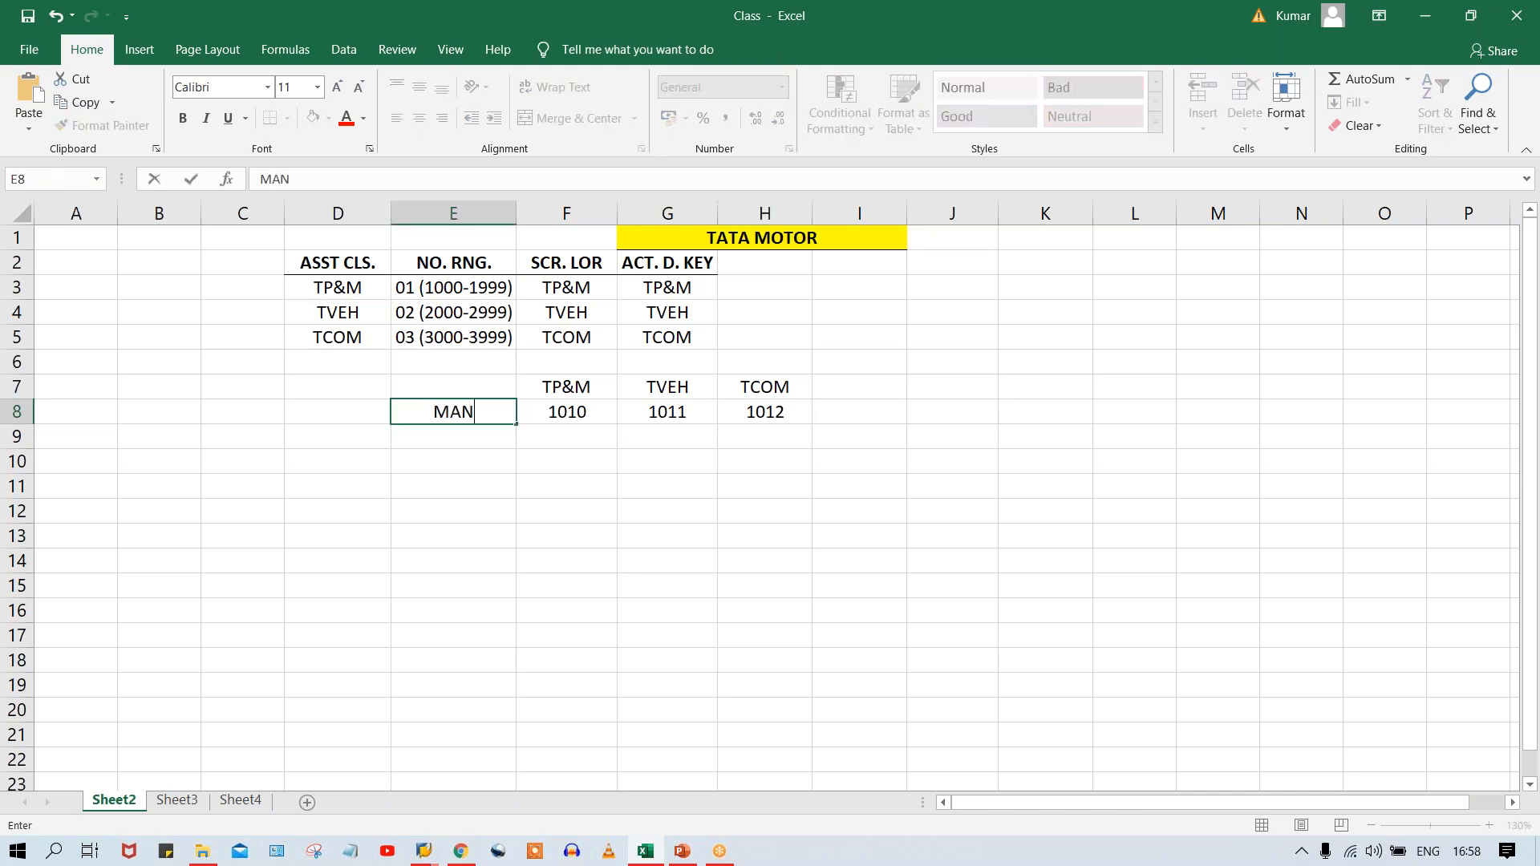
key("BackSpace")
type("IN RECON.")
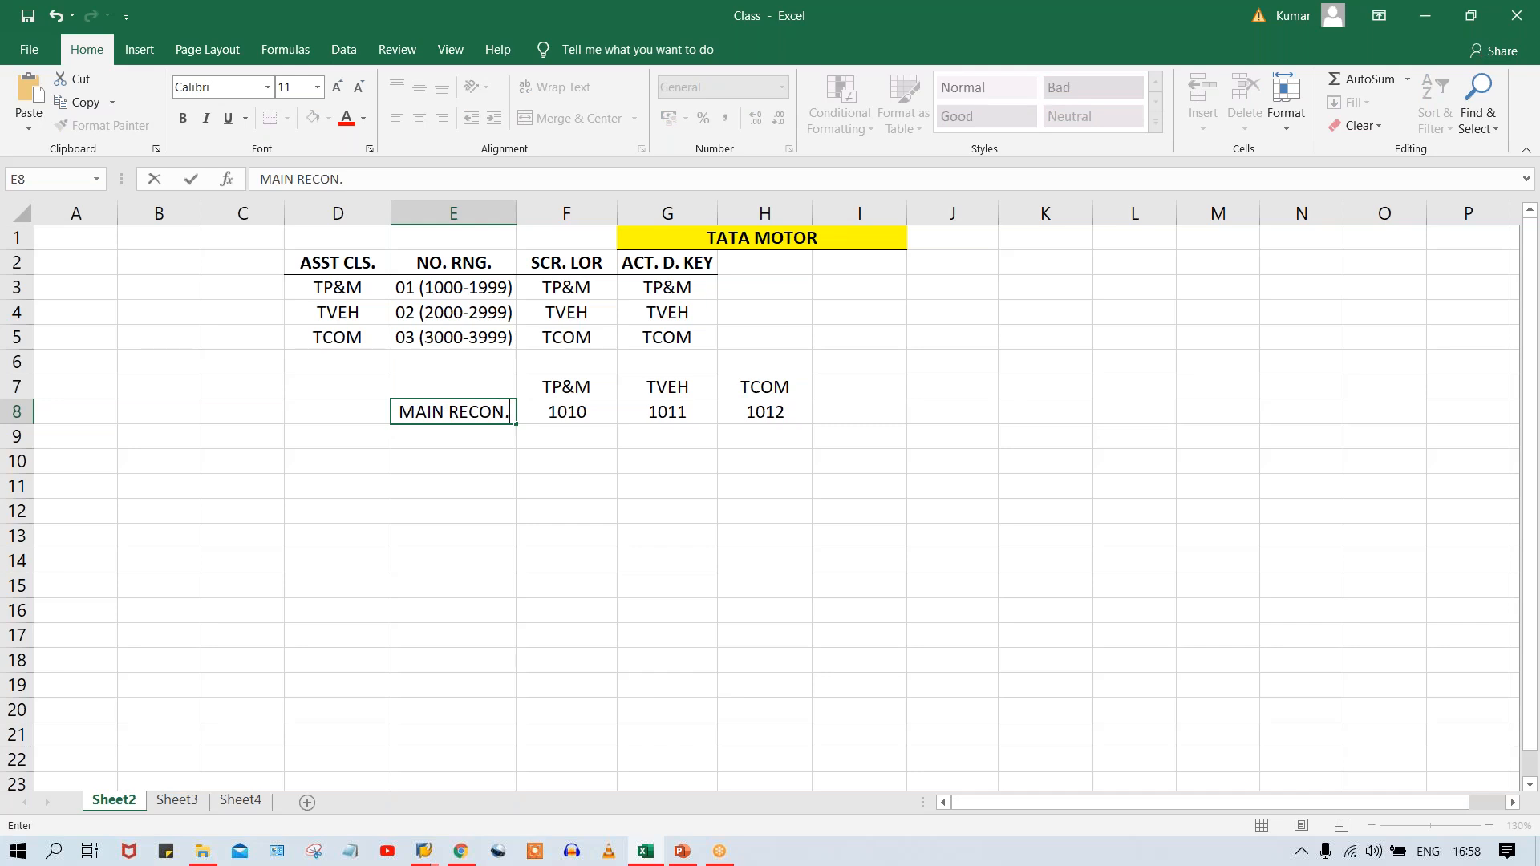
key("Return")
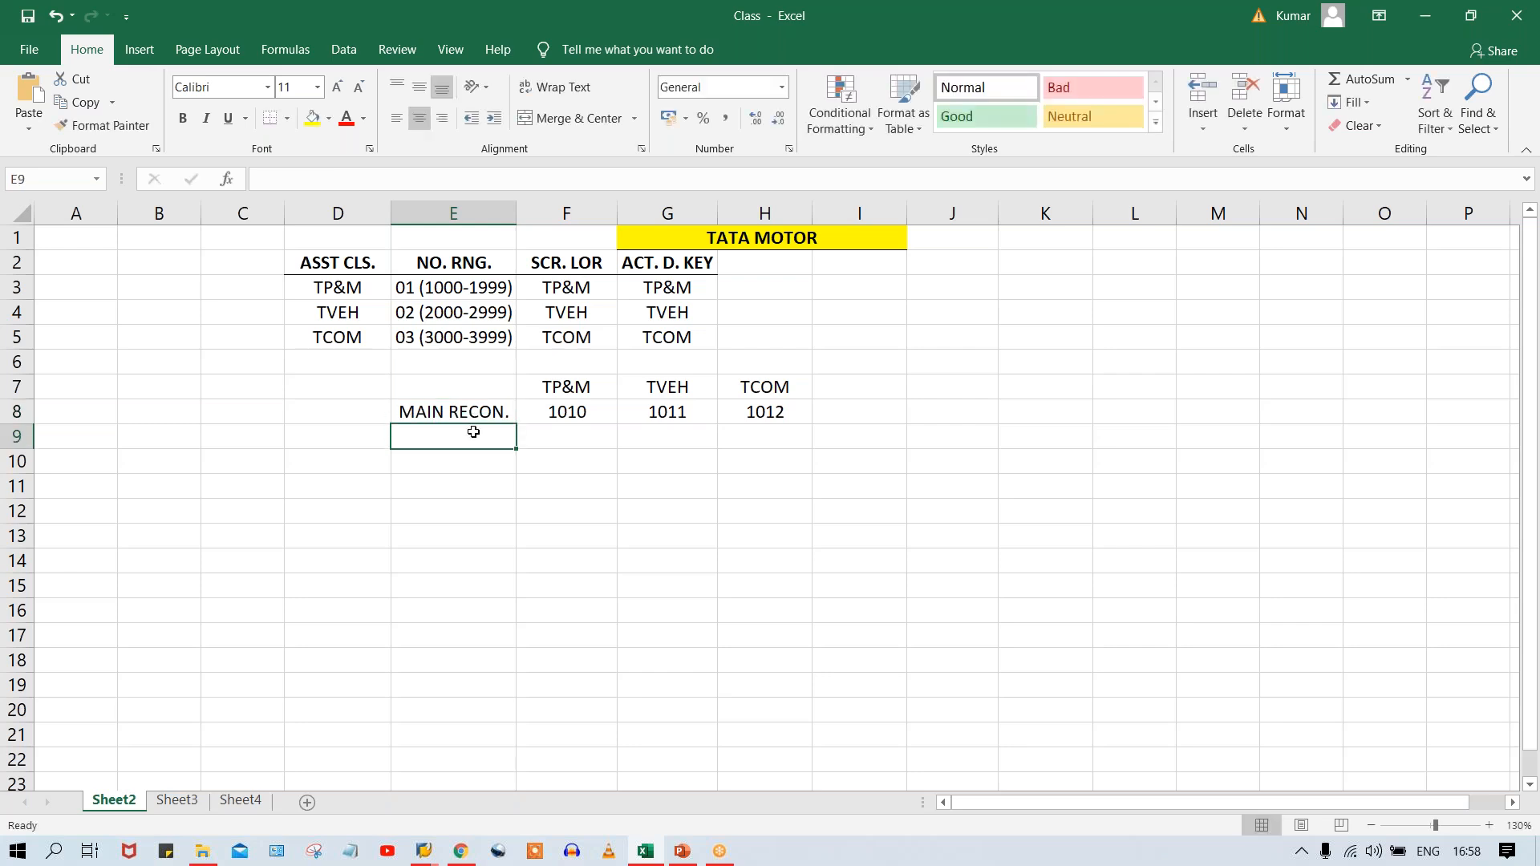
Dismiss the mail notifications covering the worksheet.
left_click(589, 441)
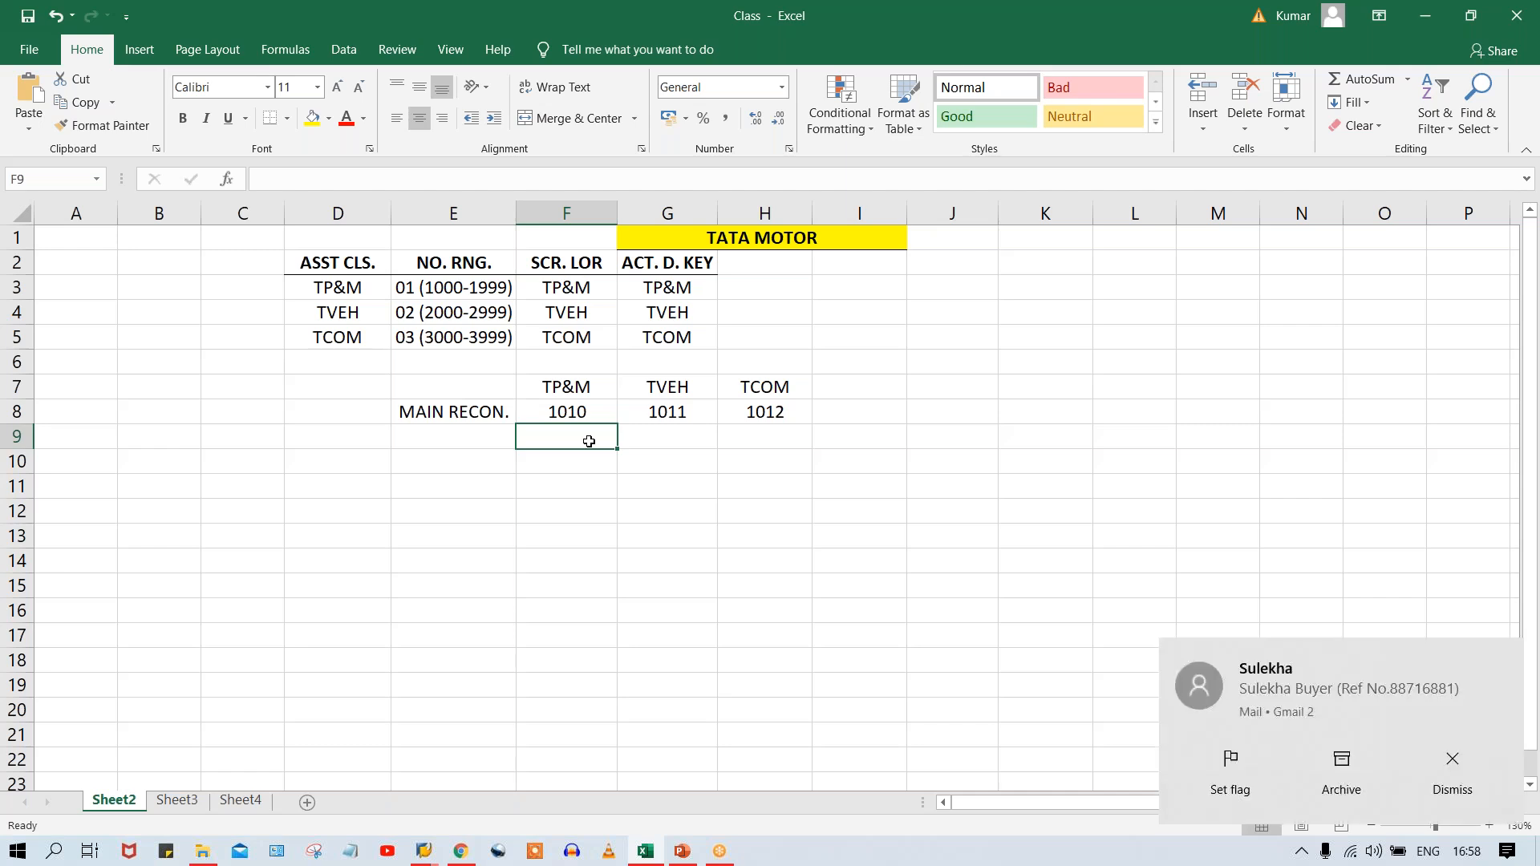
left_click(1454, 764)
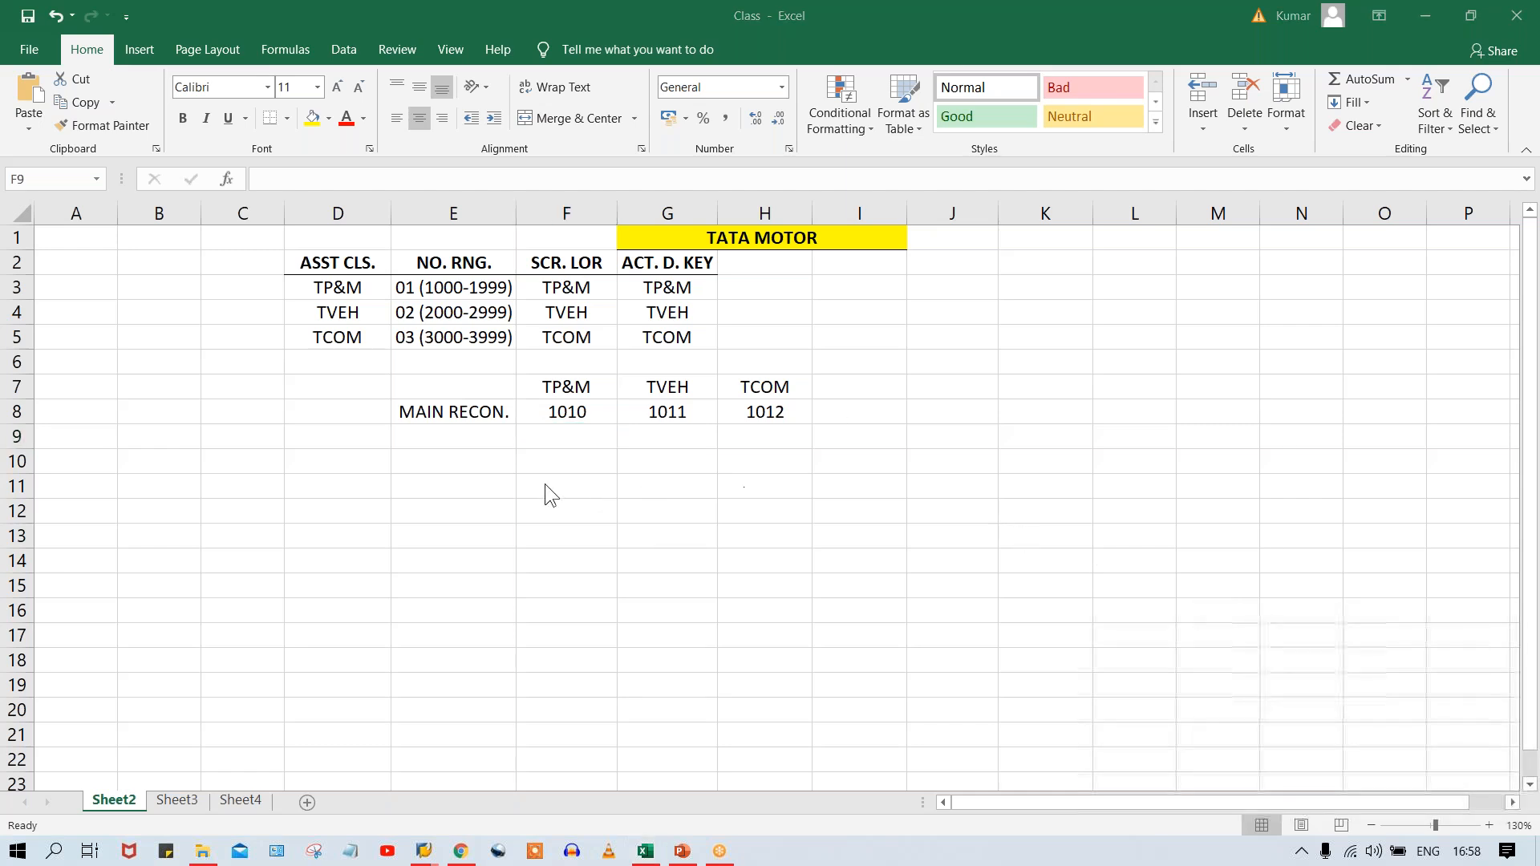
left_click(676, 440)
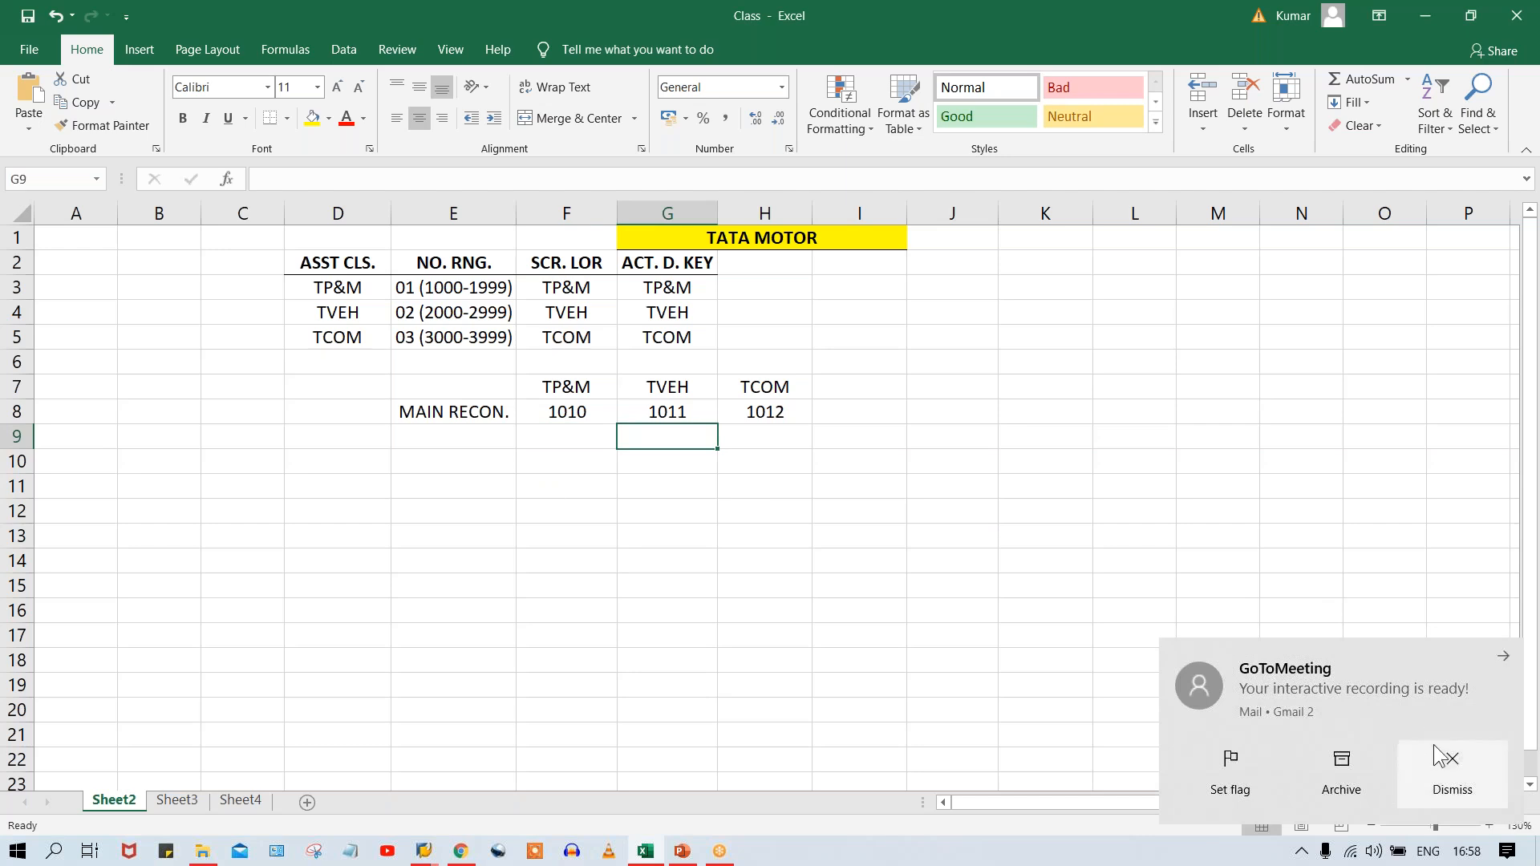
left_click(1450, 762)
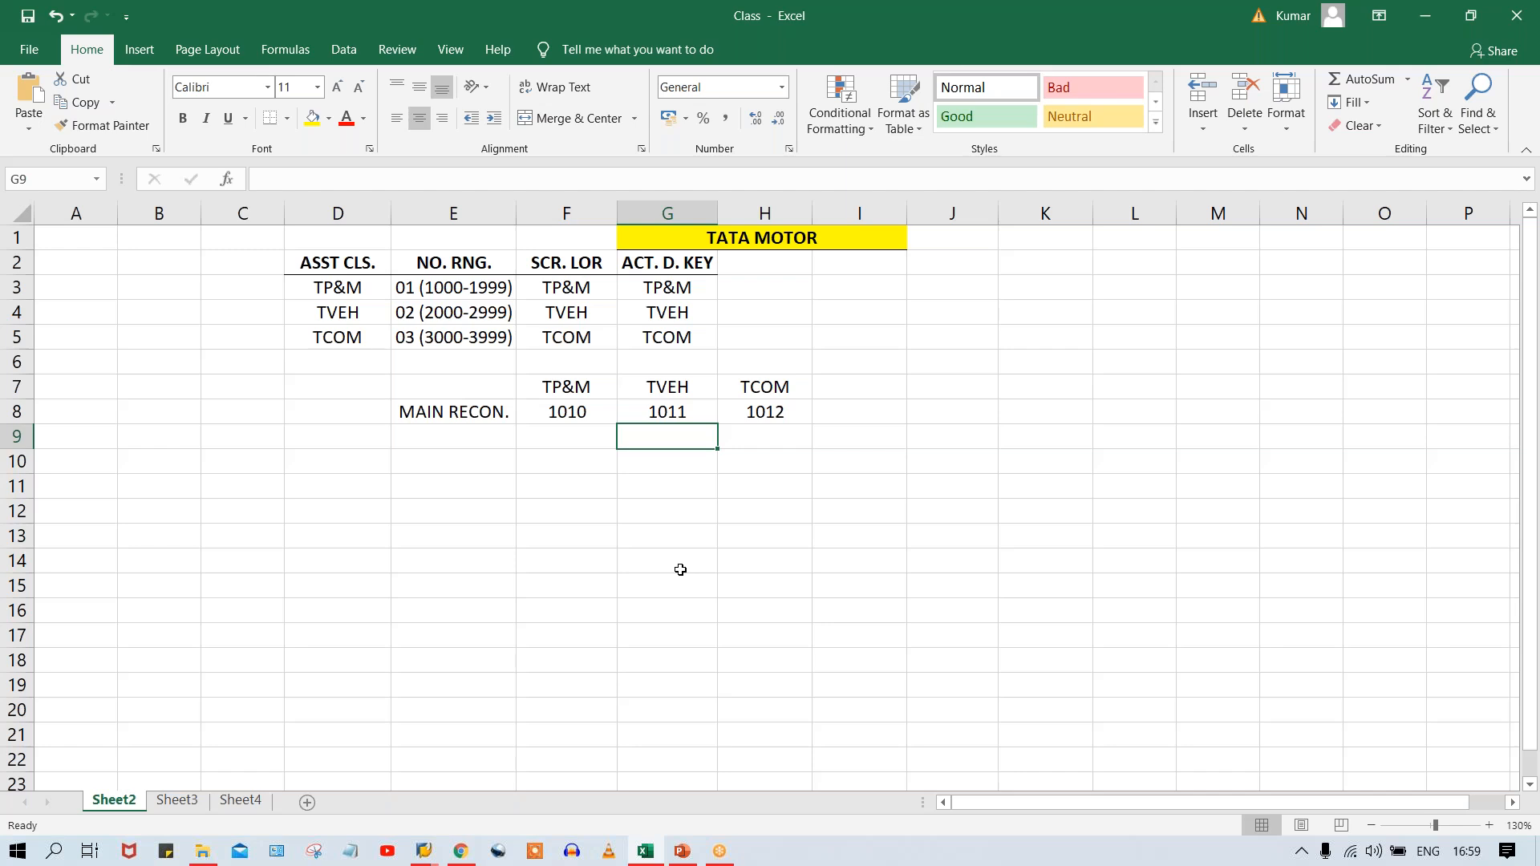
Review the main reconciliation accounts assigned to TP&M, TVEH and TCOM in row 8.
left_click(564, 435)
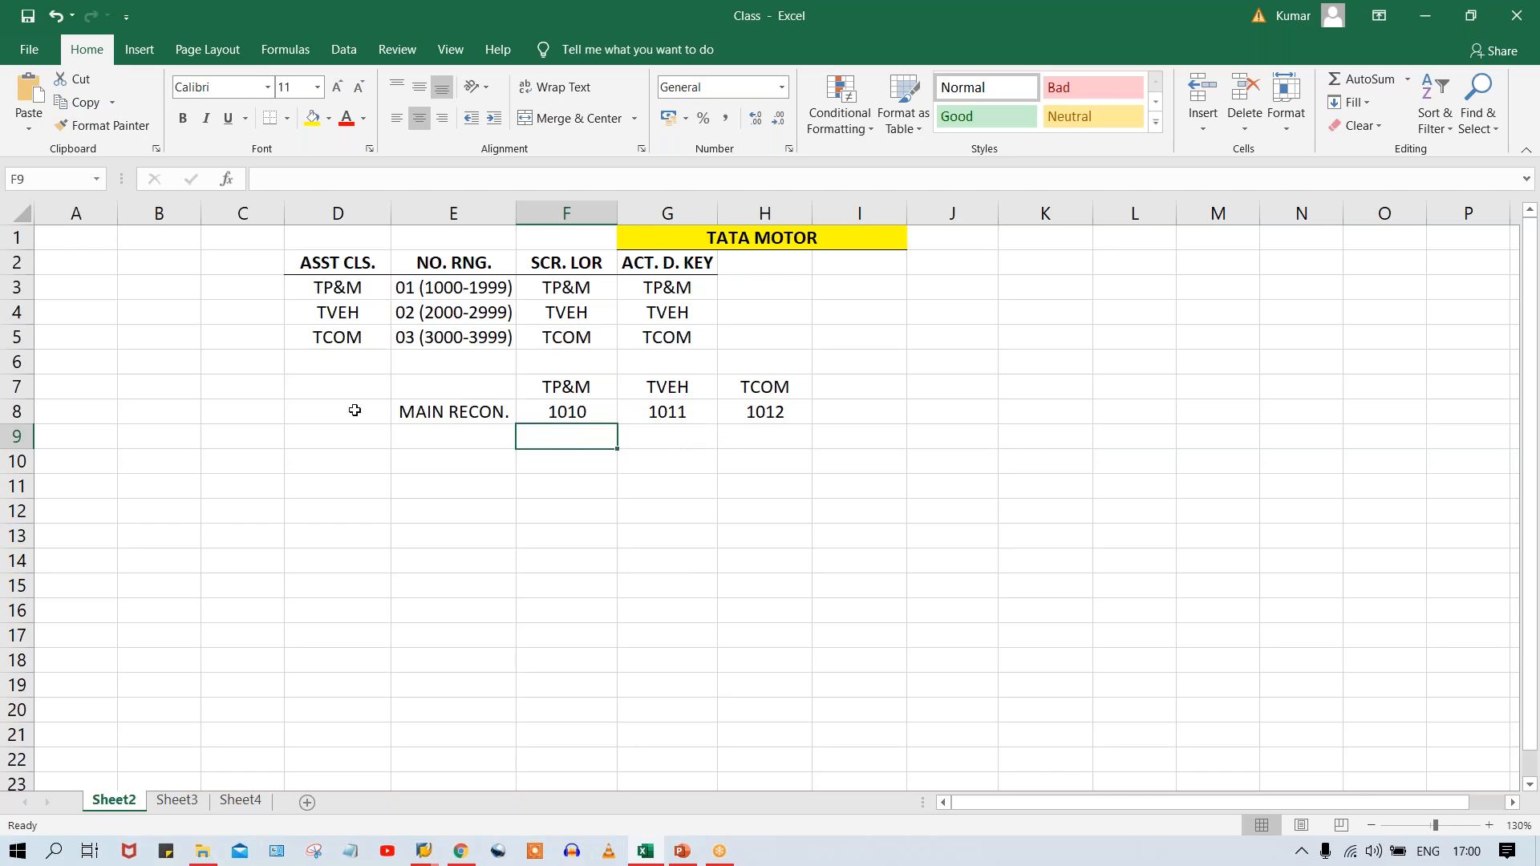
left_click(474, 412)
left_click(564, 422)
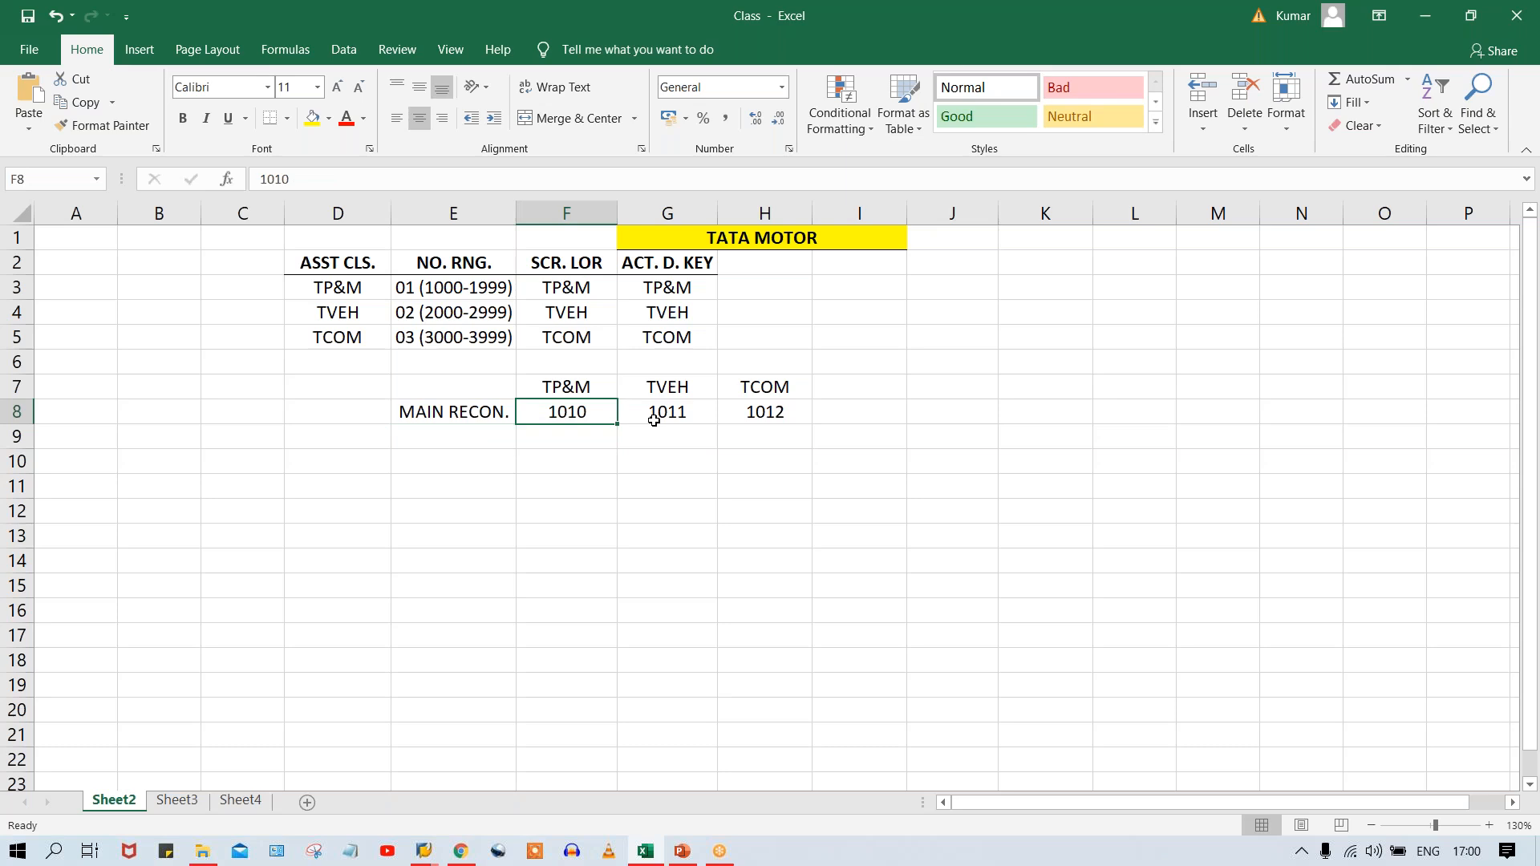
left_click(677, 417)
left_click(770, 413)
left_click(653, 410)
left_click(739, 413)
left_click(566, 433)
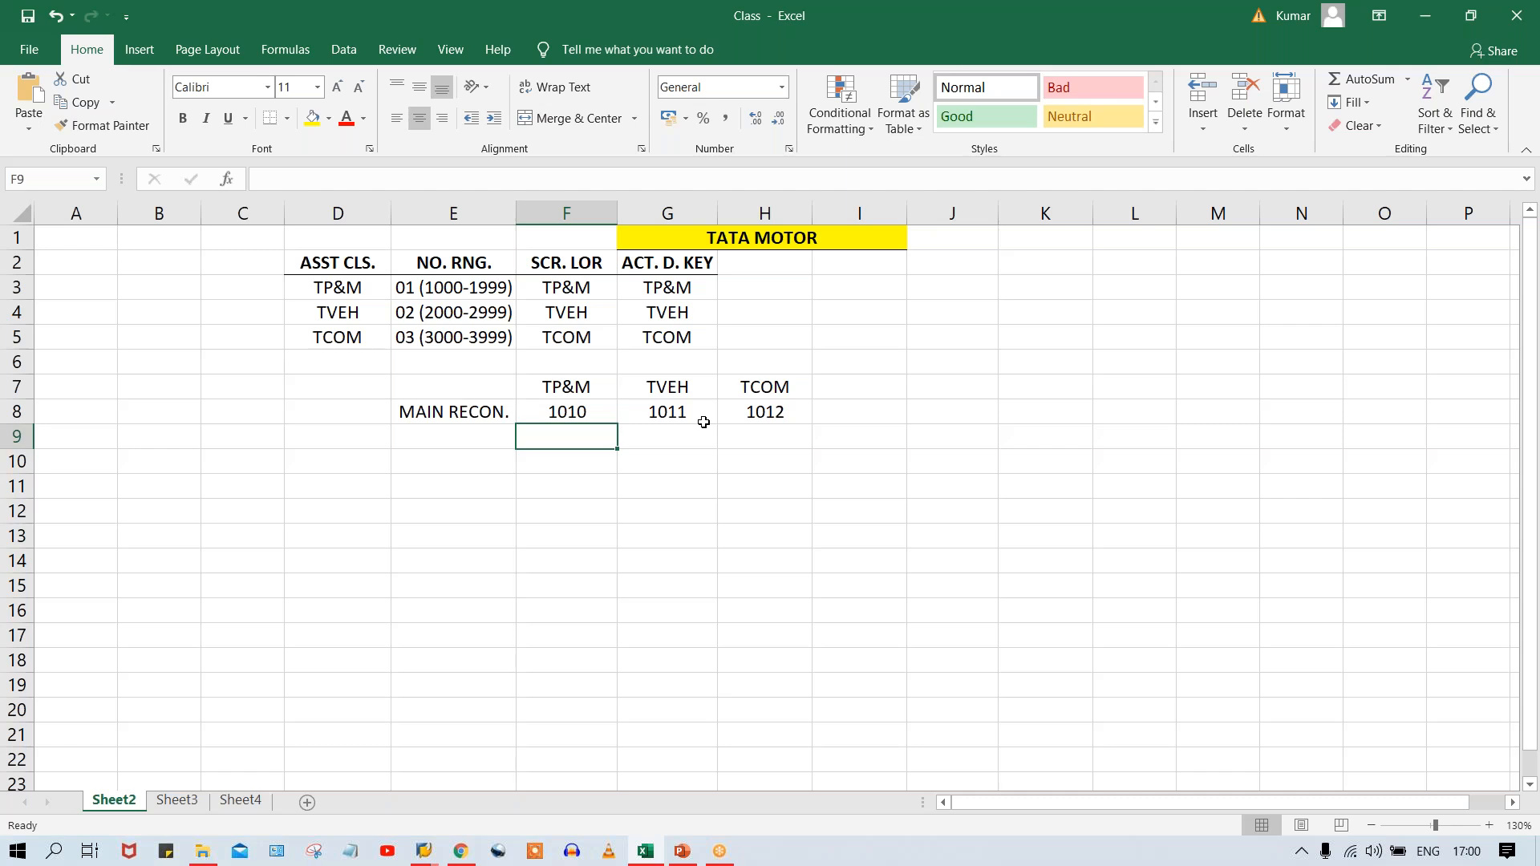
left_click(436, 414)
left_click(552, 409)
left_click(708, 415)
left_click(744, 415)
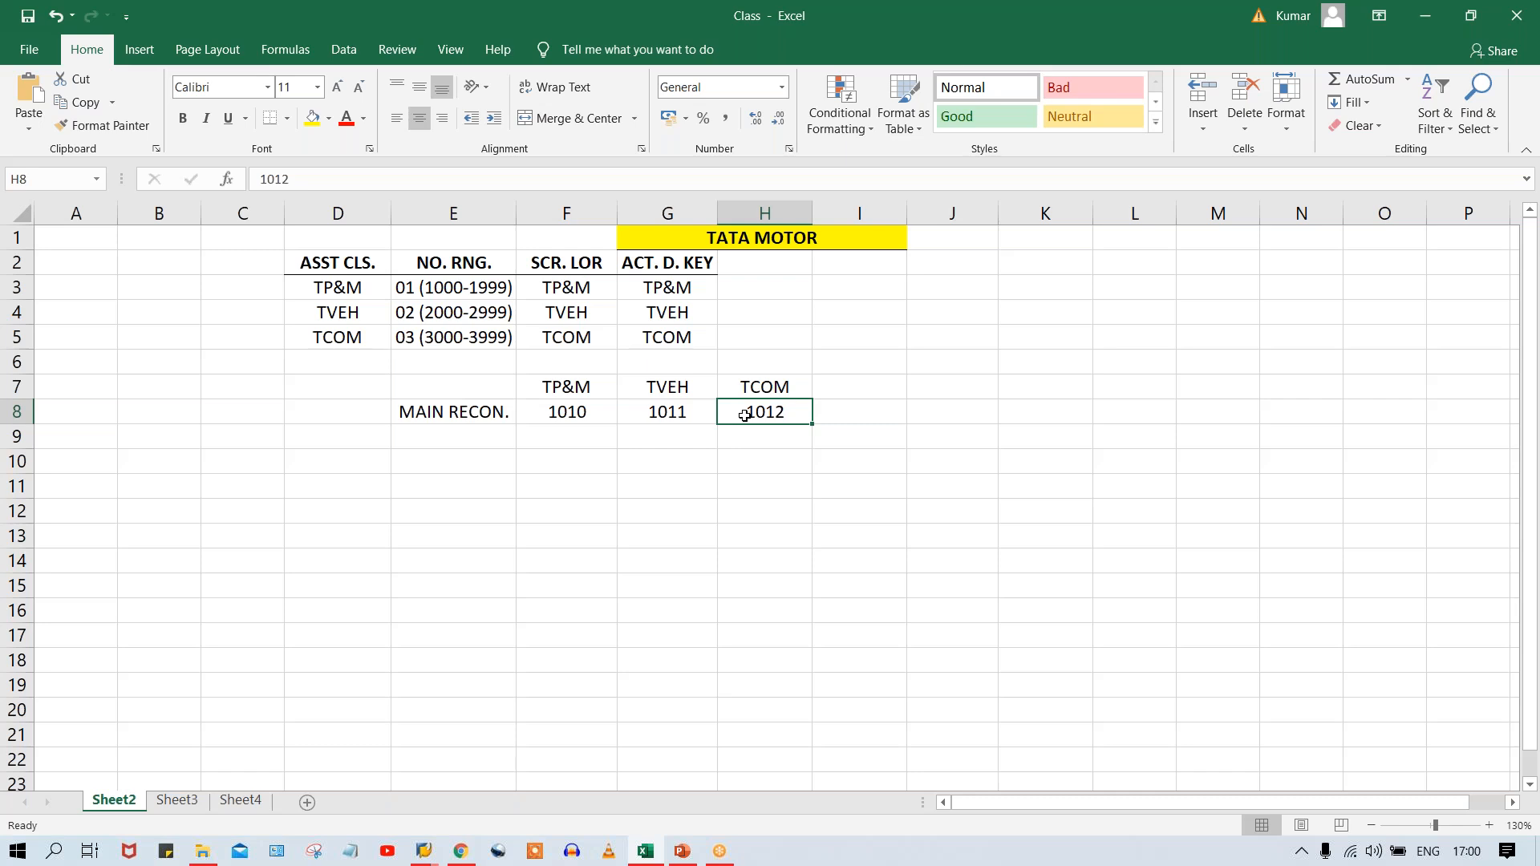
left_click(481, 417)
left_click(521, 414)
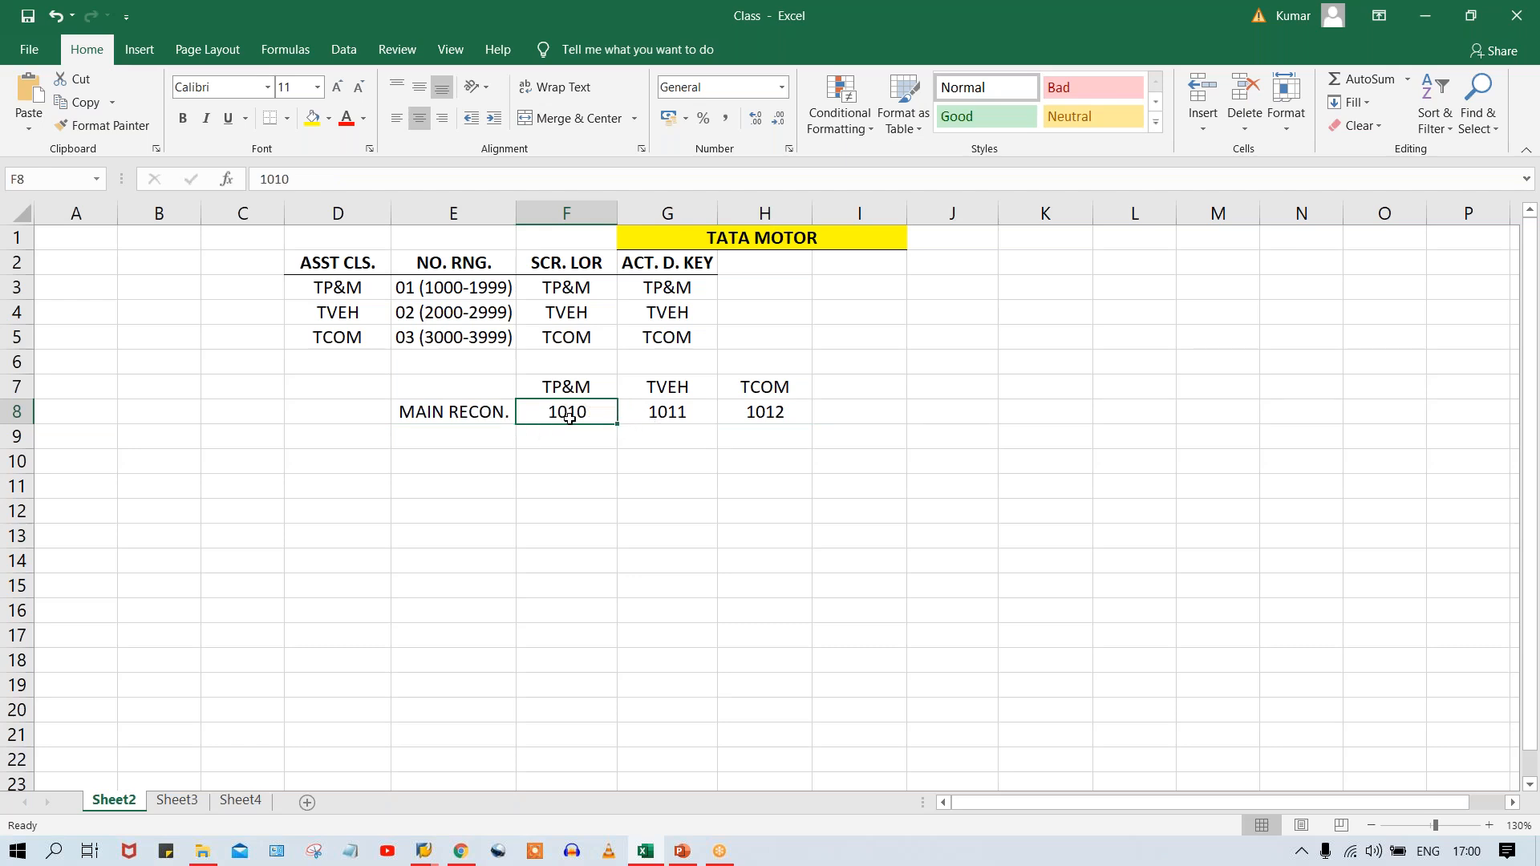
left_click(472, 417)
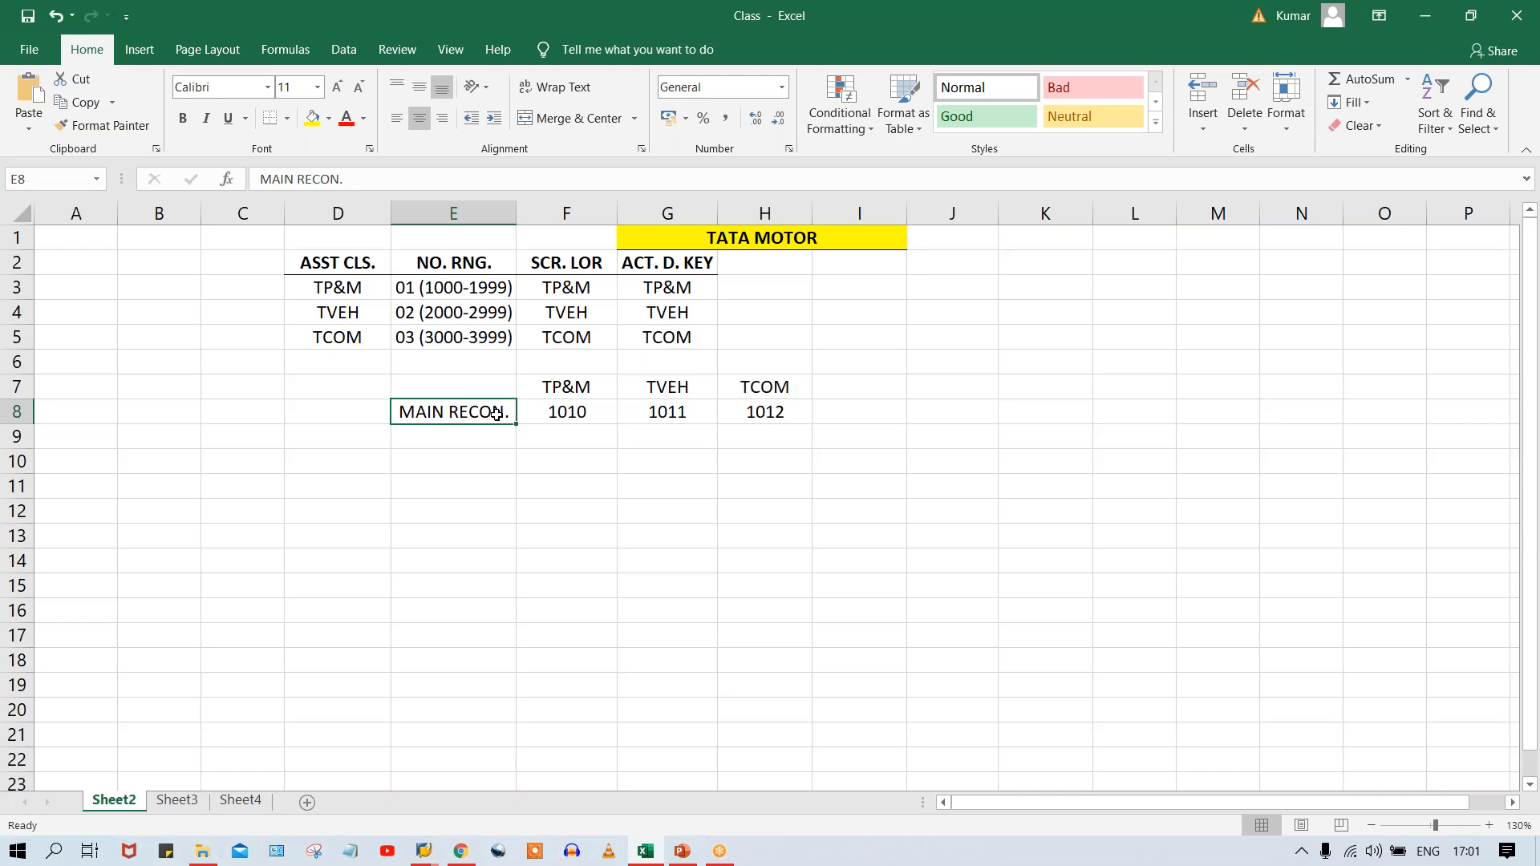
Give the headings TP&M, TVEH and TCOM in F7:H7 a bottom border and make them bold.
left_click_drag(571, 391, 740, 390)
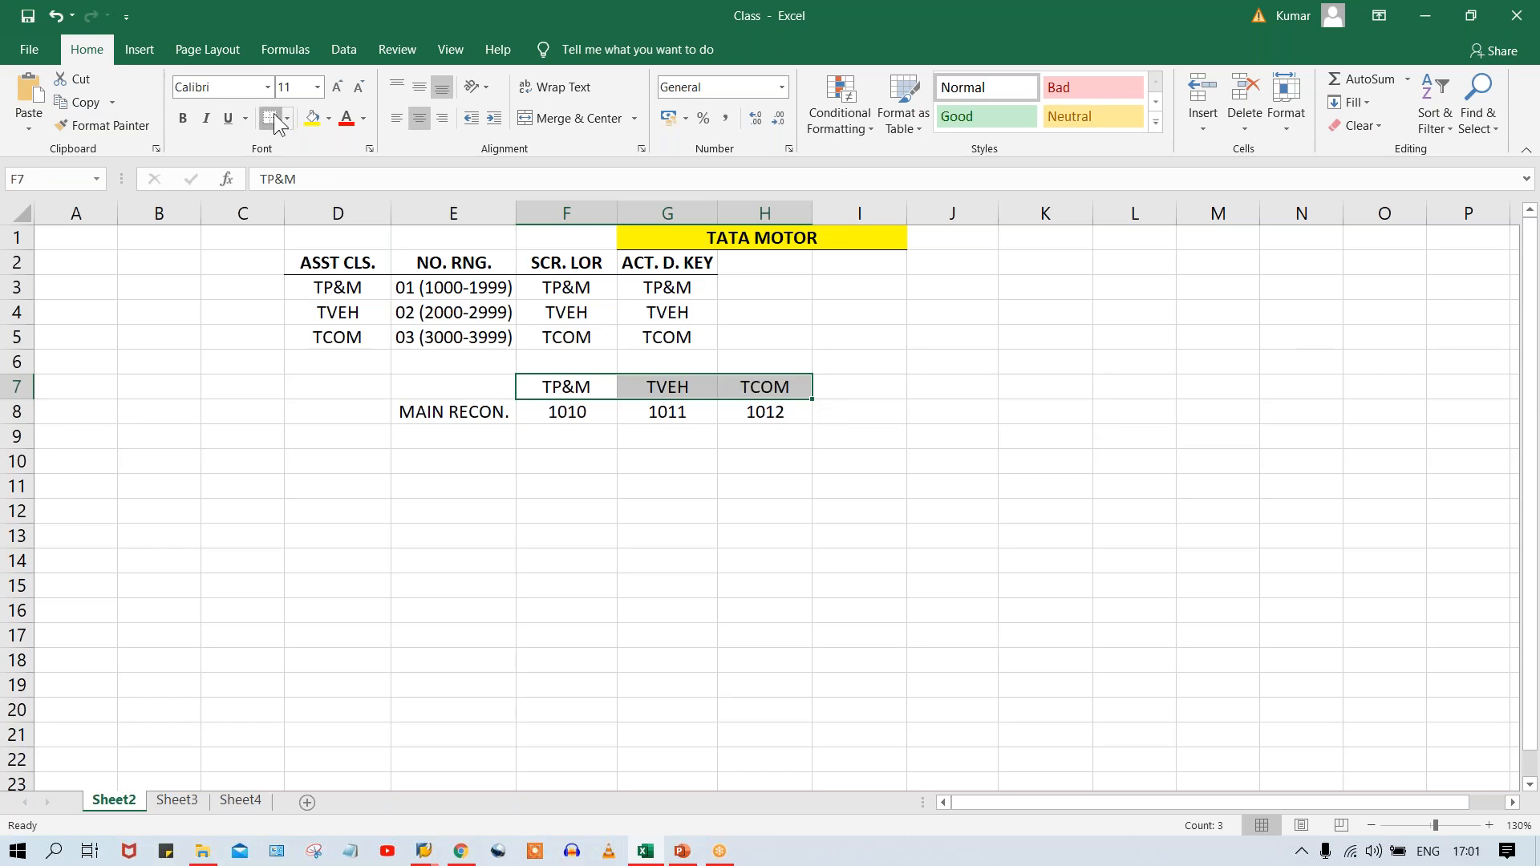
left_click(605, 448)
left_click_drag(561, 393, 766, 386)
key("ctrl+b")
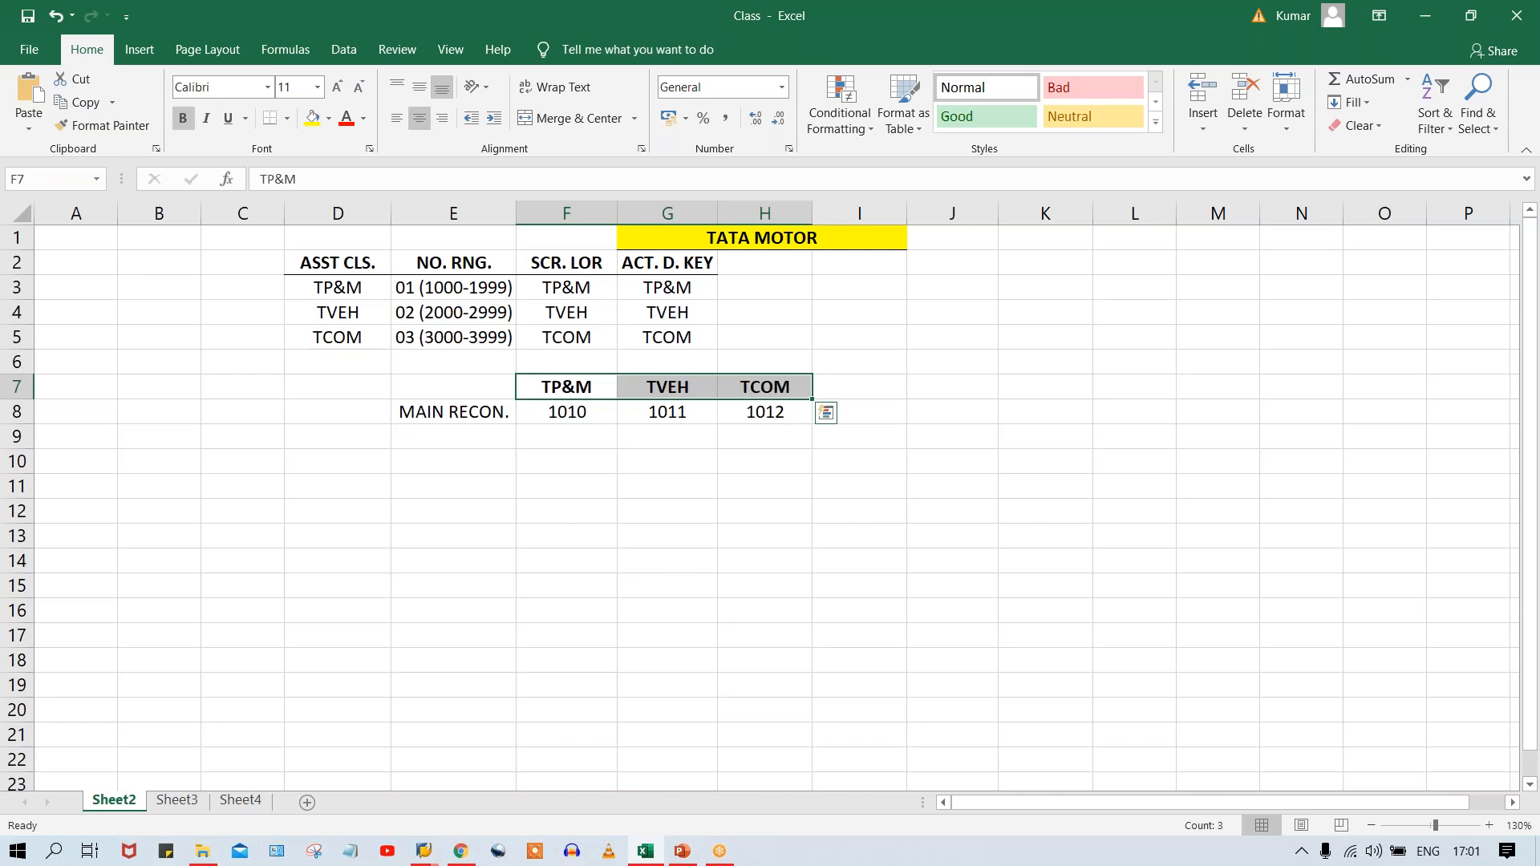
Go through the MAIN RECON. account numbers in E8:H8 for each asset class.
left_click(580, 413)
left_click(700, 417)
left_click(781, 416)
left_click(564, 417)
left_click(678, 416)
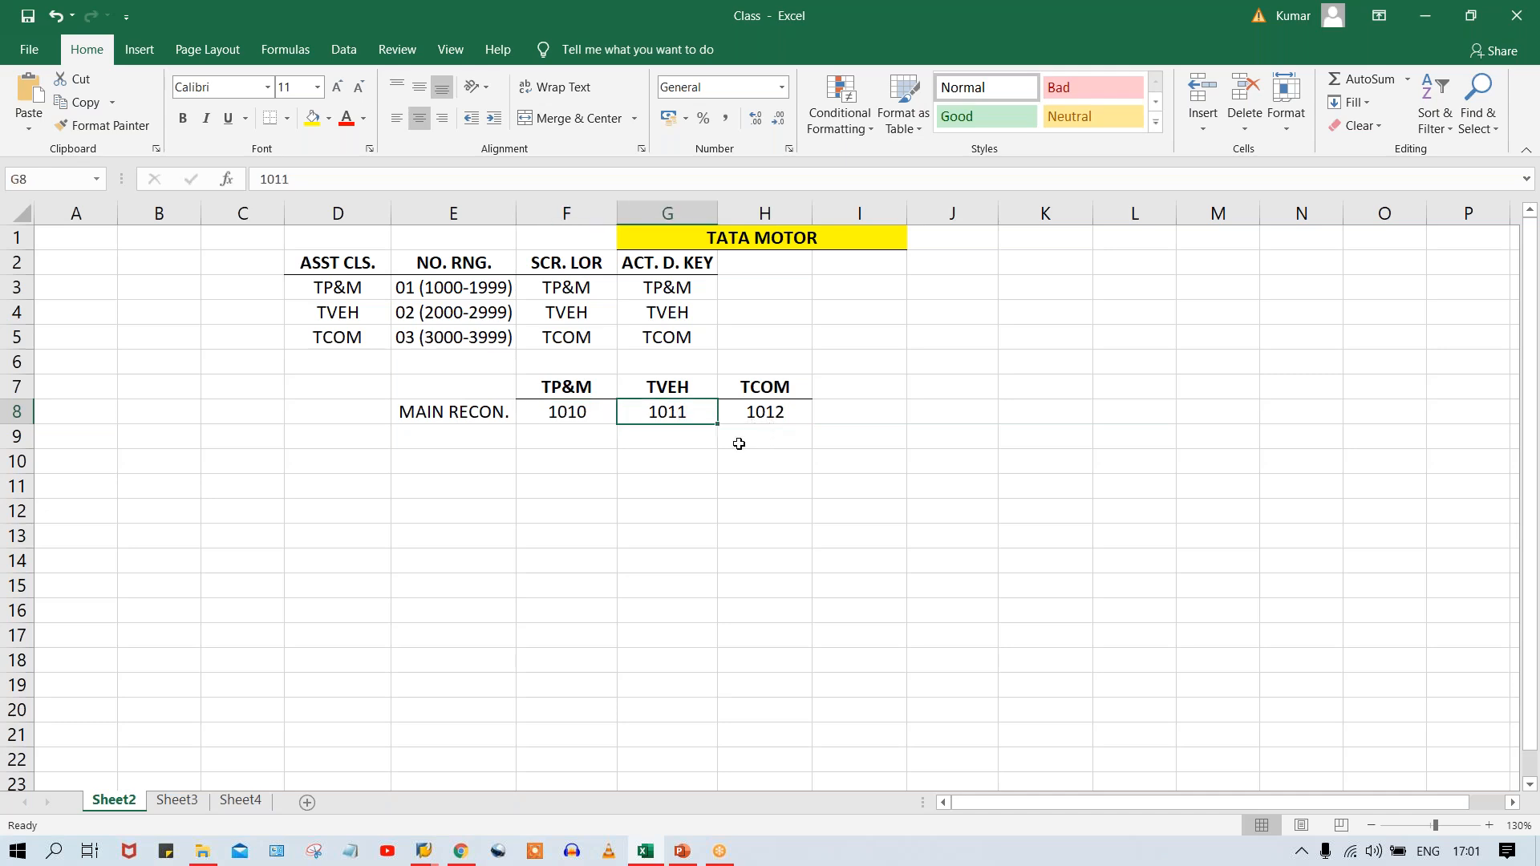
left_click_drag(433, 413, 757, 412)
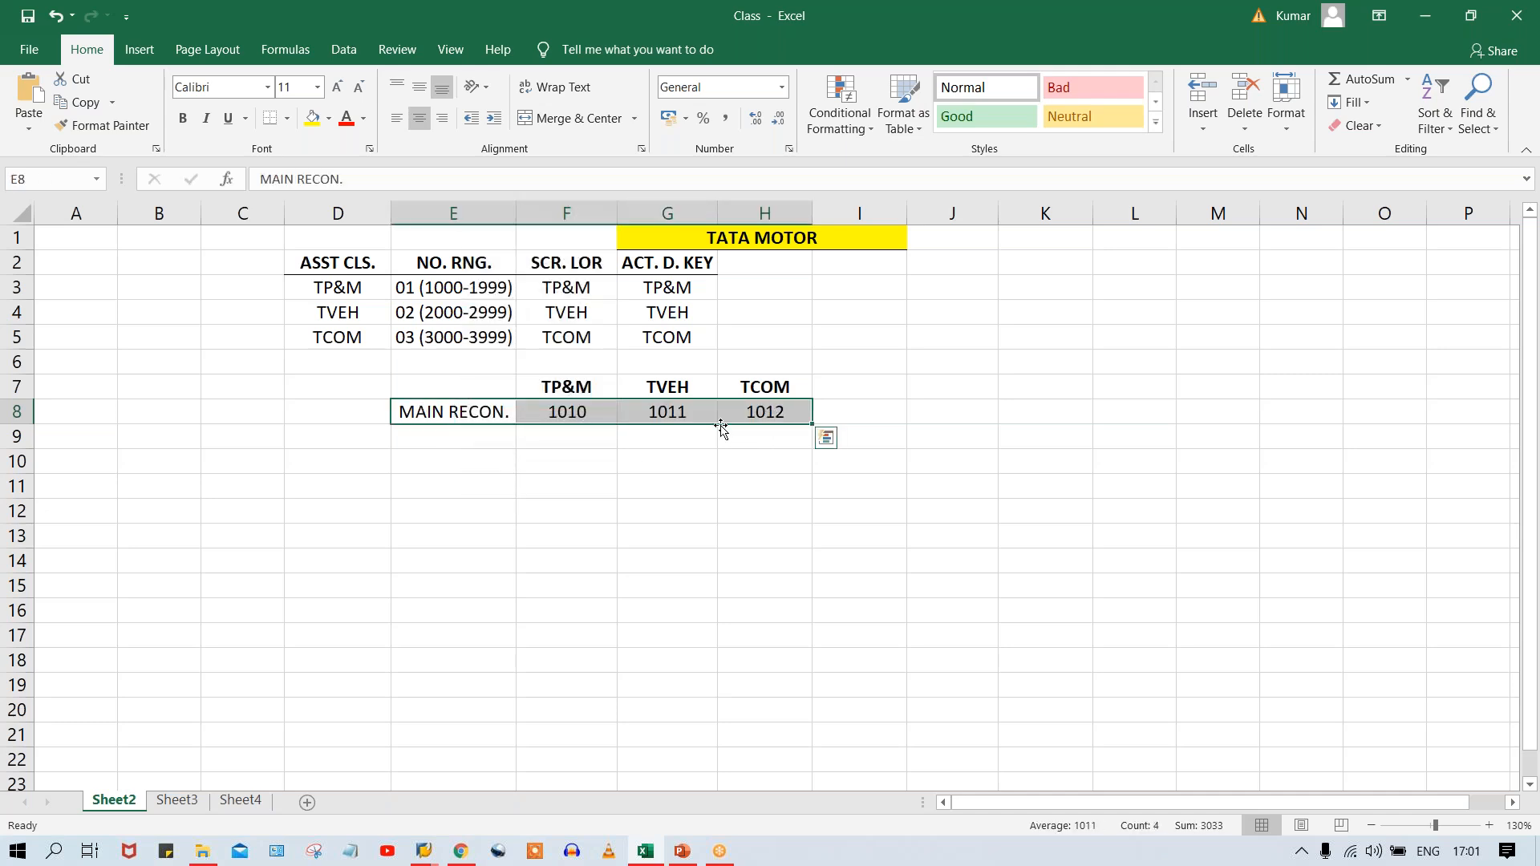
left_click(453, 437)
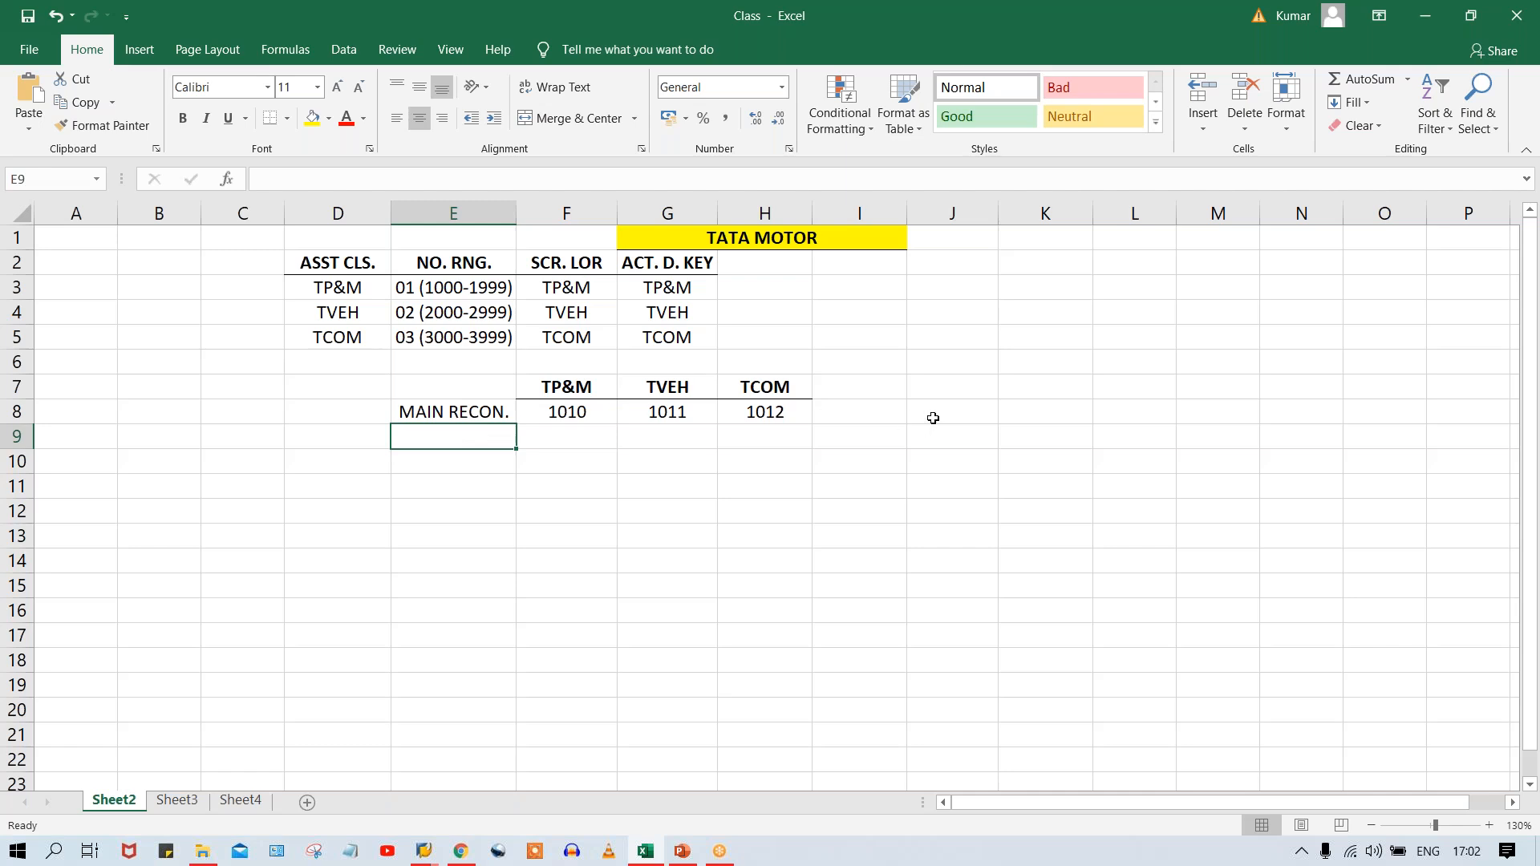
Enter the example amounts 900, 1000 and 100 in J8:L8 beside the reconciliation accounts.
left_click(966, 409)
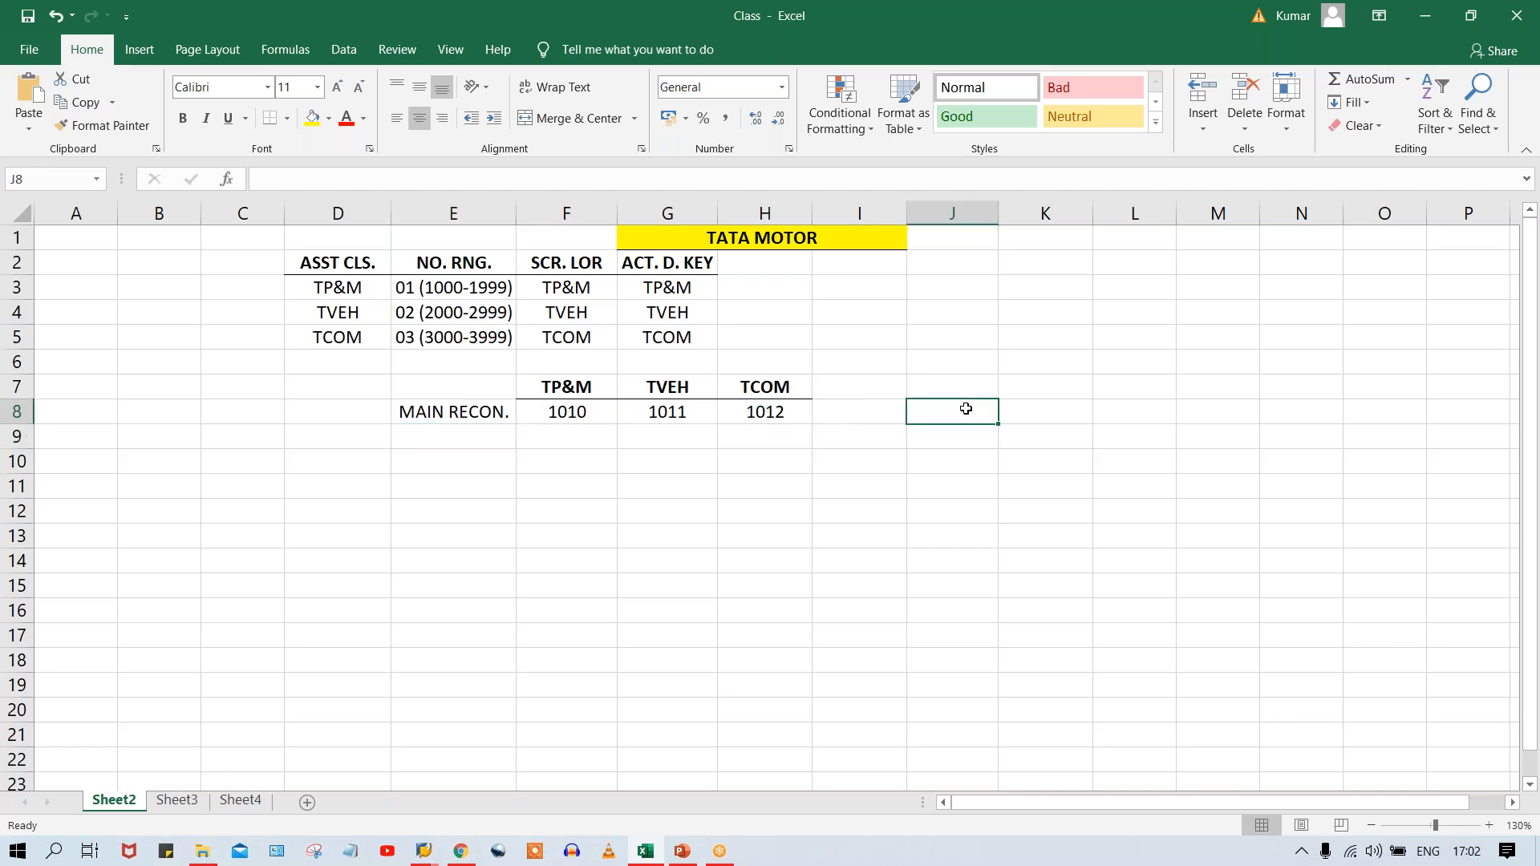
type("900")
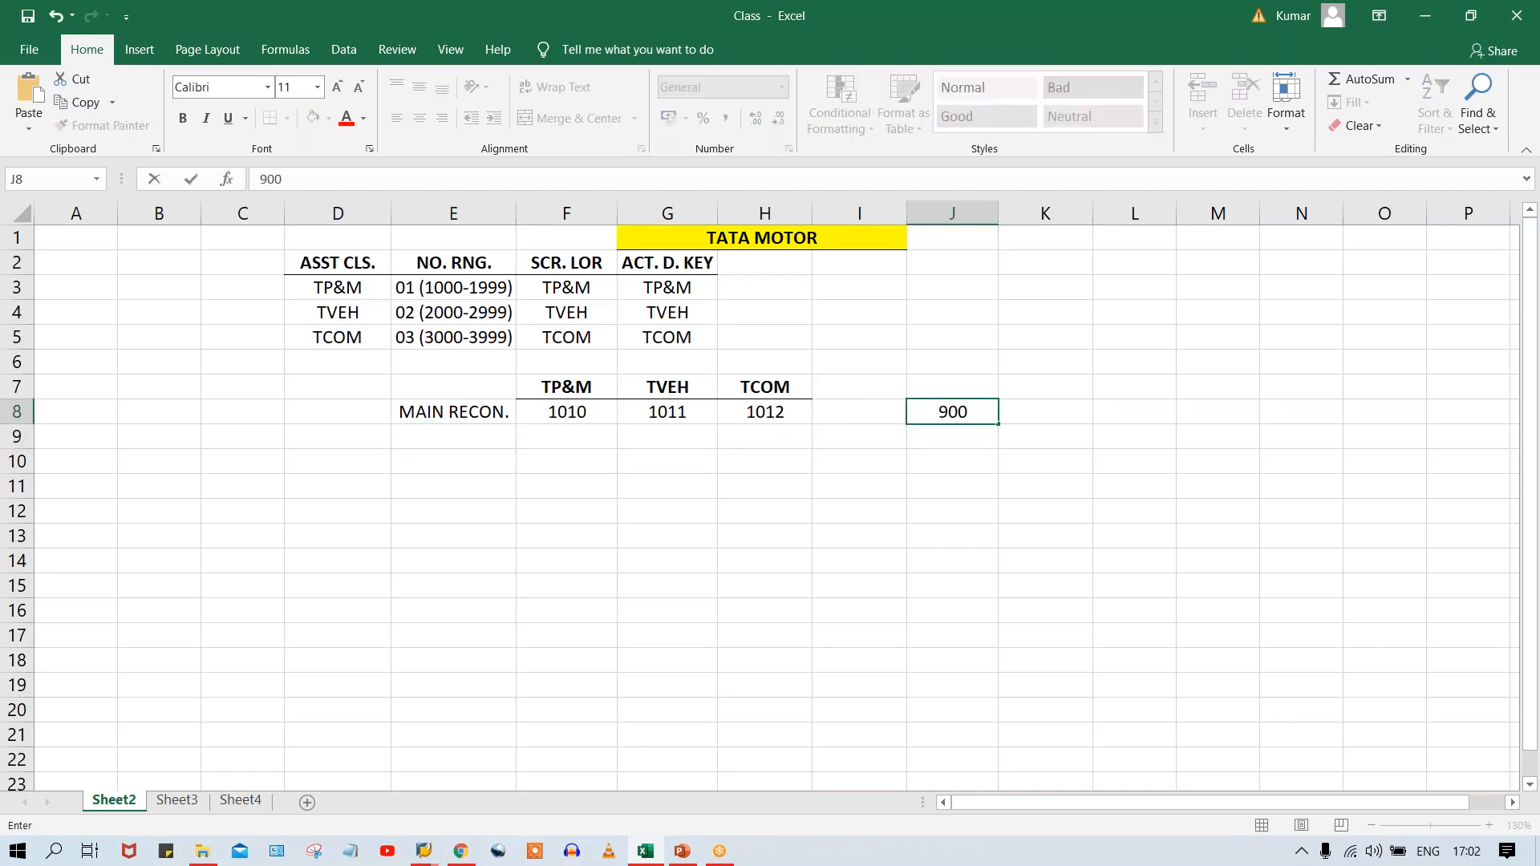
key("Tab")
type("1000")
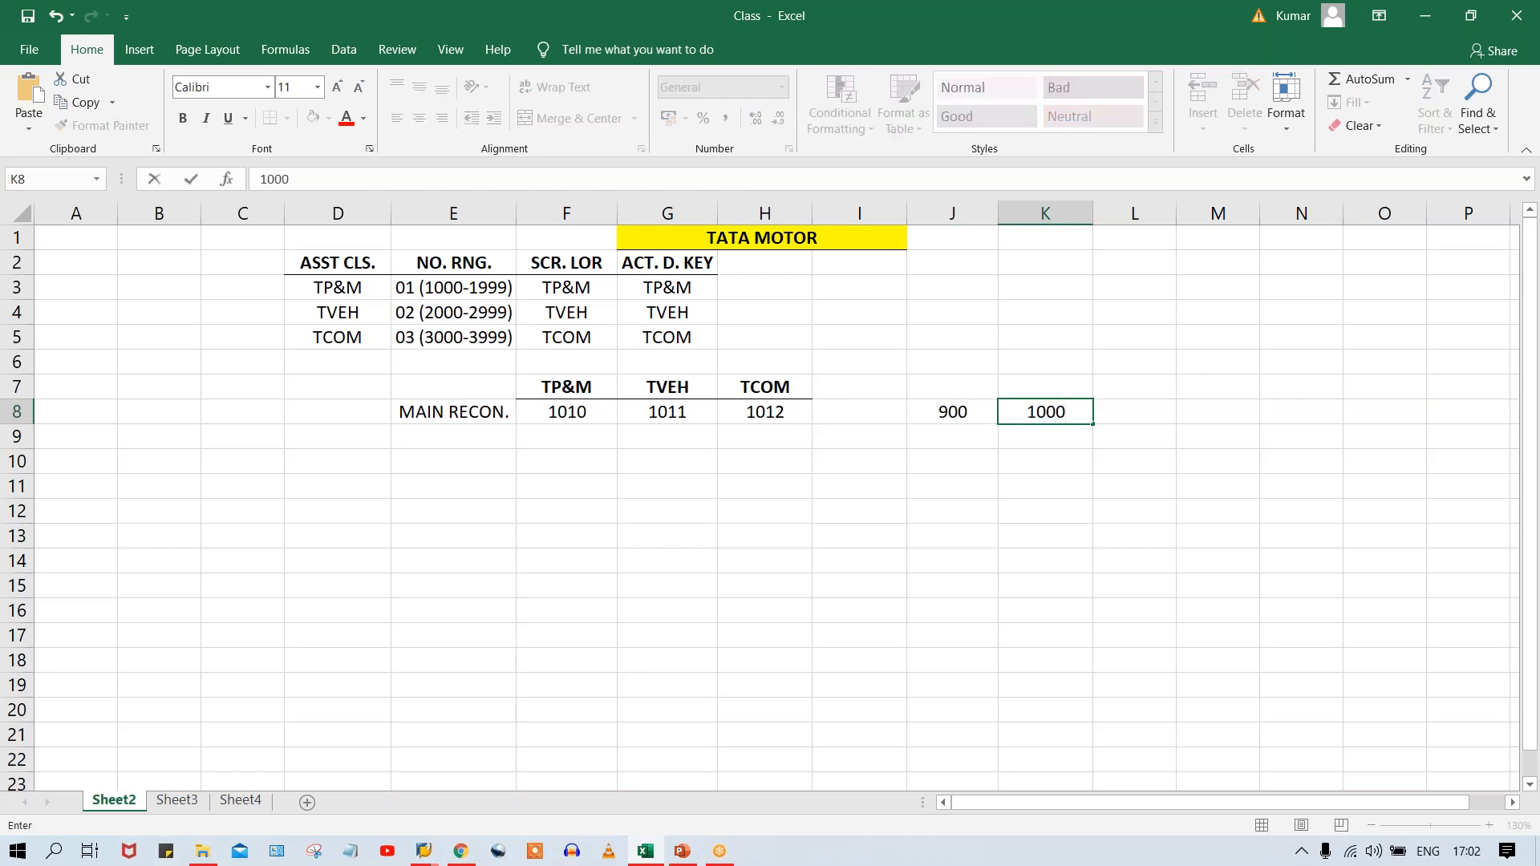
key("Return")
left_click(1135, 417)
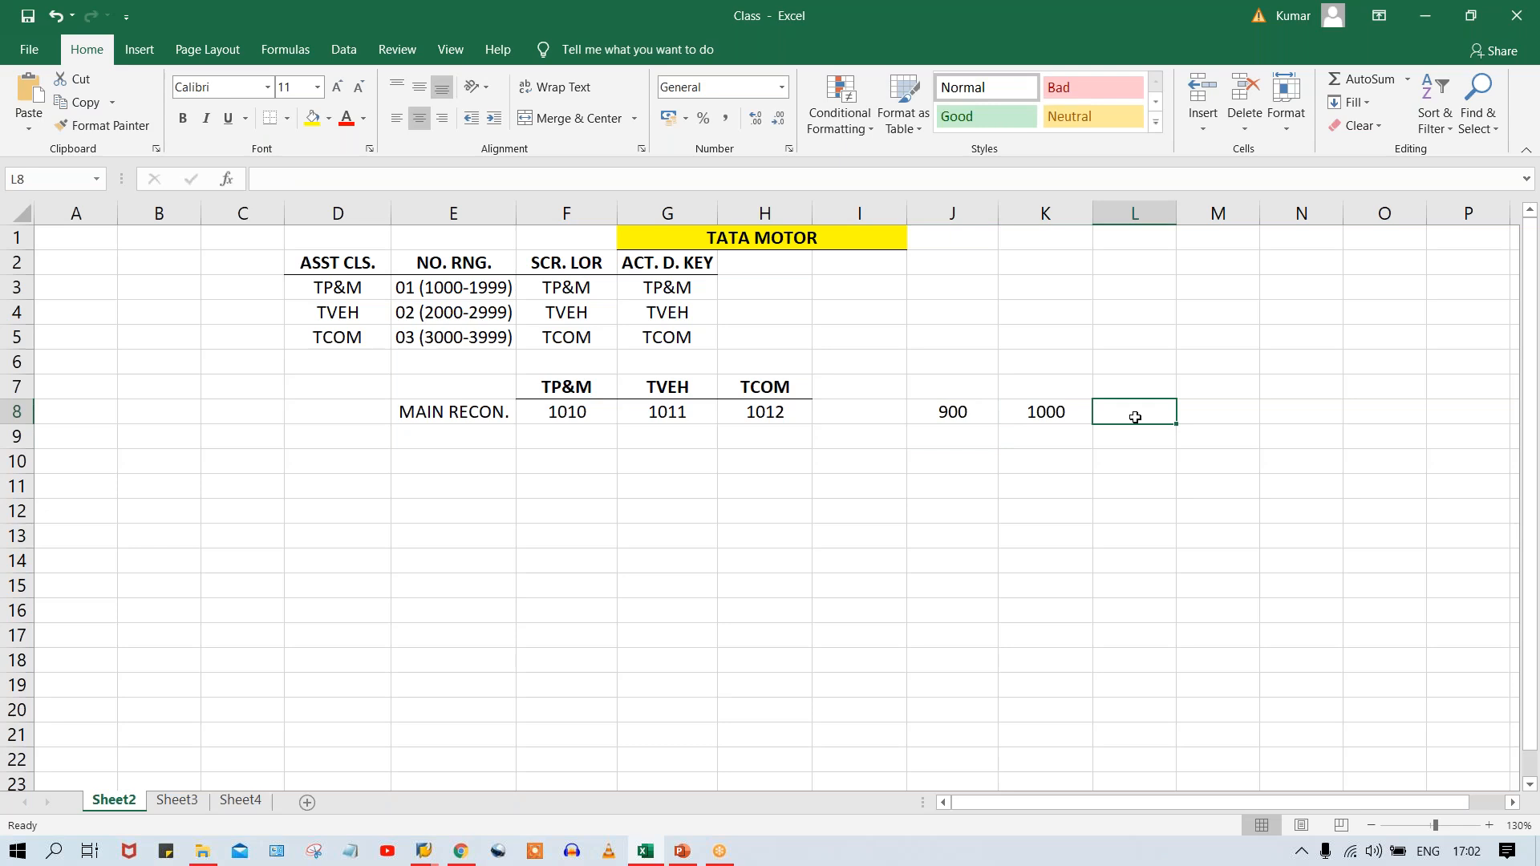
type("1")
key("BackSpace")
type("100")
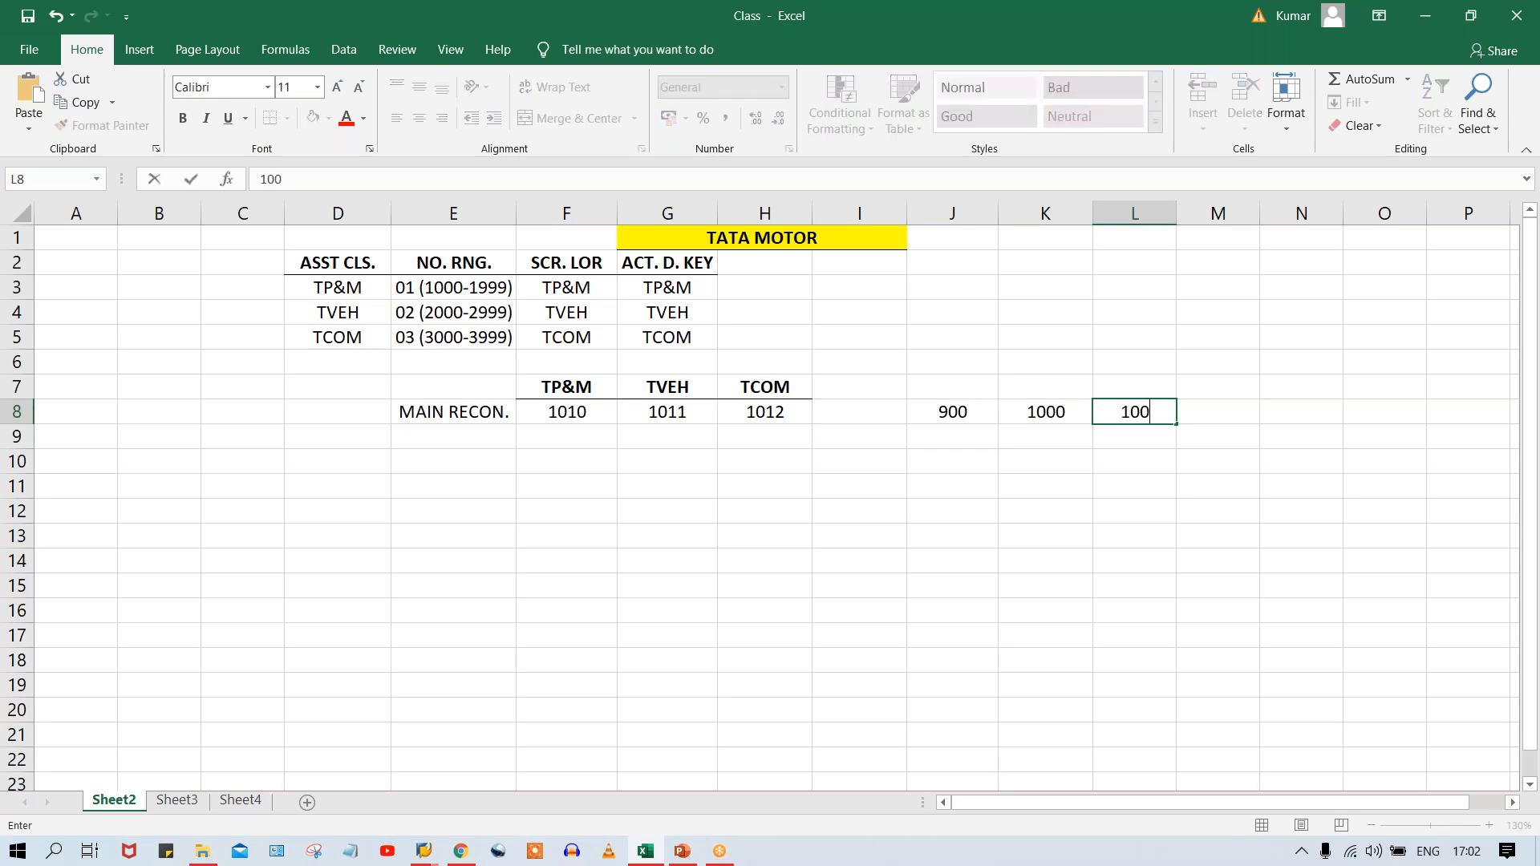
key("Return")
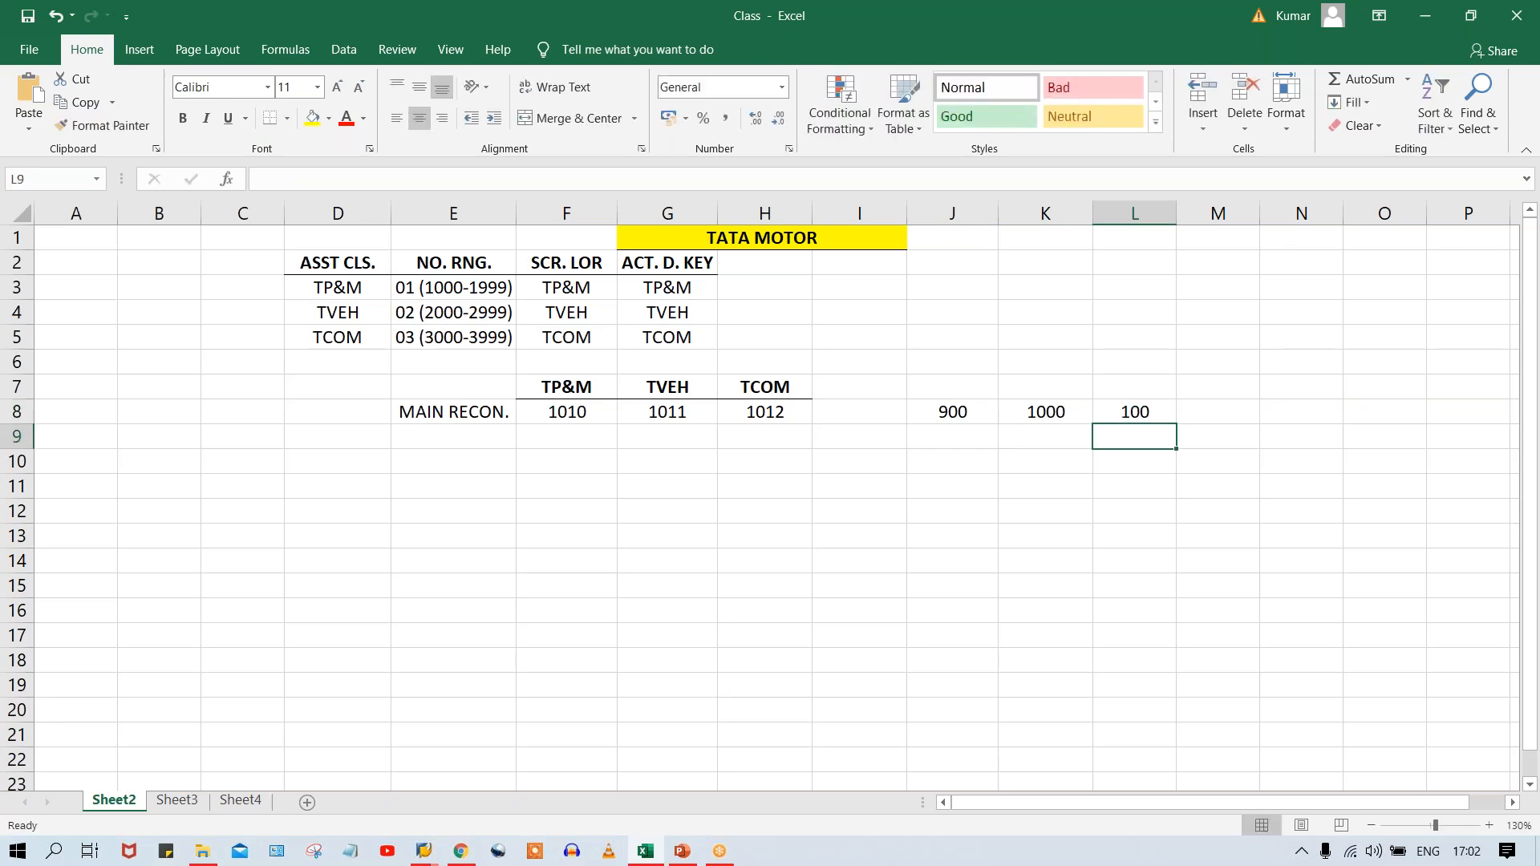
Enter a second row of example amounts, 1000, 900 and 100, in J9:L9.
left_click(952, 431)
type("1000")
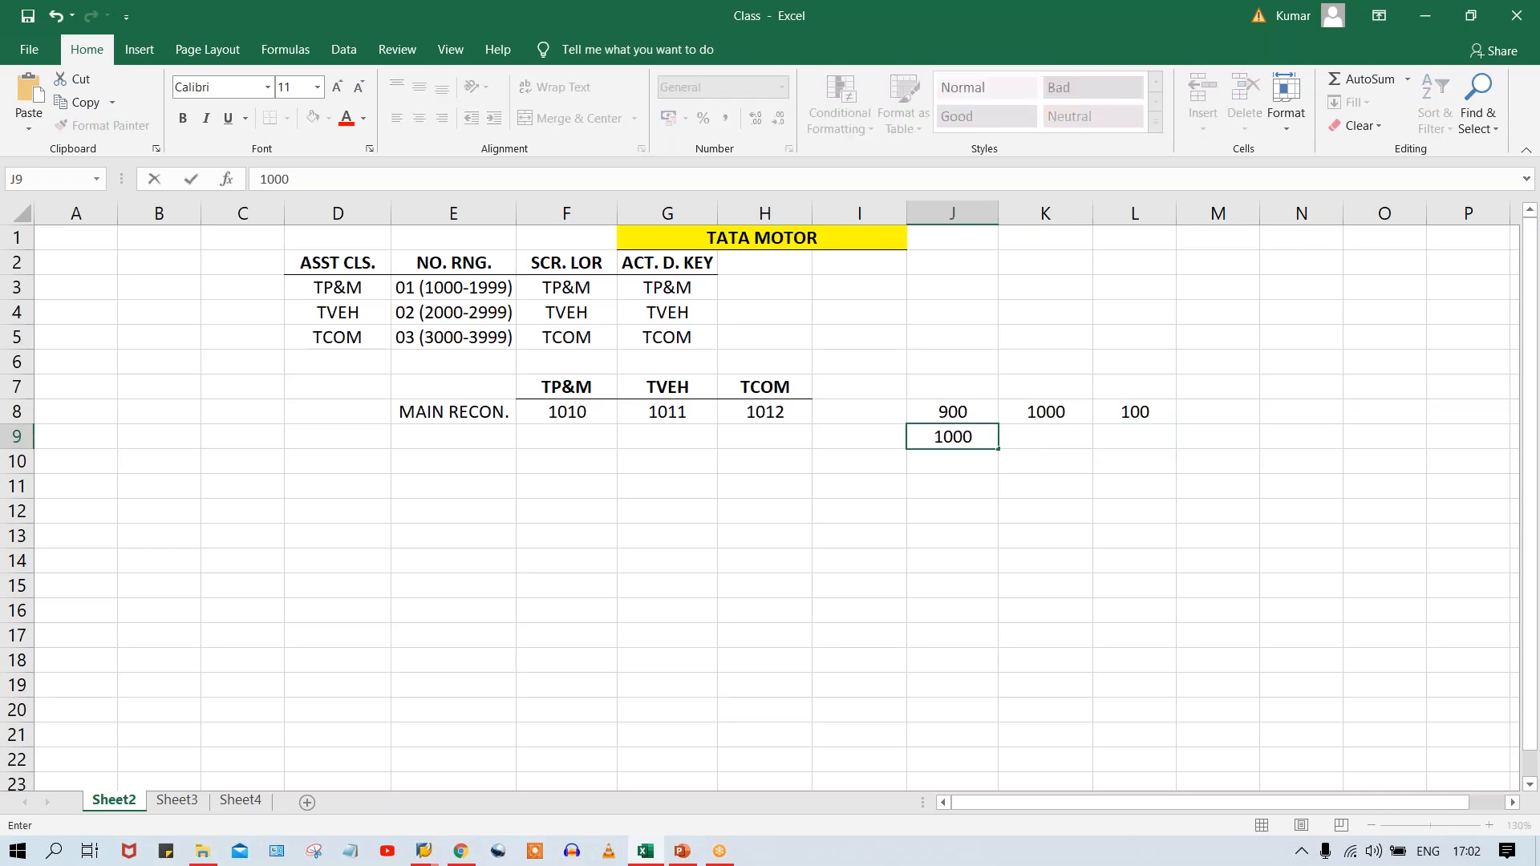
key("Tab")
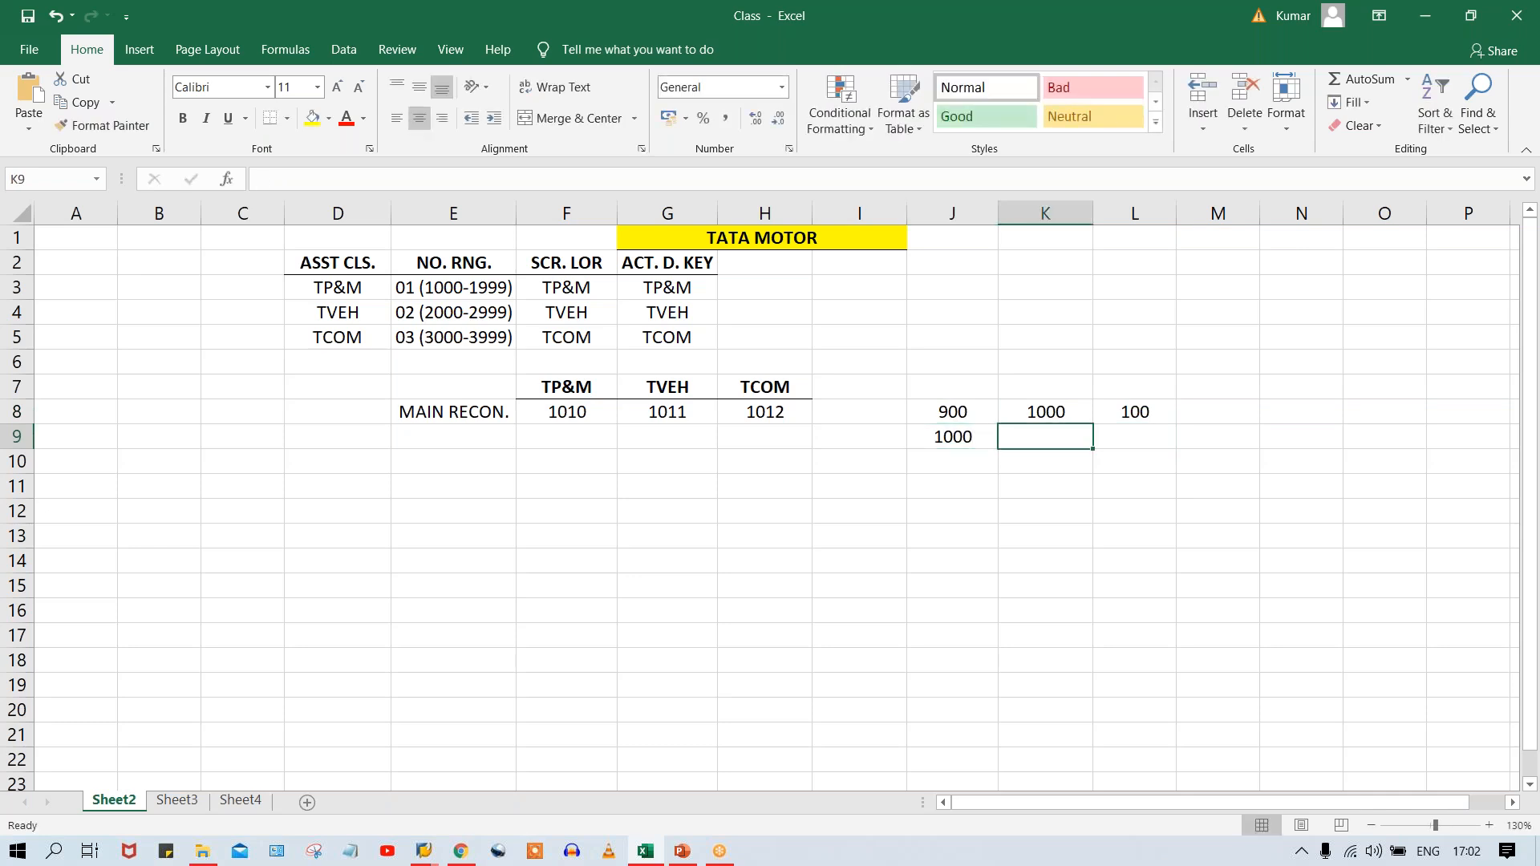
type("9000")
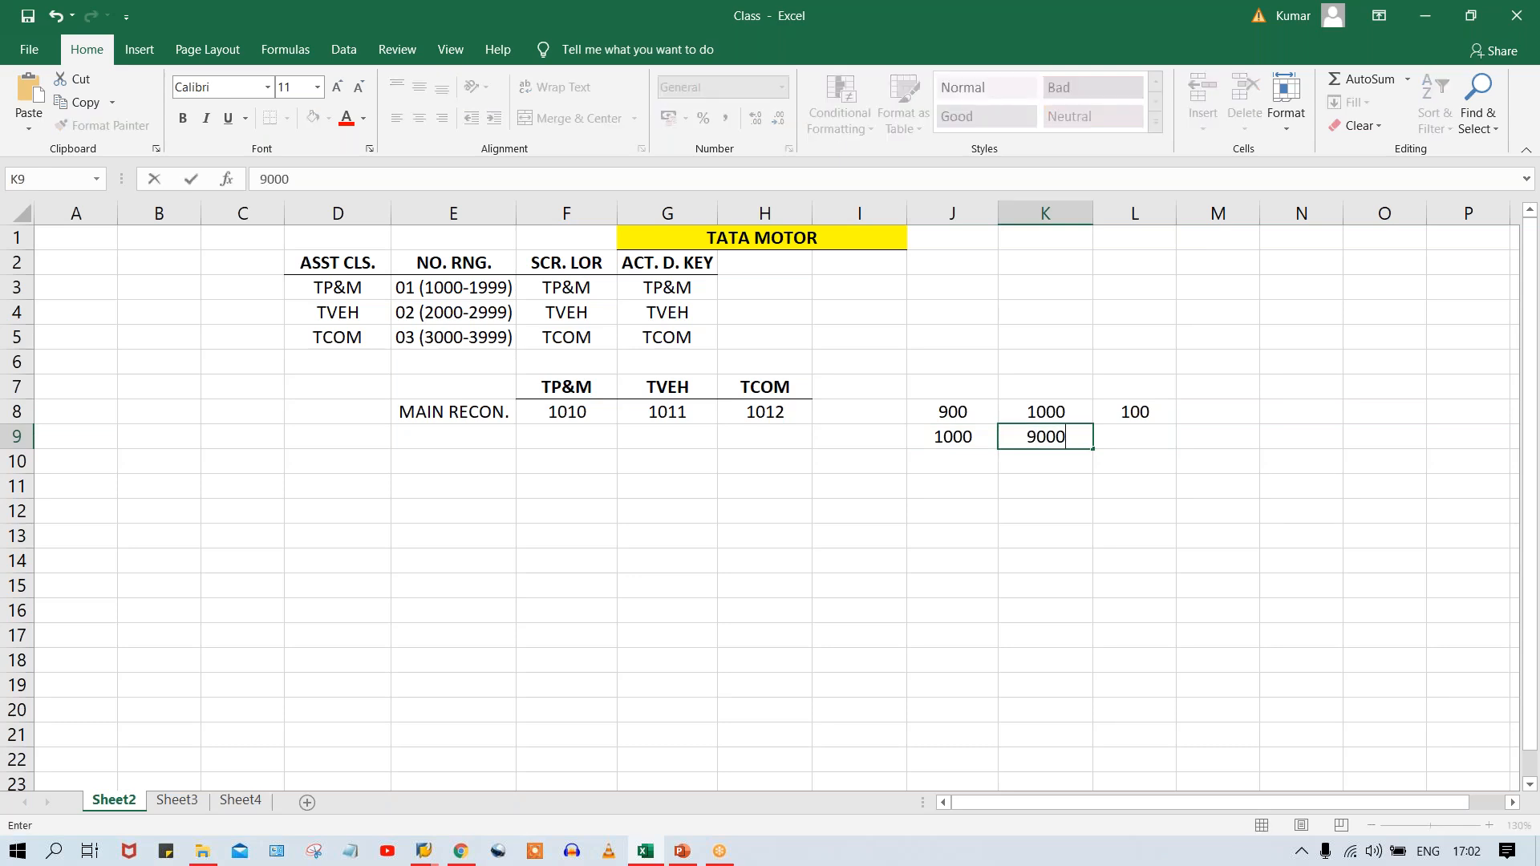
key("BackSpace")
key("Tab")
type("100")
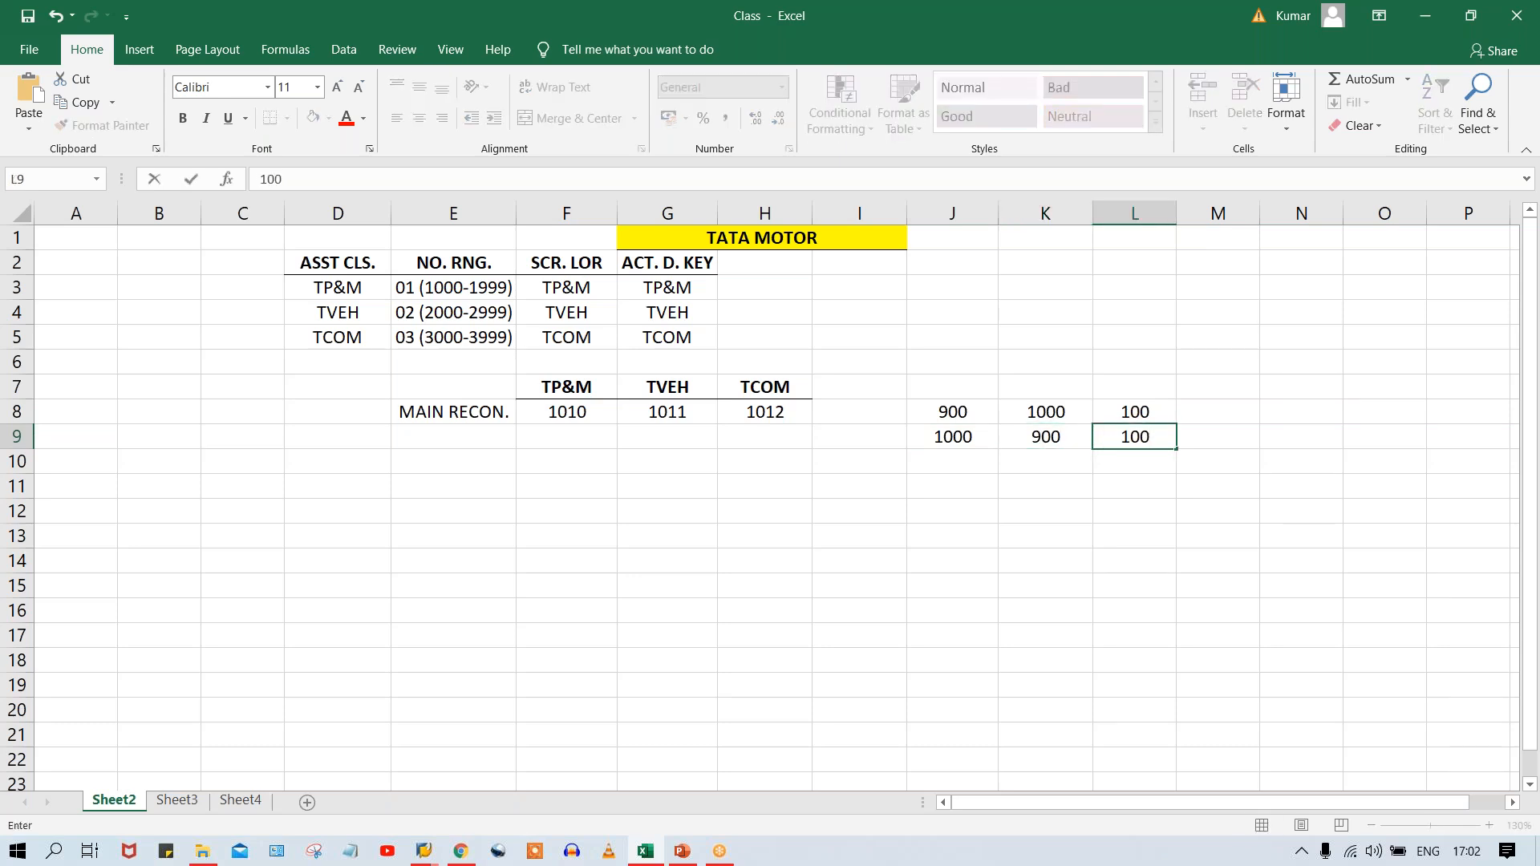
key("Return")
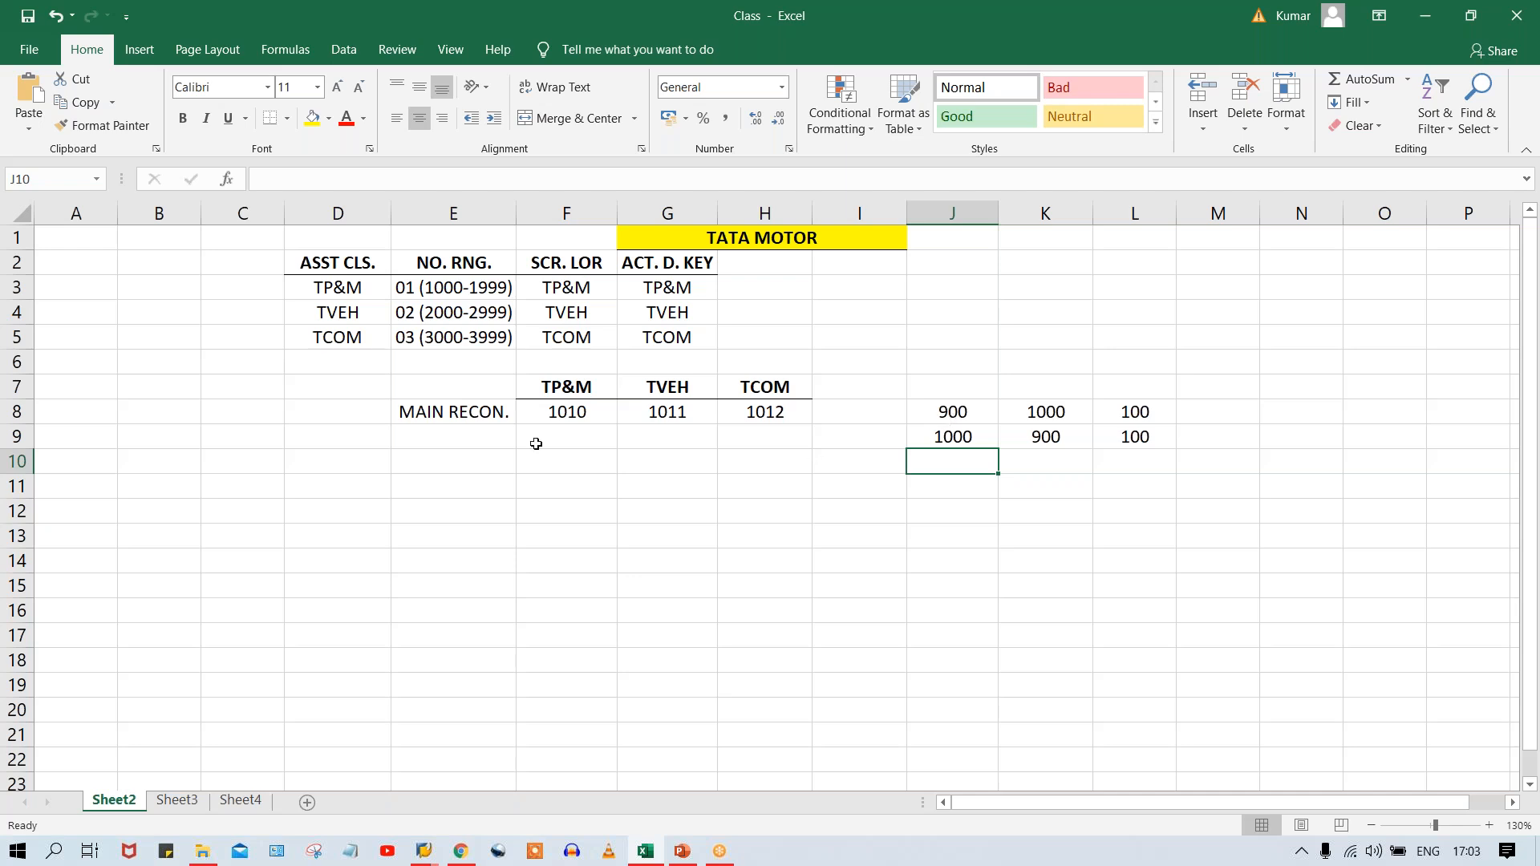
left_click(434, 413)
left_click(749, 415)
left_click(522, 411)
left_click(671, 415)
left_click(764, 419)
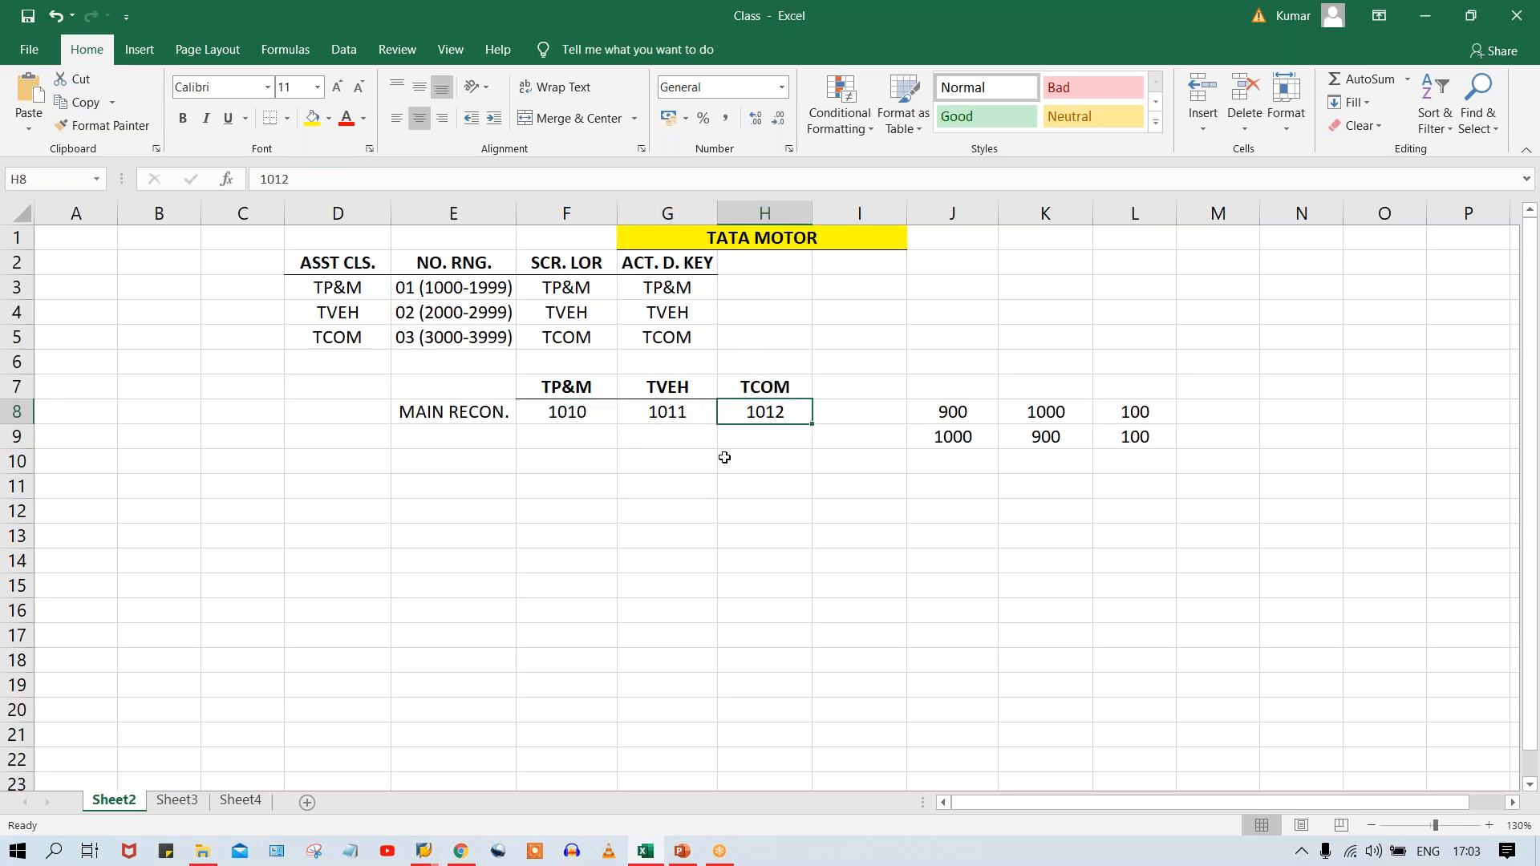
left_click(444, 445)
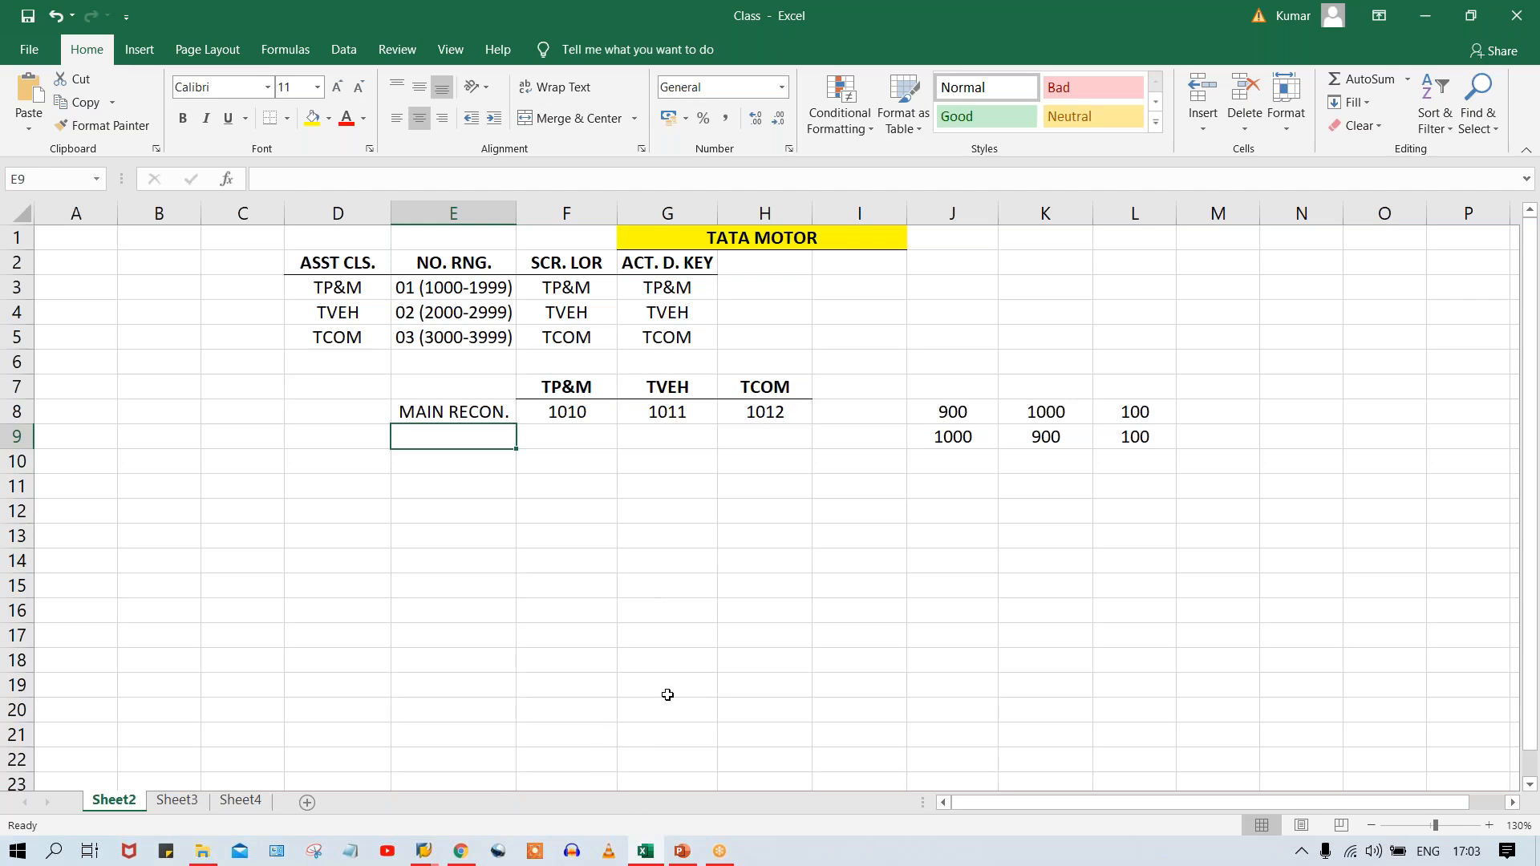
Switch to the SAP G/L account window and copy account 1010 PLANT & MACHINARY to new account 1013 in company code TM00.
left_click(420, 853)
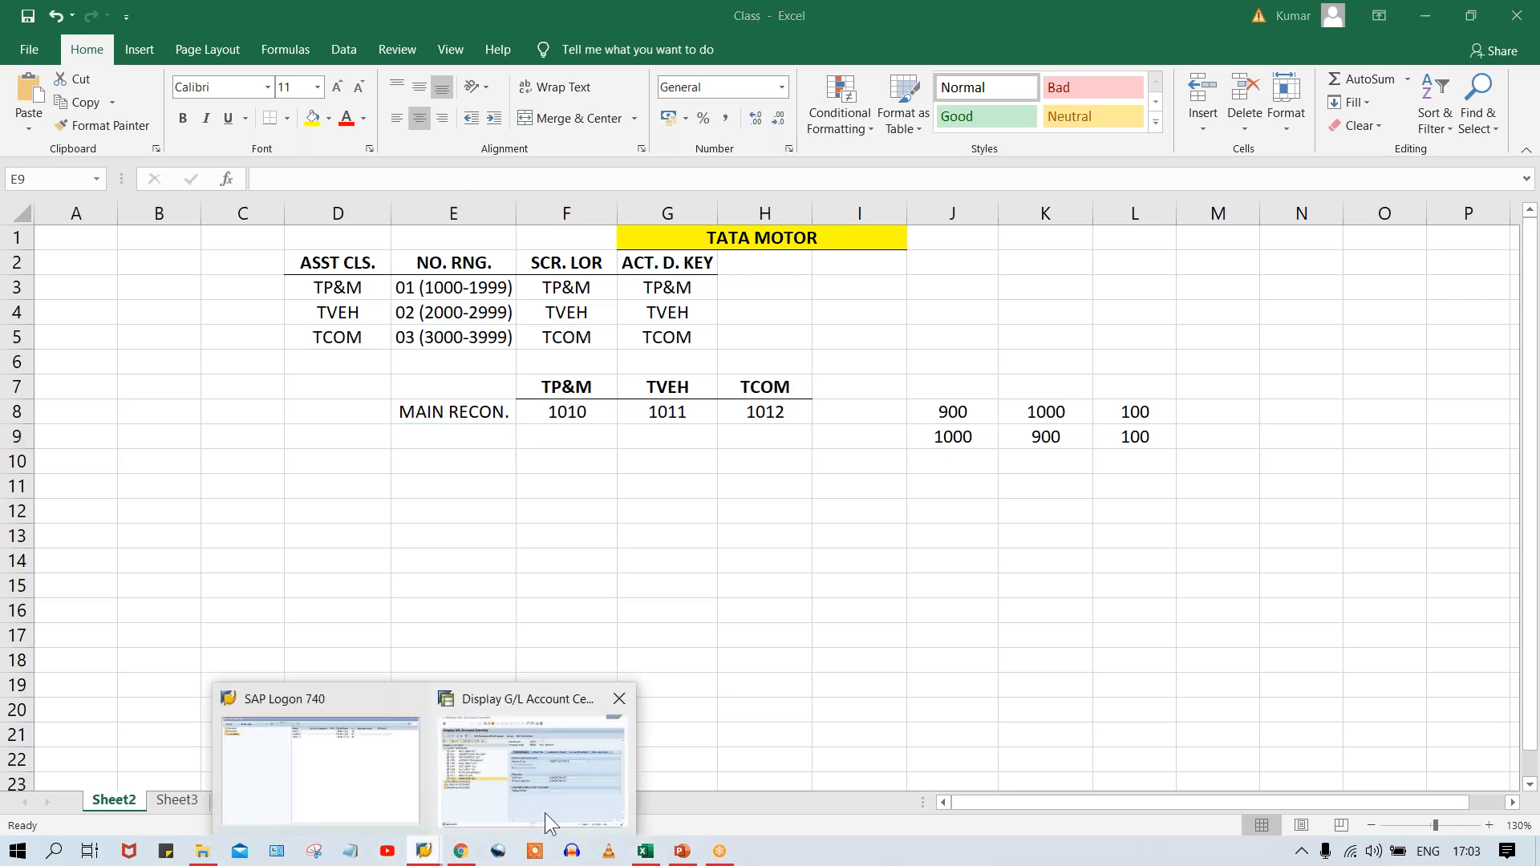
left_click(546, 811)
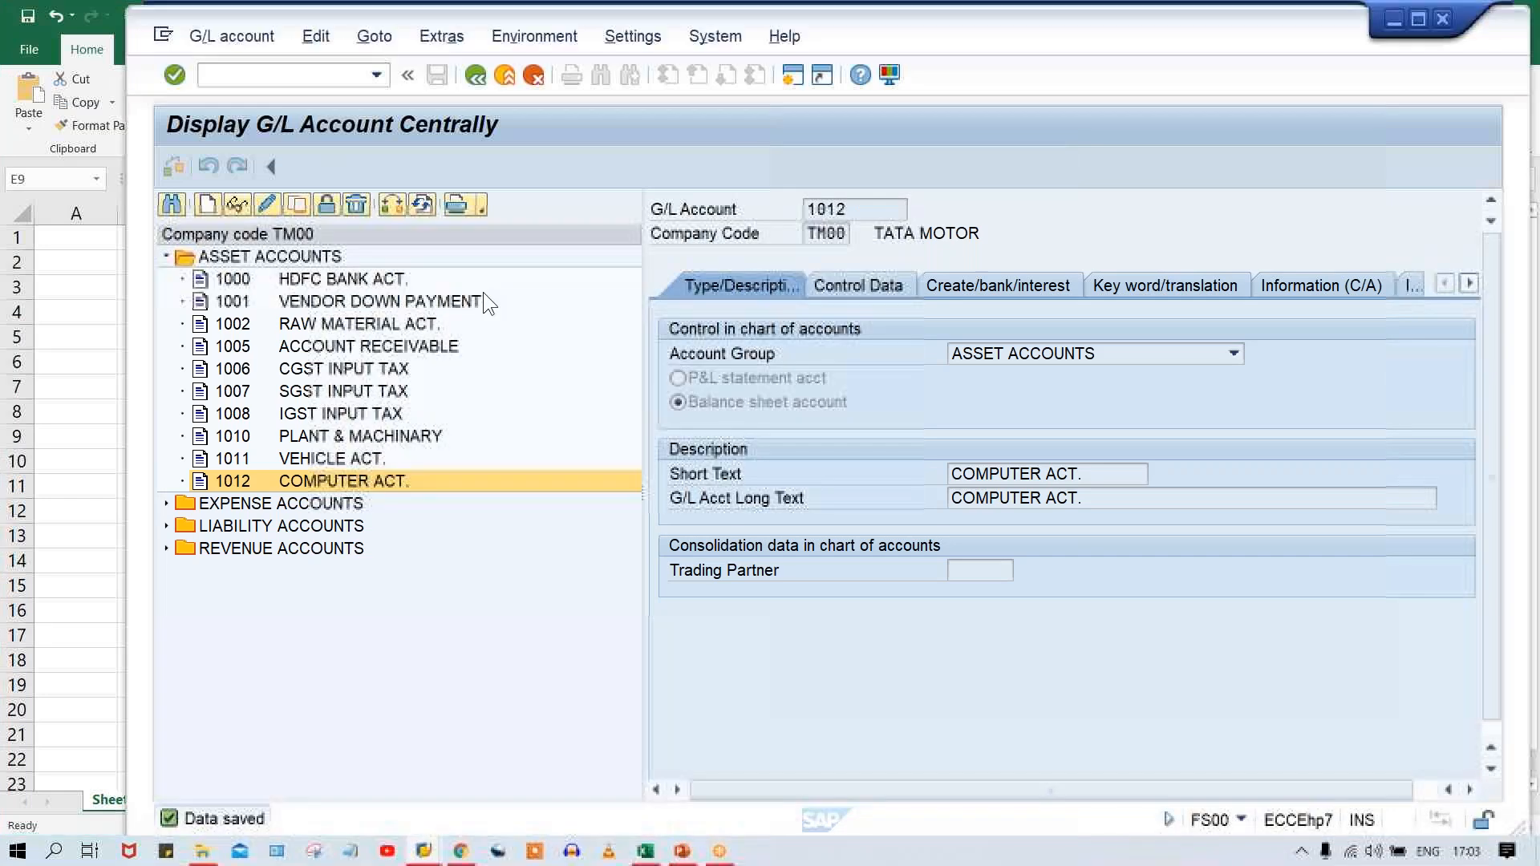
left_click(310, 436)
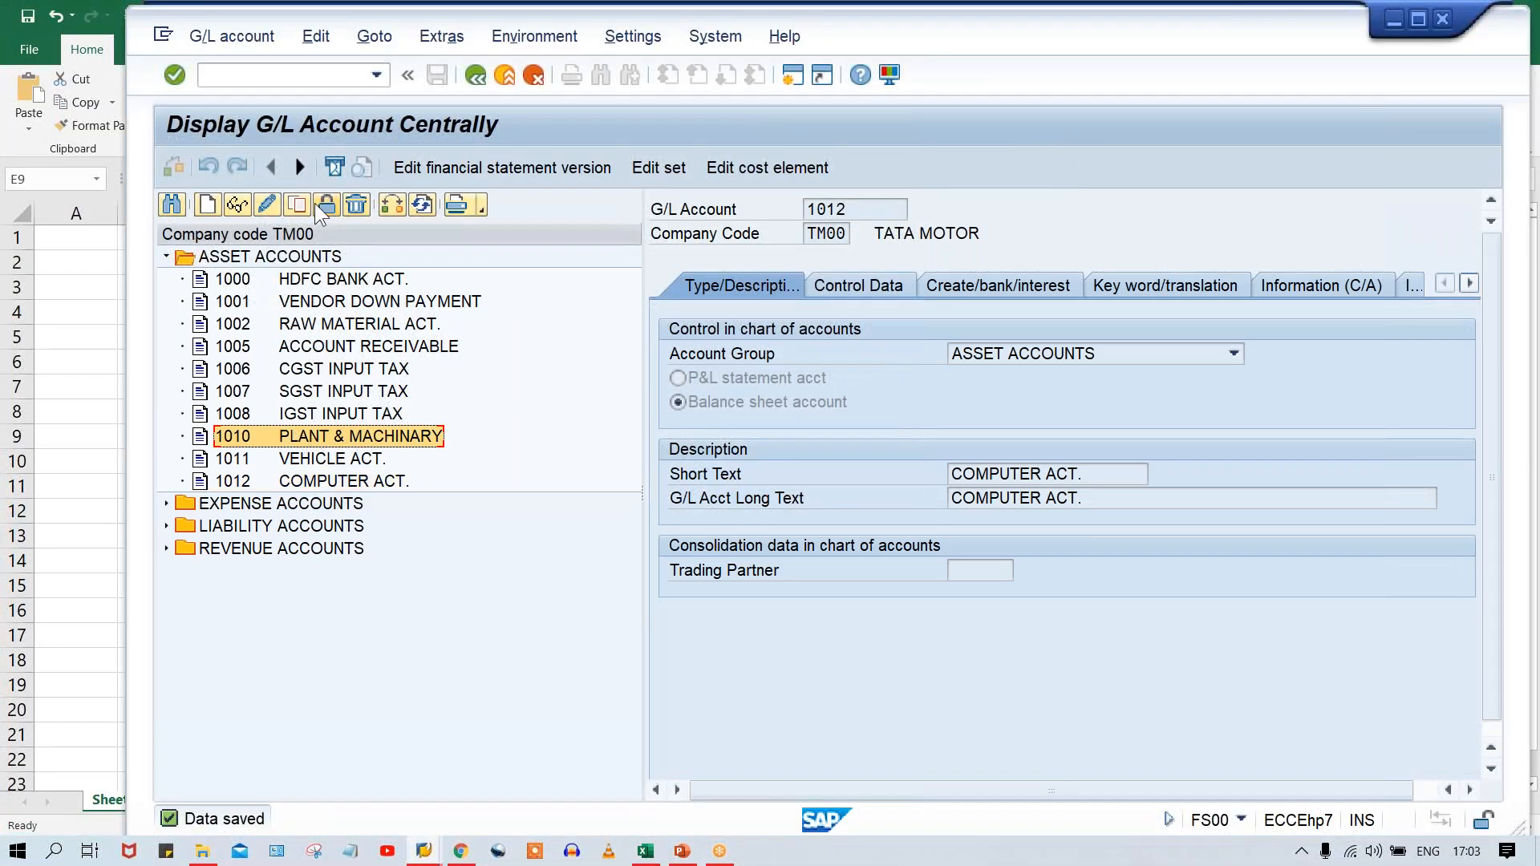
left_click(291, 205)
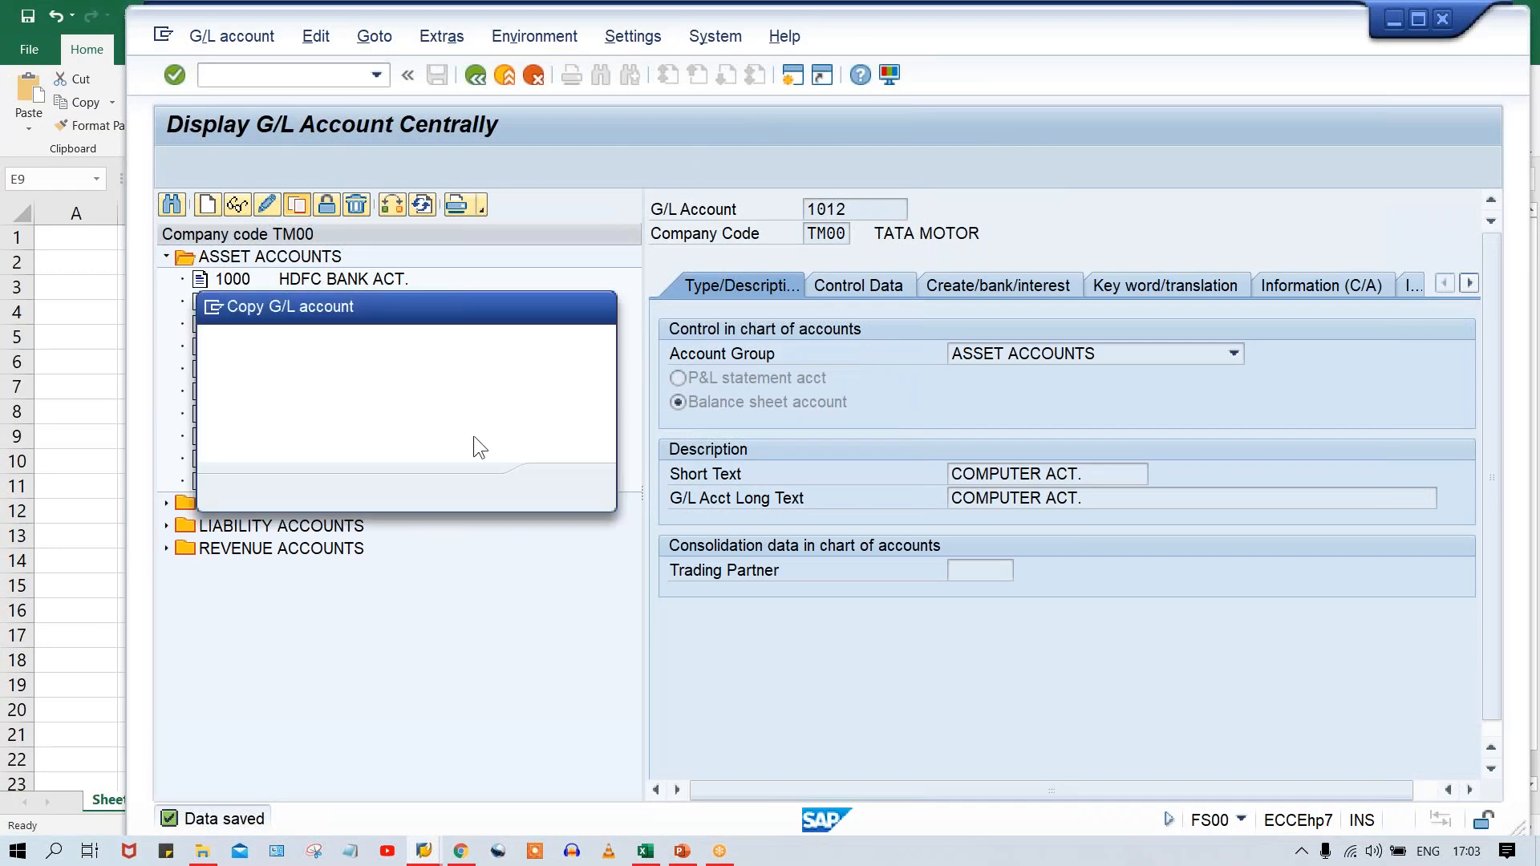
left_click_drag(461, 300, 688, 296)
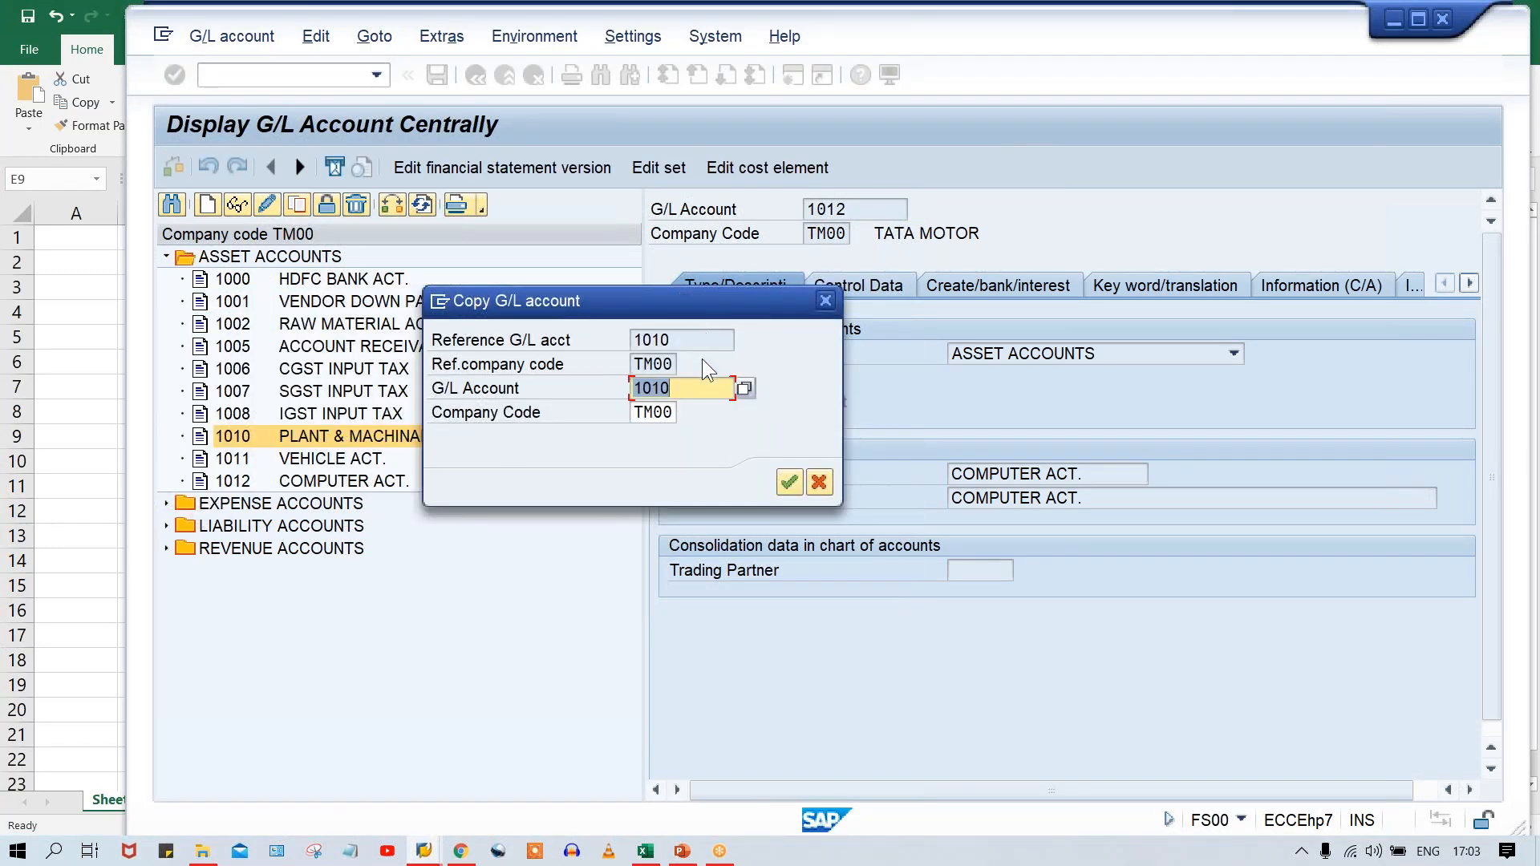
left_click(700, 390)
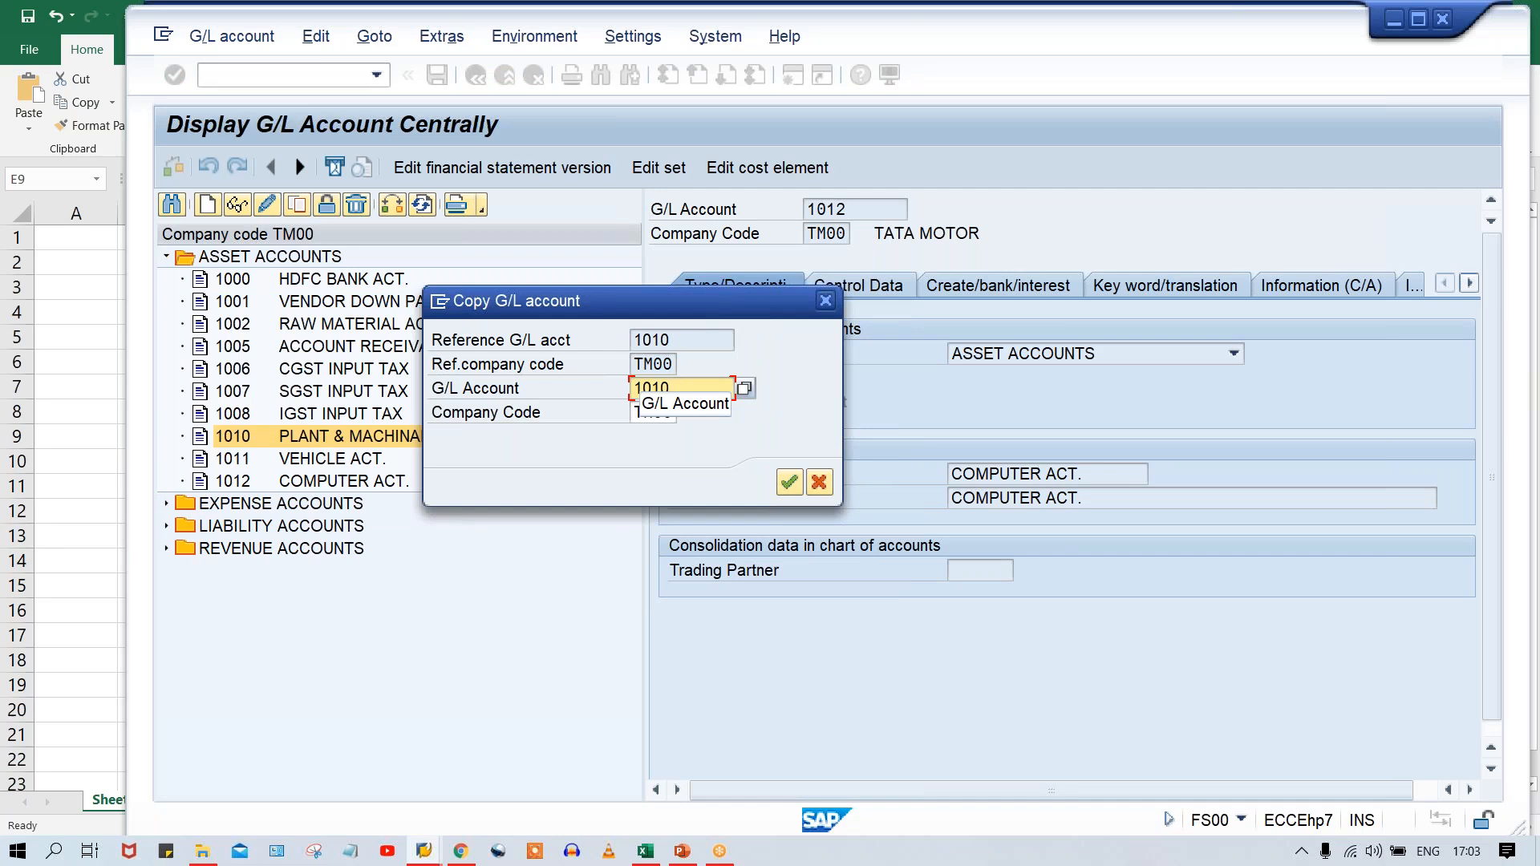
key("BackSpace")
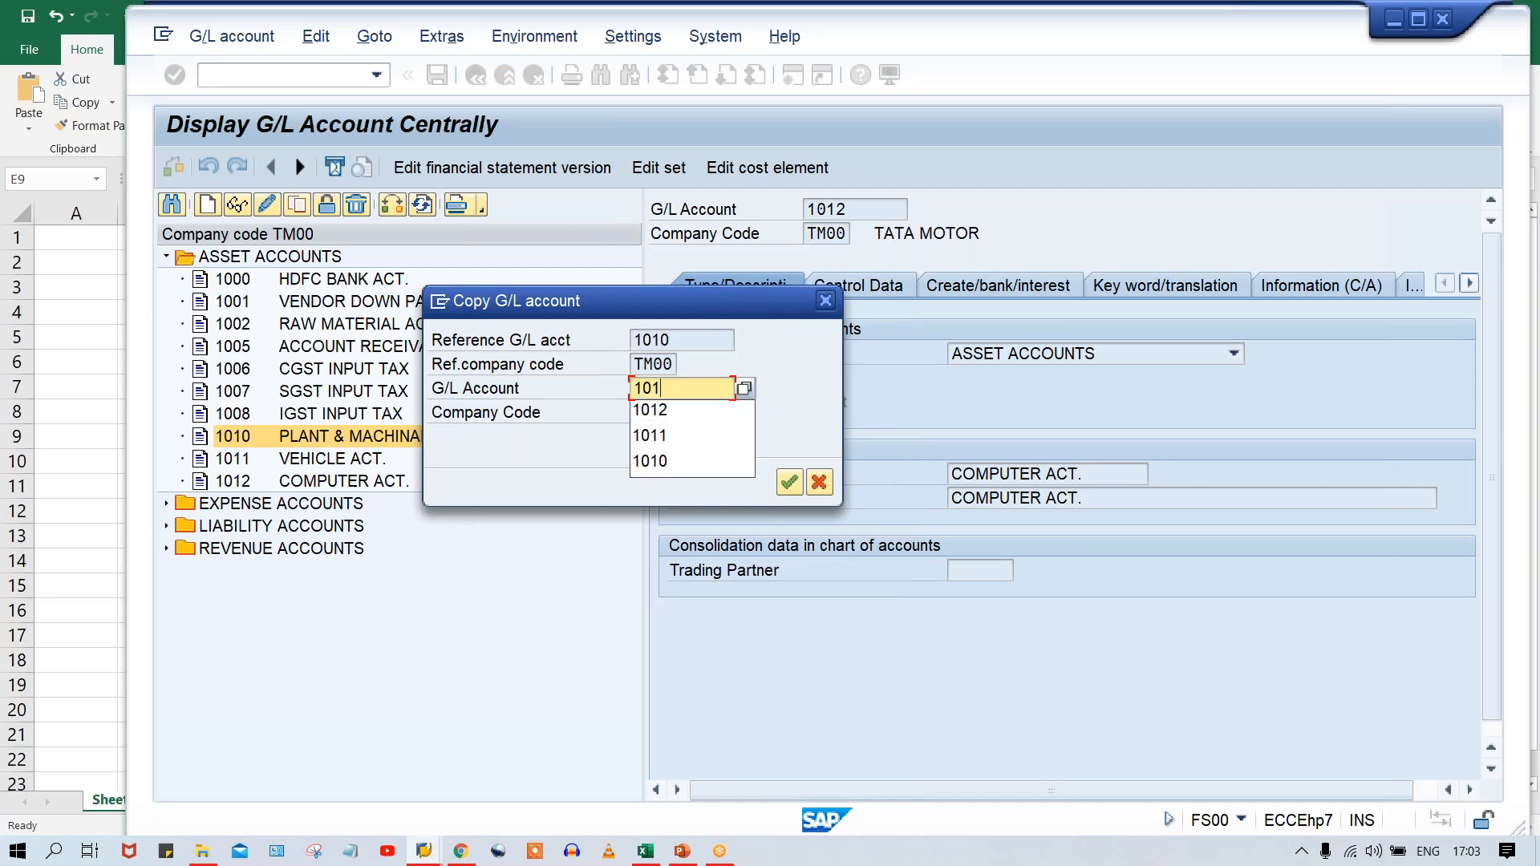
type("3")
key("Return")
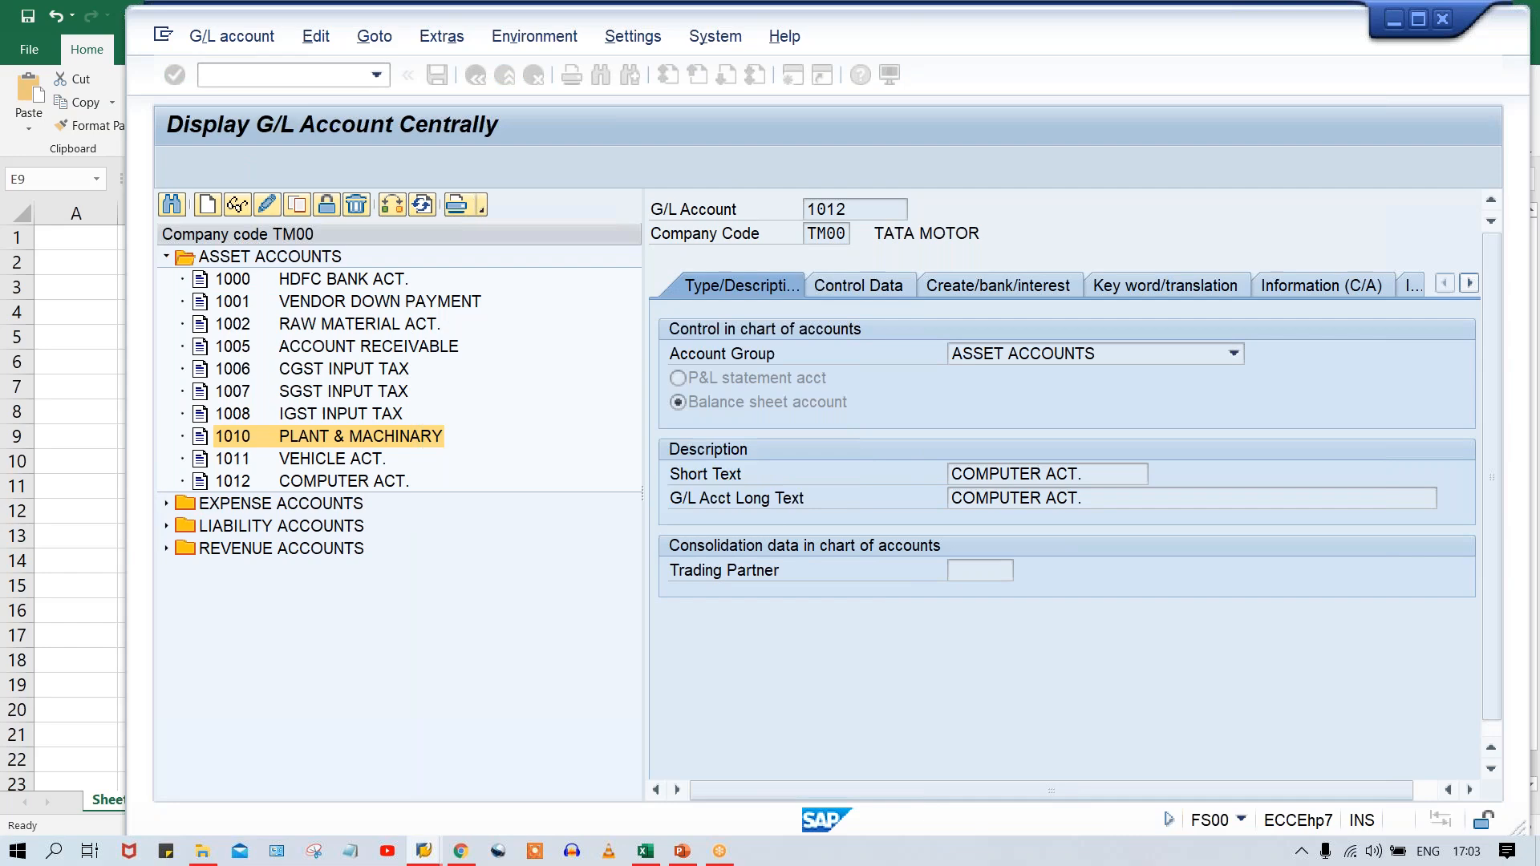
Set account 1013's short text to AD PLANT & MACHINARY and long text to AD ON PLANT & MACHINARY, and save it.
left_click_drag(1126, 475, 709, 471)
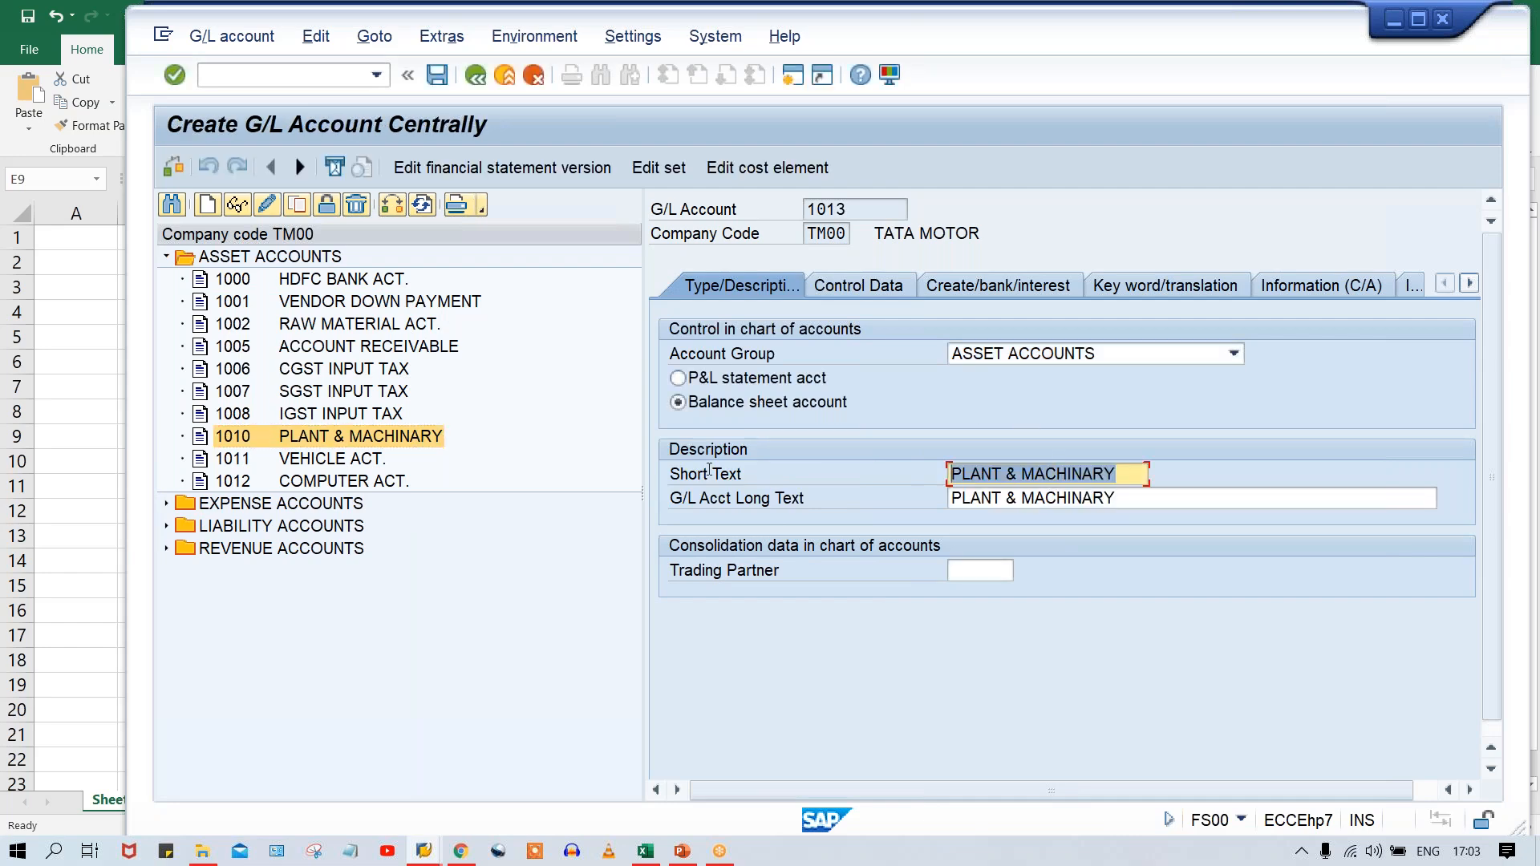
key("Home")
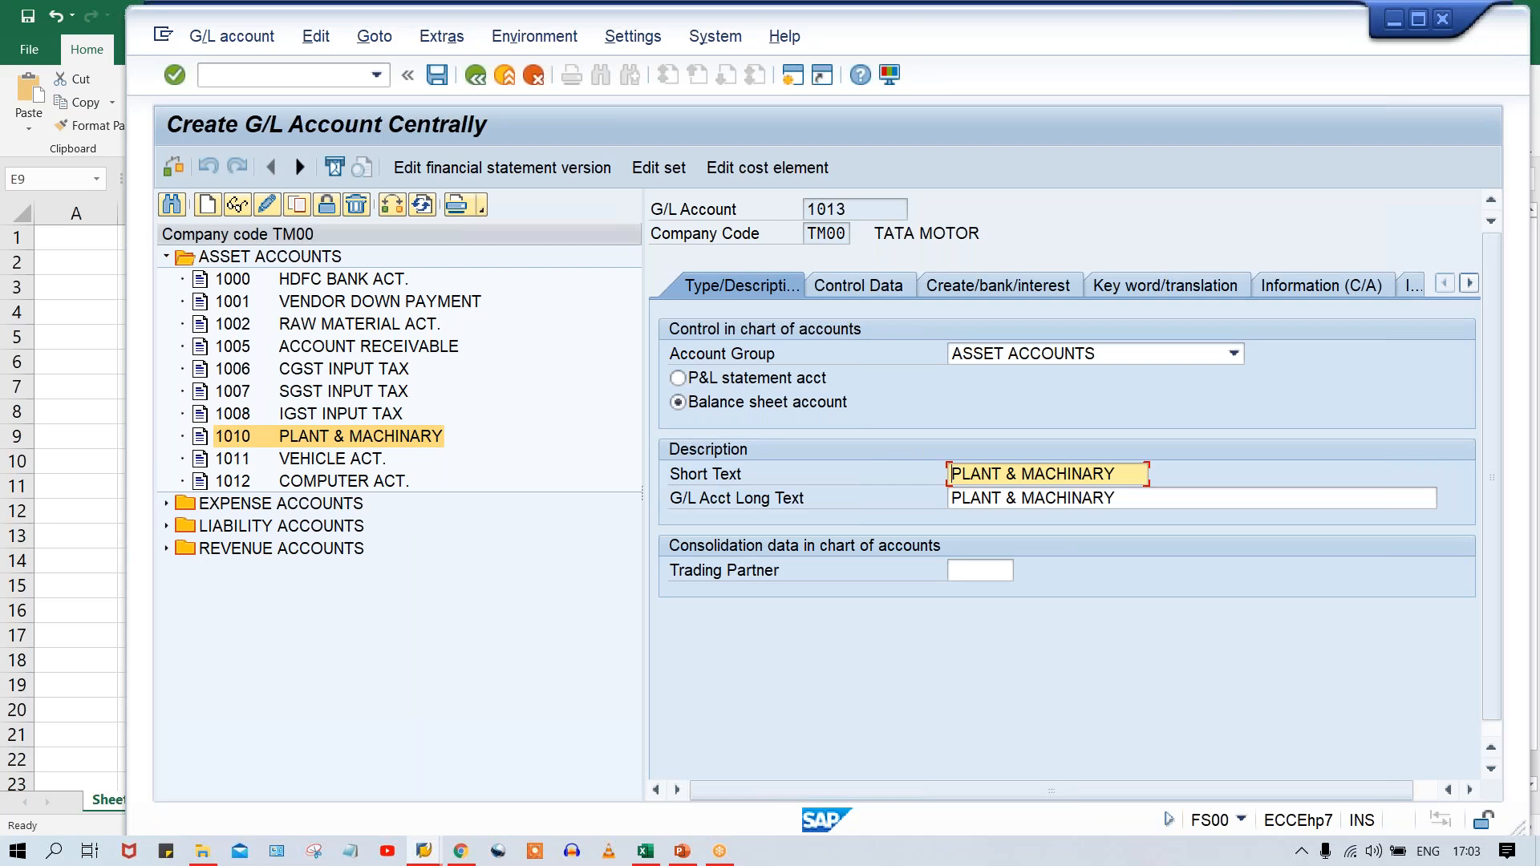
type("A")
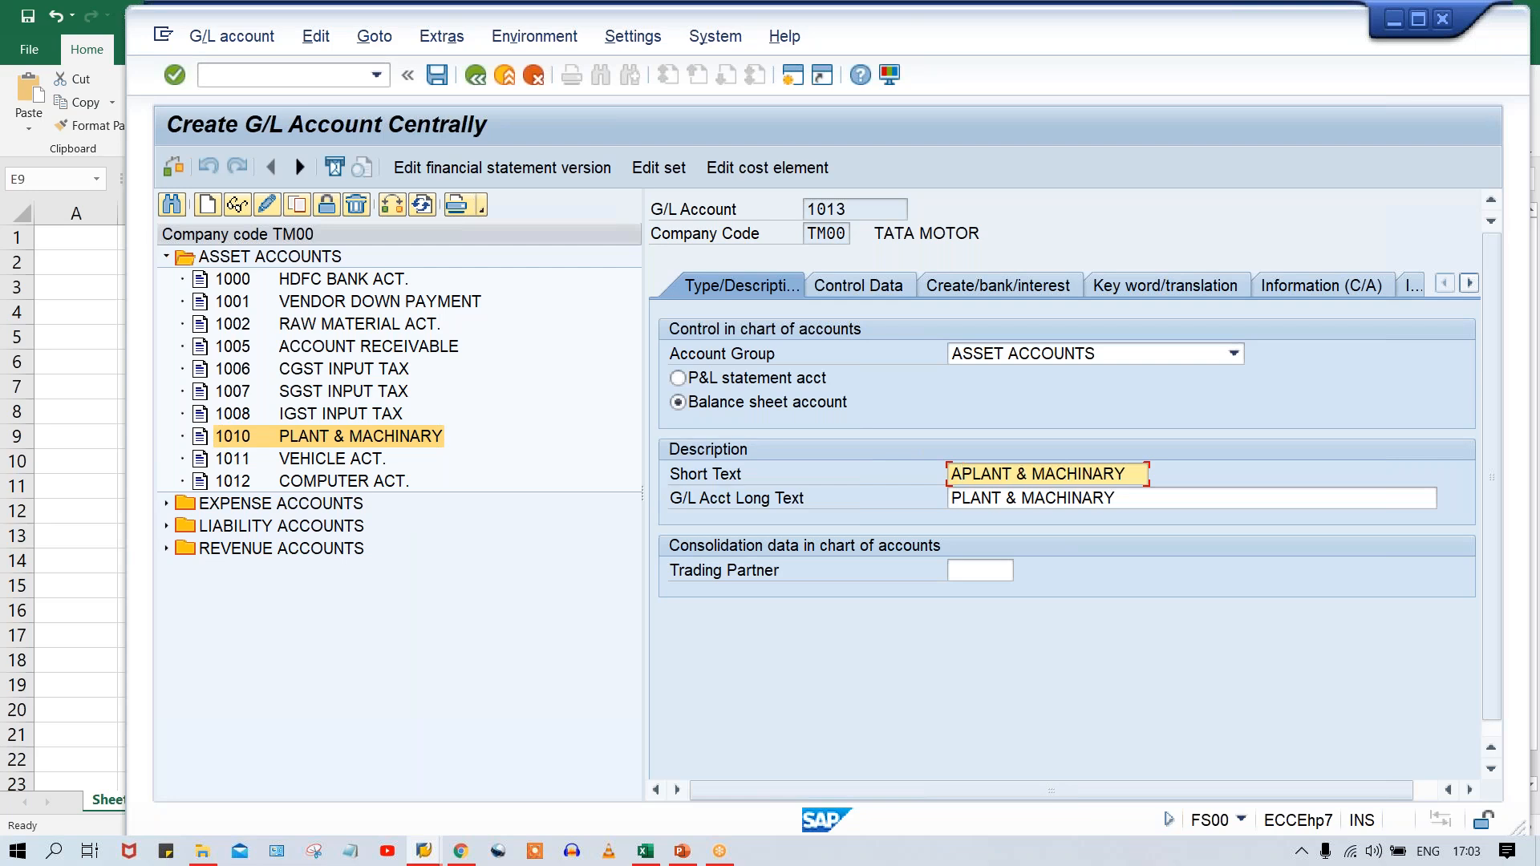
type("D")
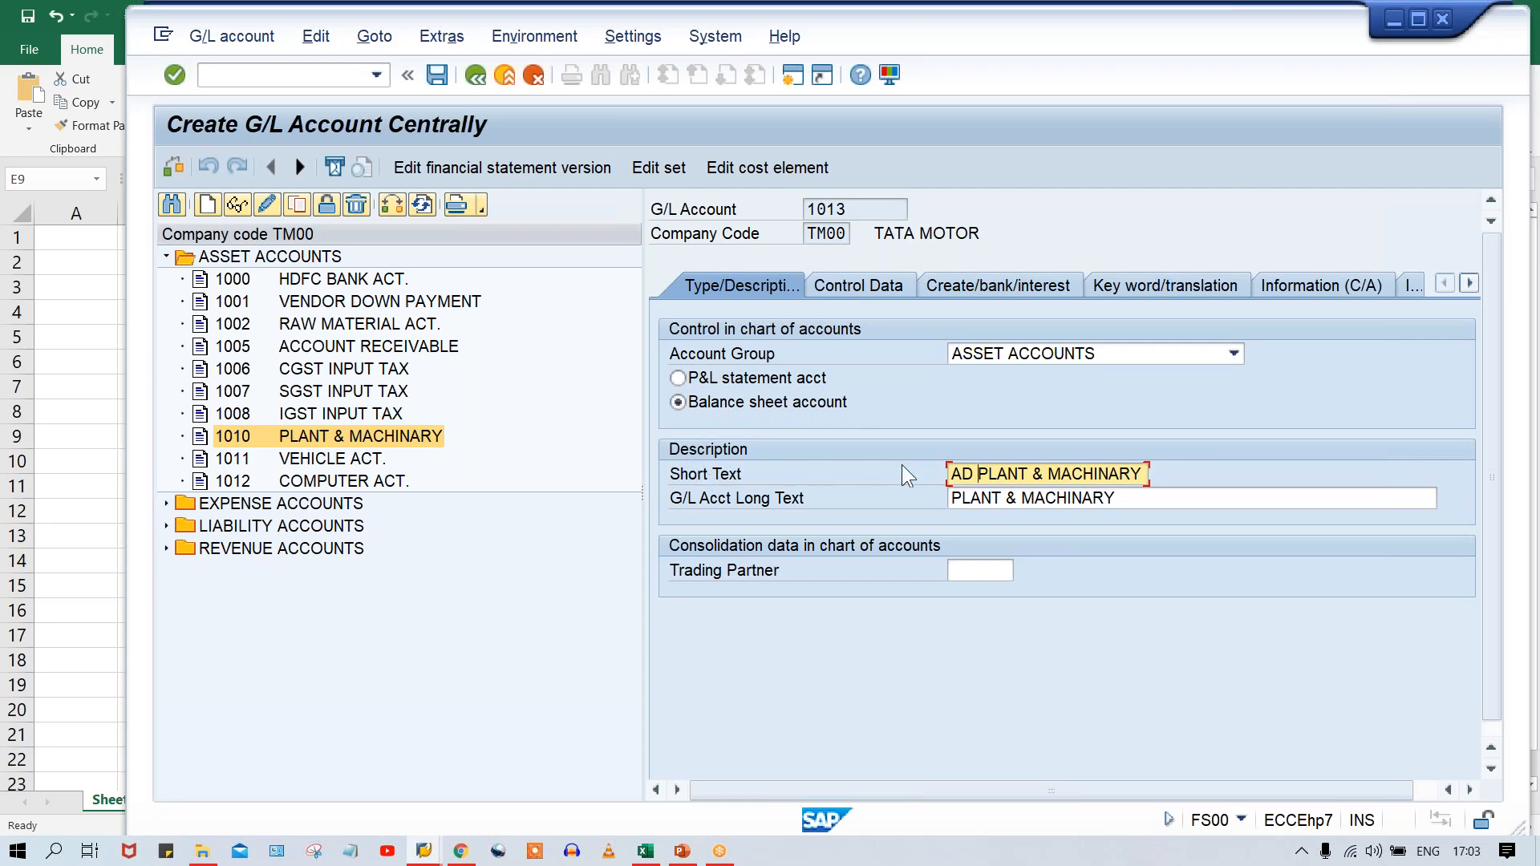
key("Tab")
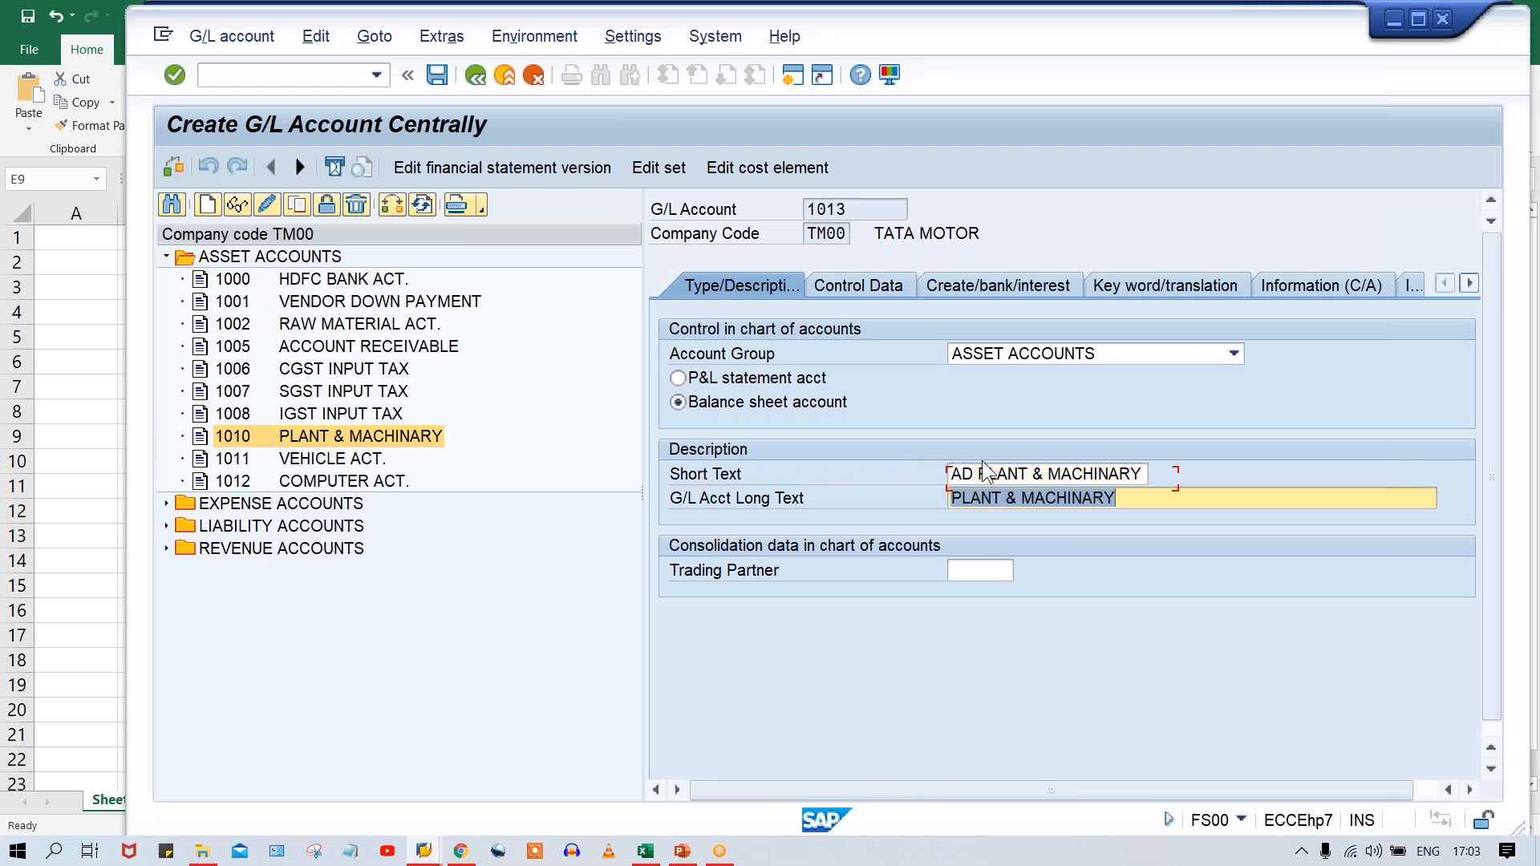
key("ctrl+v")
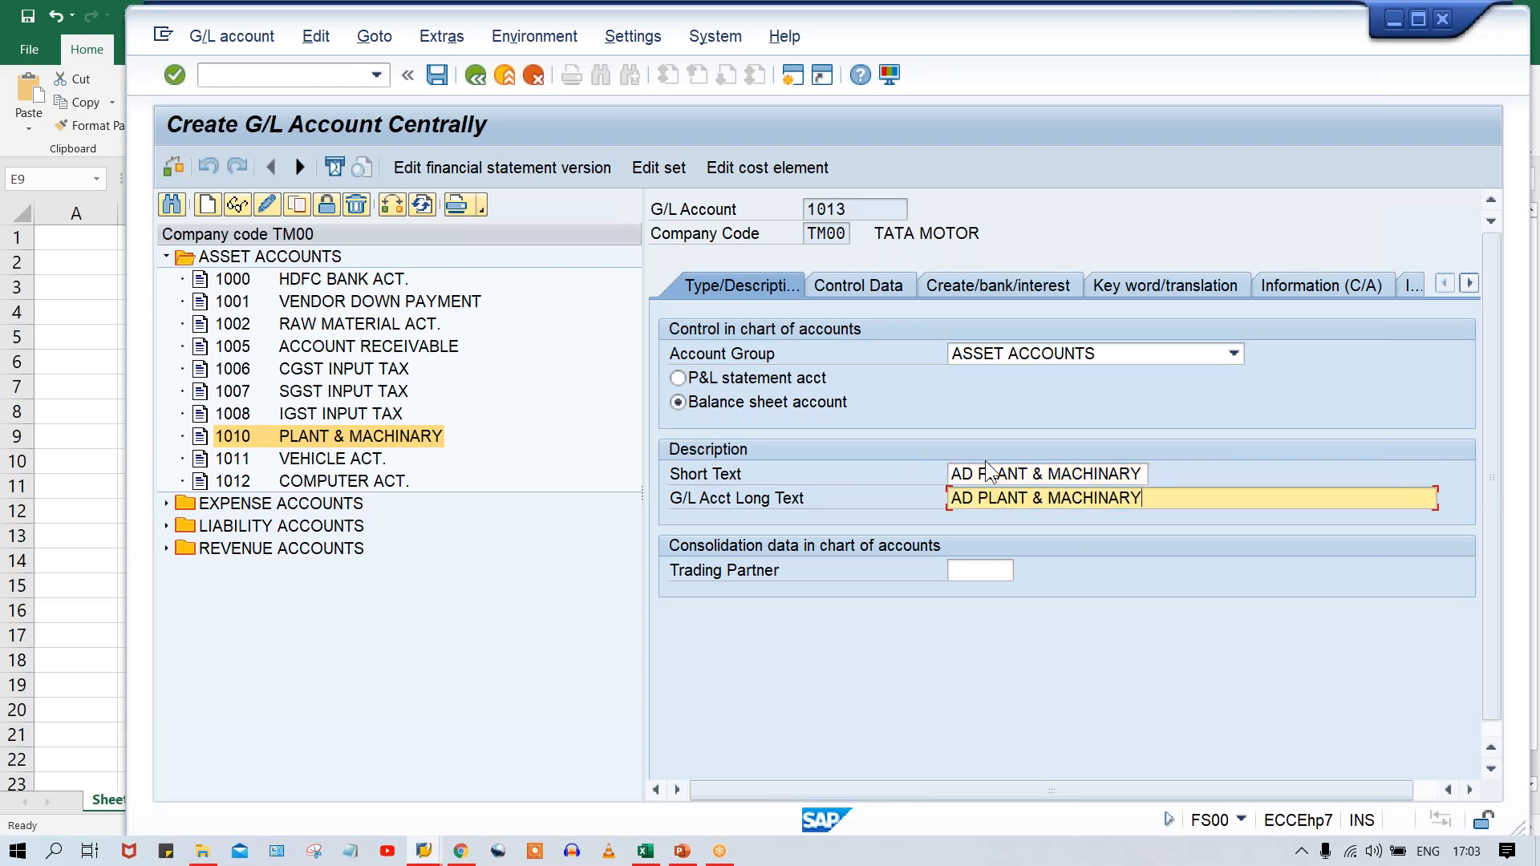
left_click(976, 498)
type("ON")
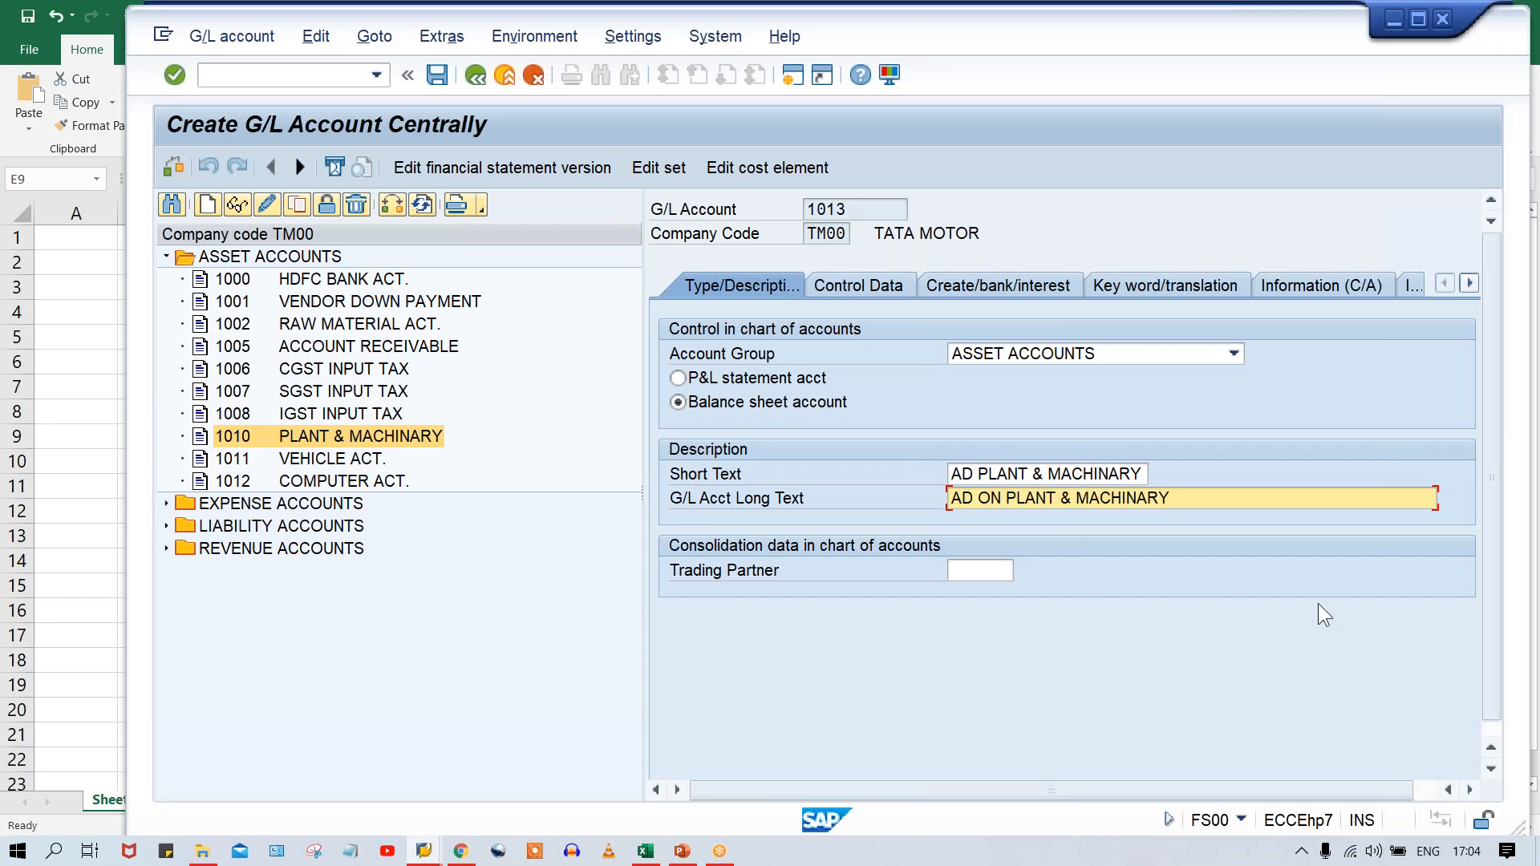
key("ctrl+s")
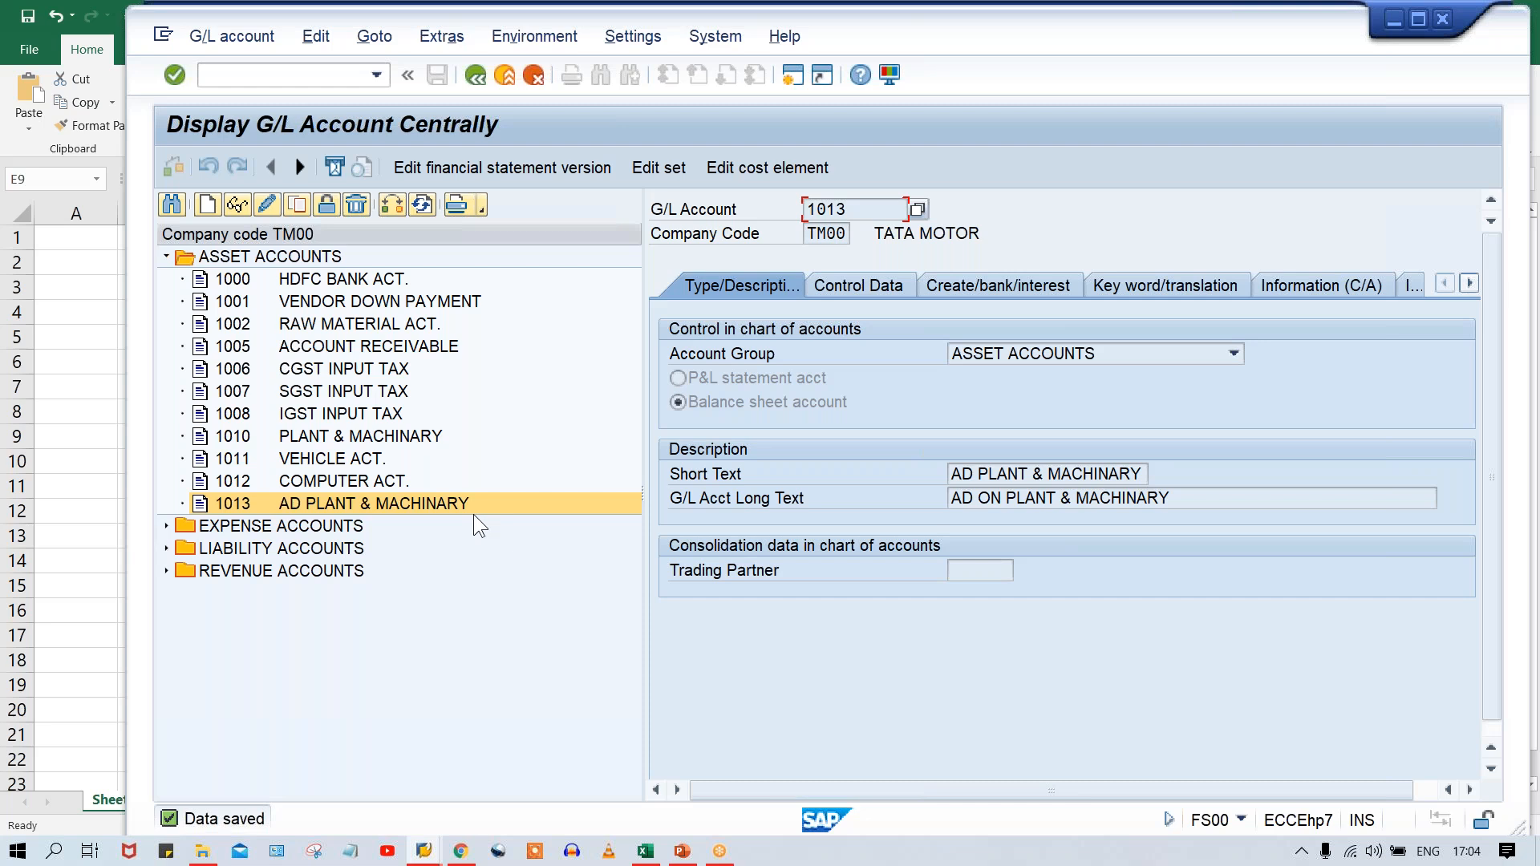
left_click(471, 503)
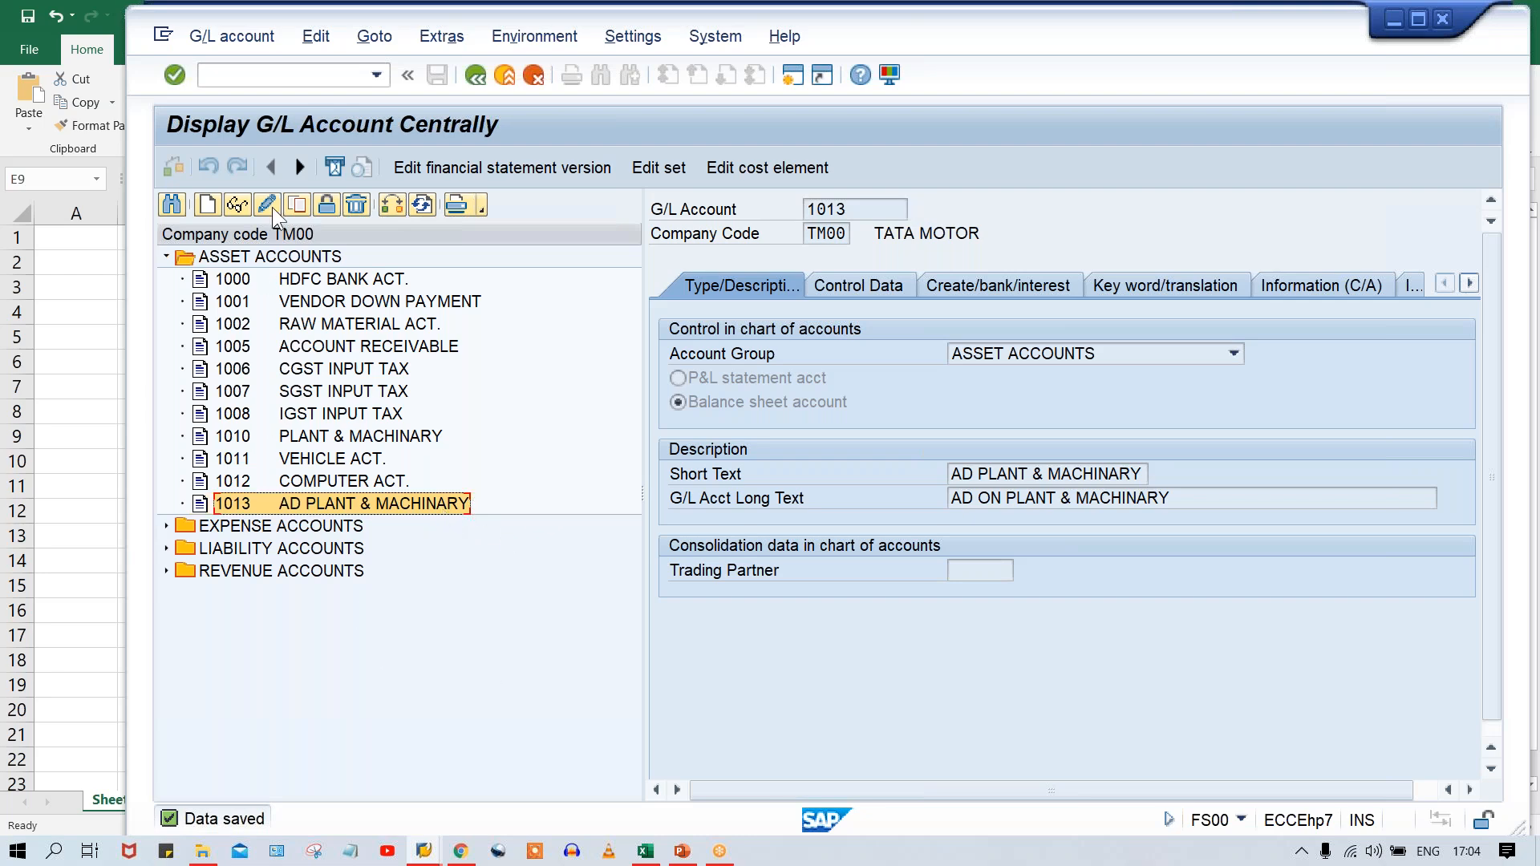
left_click(297, 205)
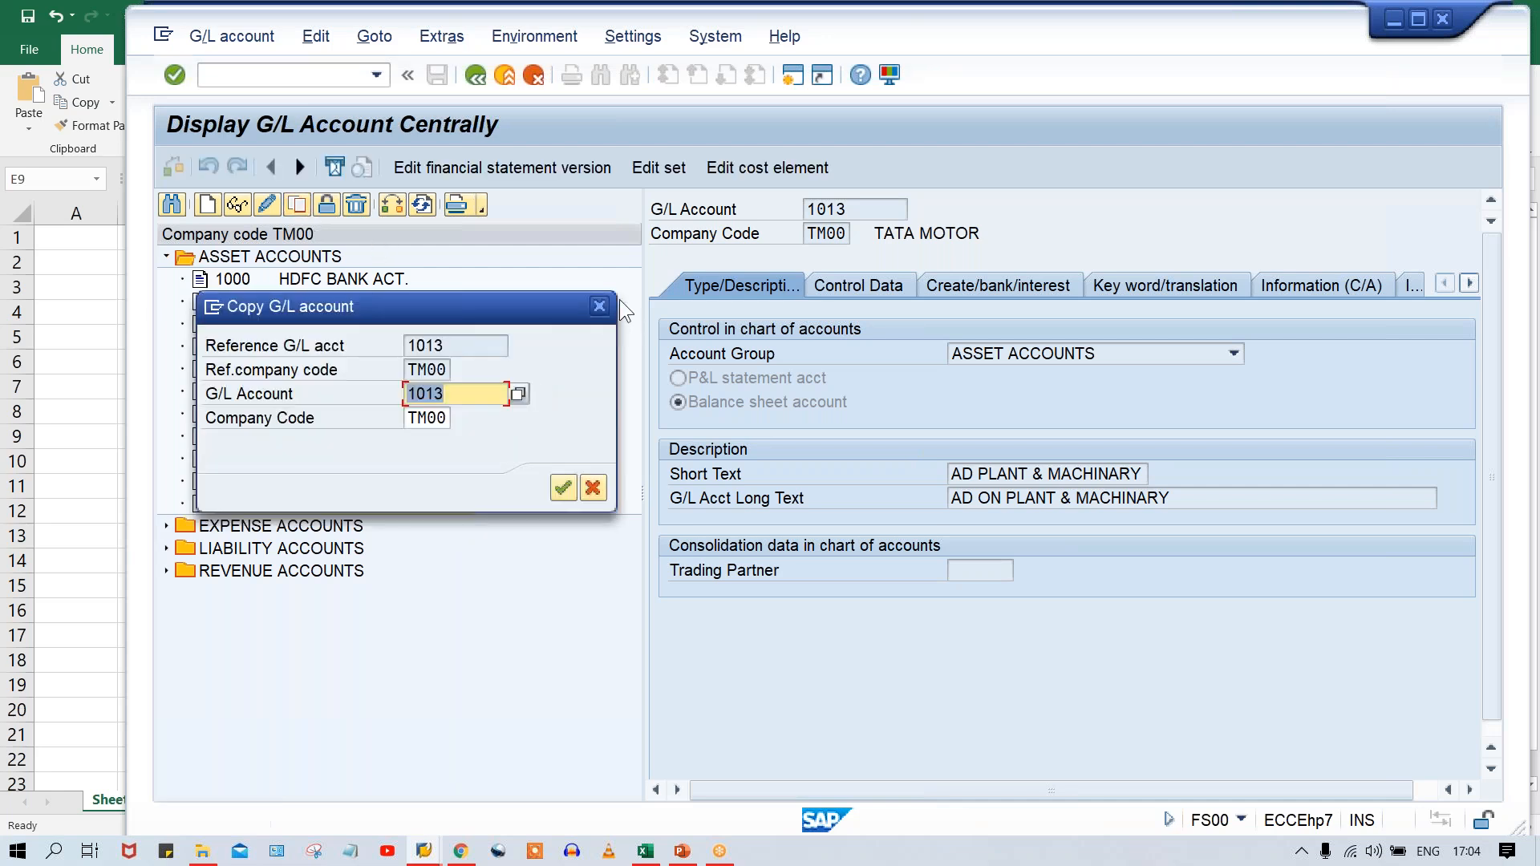
left_click(605, 306)
Copy G/L account 1011 VEHICLE ACT. to new account 1014 in company code TM00.
left_click(346, 459)
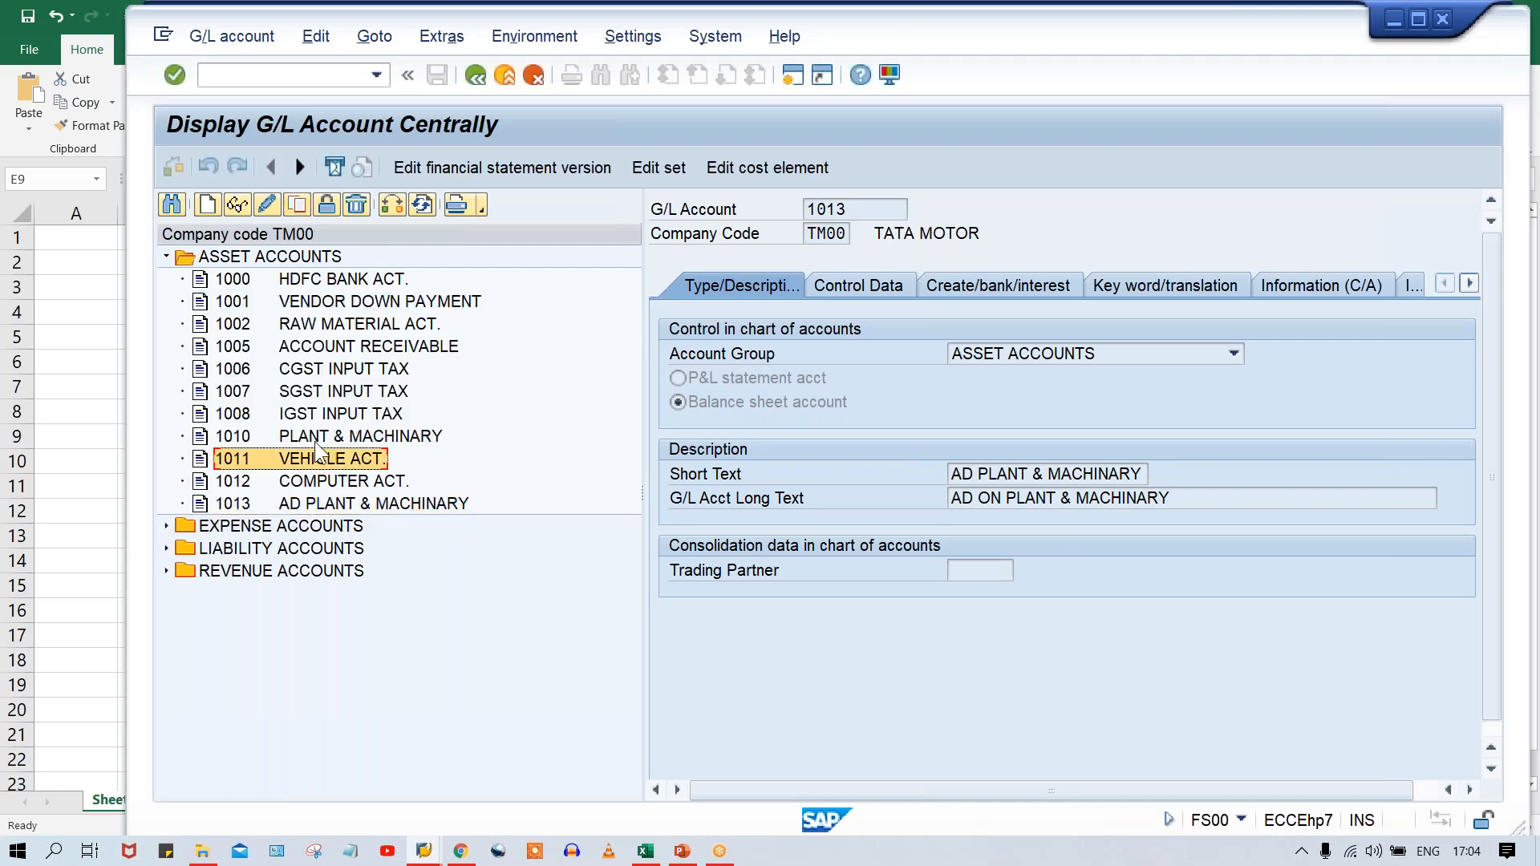
left_click(297, 205)
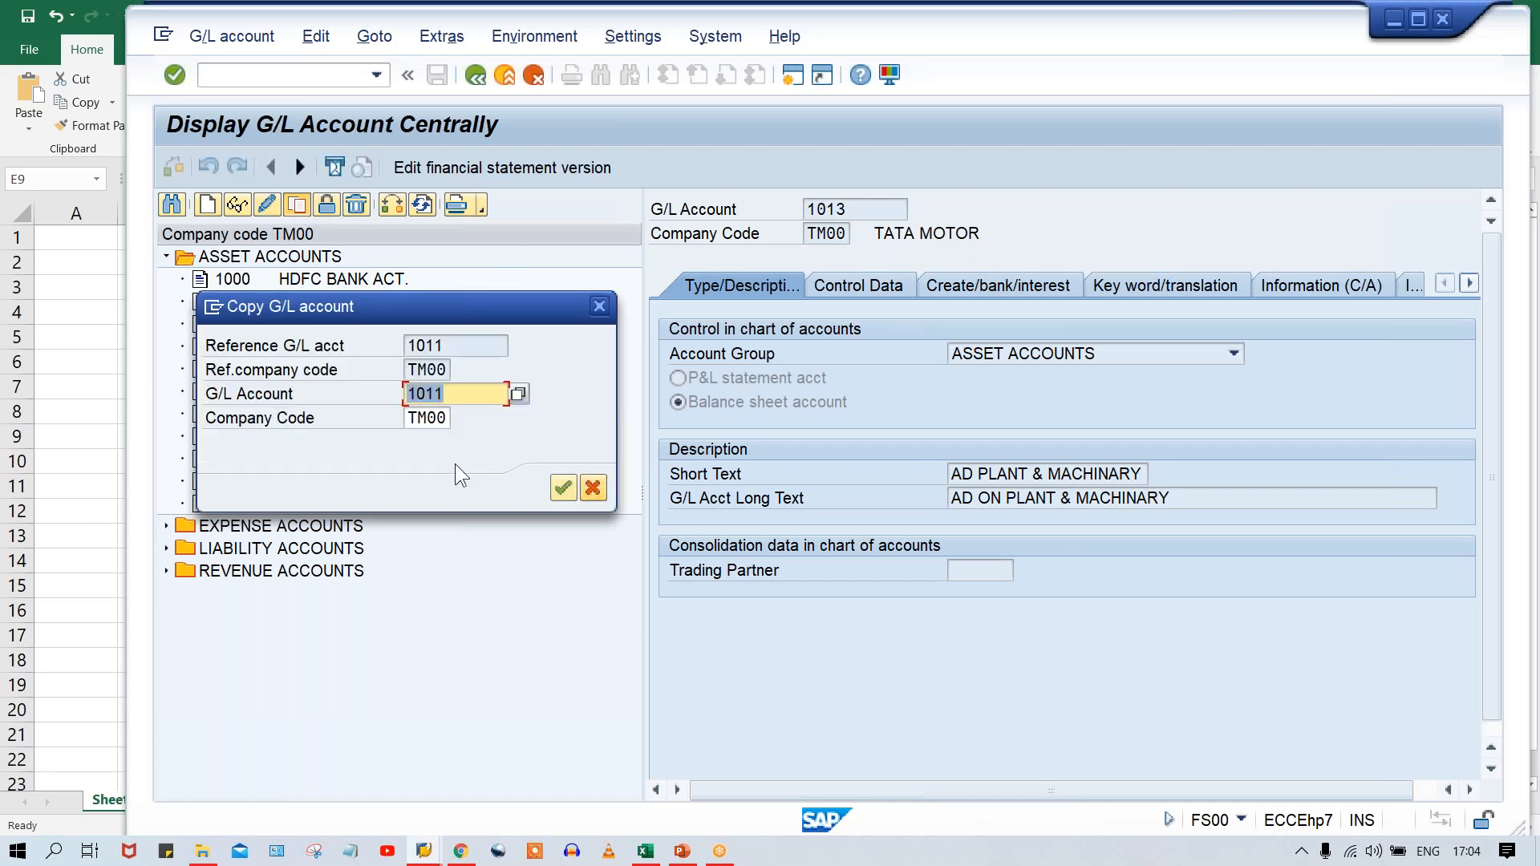
left_click_drag(484, 301, 783, 394)
left_click(777, 479)
key("BackSpace")
type("4")
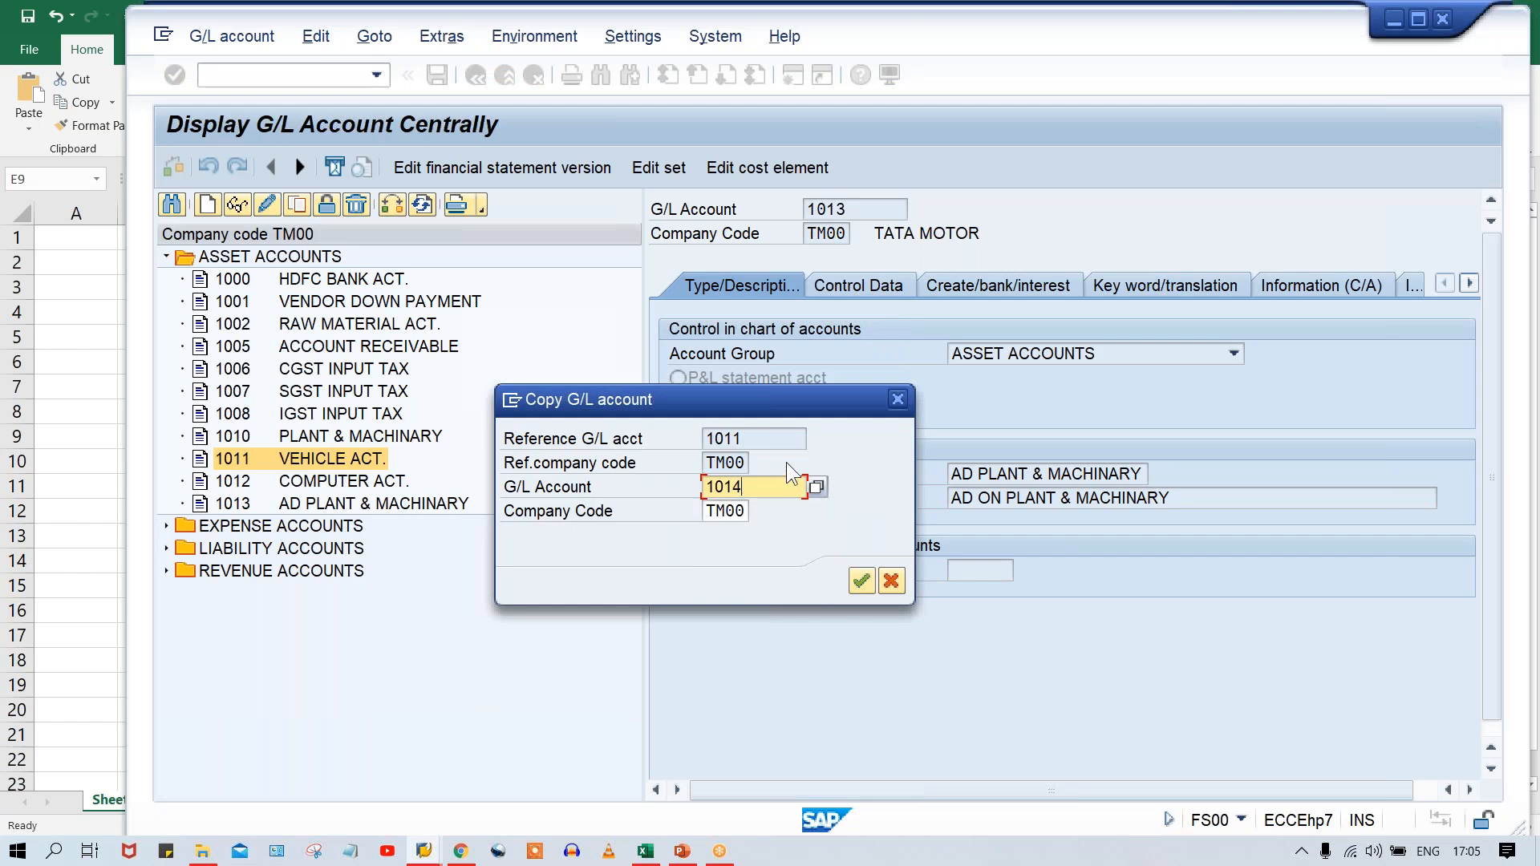
key("Return")
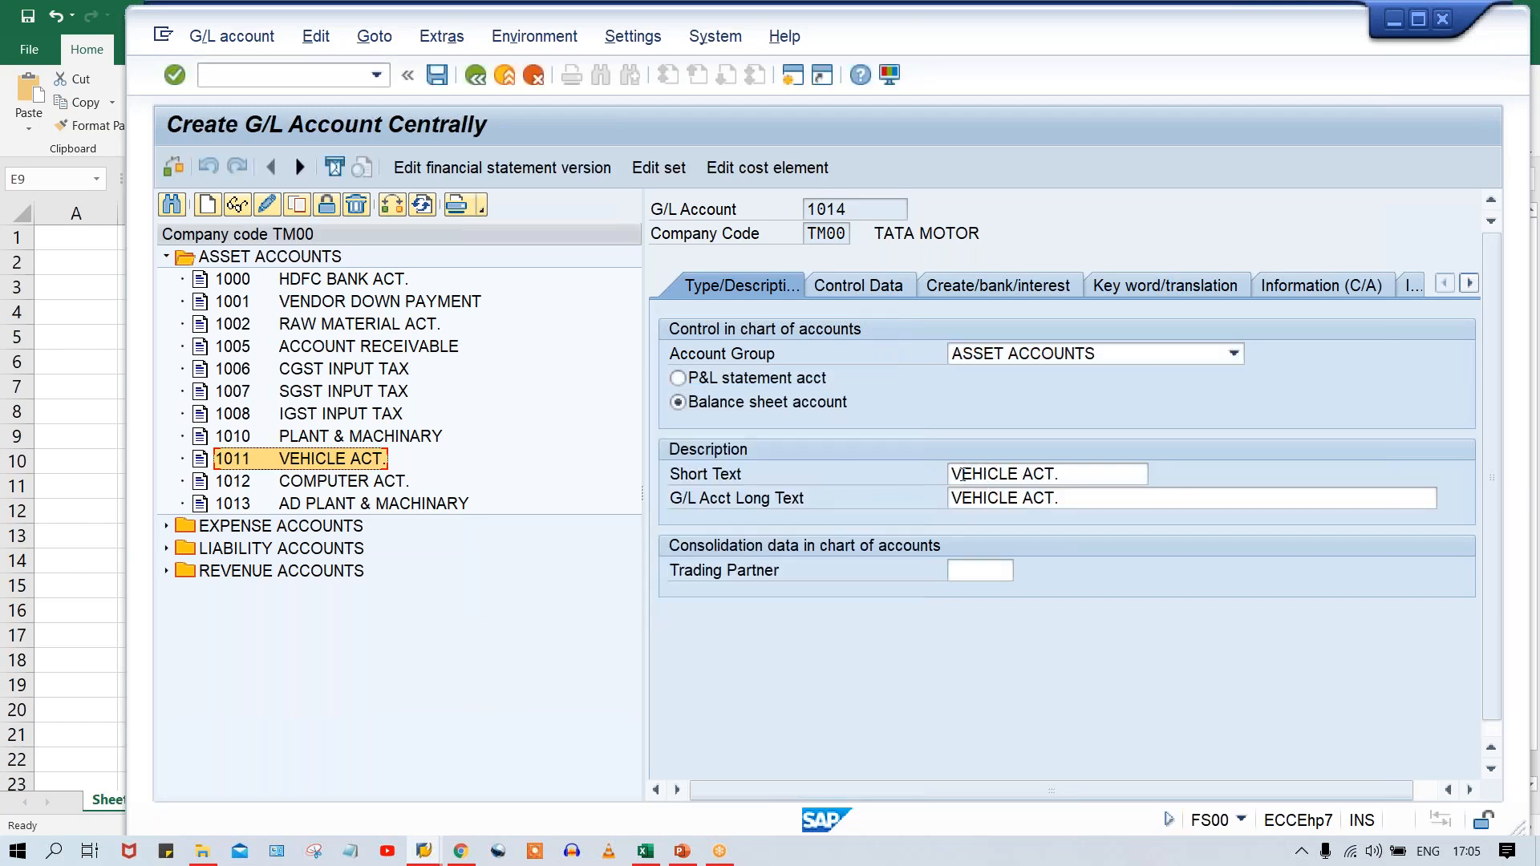
Set account 1014's short and long texts to AD ON VEHICLE ACT. and save it.
left_click(951, 474)
type("AD ")
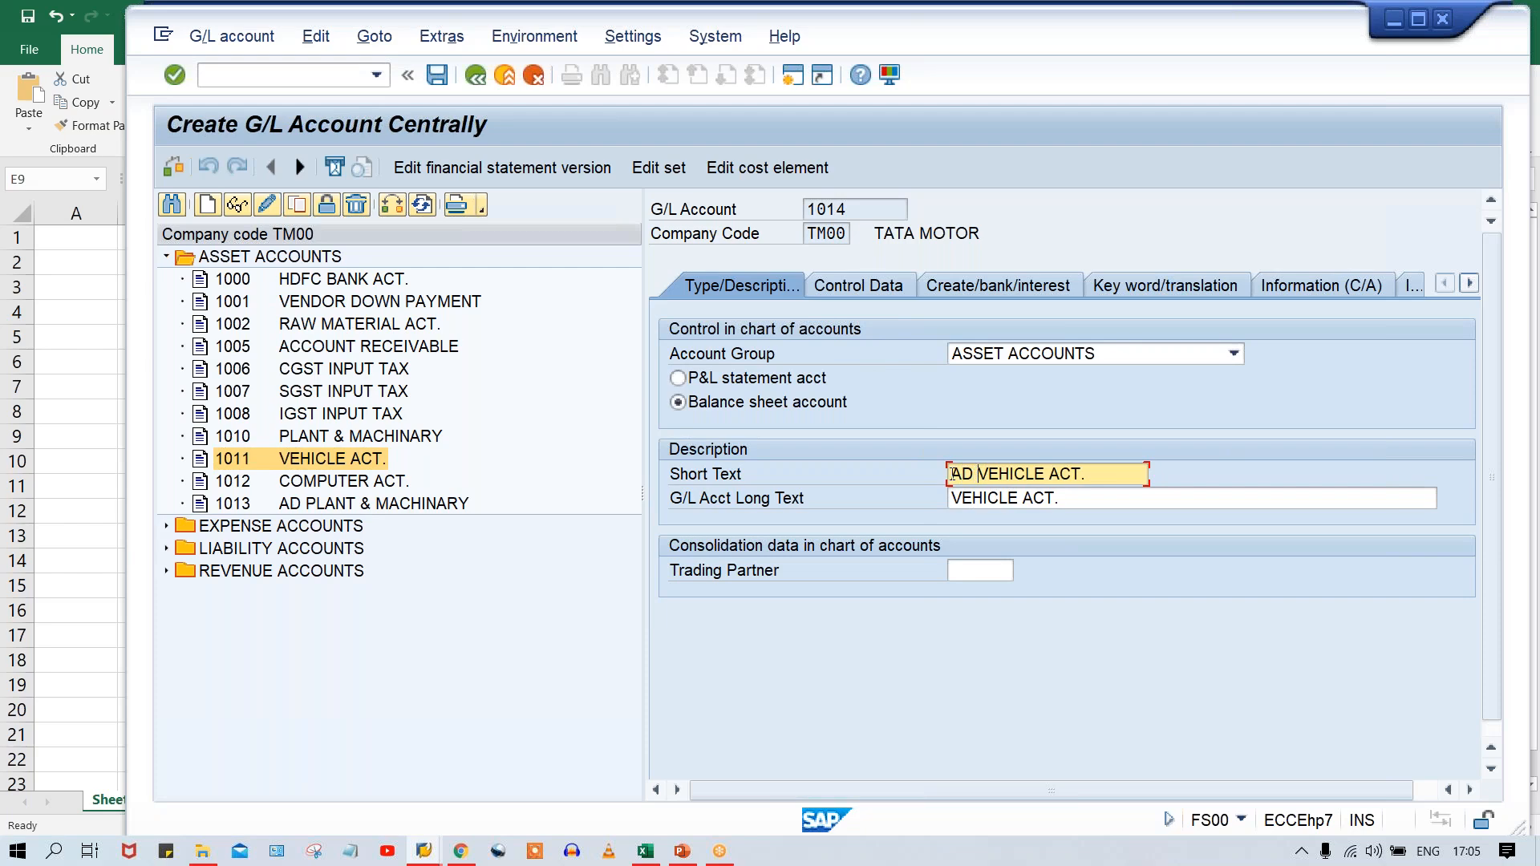
type("ON")
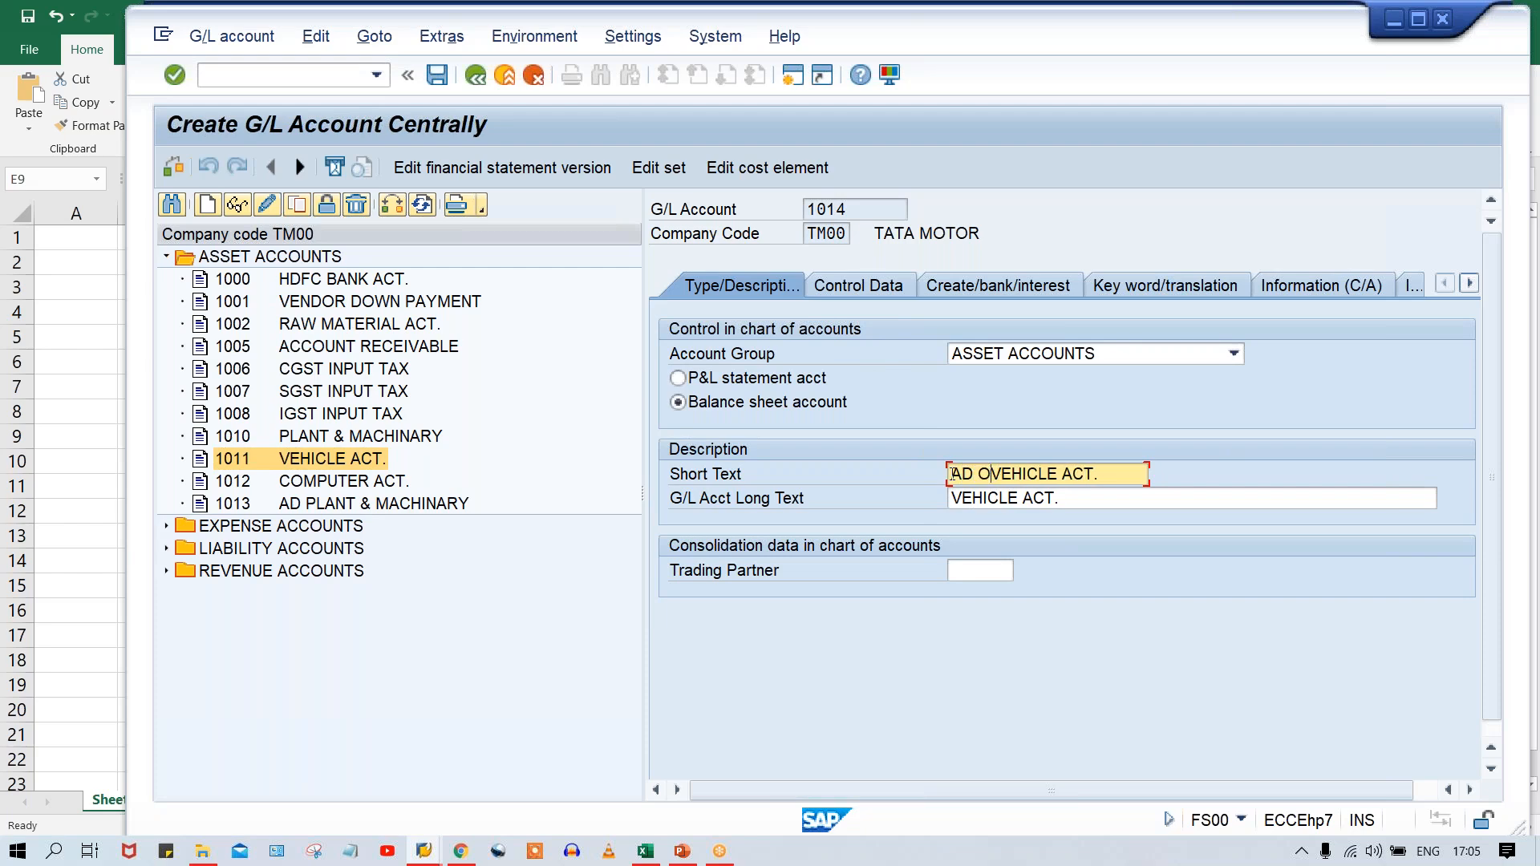
key("ctrl+a")
key("ctrl+c")
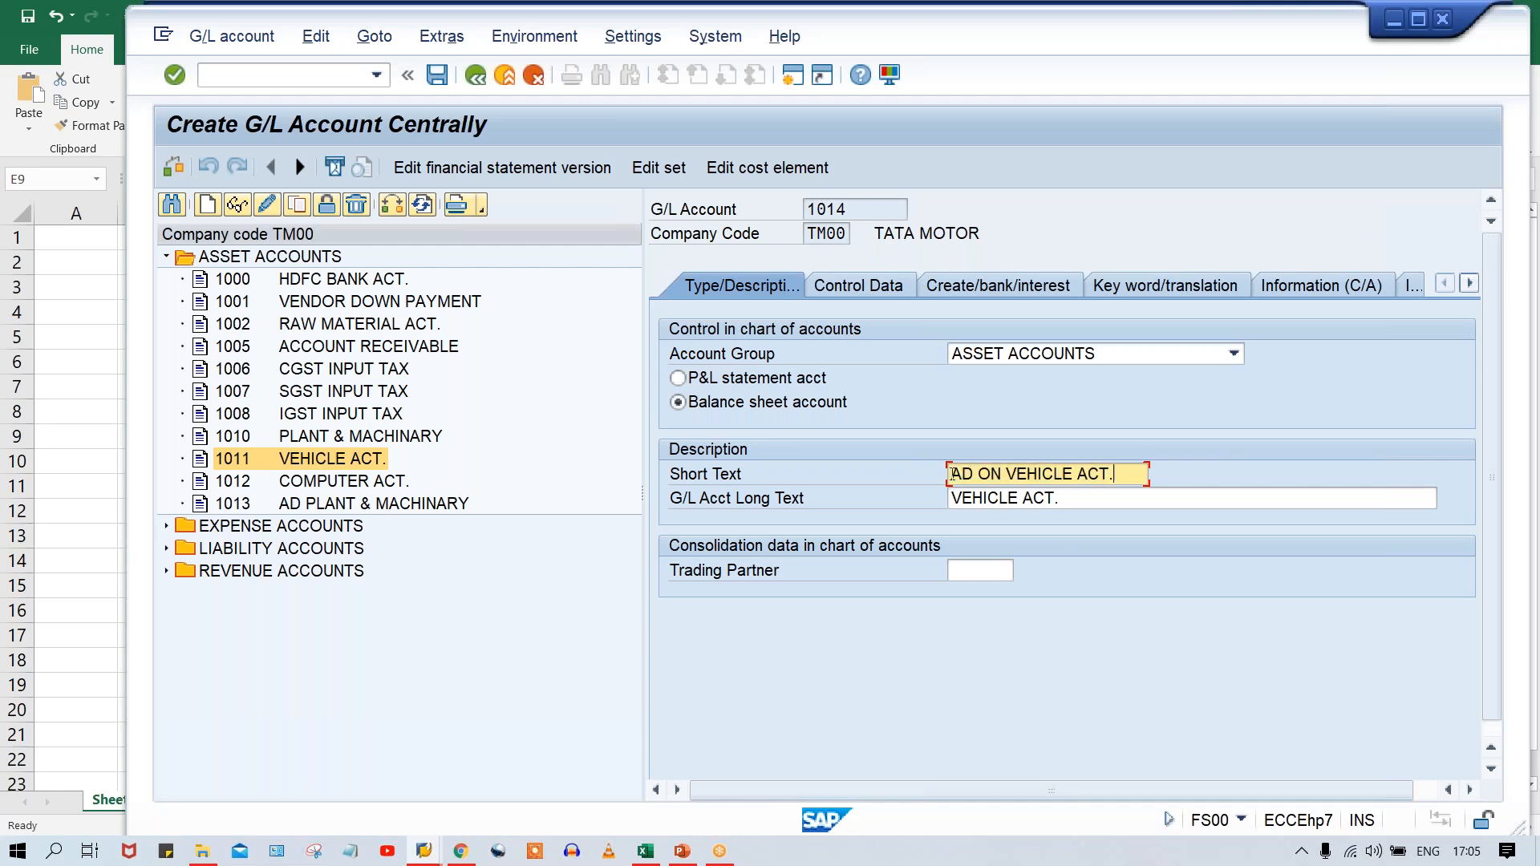
key("Tab")
key("ctrl+v")
key("ctrl+s")
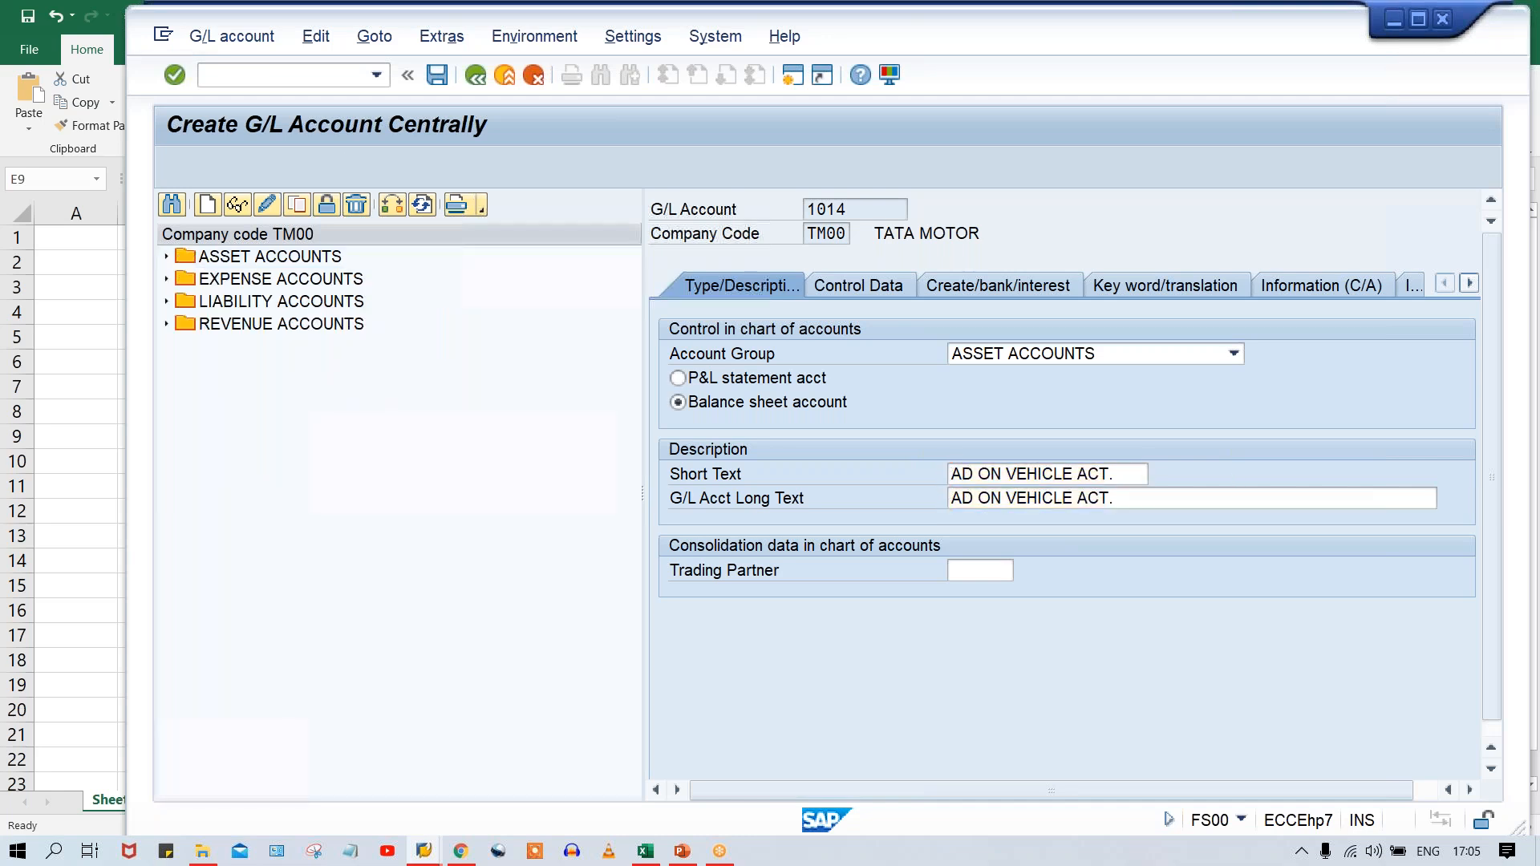
Copy G/L account 1012 COMPUTER ACT. to new account 1015 in company code TM00.
left_click(345, 470)
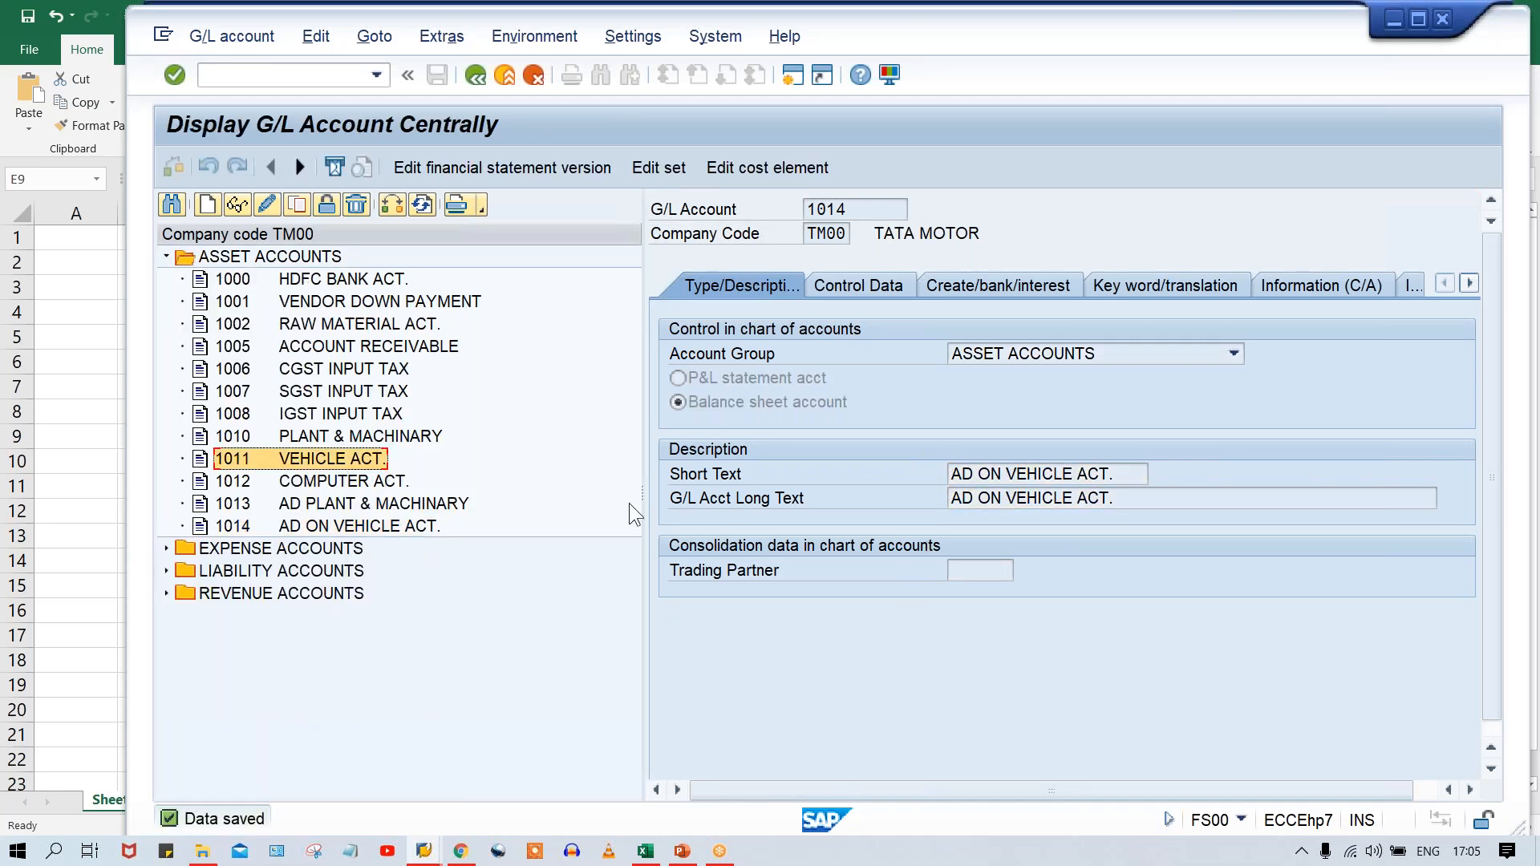
left_click(391, 481)
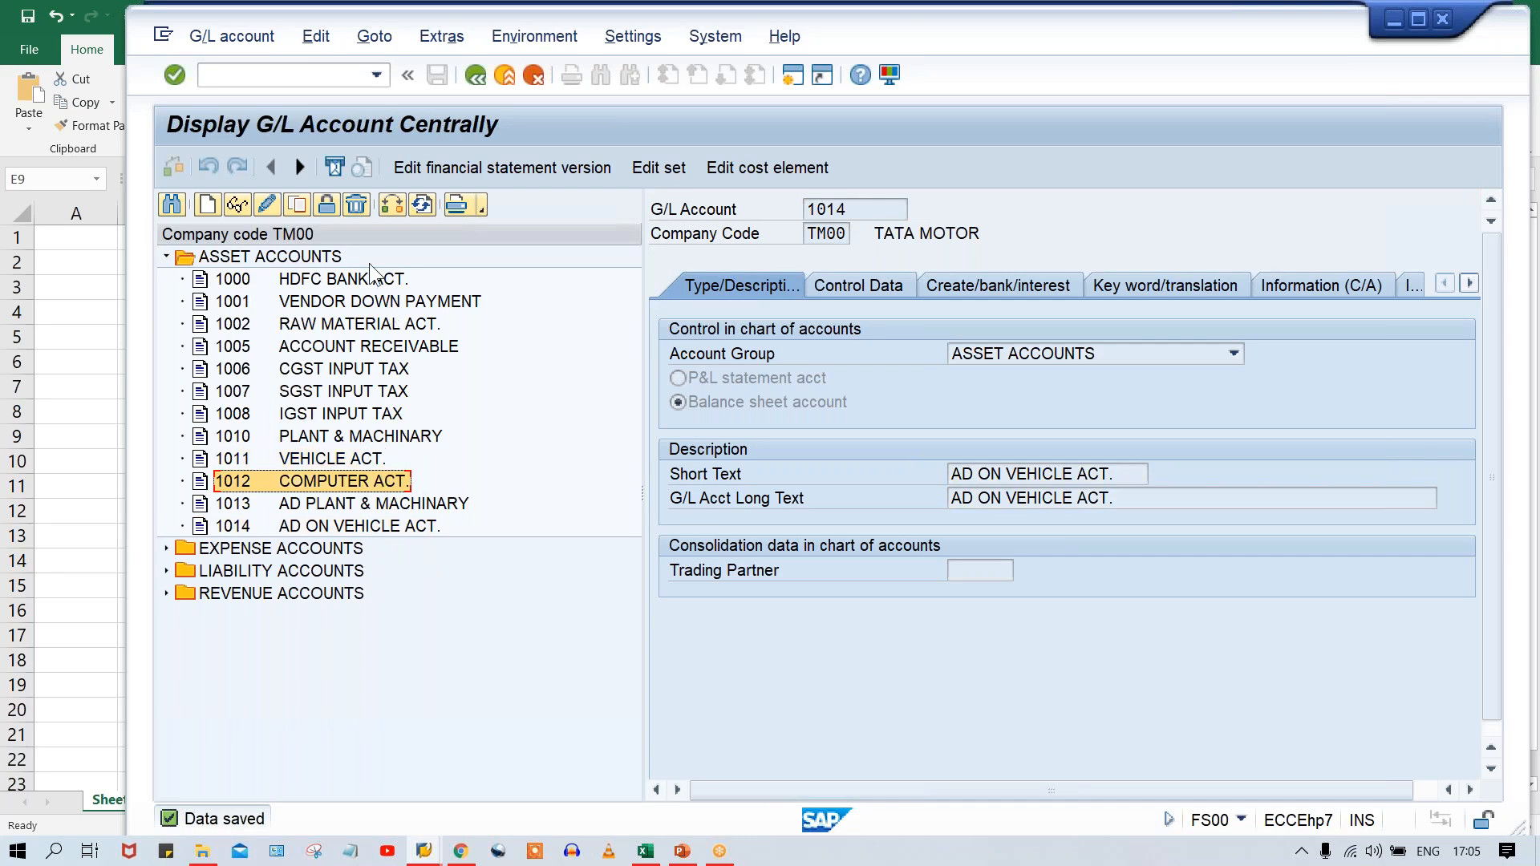
left_click(297, 206)
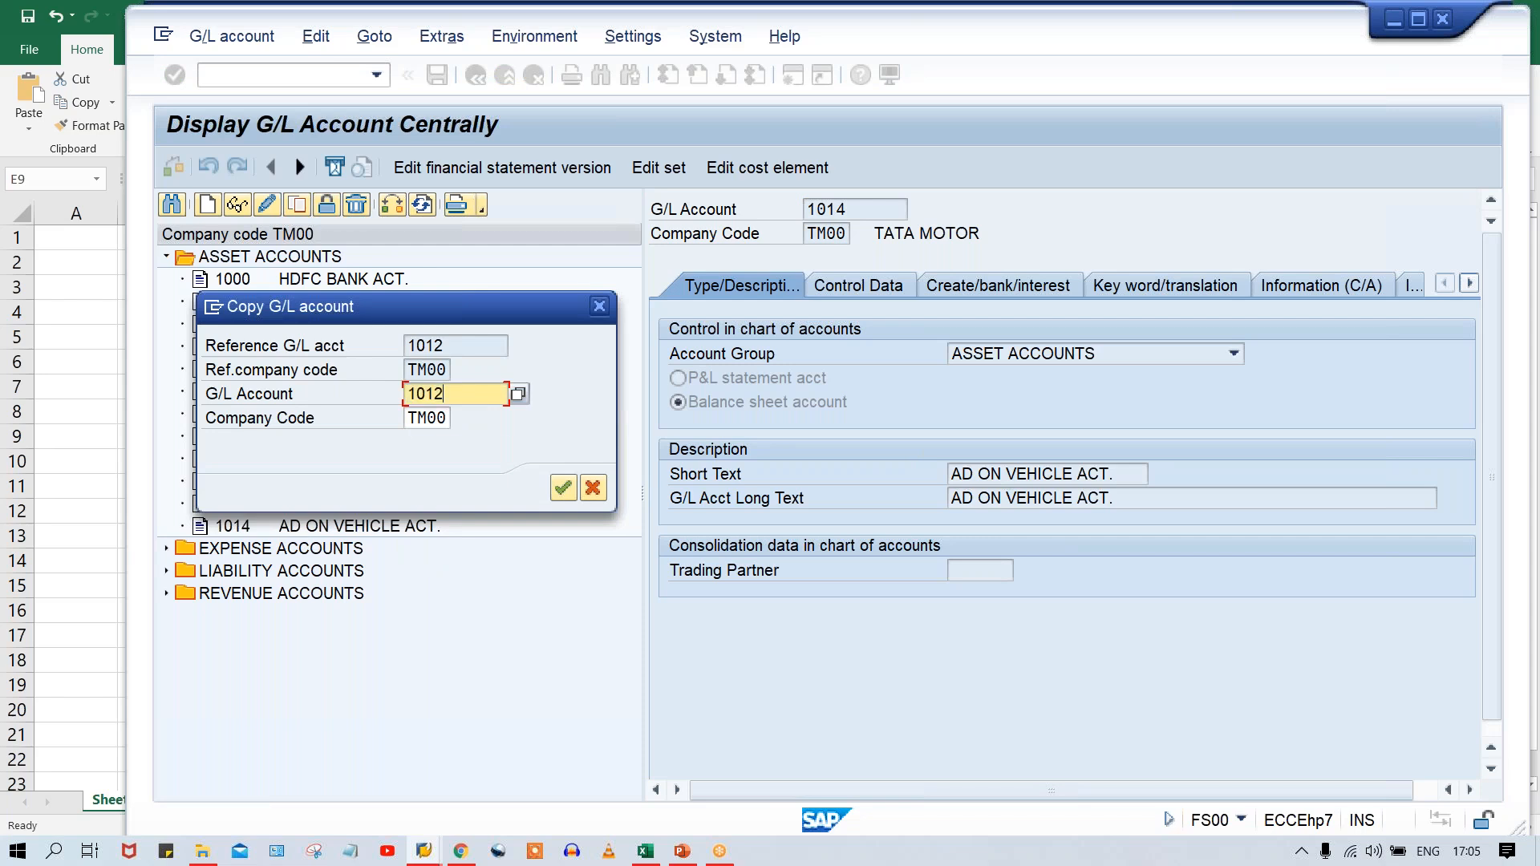
key("BackSpace")
type("5")
key("Return")
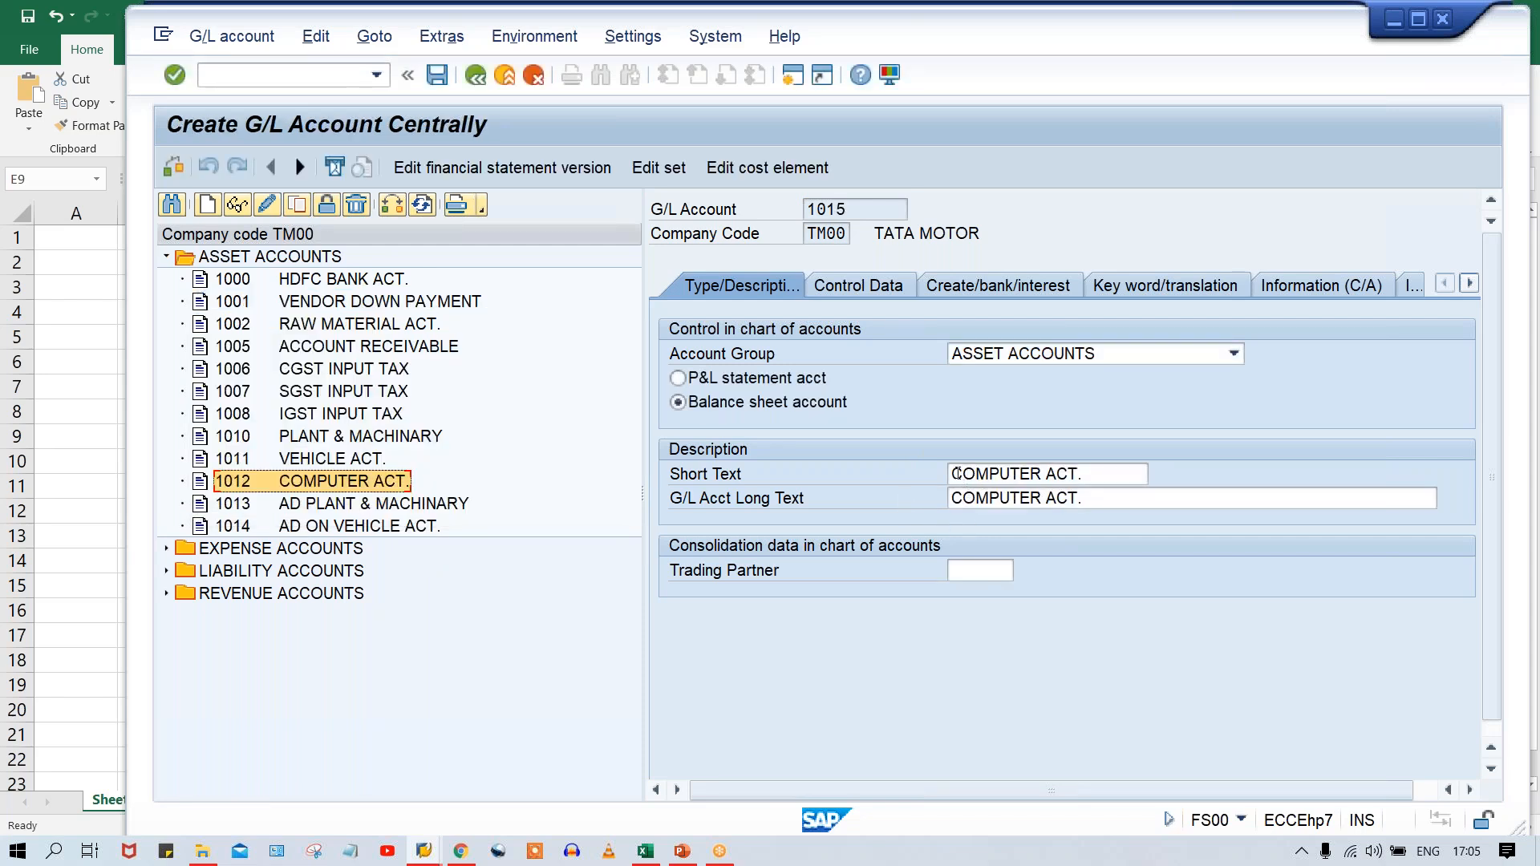
Set account 1015's short and long texts to AD ON COMPUTER ACT. and save it.
left_click(962, 473)
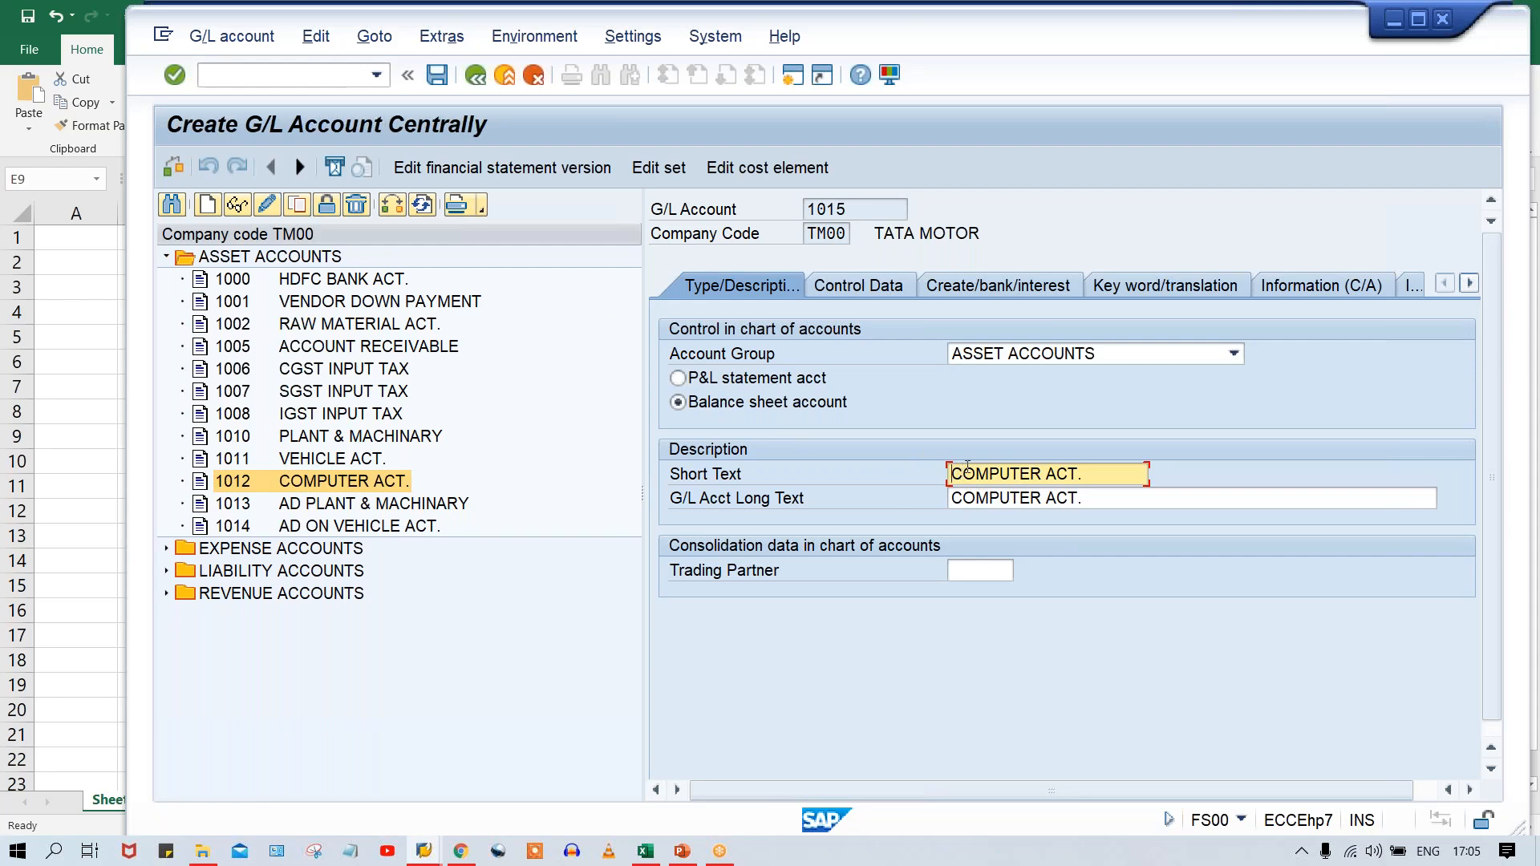
type("AD ")
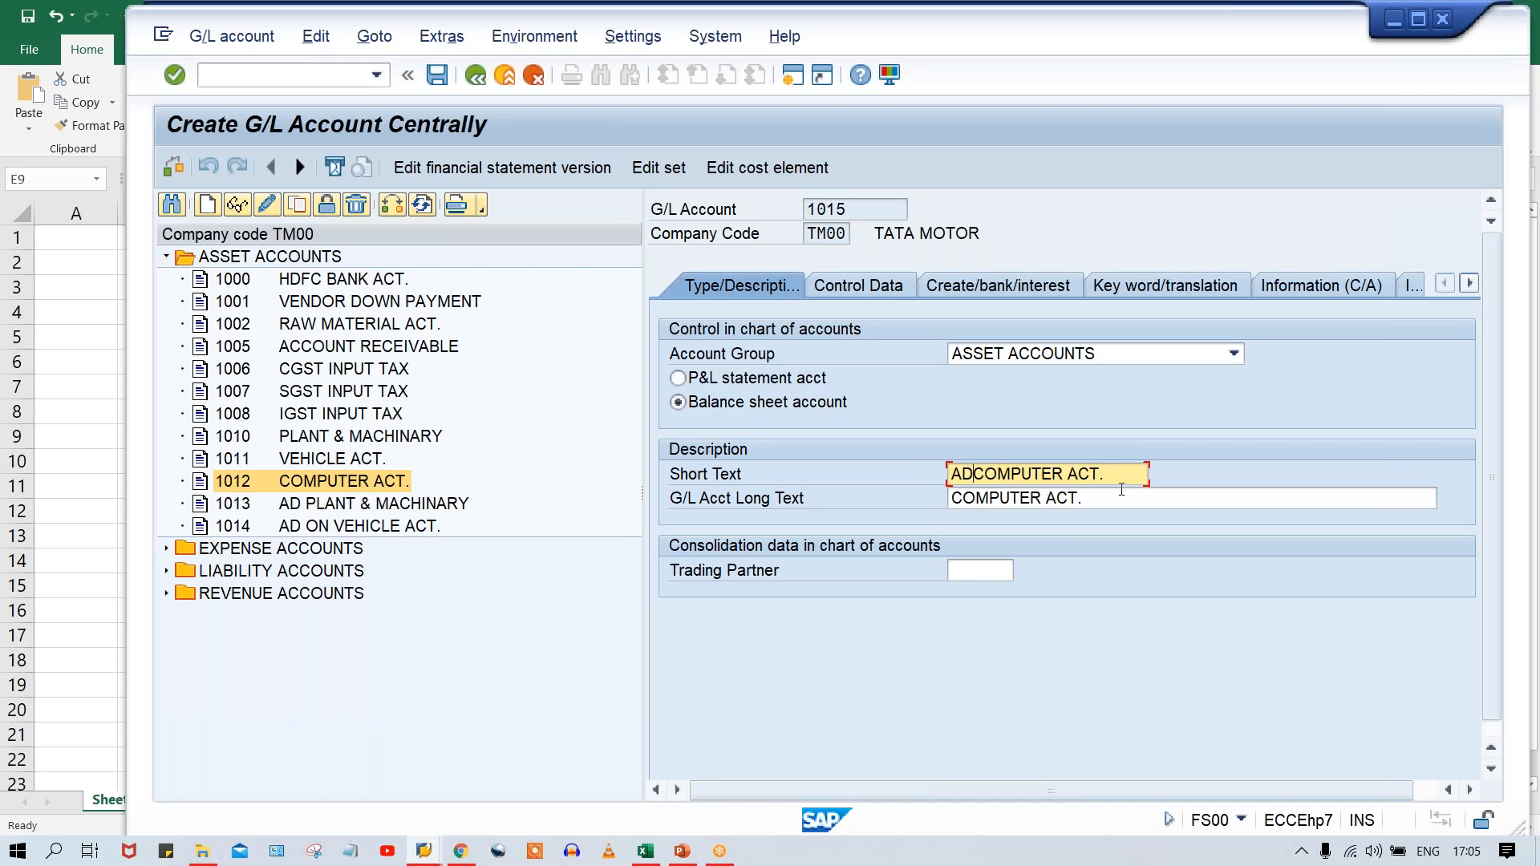
type("ON")
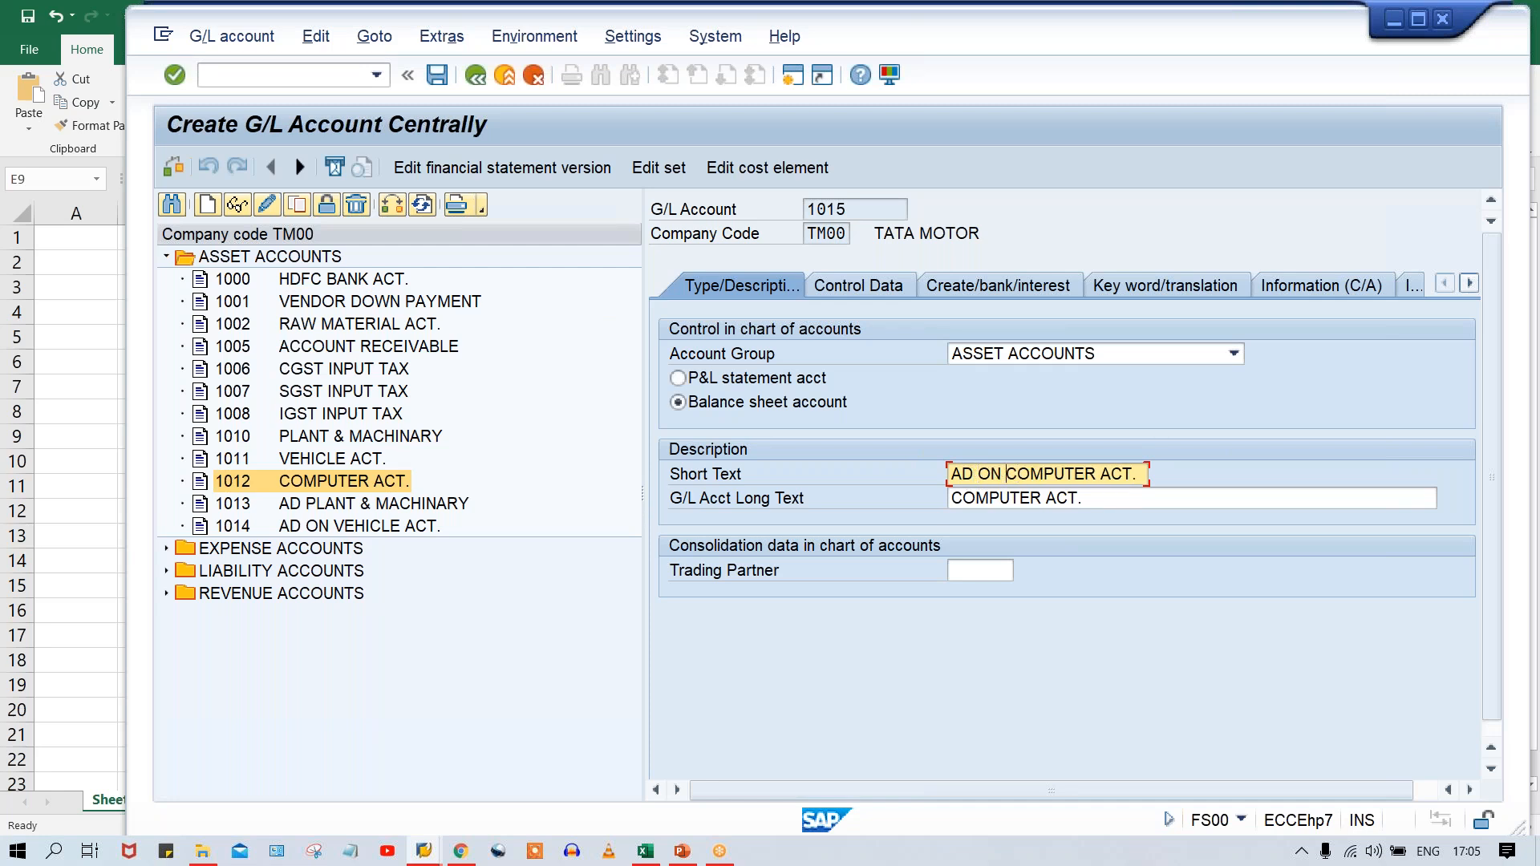
key("Tab")
key("ctrl+v")
key("ctrl+s")
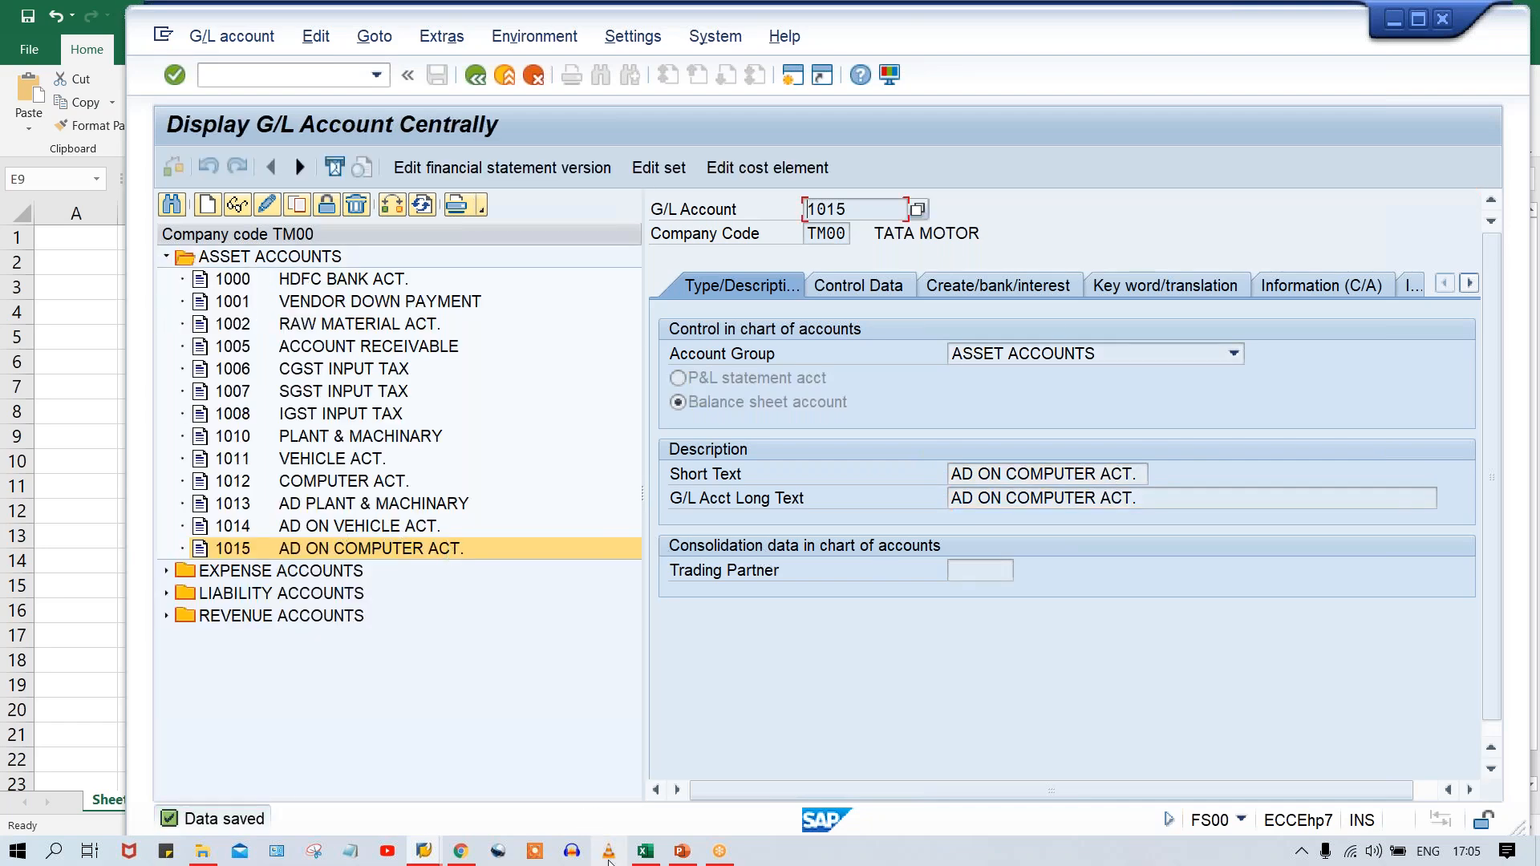
Switch to the Class workbook in Excel and enter the row label AD in E9 below MAIN RECON.
mouse_move(645, 852)
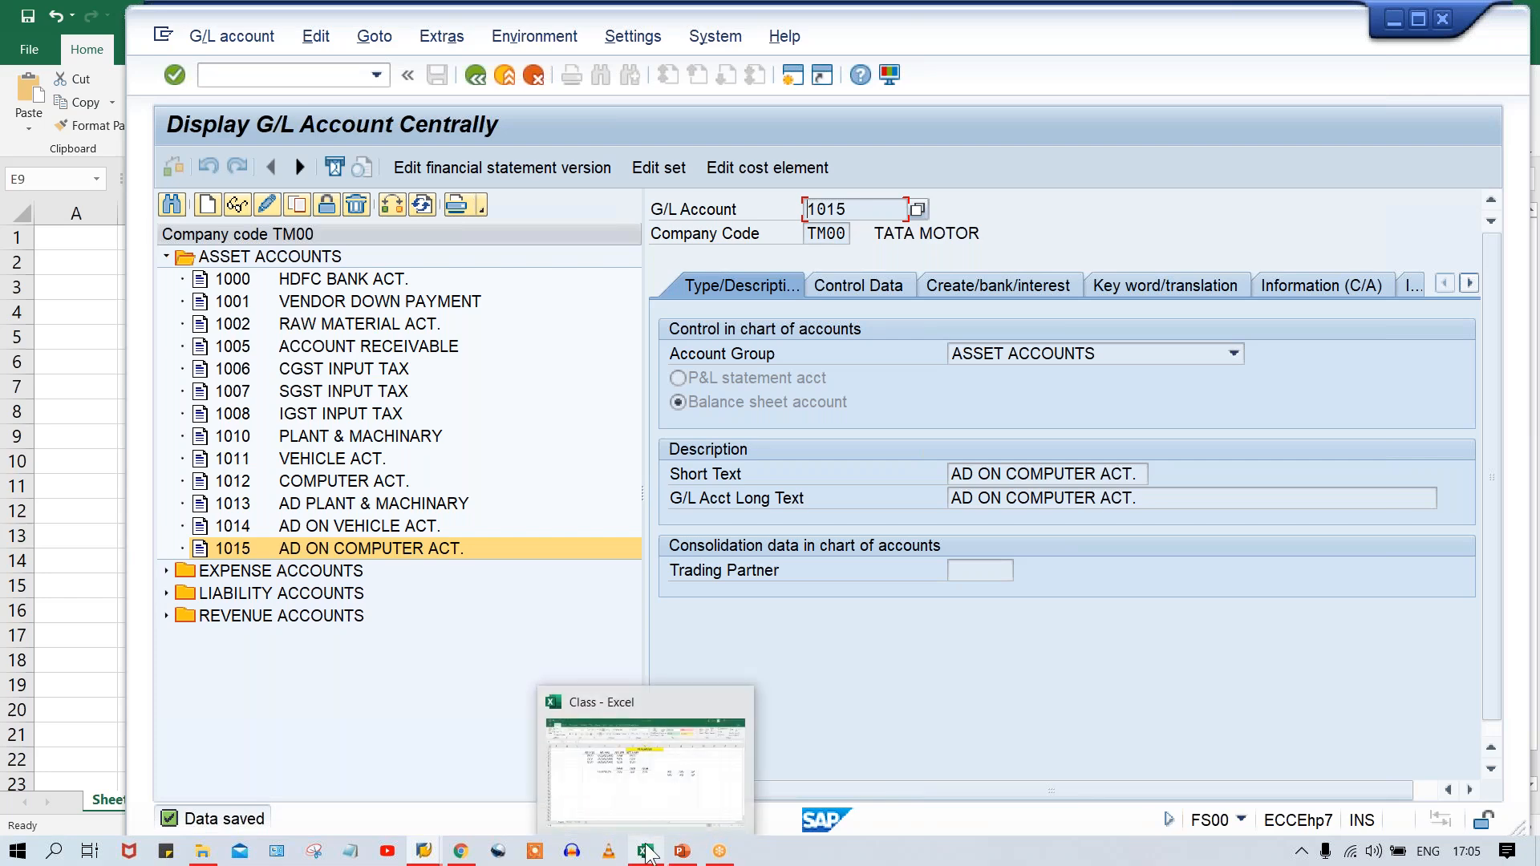
left_click(647, 782)
type("AD")
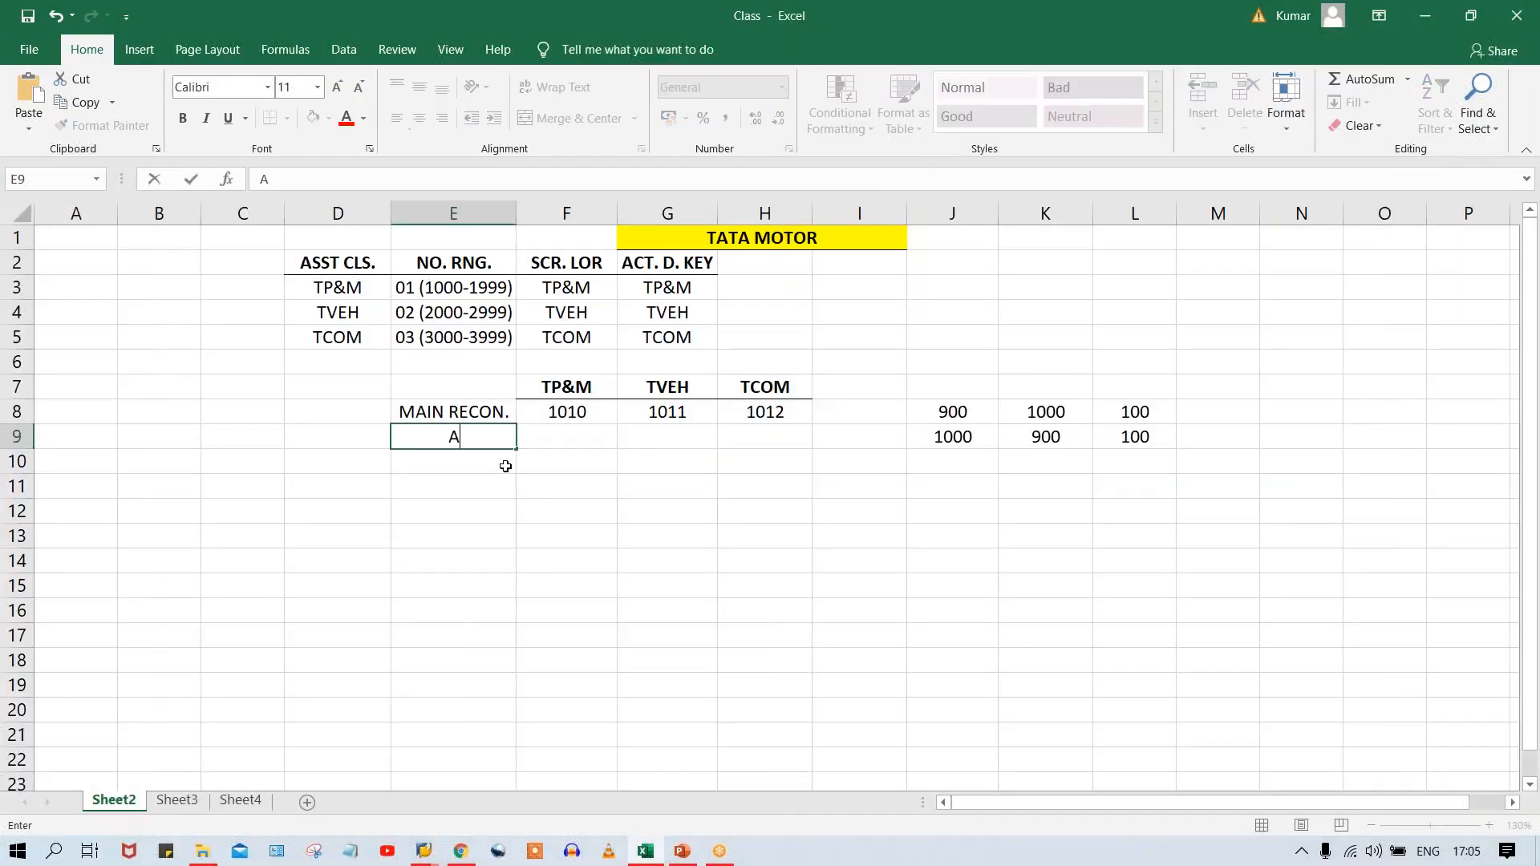
left_click(587, 436)
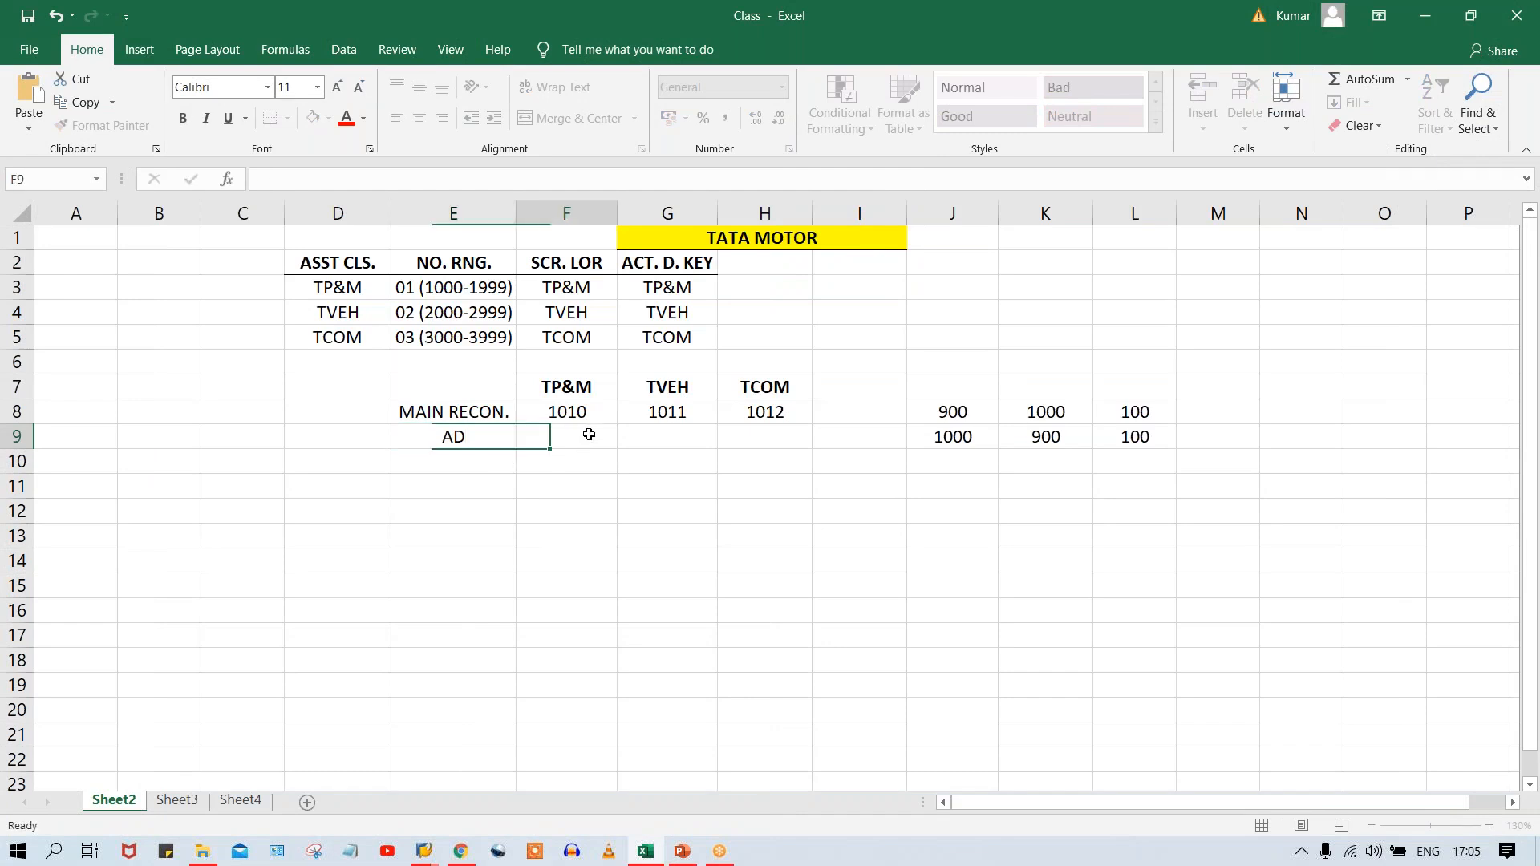
left_click(658, 435)
left_click(527, 437)
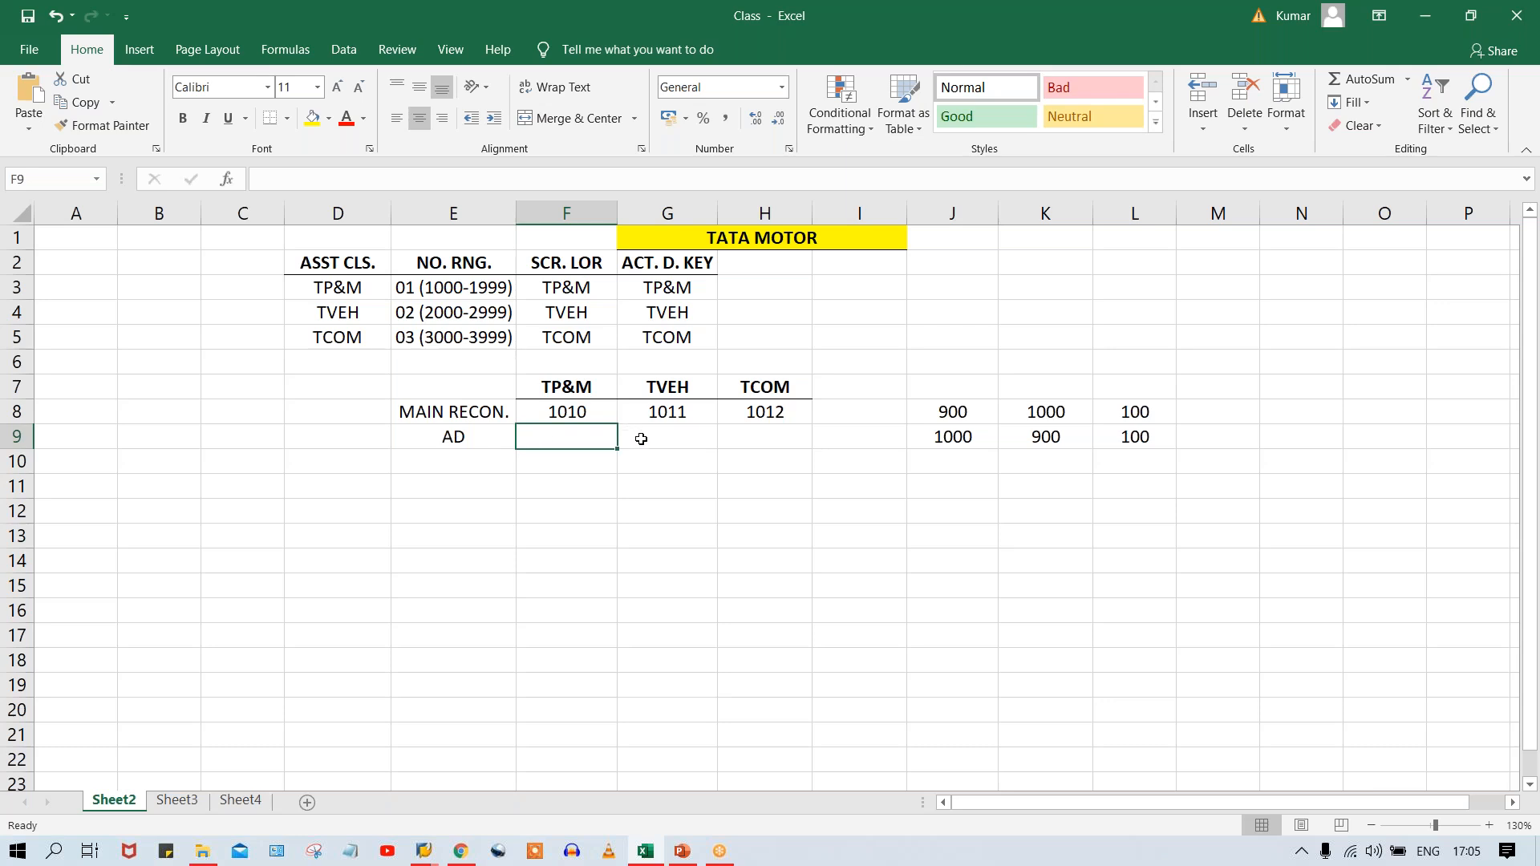
Clear the example amounts in J8:L9.
left_click_drag(991, 393, 1120, 481)
key("Delete")
left_click(550, 440)
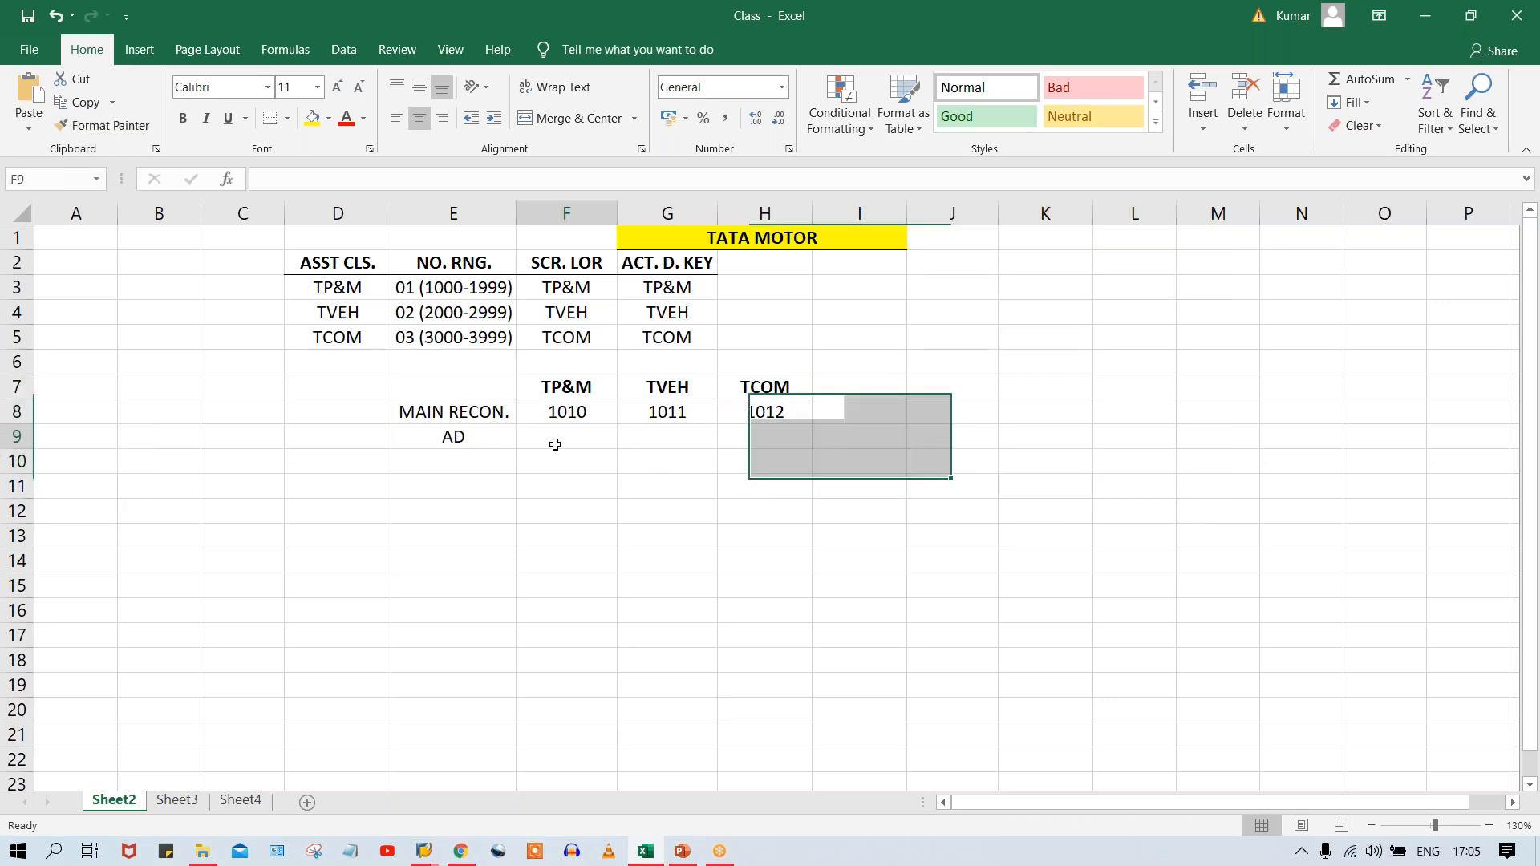
Enter the accumulated-depreciation accounts 1013, 1014 and 1015 in F9:H9 under TP&M, TVEH and TCOM.
left_click(663, 427)
left_click(766, 437)
left_click(571, 434)
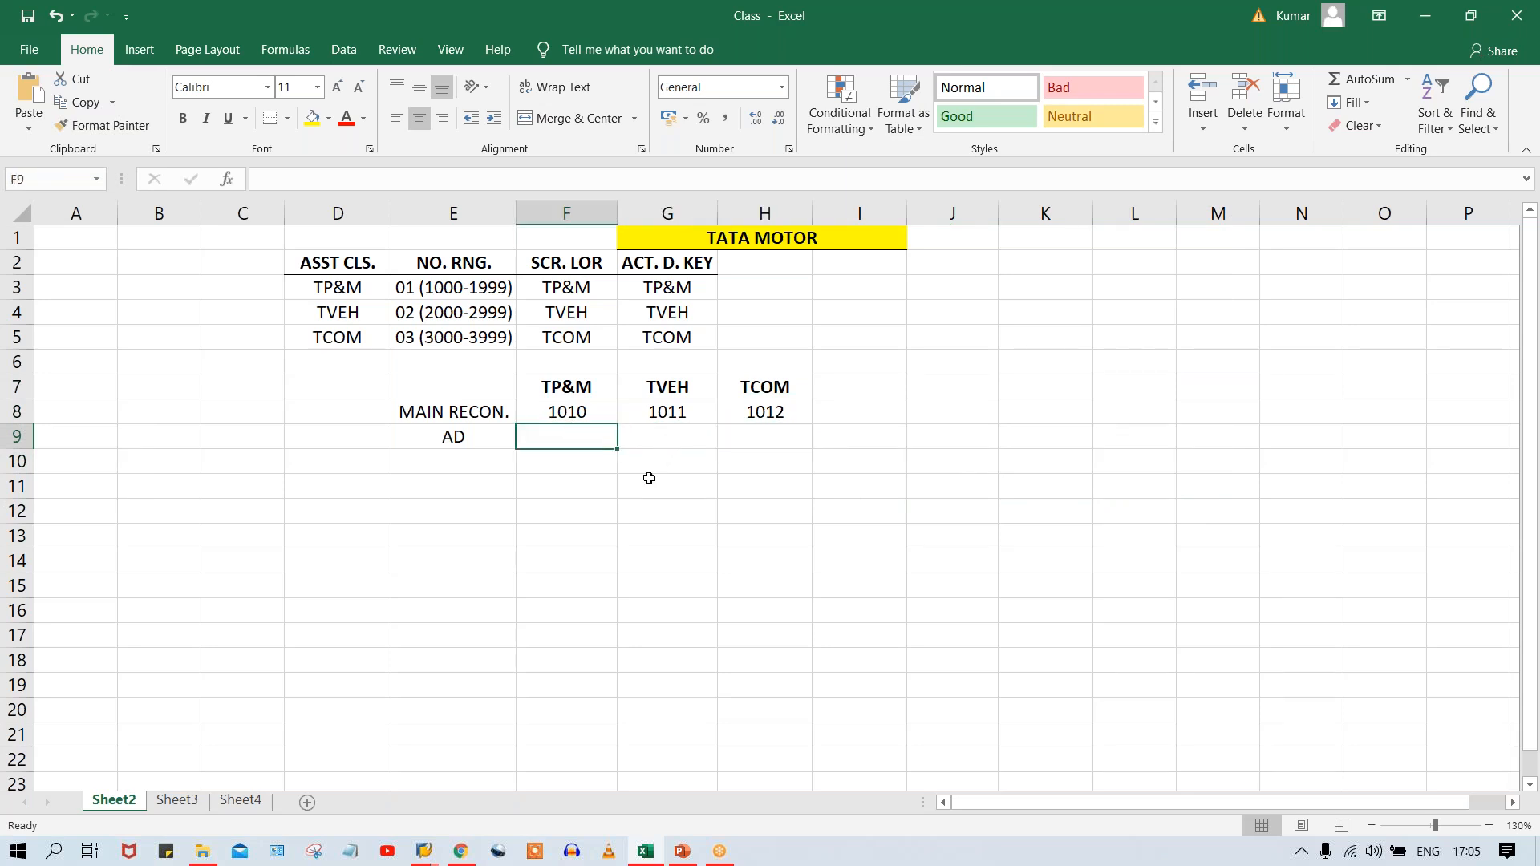
type("1")
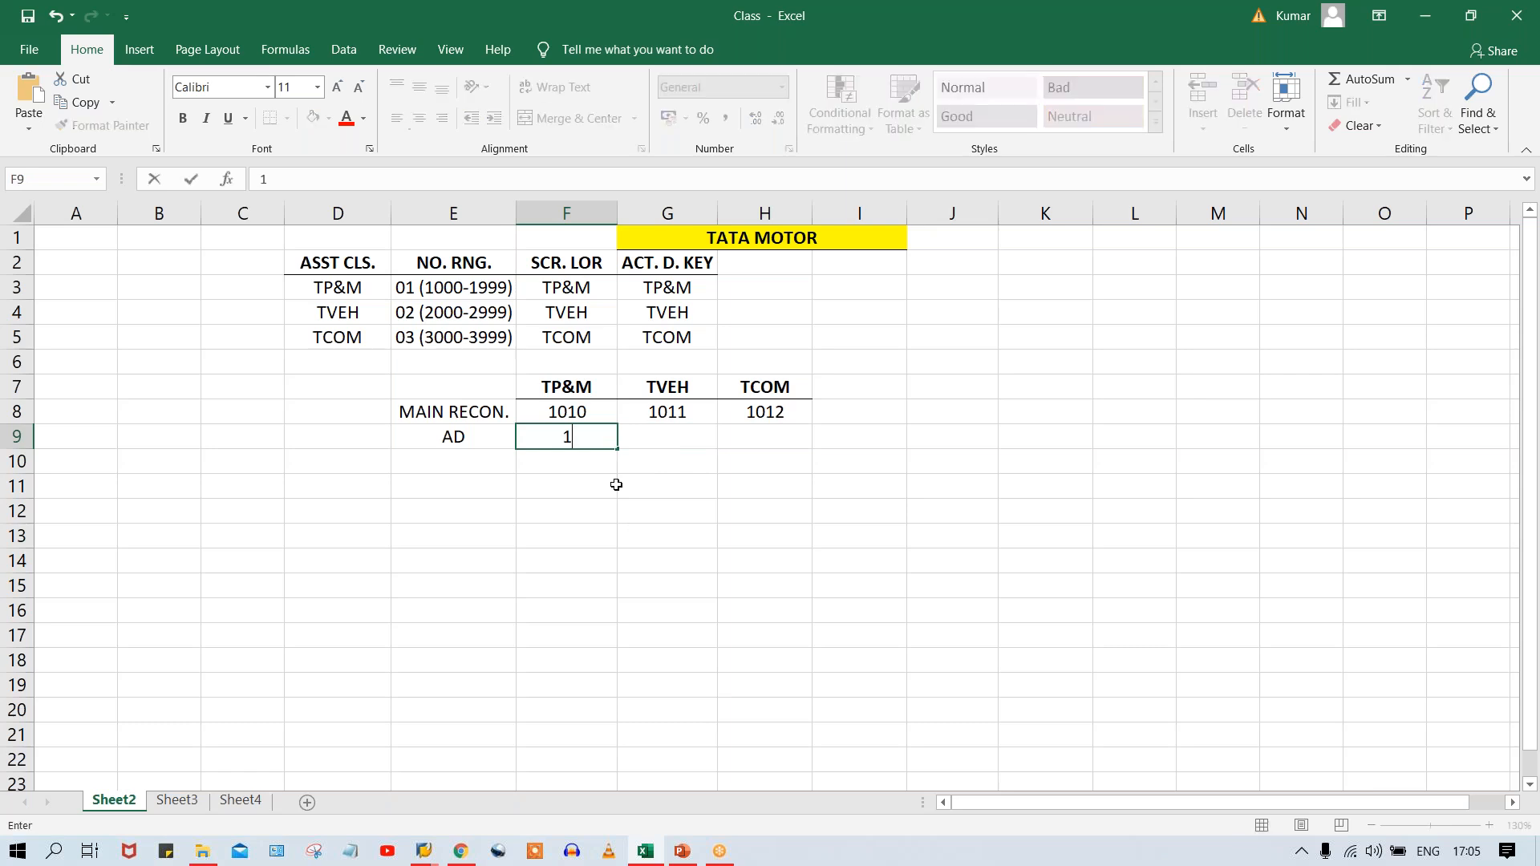
type("013")
key("Tab")
type("10")
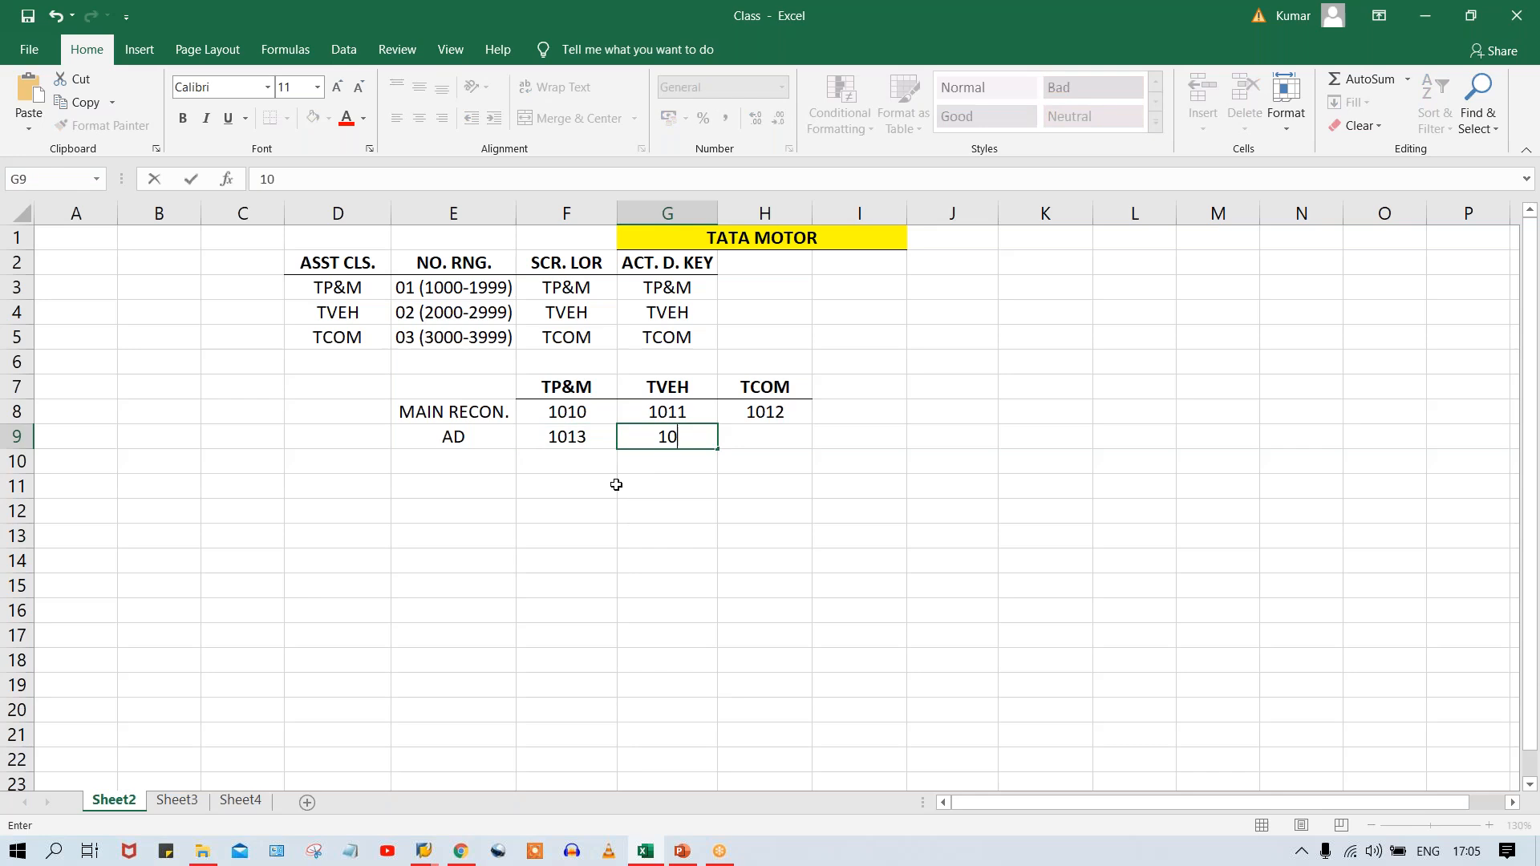
type("4")
type("14")
key("Tab")
type("10")
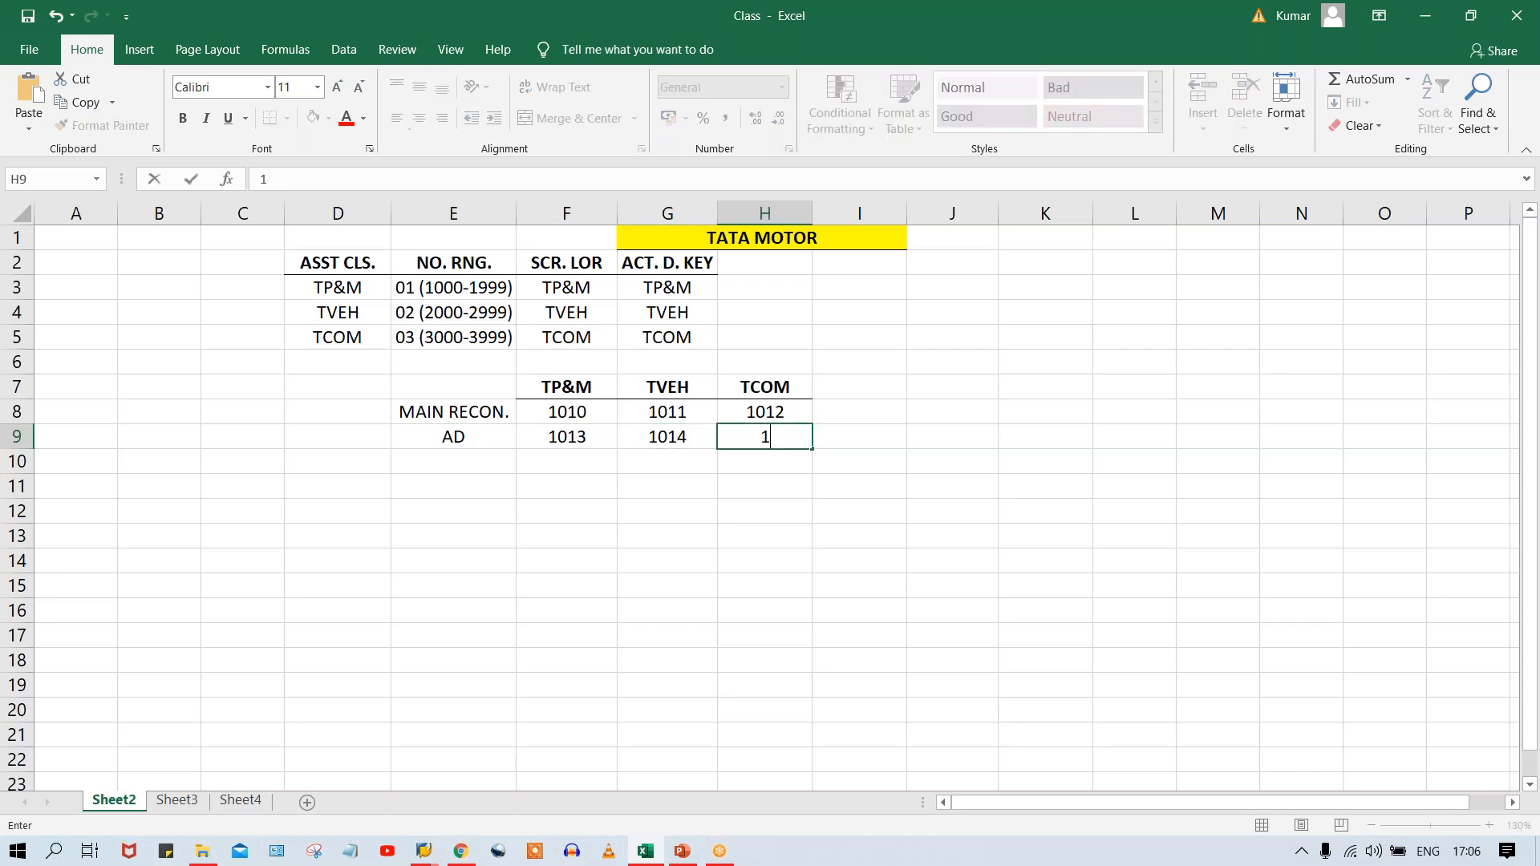
type("15")
key("Return")
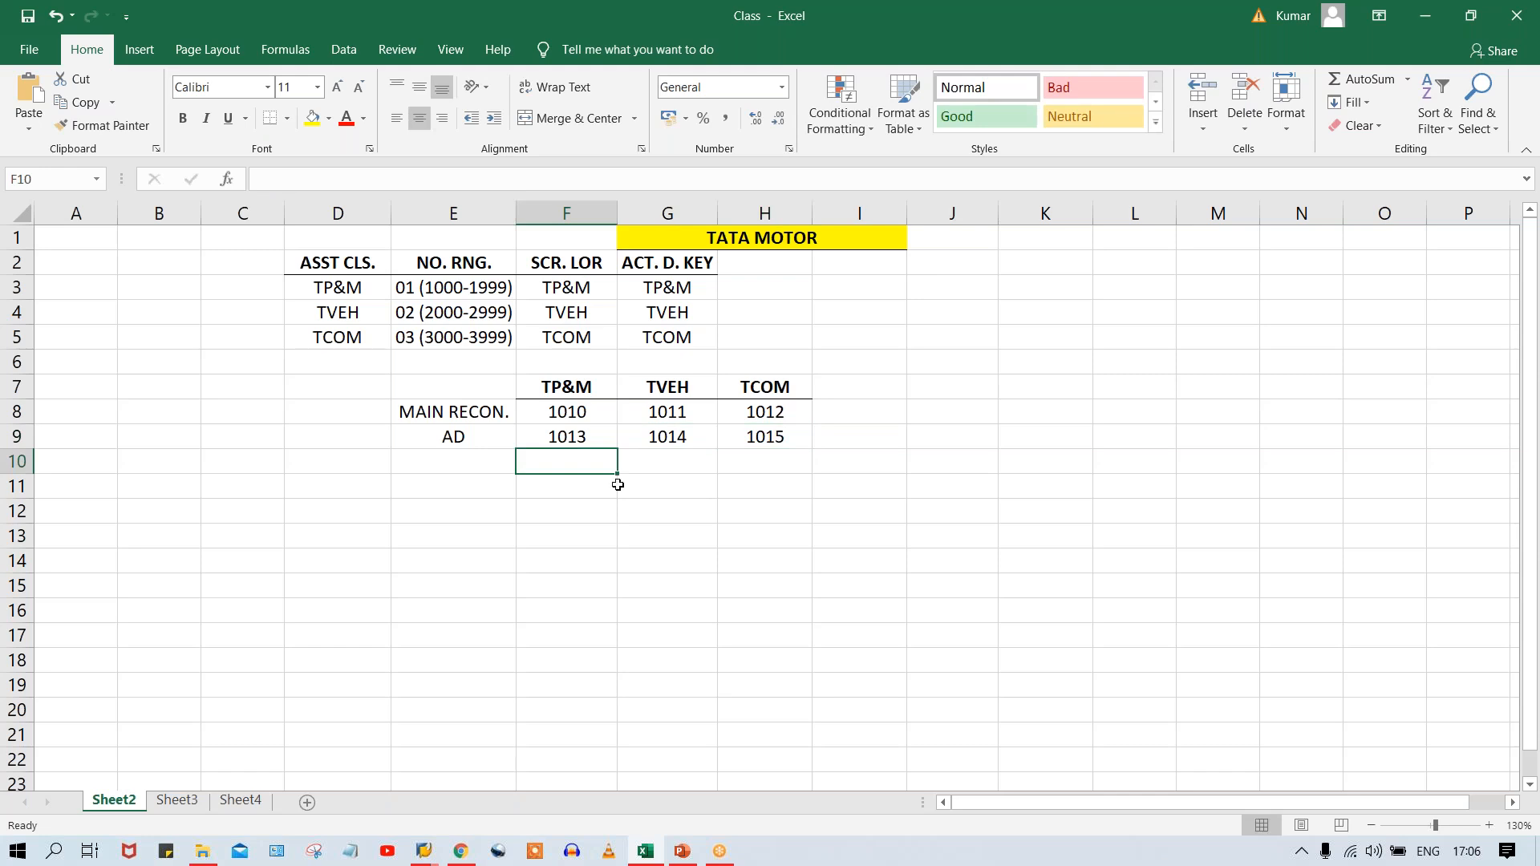
Enter the row label DEP. in E10 below AD.
left_click(457, 463)
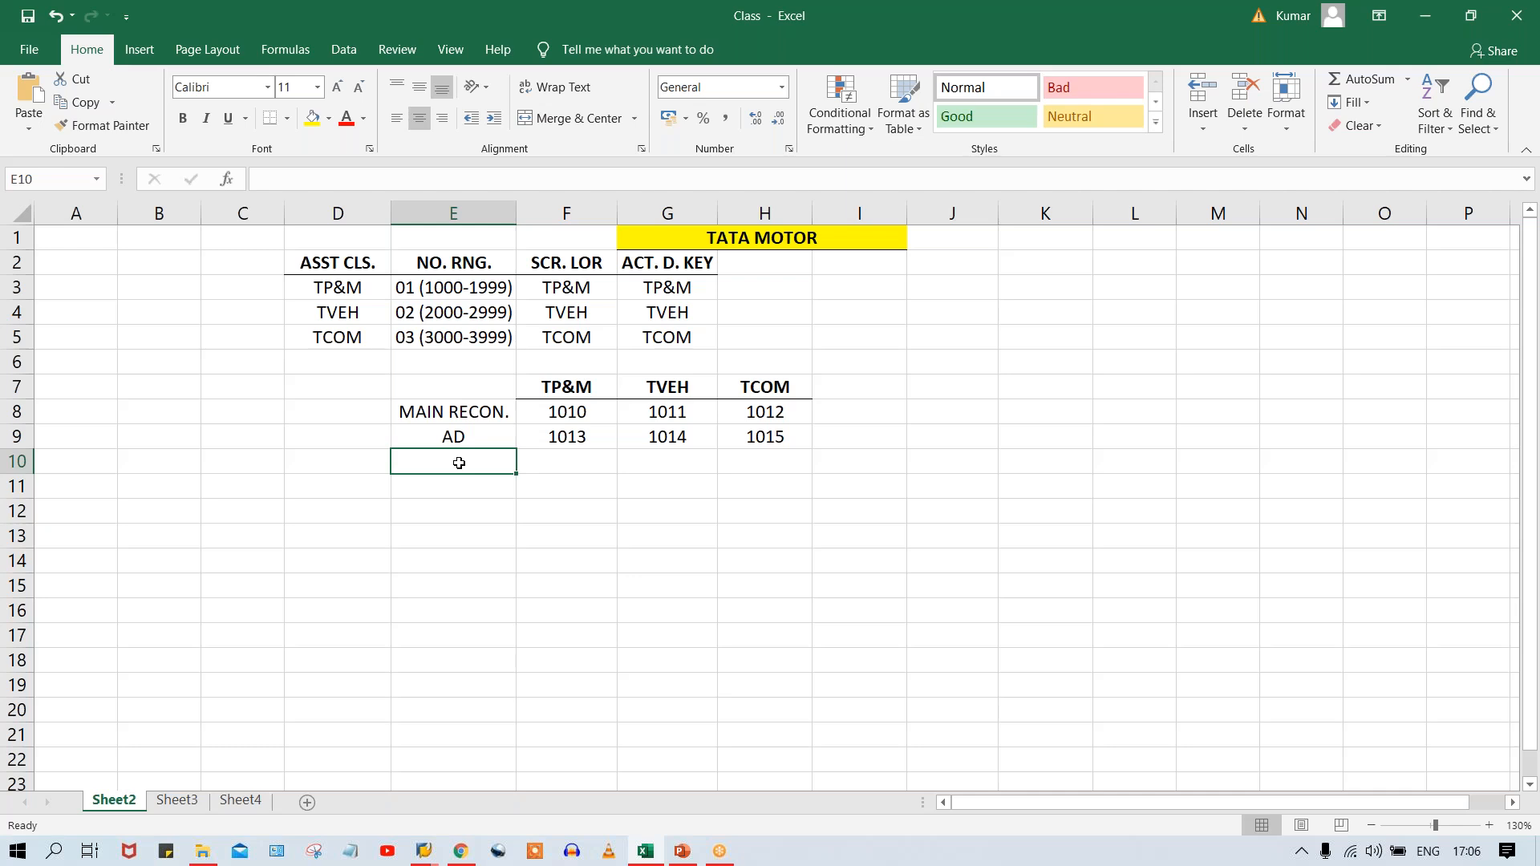
type("DEP.")
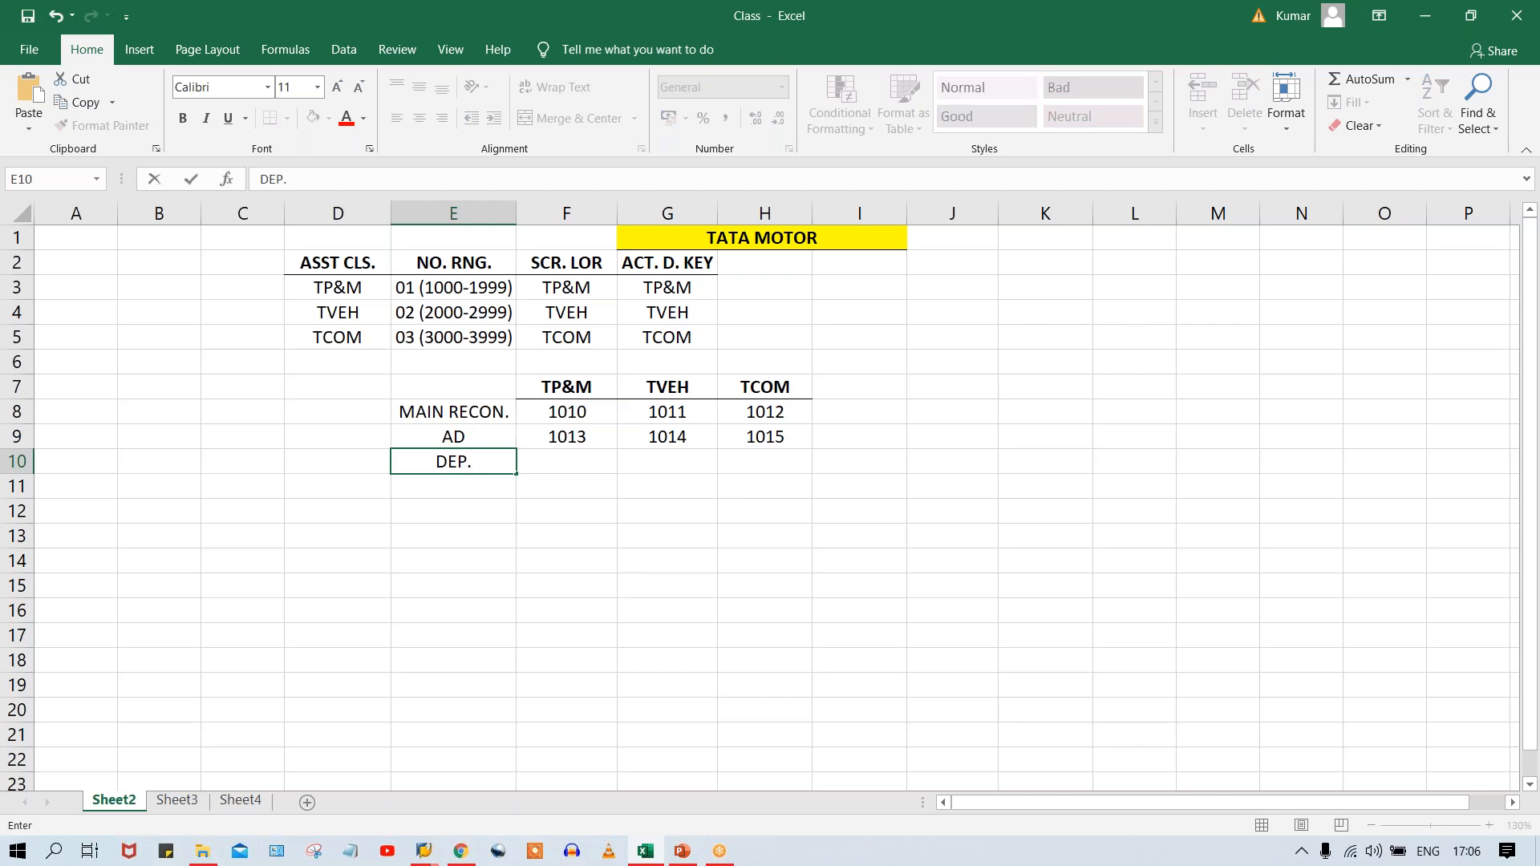
key("Tab")
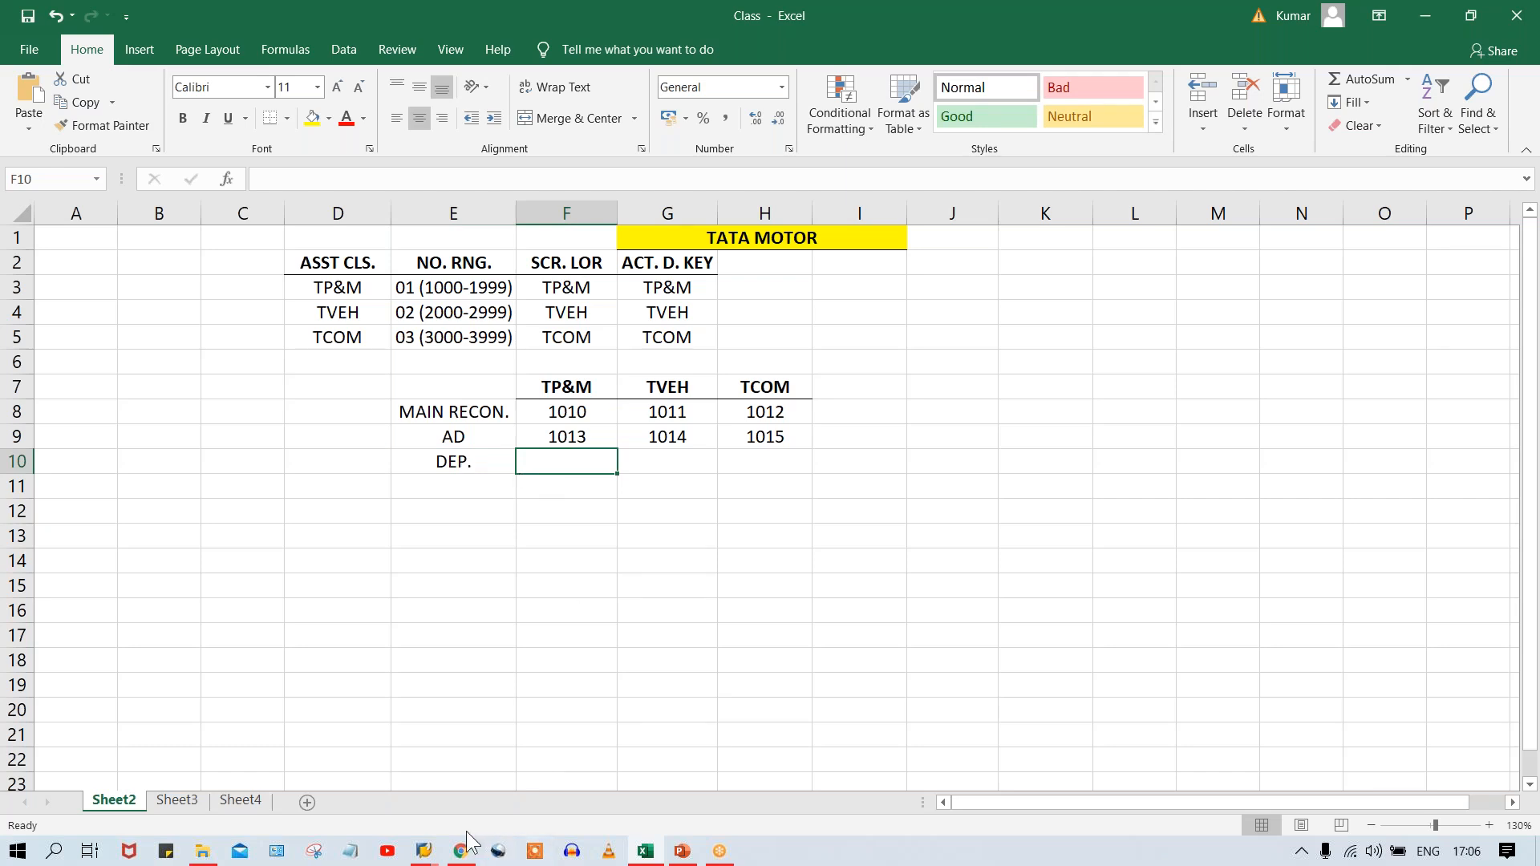
Switch to the SAP G/L account window and copy expense account 4000 RENT ACT. to new account 4001 in company code TM00.
mouse_move(425, 856)
left_click(562, 802)
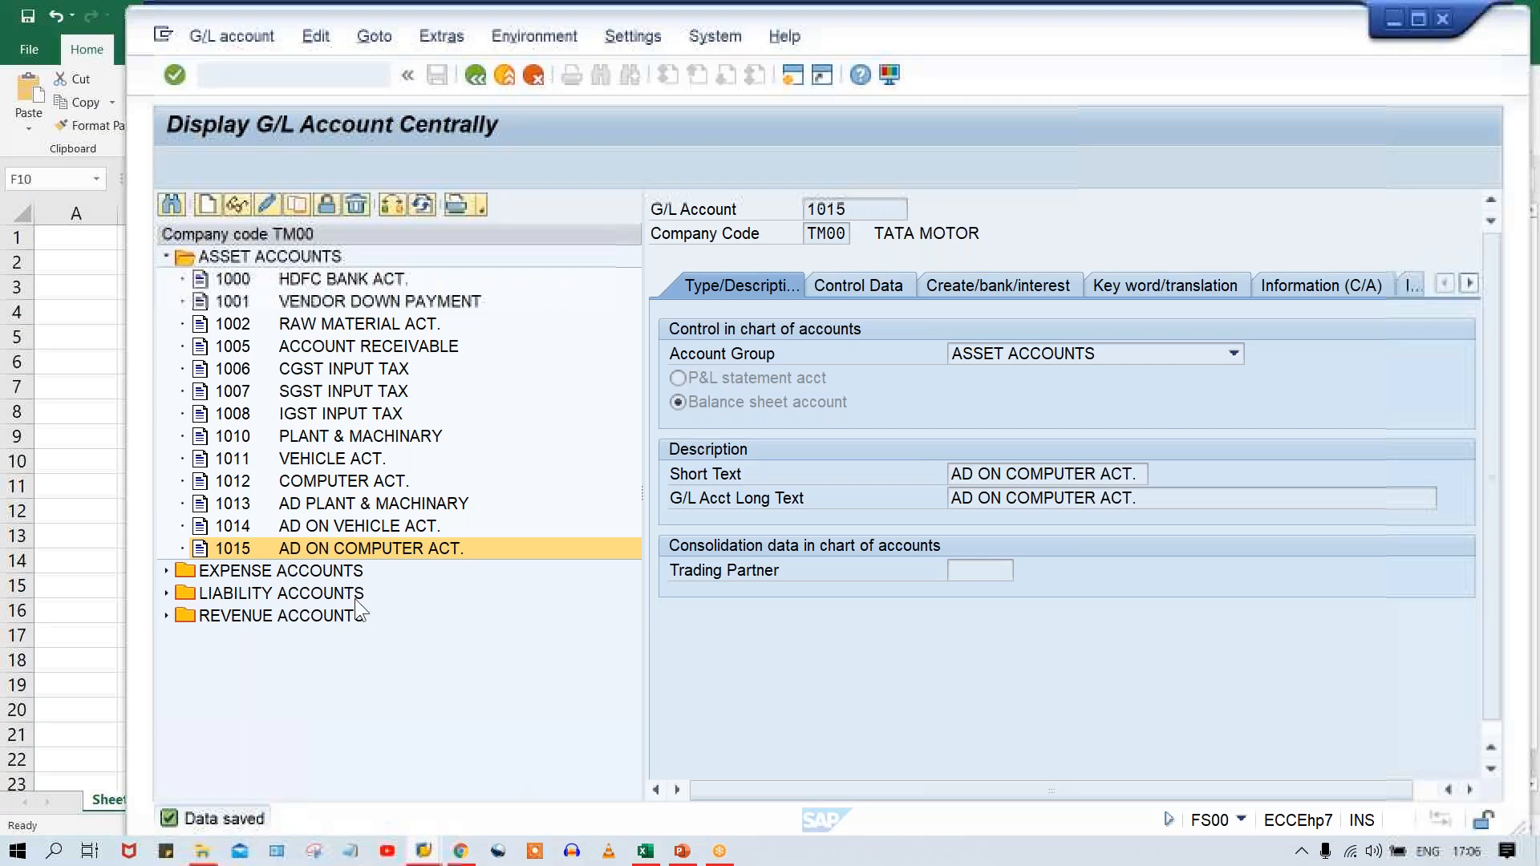
double_click(299, 574)
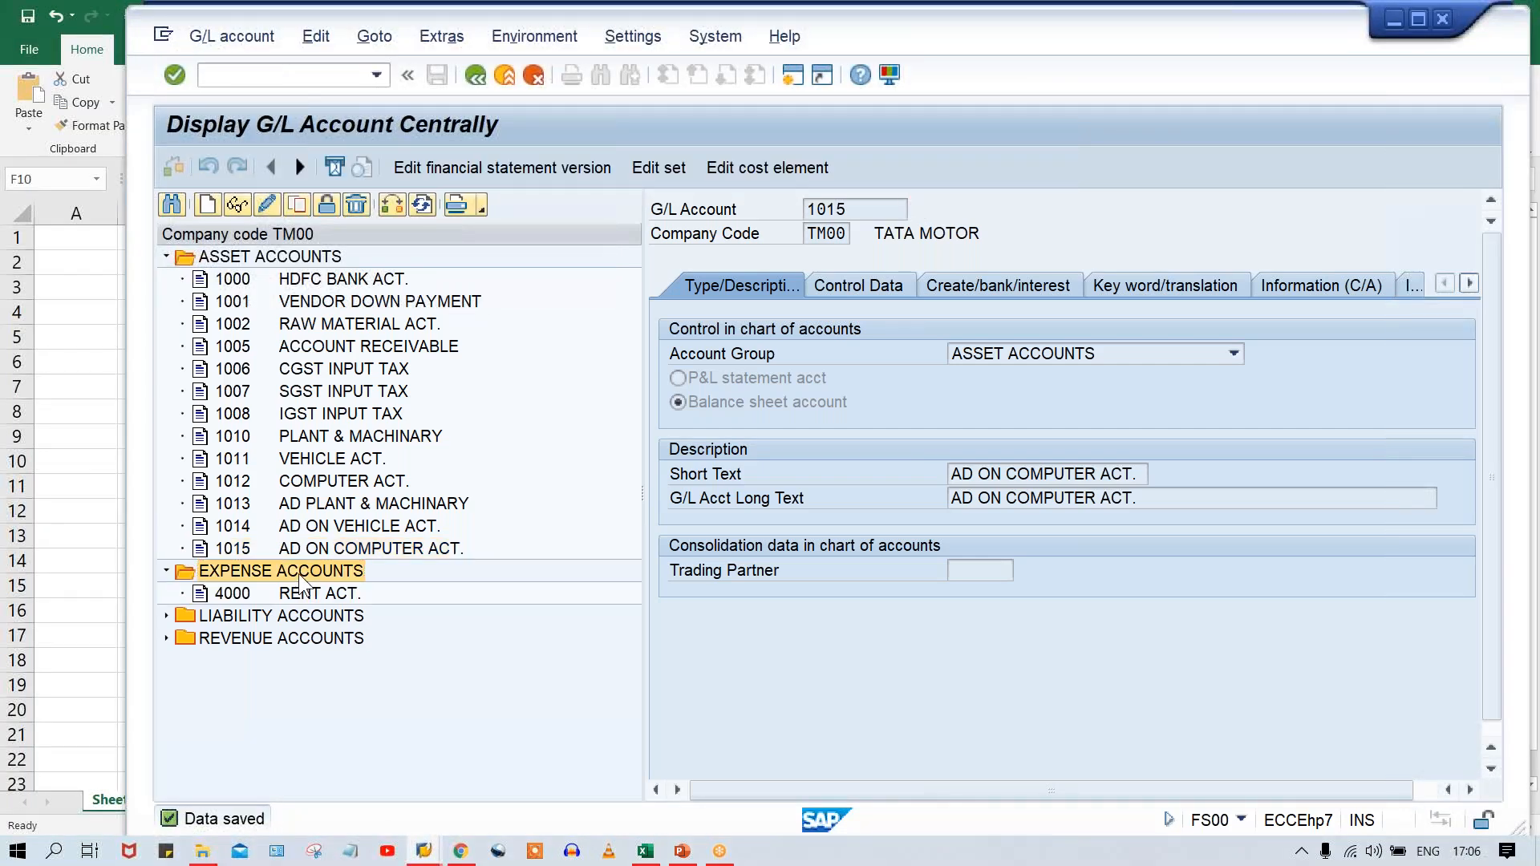
left_click(341, 593)
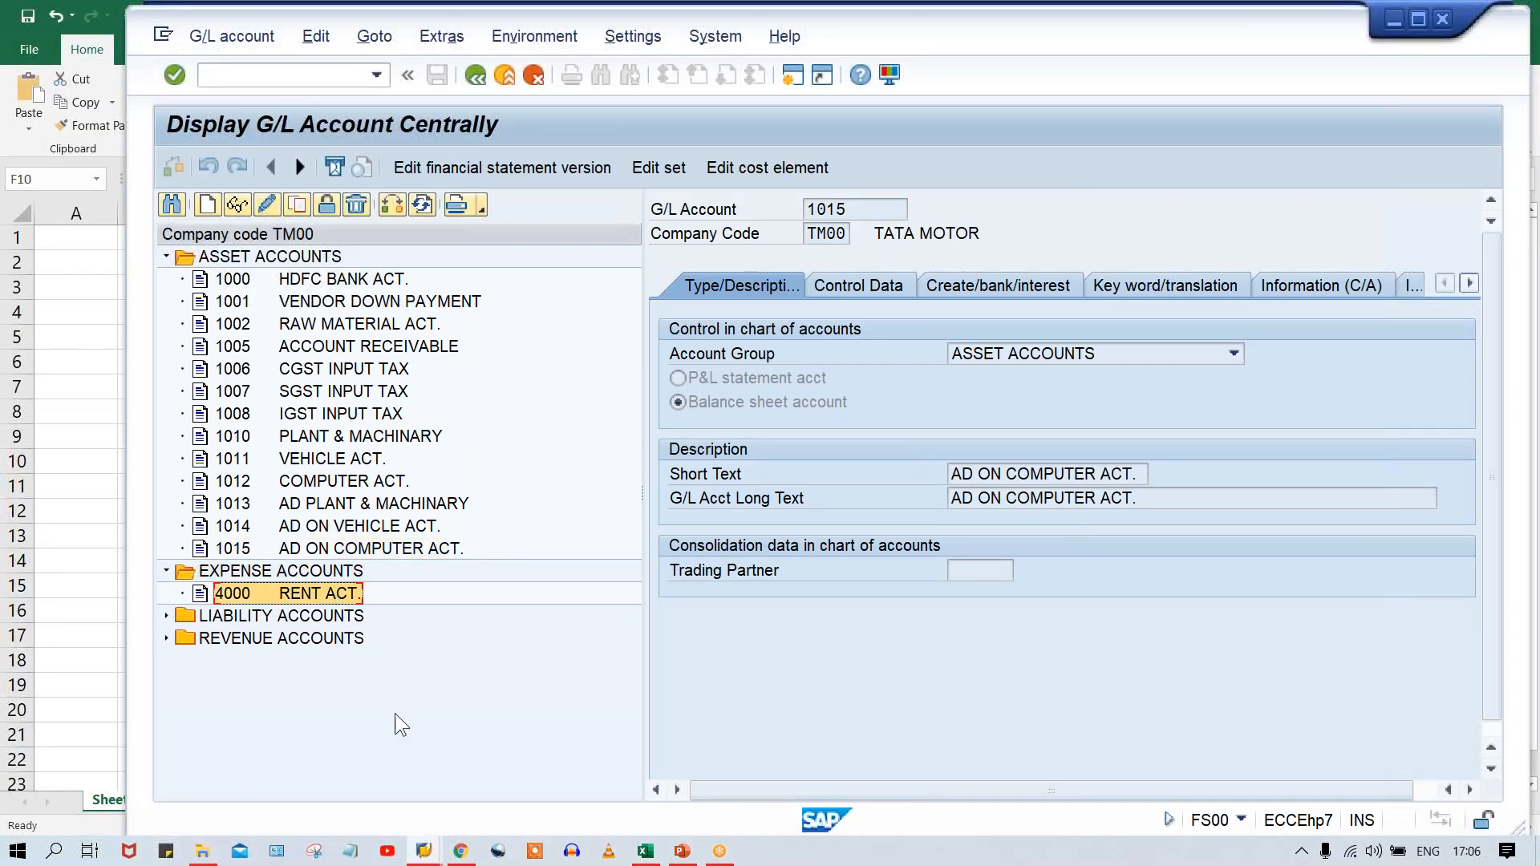
left_click(297, 205)
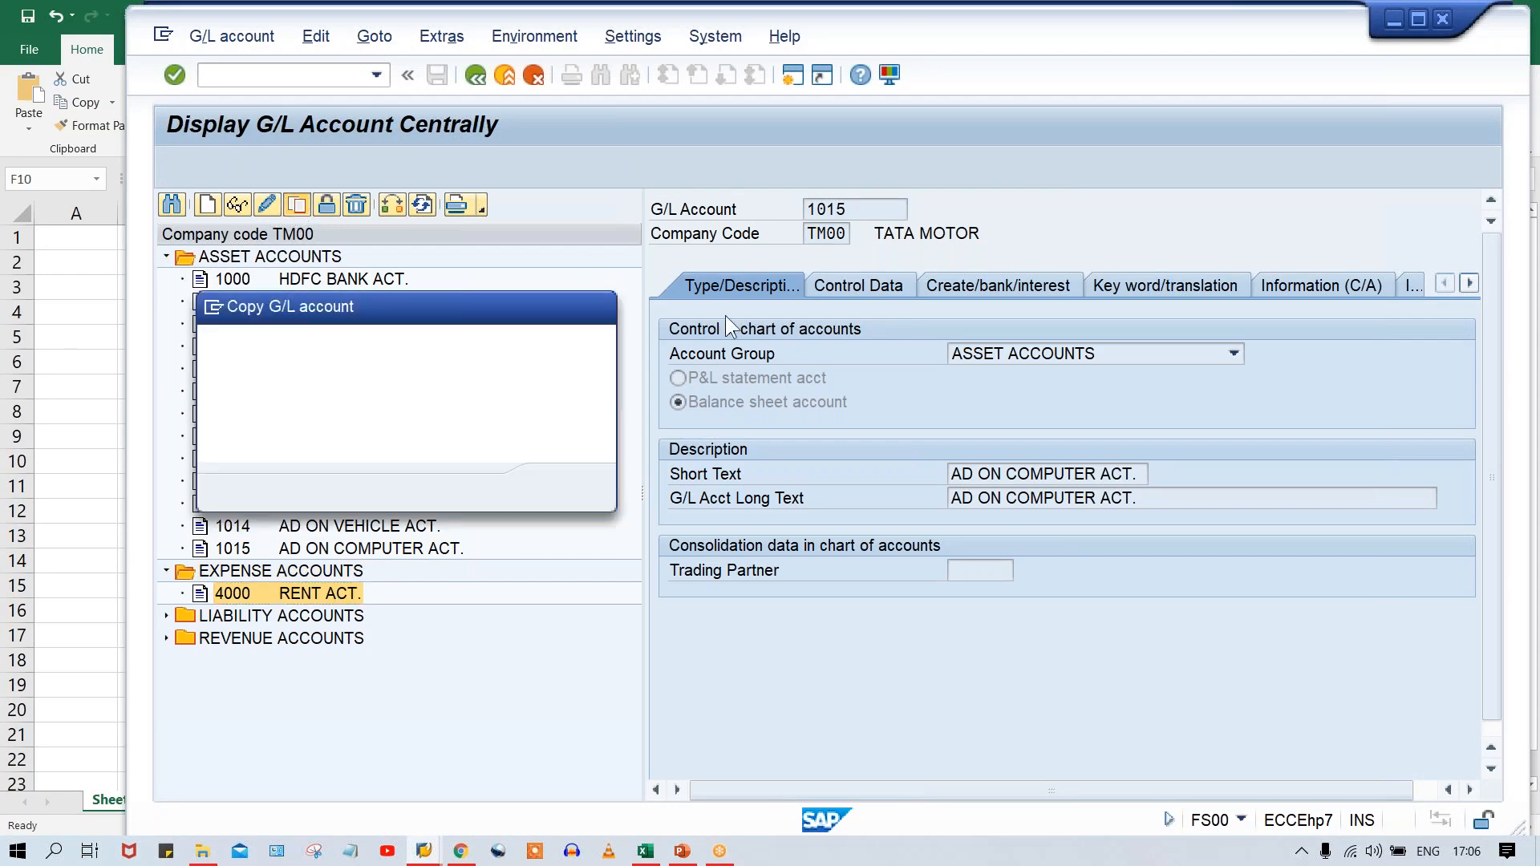
left_click(475, 387)
key("BackSpace")
type("1")
key("Return")
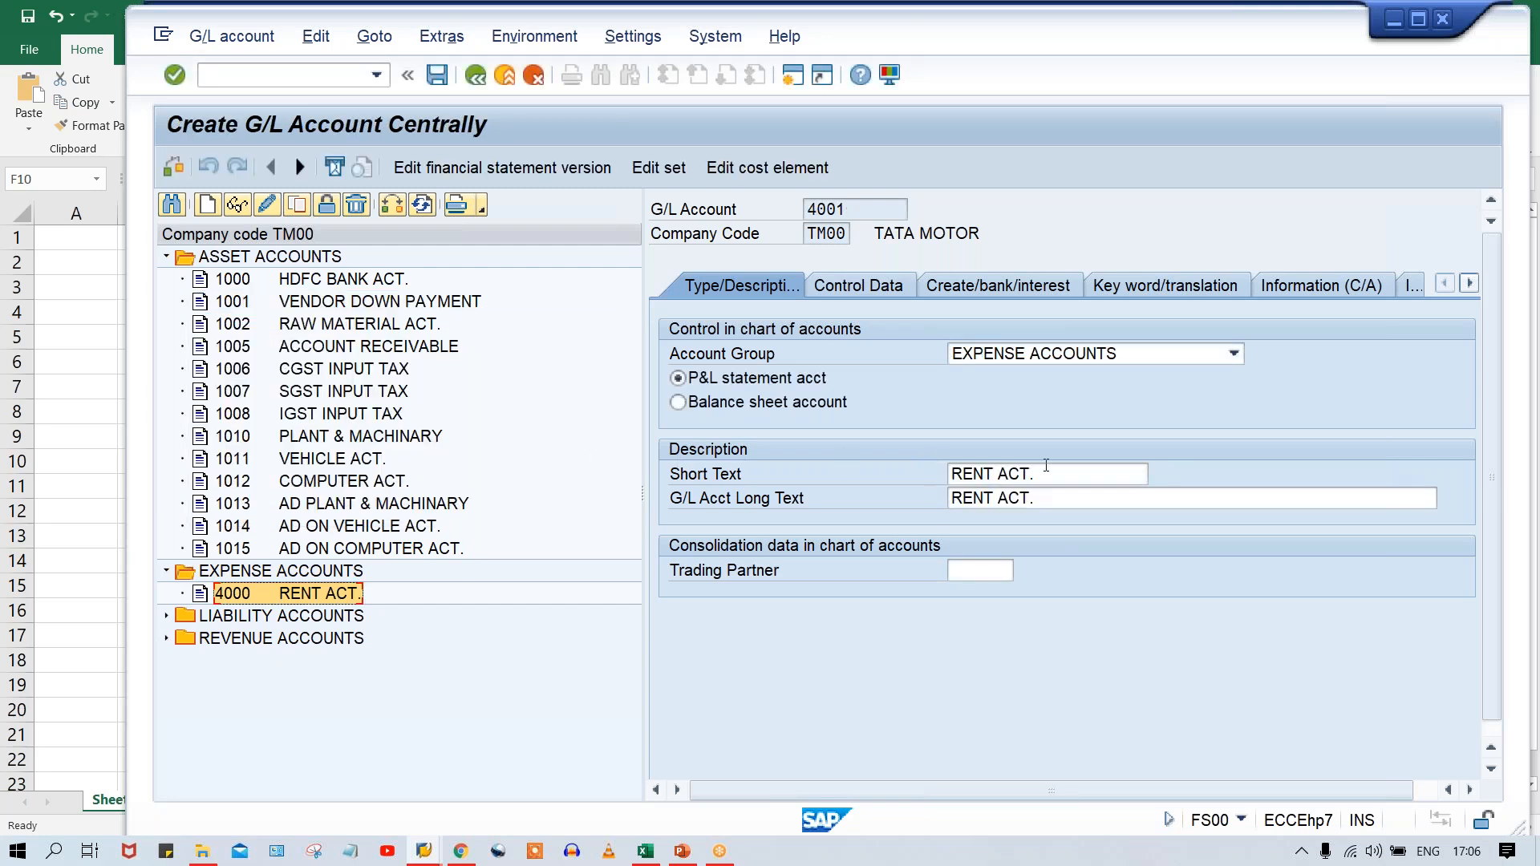
Set the short and long texts of new account 4001 to DEPRECIATION ON P&M and save the account.
left_click_drag(1040, 473, 917, 470)
type("DE")
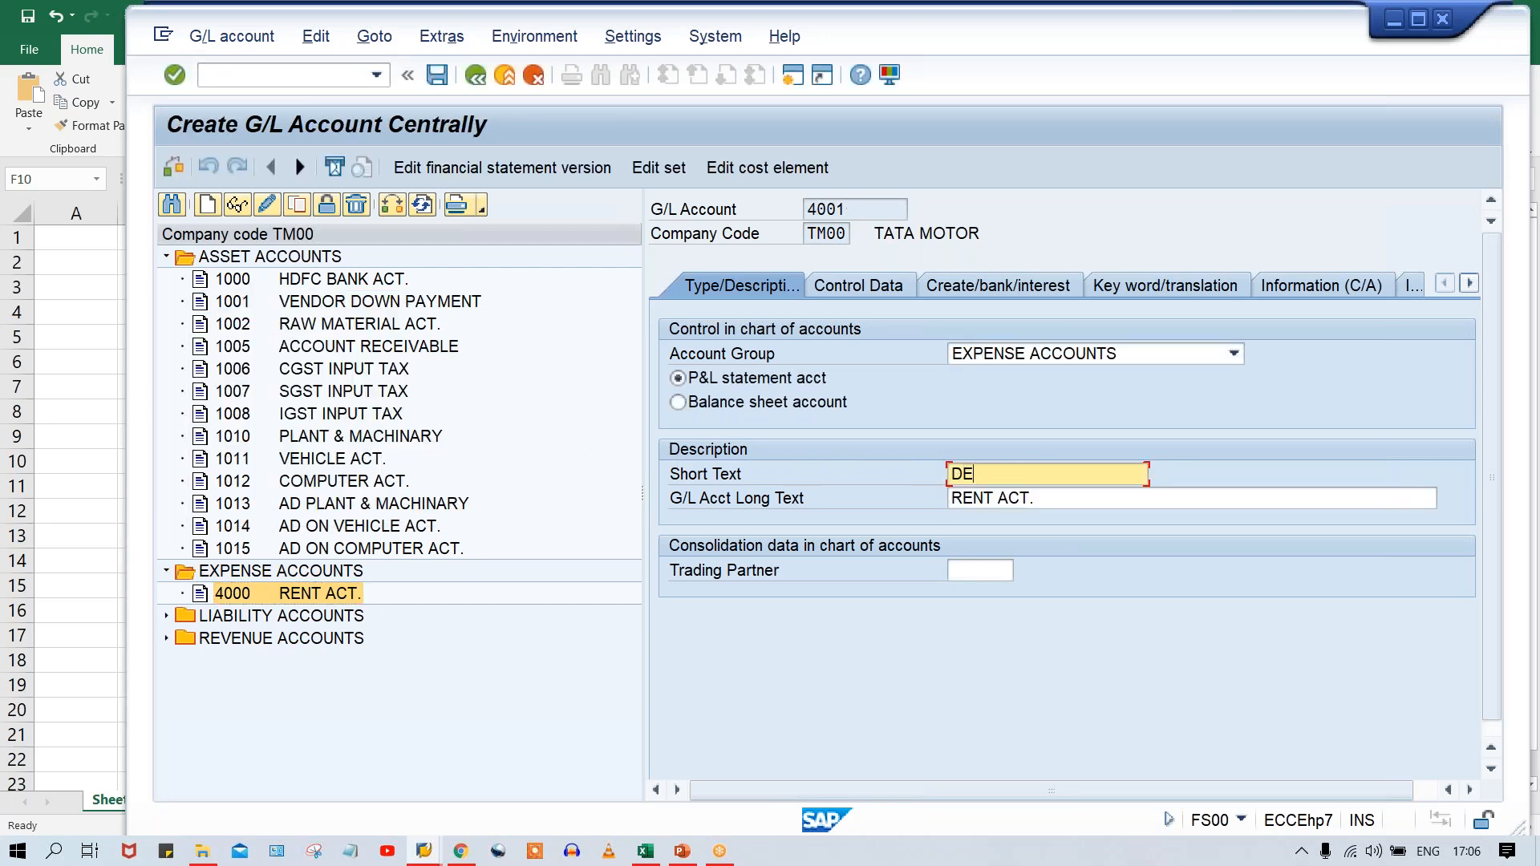
type("PRECIATION ON P")
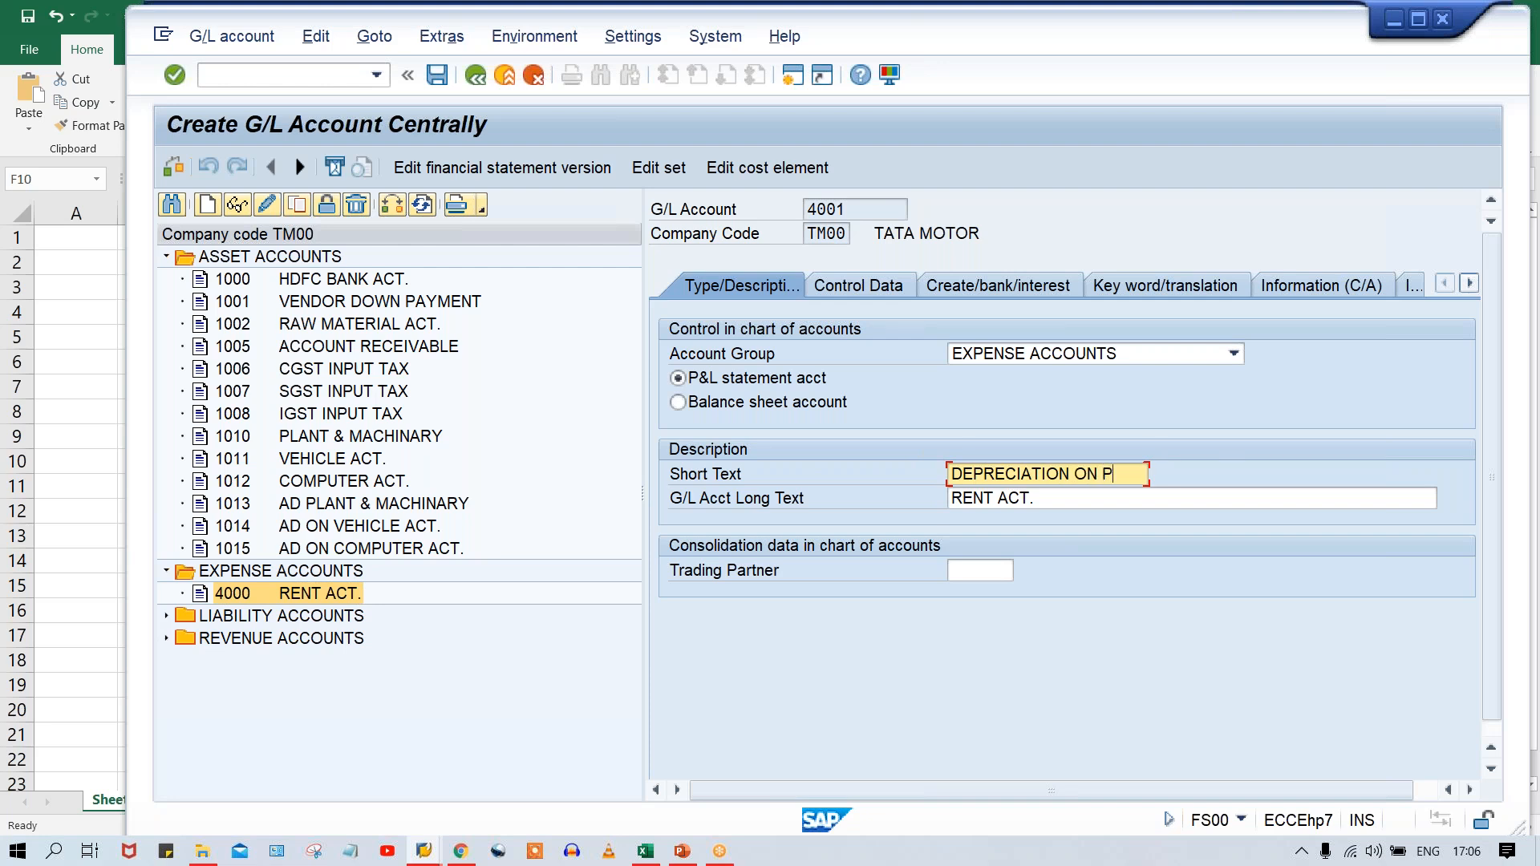
type("&M")
key("ctrl+a")
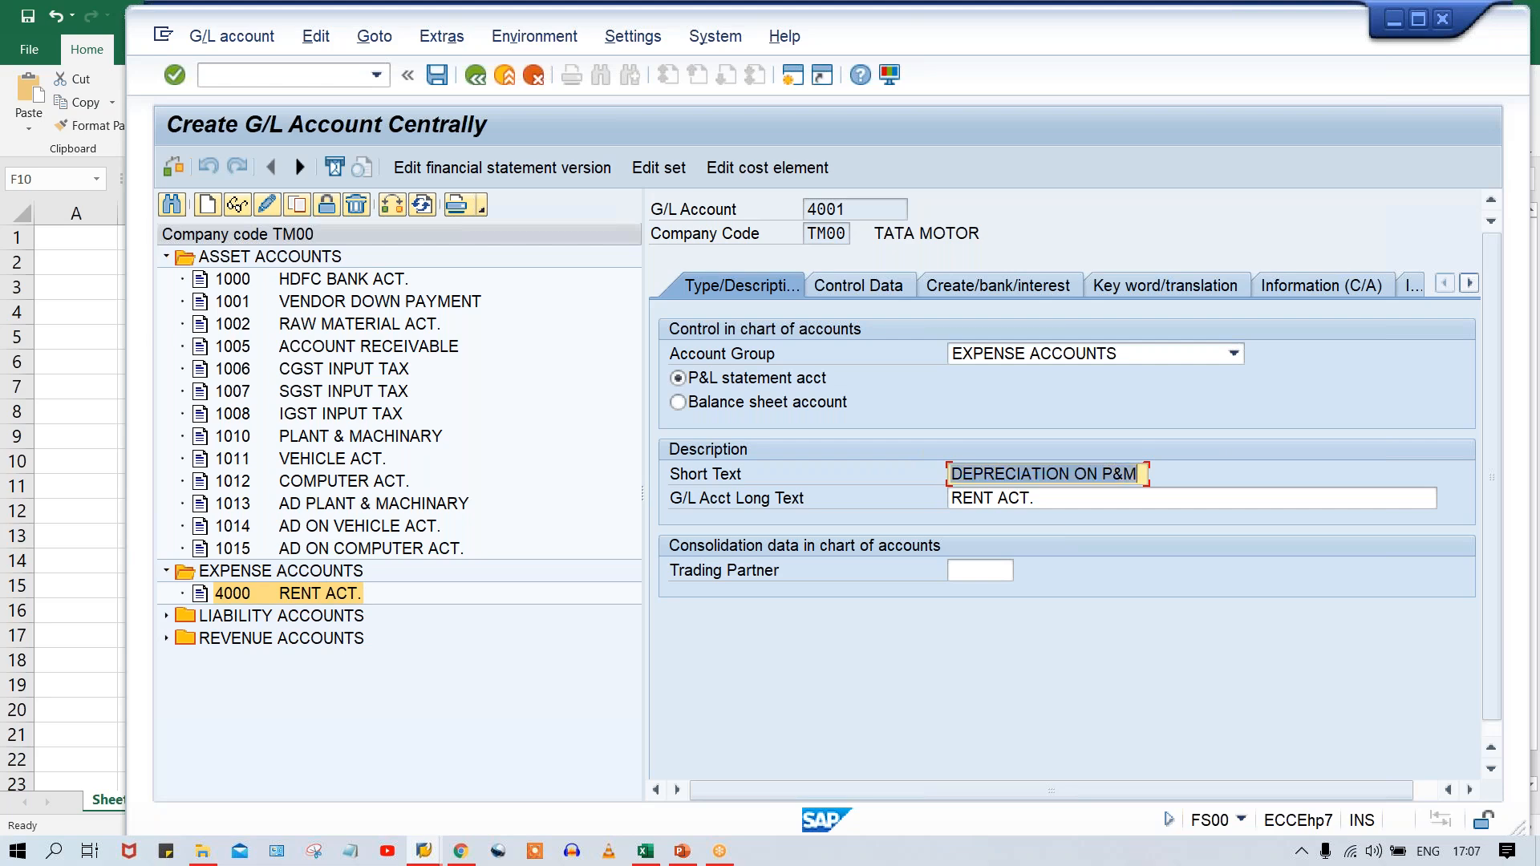
key("ctrl+c")
key("Tab")
key("ctrl+v")
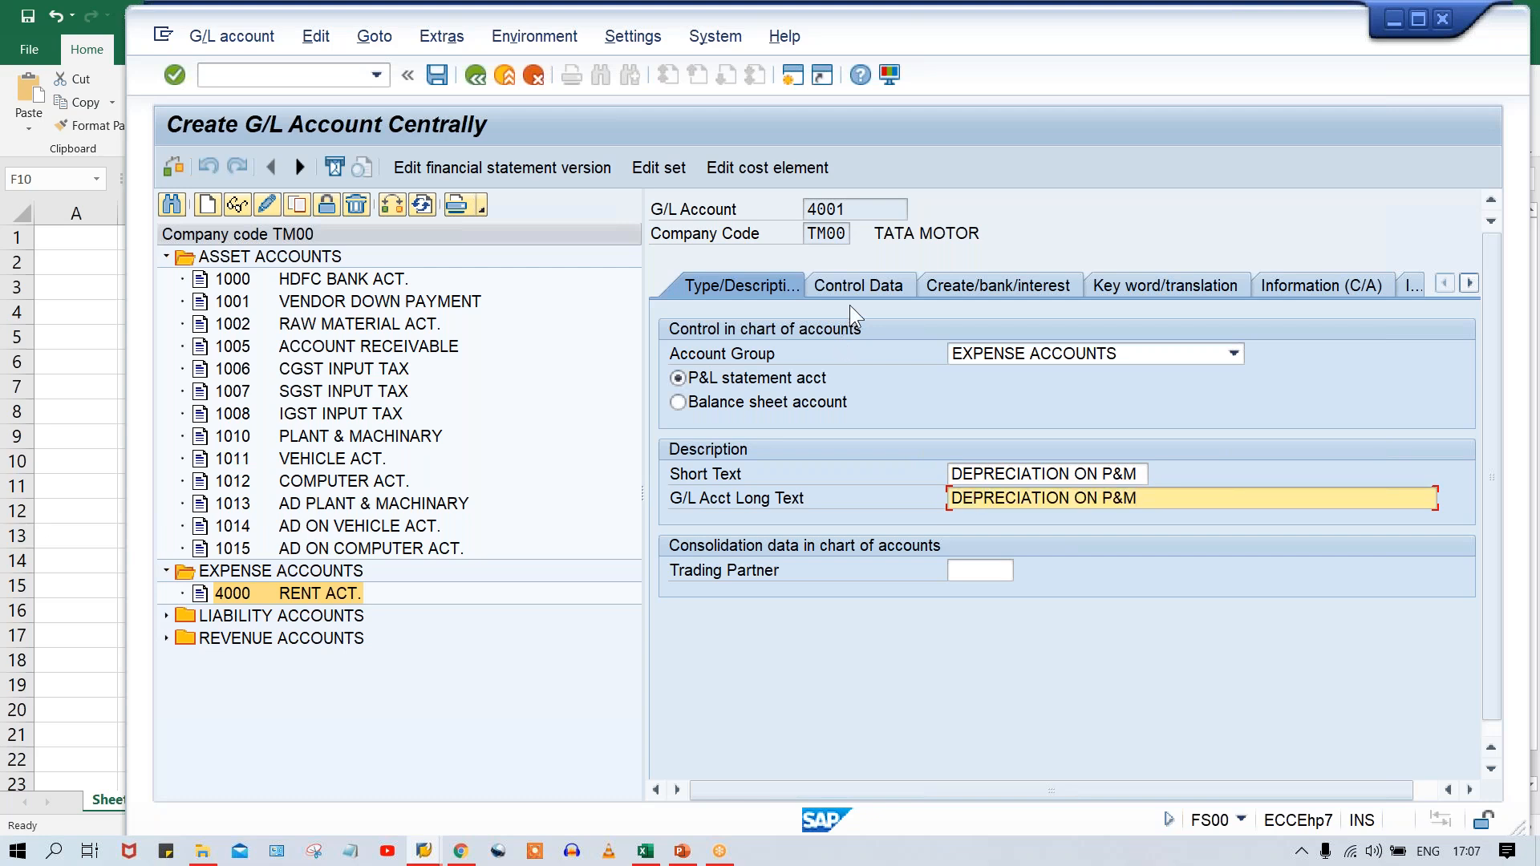
key("ctrl+s")
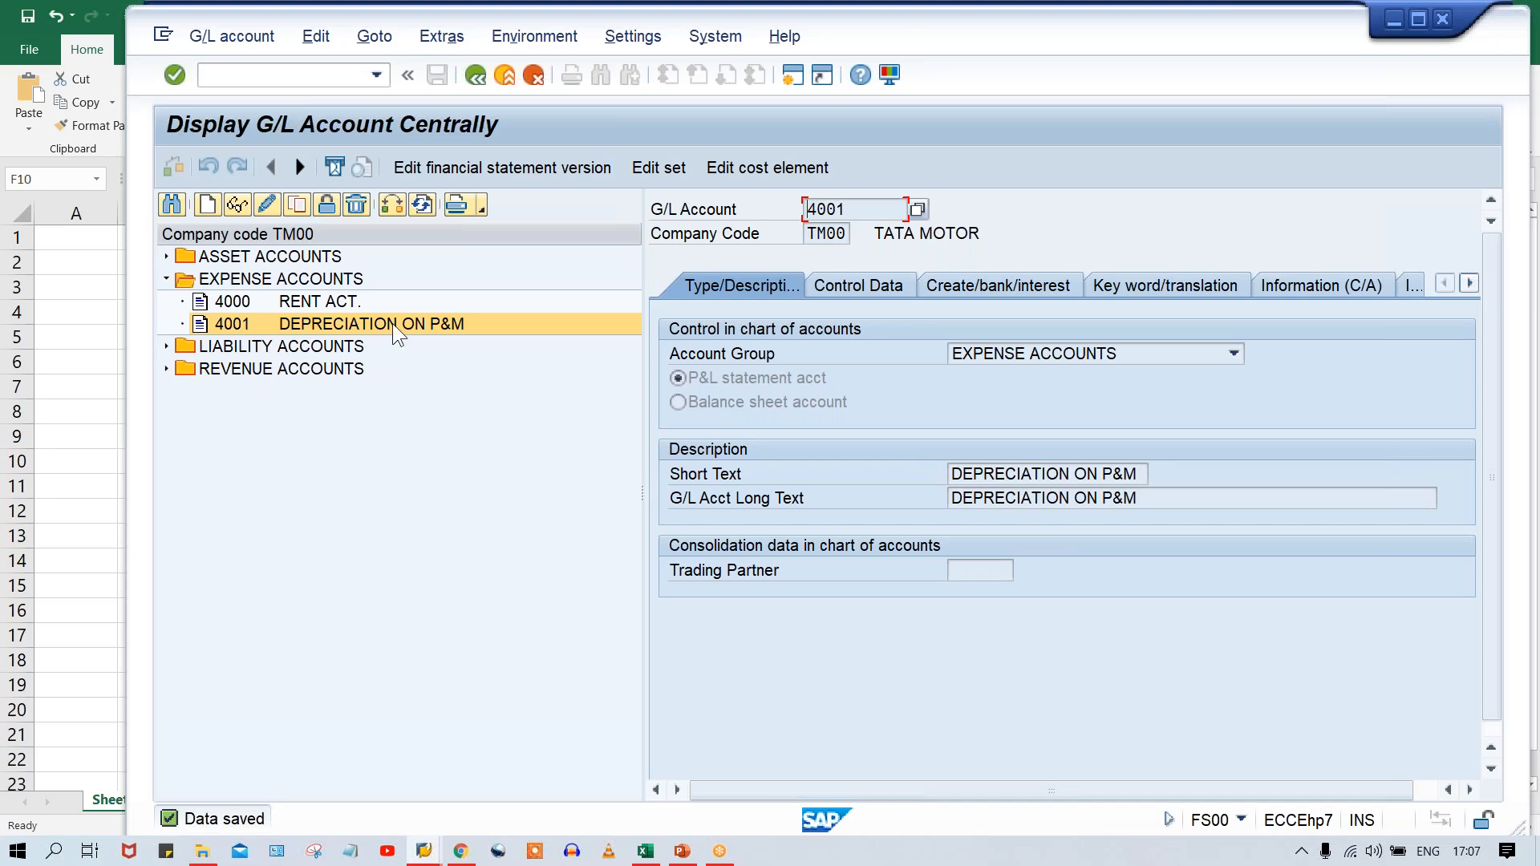
Copy expense account 4001 to new account 4002 in company code TM00.
left_click(298, 207)
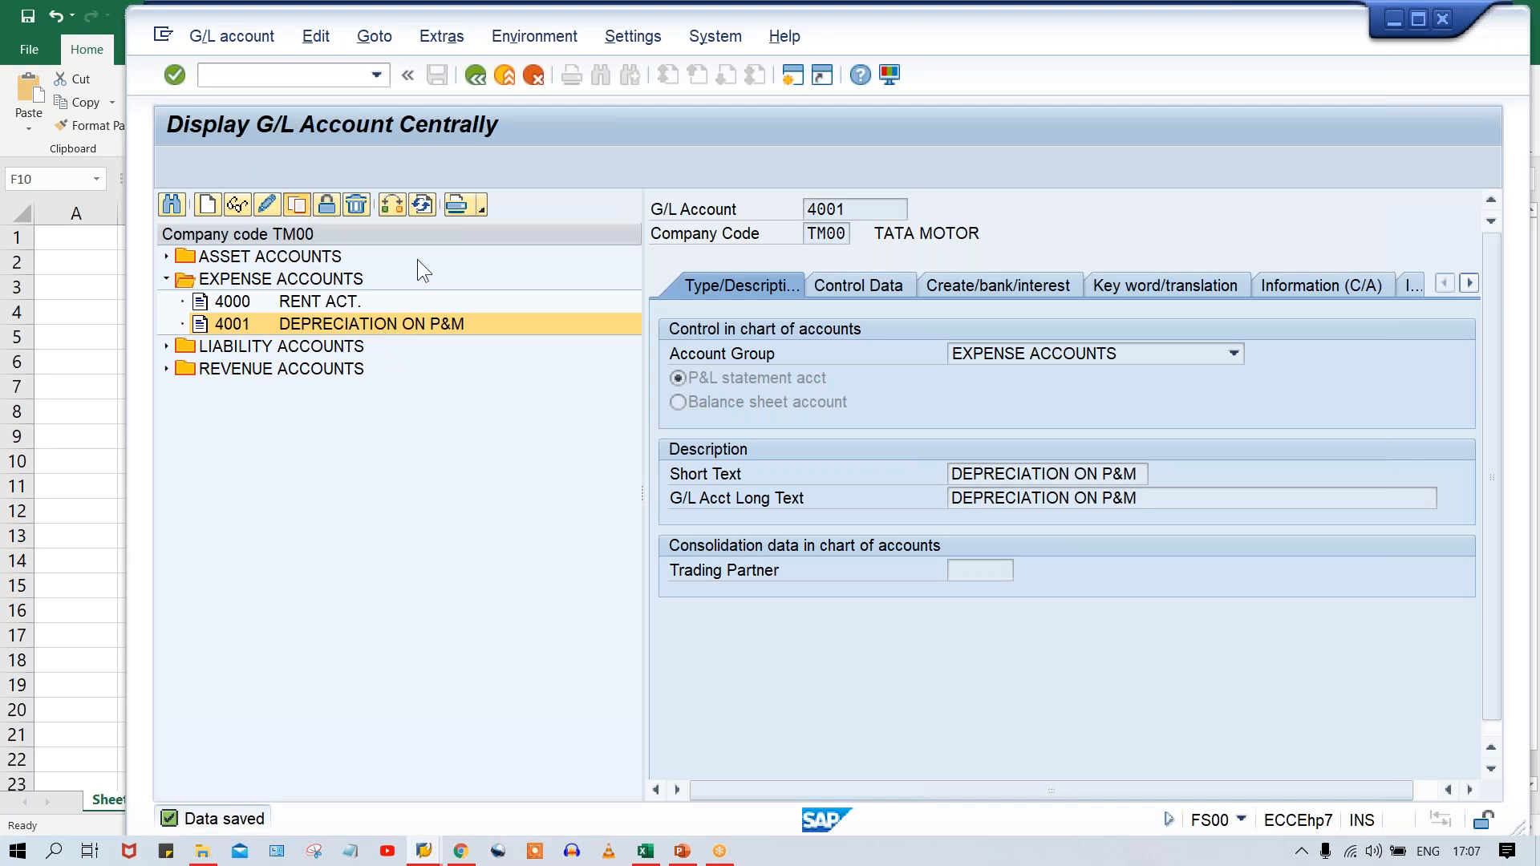
left_click(467, 391)
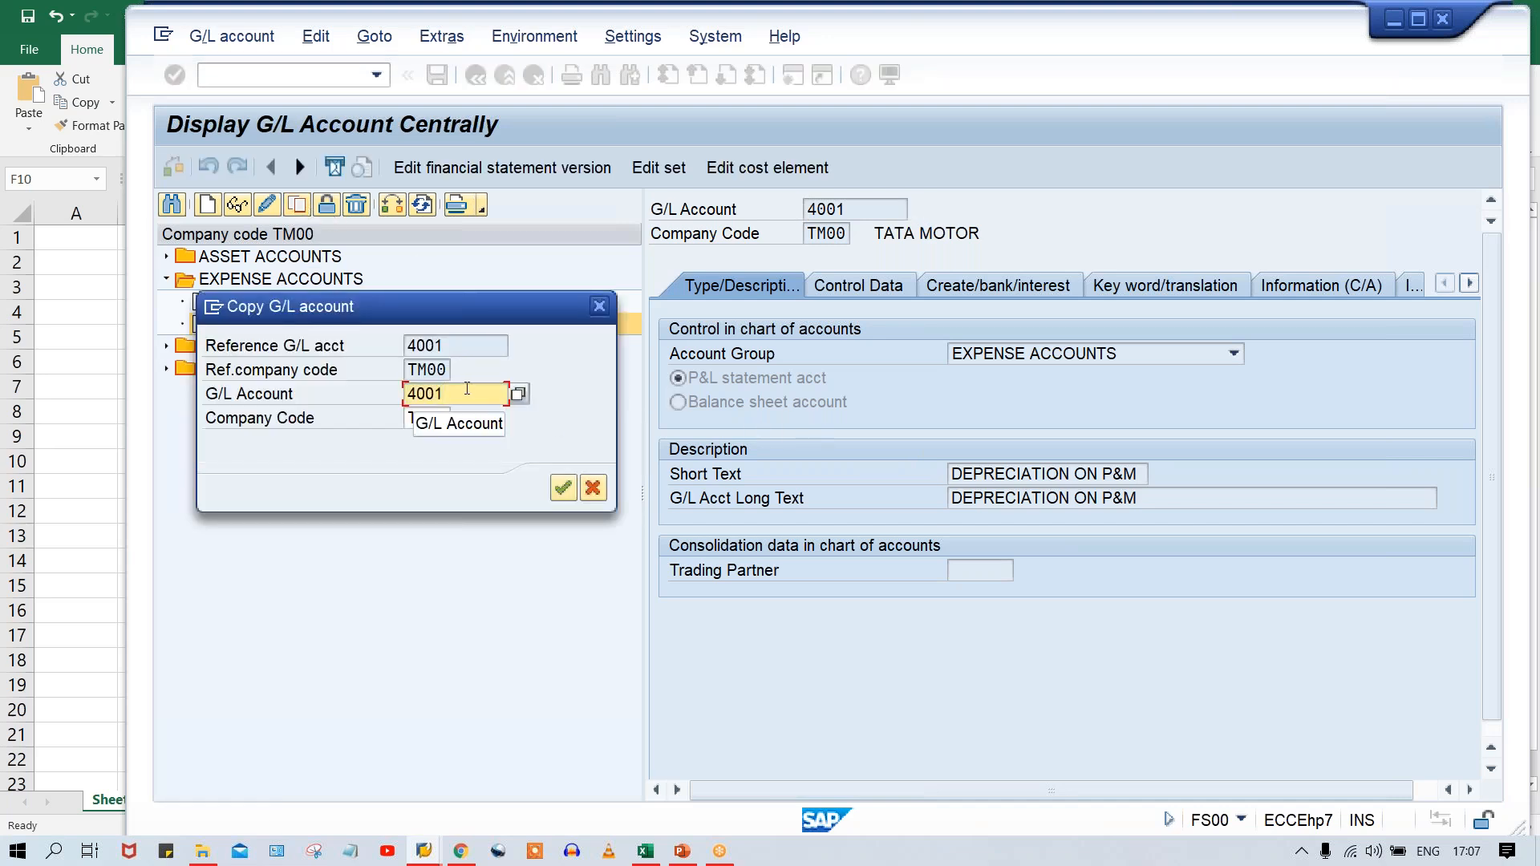
key("BackSpace")
type("2")
key("Return")
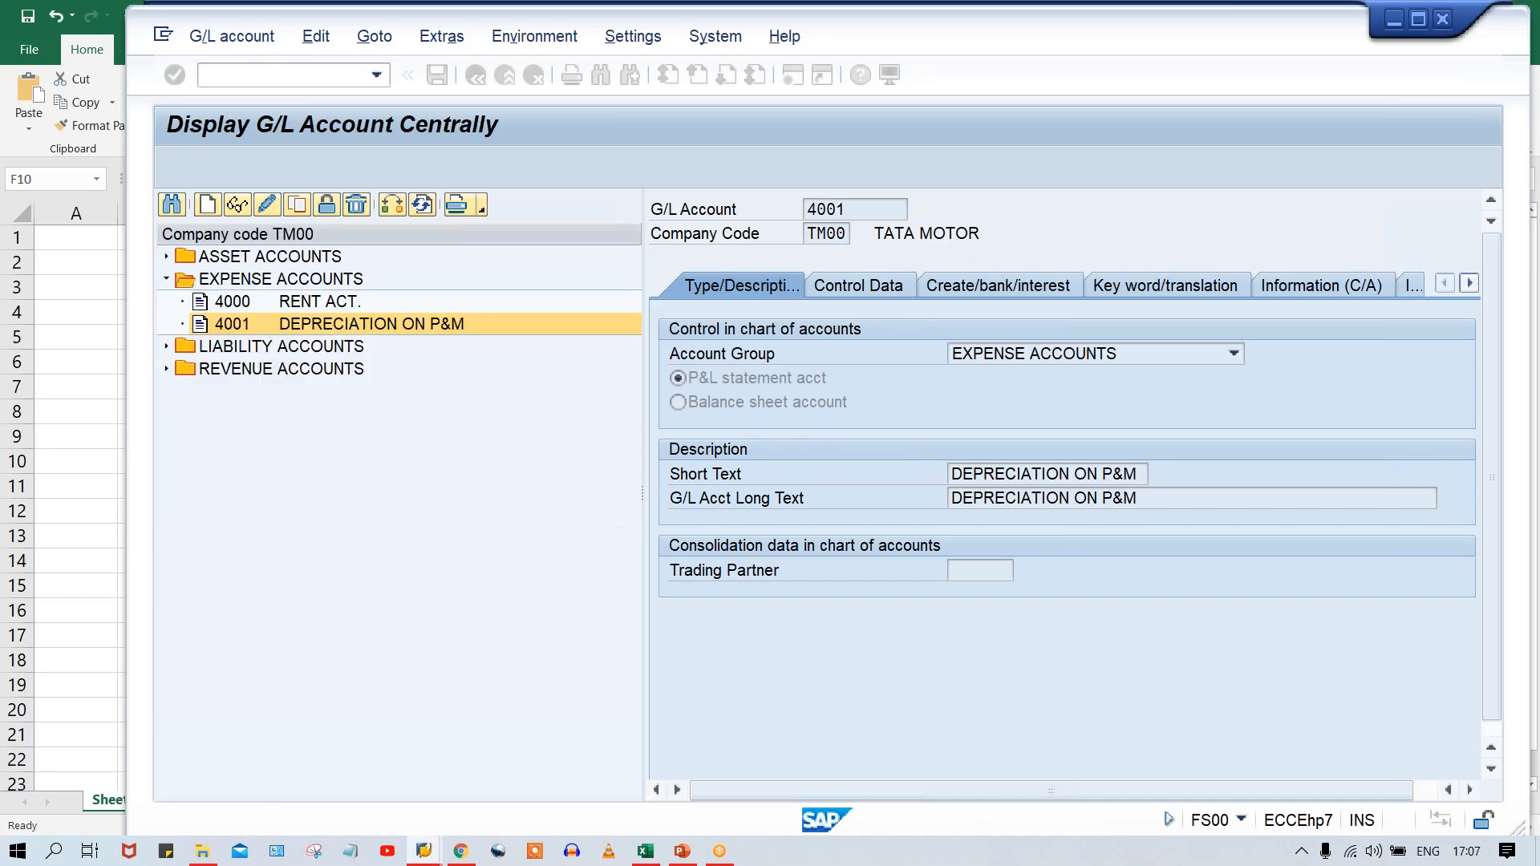
Set account 4002's short text to DEPRECIATION ON VEH. and its long text to DEPRECIATION ON VEHICLE, and save it.
left_click_drag(1145, 474, 1107, 470)
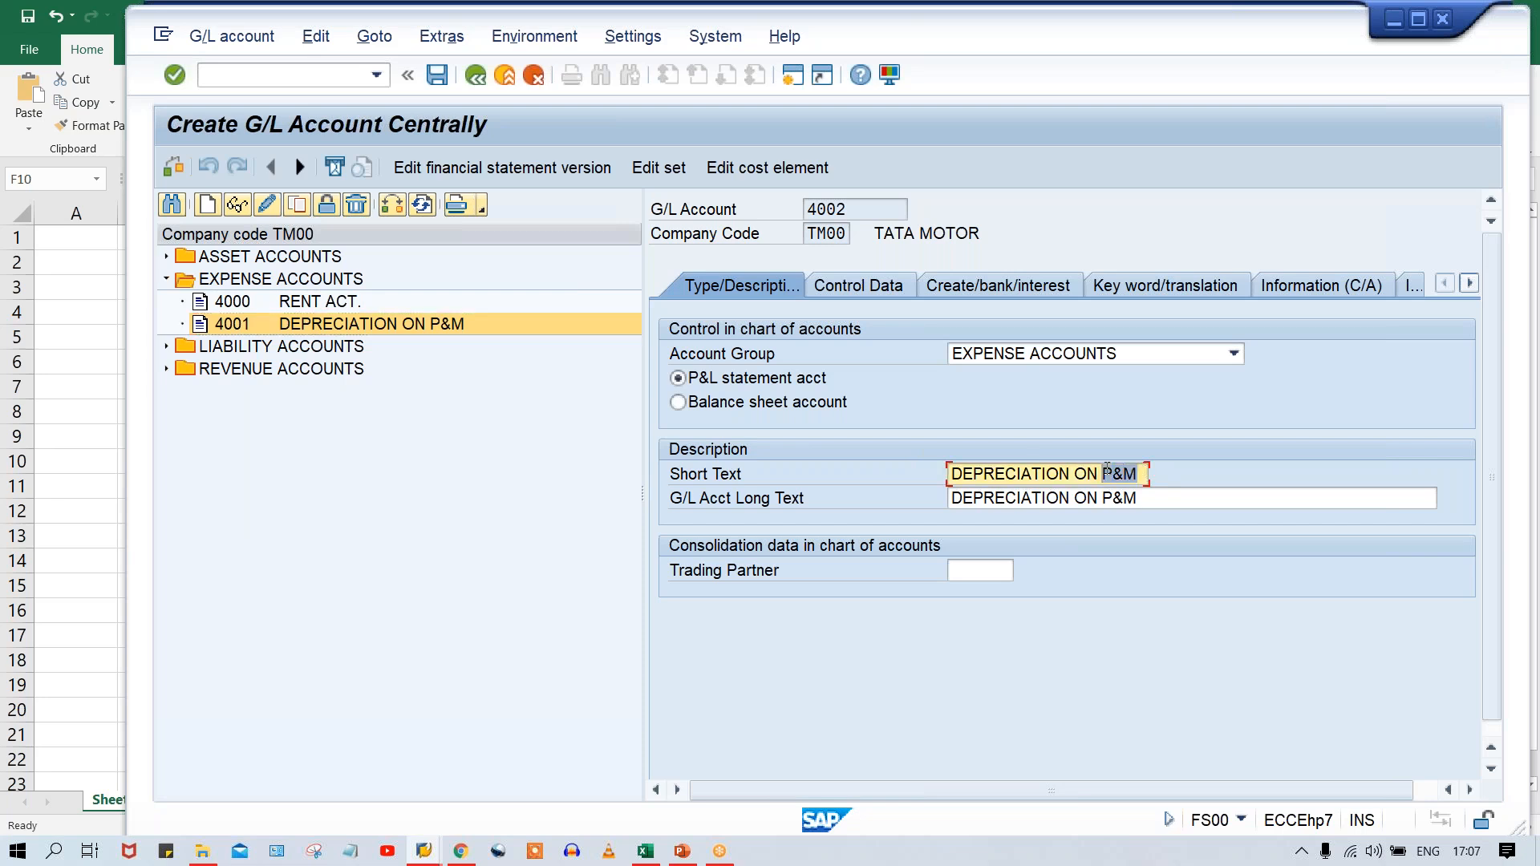
key("BackSpace")
type("VEH.")
key("Tab")
key("ctrl+v")
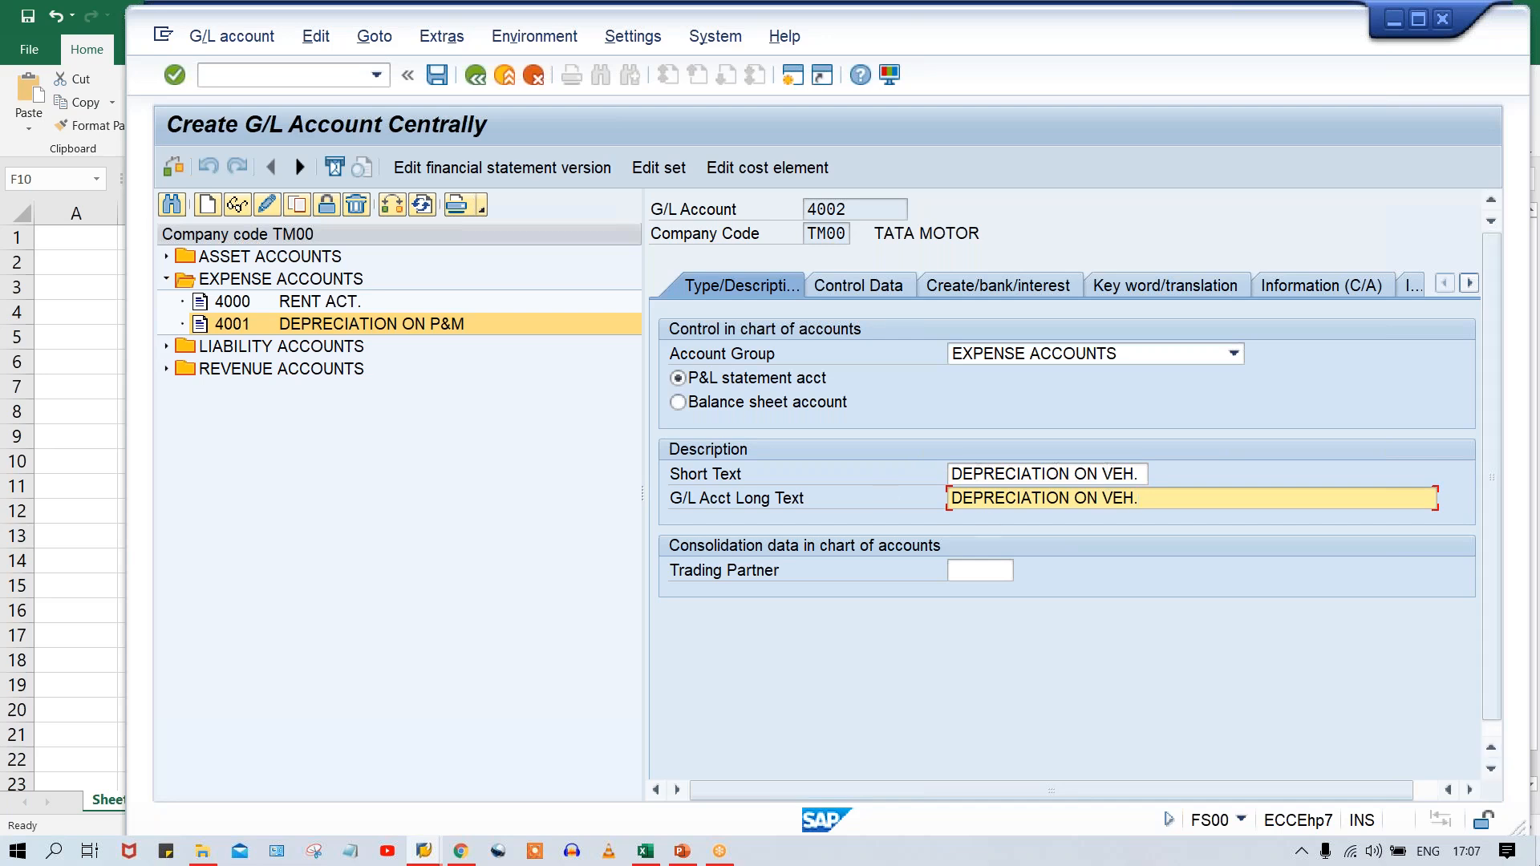
key("BackSpace")
type("ICLE")
key("ctrl+s")
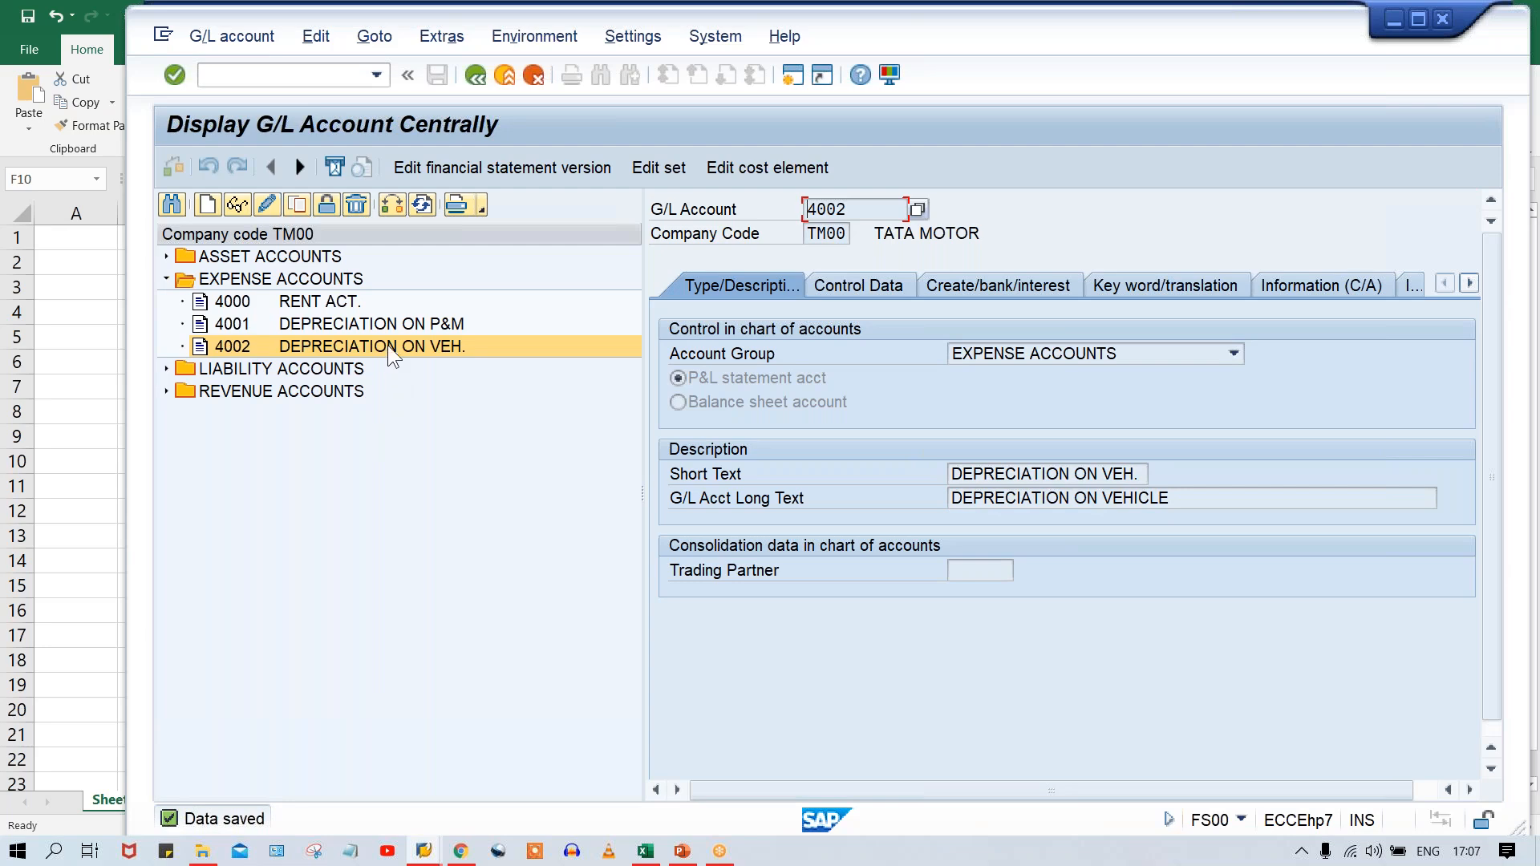
Copy expense account 4002 to new account 4003 in company code TM00.
left_click(298, 206)
left_click(470, 393)
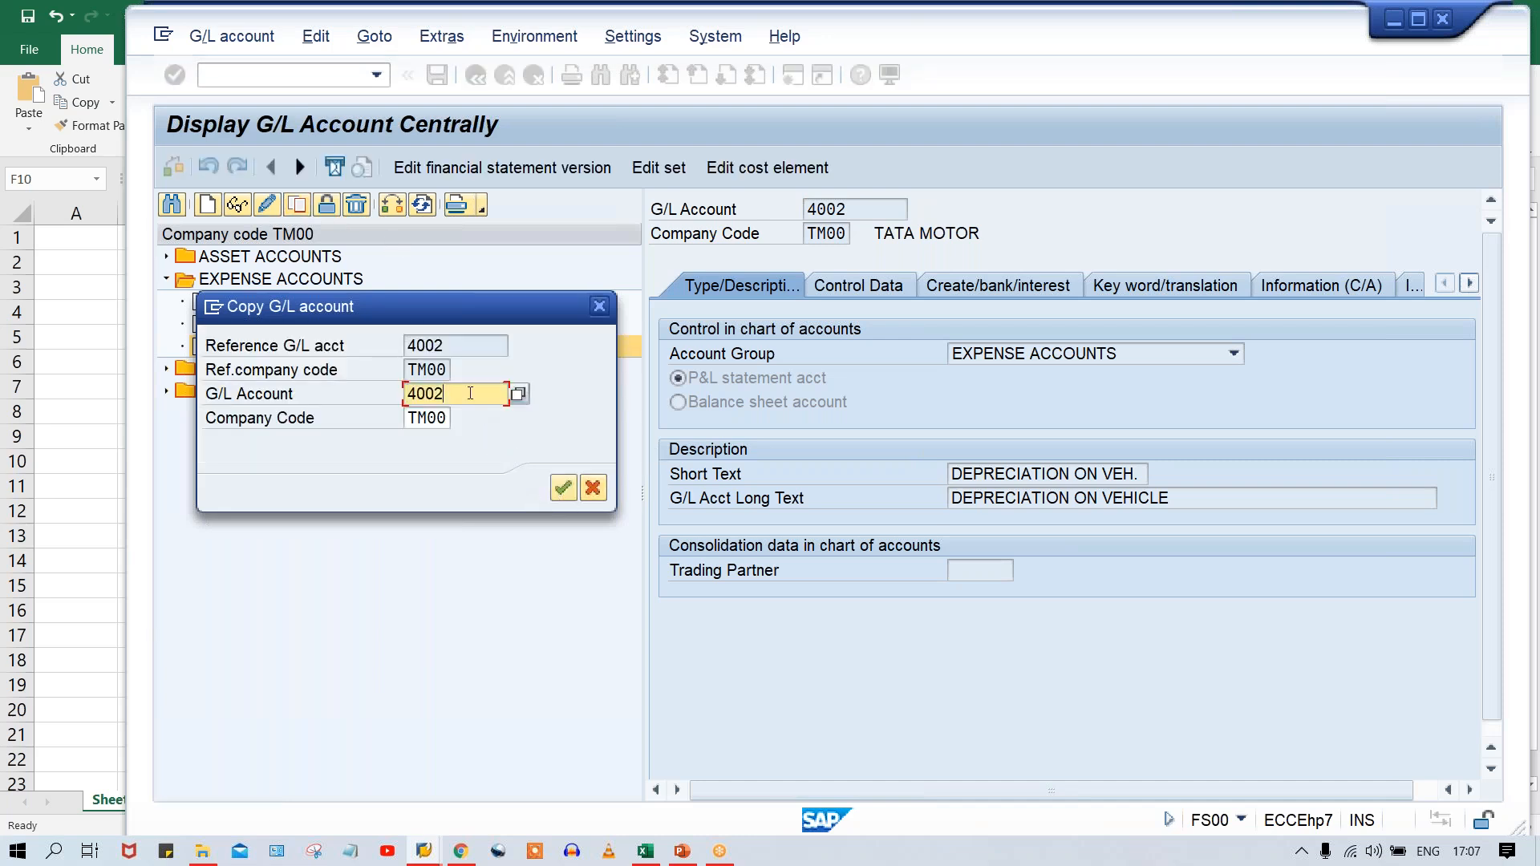
key("BackSpace")
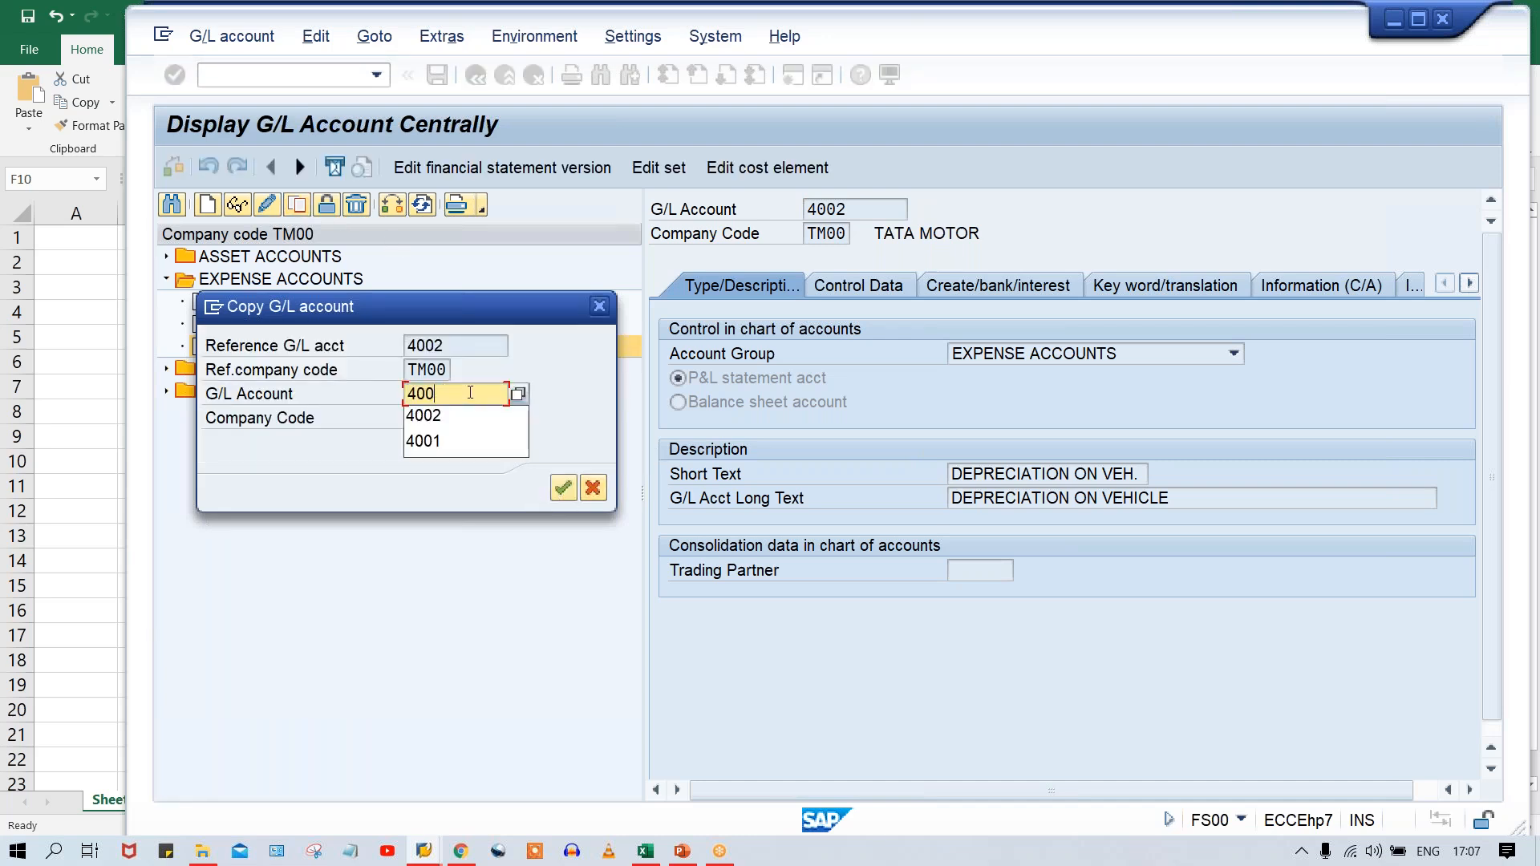
type("3")
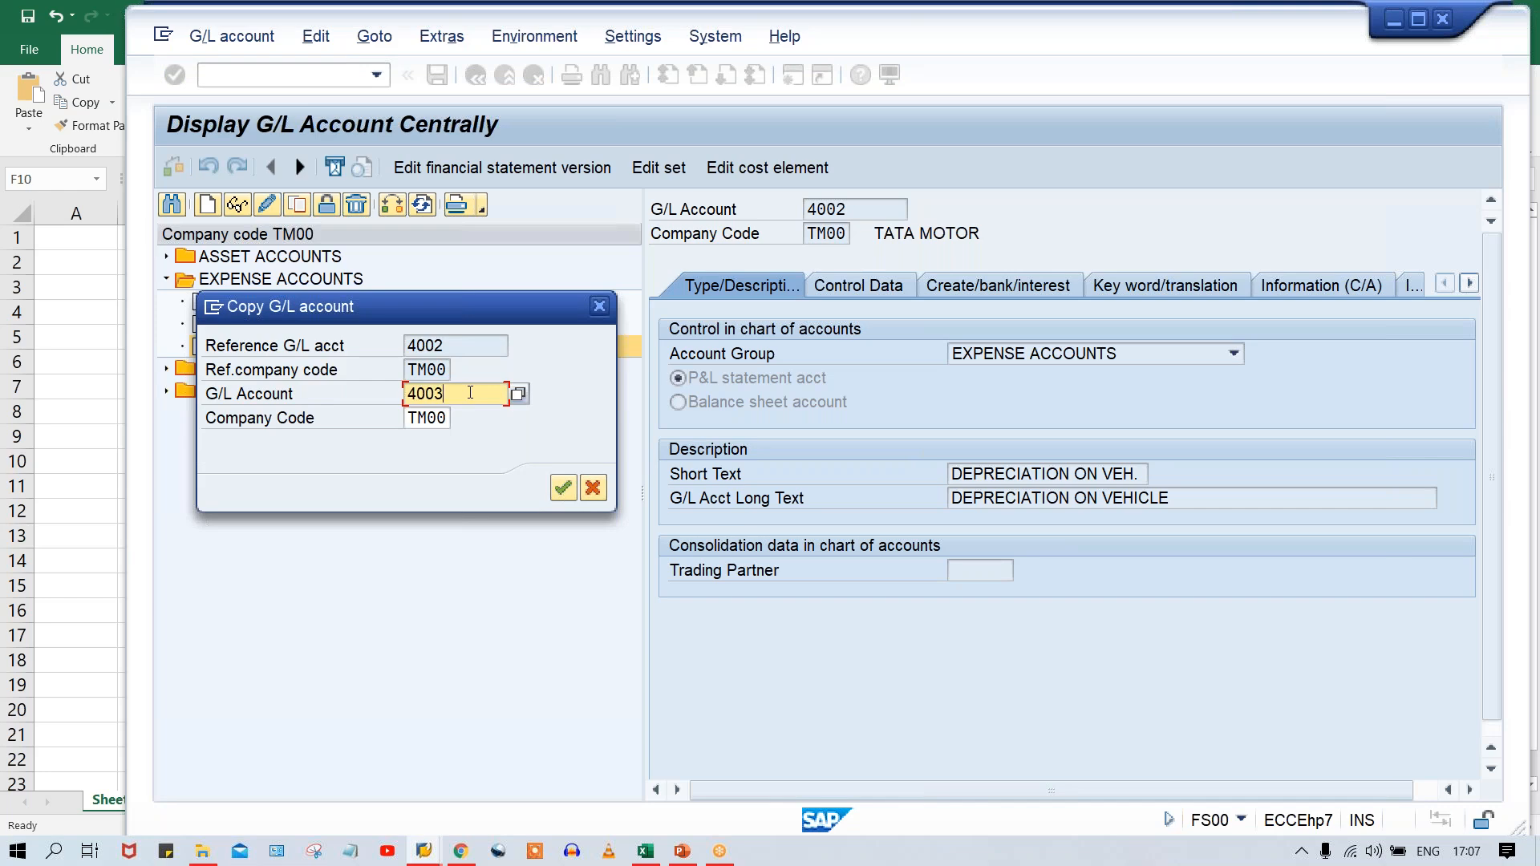
left_click_drag(434, 314, 589, 465)
key("Return")
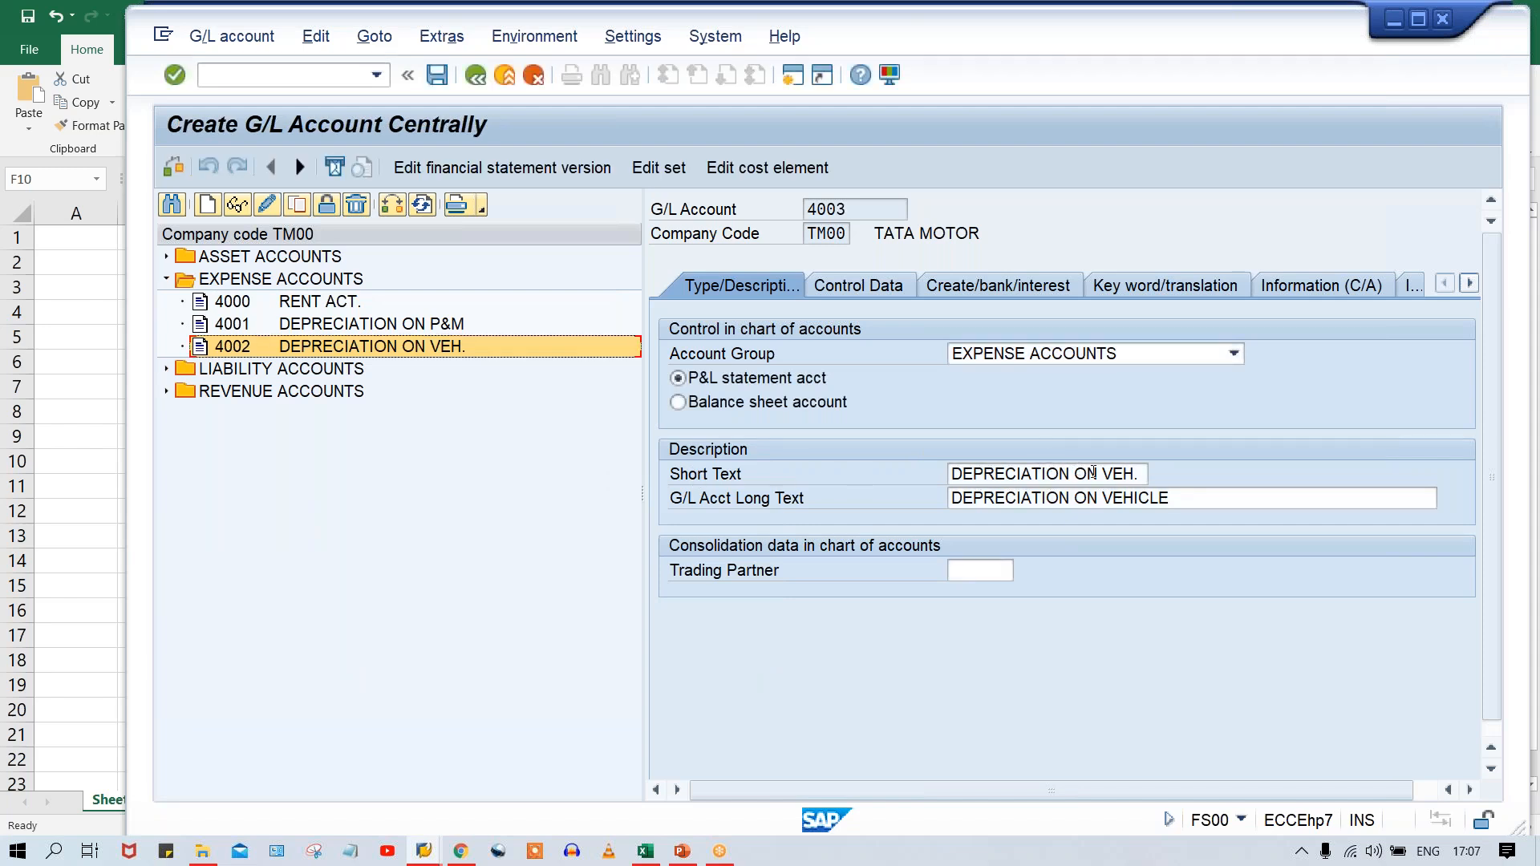
Set account 4003's short text to DEPRECIATION ON COMP and its long text to DEPRECIATION ON COMPUTER, and save it.
left_click_drag(1140, 474, 1107, 474)
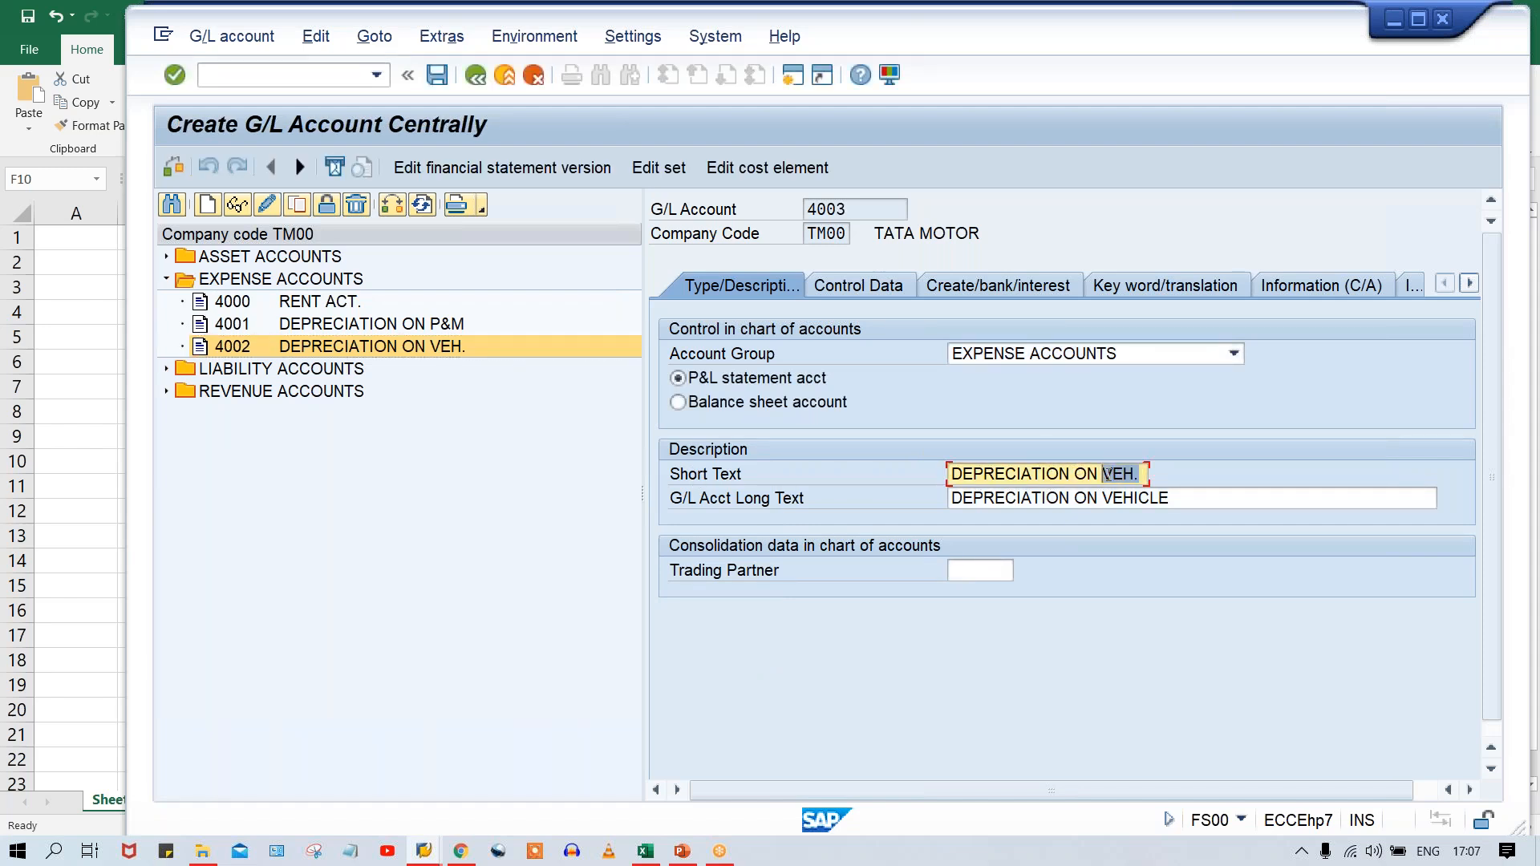
type("COMP")
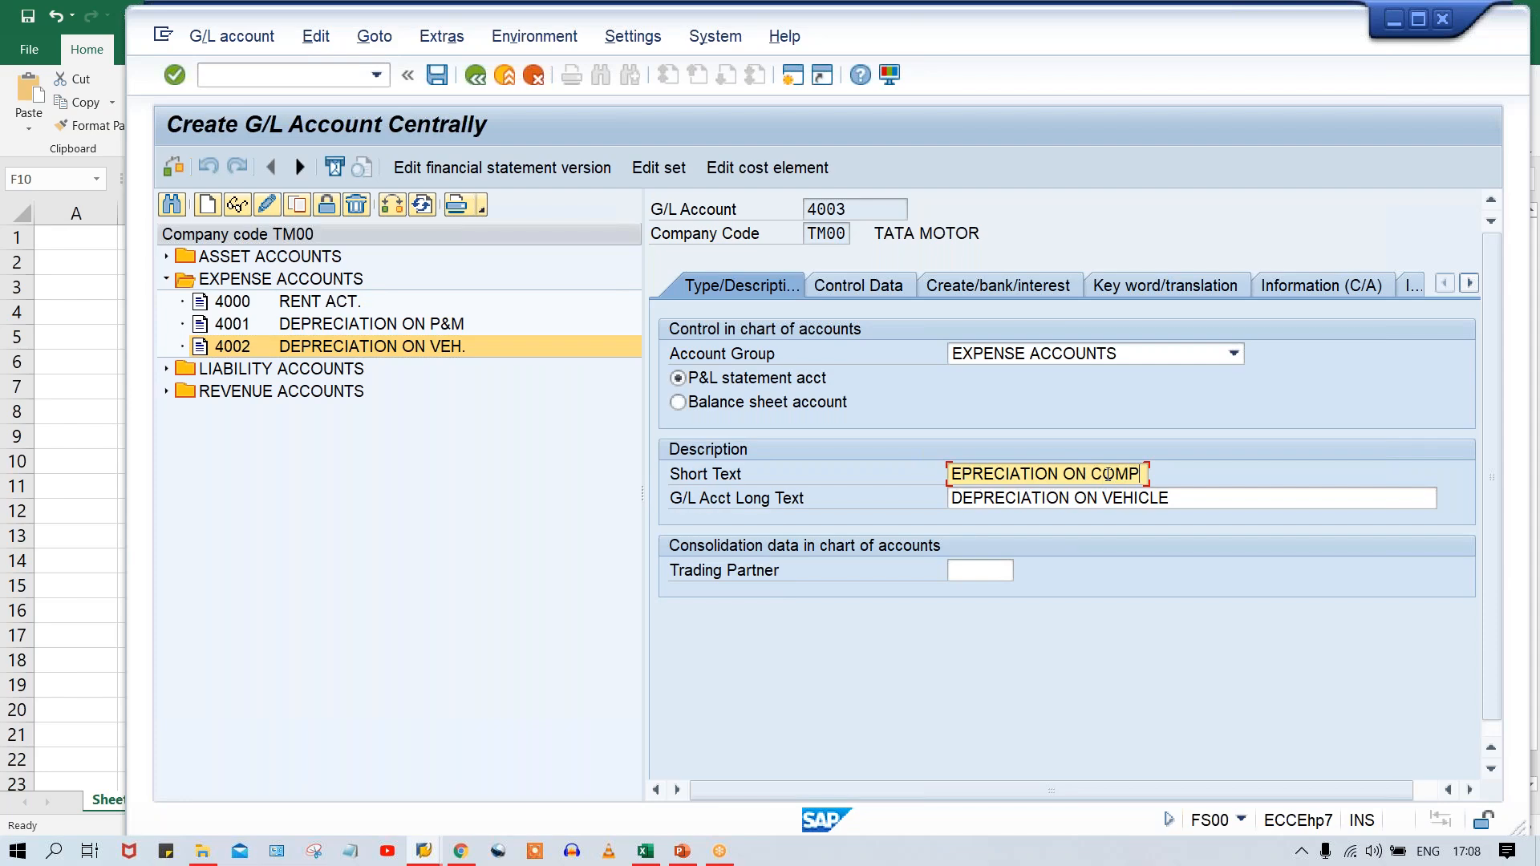
key("Tab")
key("ctrl+v")
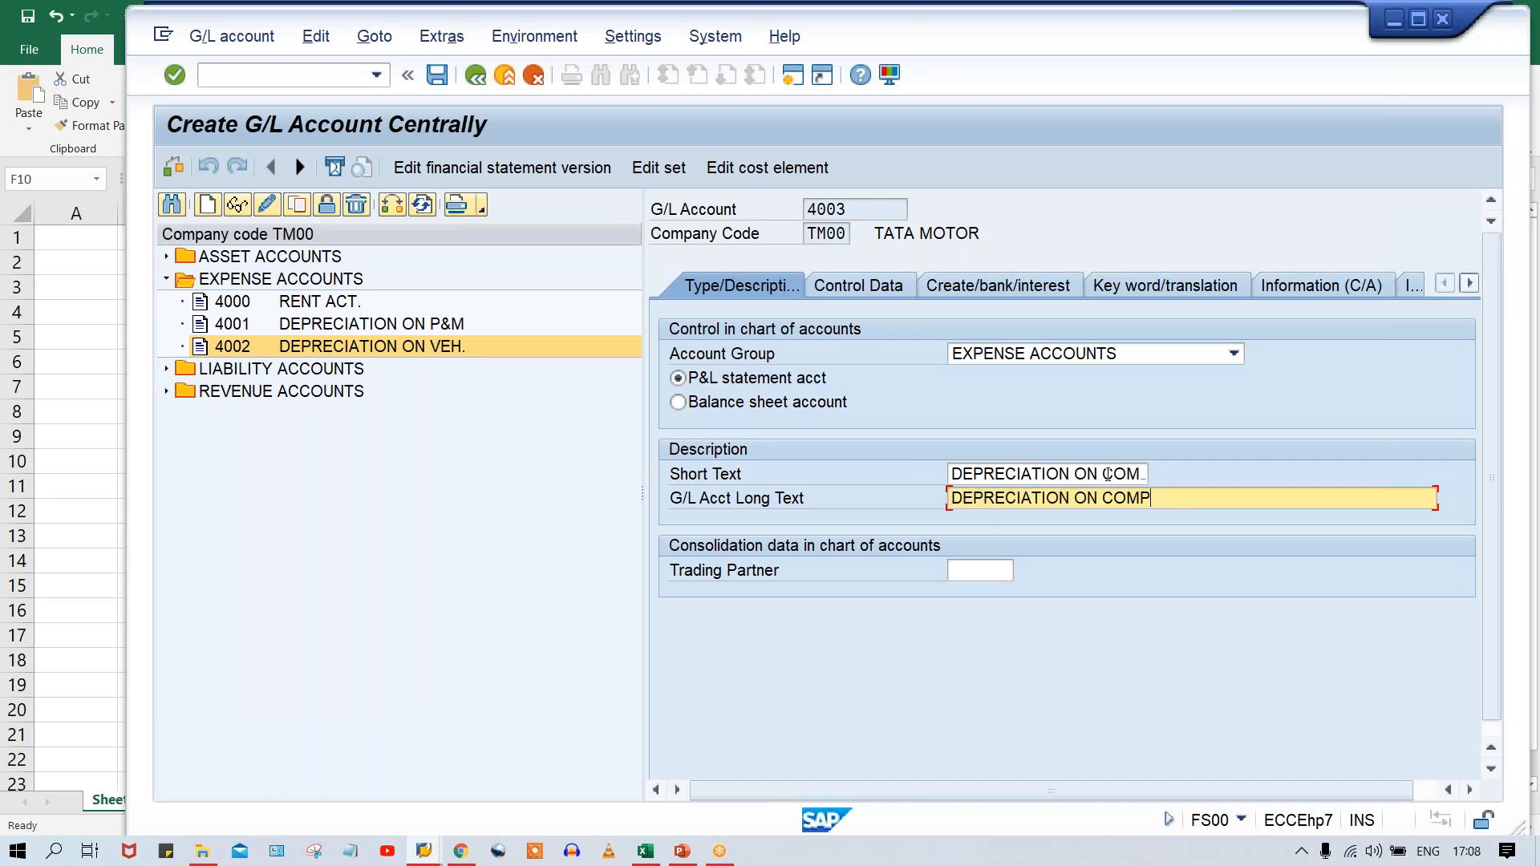
type("UTER")
key("ctrl+s")
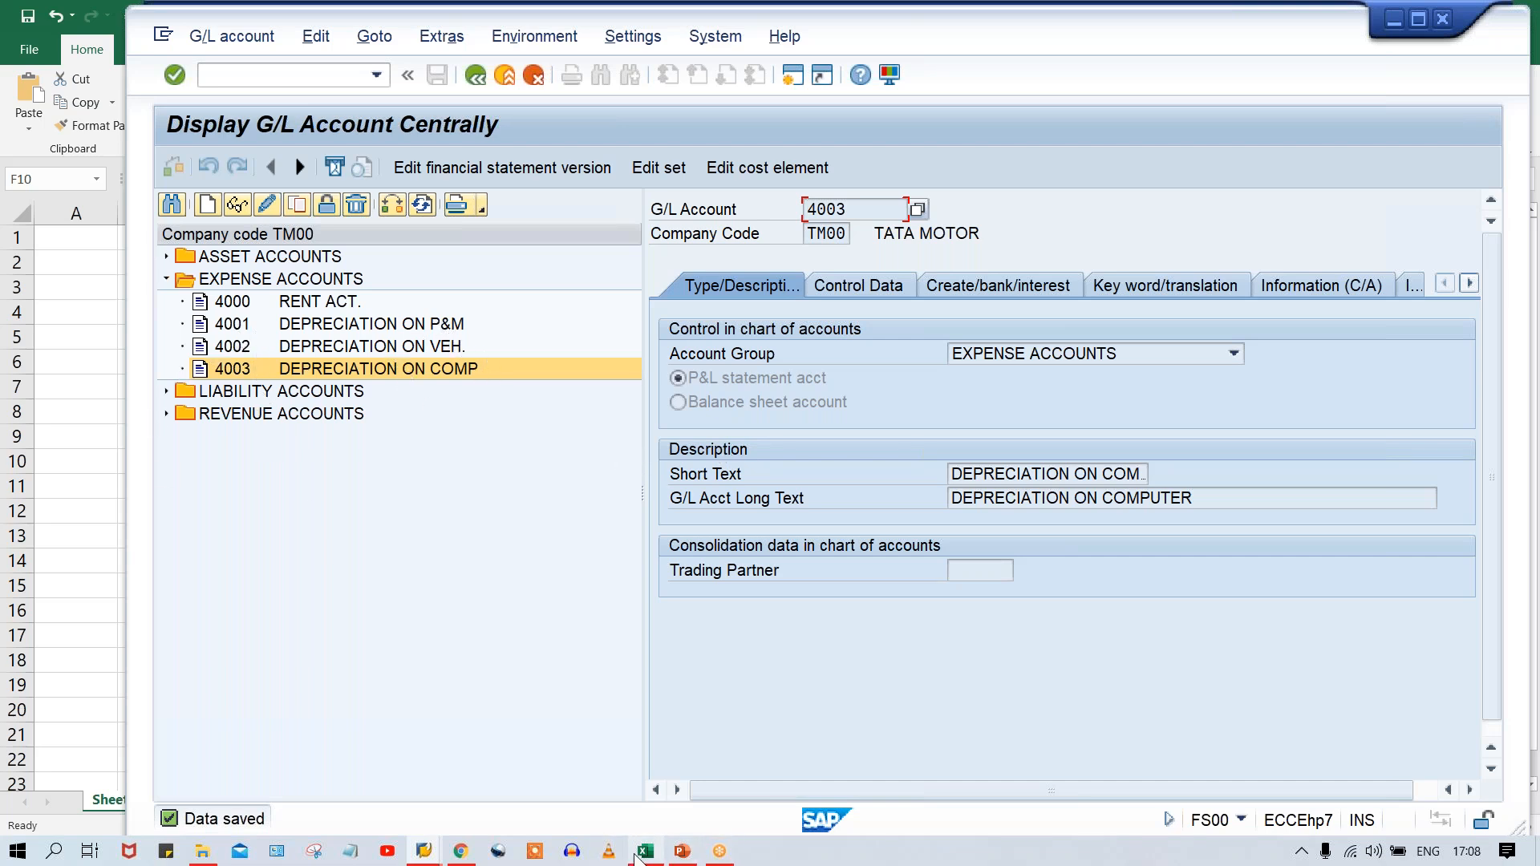
Switch to the Excel sheet and enter depreciation accounts 4001, 4002 and 4003 in F10:H10 under TP&M, TVEH and TCOM.
left_click(644, 851)
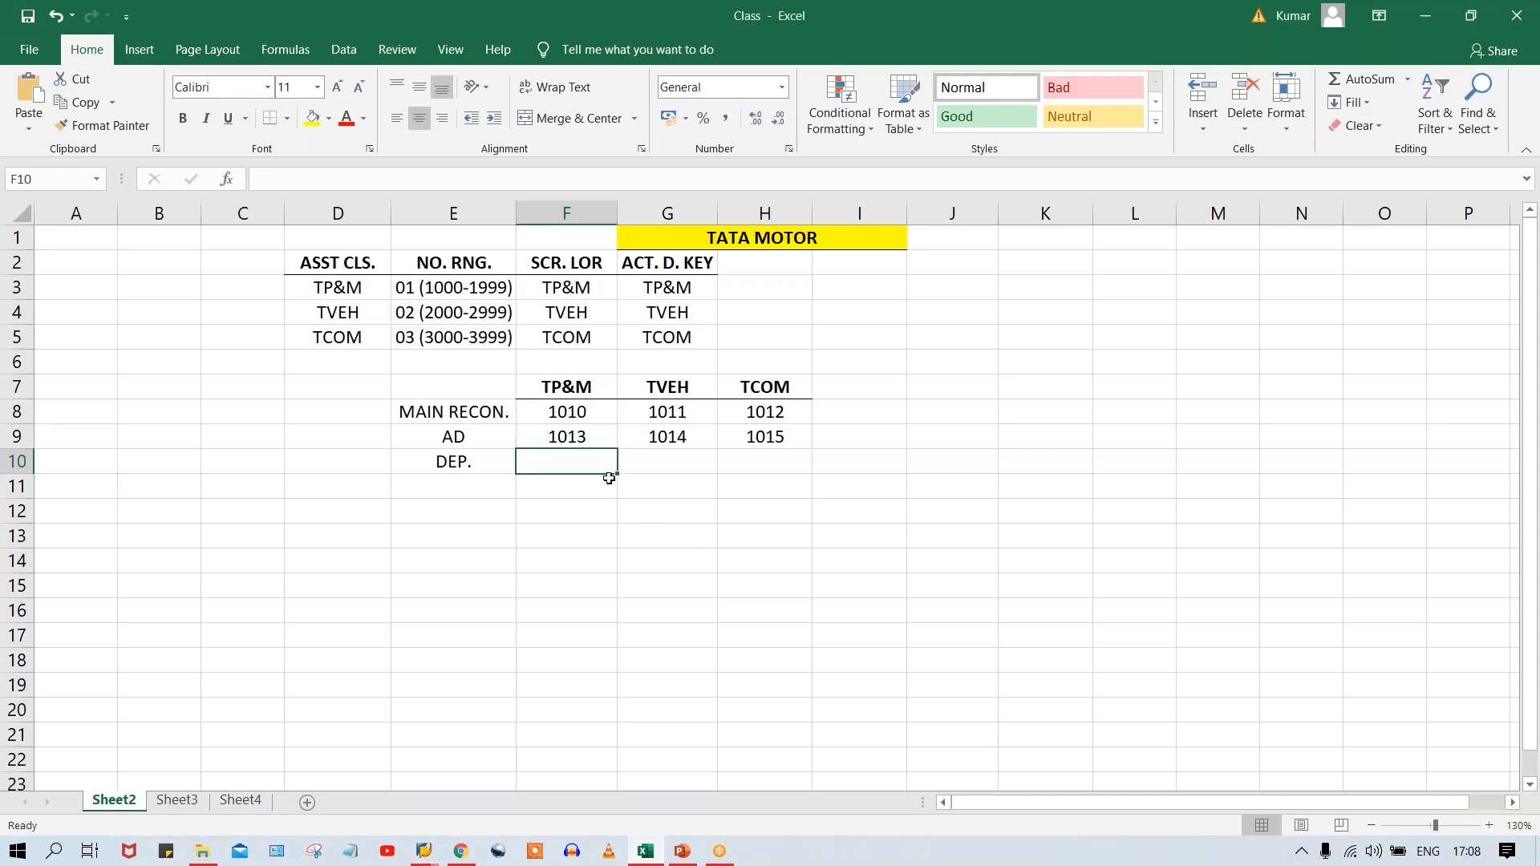
type("4001")
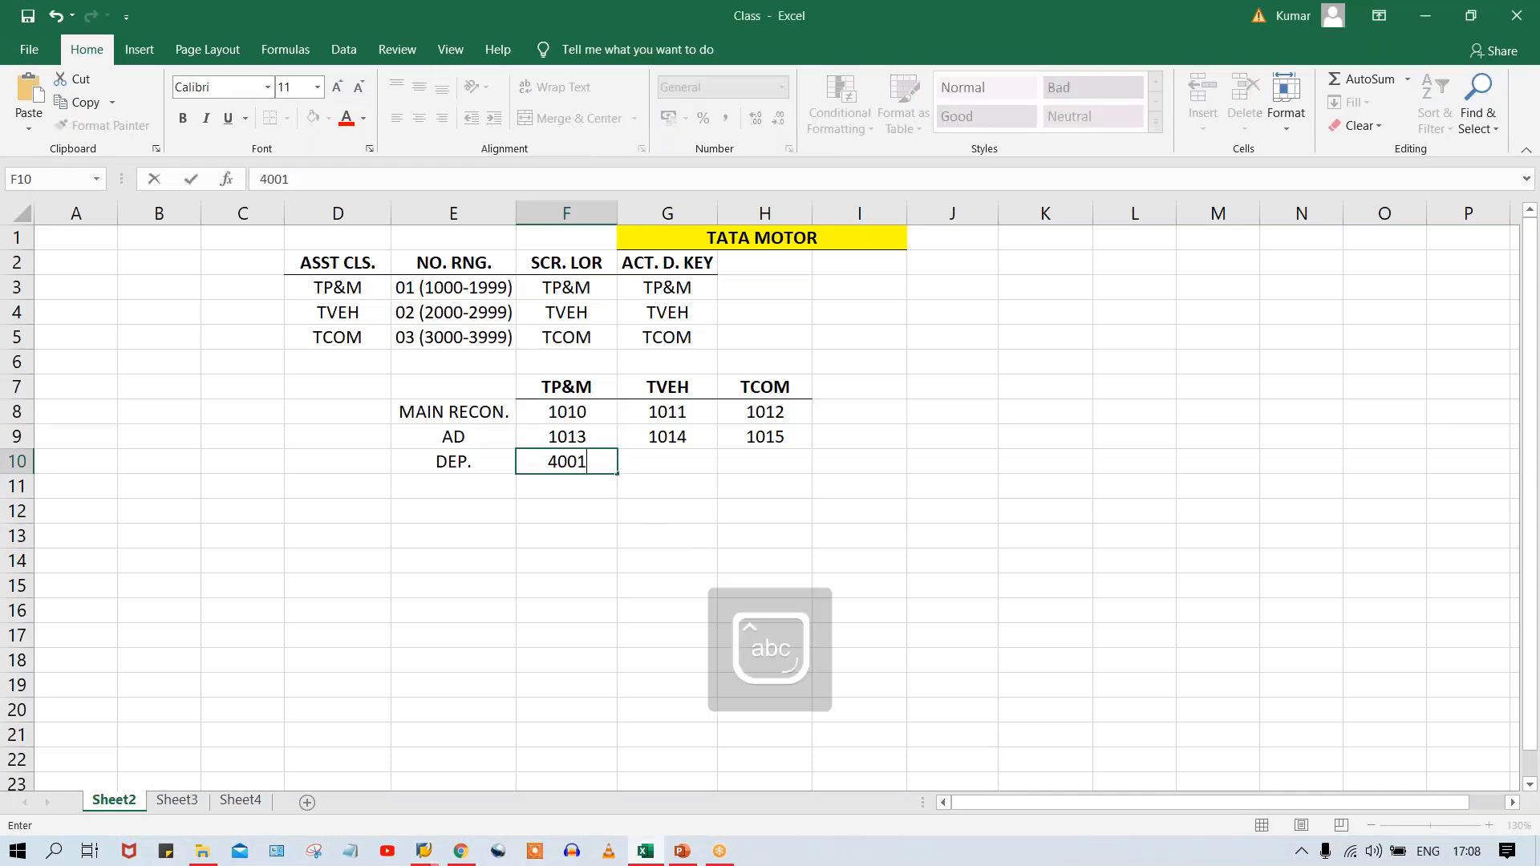
key("Caps_Lock")
key("Tab")
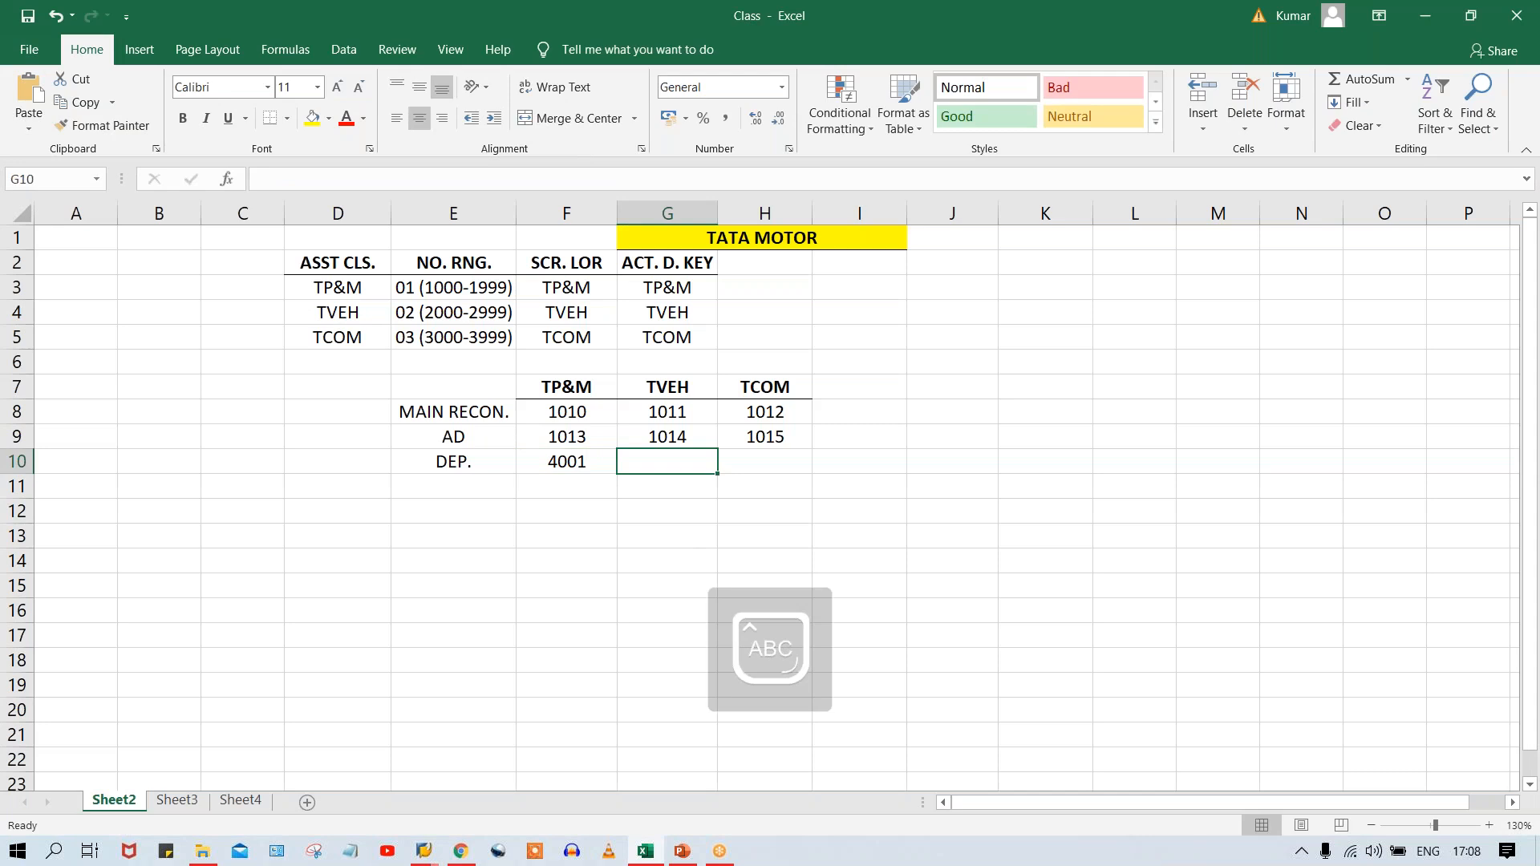
type("4002")
key("Tab")
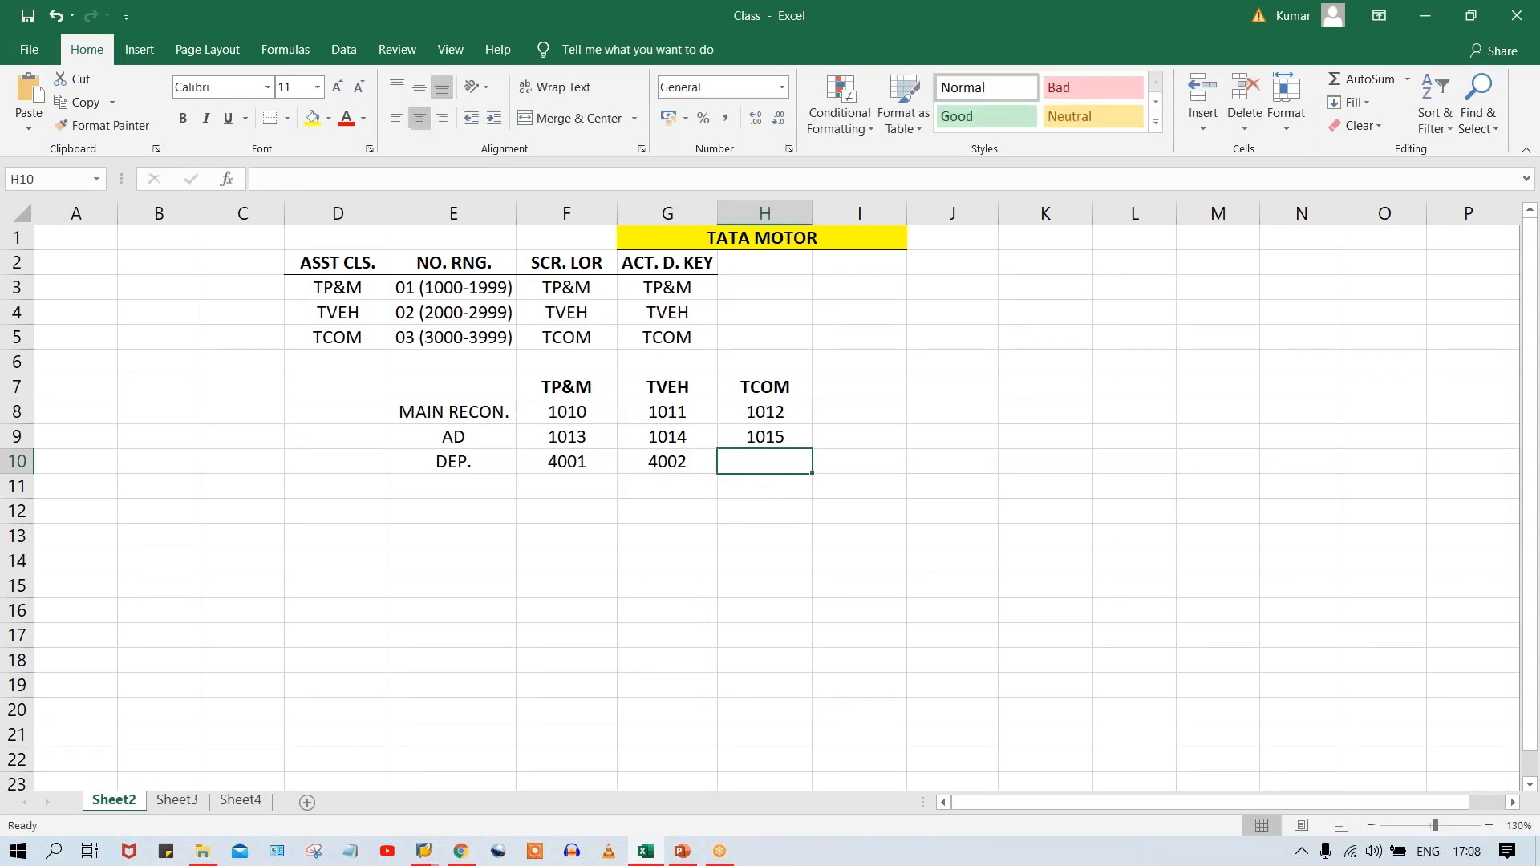
type("4003")
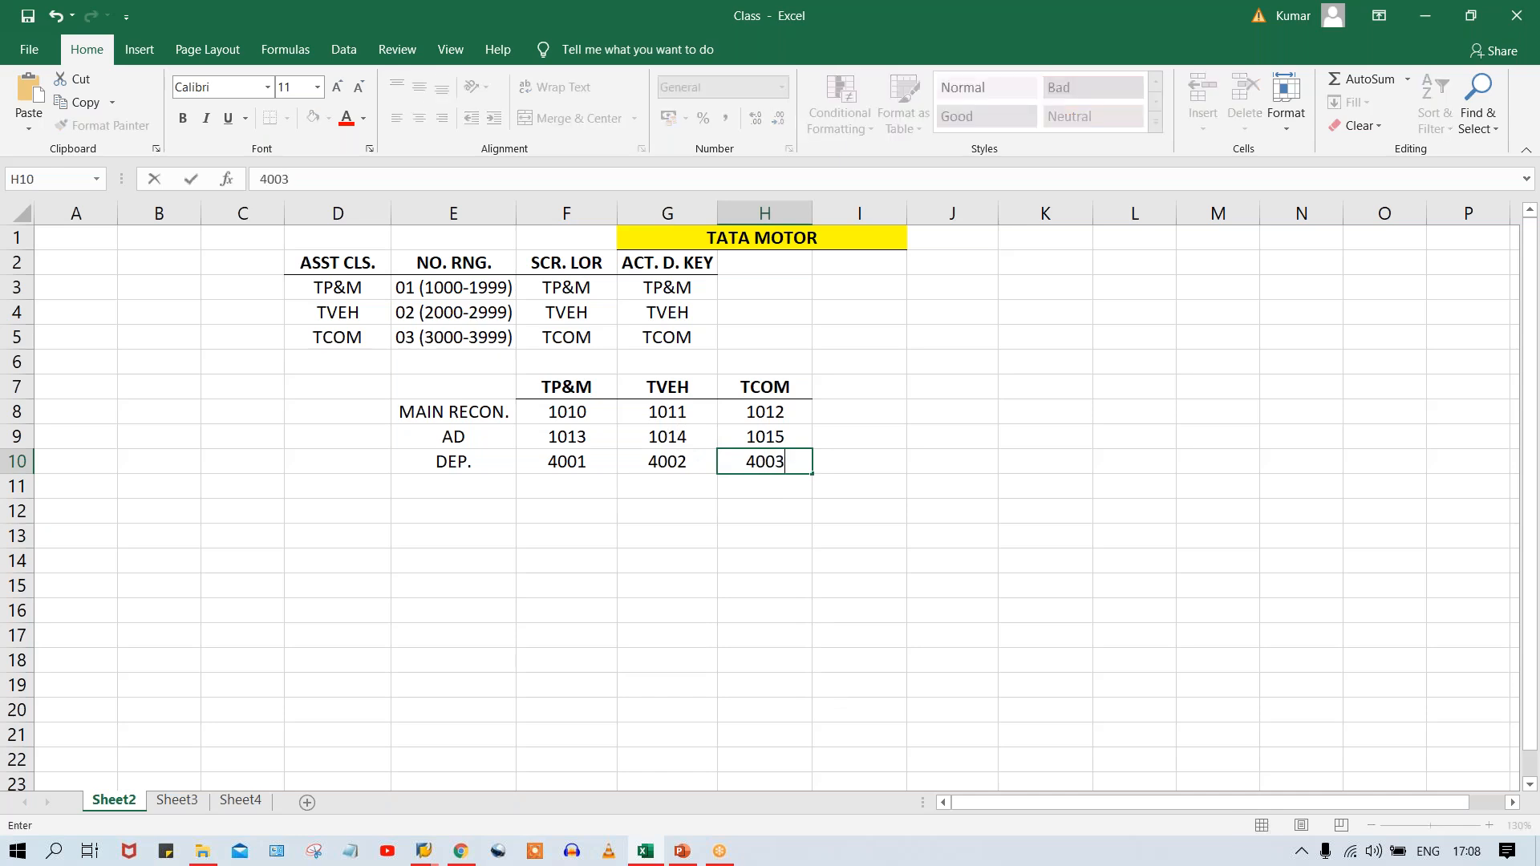
key("Return")
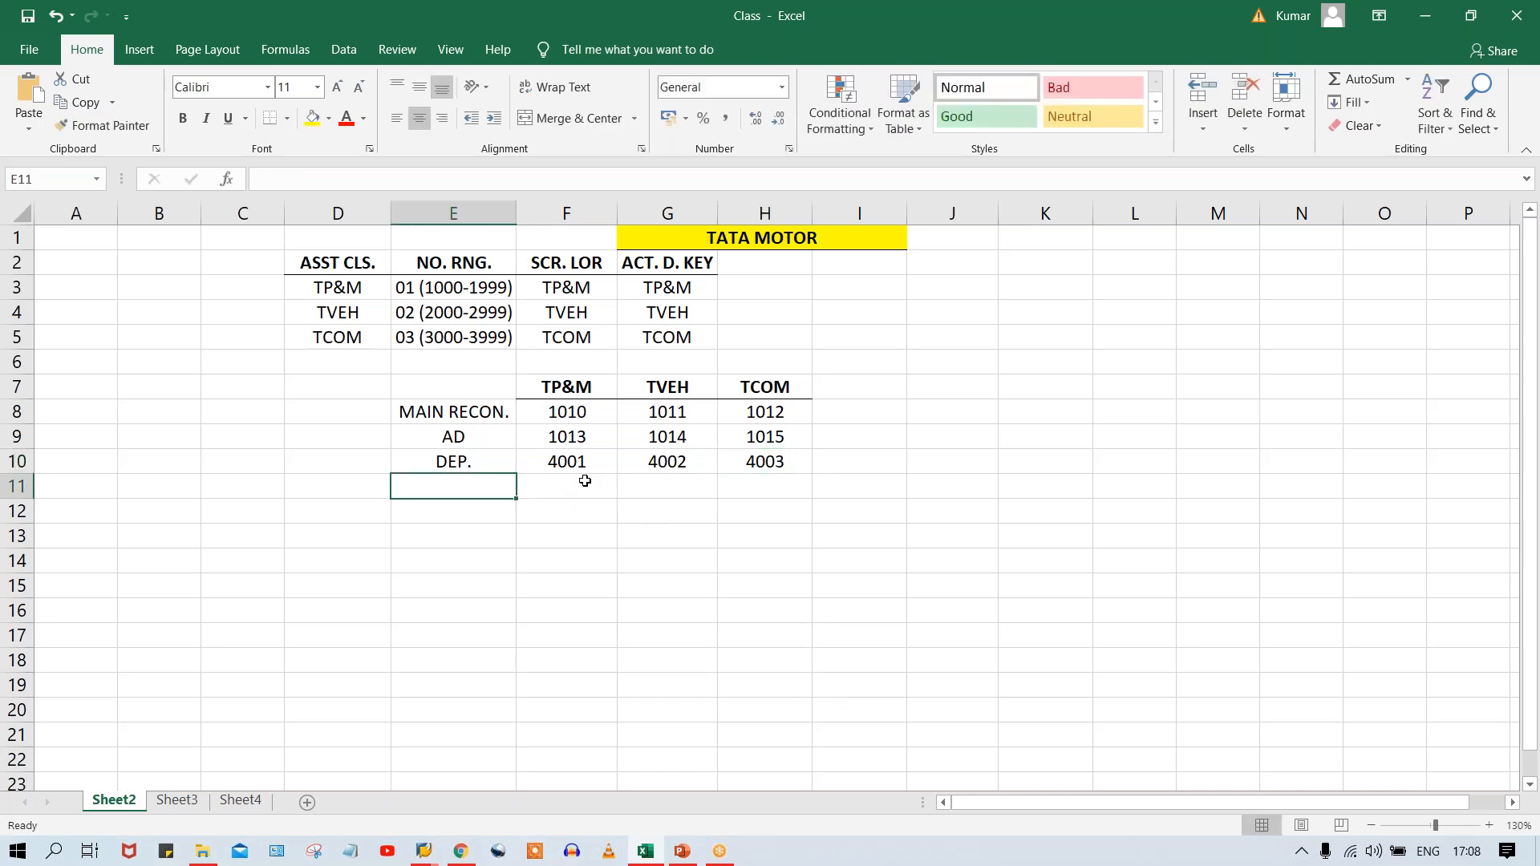
left_click(555, 414)
left_click_drag(692, 439, 708, 467)
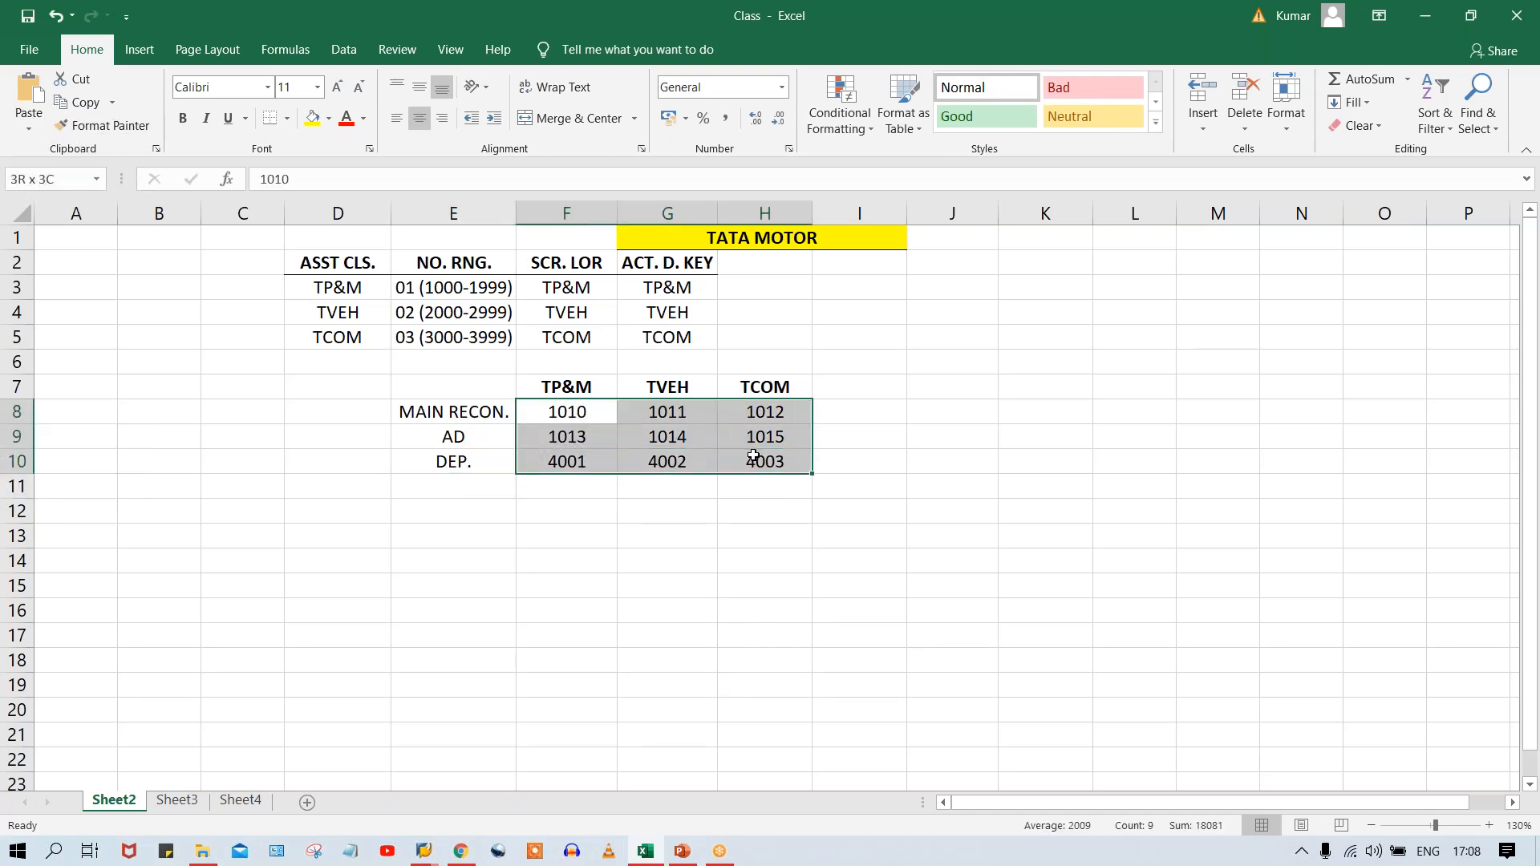
left_click(677, 529)
left_click(472, 481)
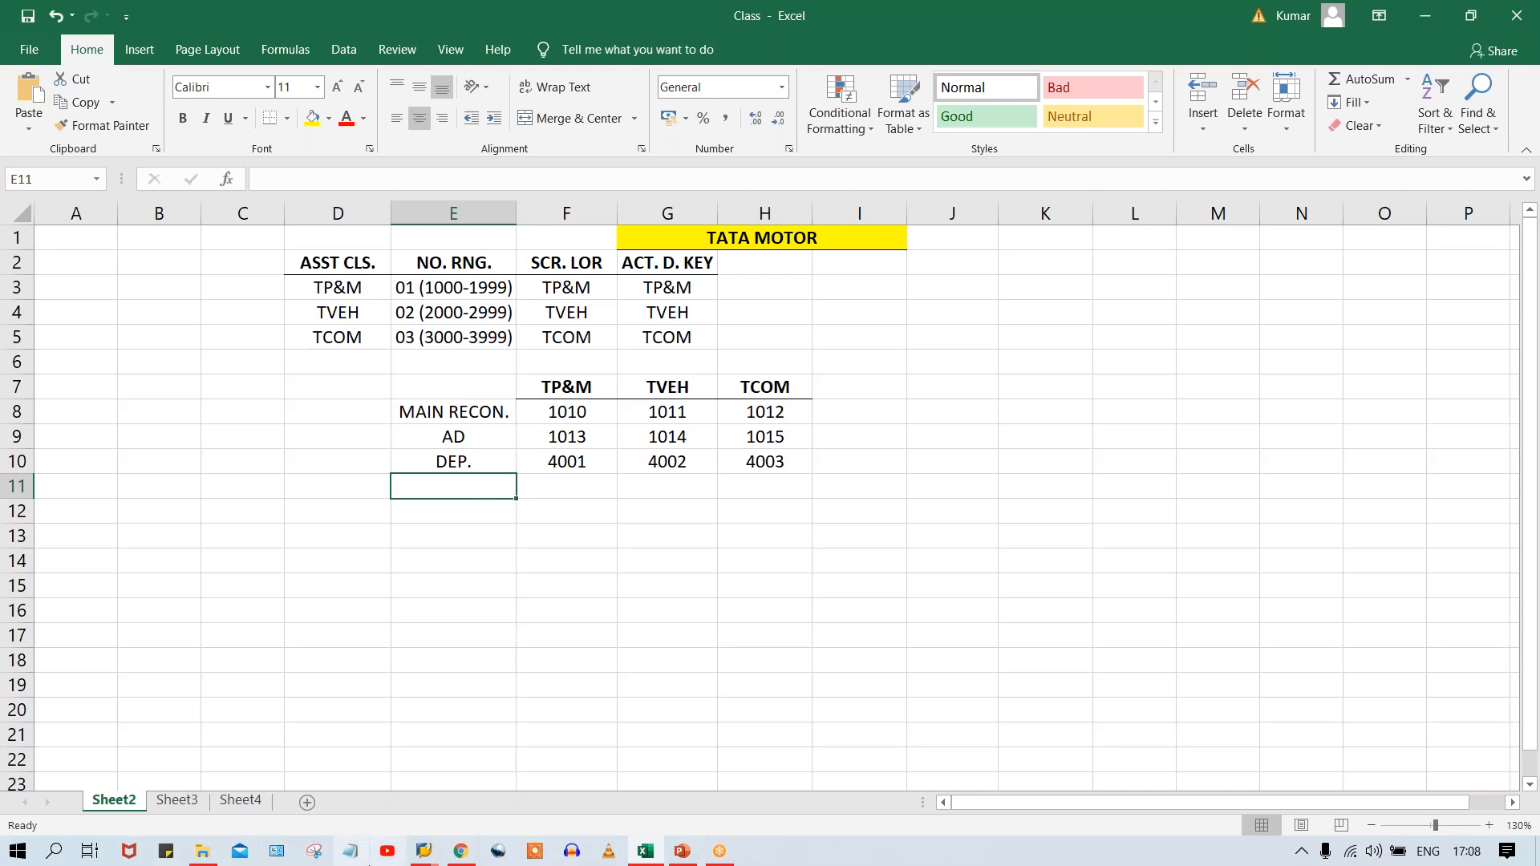
Switch to the SAP G/L account window and copy revenue account 3000 SALES REVENUE ACT. to new account 3002 in company code TM00.
left_click(427, 854)
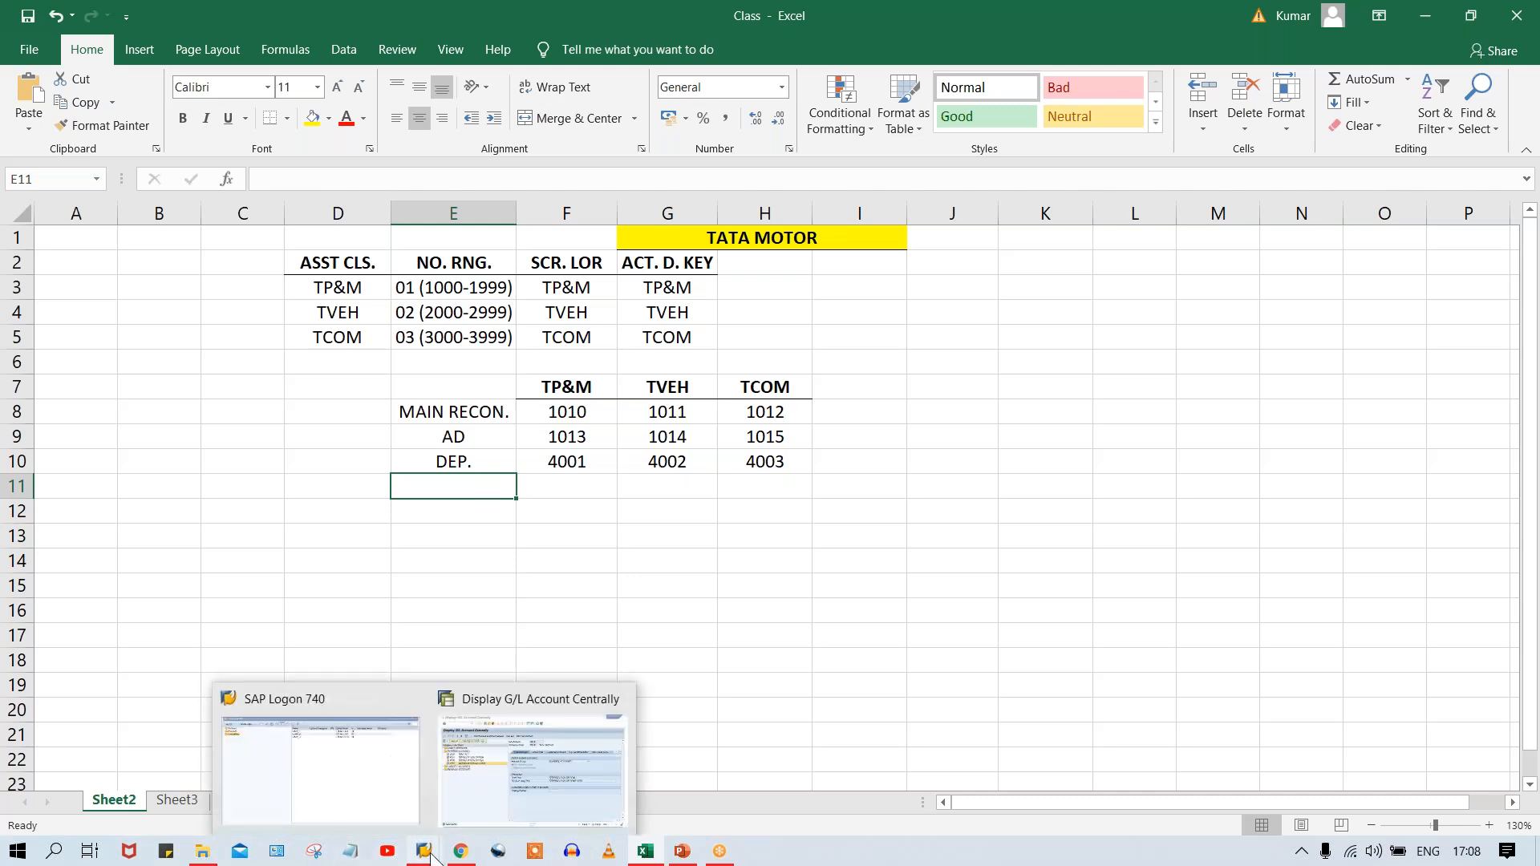
left_click(536, 767)
left_click(239, 414)
double_click(239, 412)
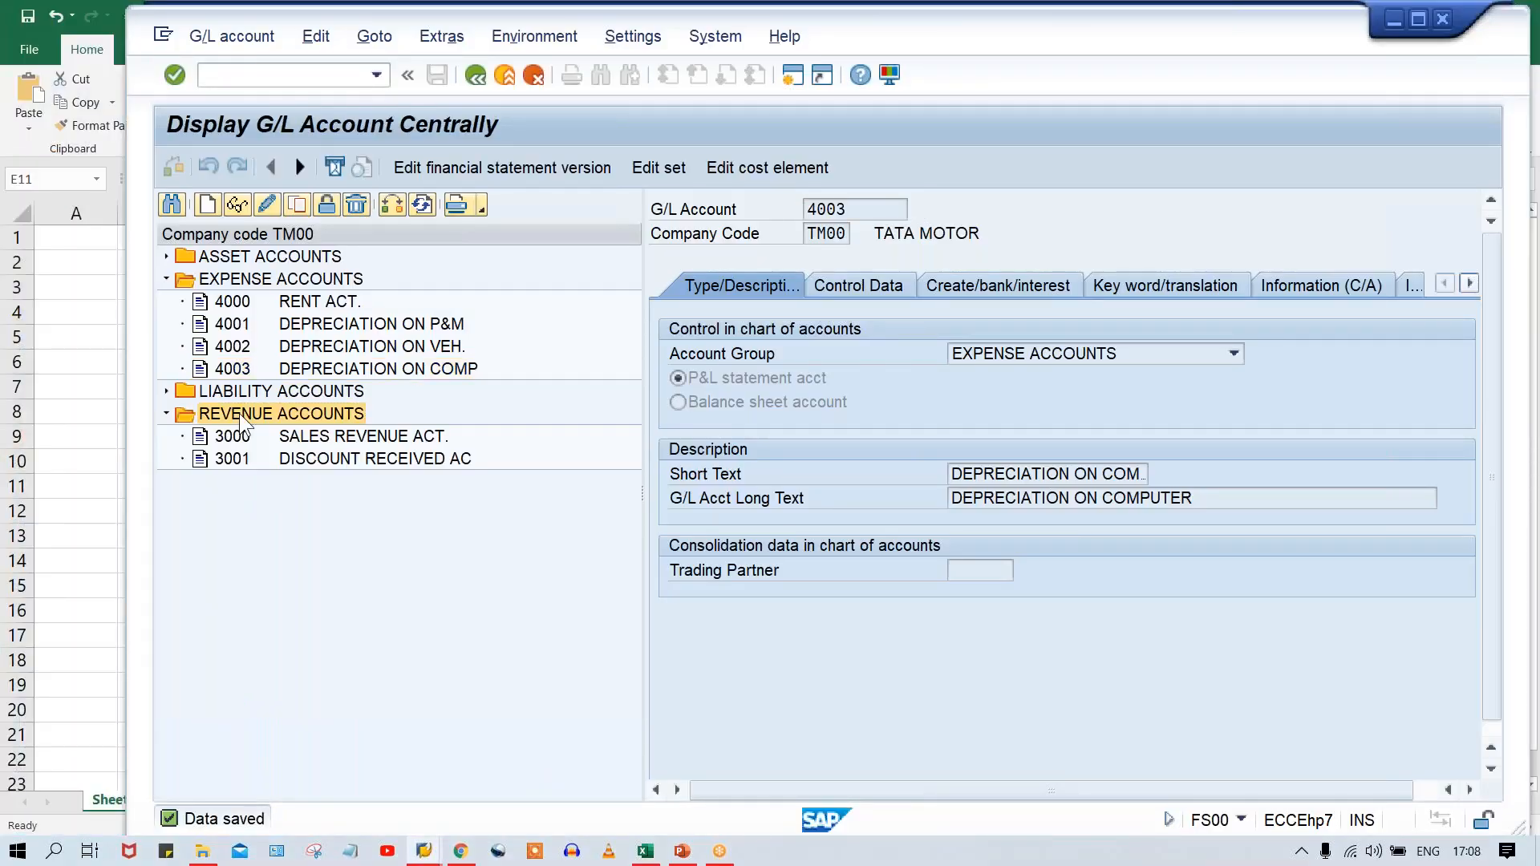
left_click(297, 437)
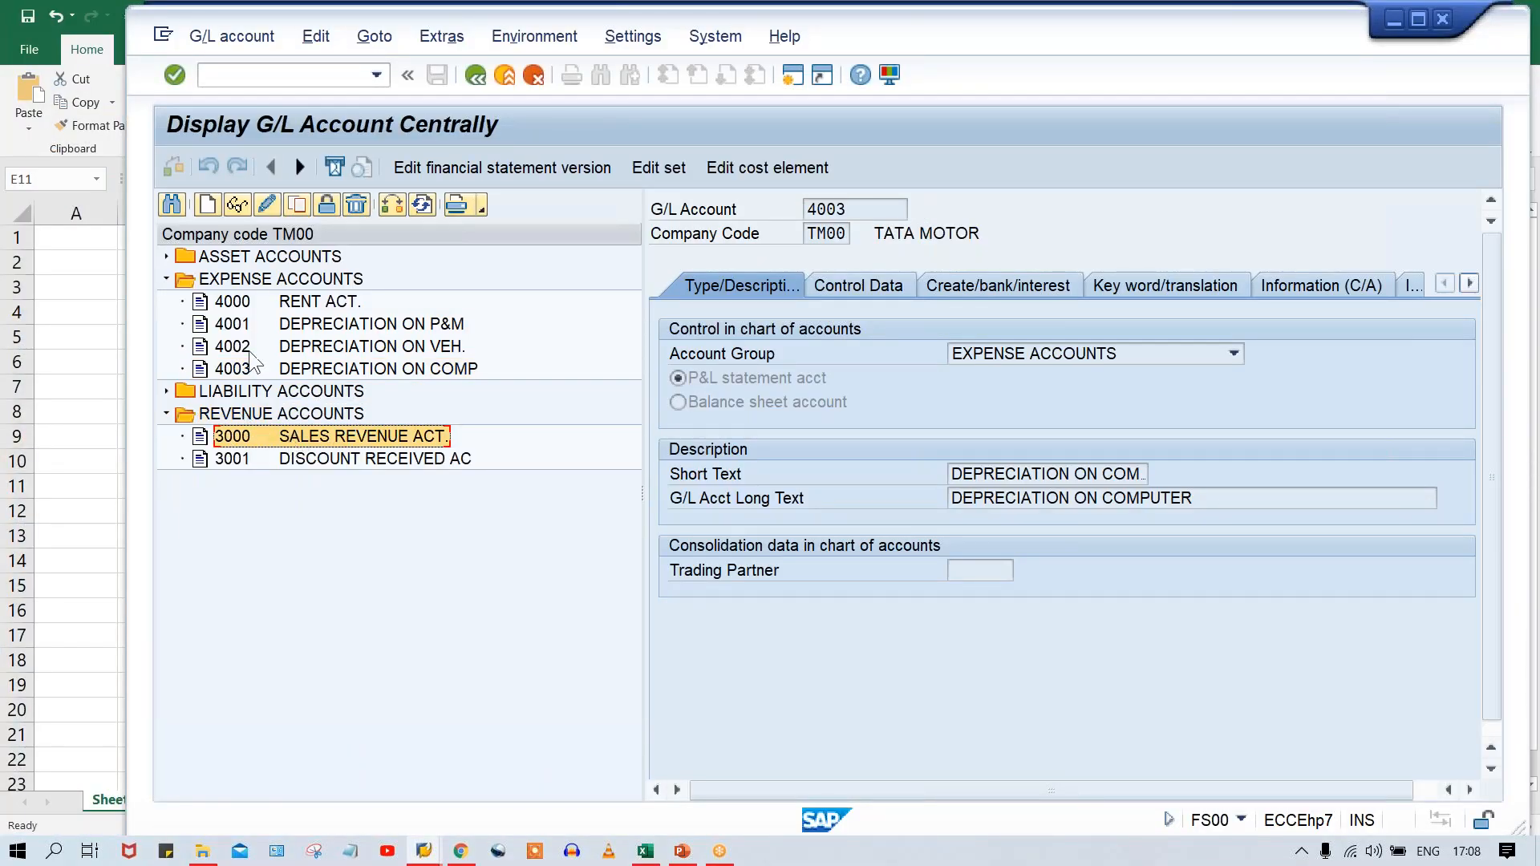
left_click(297, 206)
left_click(484, 392)
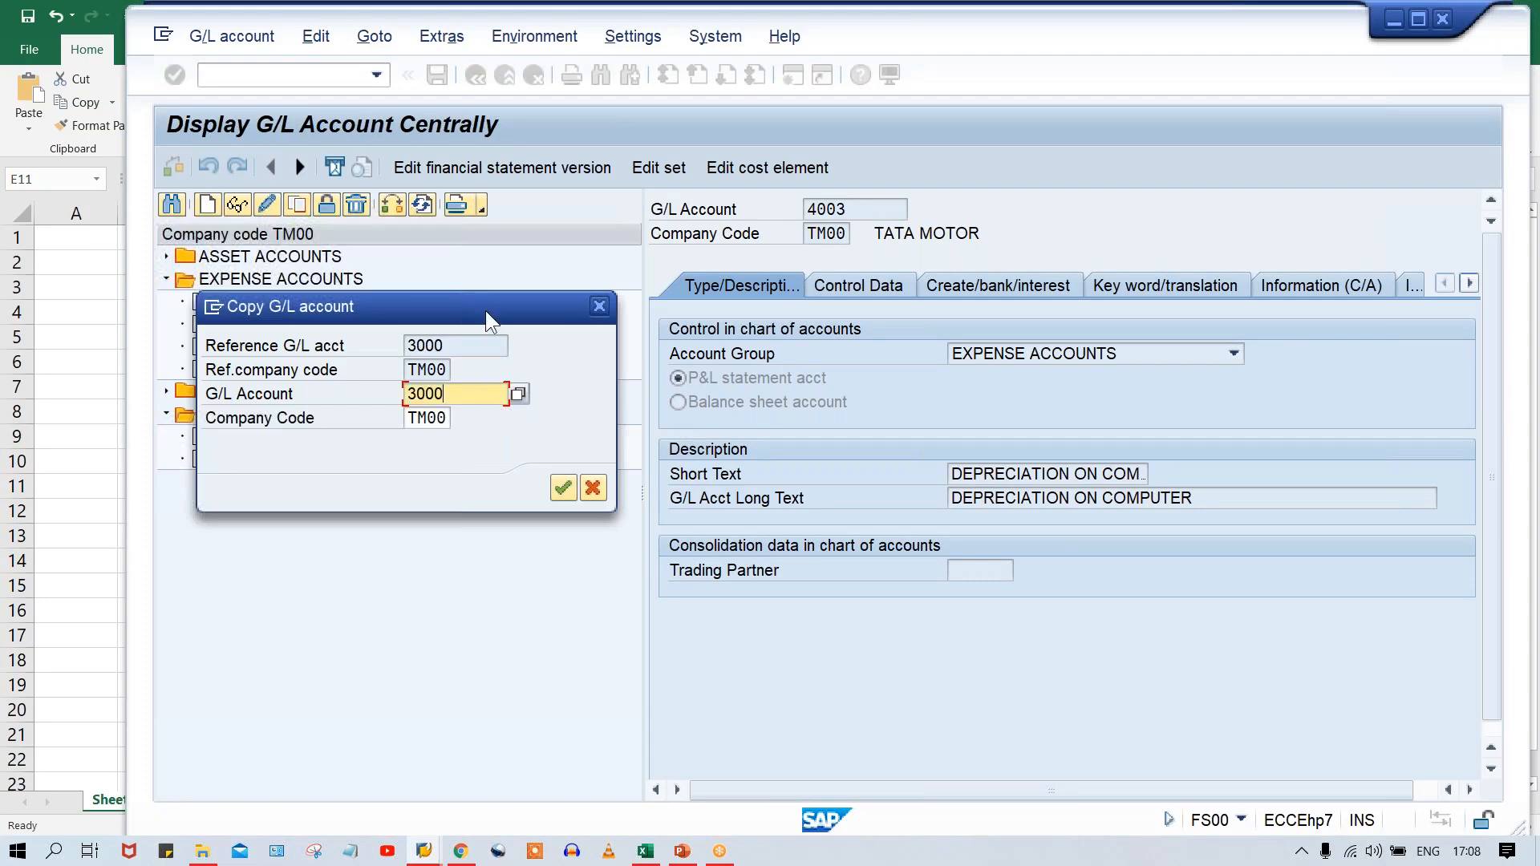
left_click_drag(485, 310, 735, 375)
key("BackSpace")
type("2")
key("Return")
Set both the short text and the long text of new account 3002 to ASSET SALE ACT.
left_click_drag(1117, 474, 818, 472)
type("ASSET ")
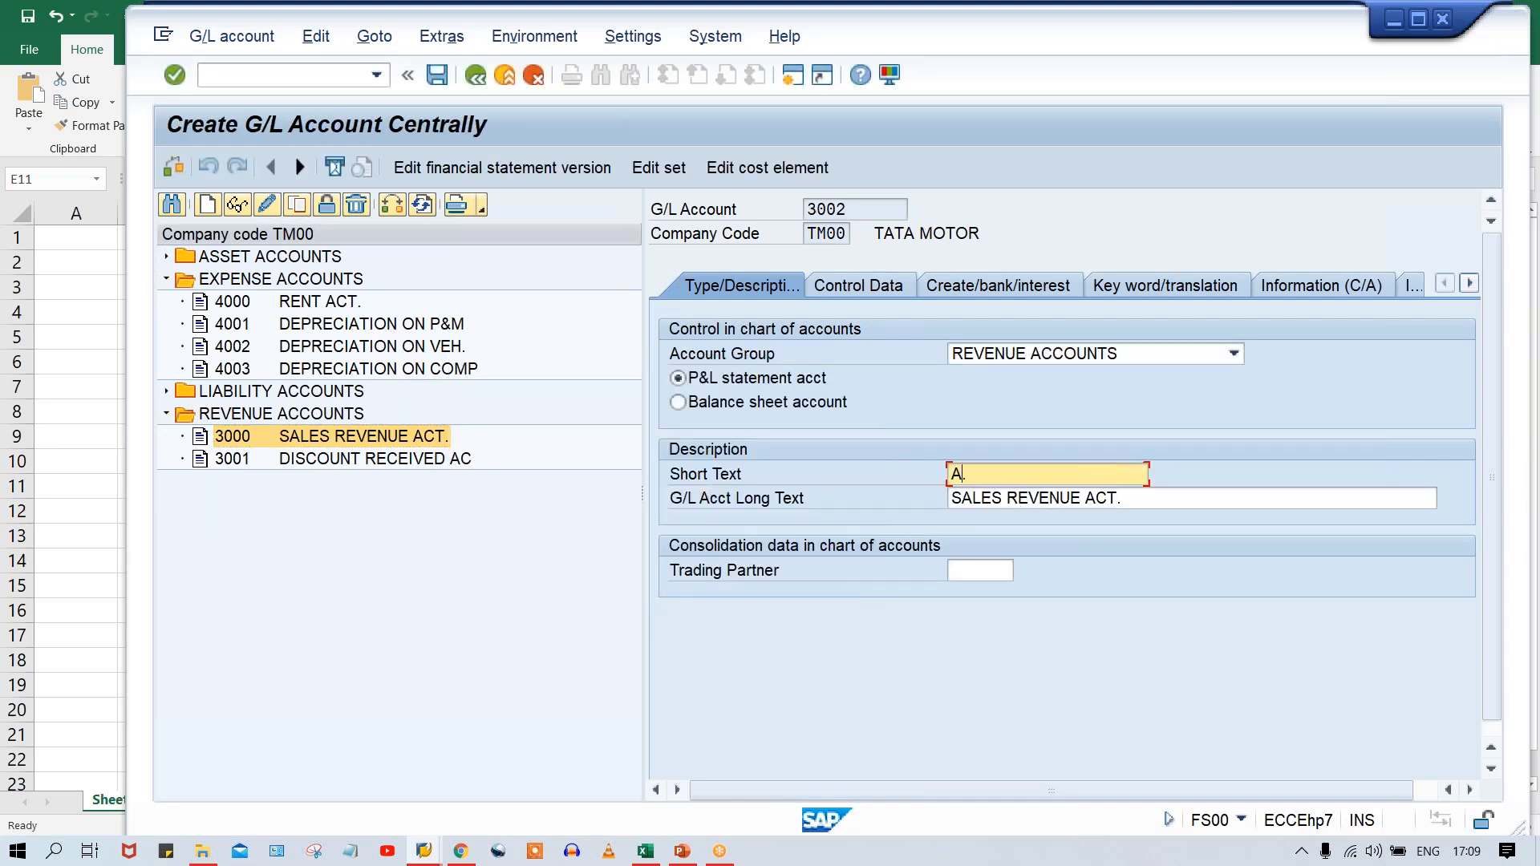
type("SALE ACT")
key("End")
key("Tab")
type("ASSET SALE ACT.")
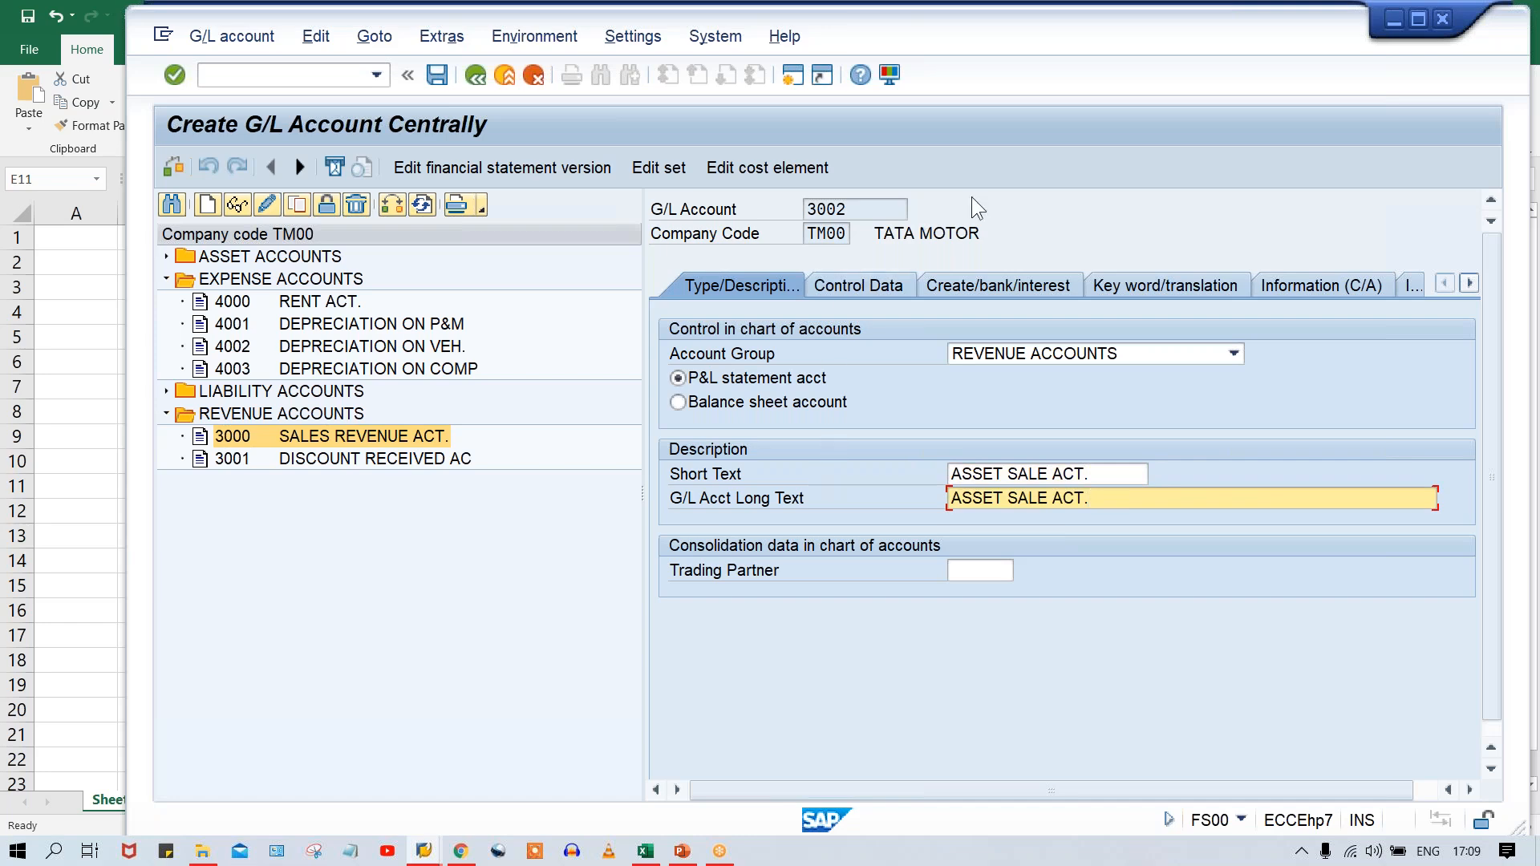
Assign field status group G052, Accounts for fixed asset retirement, to account 3002 and save the account.
left_click(847, 277)
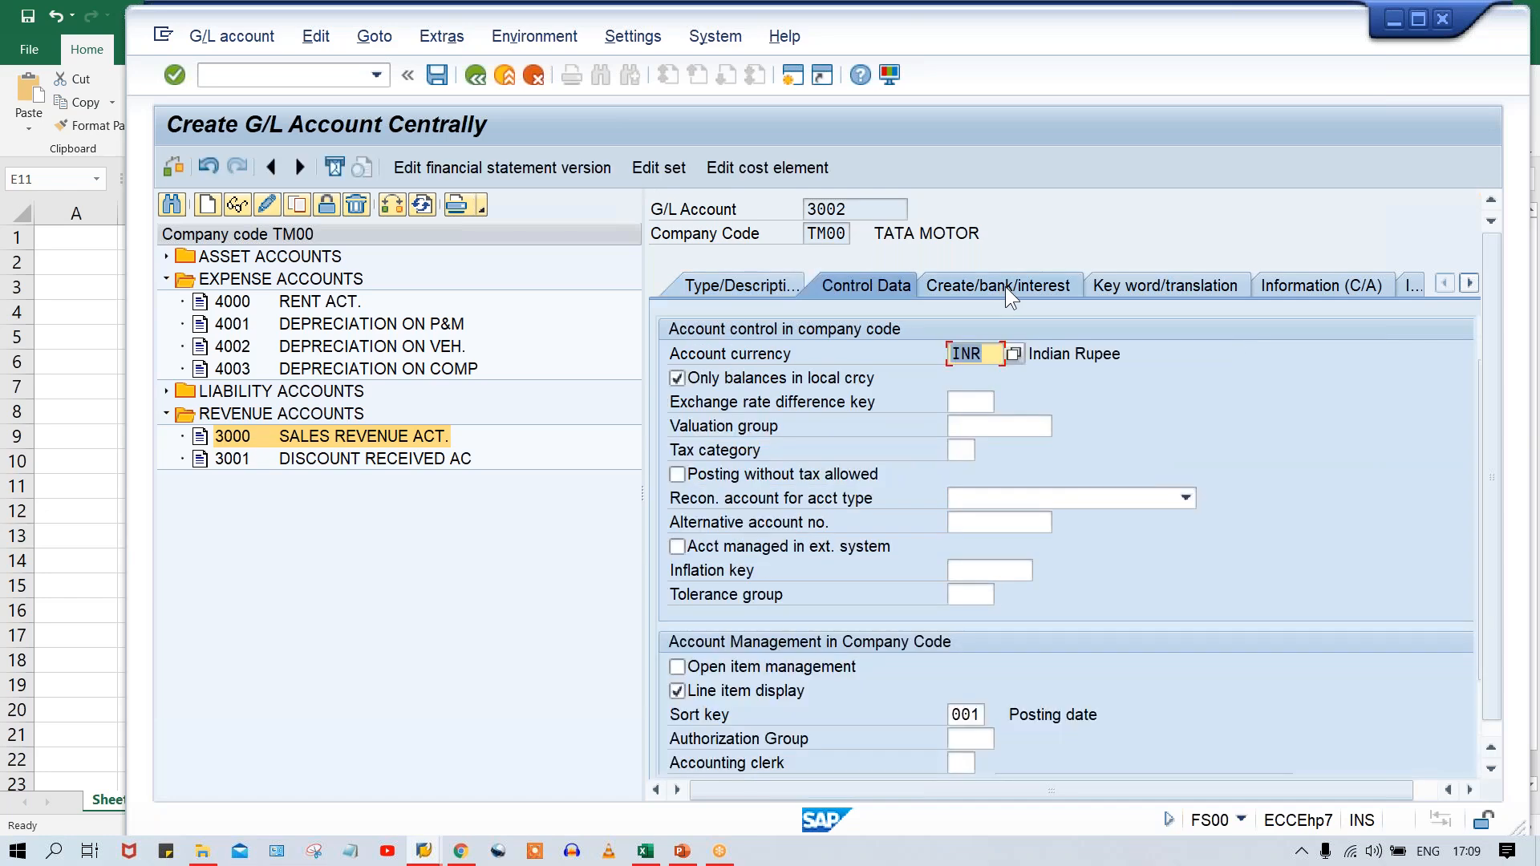
left_click(1003, 286)
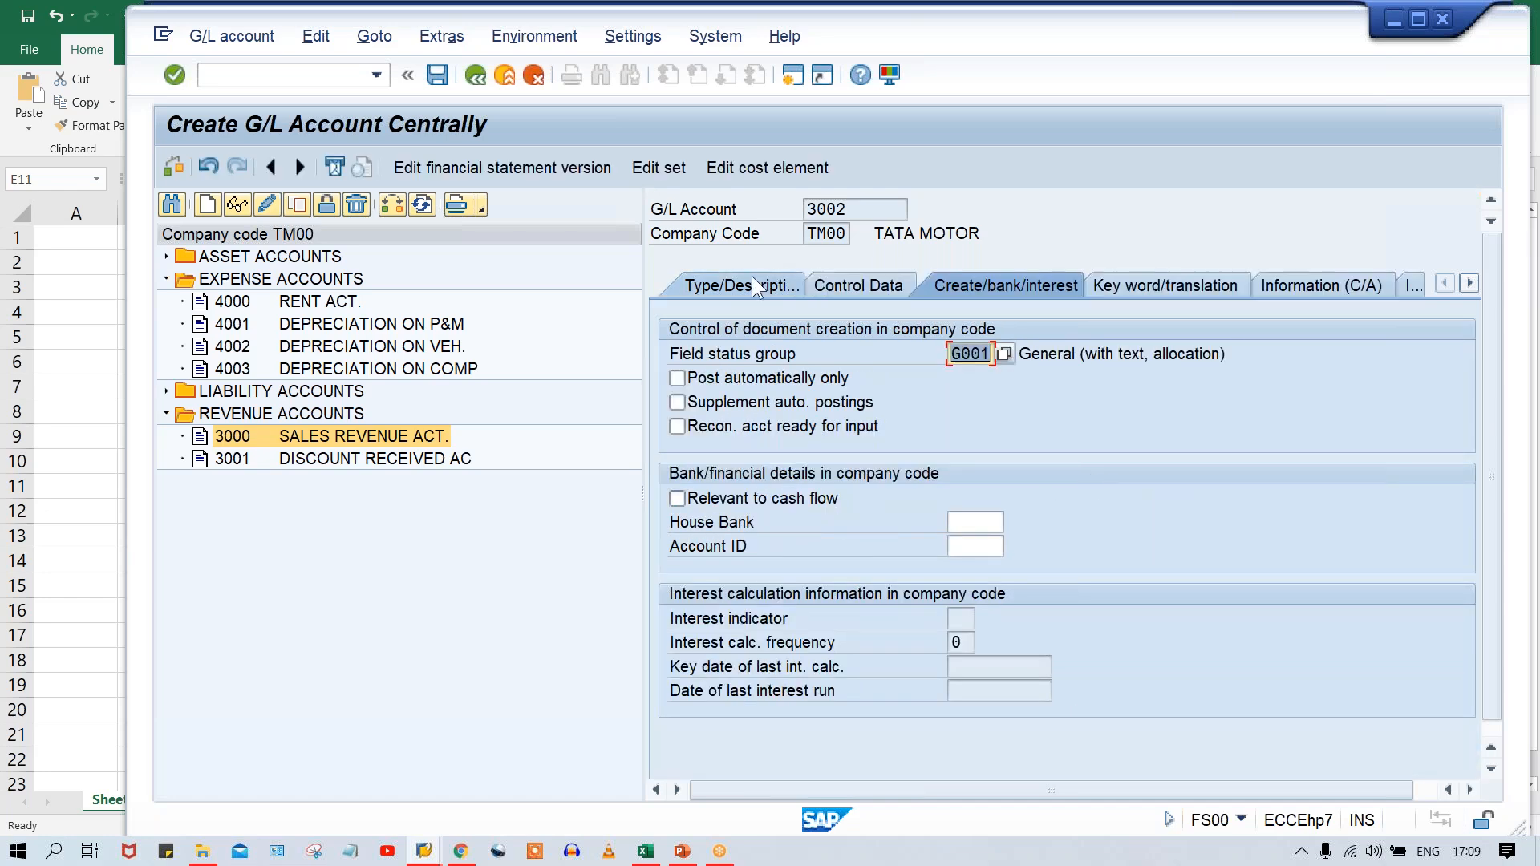
key("Return")
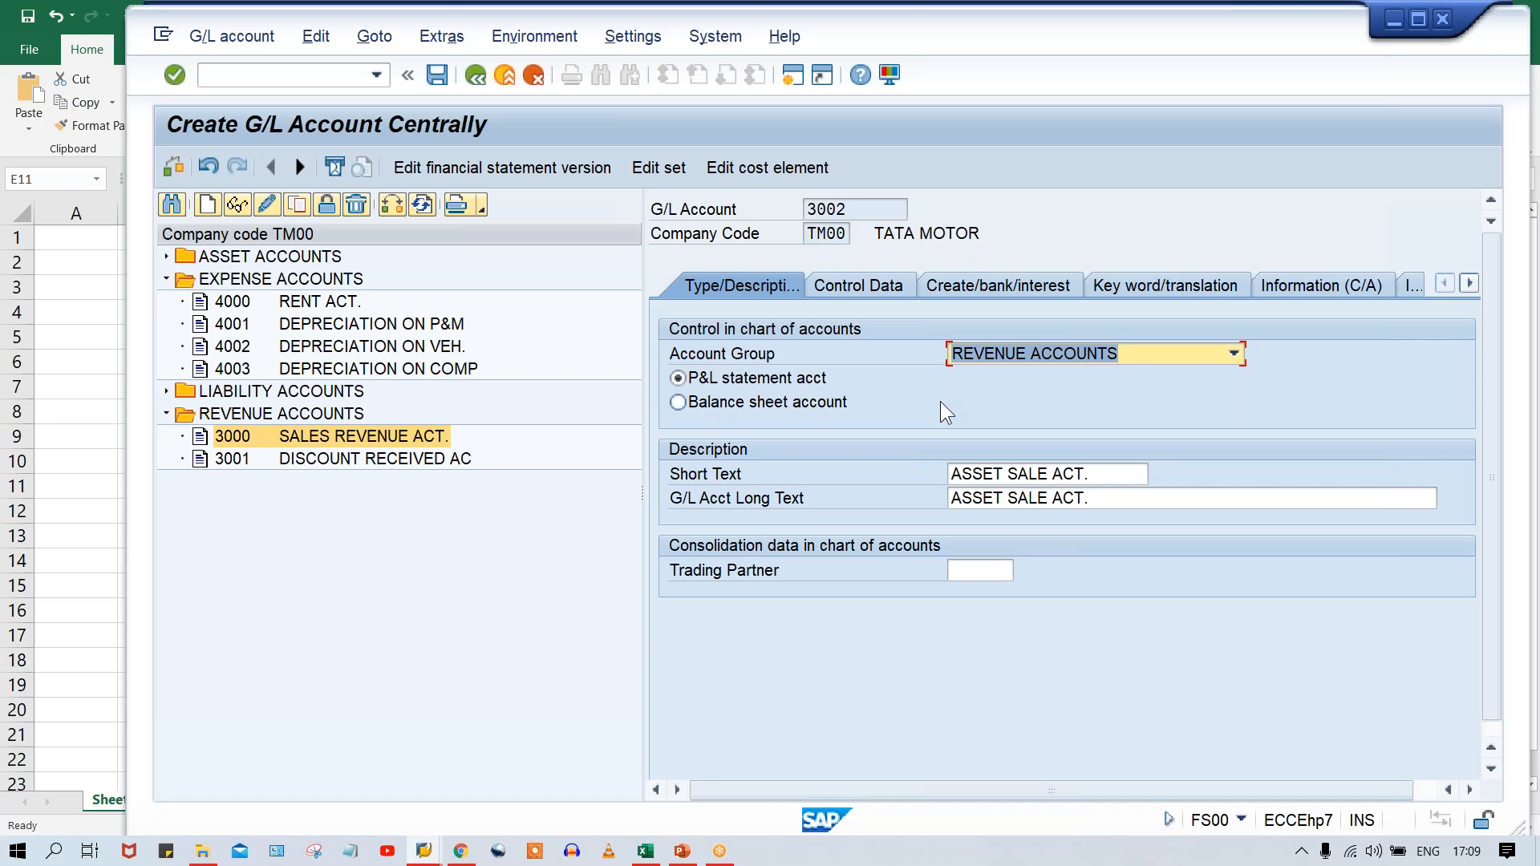
left_click(1008, 281)
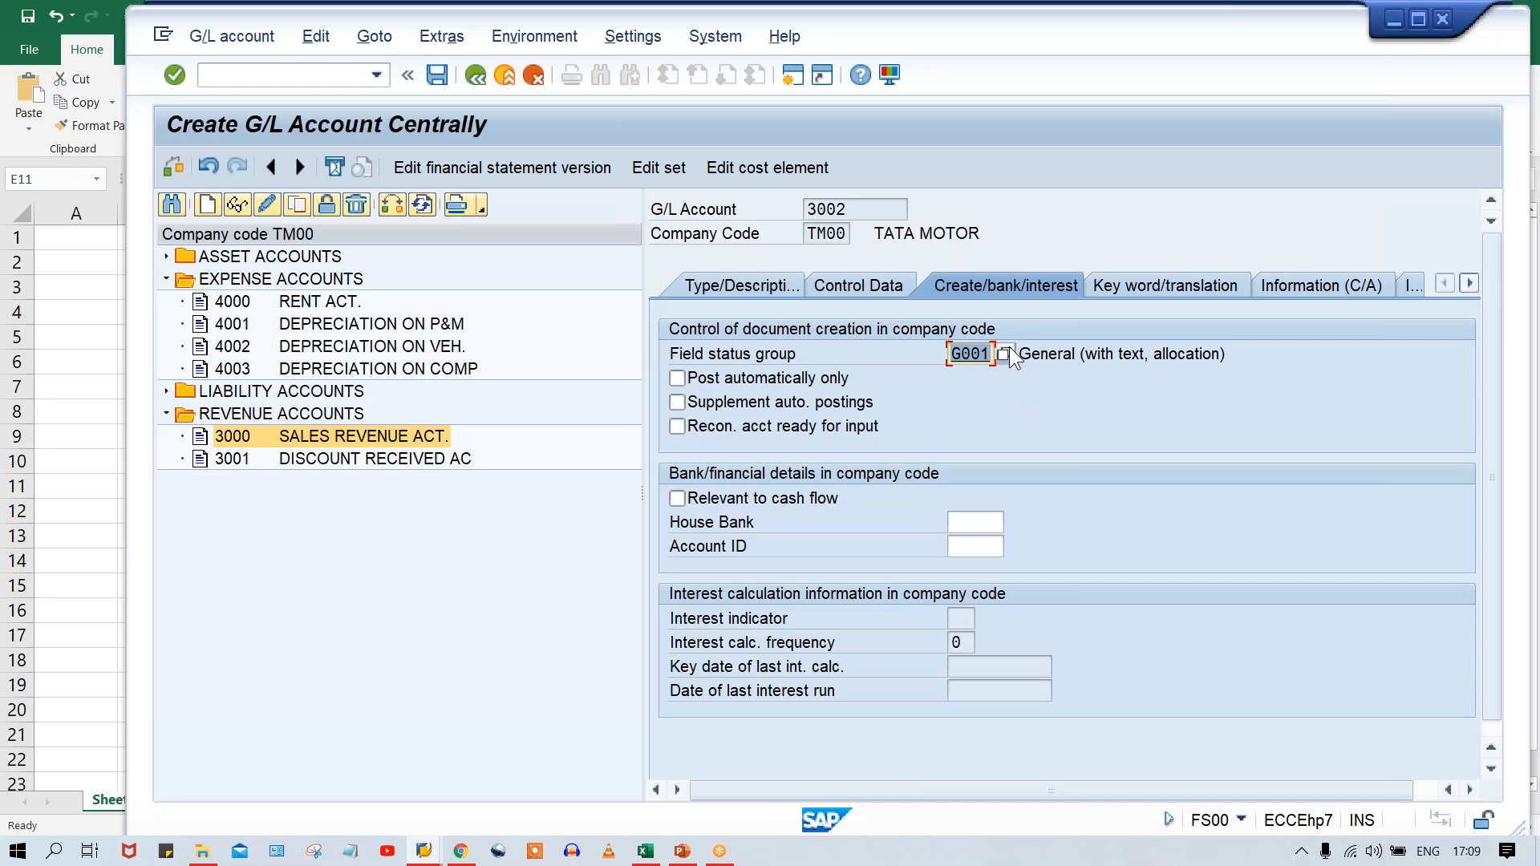
left_click(1004, 350)
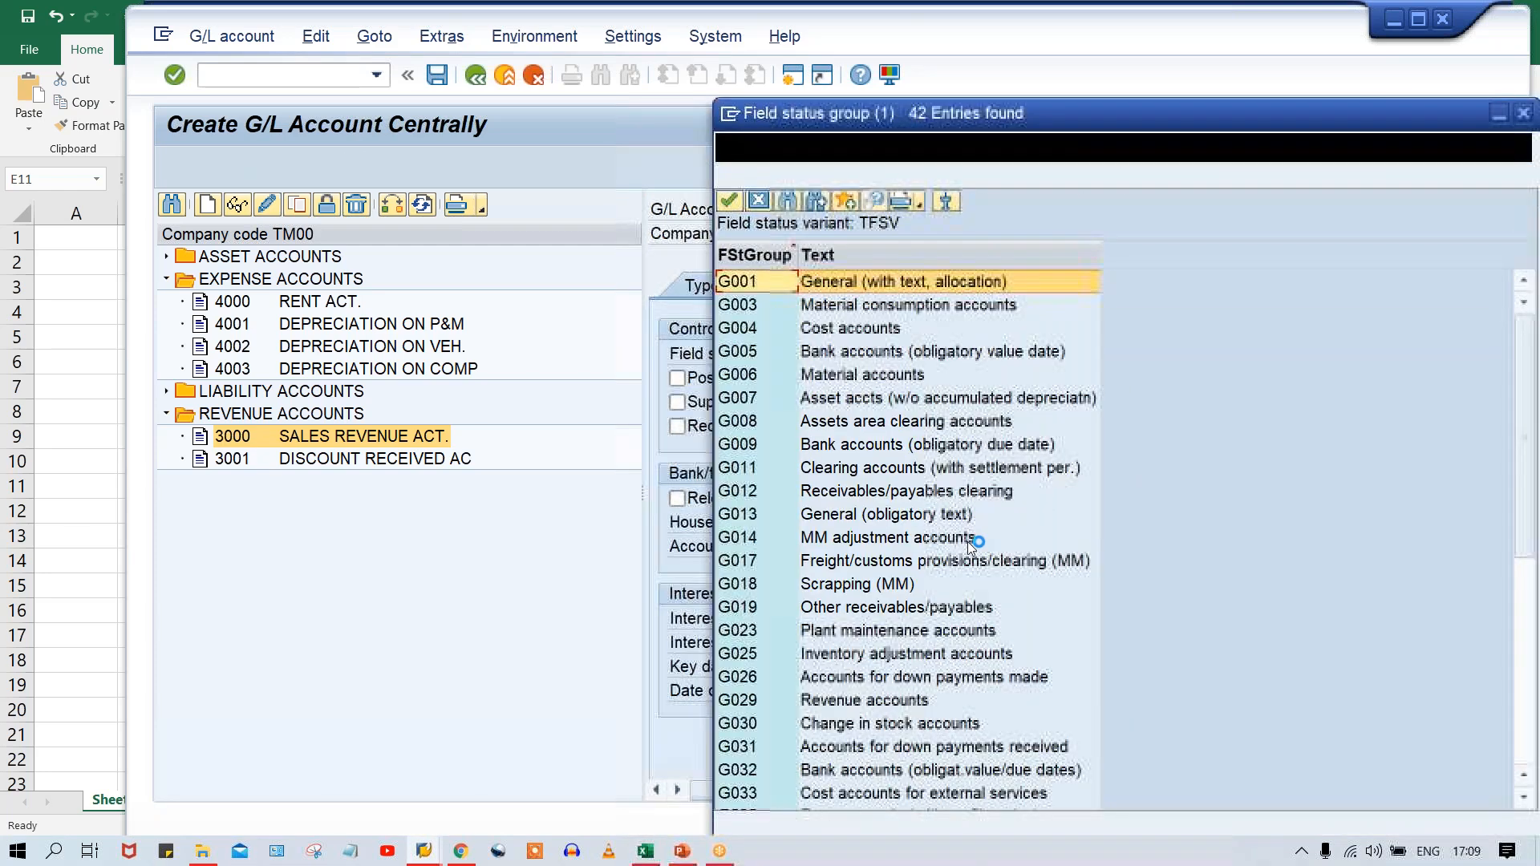
left_click(975, 541)
scroll(977, 551, "down", 3)
scroll(976, 552, "down", 4)
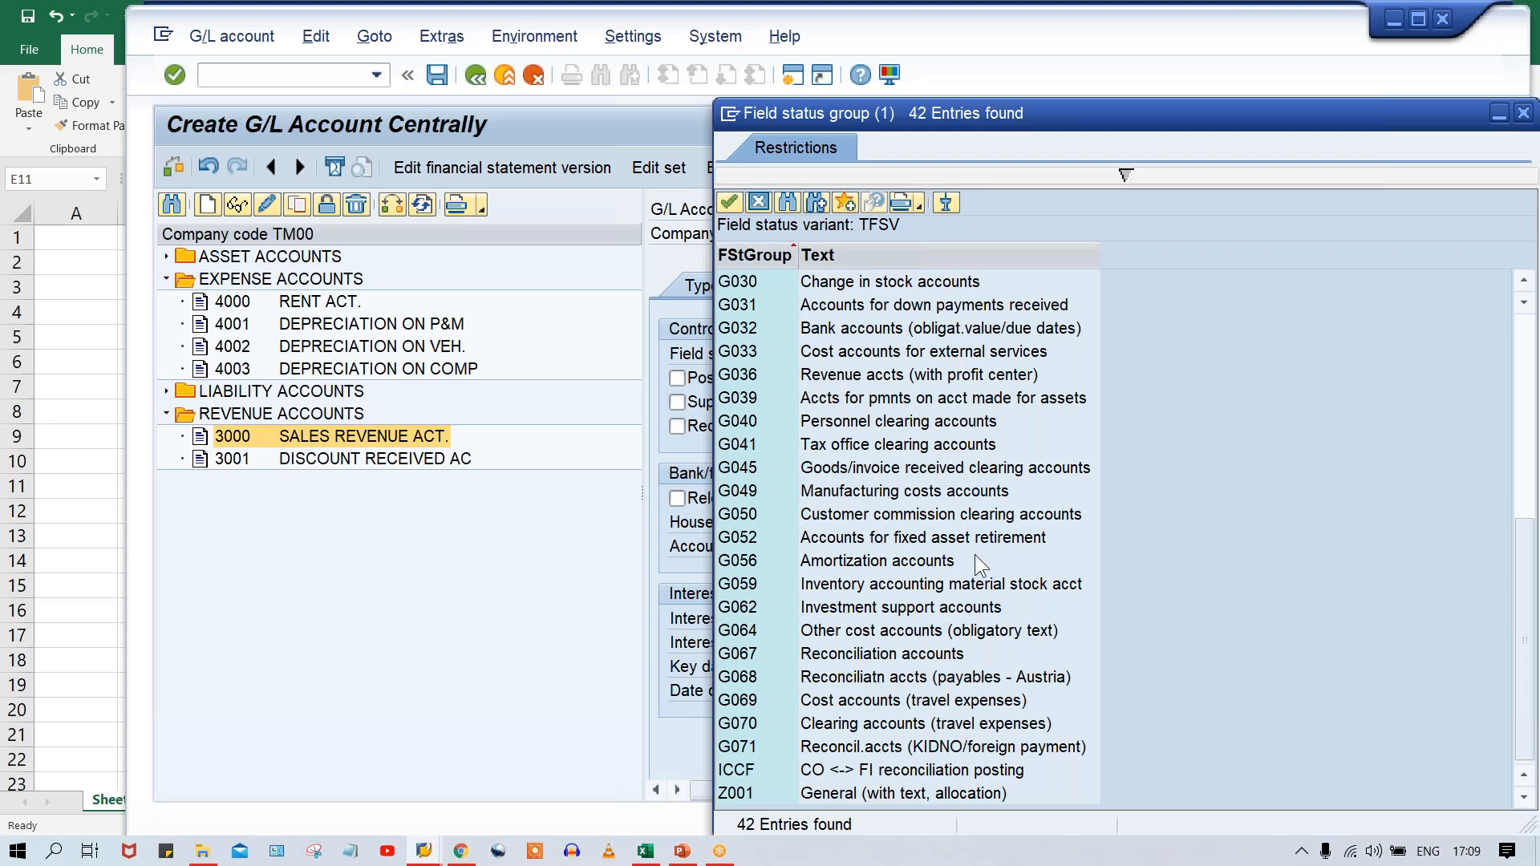
left_click(865, 542)
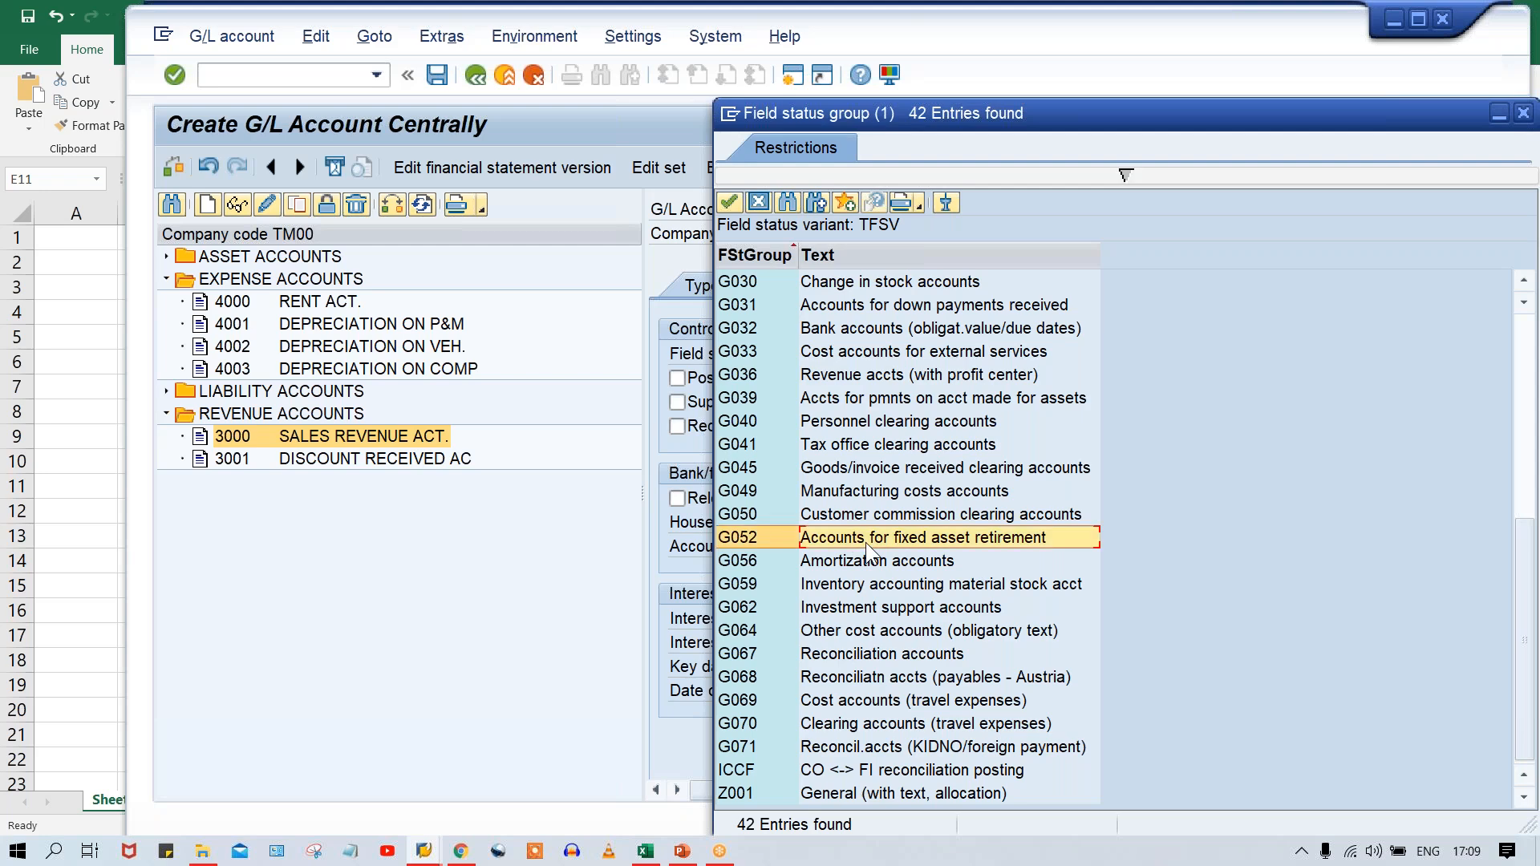
double_click(865, 542)
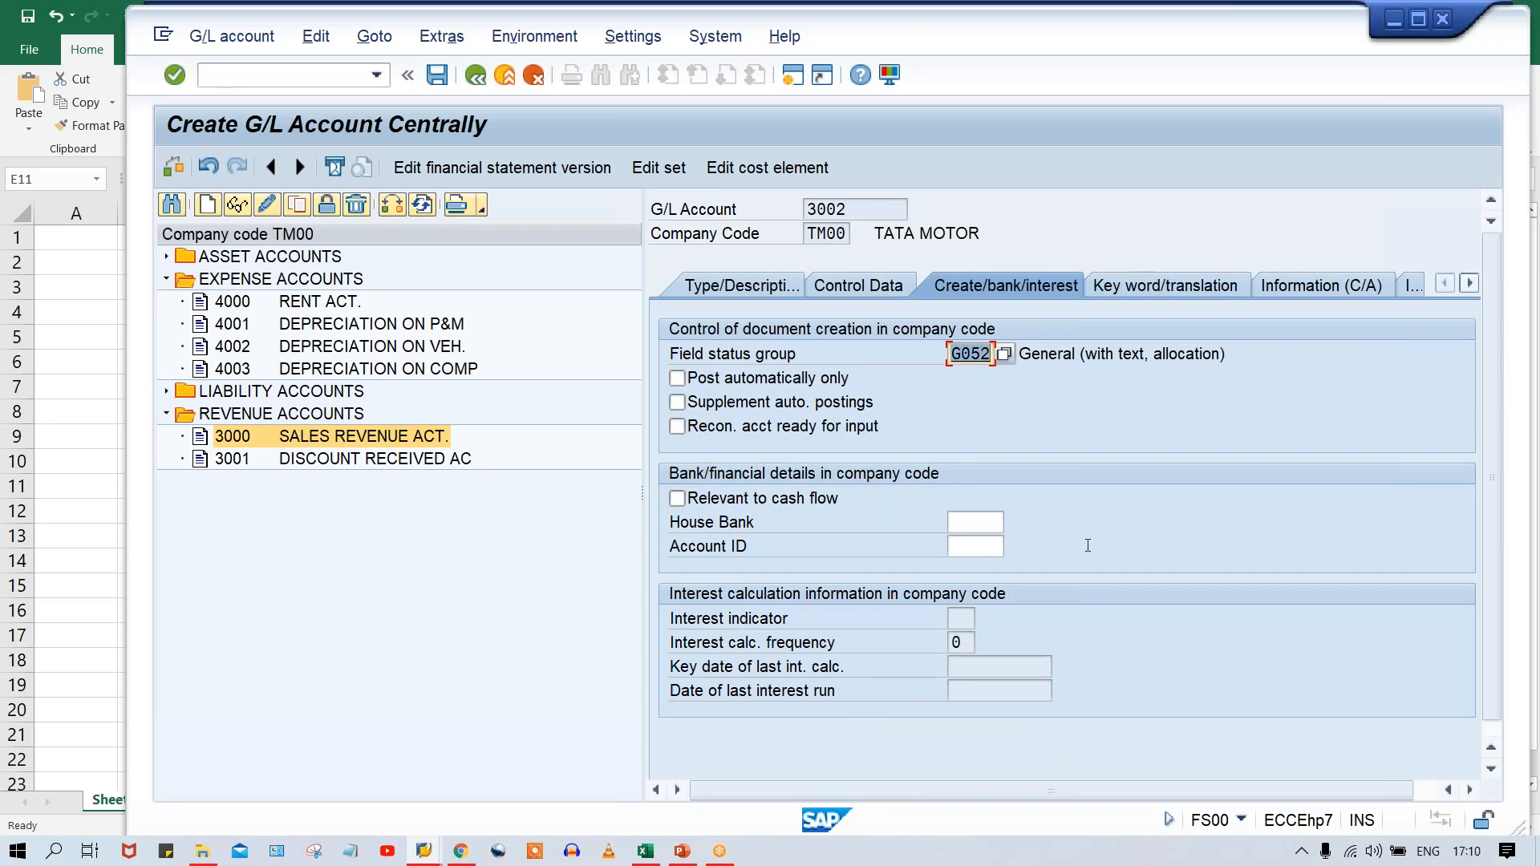
key("Return")
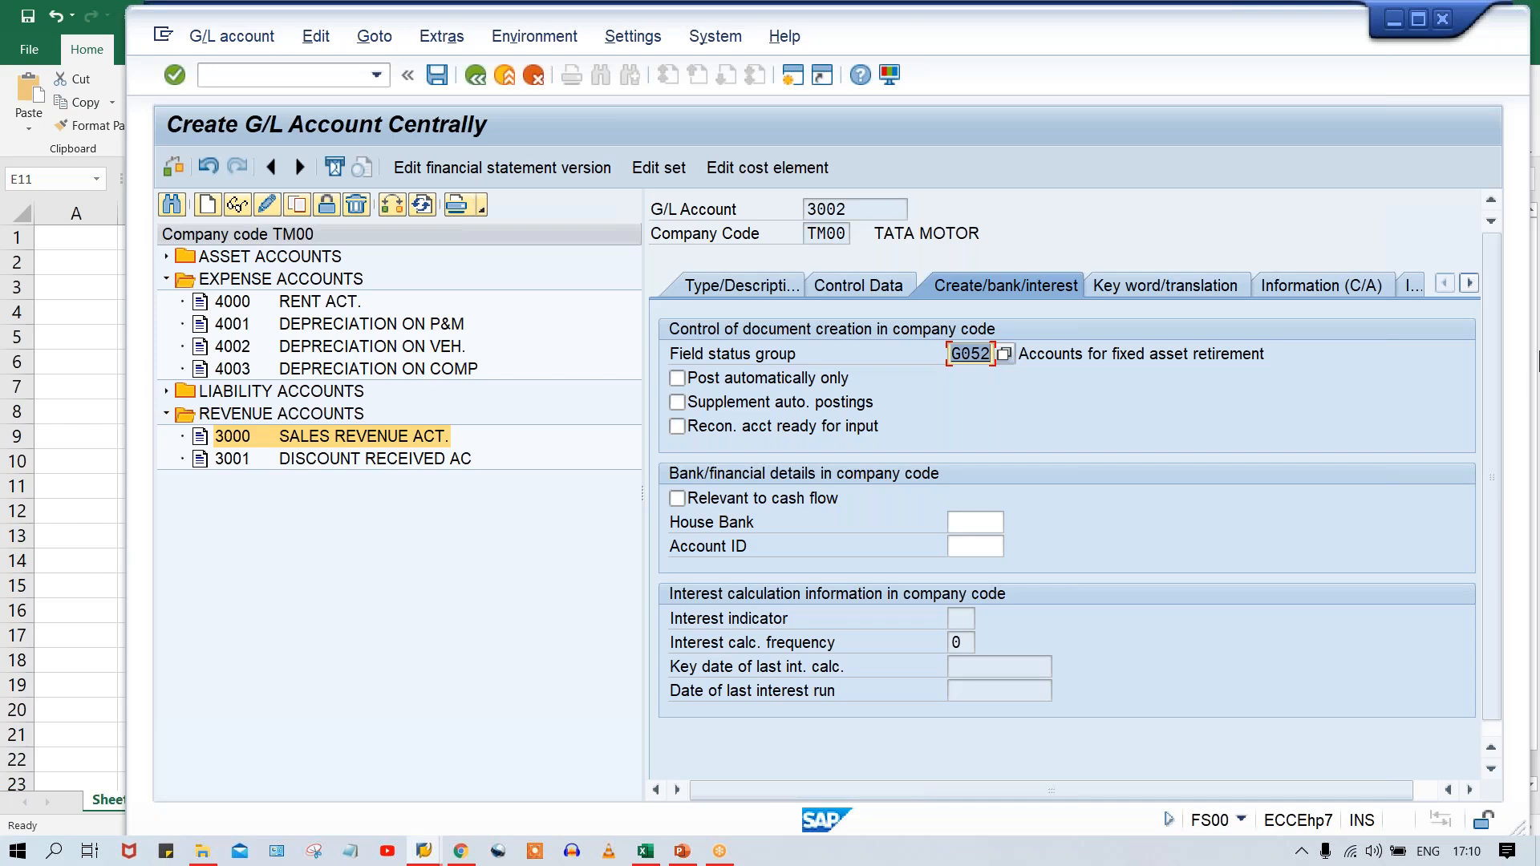
key("ctrl+s")
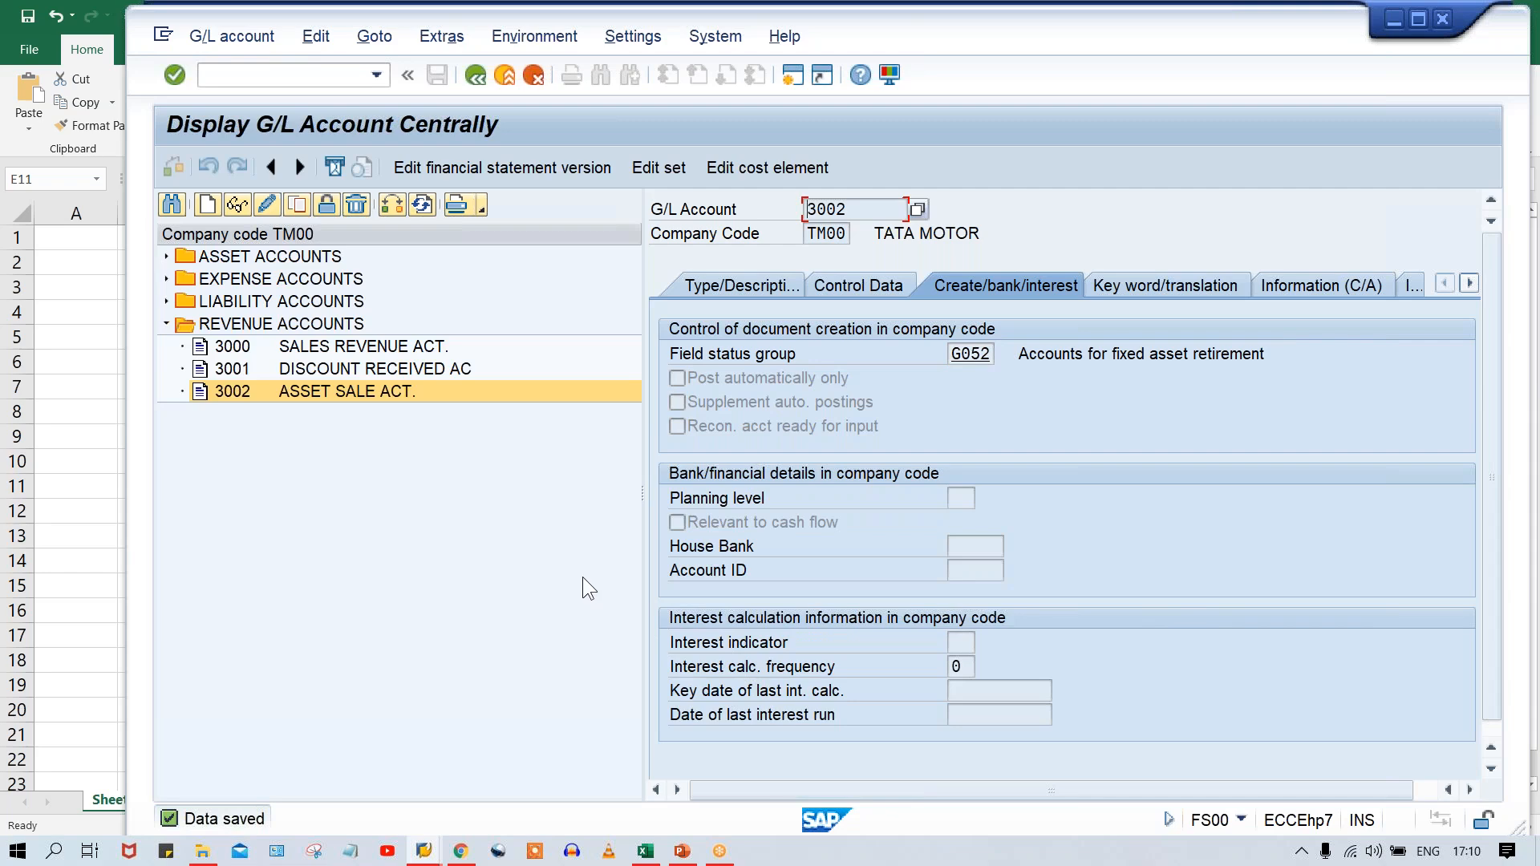
Copy account number 3002, switch to the Excel sheet and paste it into F11:H11 under TP&M, TVEH and TCOM.
left_click(316, 390)
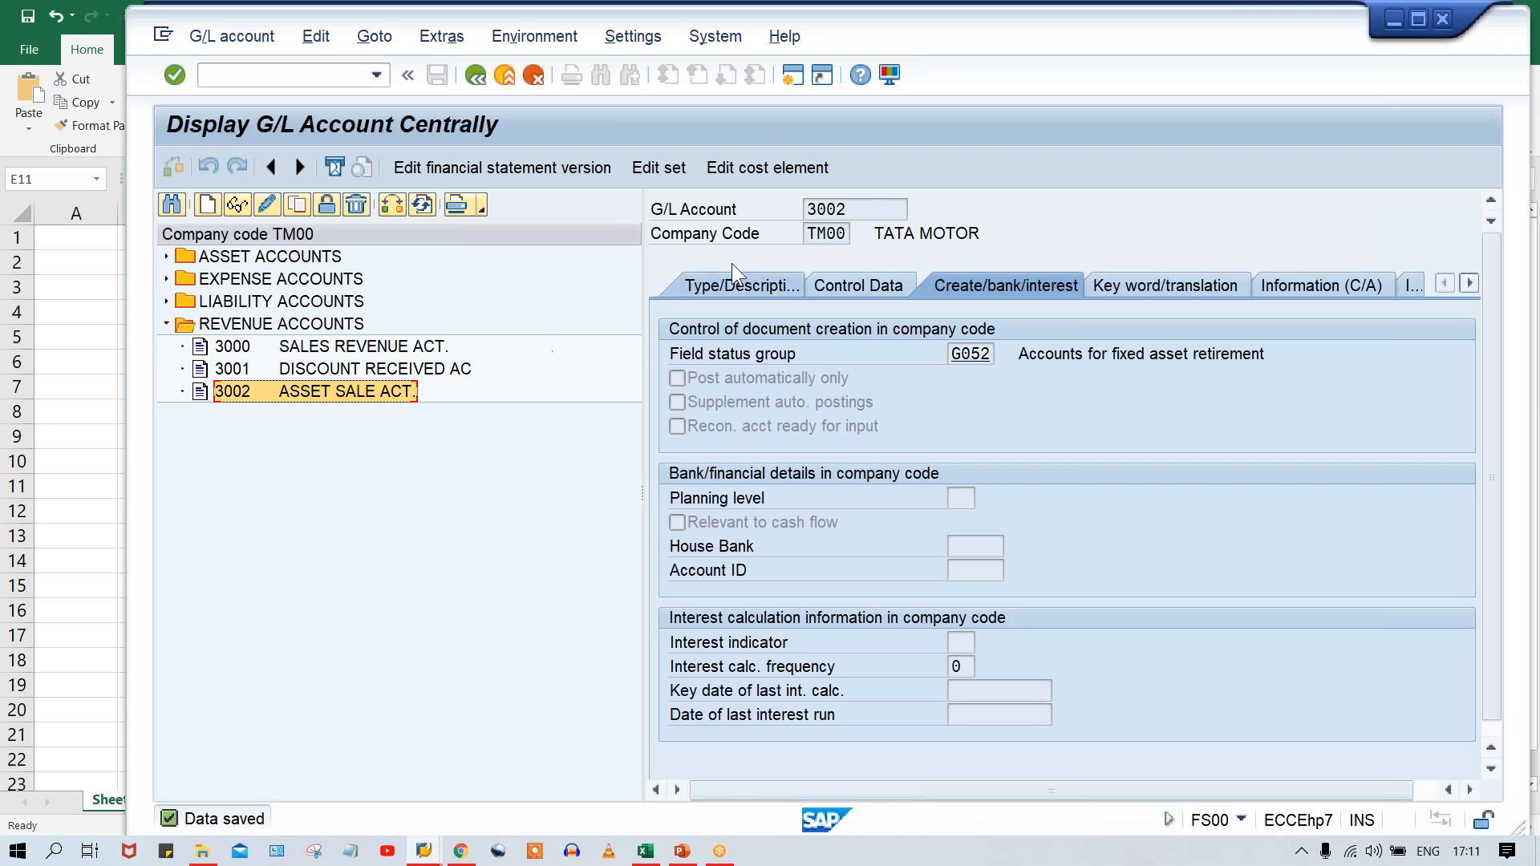
left_click_drag(871, 210, 738, 218)
key("ctrl+c")
left_click(739, 218)
key("alt+Tab")
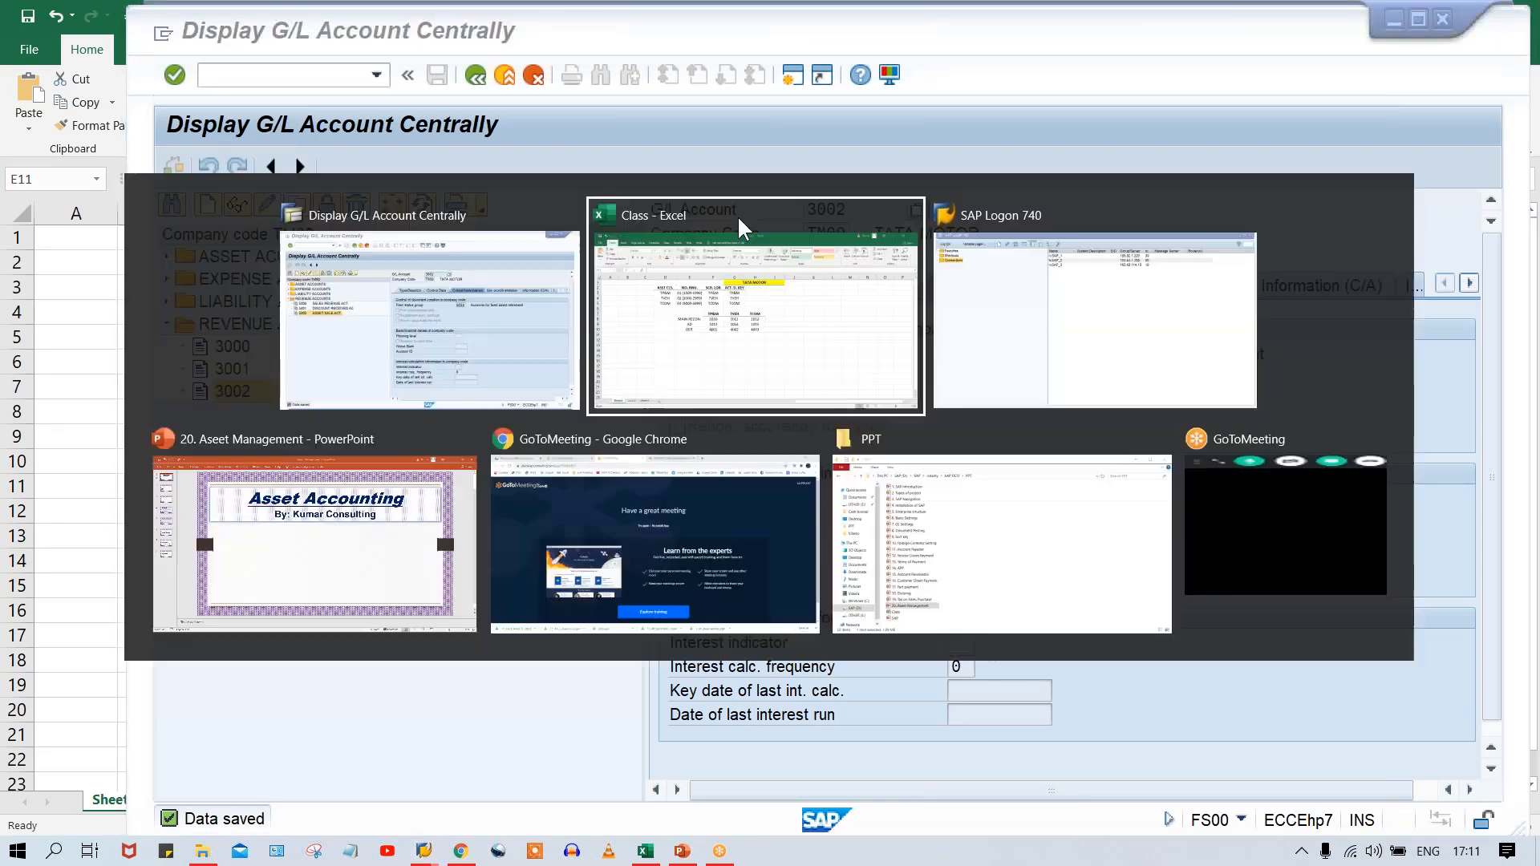
left_click(566, 481)
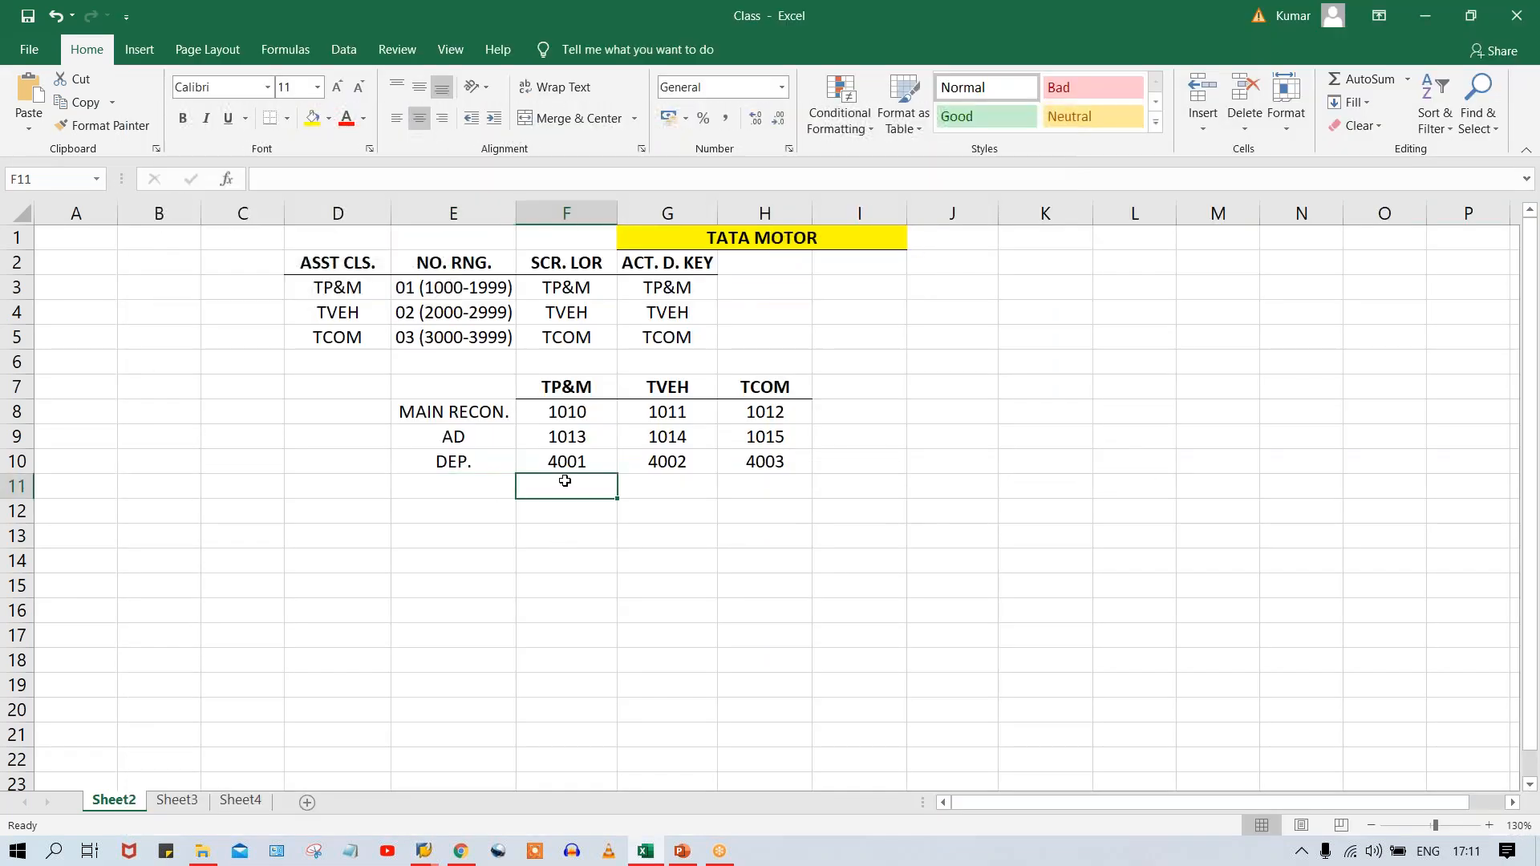
key("ctrl+v")
key("Tab")
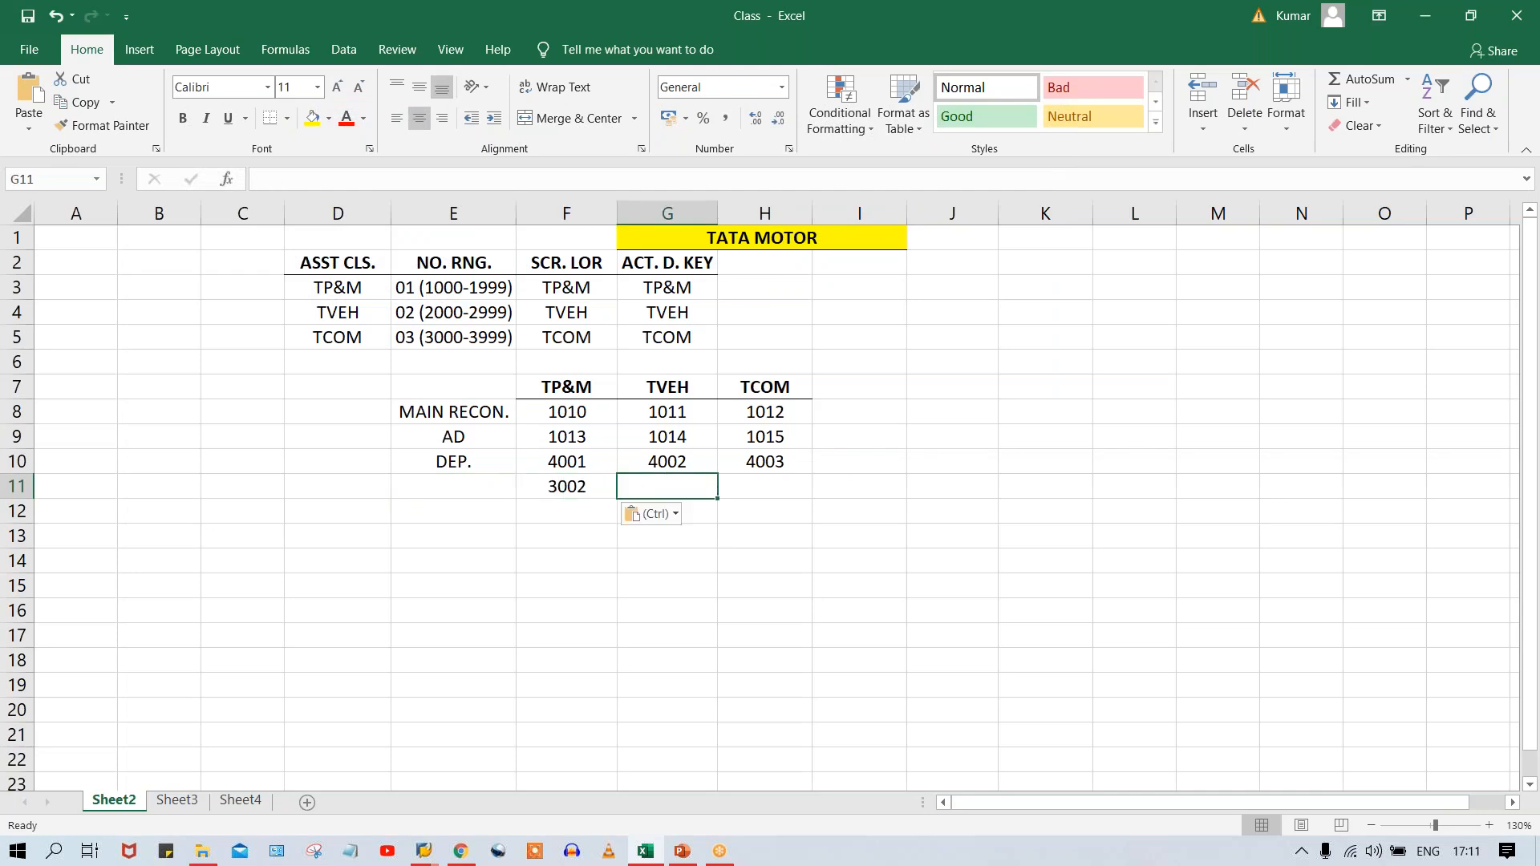
key("ctrl+v")
key("Tab")
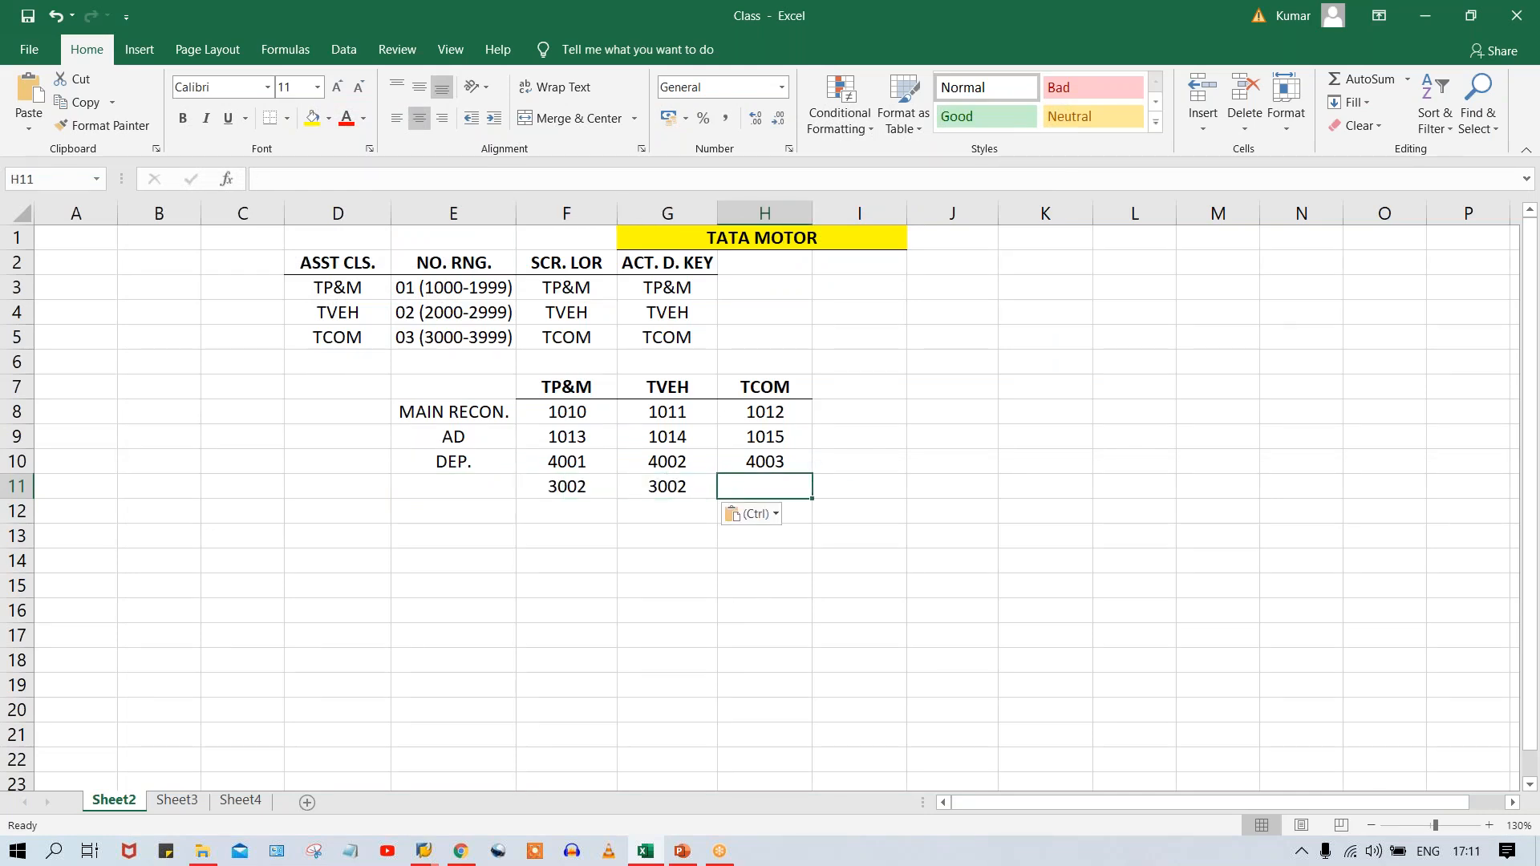
key("ctrl+v")
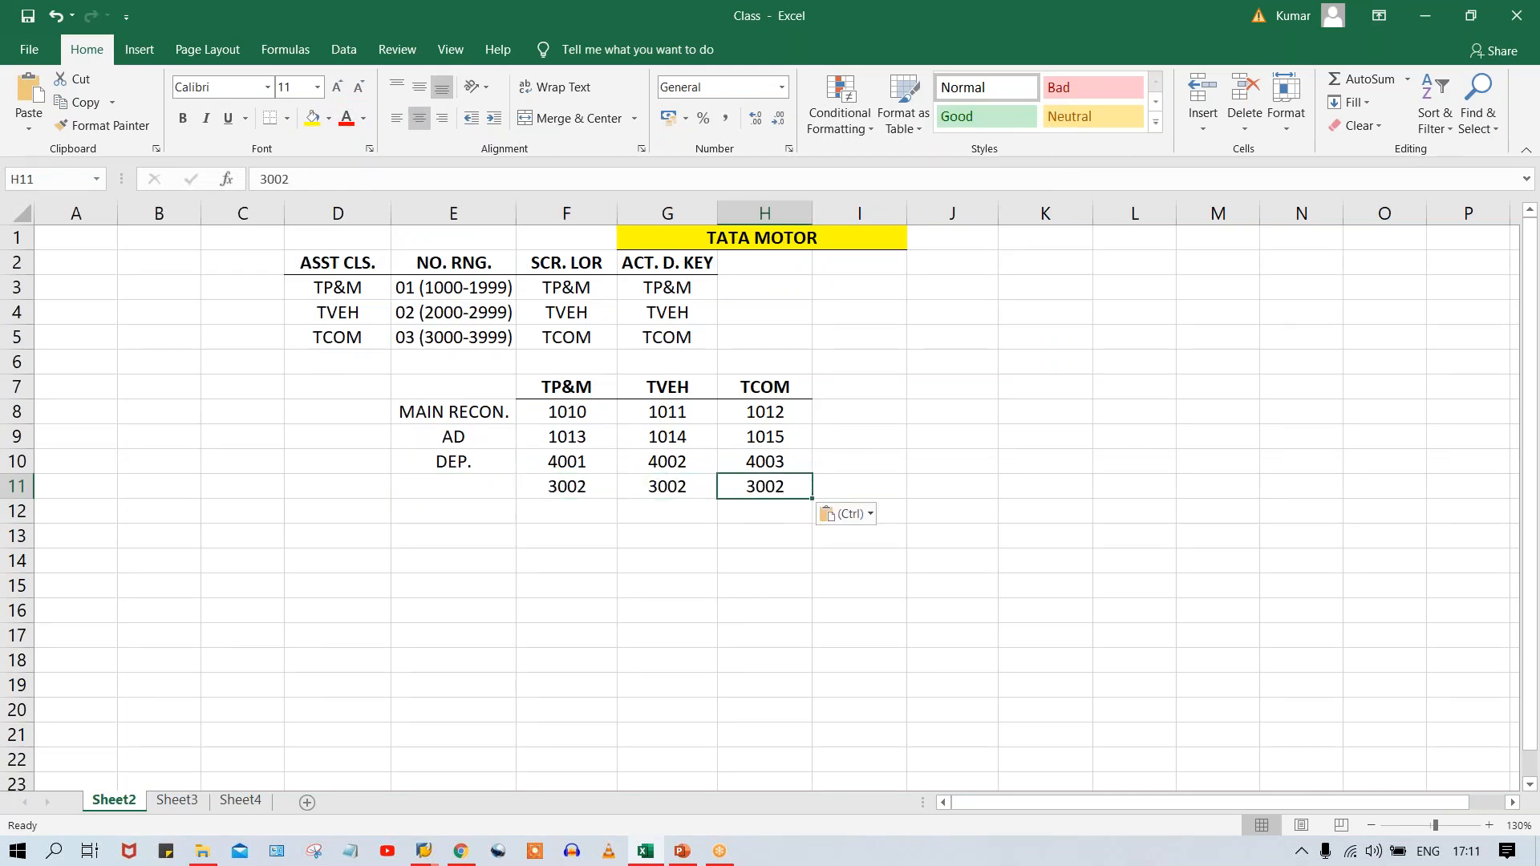
Label the row of 3002 accounts ASSET SALE in cell E11.
left_click(457, 484)
type("ASSET")
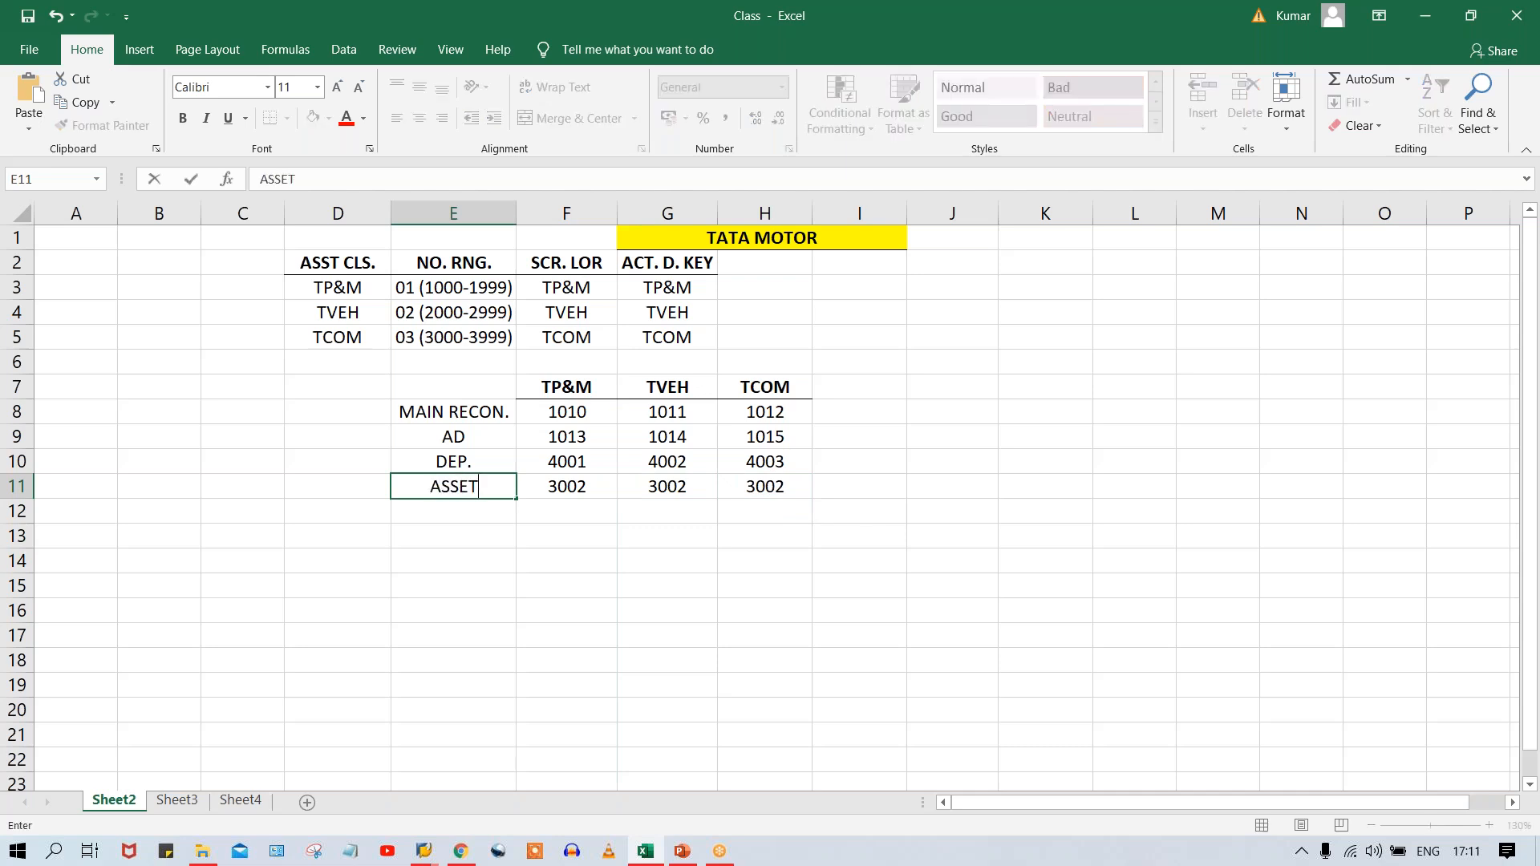
type(" SALE")
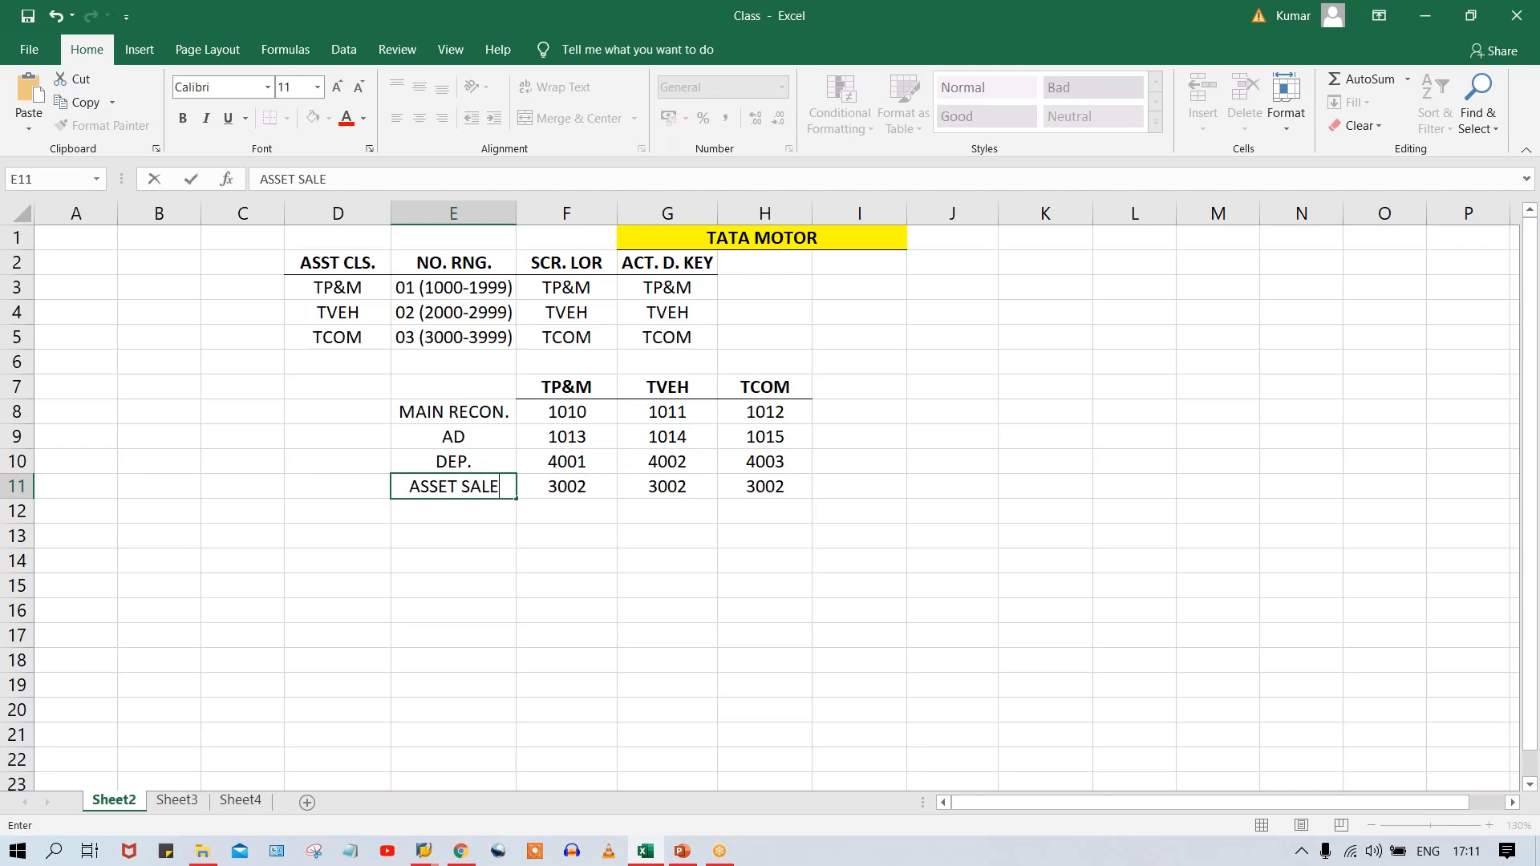
key("Return")
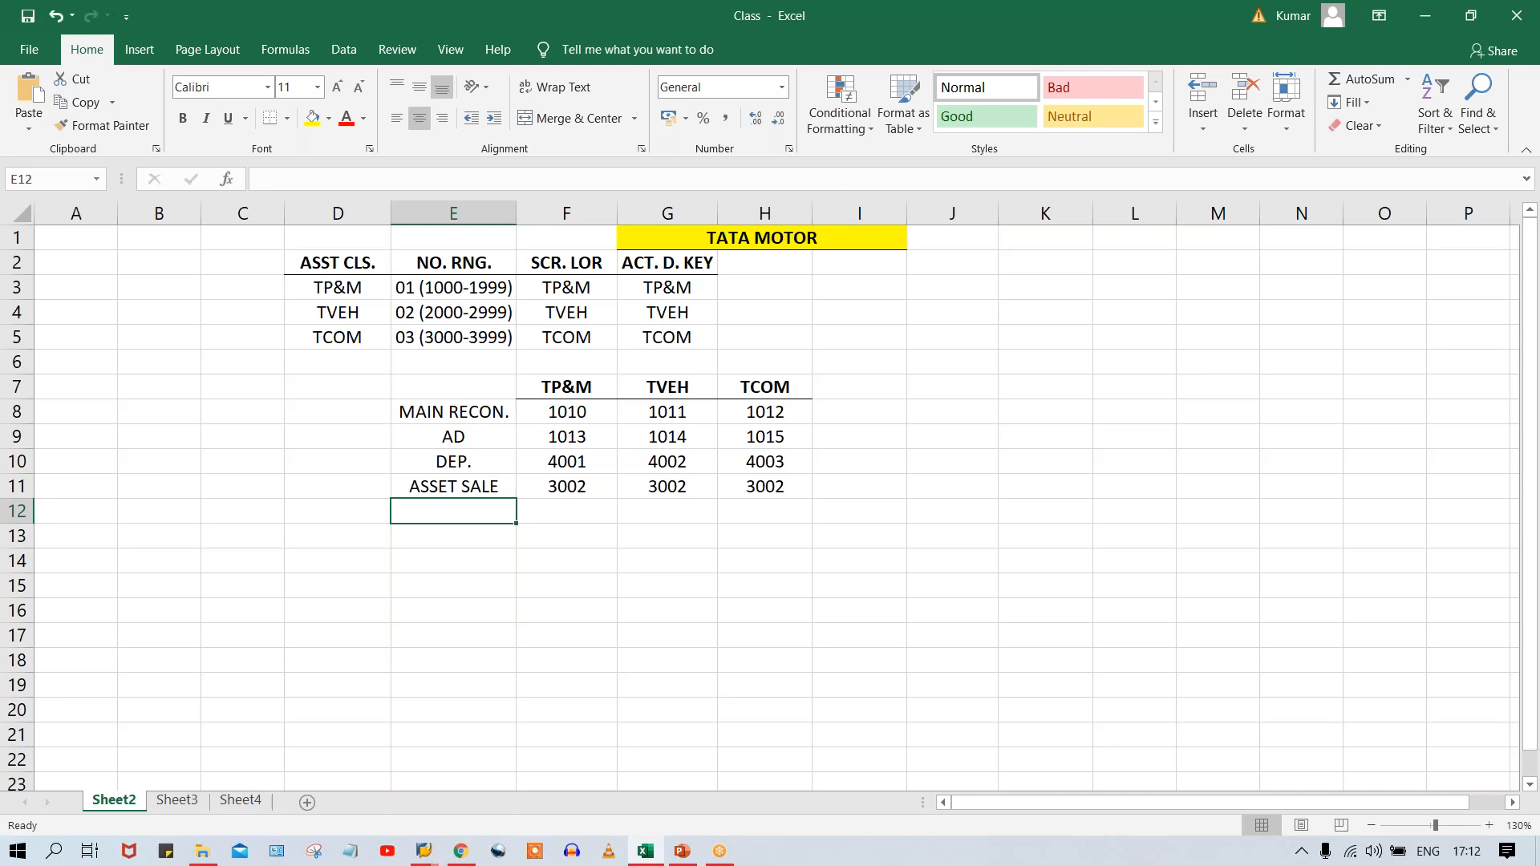
Enter the row label PR. ON AST SL in cell E12.
type("PR")
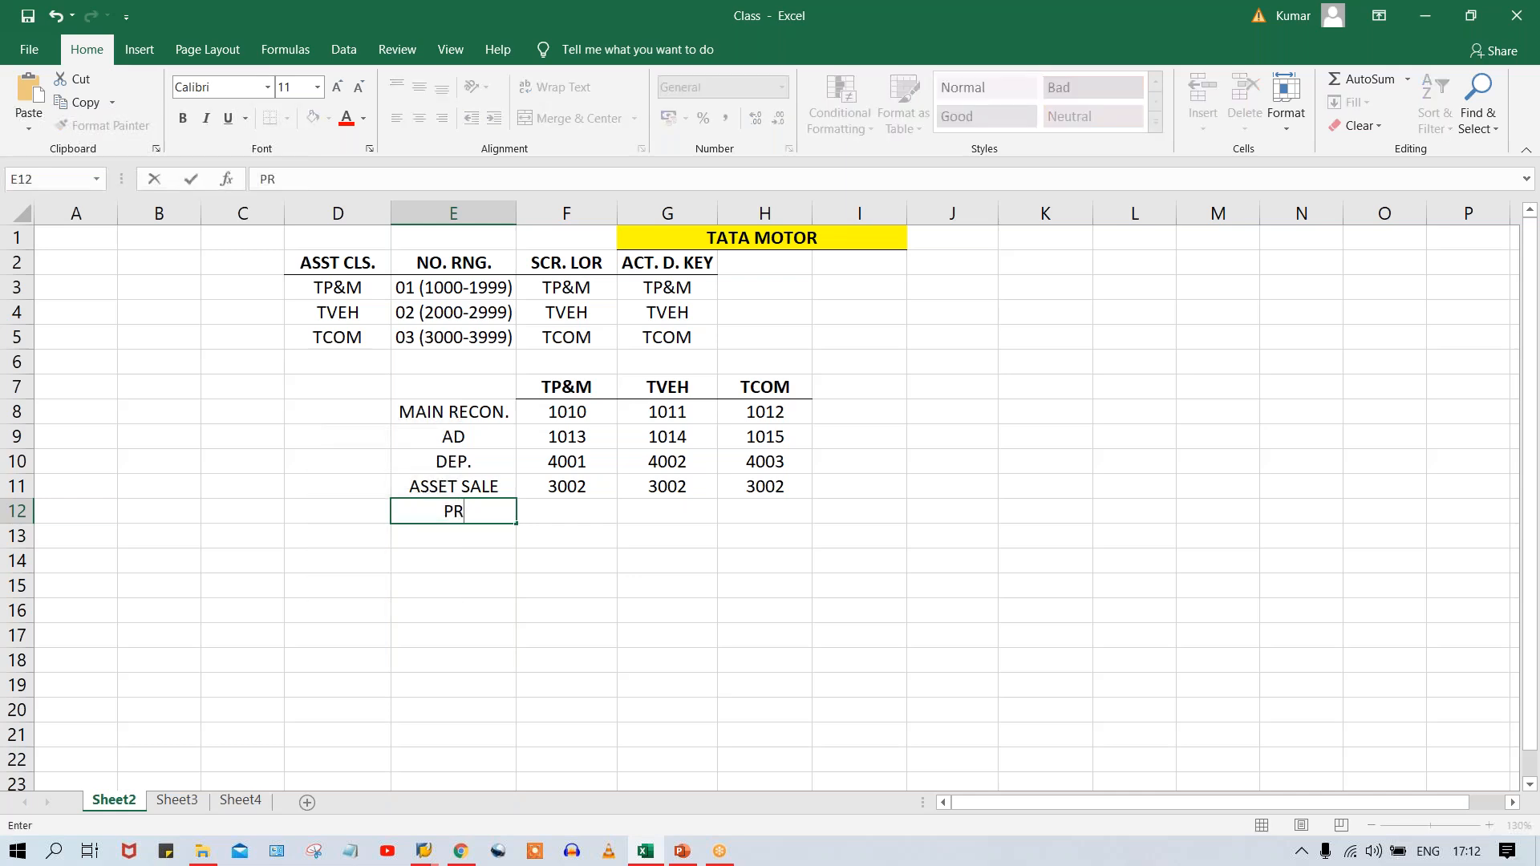
type(". ON AST SL")
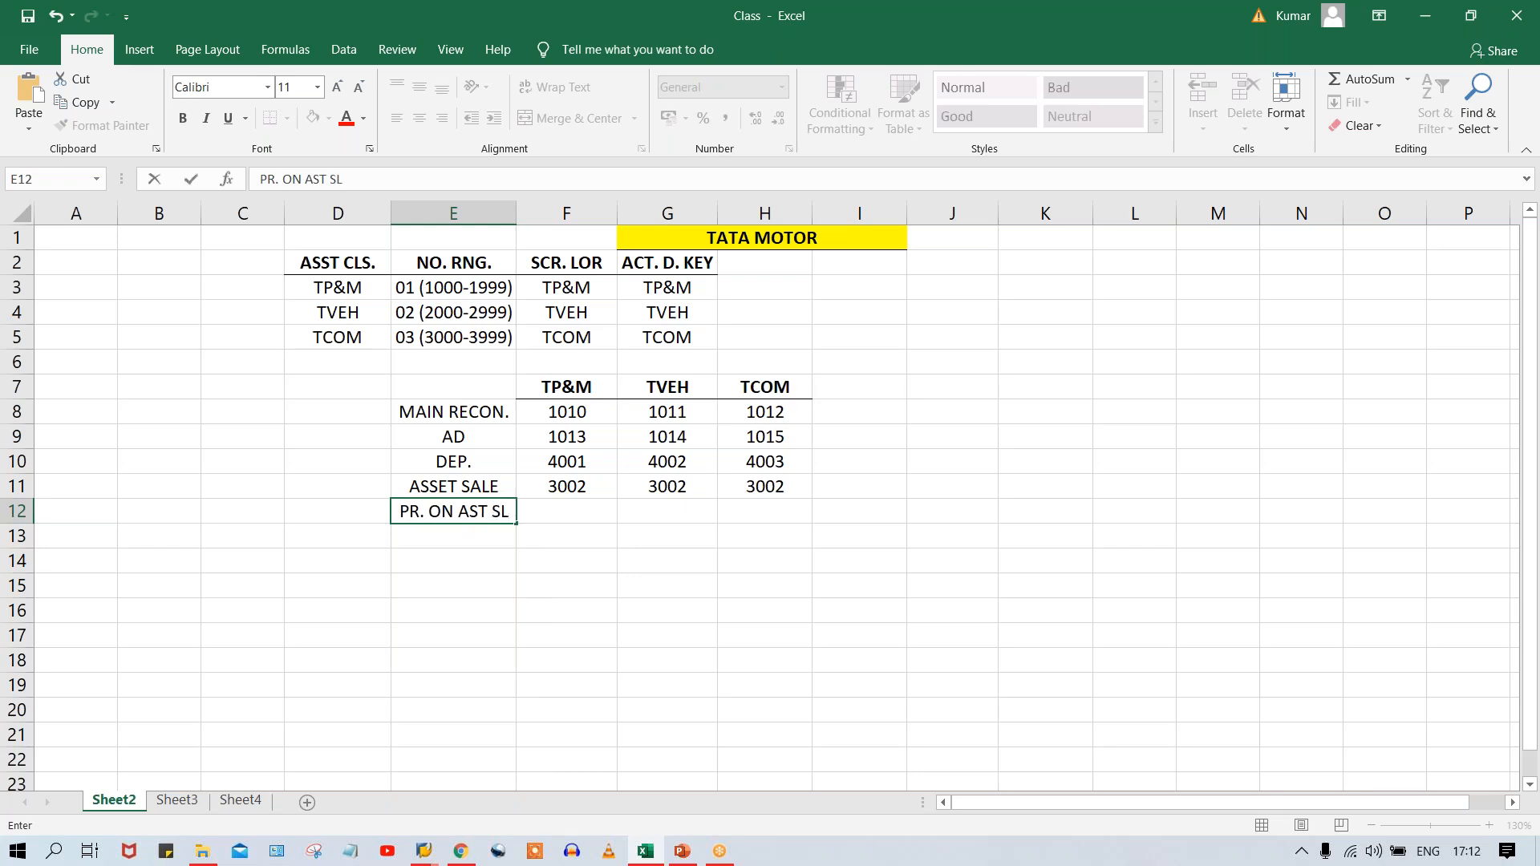
Enter account 3003 in F12:H12 under TP&M, TVEH and TCOM.
left_click(555, 510)
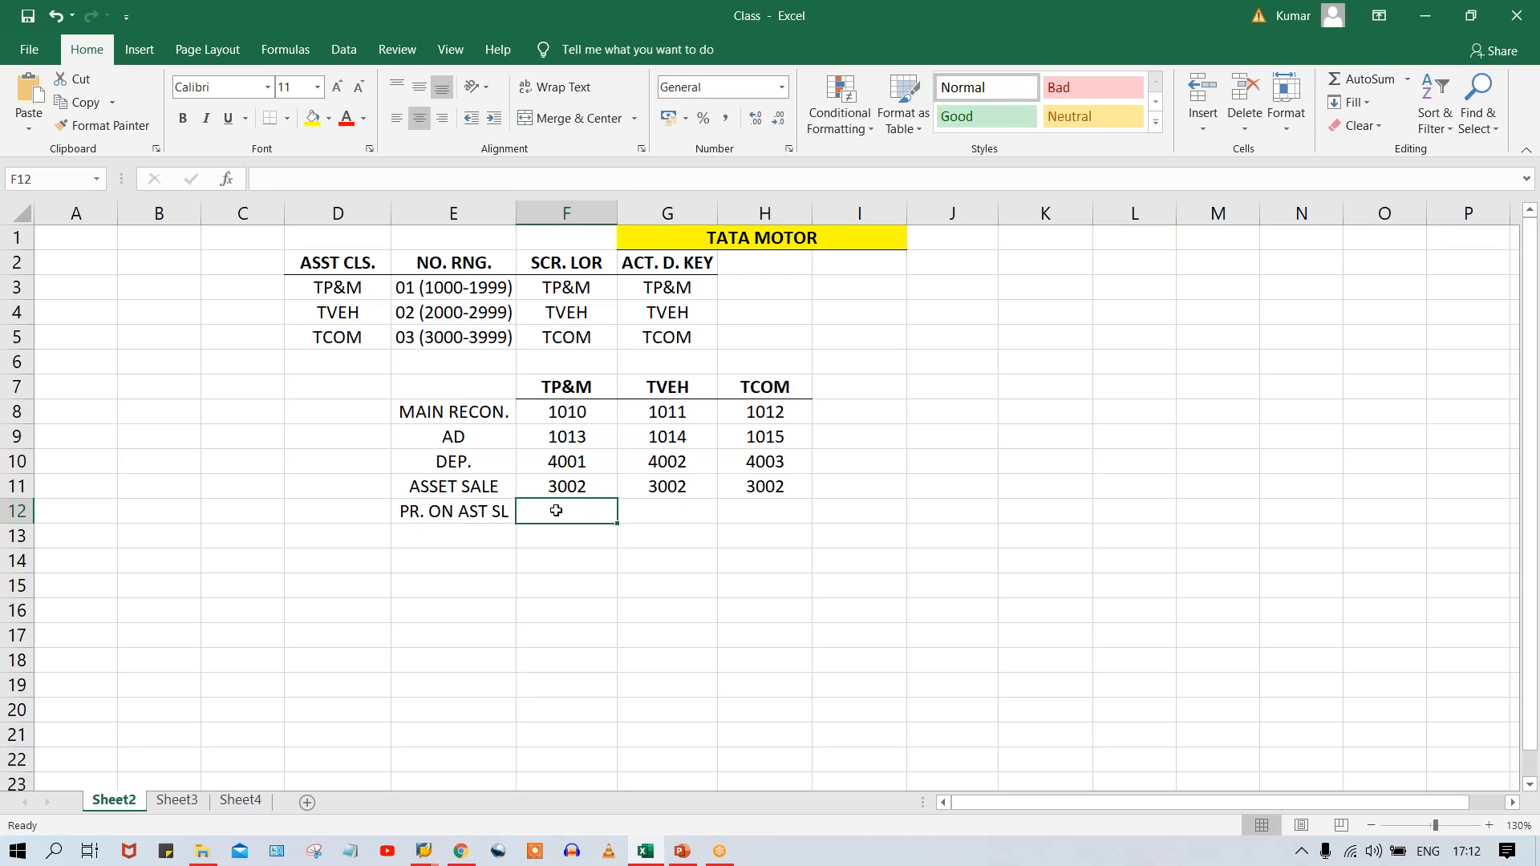
type("3003")
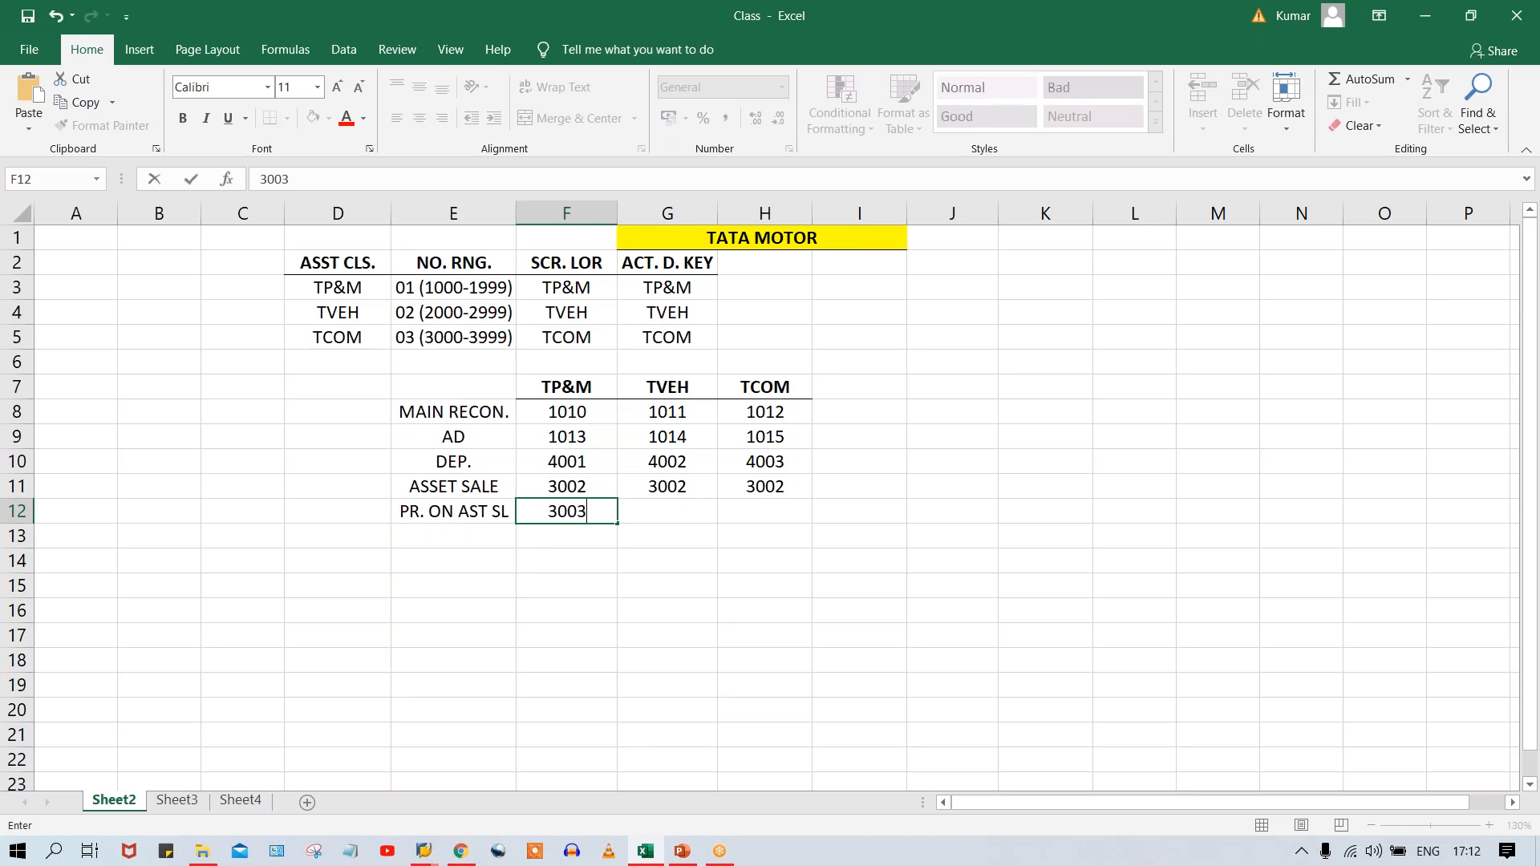
key("Tab")
type("3003")
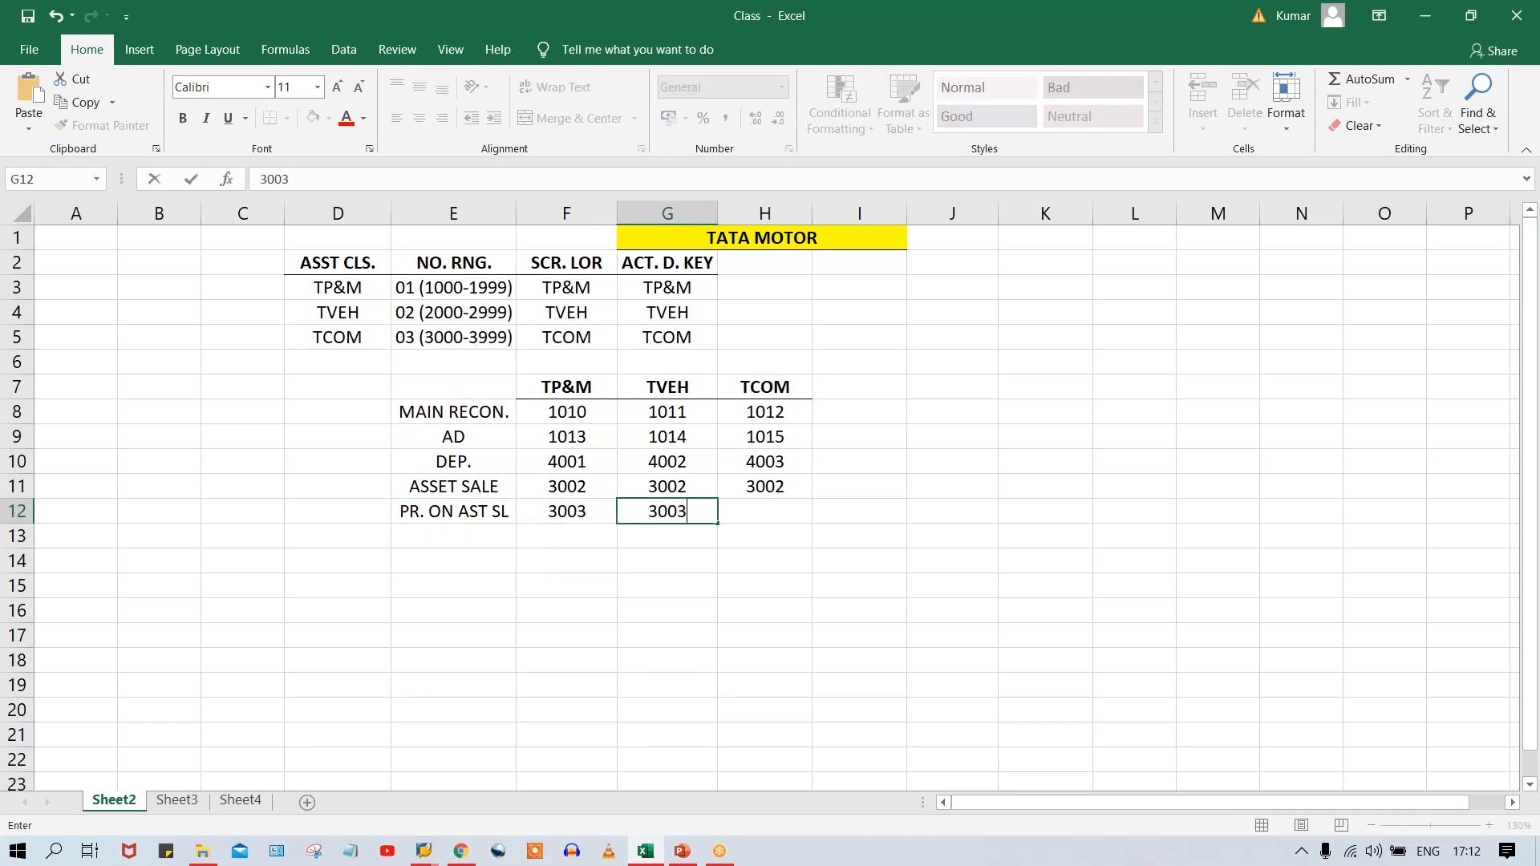
key("Tab")
type("3003")
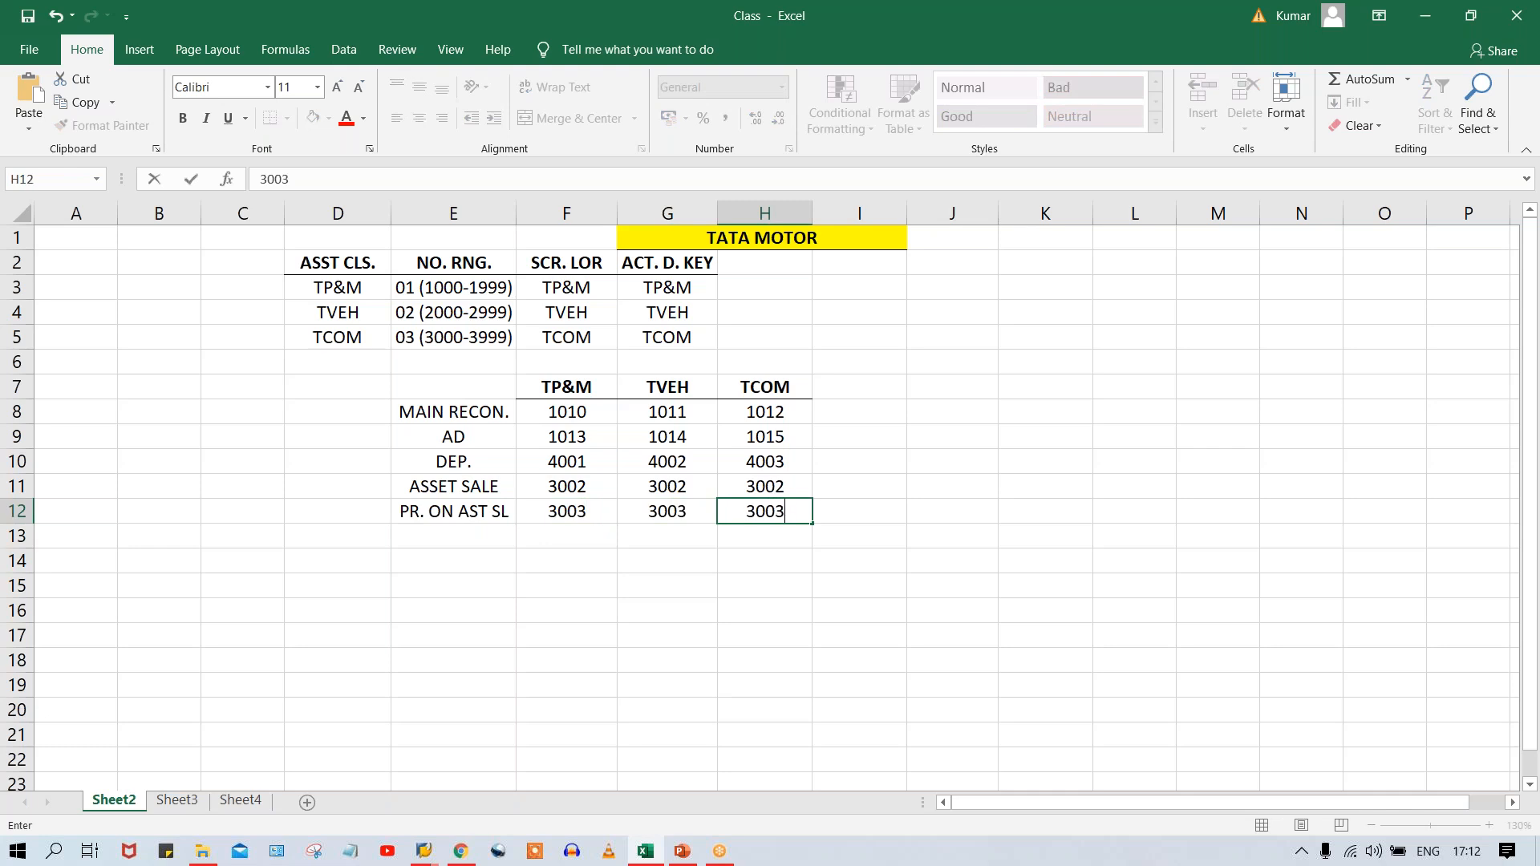
key("Return")
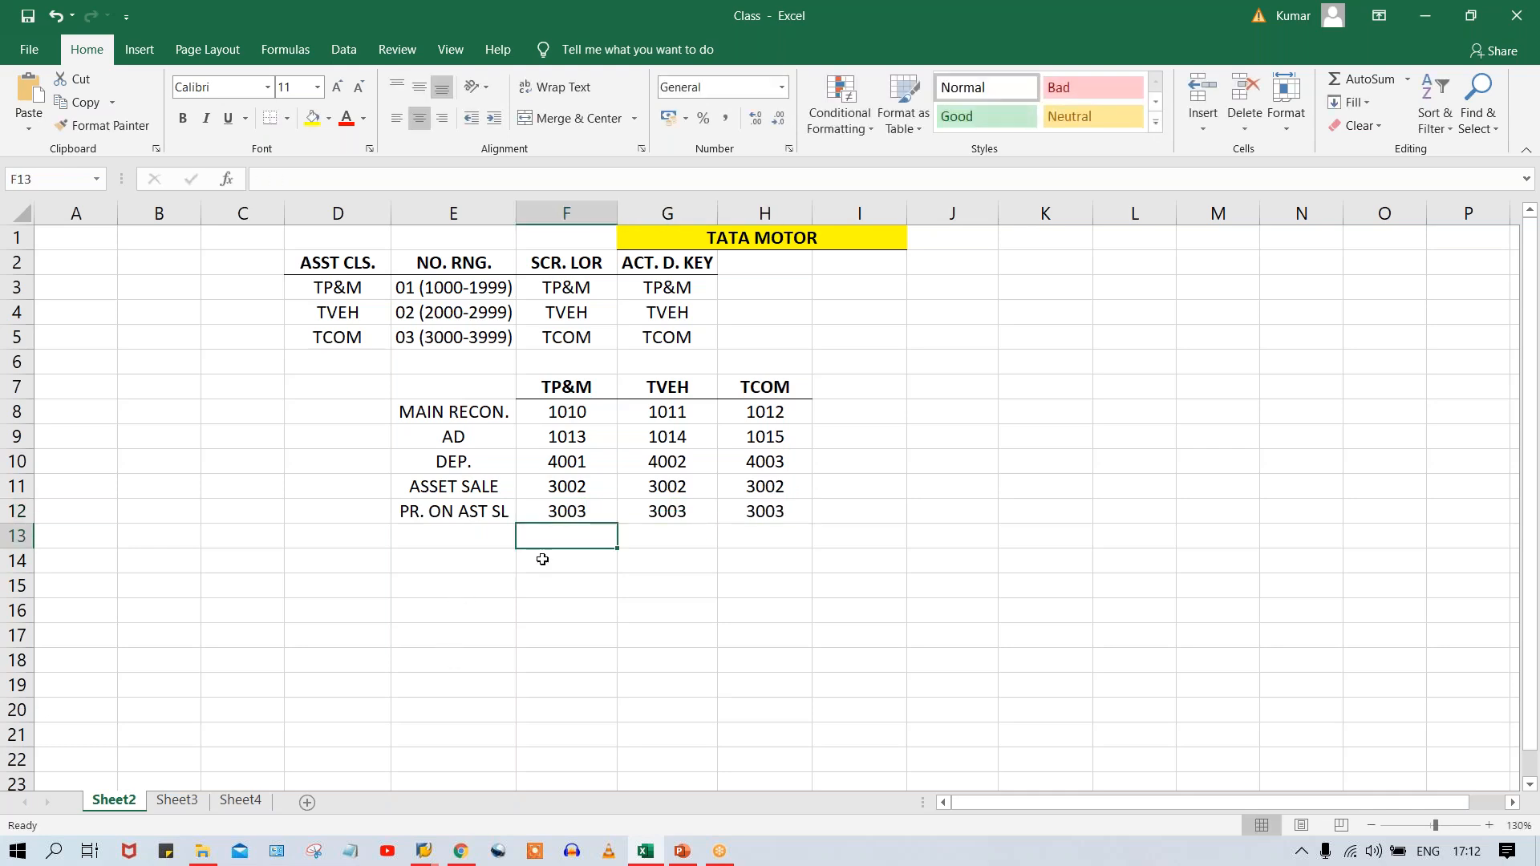
Switch to the SAP G/L account window and copy account 3002 ASSET SALE ACT. to new account 3003 in company code TM00.
left_click(572, 511)
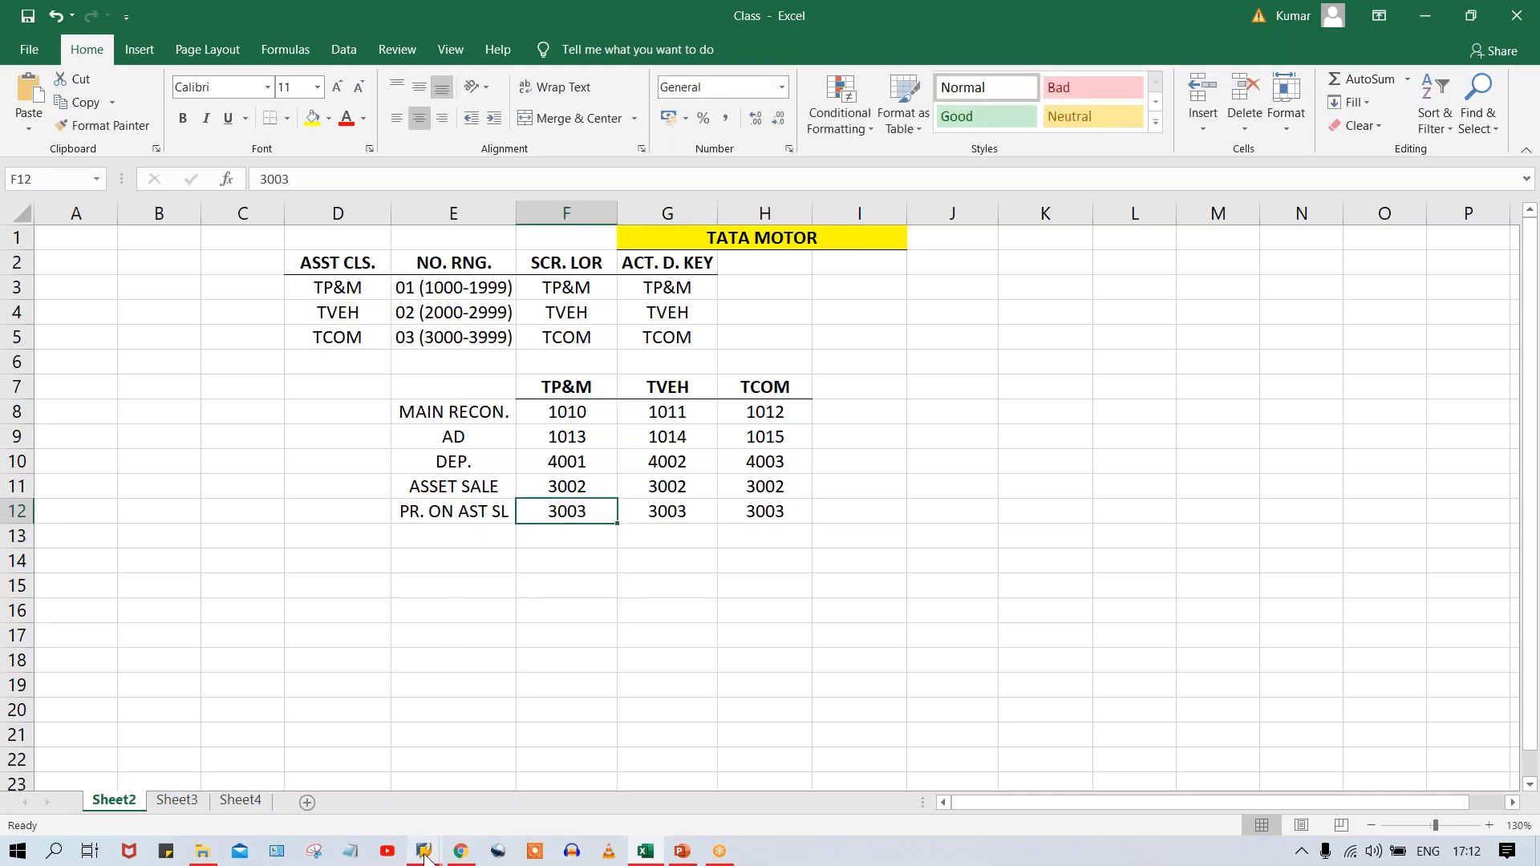
mouse_move(424, 848)
left_click(570, 792)
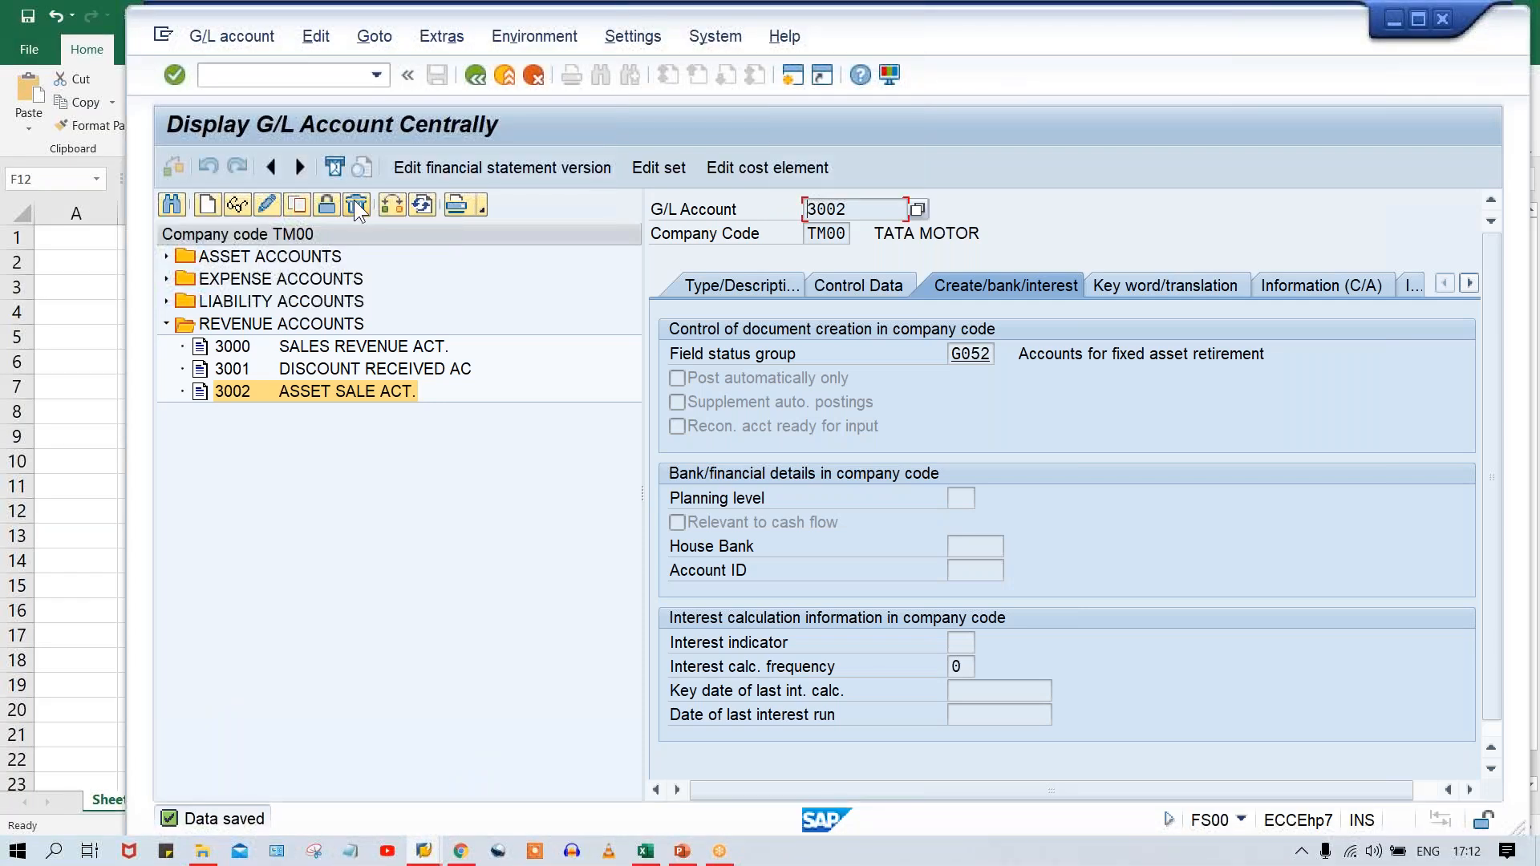
left_click(295, 203)
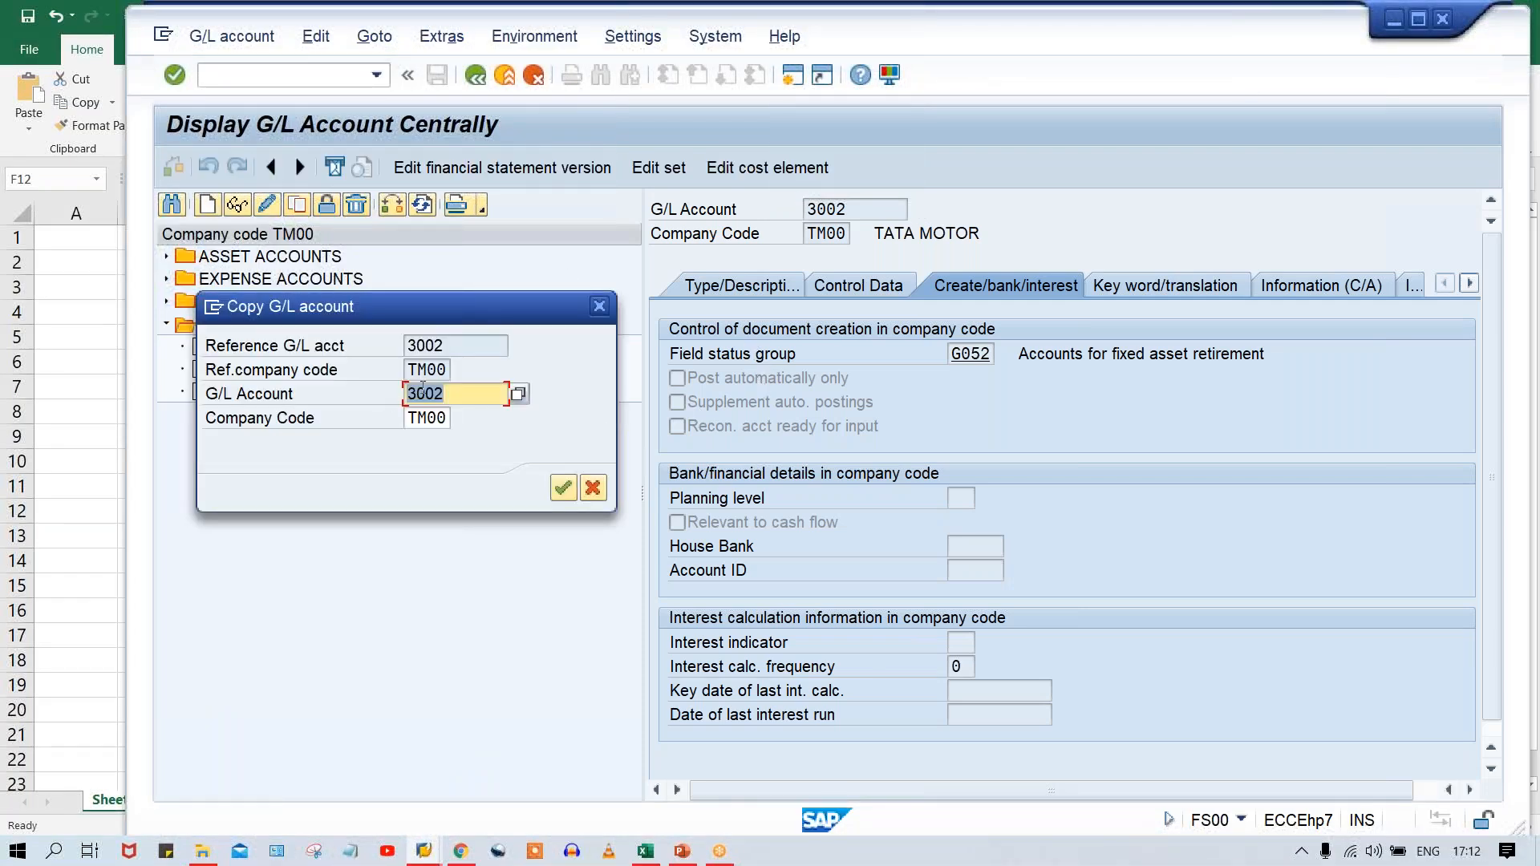
left_click(471, 393)
key("BackSpace")
type("3")
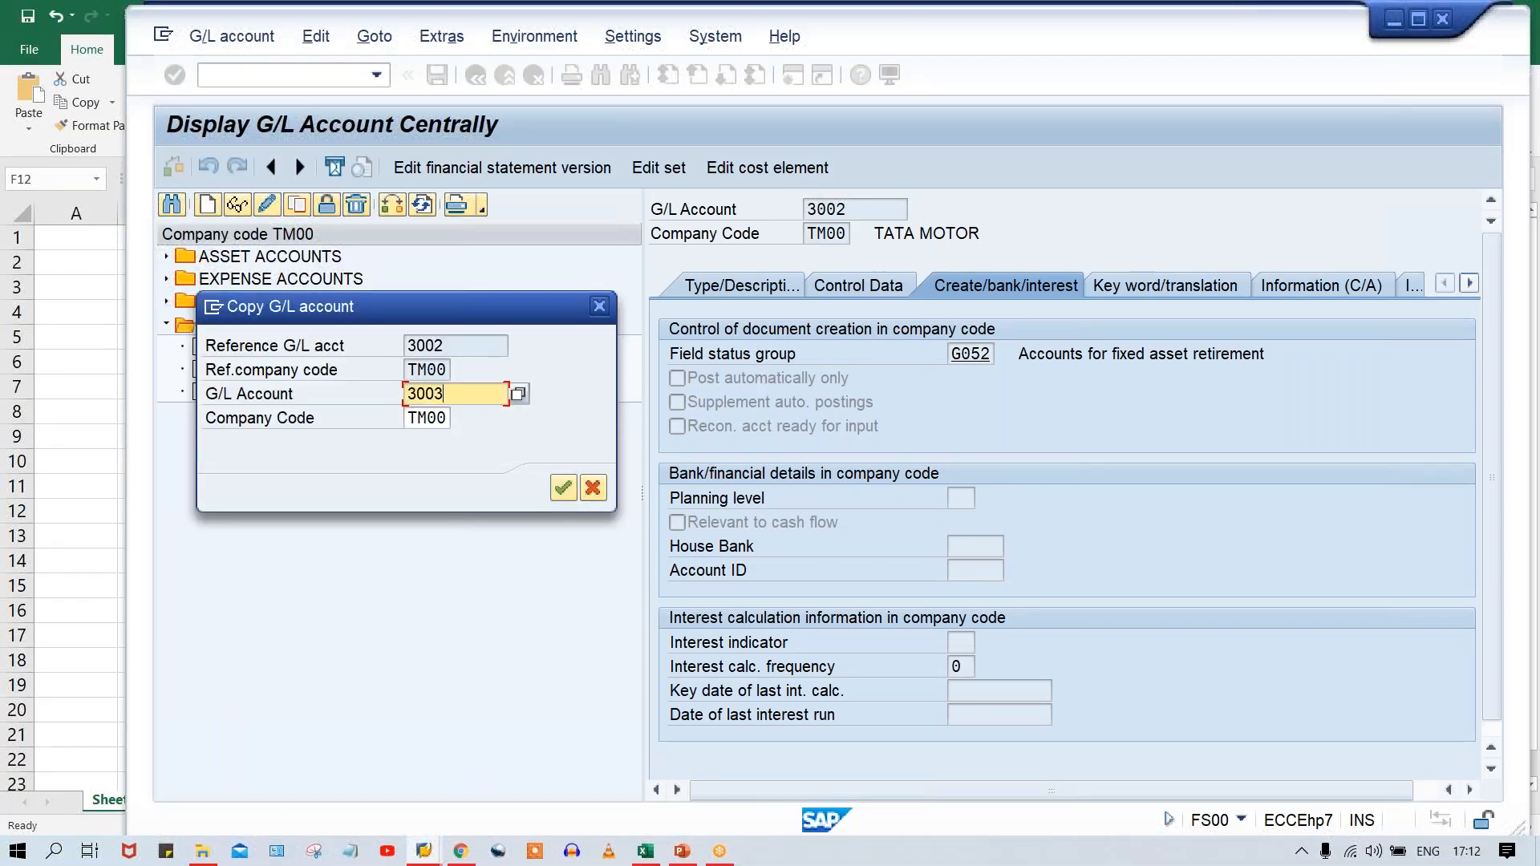
key("Return")
Change the short text of new account 3003 to PROFIT ON ASSET SALE in its type and description data.
left_click(706, 286)
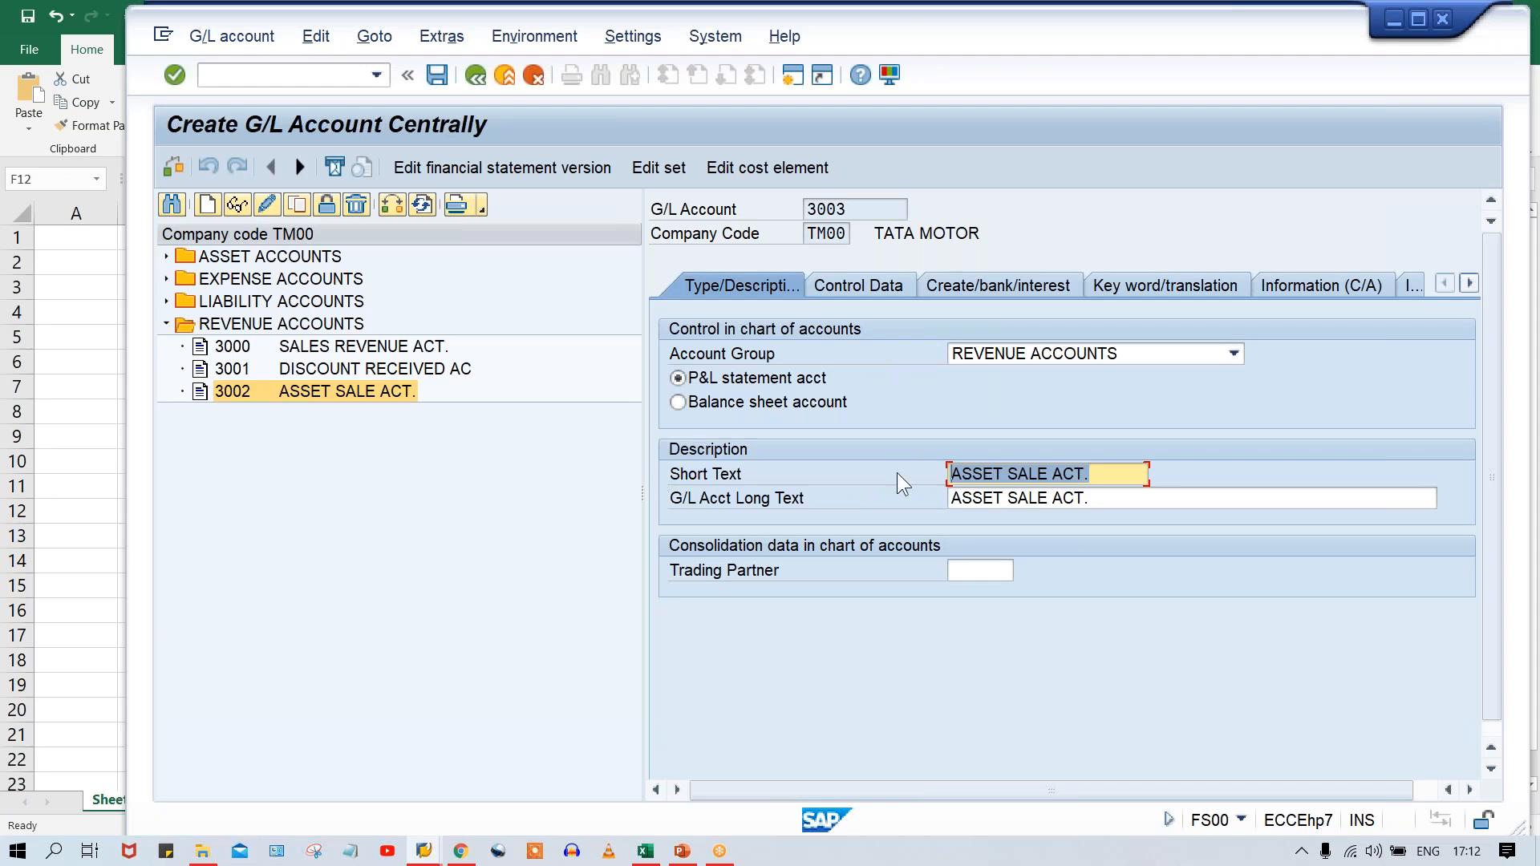
left_click(958, 474)
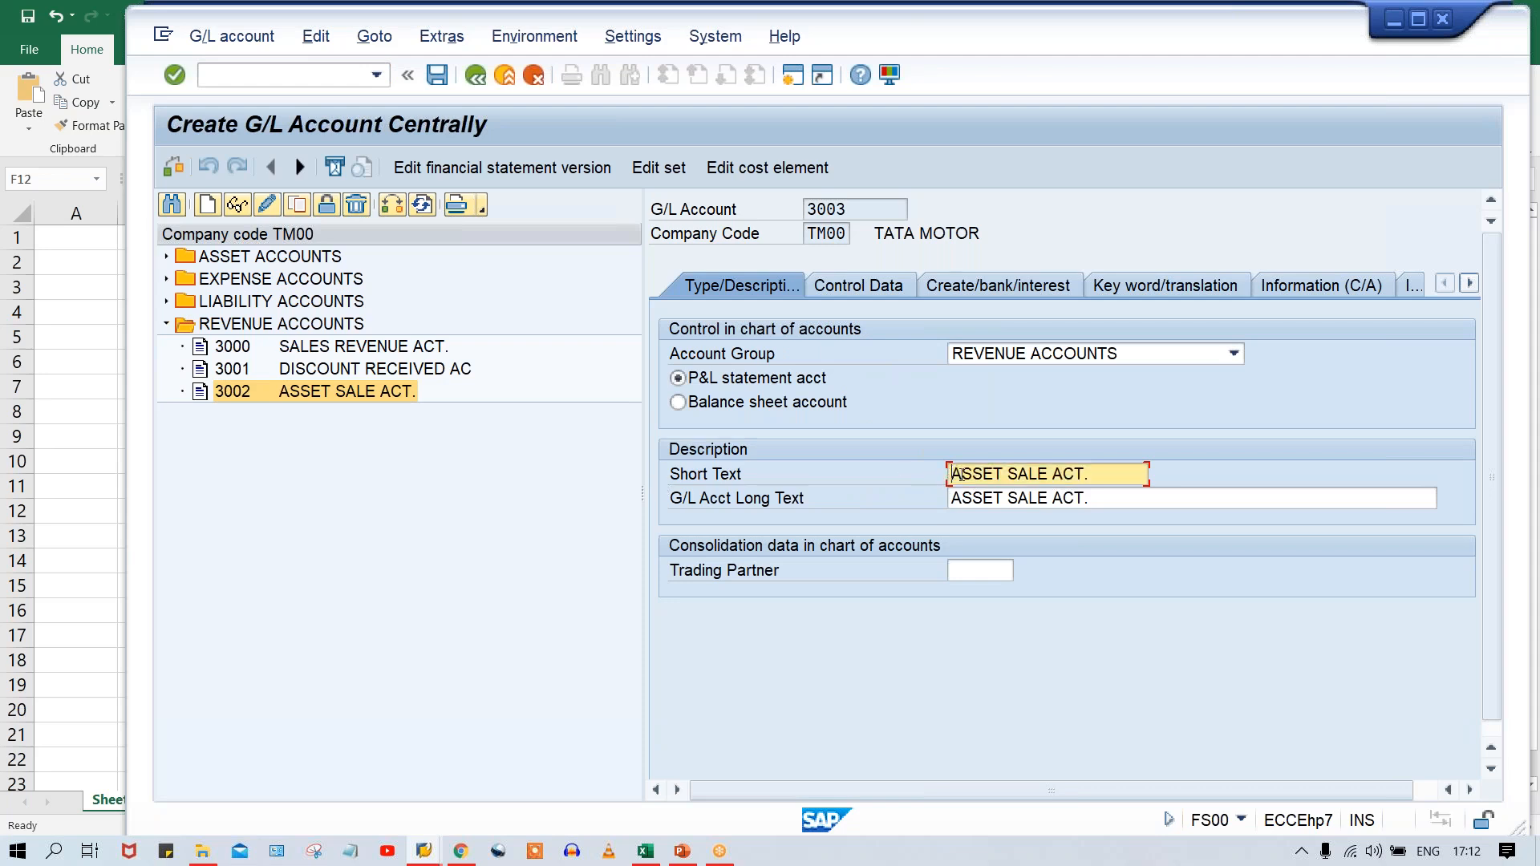
key("Down")
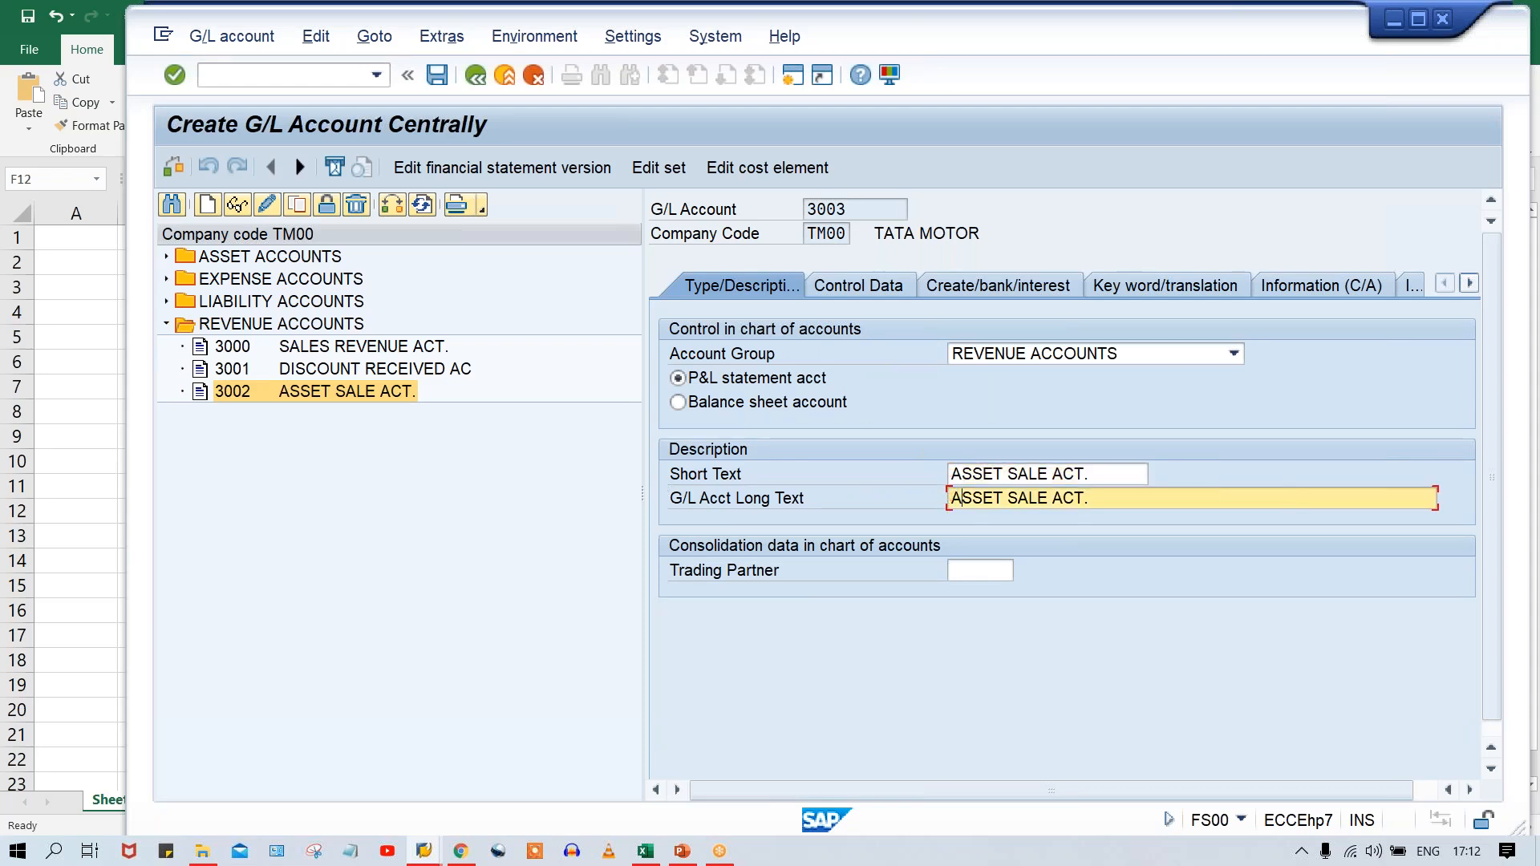
left_click(952, 474)
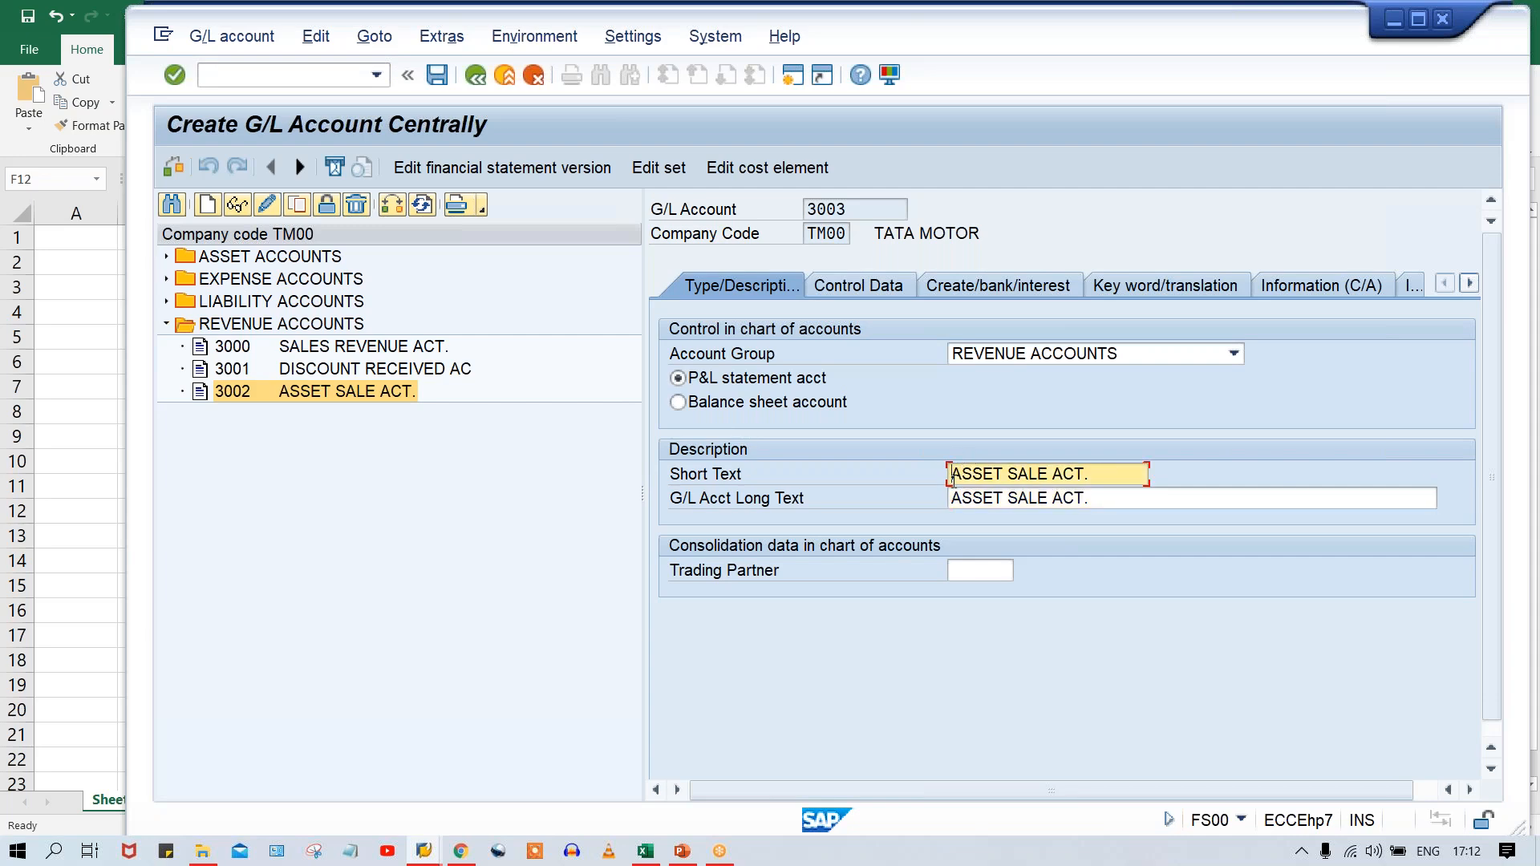
type("PROFI")
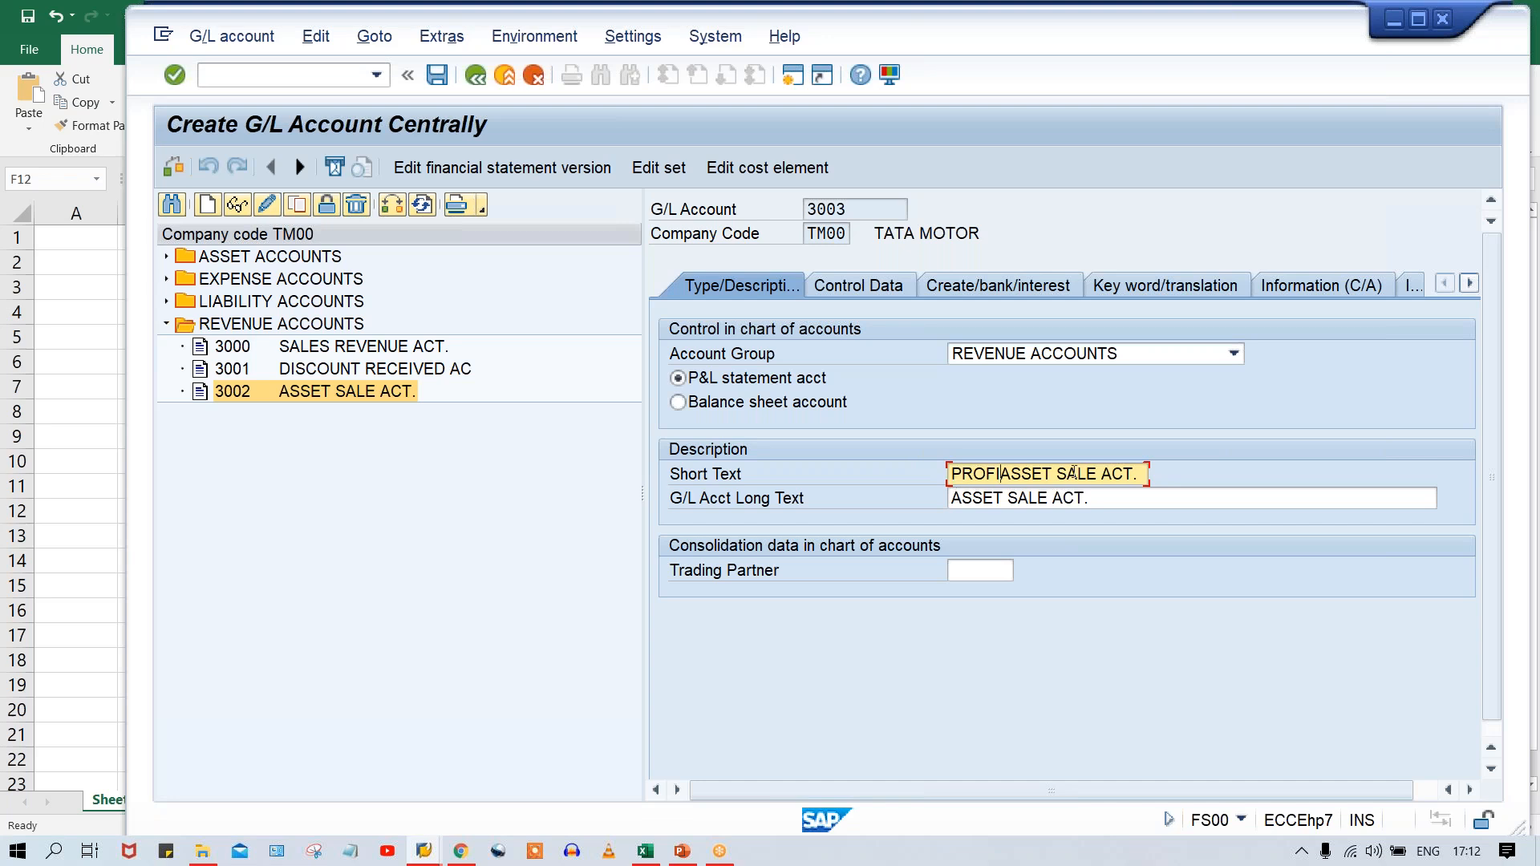
key("shift+End")
key("Delete")
left_click(1005, 473)
type("T ON")
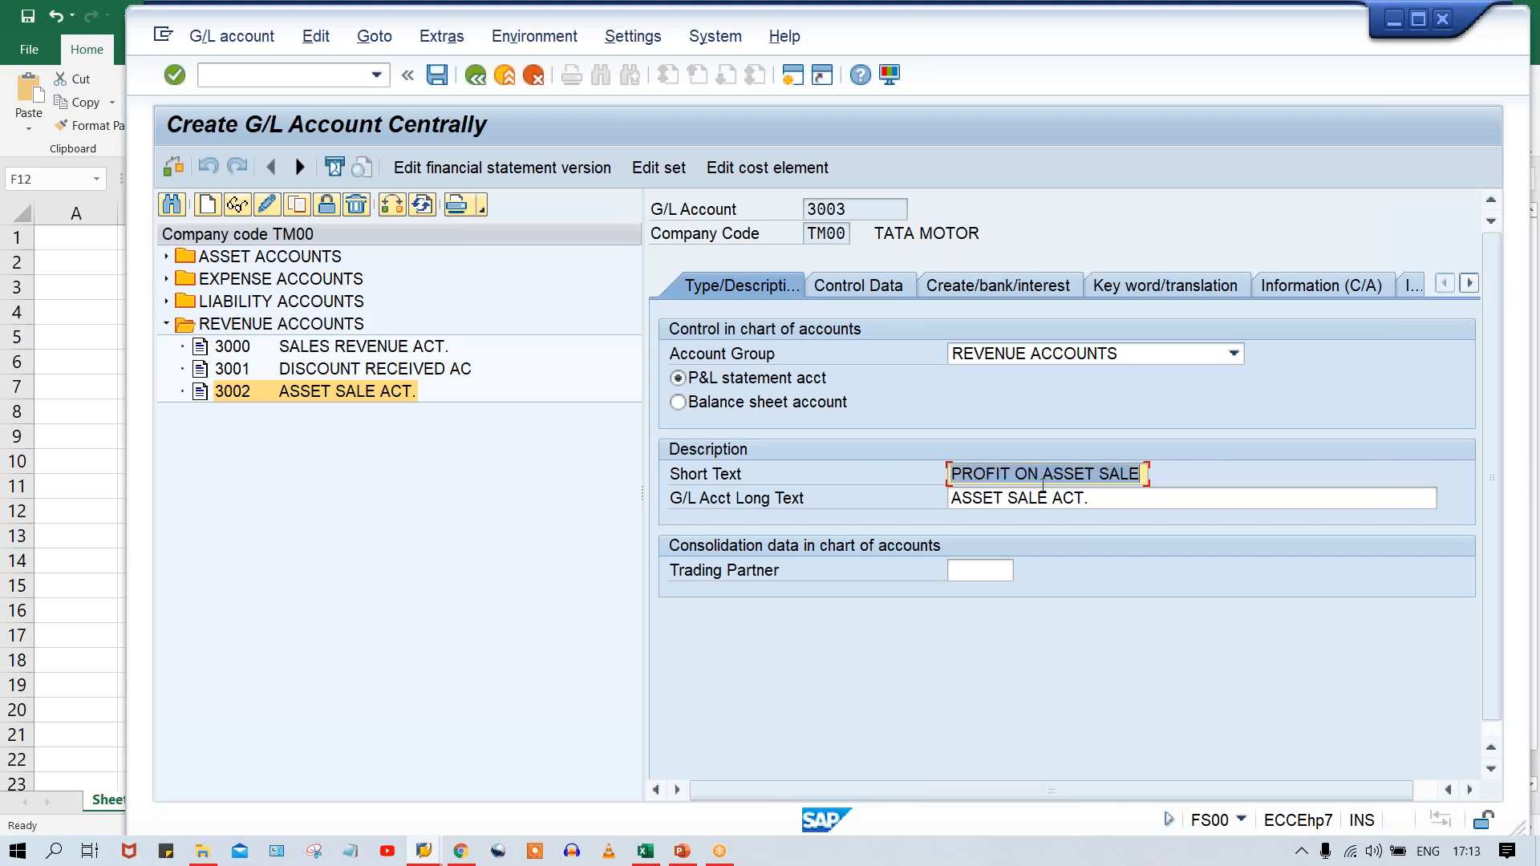
Set the long text of account 3003 to PROFIT ON ASSET SALE ACT and save the account.
key("Tab")
type("PROFIT ON ASSET SALE")
type("ACT")
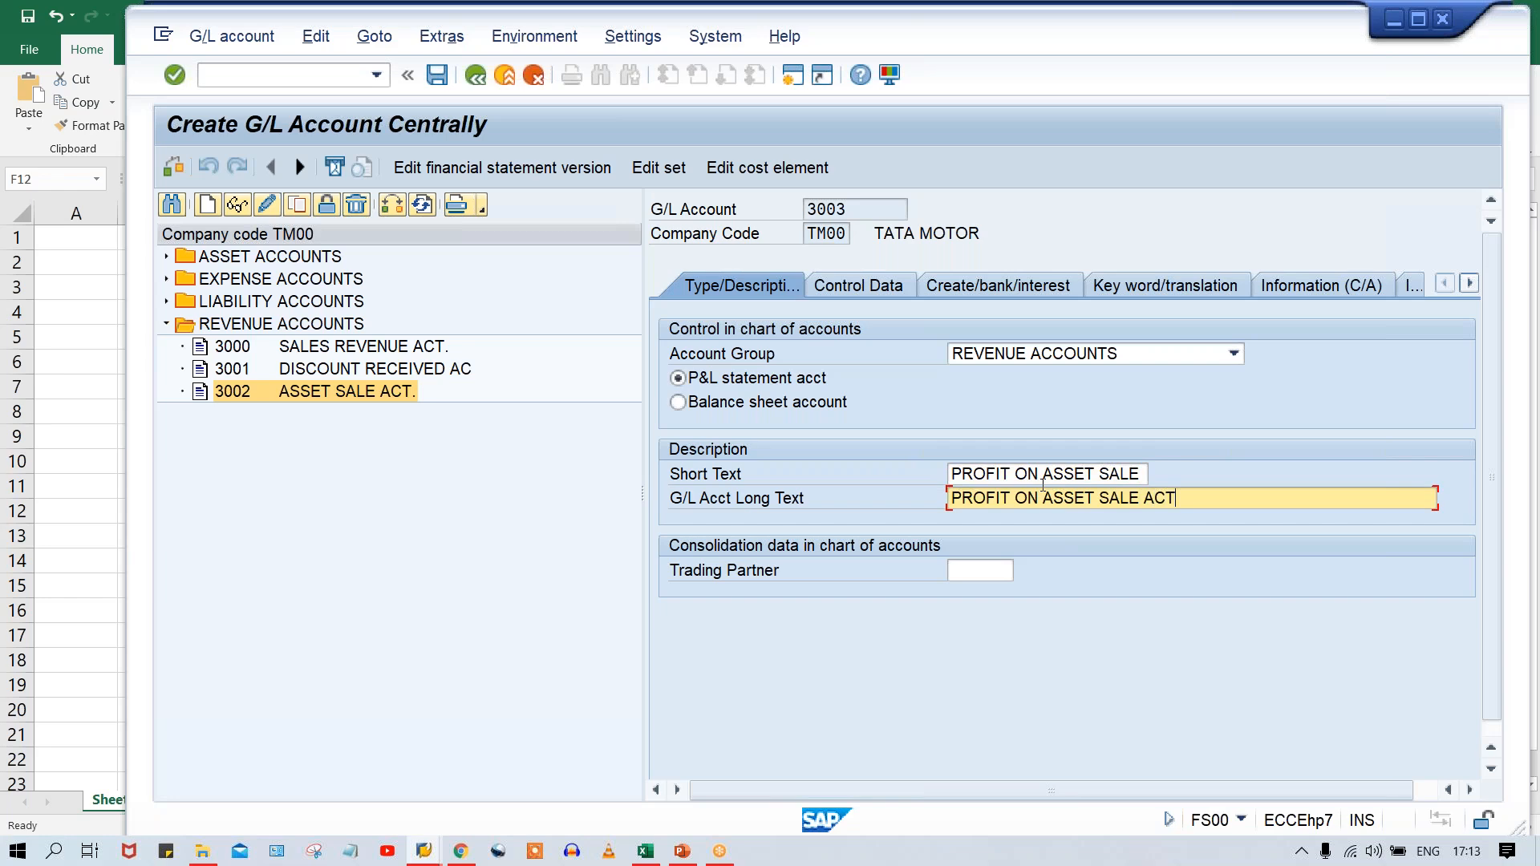
key("ctrl+s")
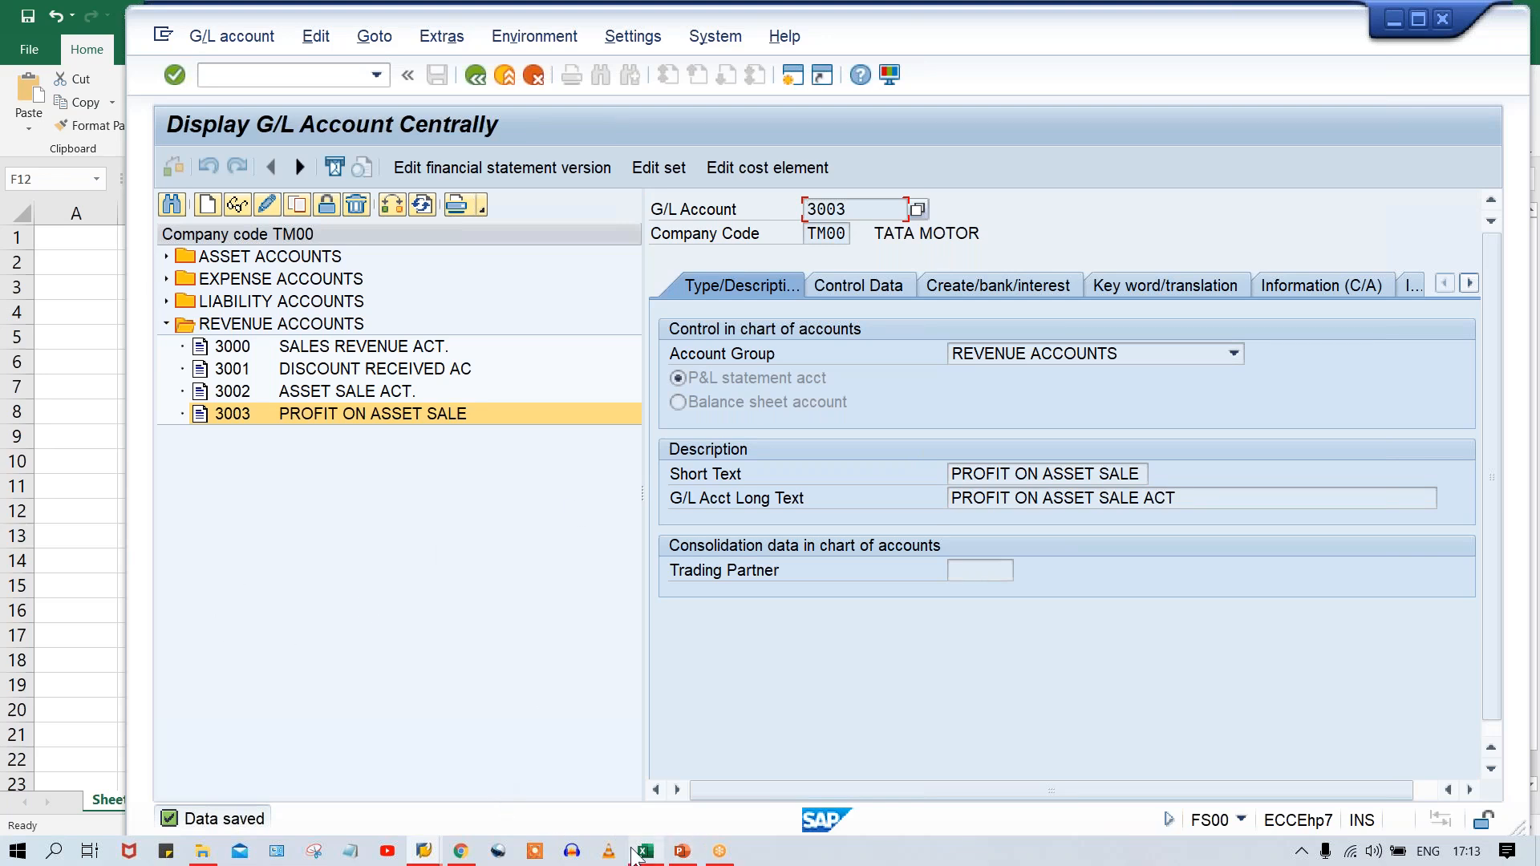
Switch to the Excel workbook and enter the row label LS ON AST SL in cell E13.
mouse_move(645, 850)
left_click(654, 800)
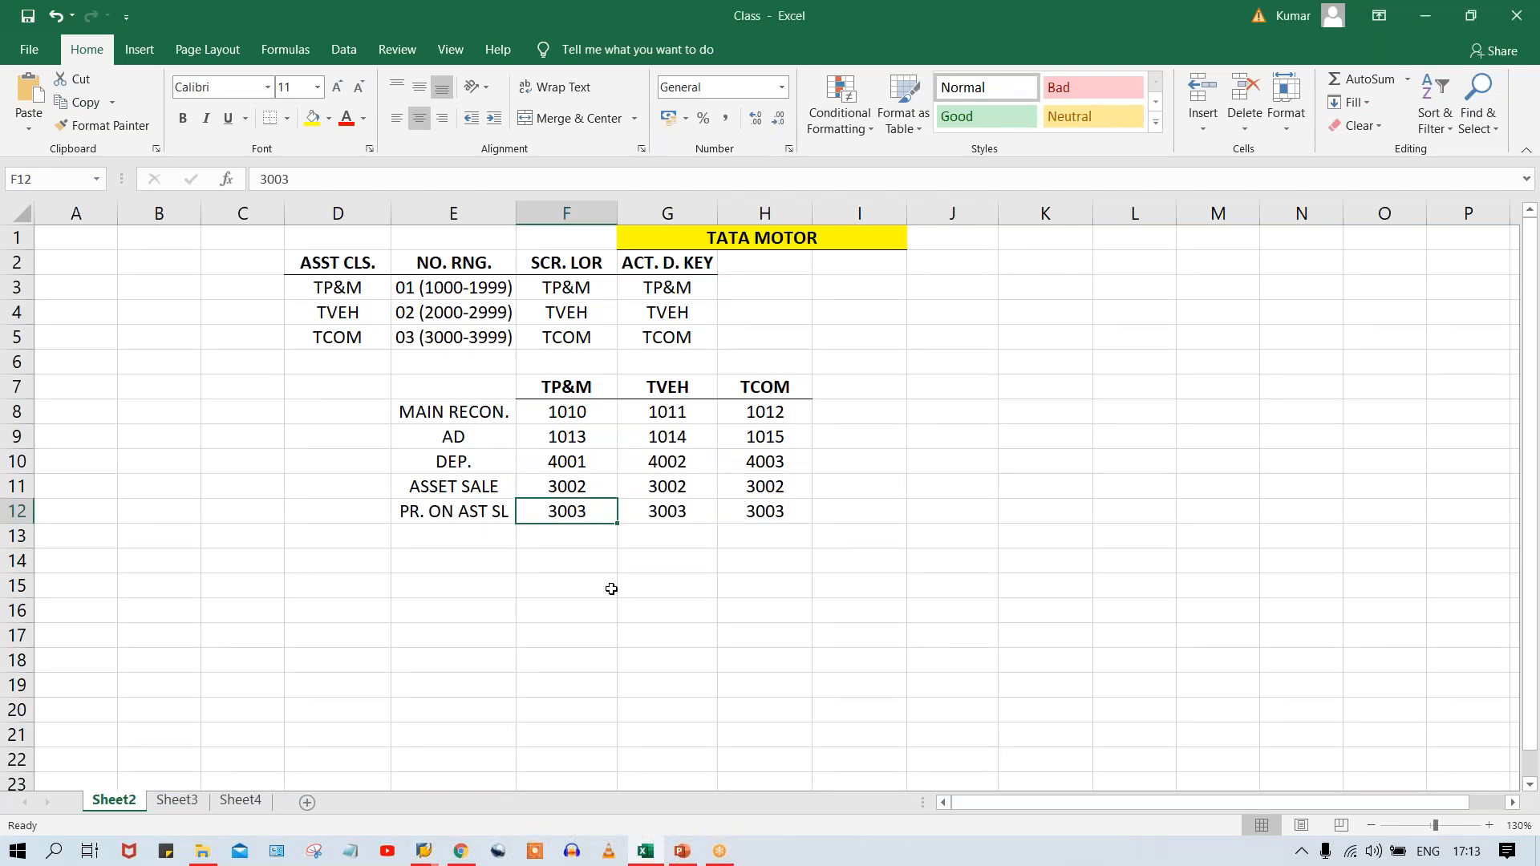
left_click(419, 530)
type("LS ON AC")
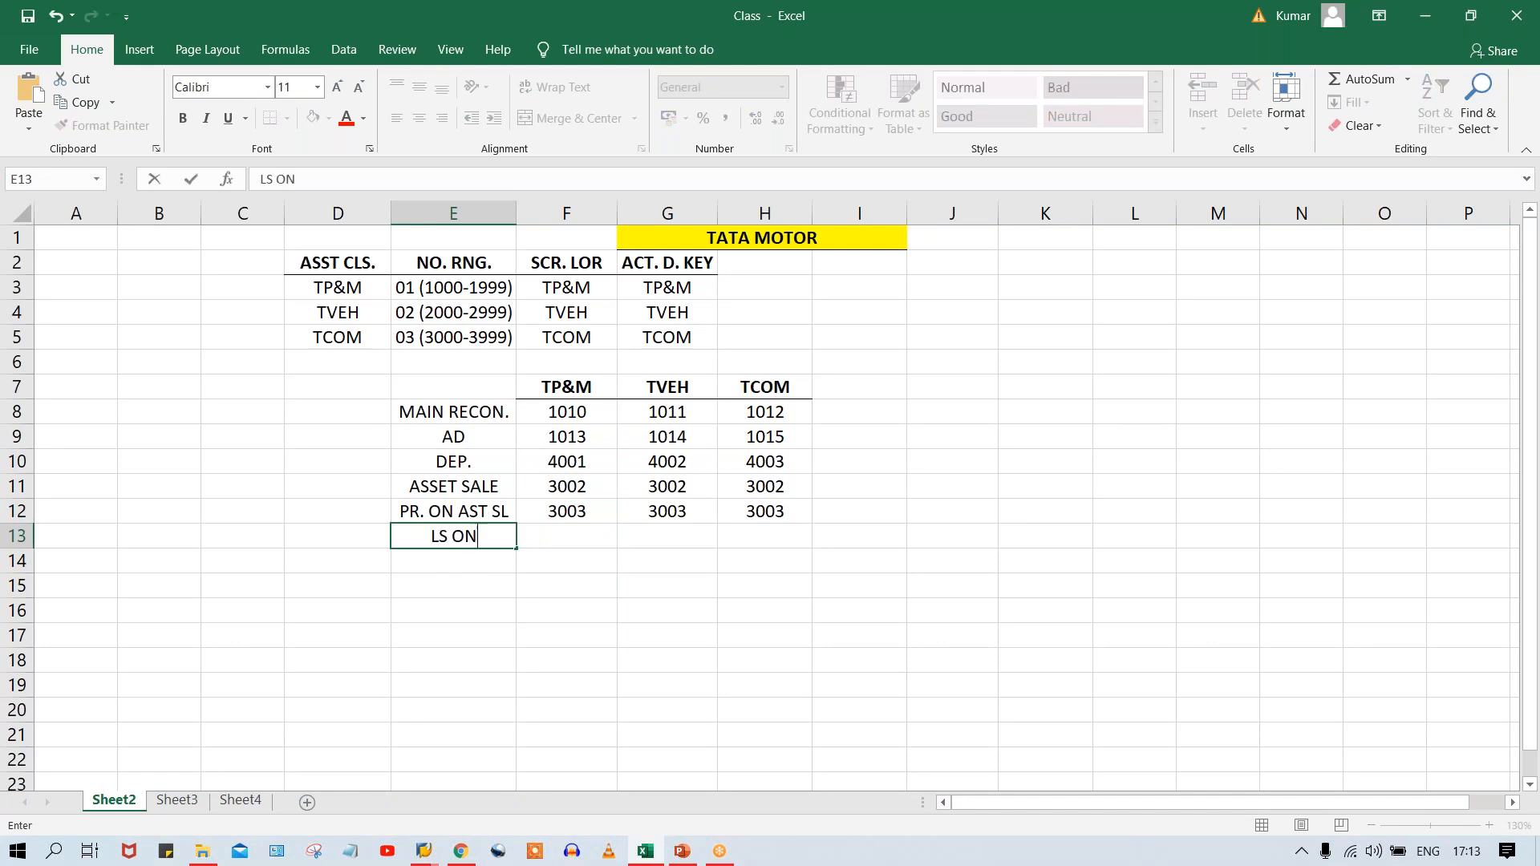
type("T")
key("BackSpace")
key("BackSpace")
type("ST SL")
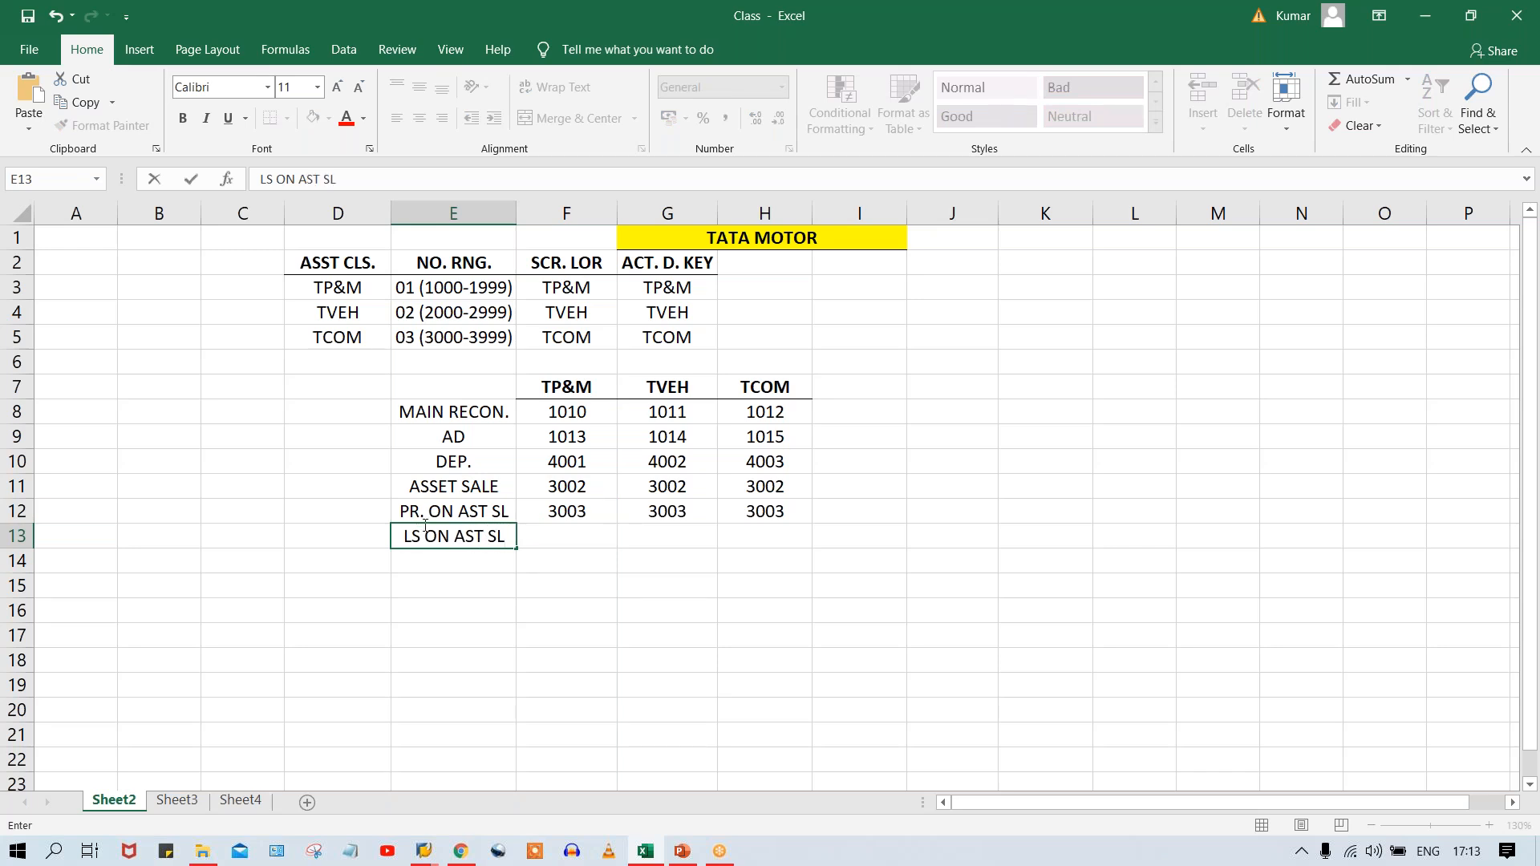
Enter account 4005 in F13:H13 under TP&M, TVEH and TCOM.
left_click(563, 542)
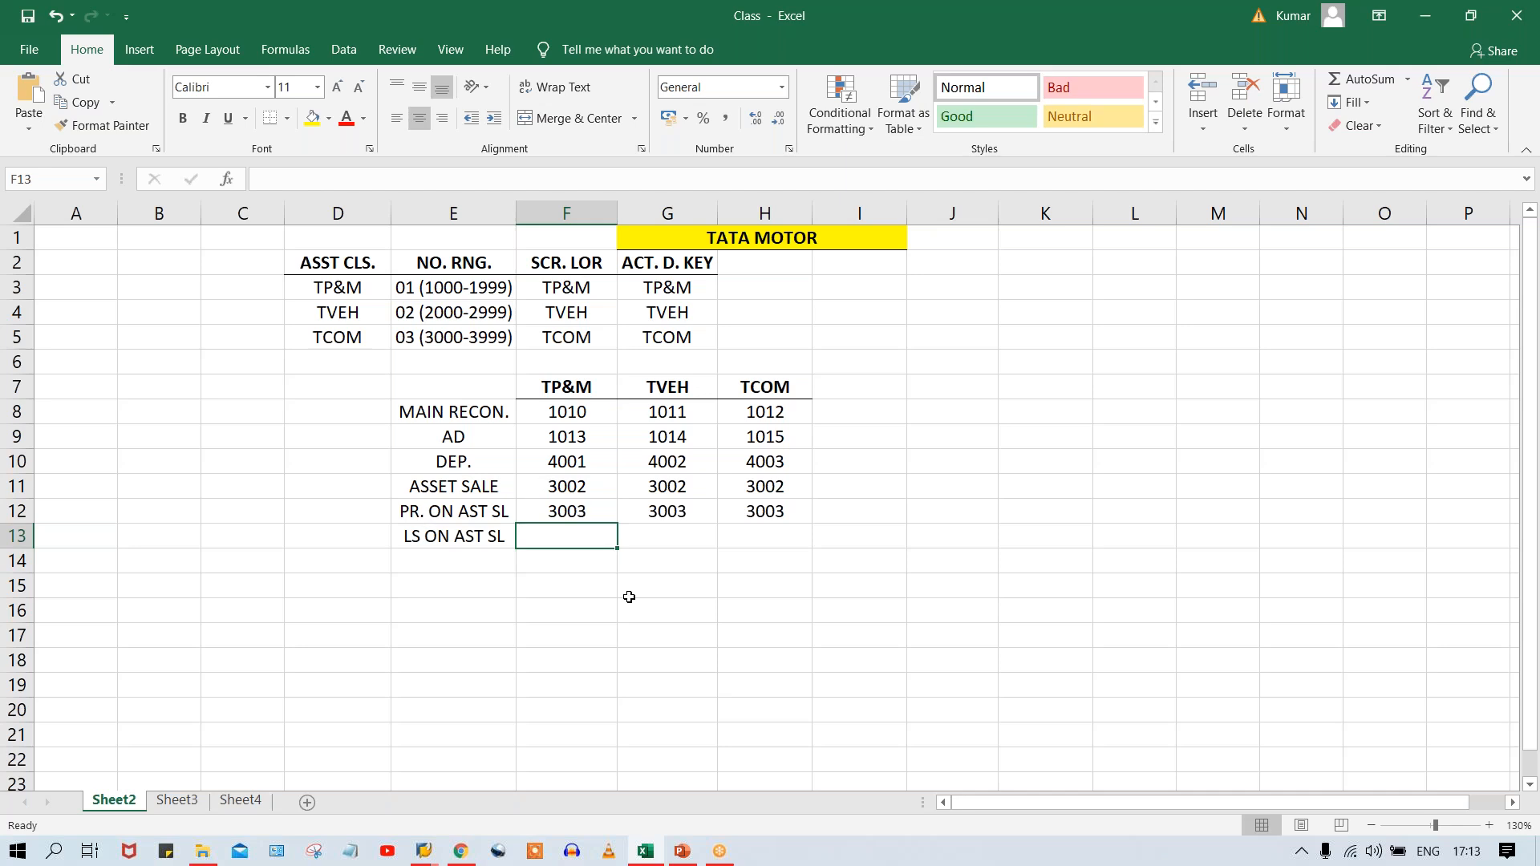
type("4005")
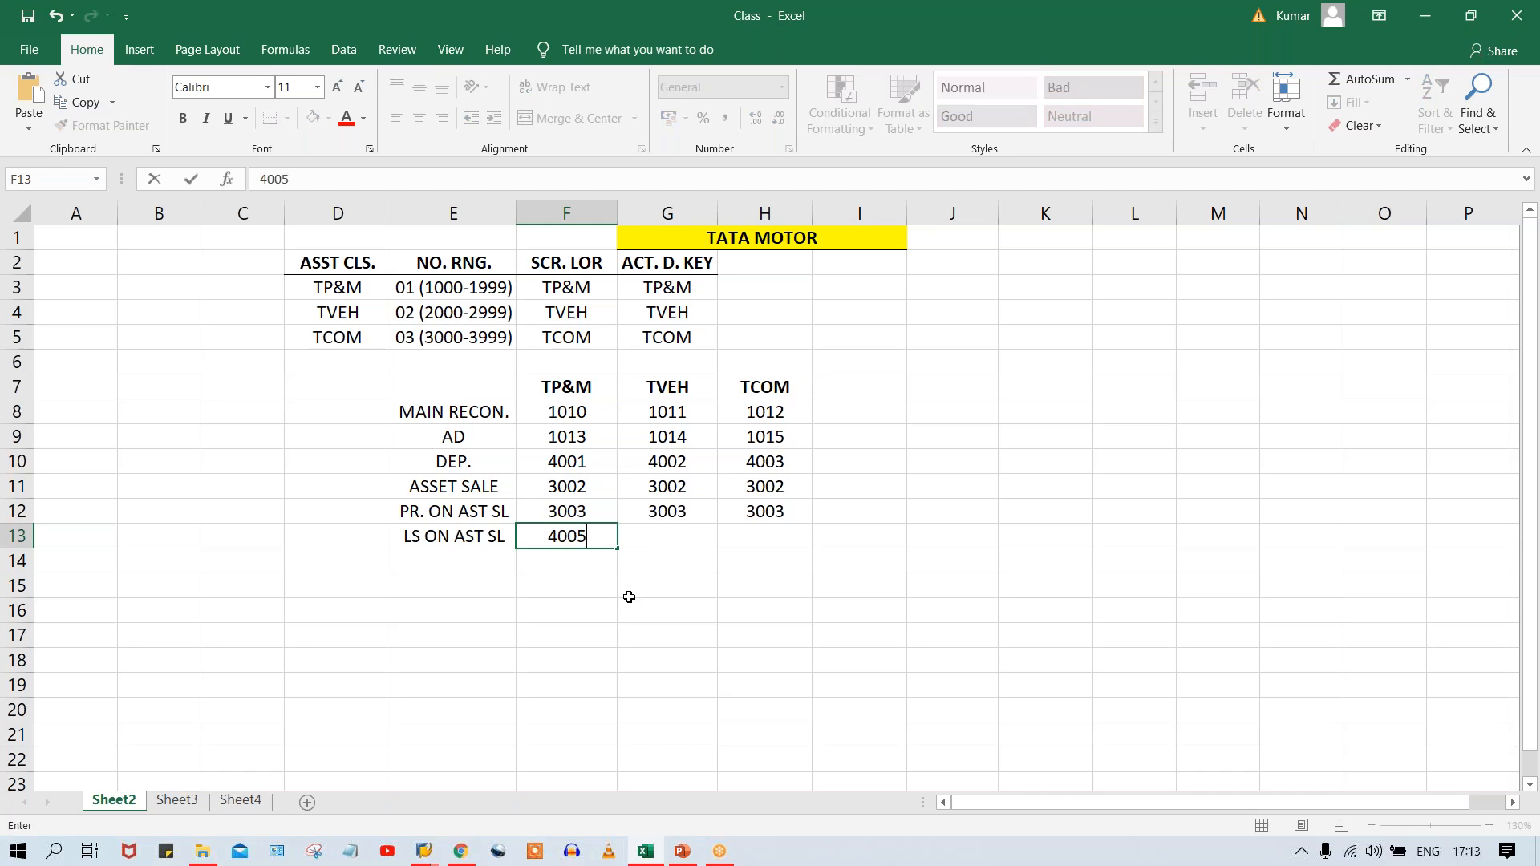
key("Tab")
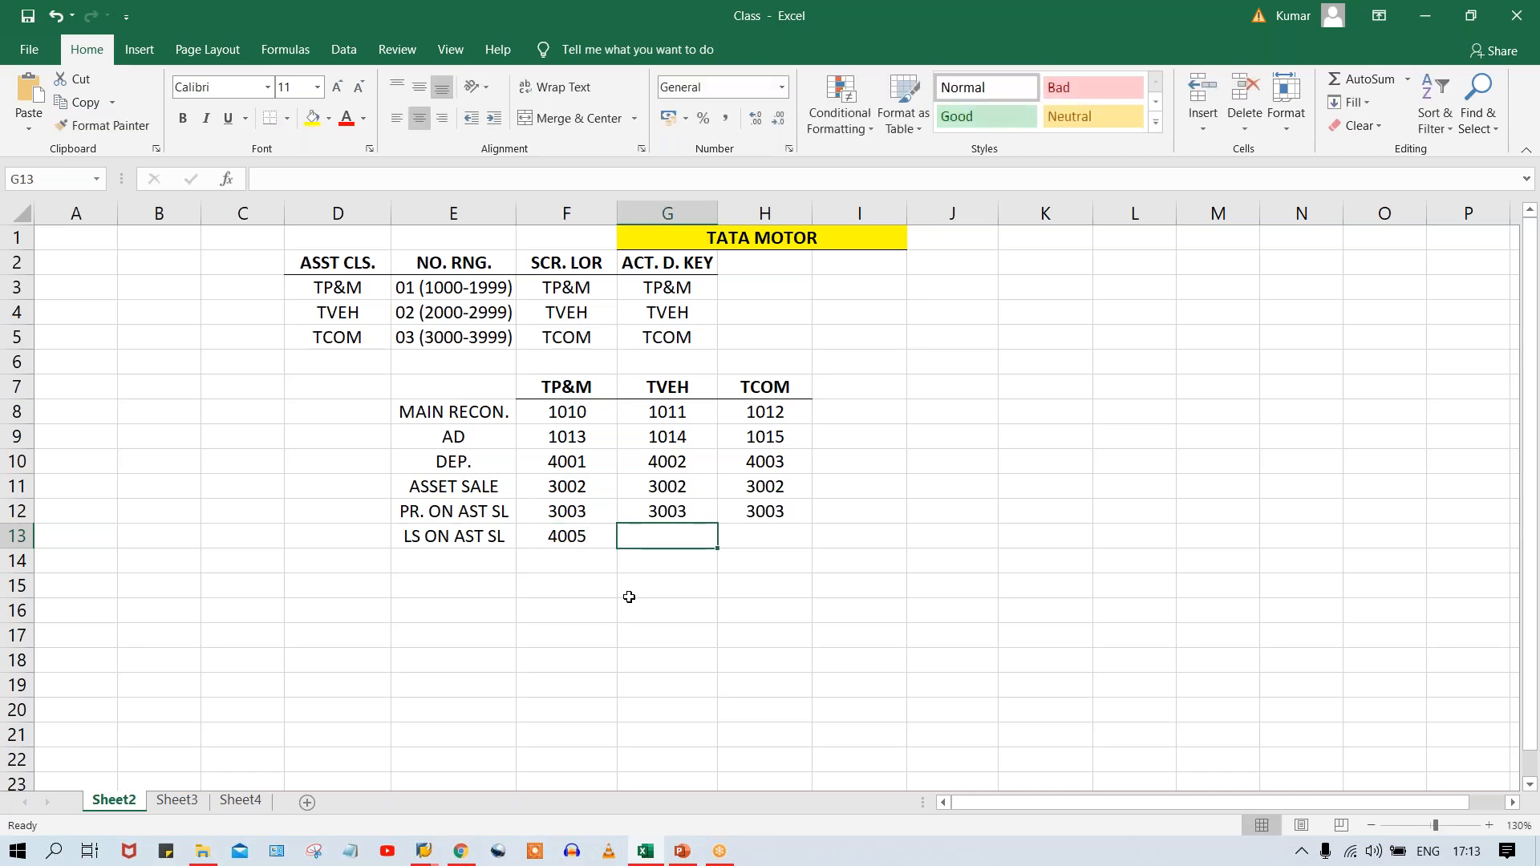
type("4005")
key("Tab")
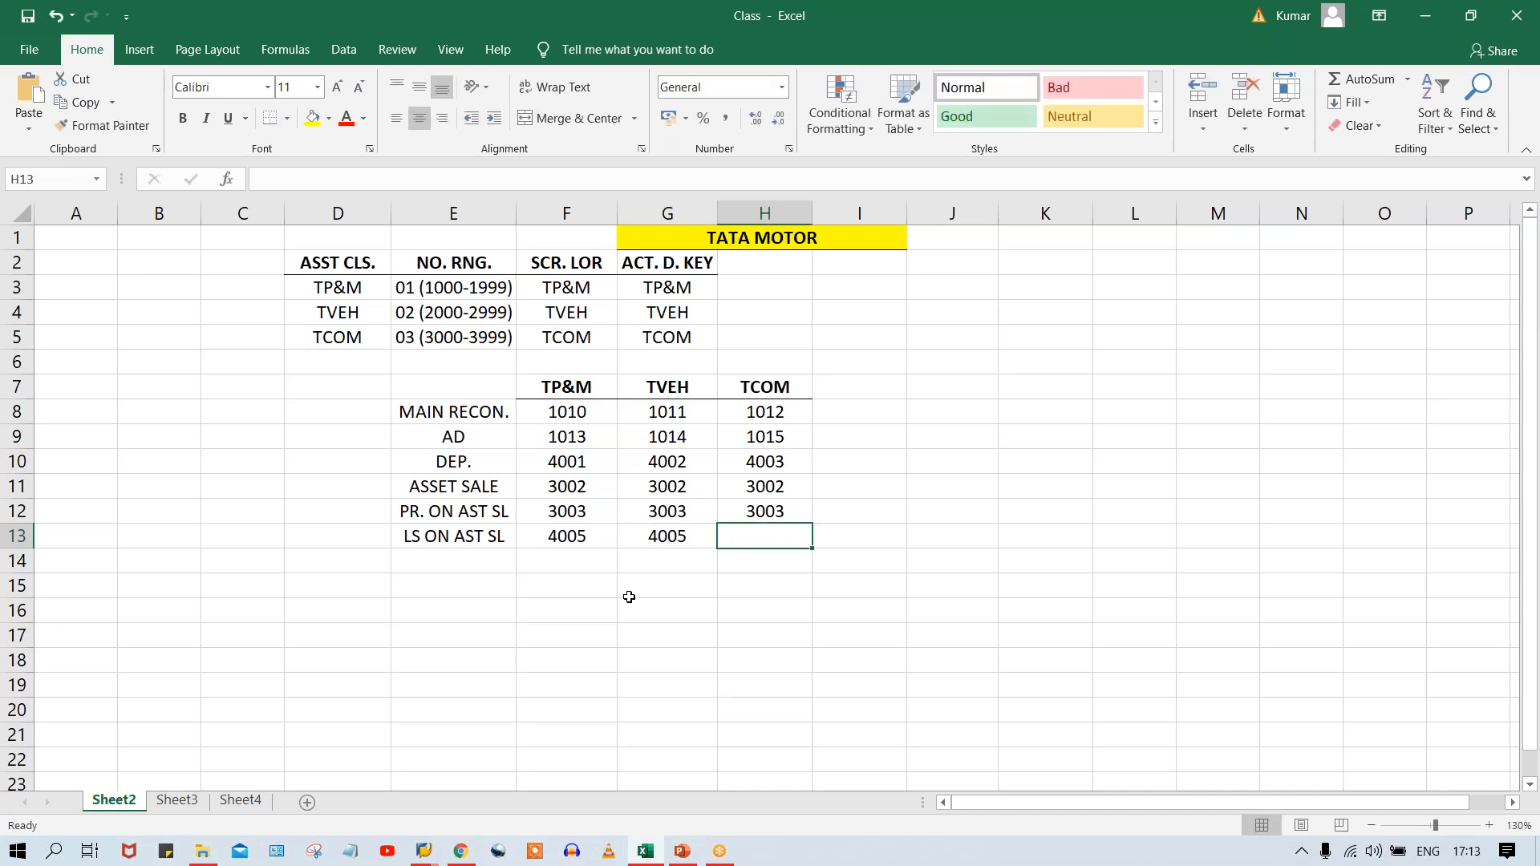
type("4005")
key("Return")
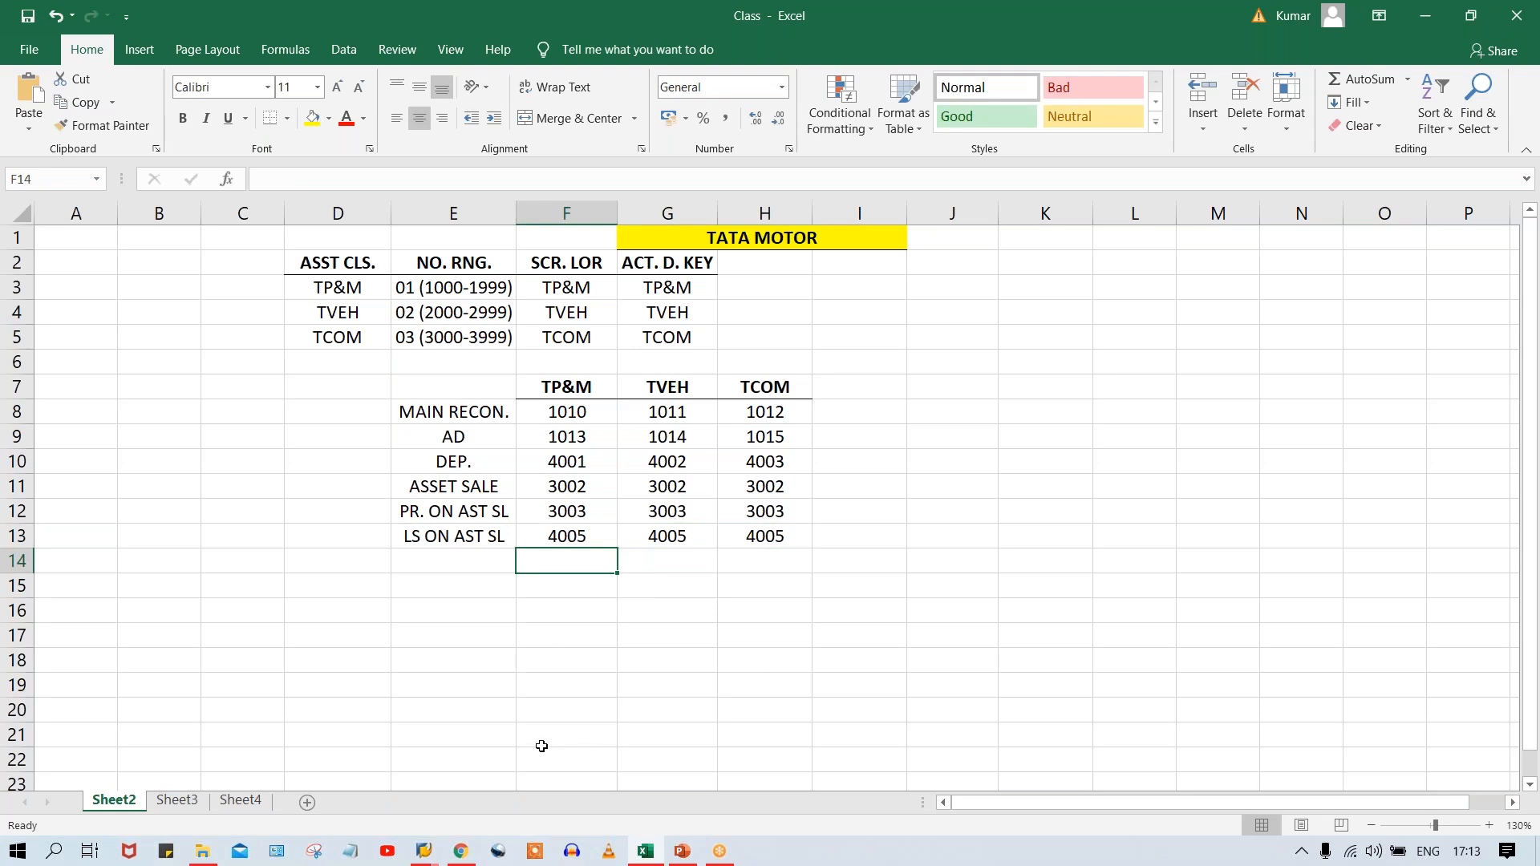
Switch to the SAP G/L account window and copy expense account 4001 DEPRECIATION ON P&M to new account 4005.
left_click(423, 851)
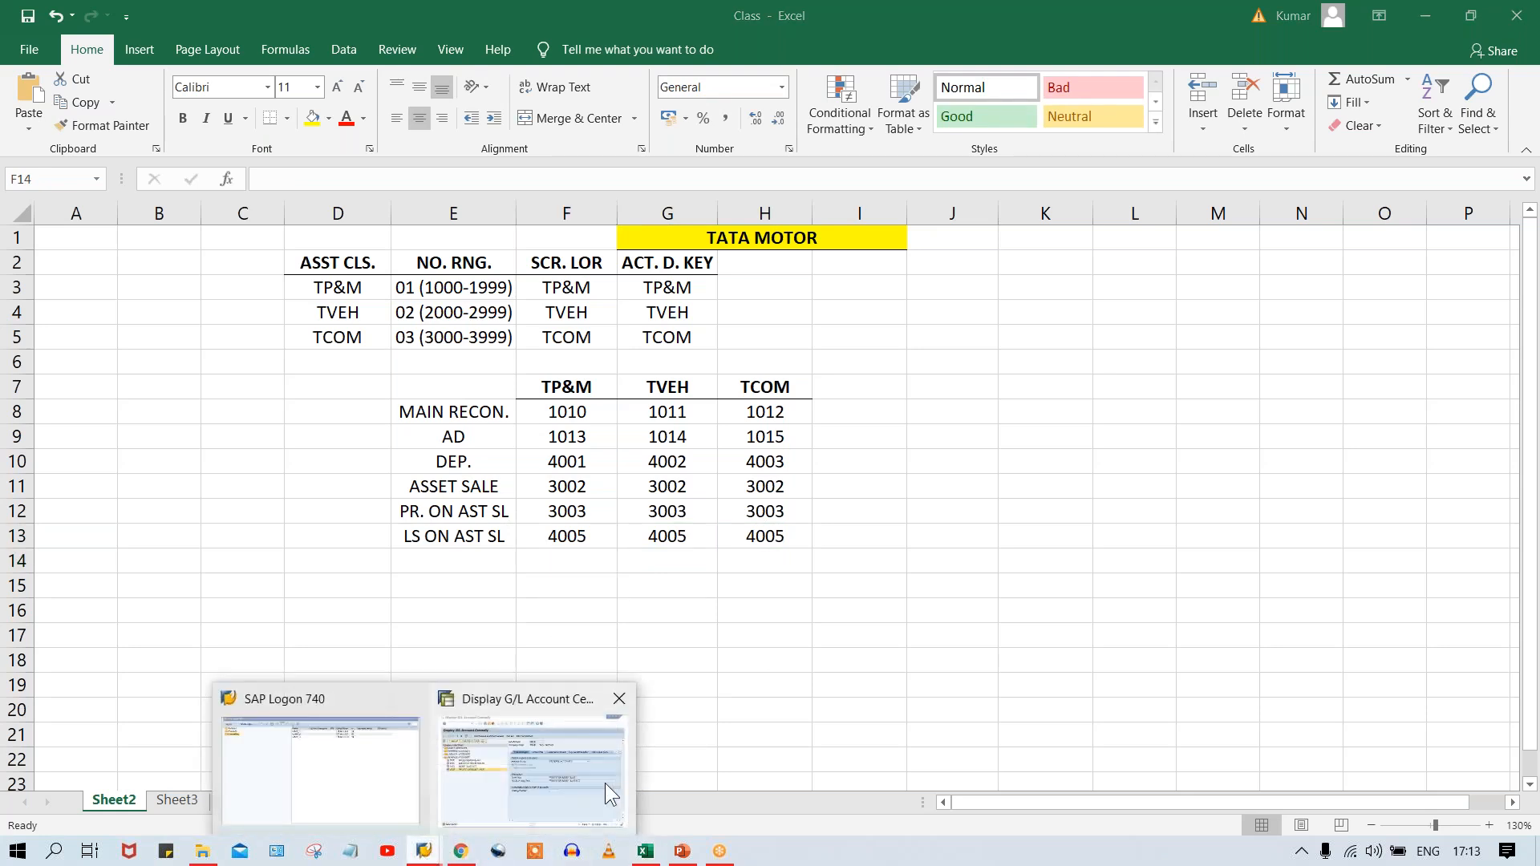
left_click(604, 782)
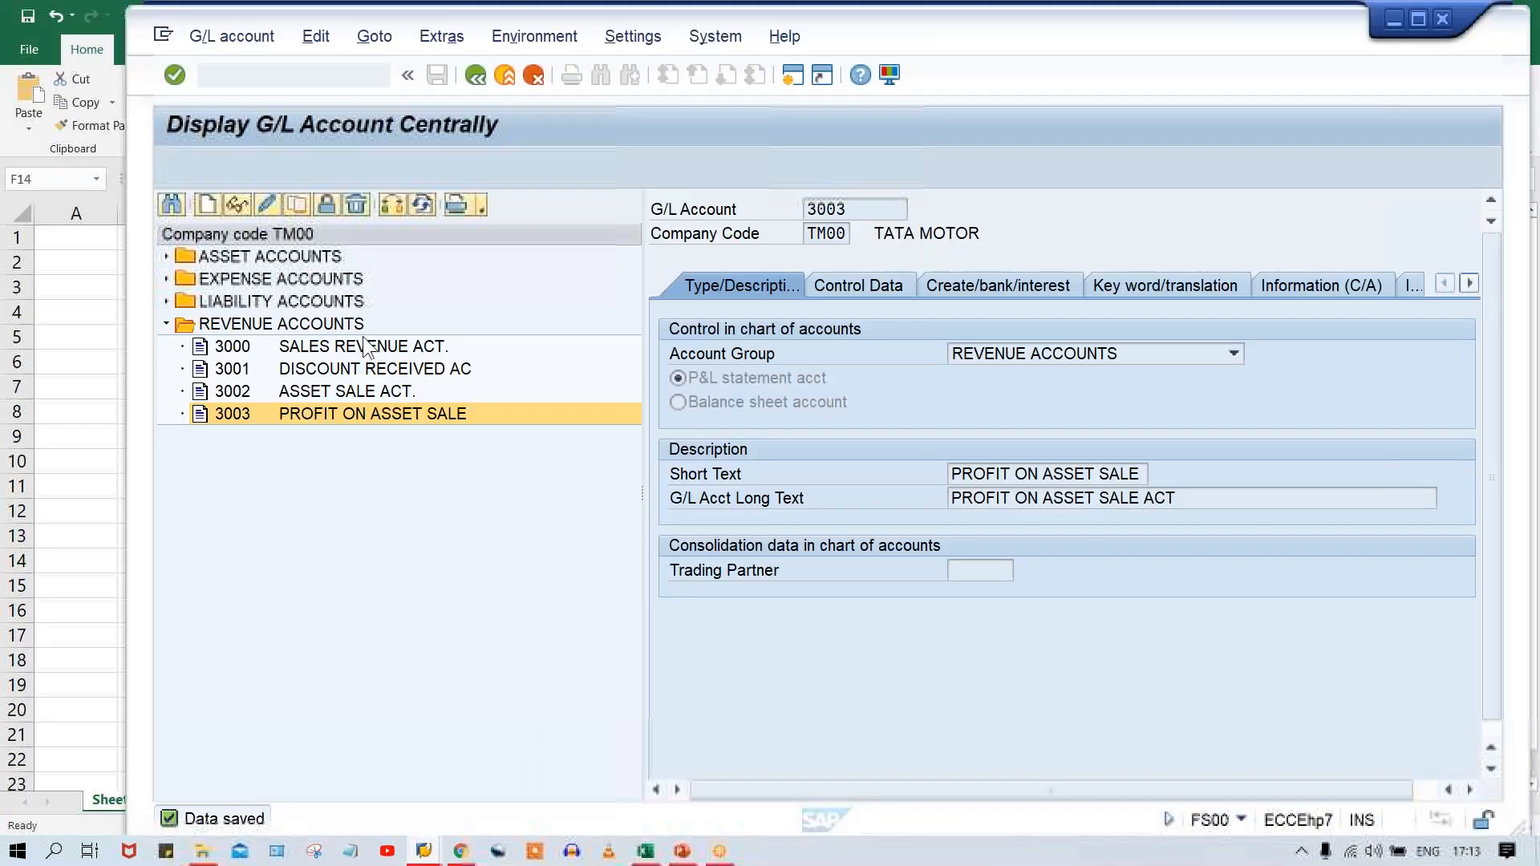
double_click(269, 279)
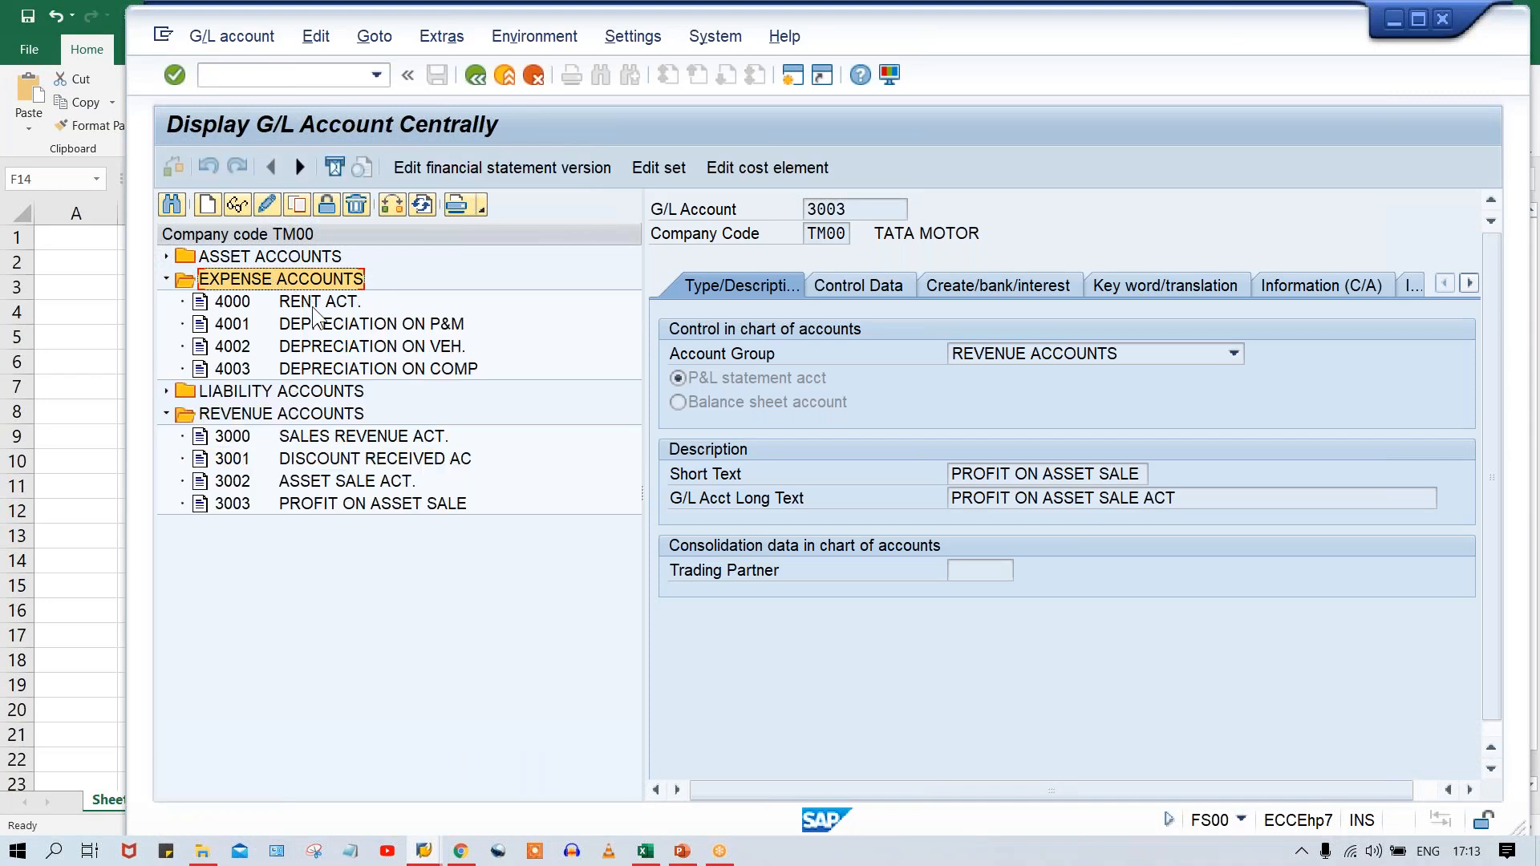
left_click(315, 327)
left_click(297, 205)
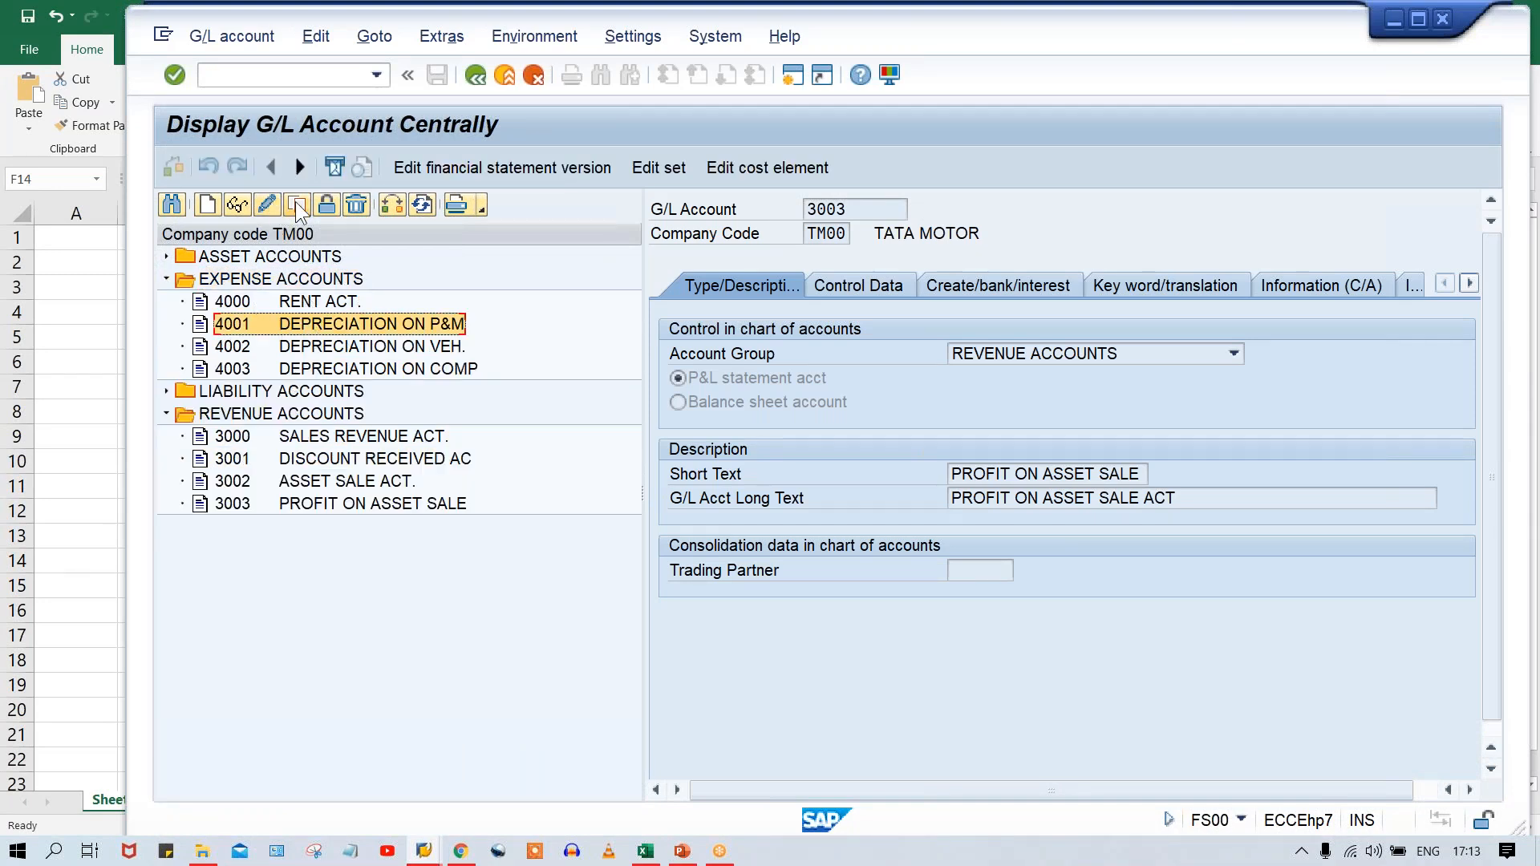
key("BackSpace")
type("4005")
key("Return")
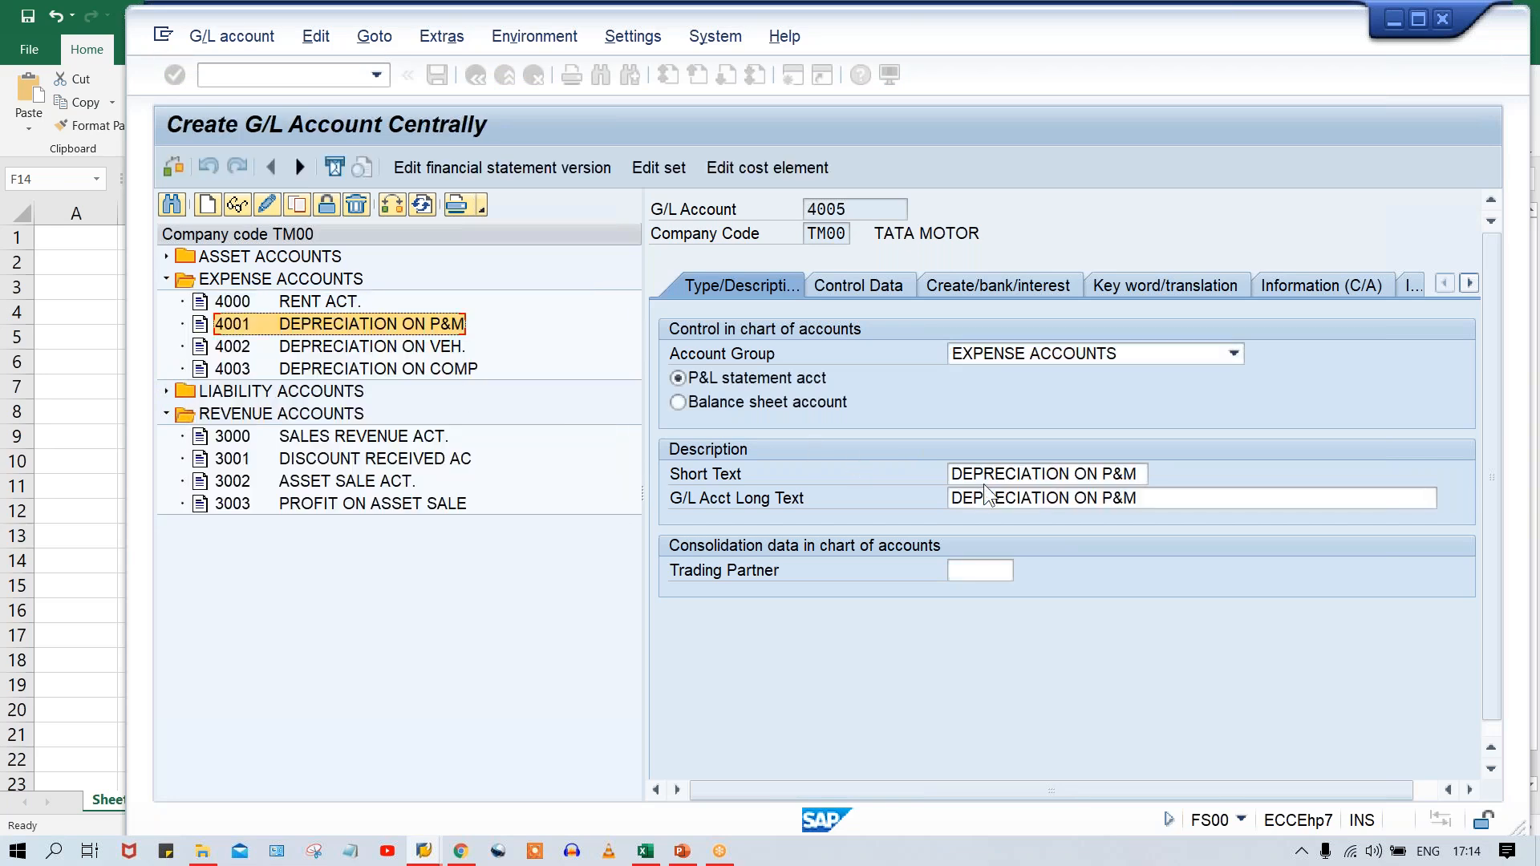
Replace the short text of account 4005 with LOSS ON ASSET SALE.
left_click(1074, 473)
key("ctrl+a")
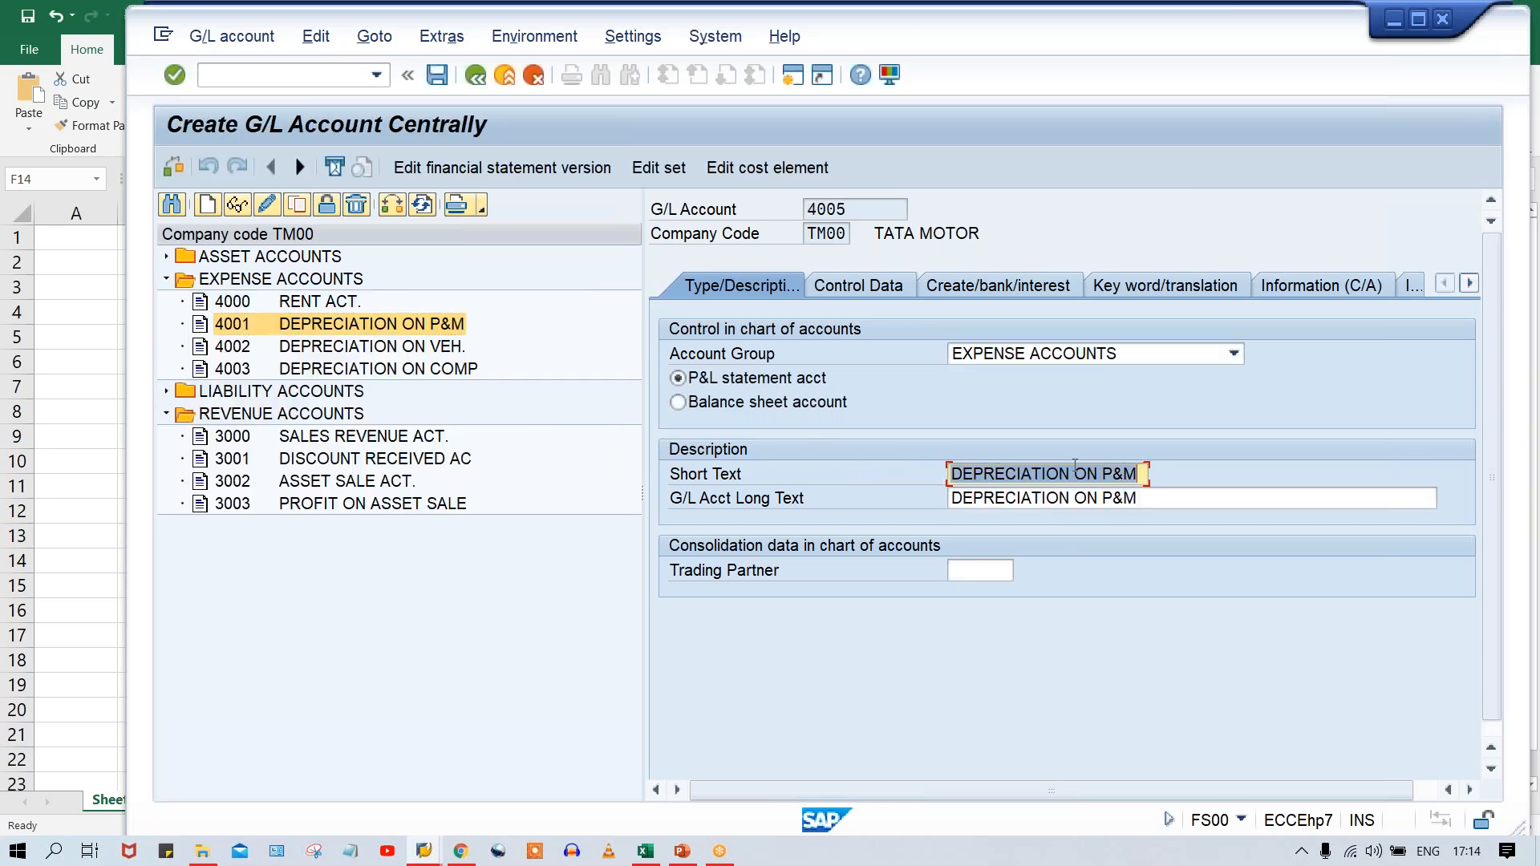
type("LOSS ON ASSET ")
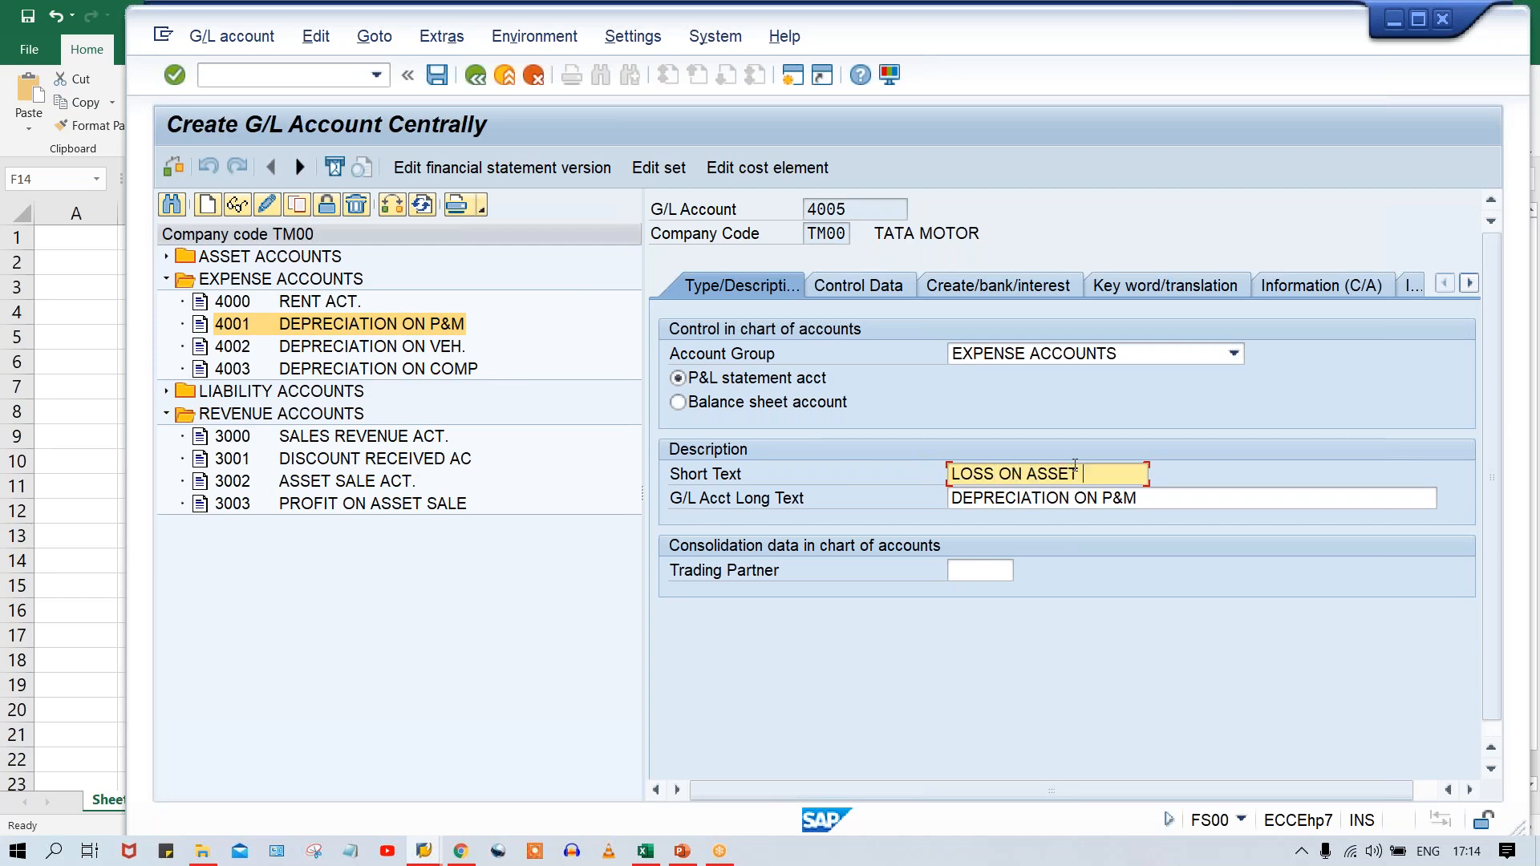
type("SALE")
Set the long text of account 4005 to LOSS ON ASSET SALE ACT. and save the account.
key("Tab")
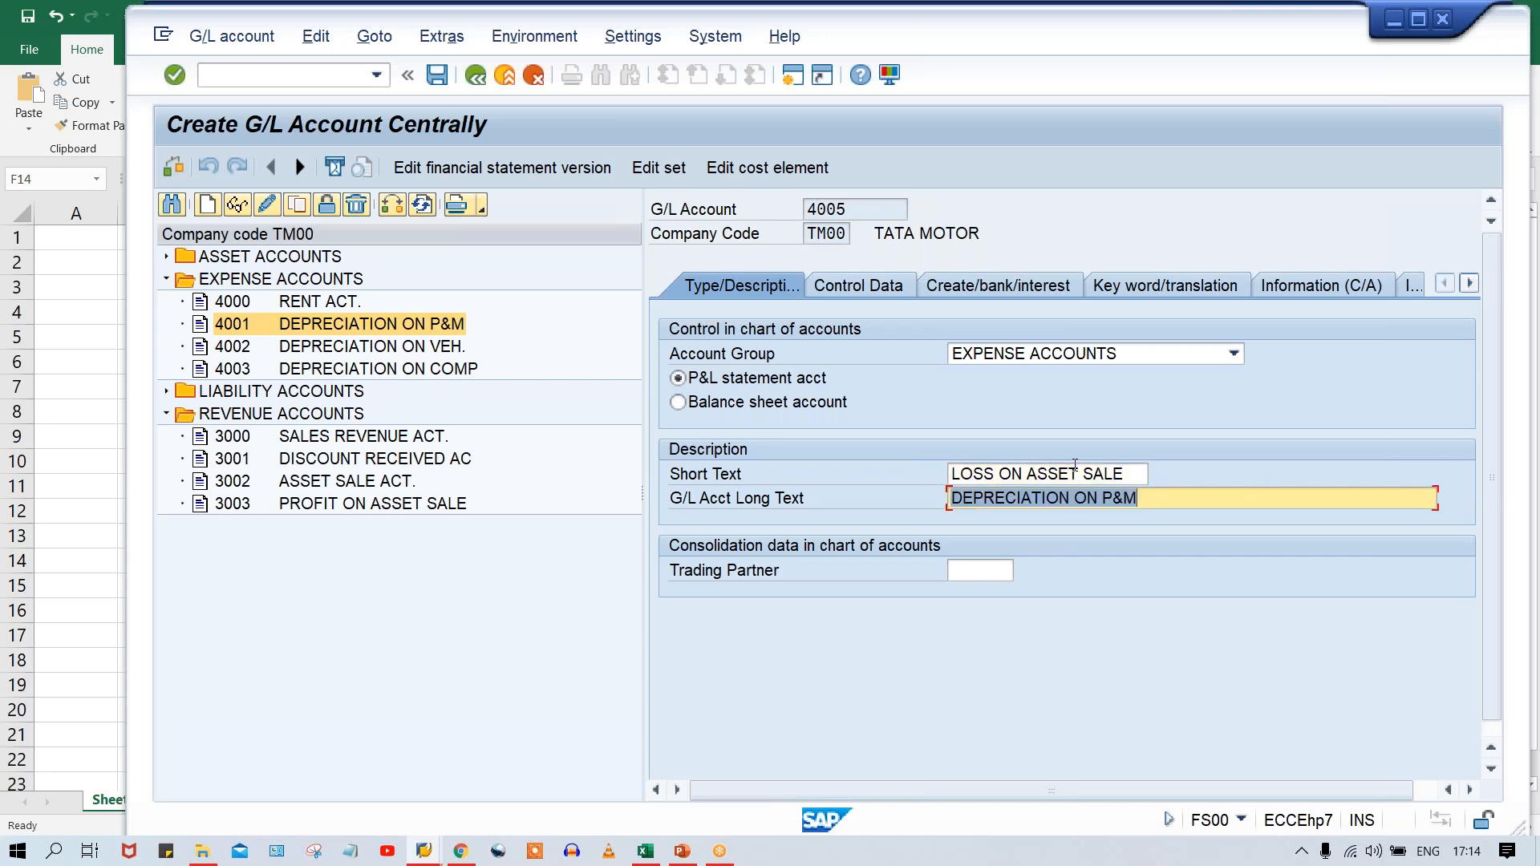
key("ctrl+v")
type("ACT")
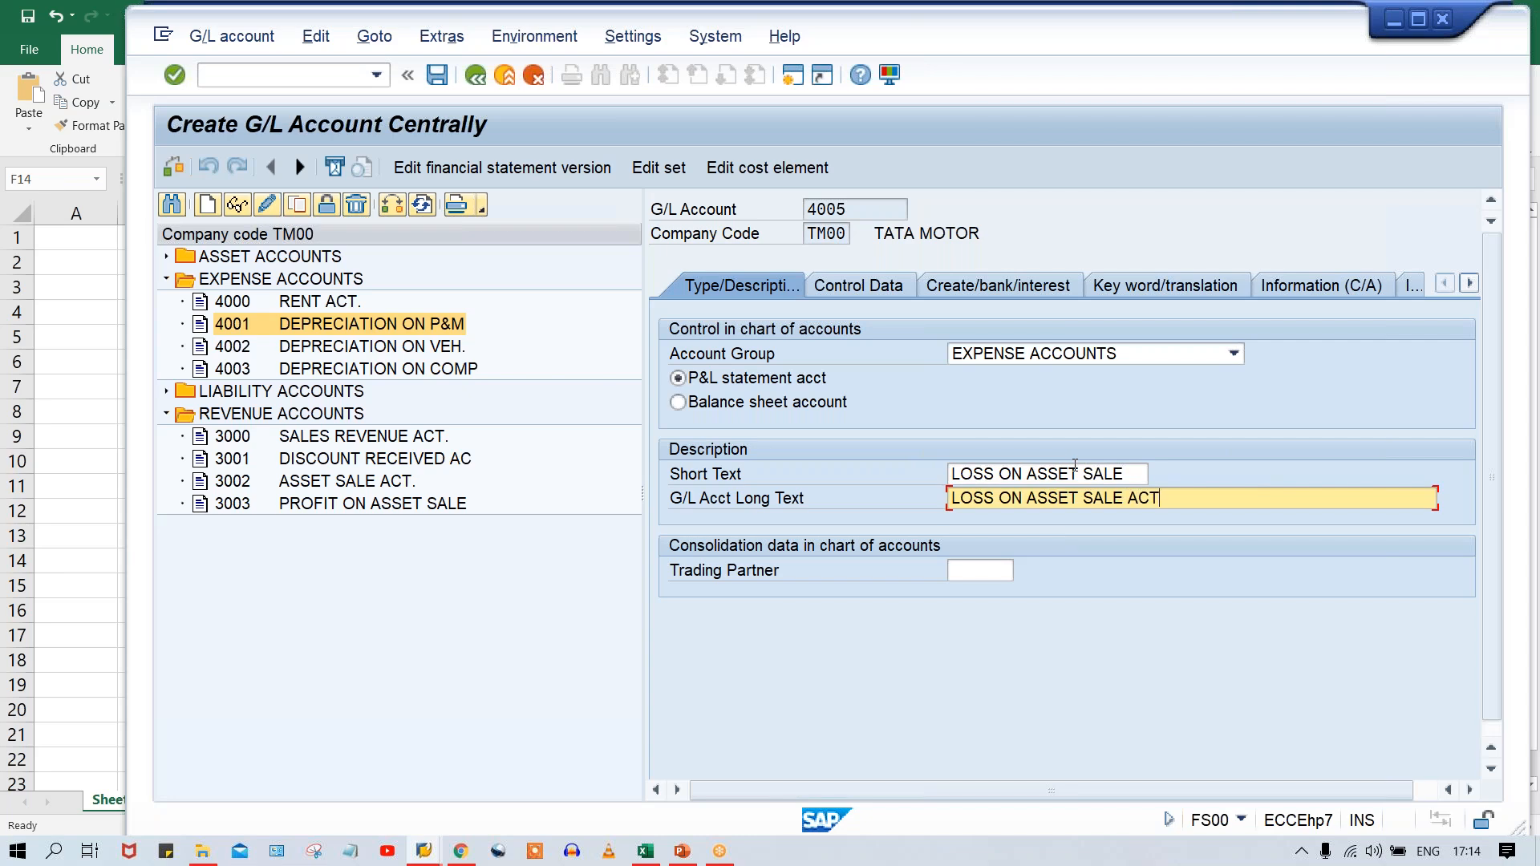
key("ctrl+s")
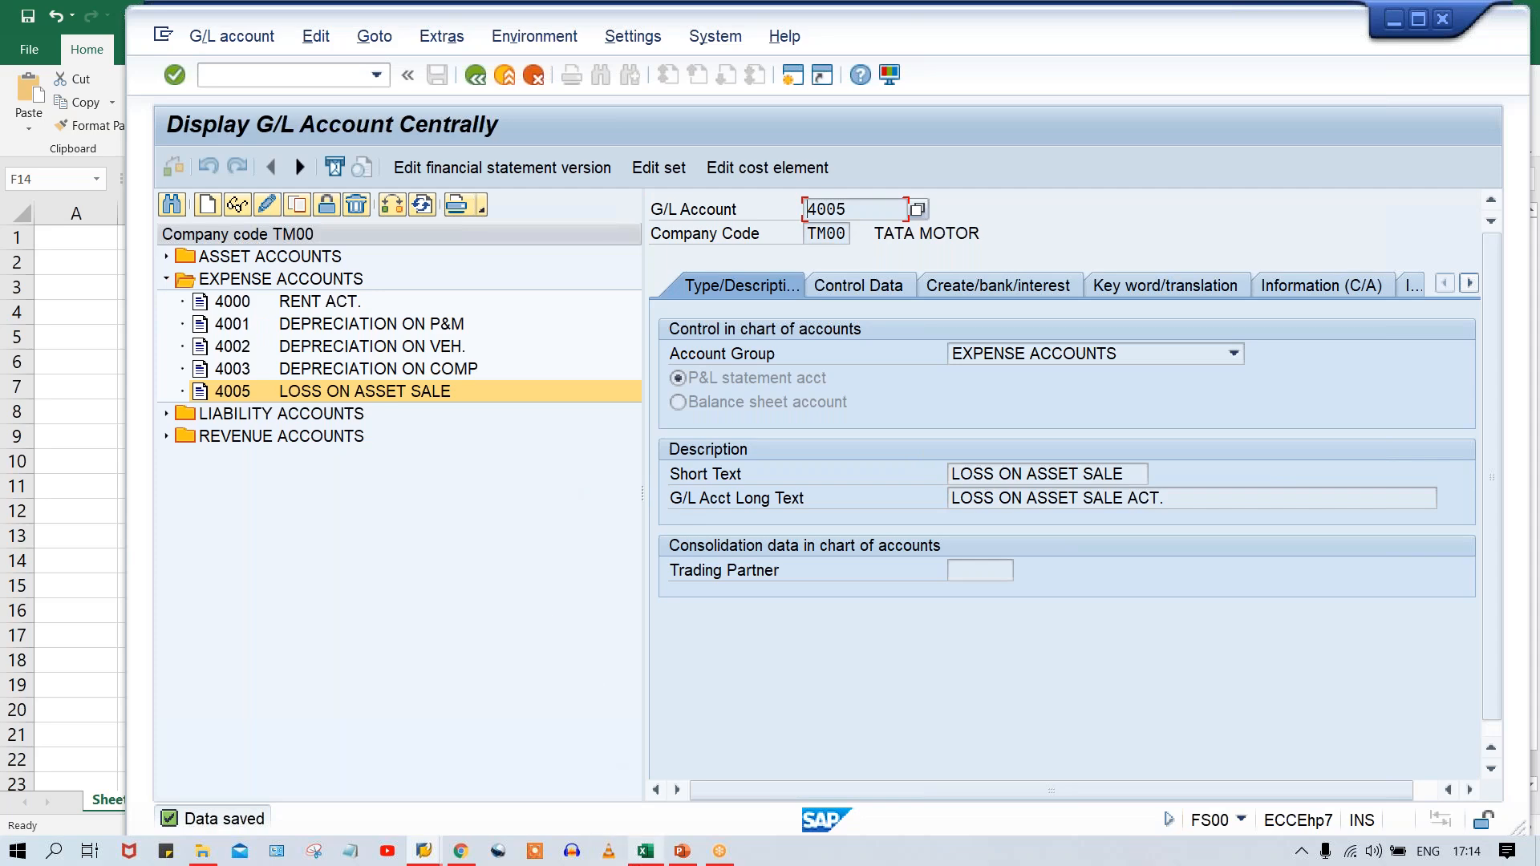
Switch to the Excel workbook and review the LS ON AST SL accounts in F13:H13.
left_click(645, 851)
left_click_drag(537, 536, 774, 535)
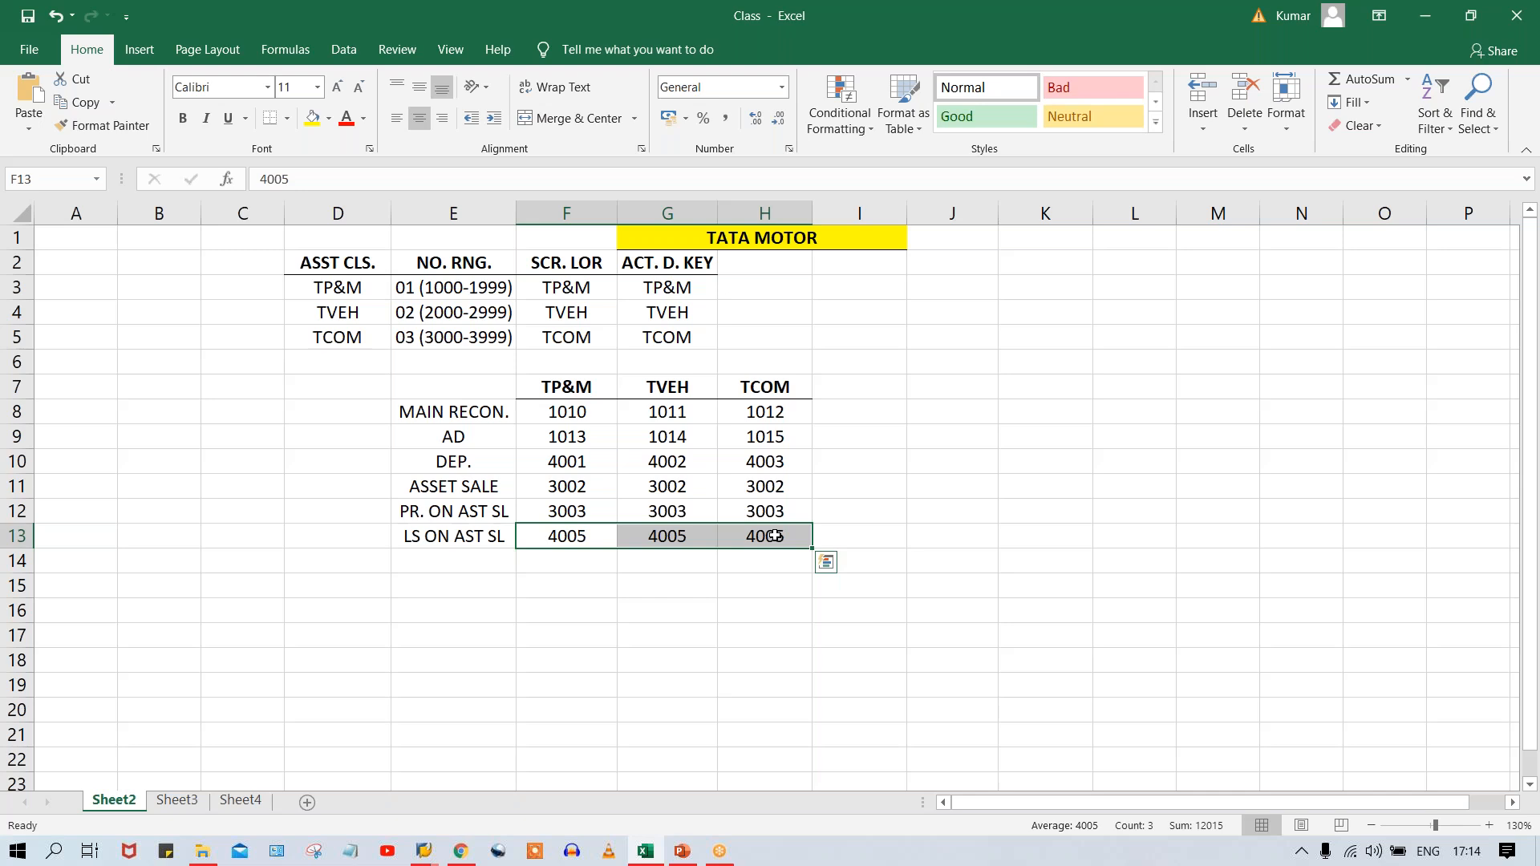
left_click(559, 568)
left_click(688, 566)
left_click(791, 562)
left_click(658, 565)
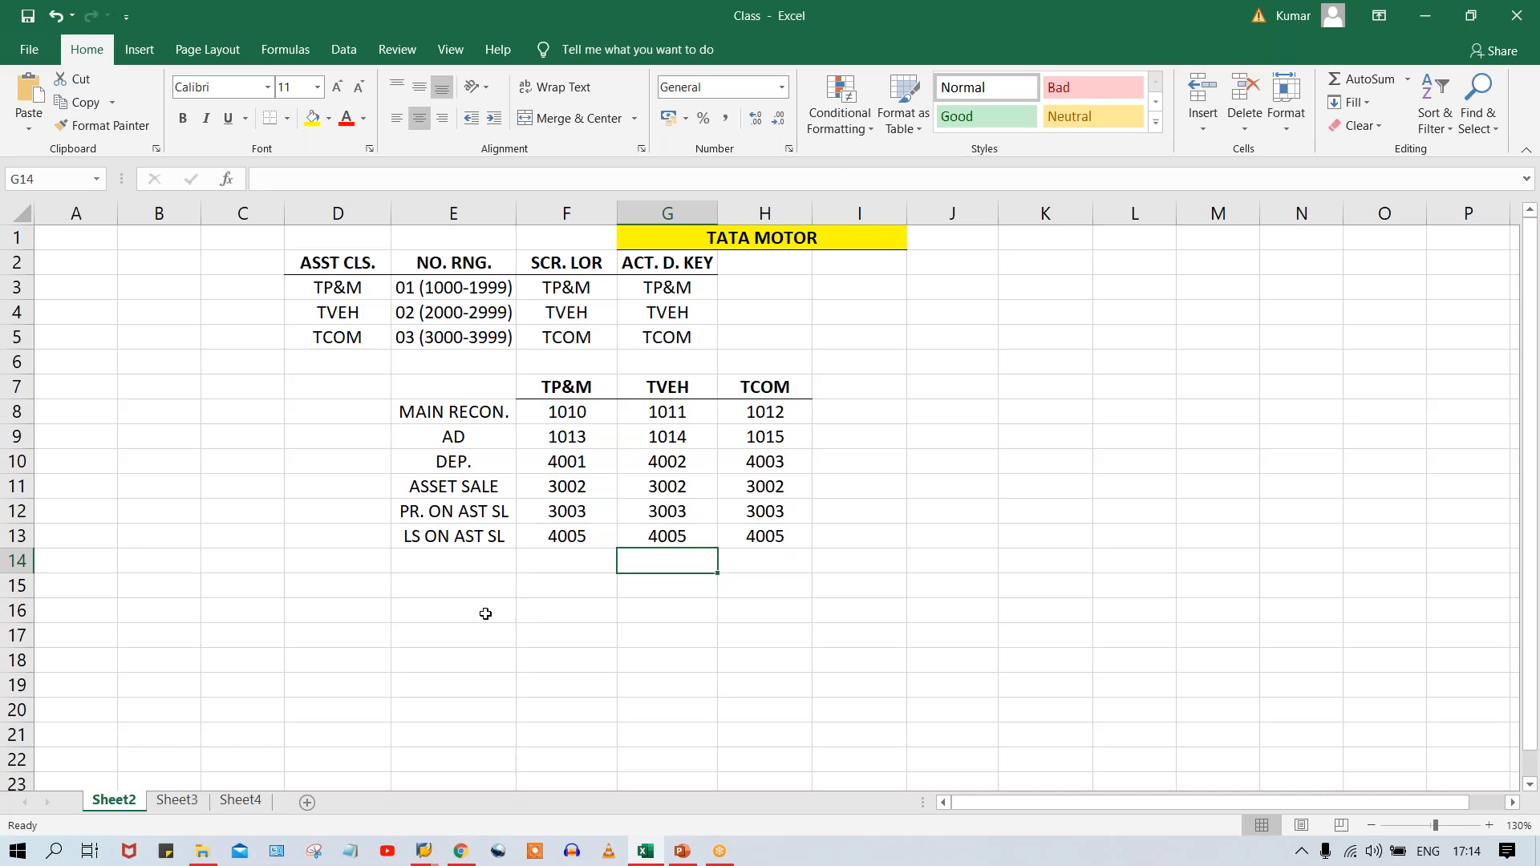
Enter 1000 in cell J14 and 0 in cell K14, beside the account table.
left_click(473, 559)
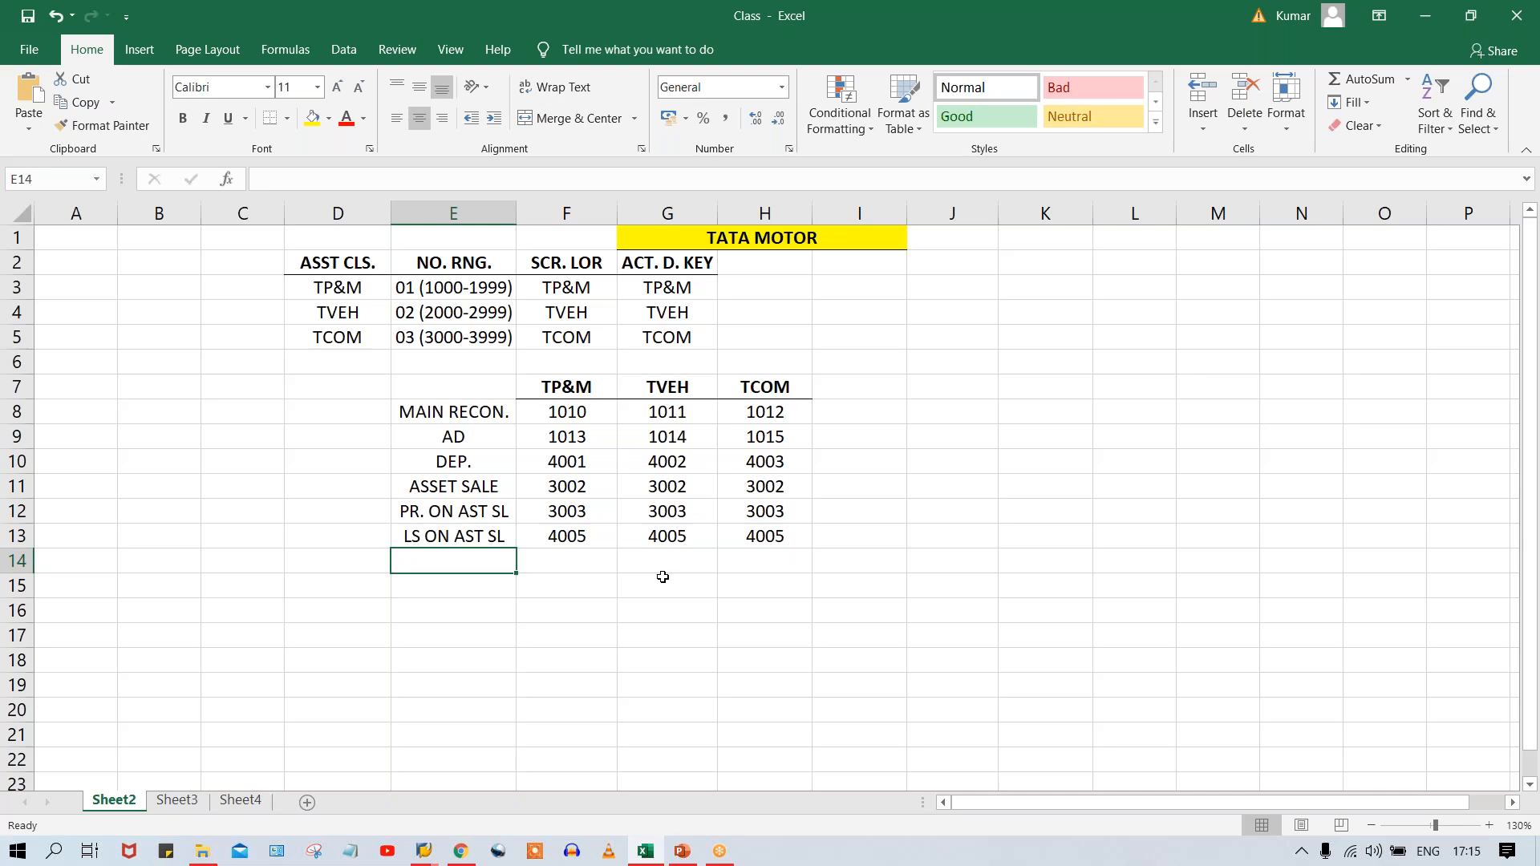
key("Right")
key("Right")
key("Right")
key("Right")
key("Right")
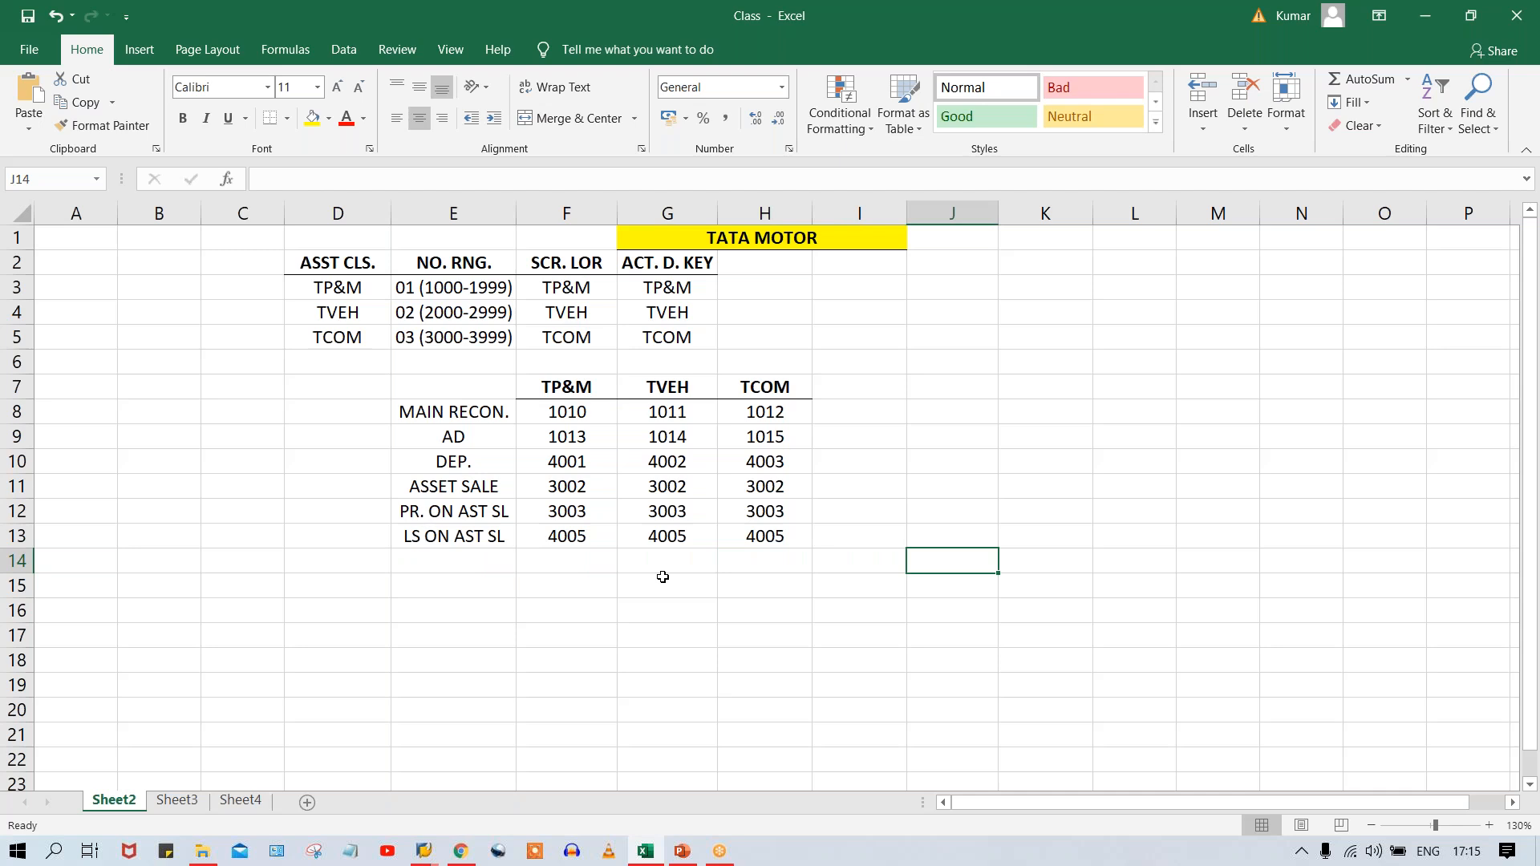
type("1000")
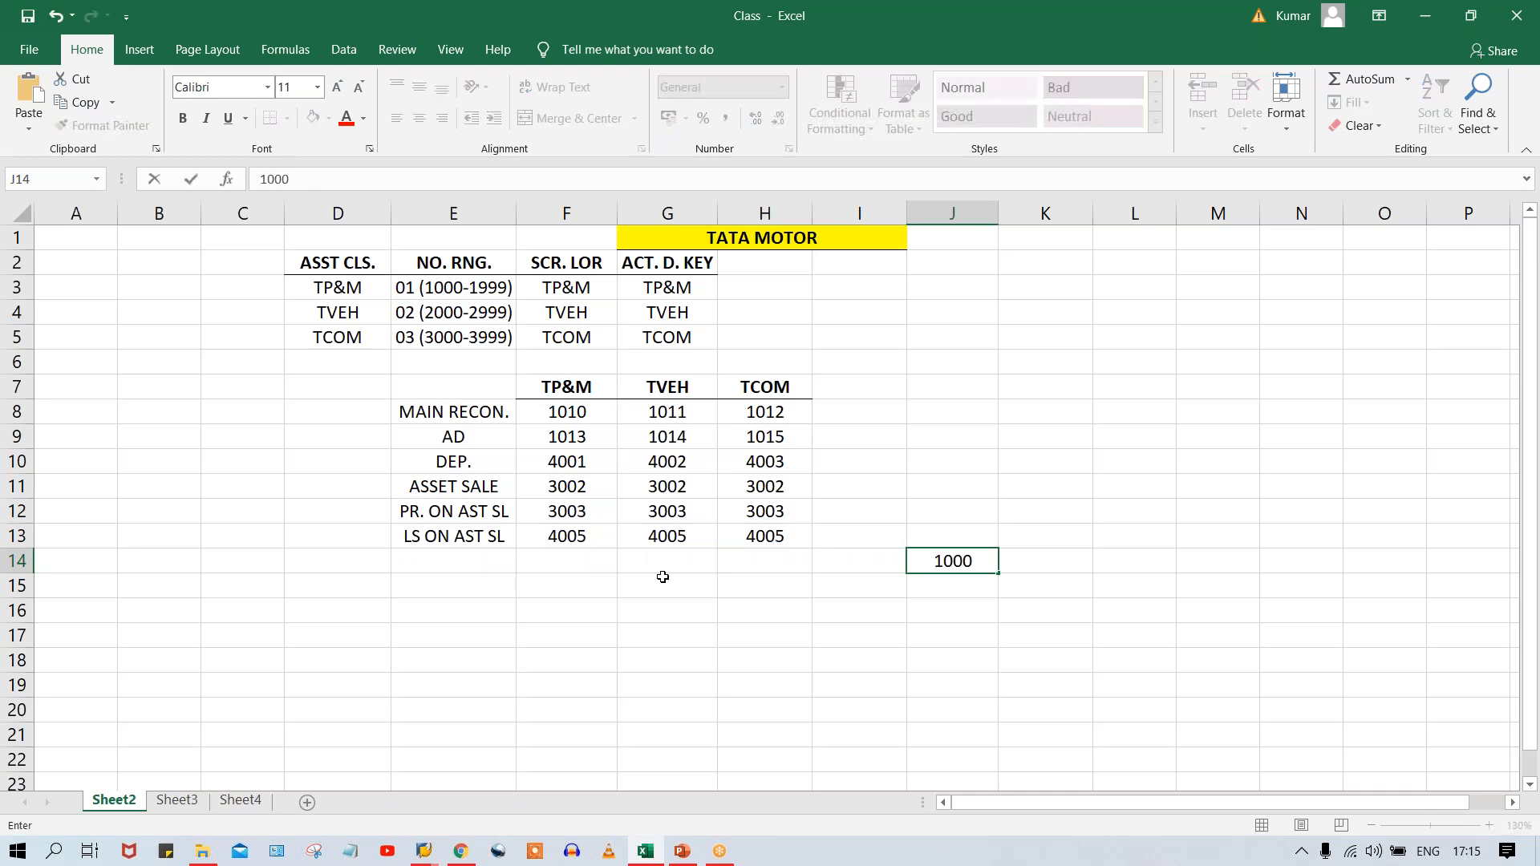
key("Tab")
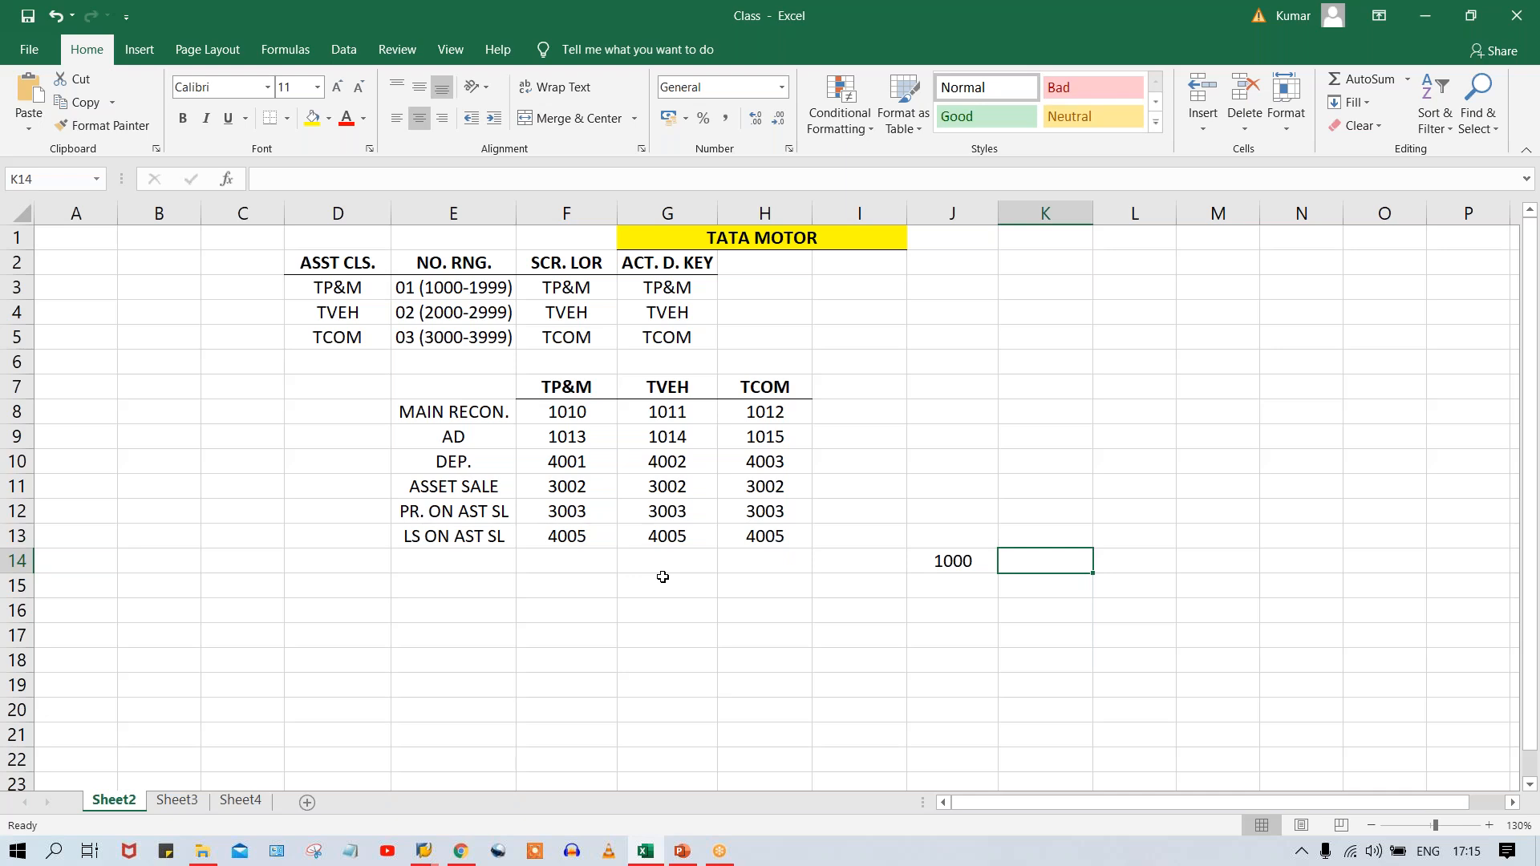
type("0")
key("Return")
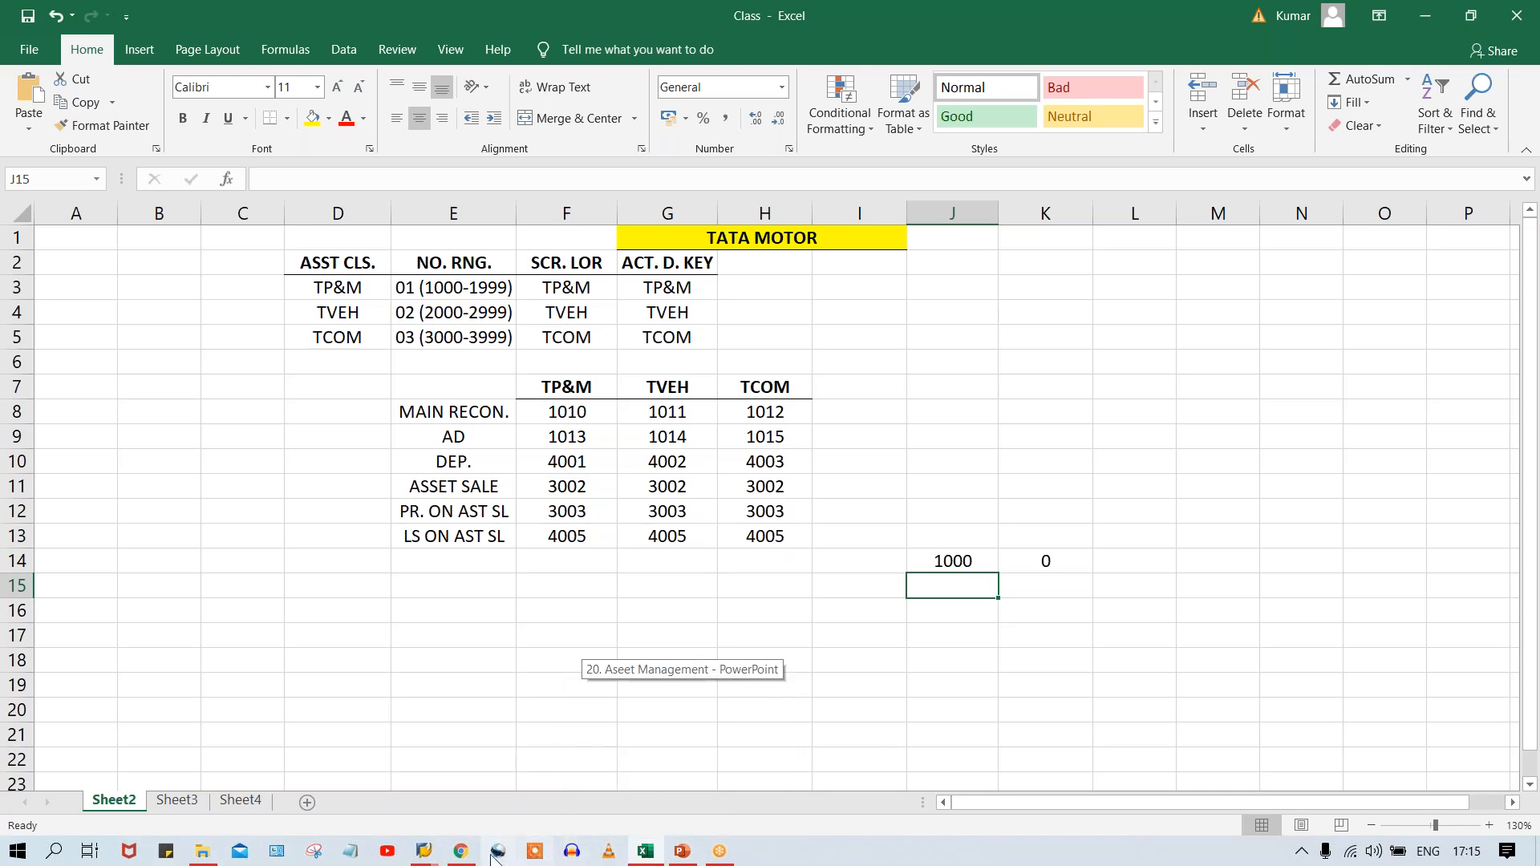
Switch to SAP and copy G/L account 4005 to a new account 4006 in company code TM00.
mouse_move(424, 851)
left_click(550, 783)
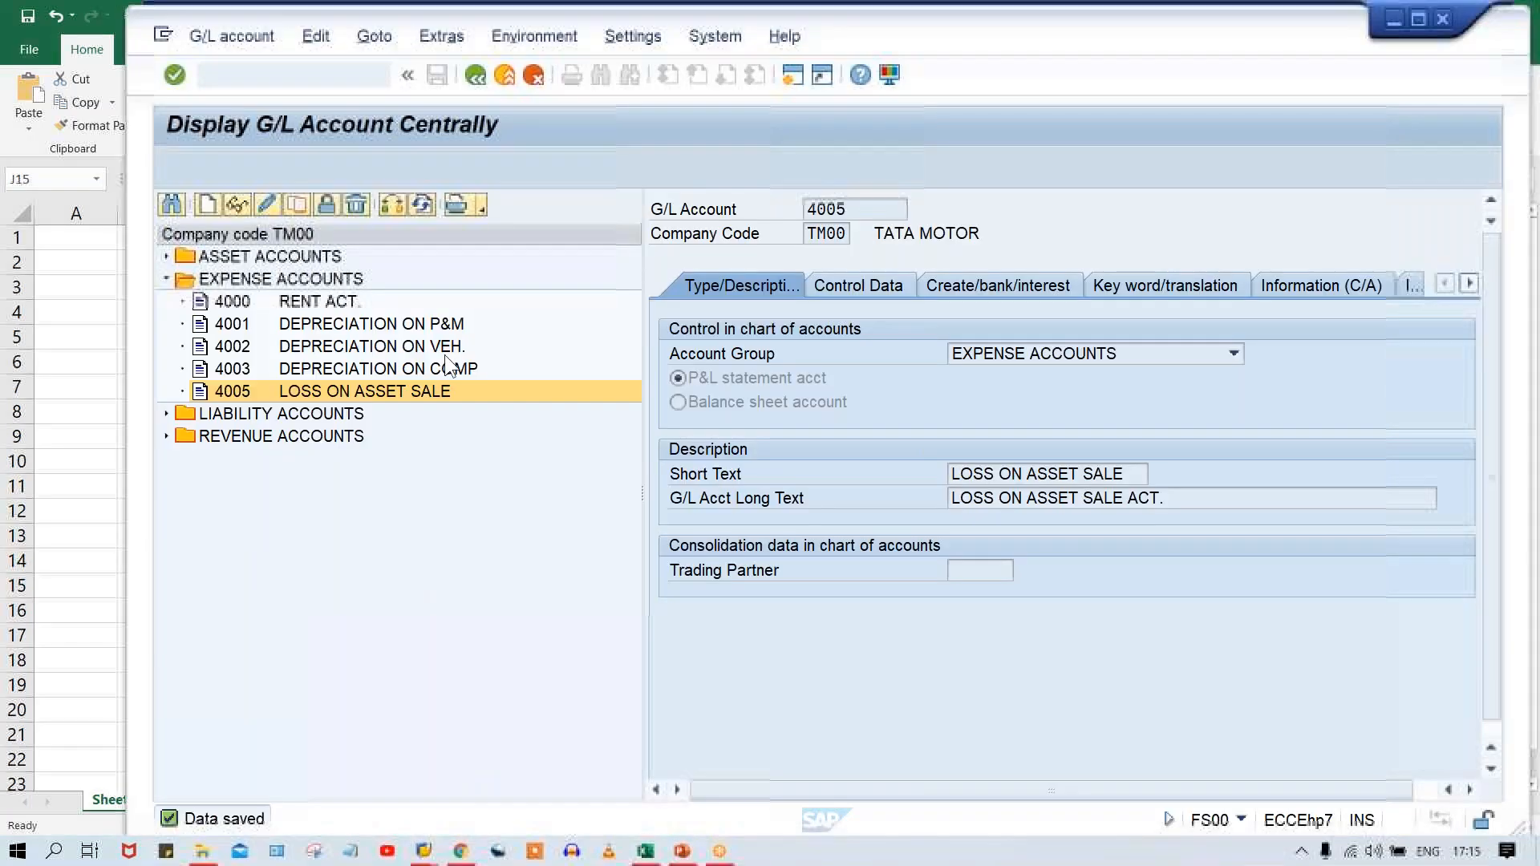
left_click(297, 205)
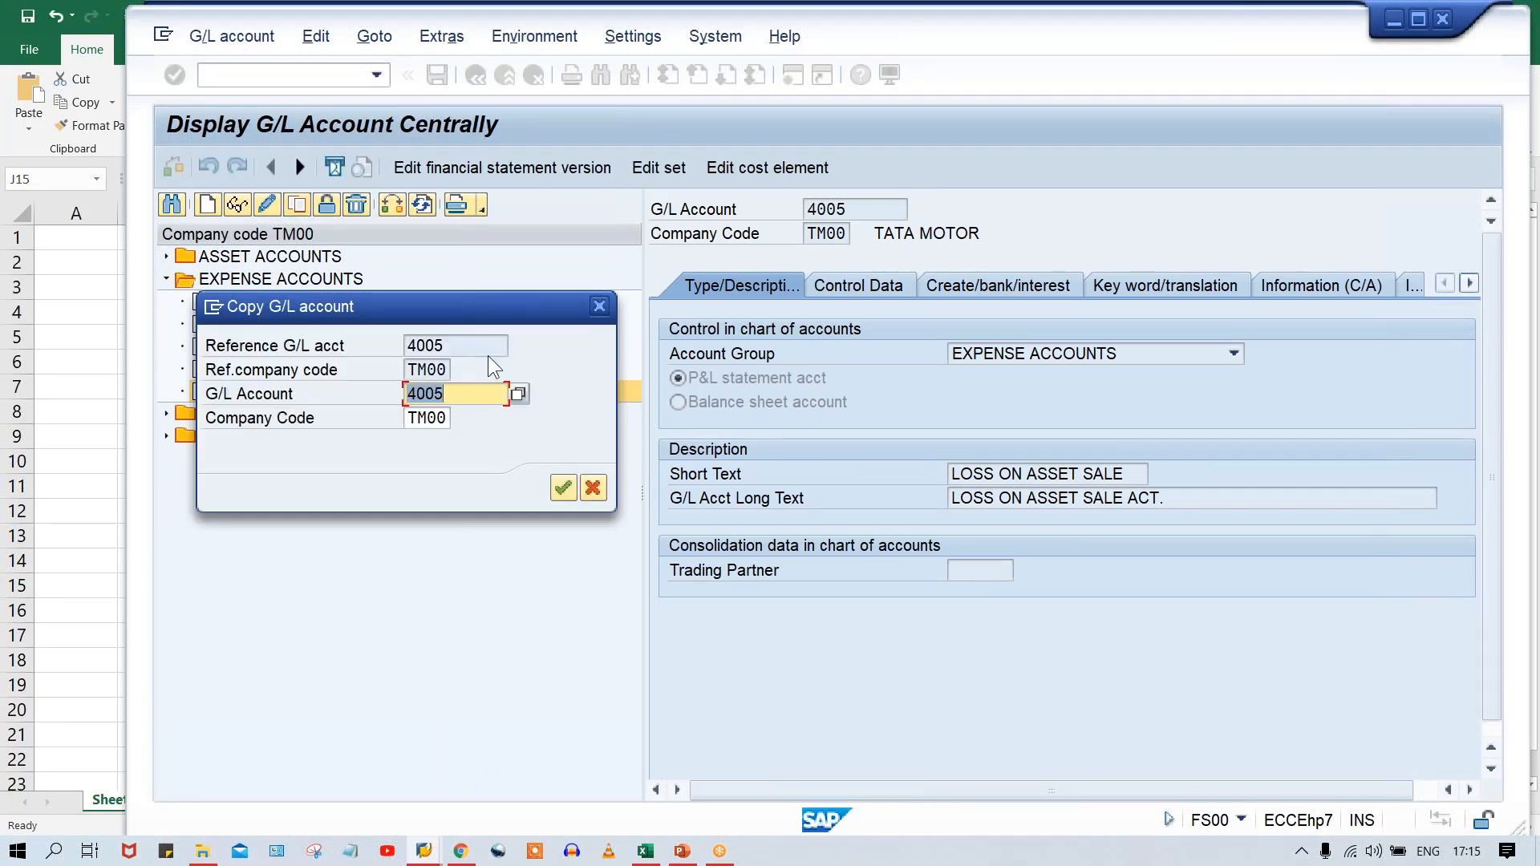
type("4006")
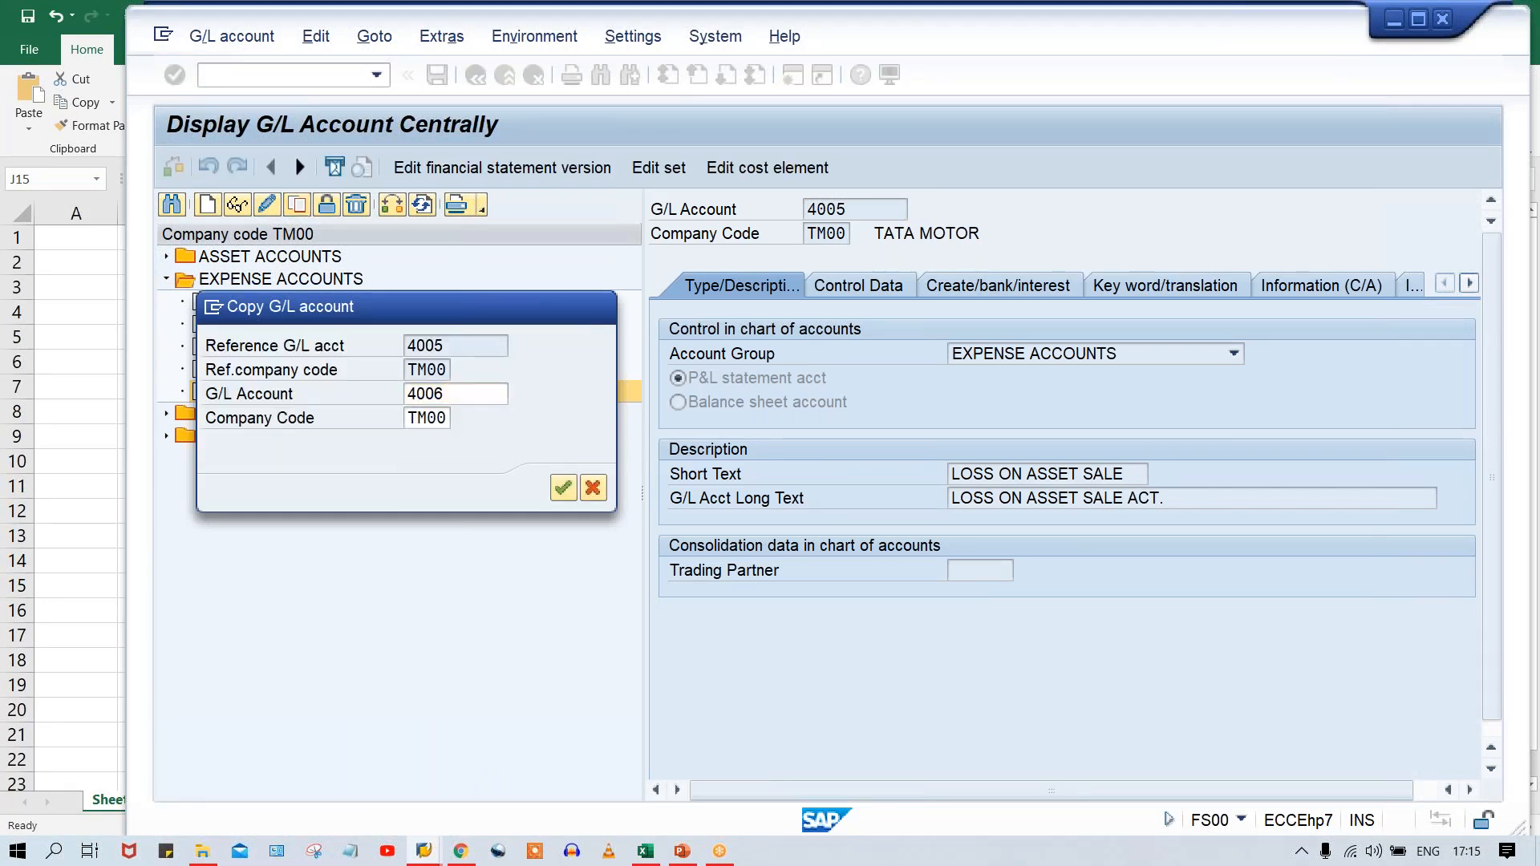
key("Return")
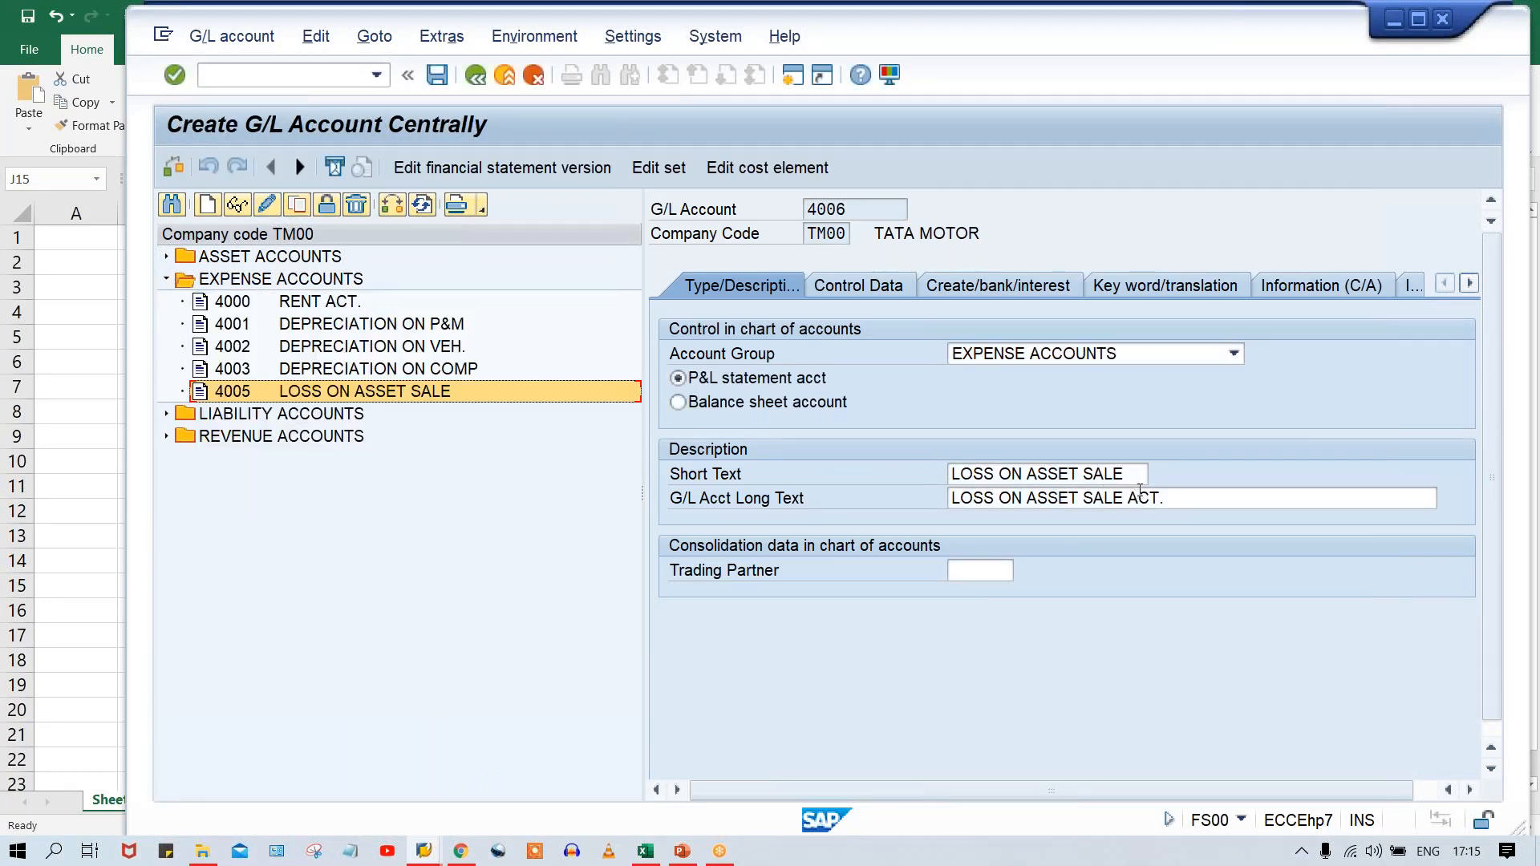
Set both the short text and the long text of account 4006 to LOSS DUE TO SCRAPING.
left_click_drag(1132, 477, 1005, 475)
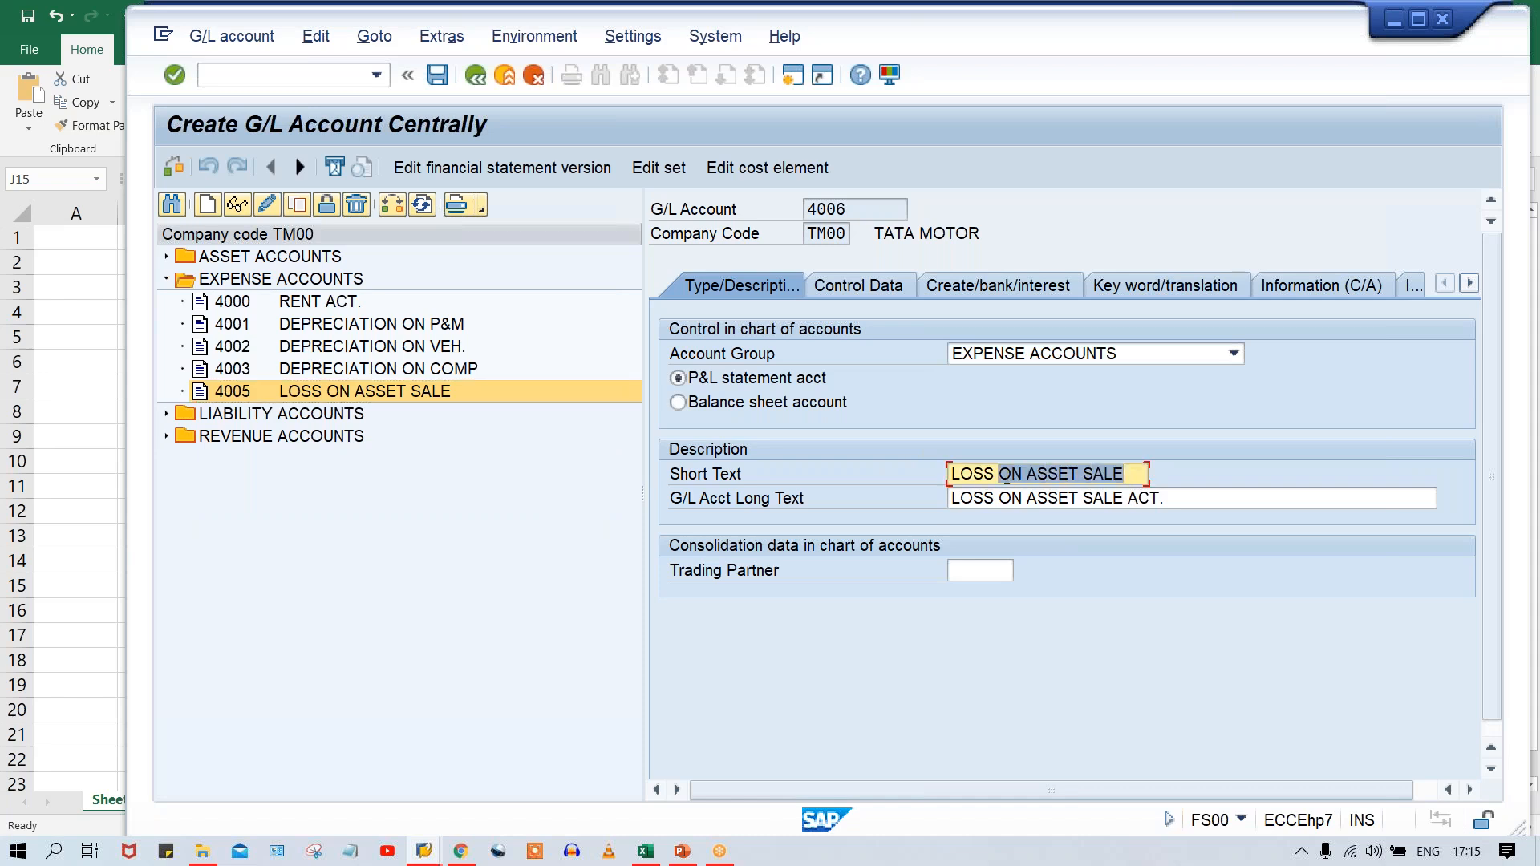
type("DUE T")
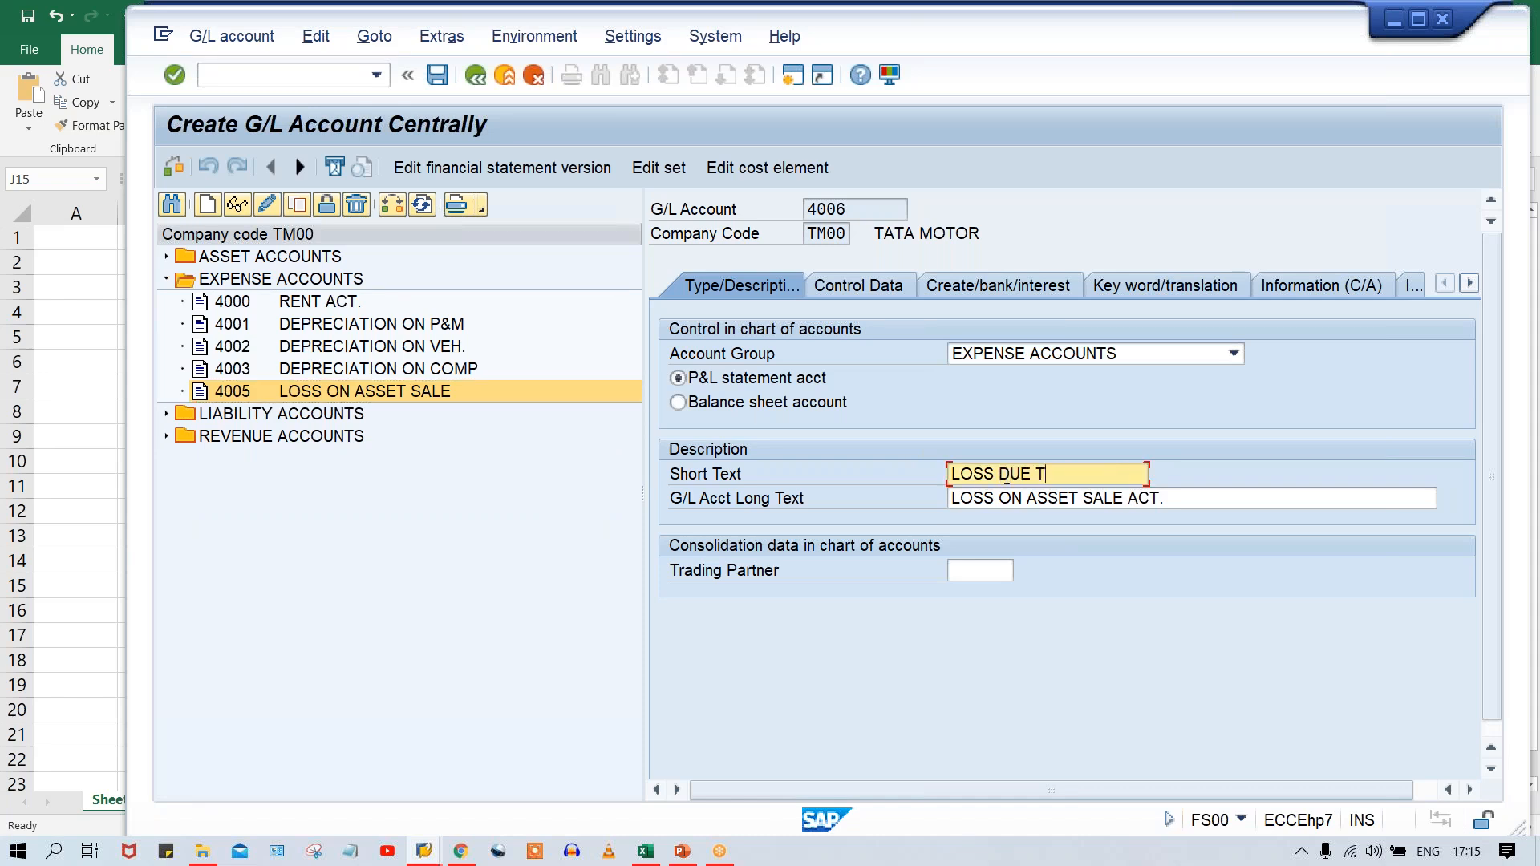
type("O SCRAPING")
key("Tab")
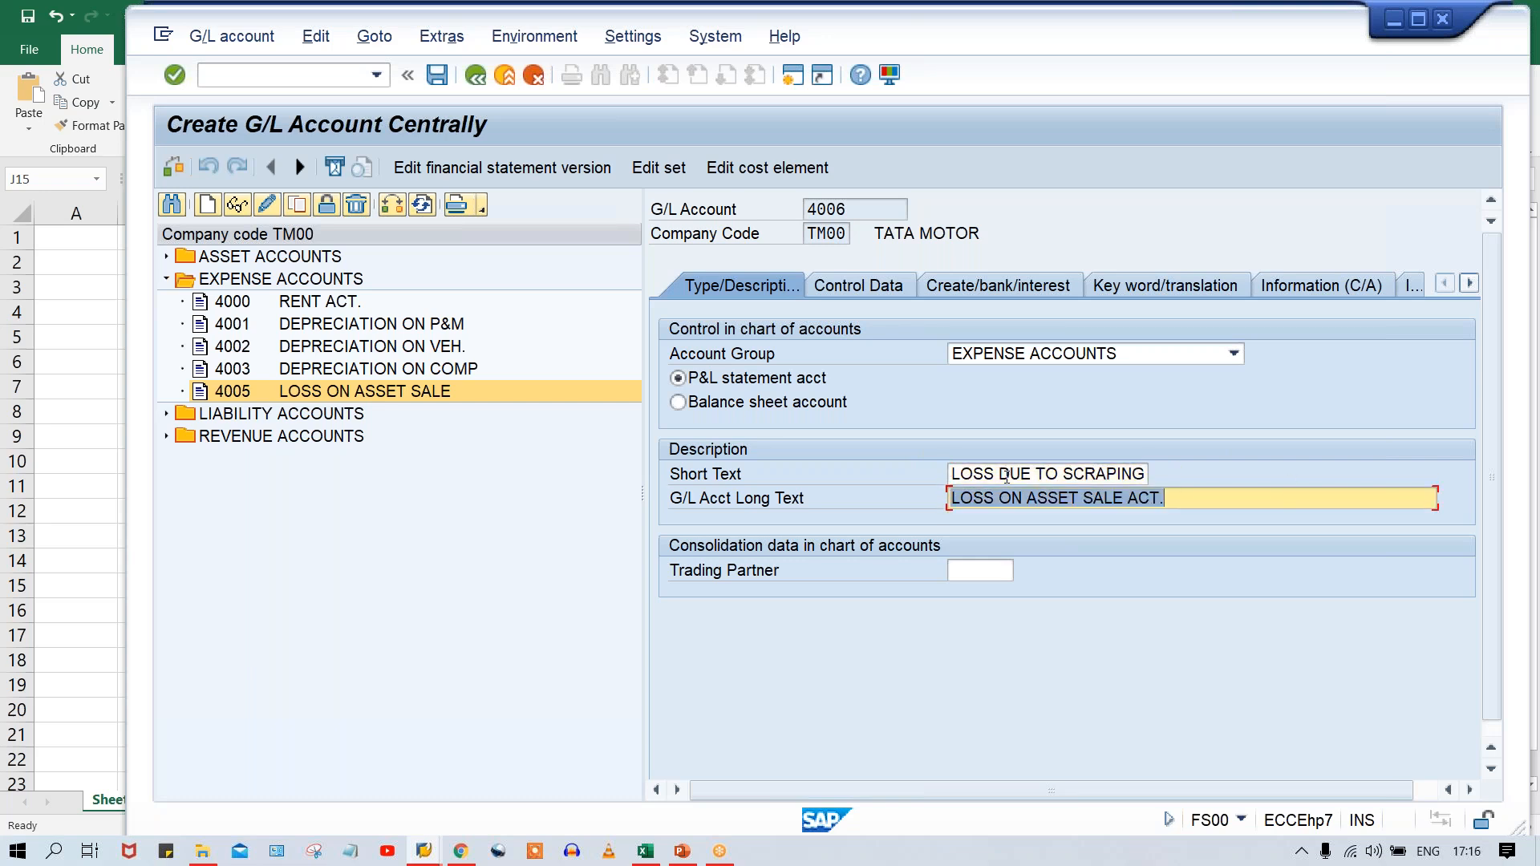
key("ctrl+v")
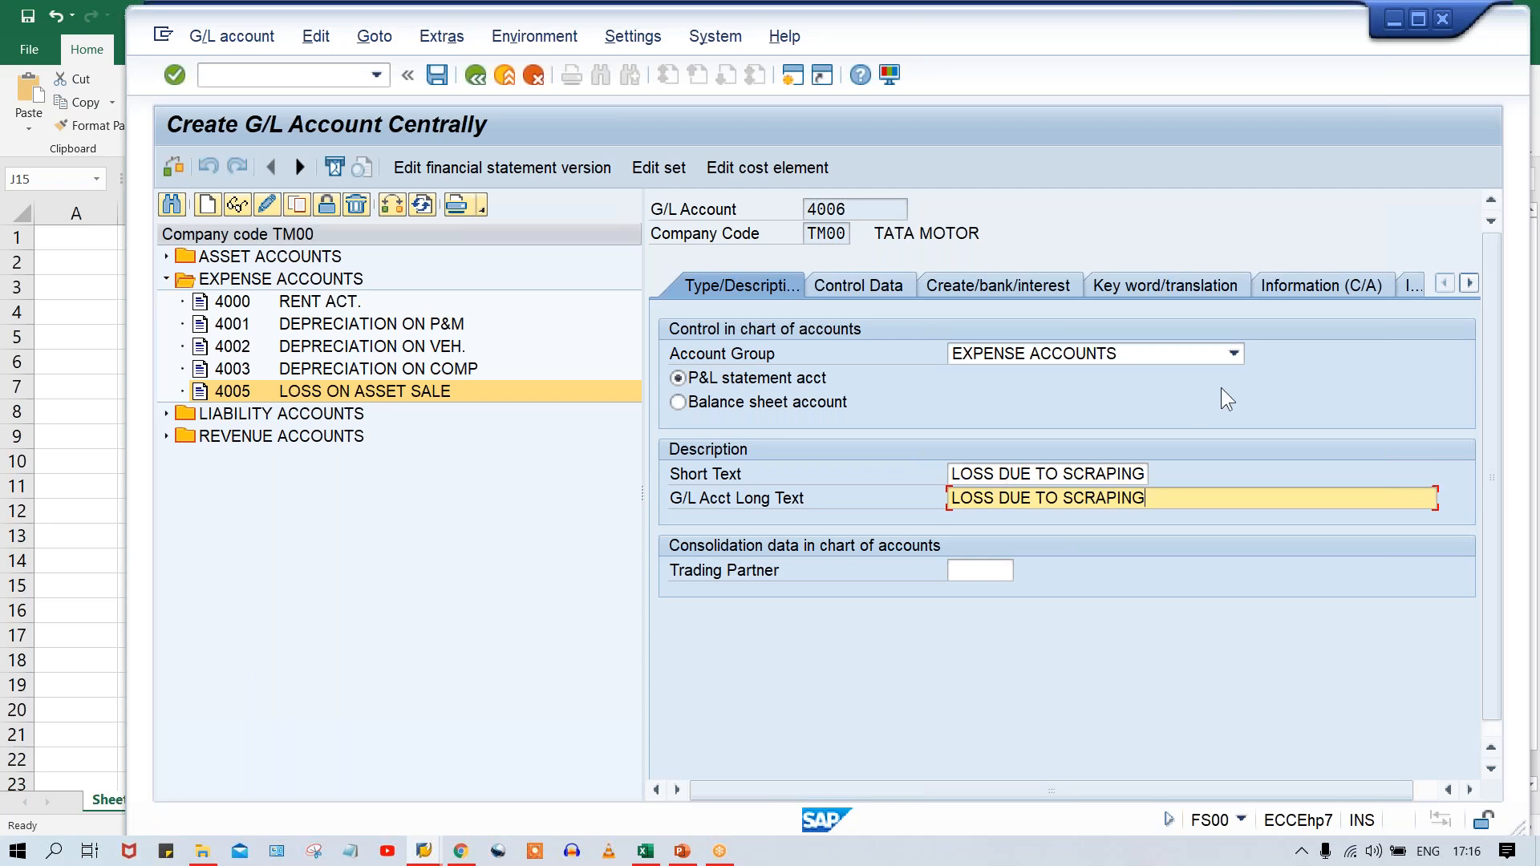
Shorten the short text to LOSS DUE TO SCRAP., correct the long text to LOSS DUE TO SCRAPPING, and save account 4006.
left_click(1108, 473)
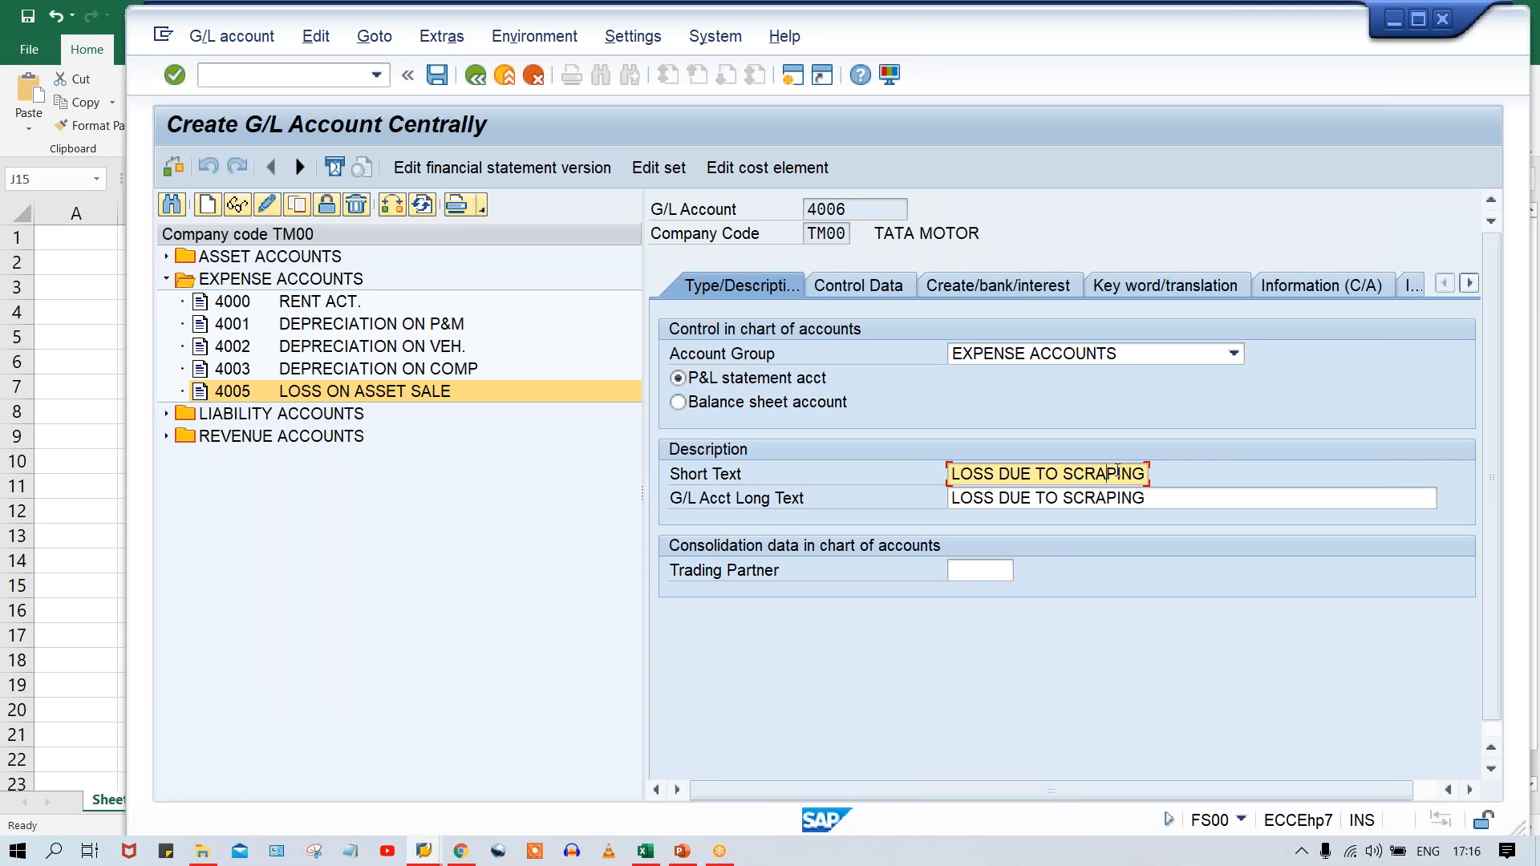
key("Delete")
key("Delete")
key("Delete")
type(".")
left_click(1111, 498)
type("P")
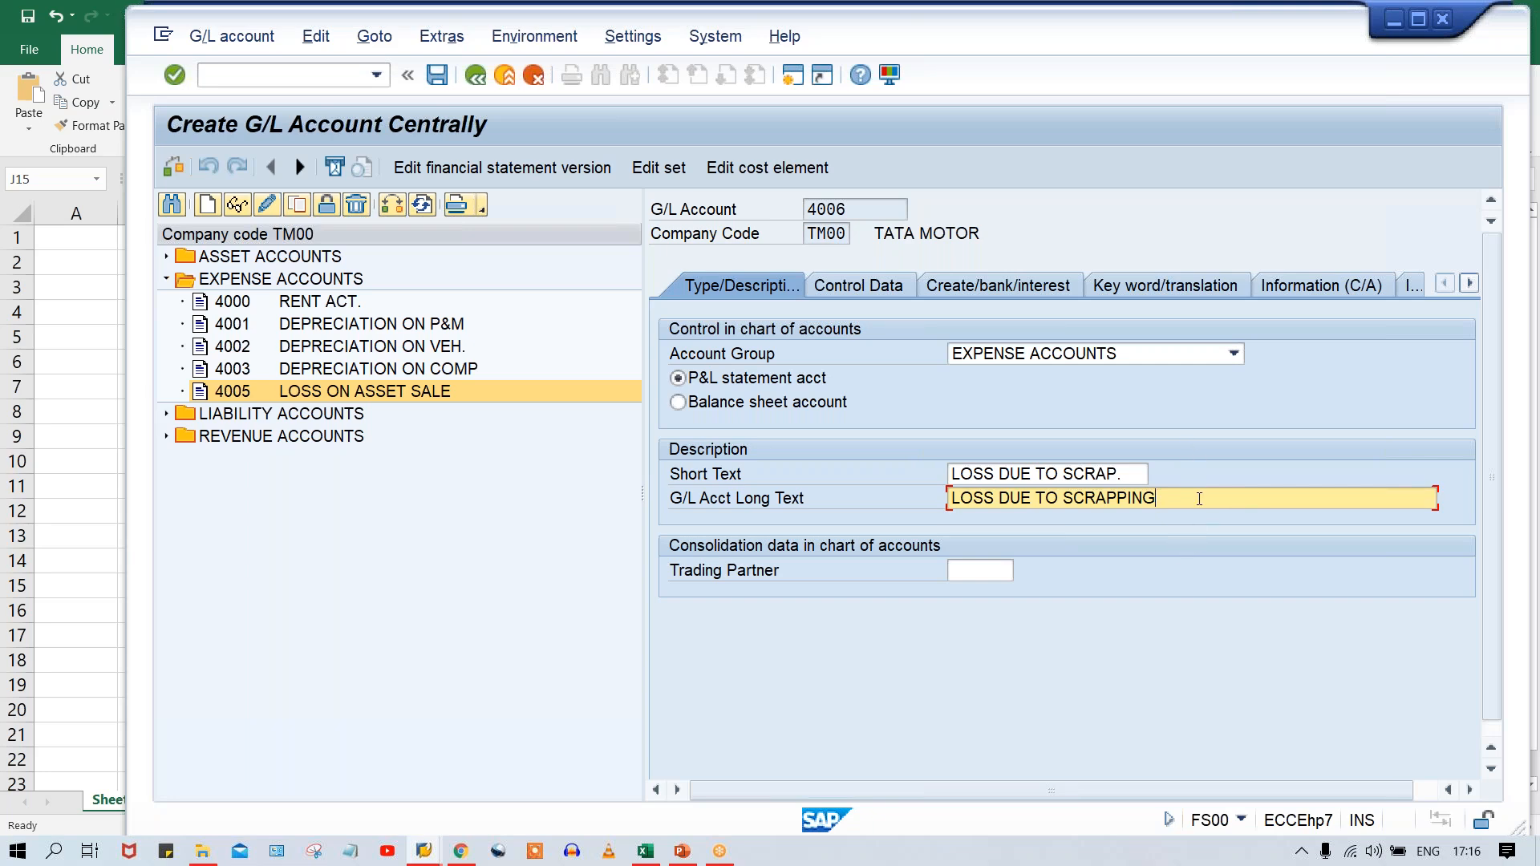
key("ctrl+s")
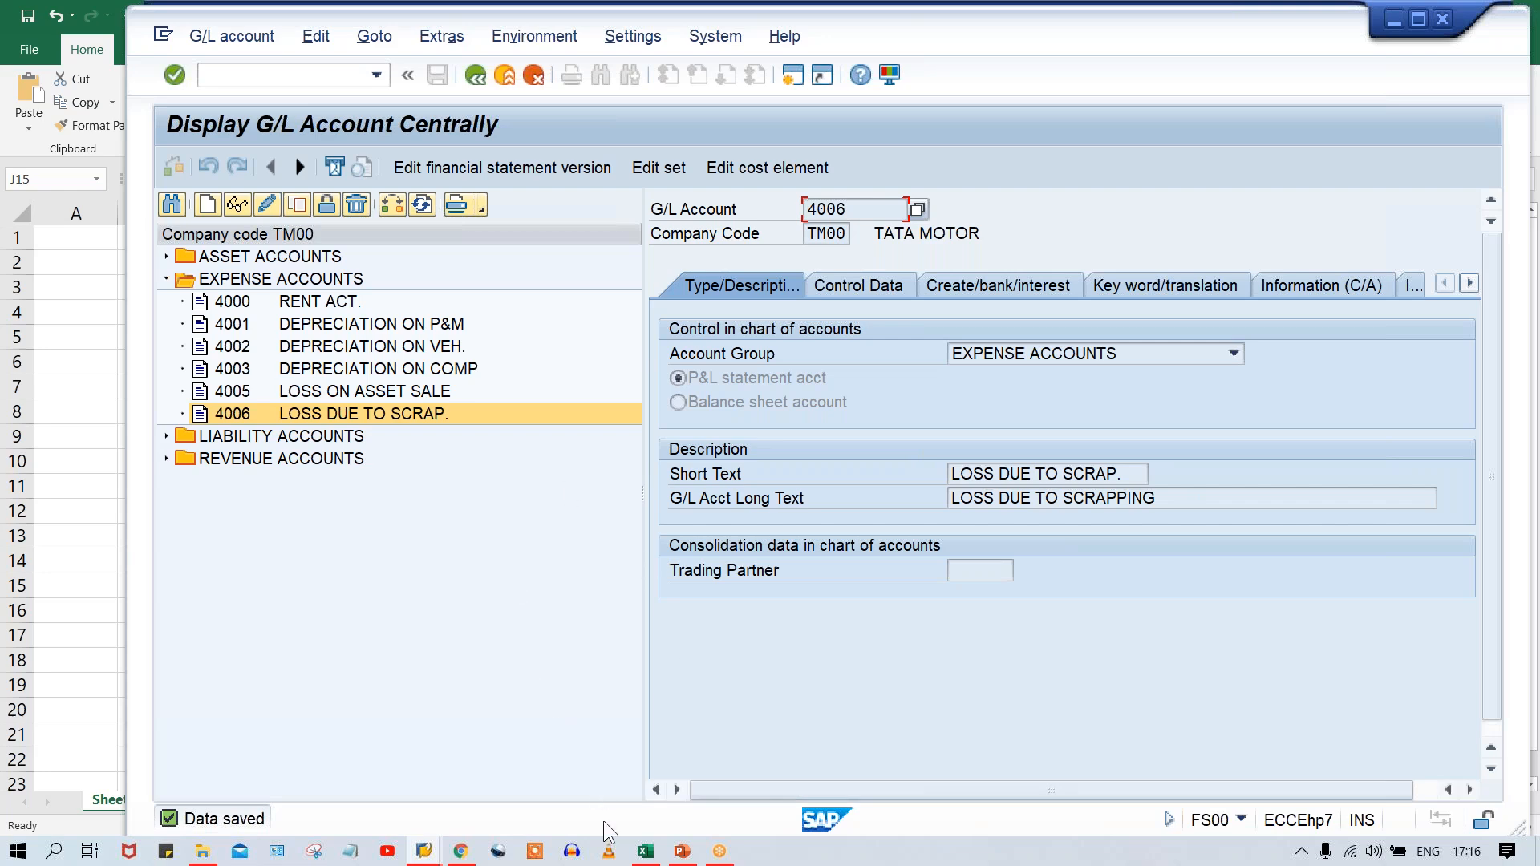
Switch to the Excel workbook and enter the row label LS DUE TO SCR. in cell E14.
left_click(646, 851)
left_click(421, 563)
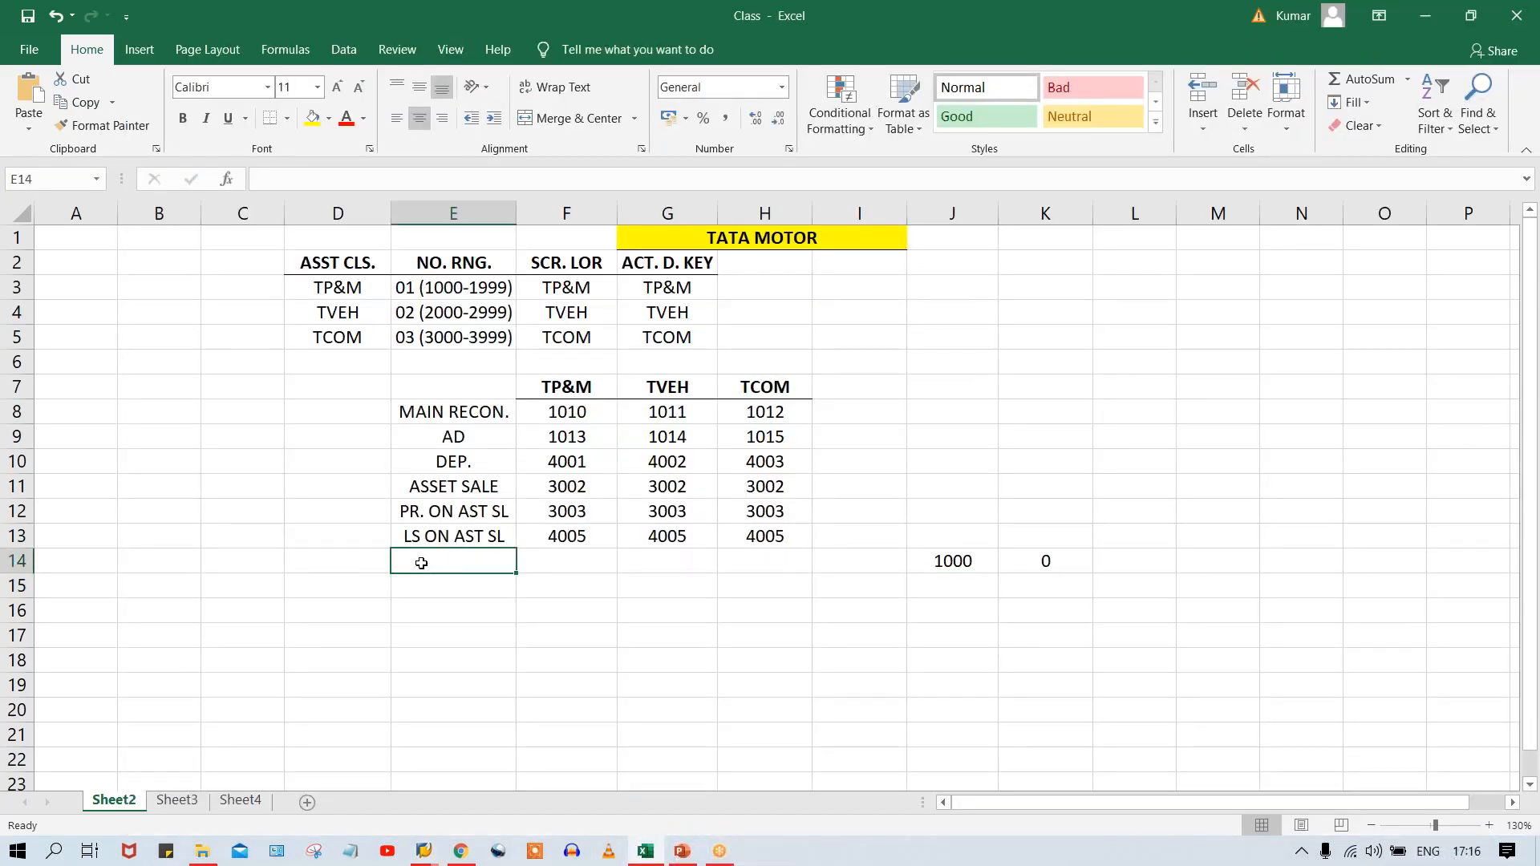
type("LOS")
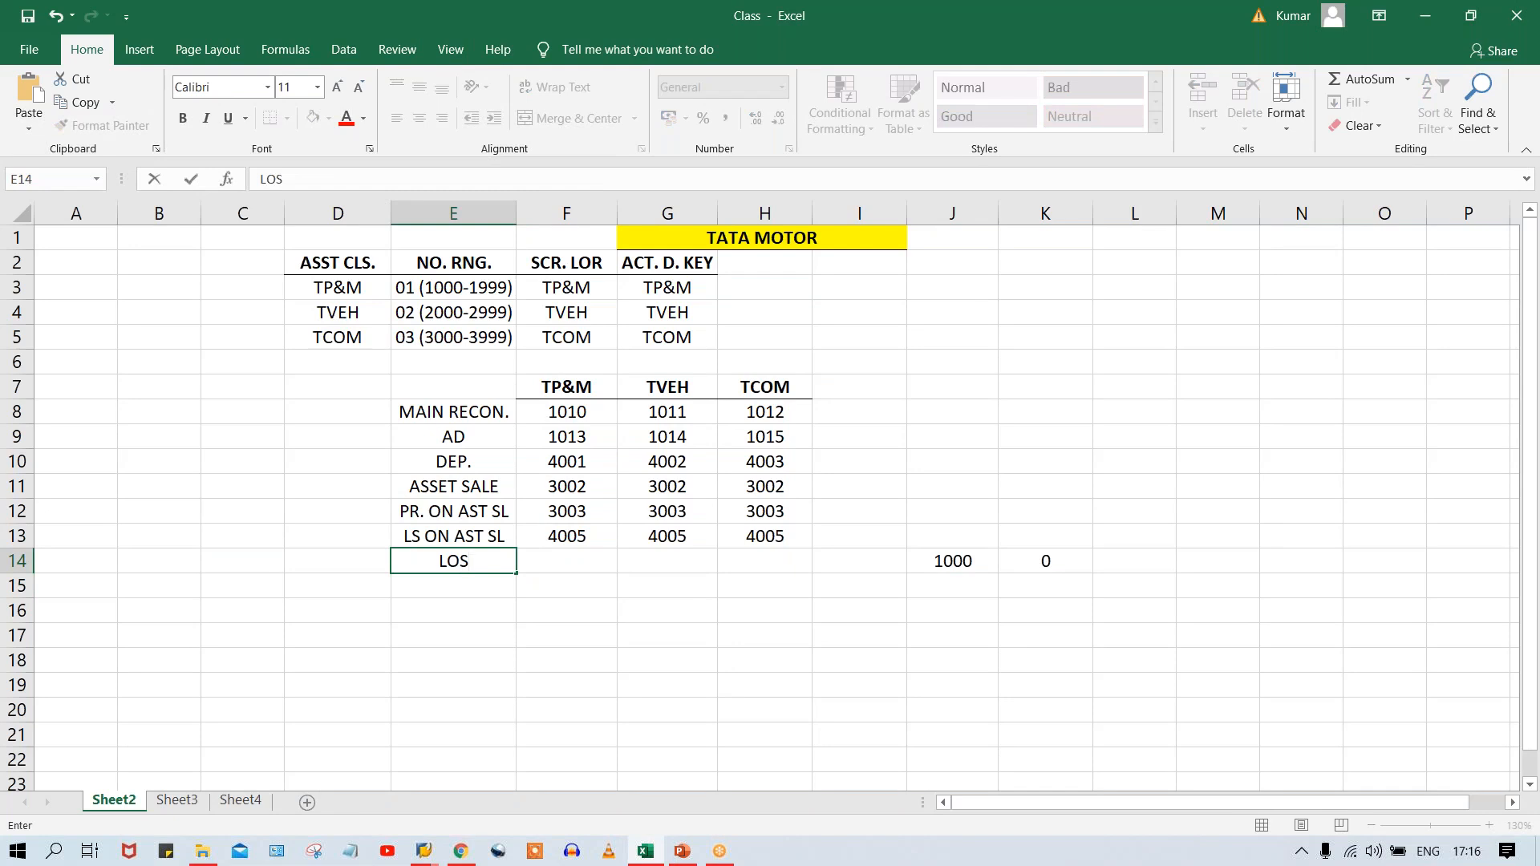
key("BackSpace")
key("BackSpace")
type("S")
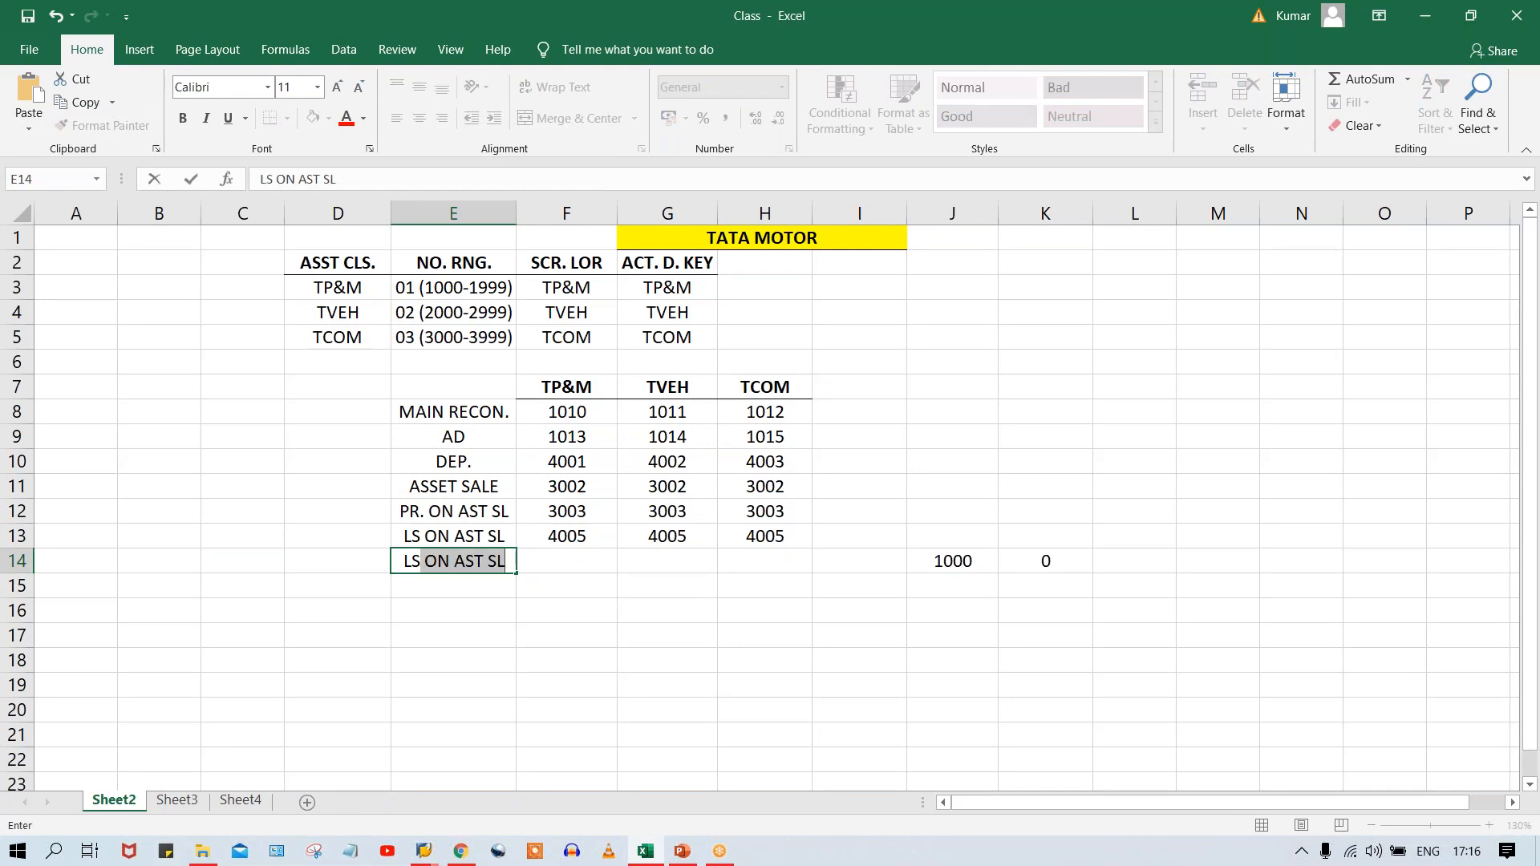
type("D")
key("BackSpace")
type("DUE")
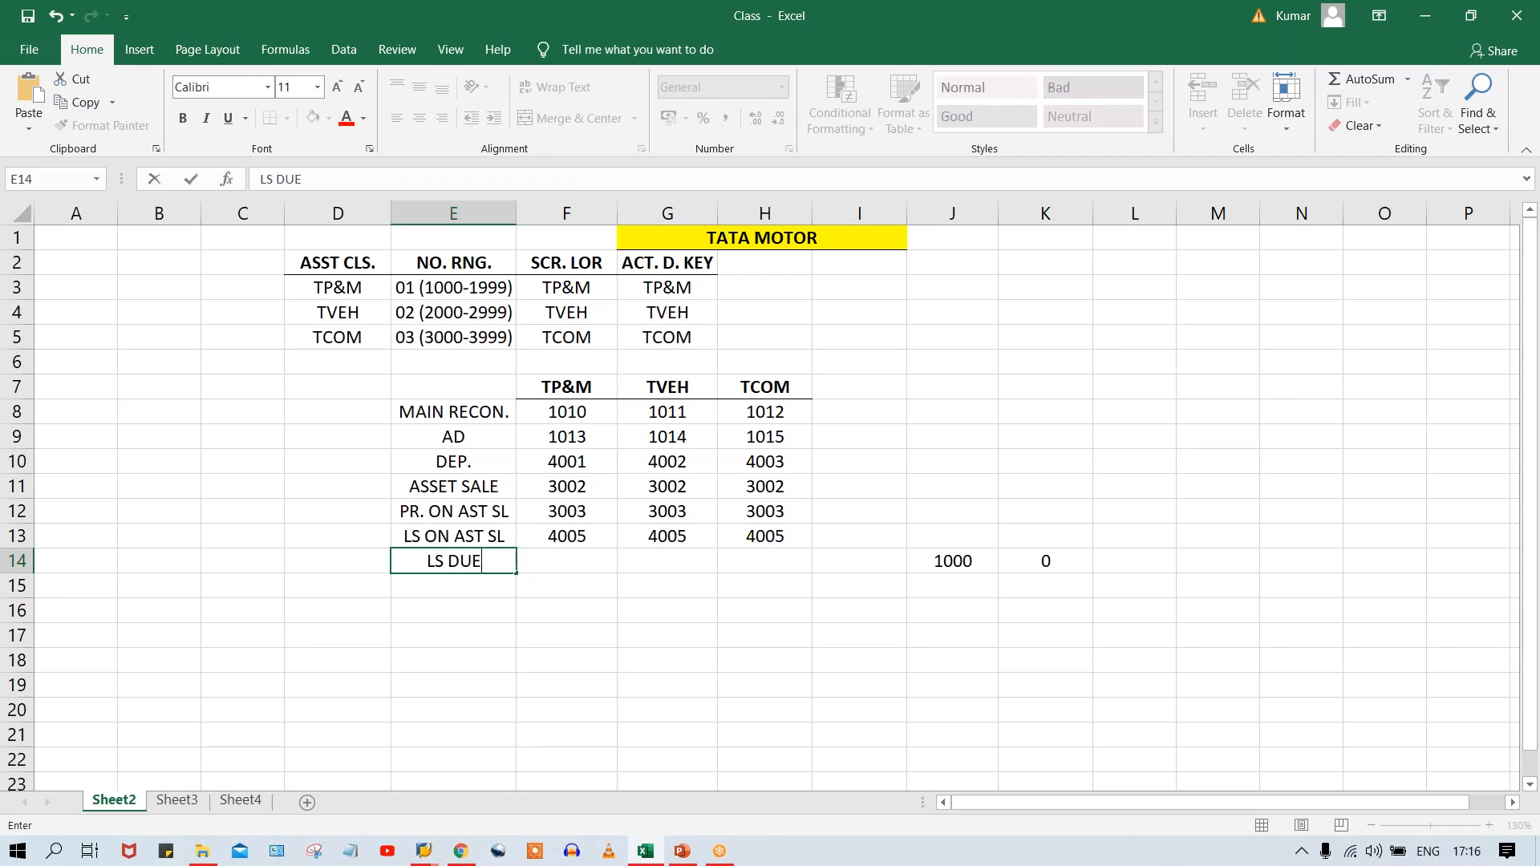
type(" TO SCR.")
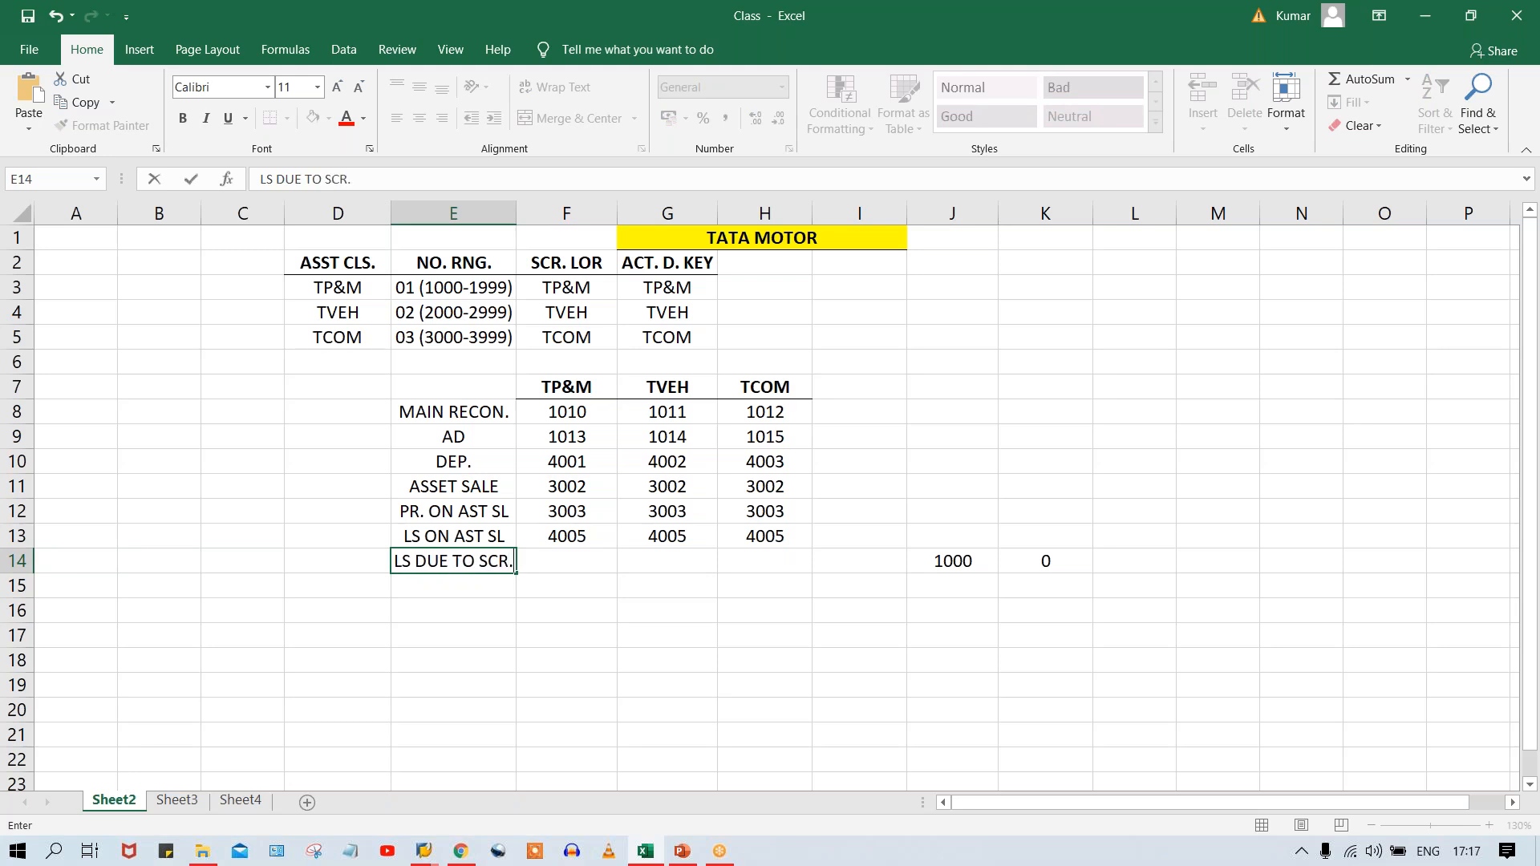
key("Tab")
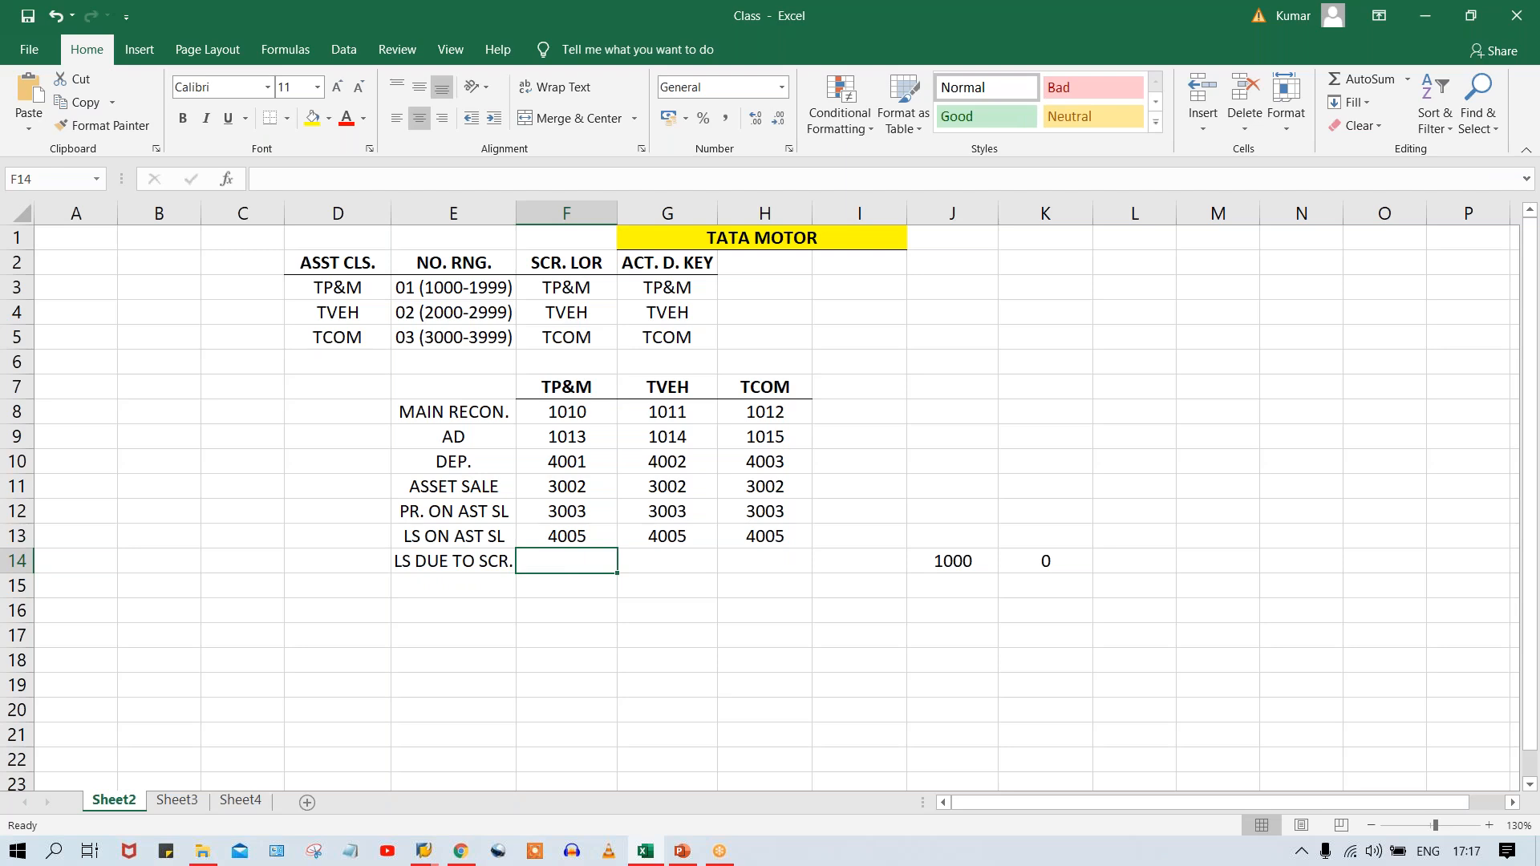
Enter account 4006 for TP&M, TVEH and TCOM in cells F14:H14.
type("4006")
key("Tab")
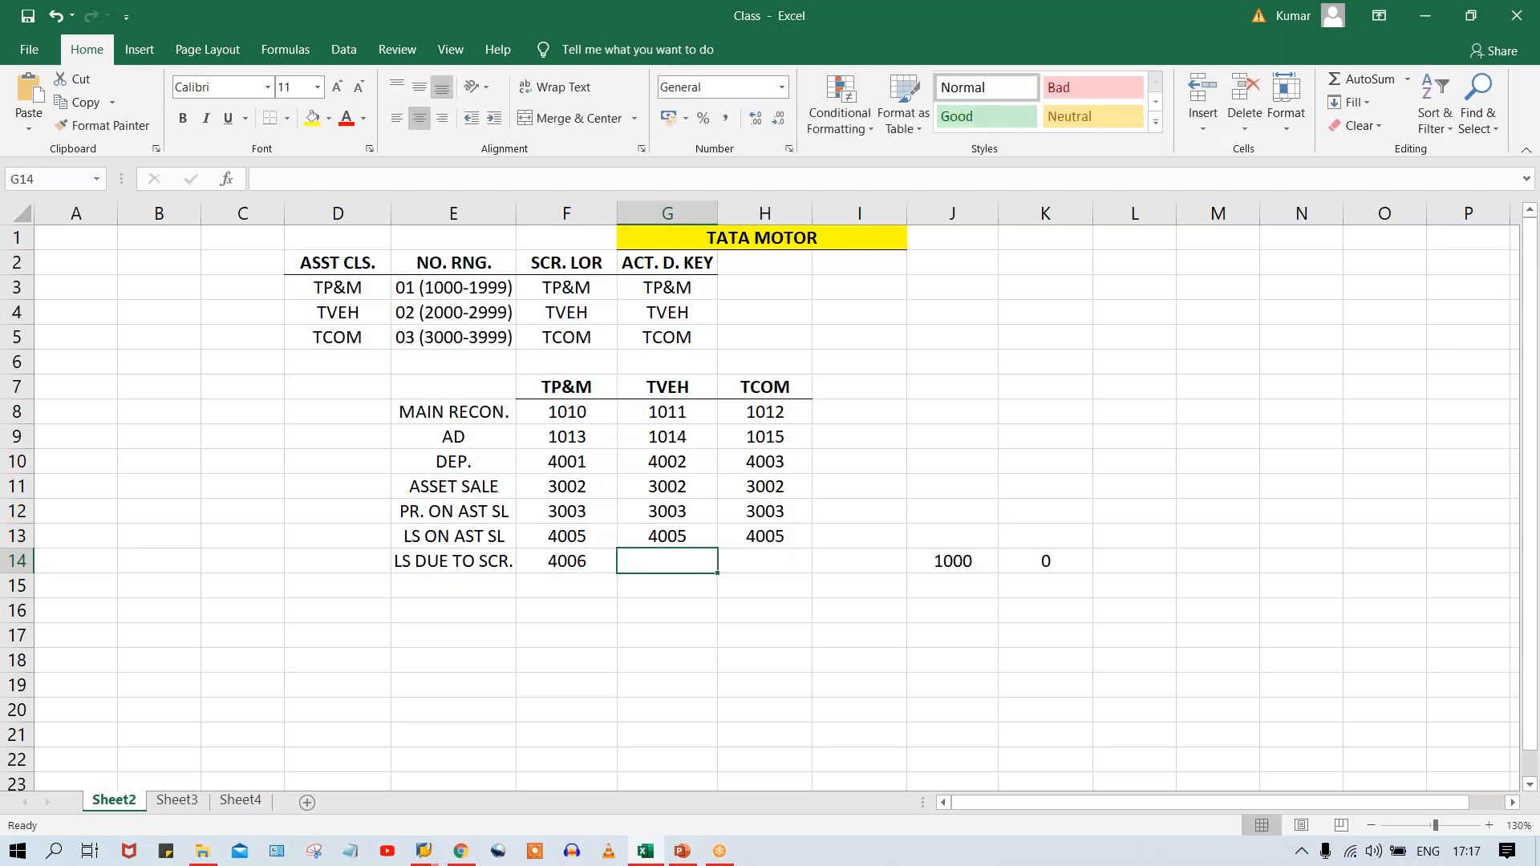
type("4006")
key("Tab")
type("4006")
key("Return")
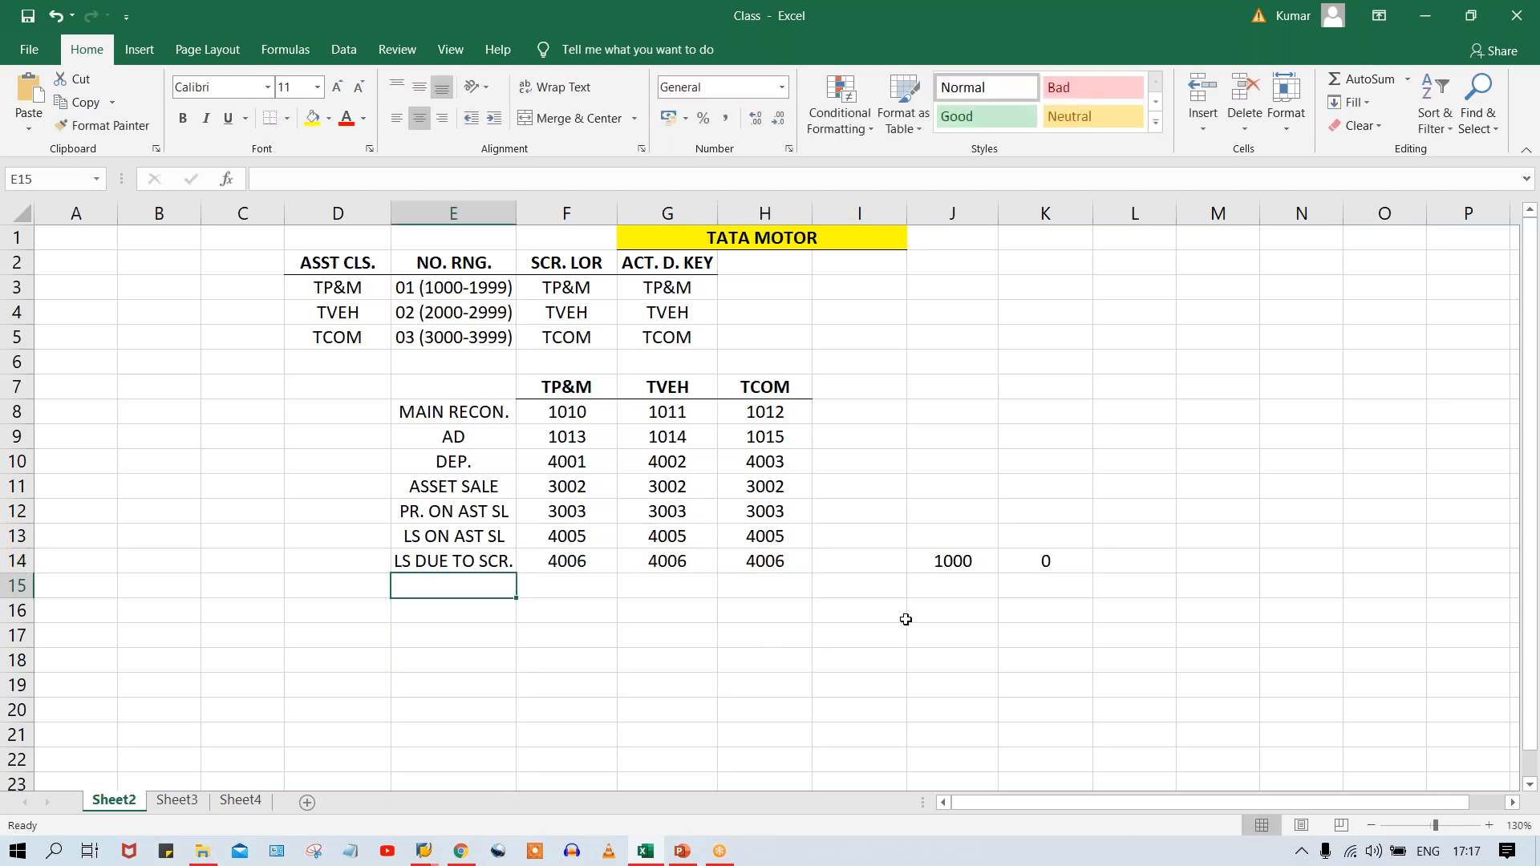
Clear the example values from cells J14:K14 beside the account table.
left_click_drag(928, 567, 1061, 564)
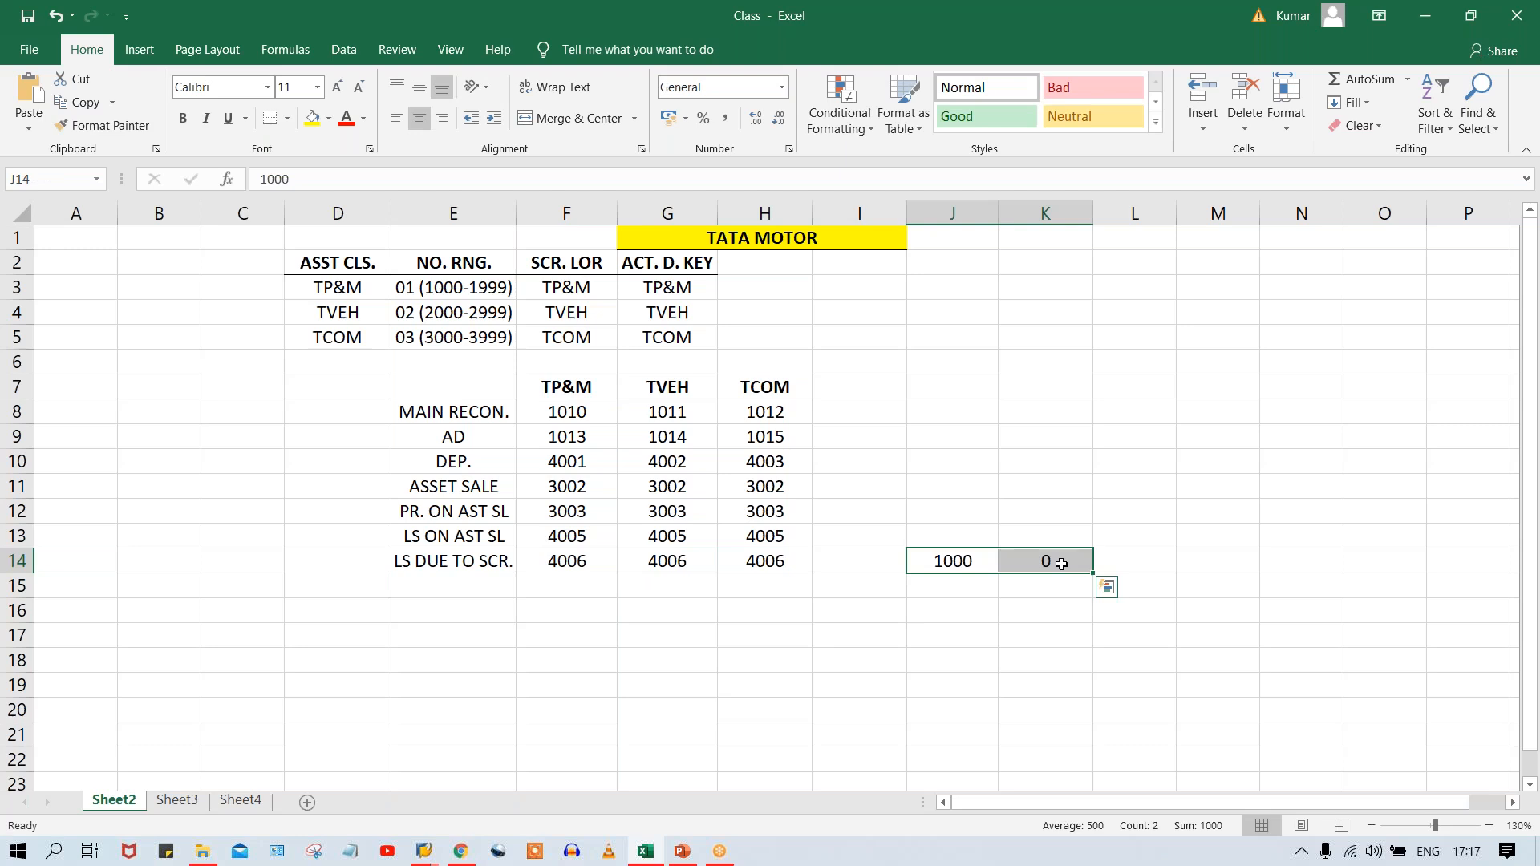
key("Delete")
left_click(777, 650)
left_click(504, 628)
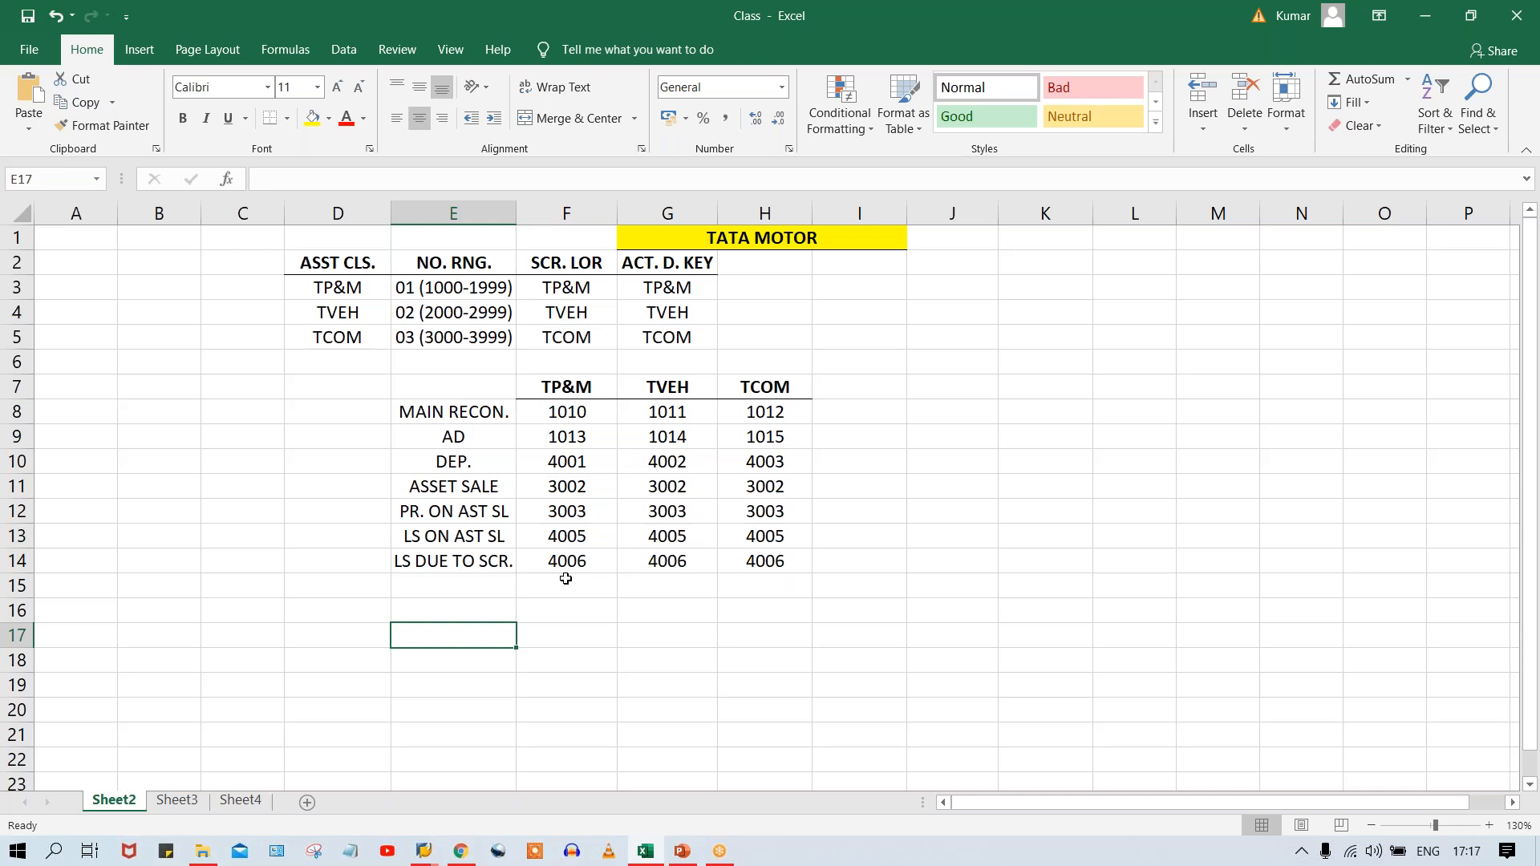
Switch to the Asset Accounting presentation in PowerPoint and go to the Creation of asset class slide.
left_click(424, 851)
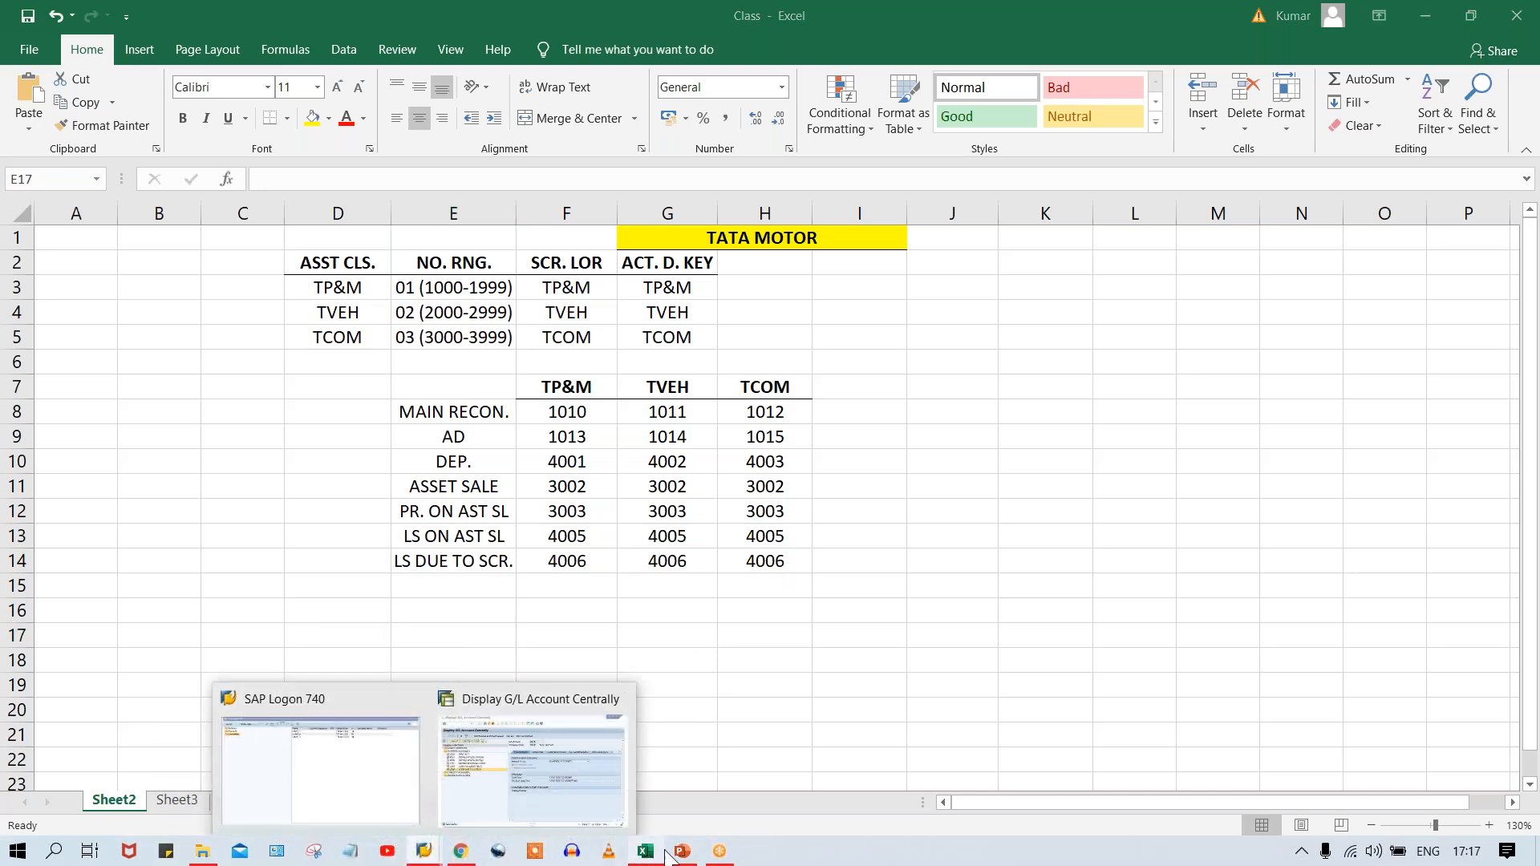
left_click(691, 857)
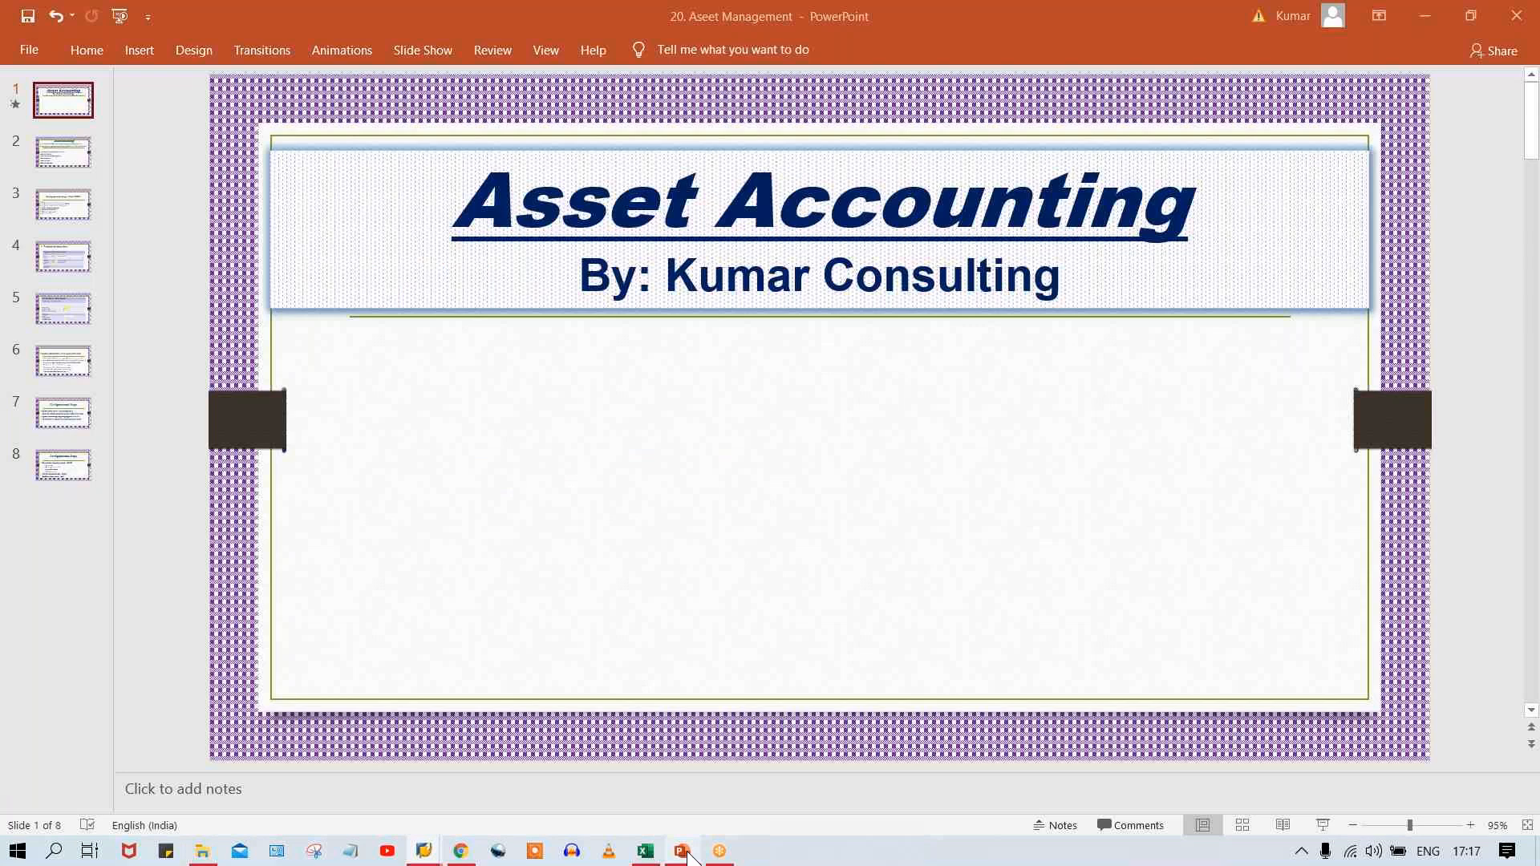
scroll(1479, 320, "down", 3)
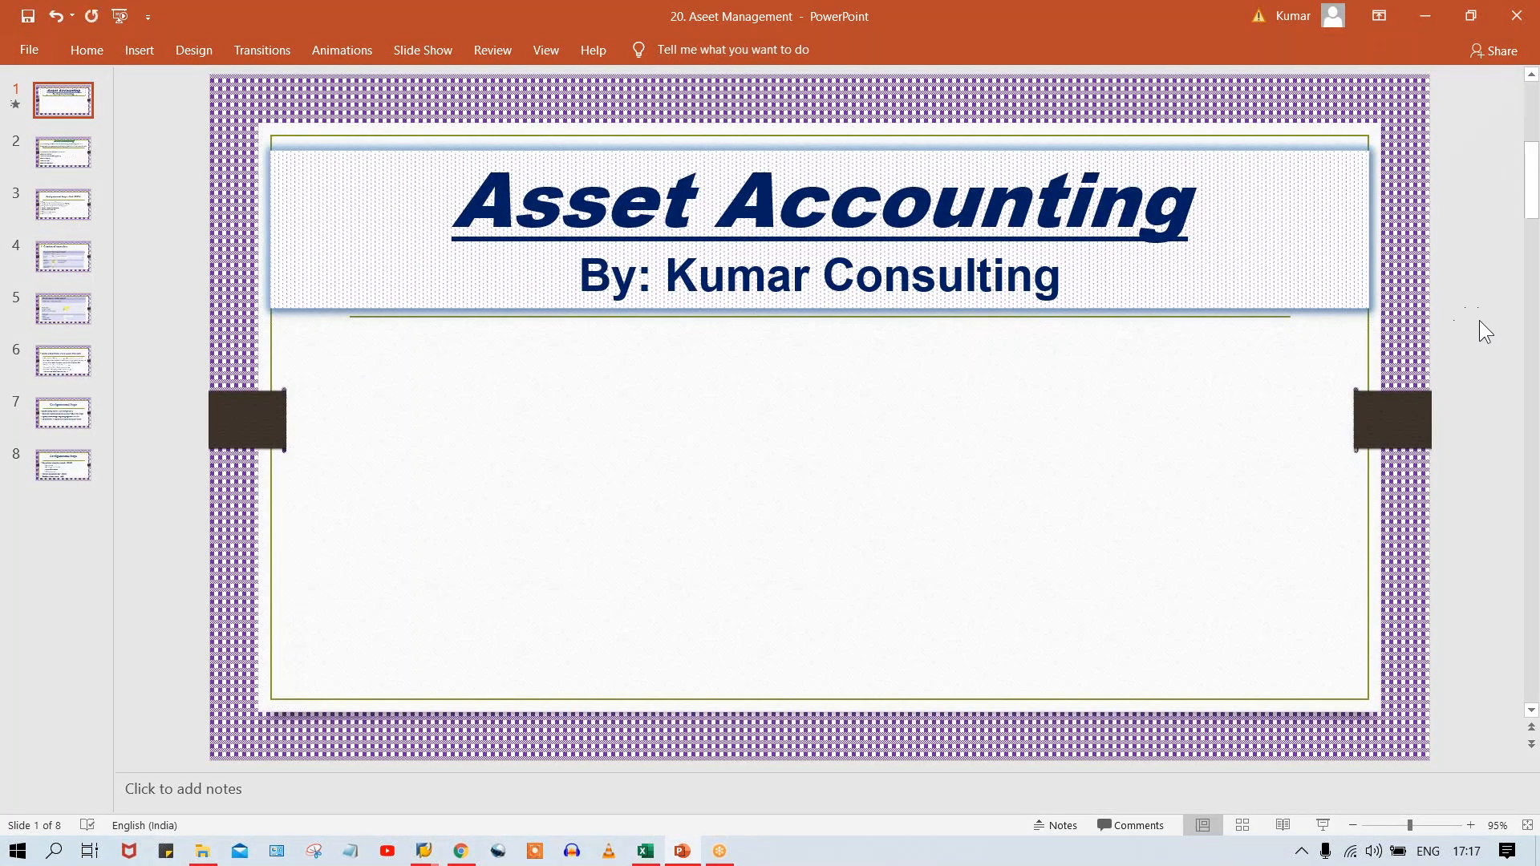
scroll(1479, 320, "down", 2)
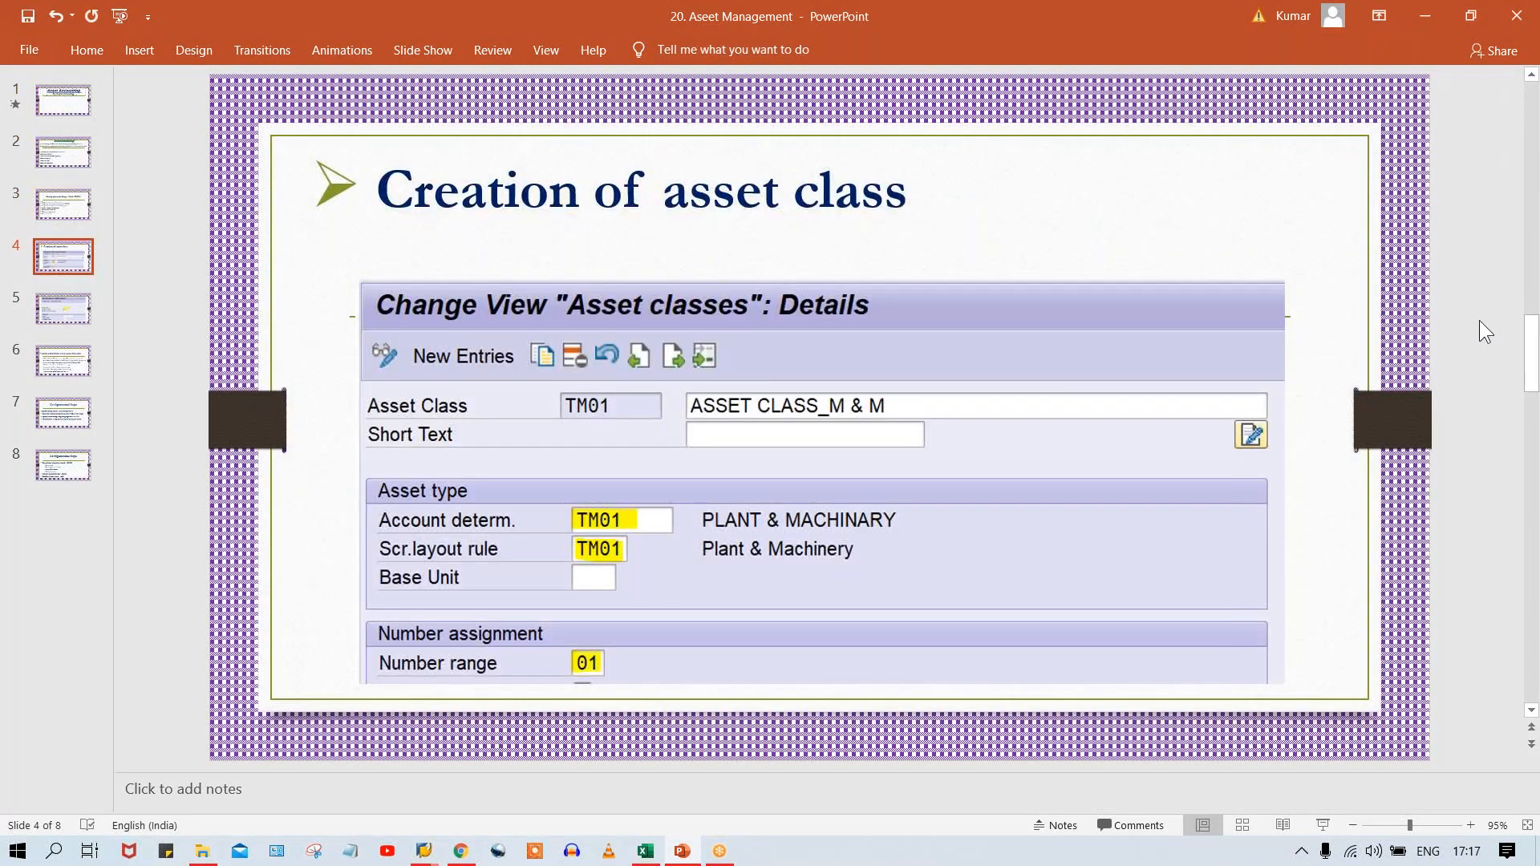
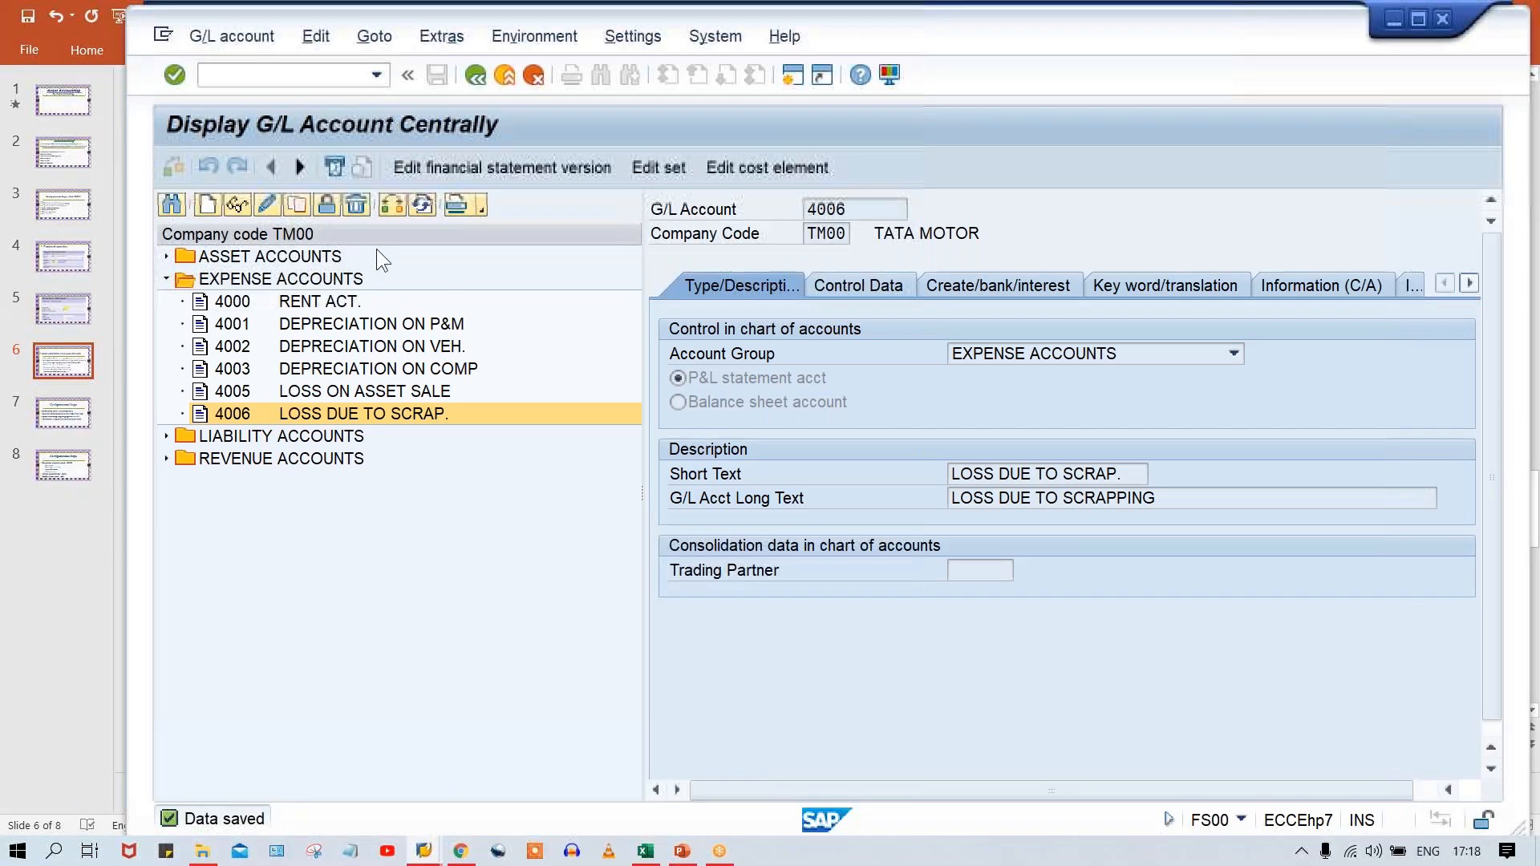
Leave the G/L account display, run transaction SPRO and open the SAP Reference IMG.
left_click(302, 73)
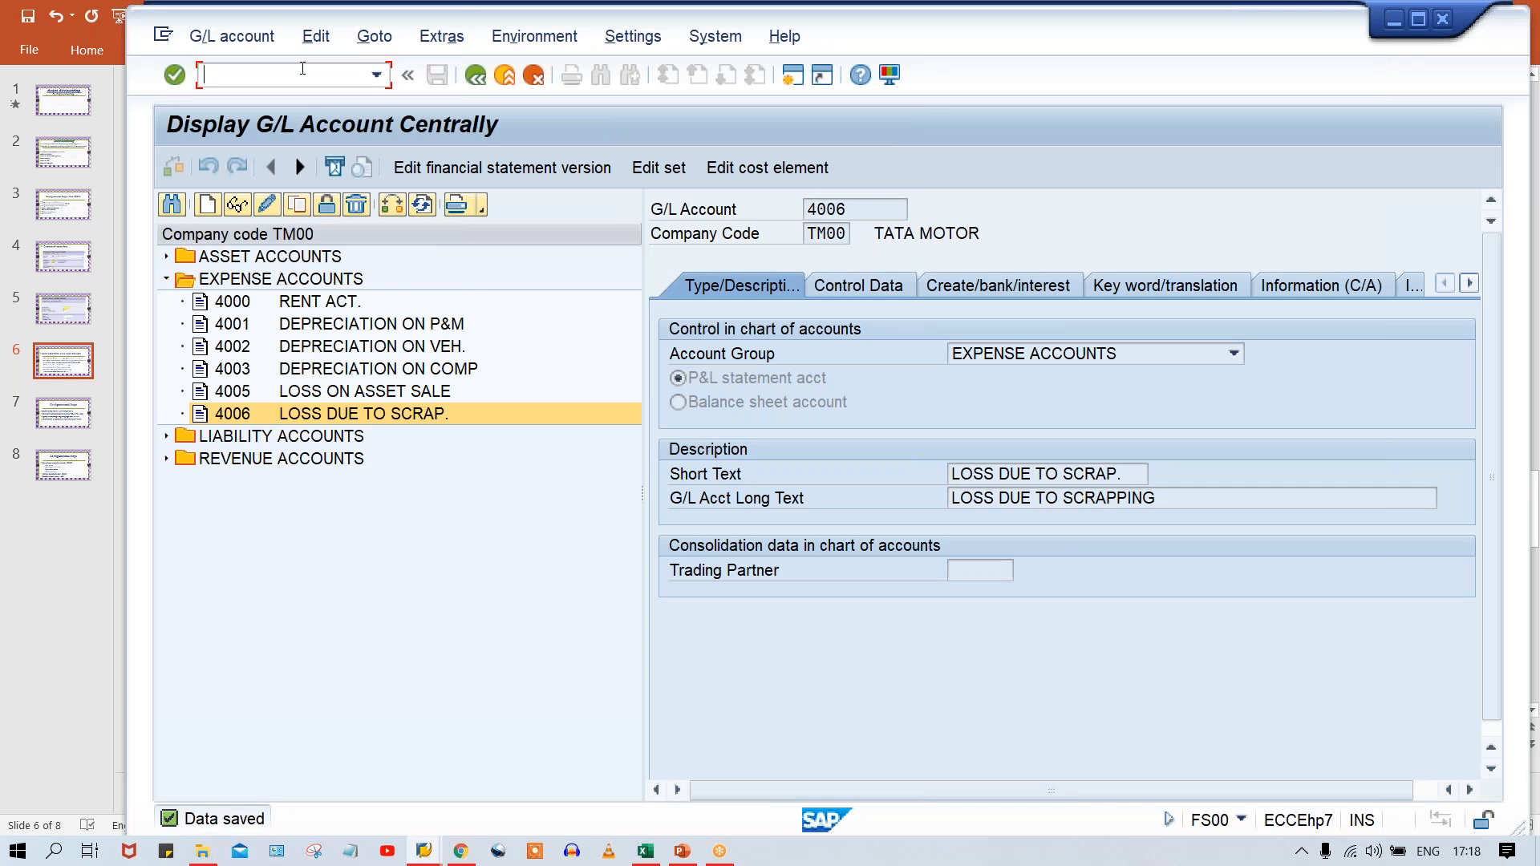
type("/n")
key("Return")
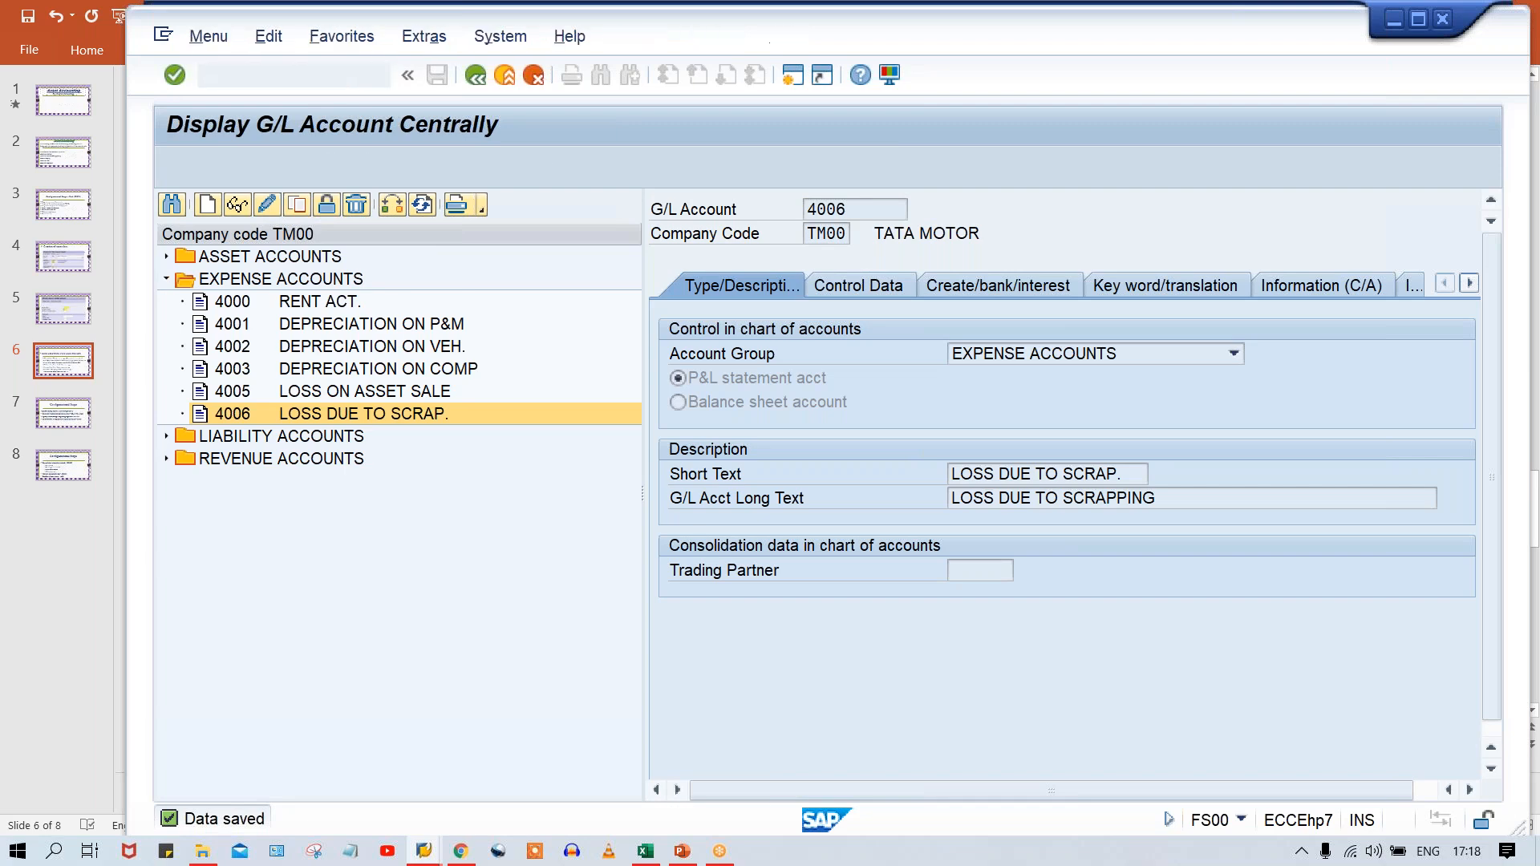
type("SP")
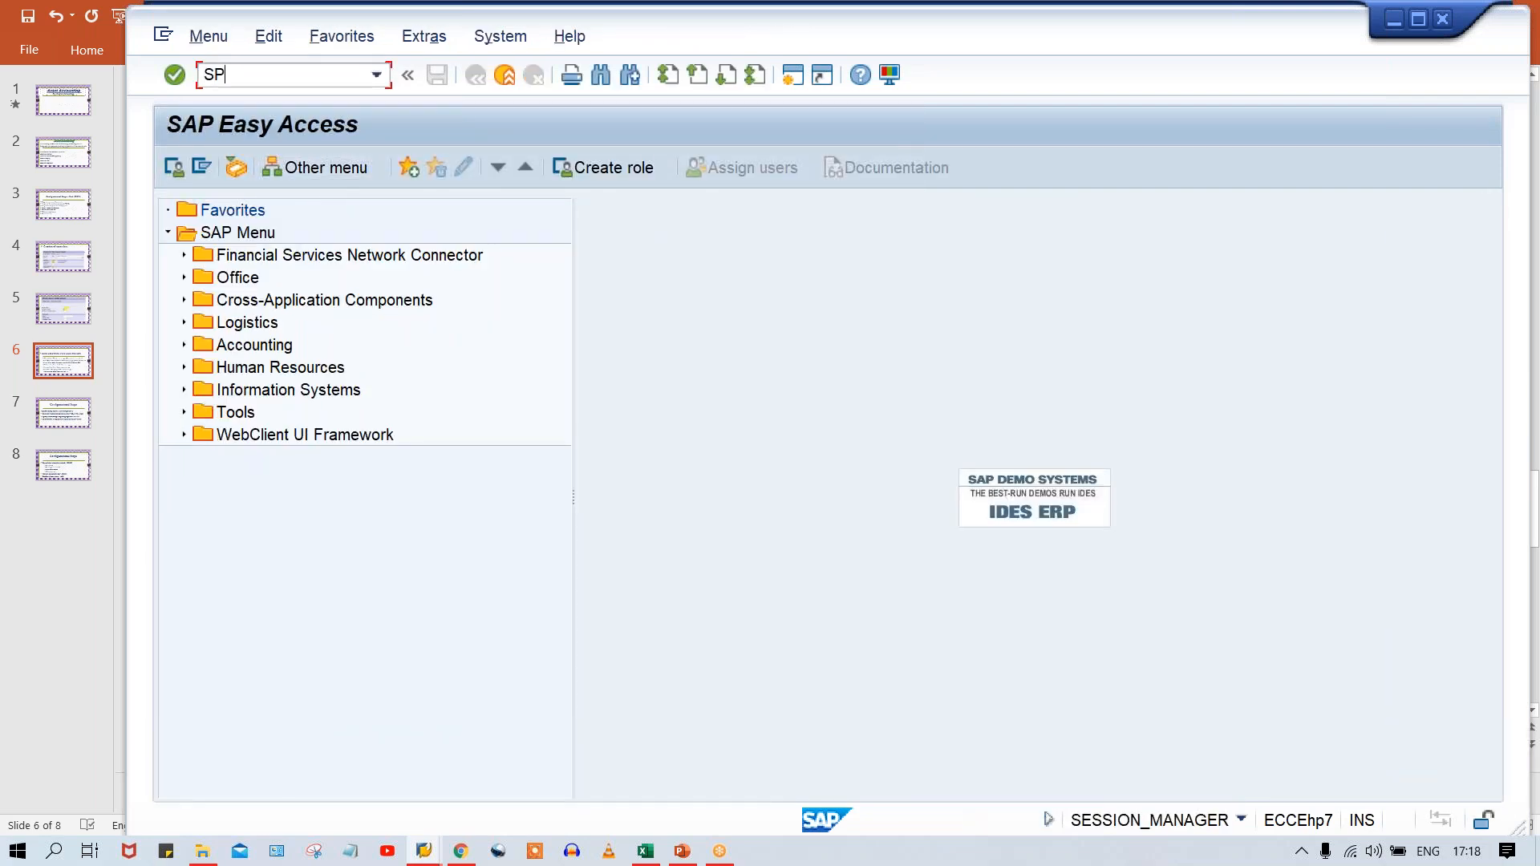
type("RO")
key("Return")
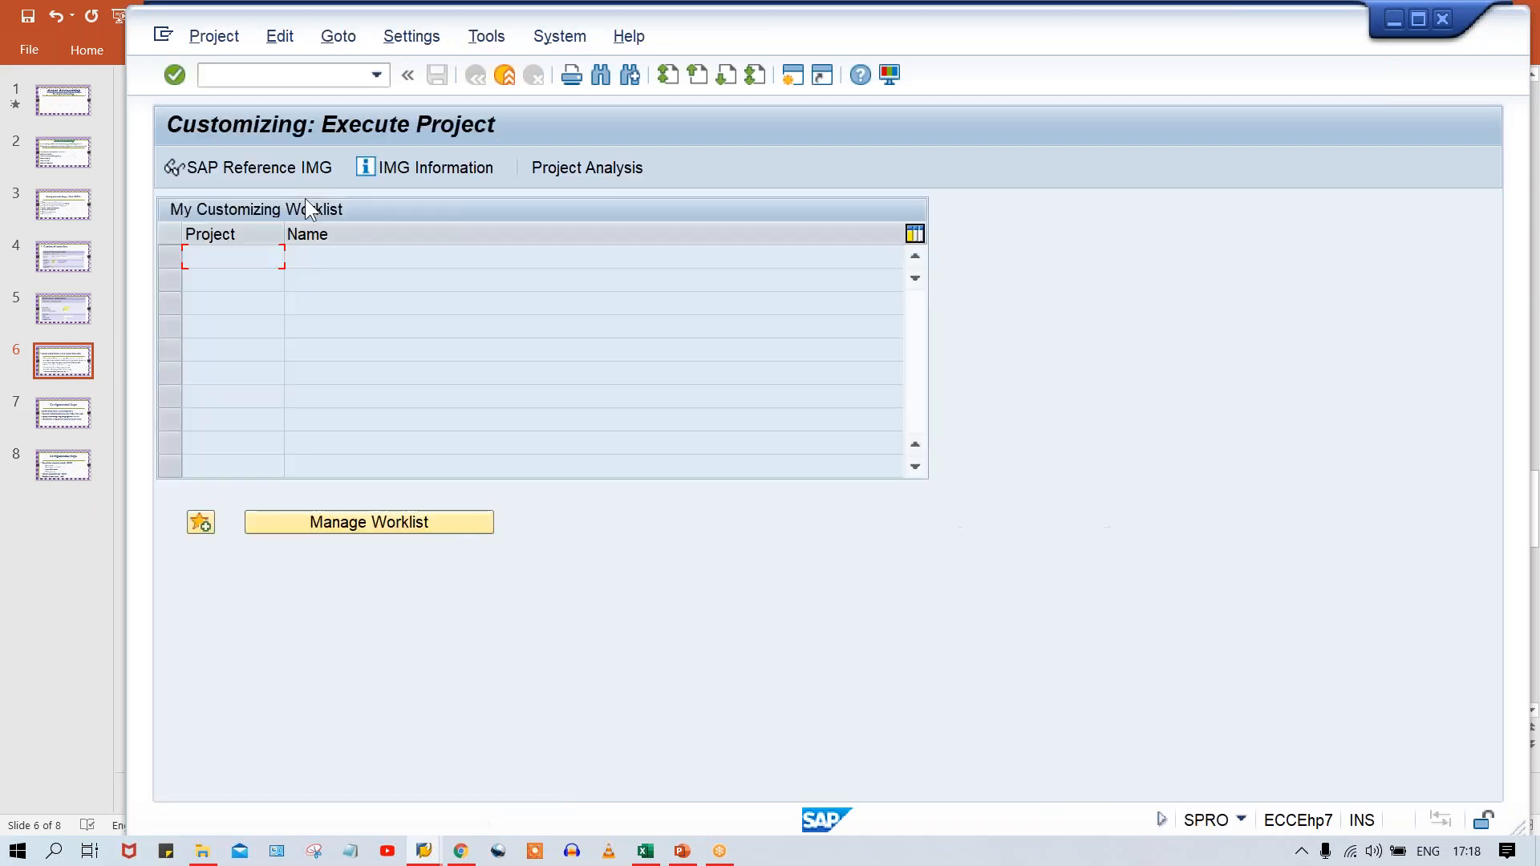
left_click(245, 170)
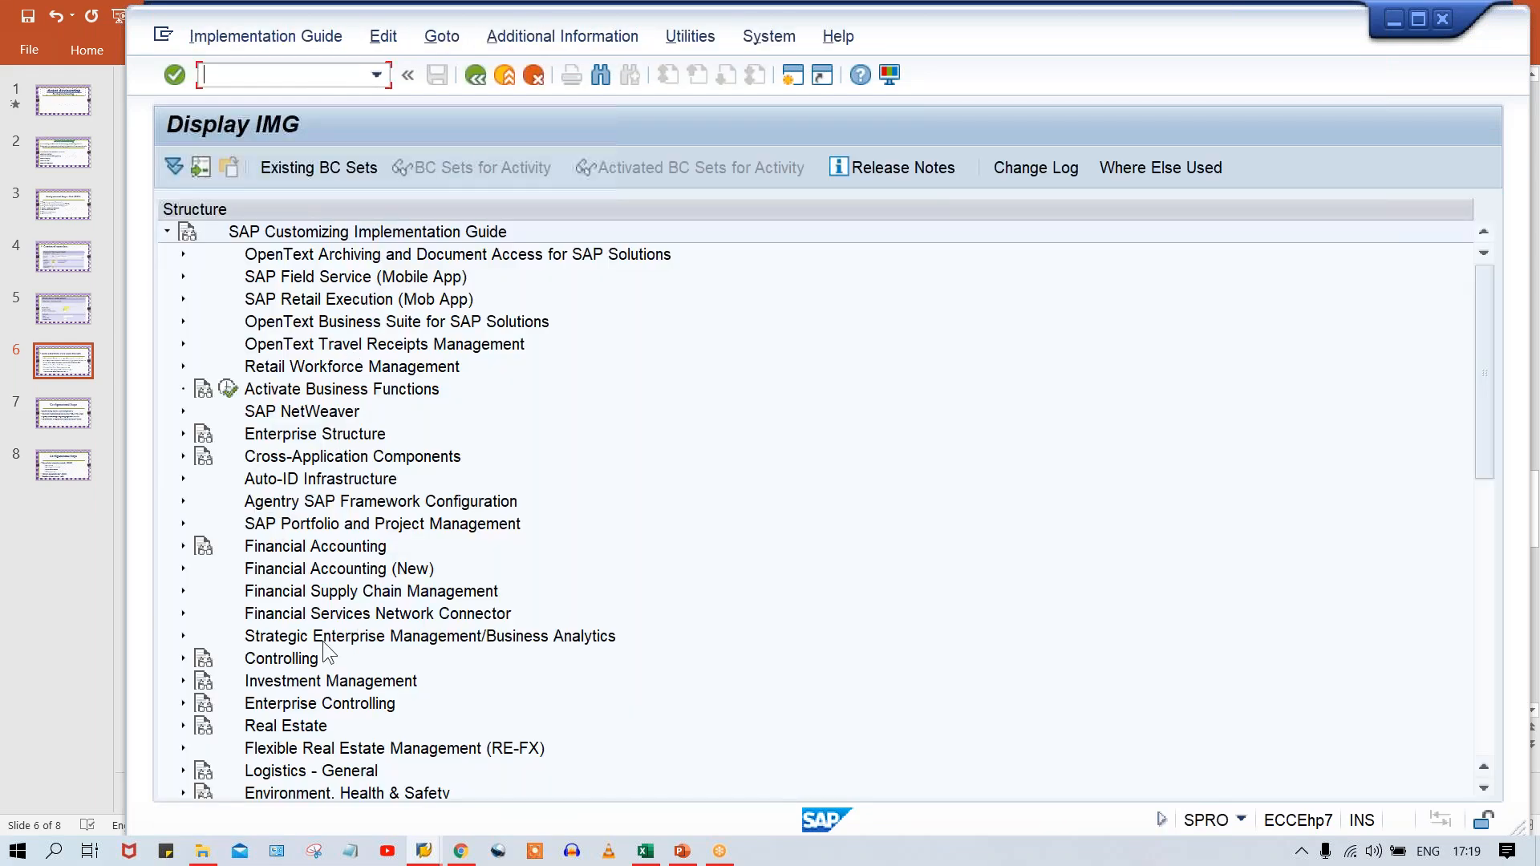
Expand Financial Accounting (New), Asset Accounting, down to Integration with General Ledger Accounting in the IMG structure.
left_click(344, 564)
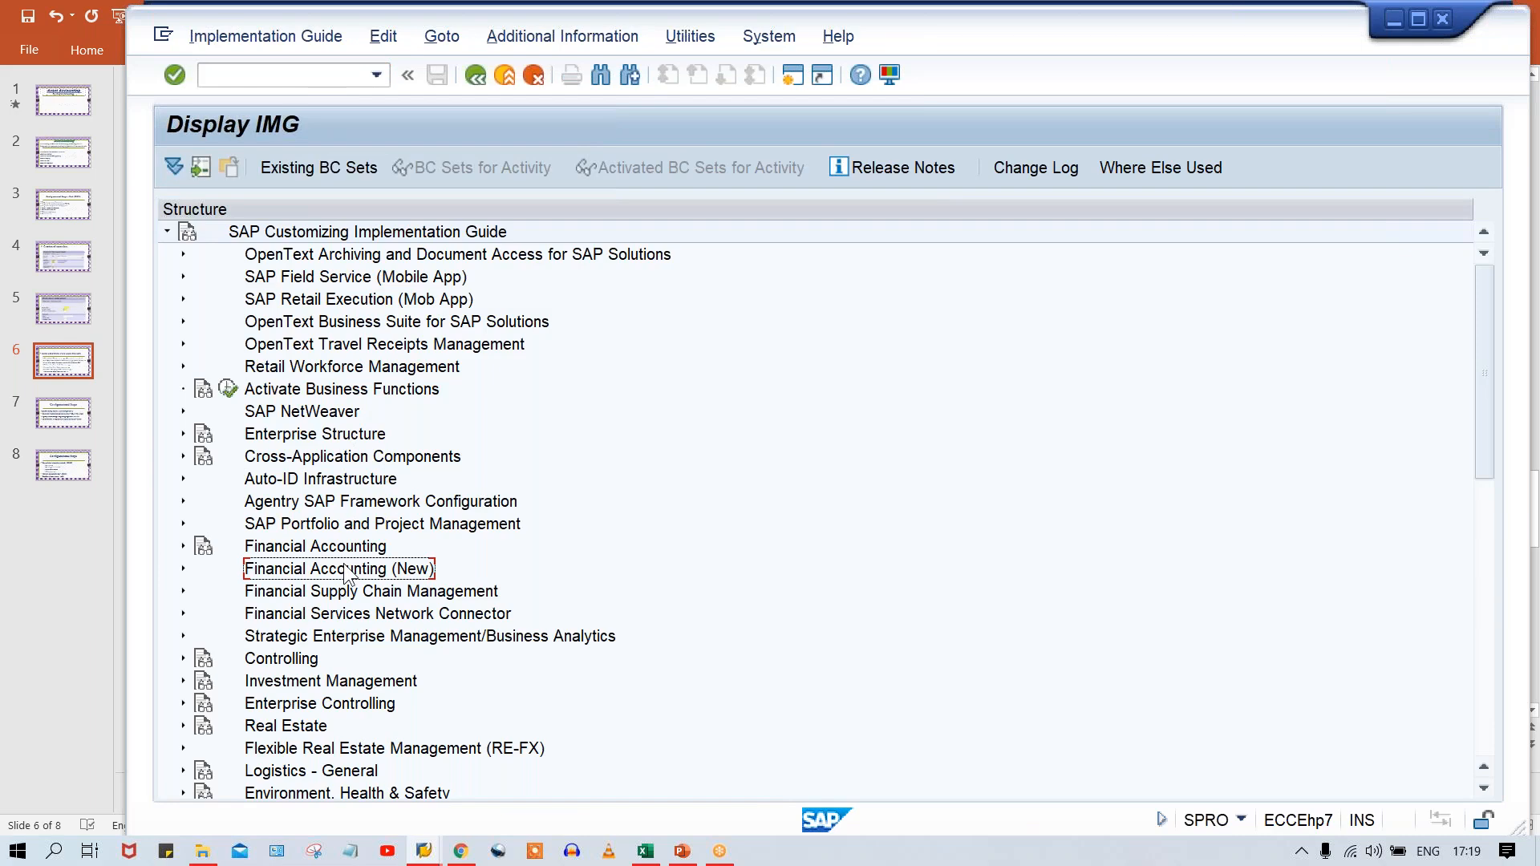
double_click(345, 568)
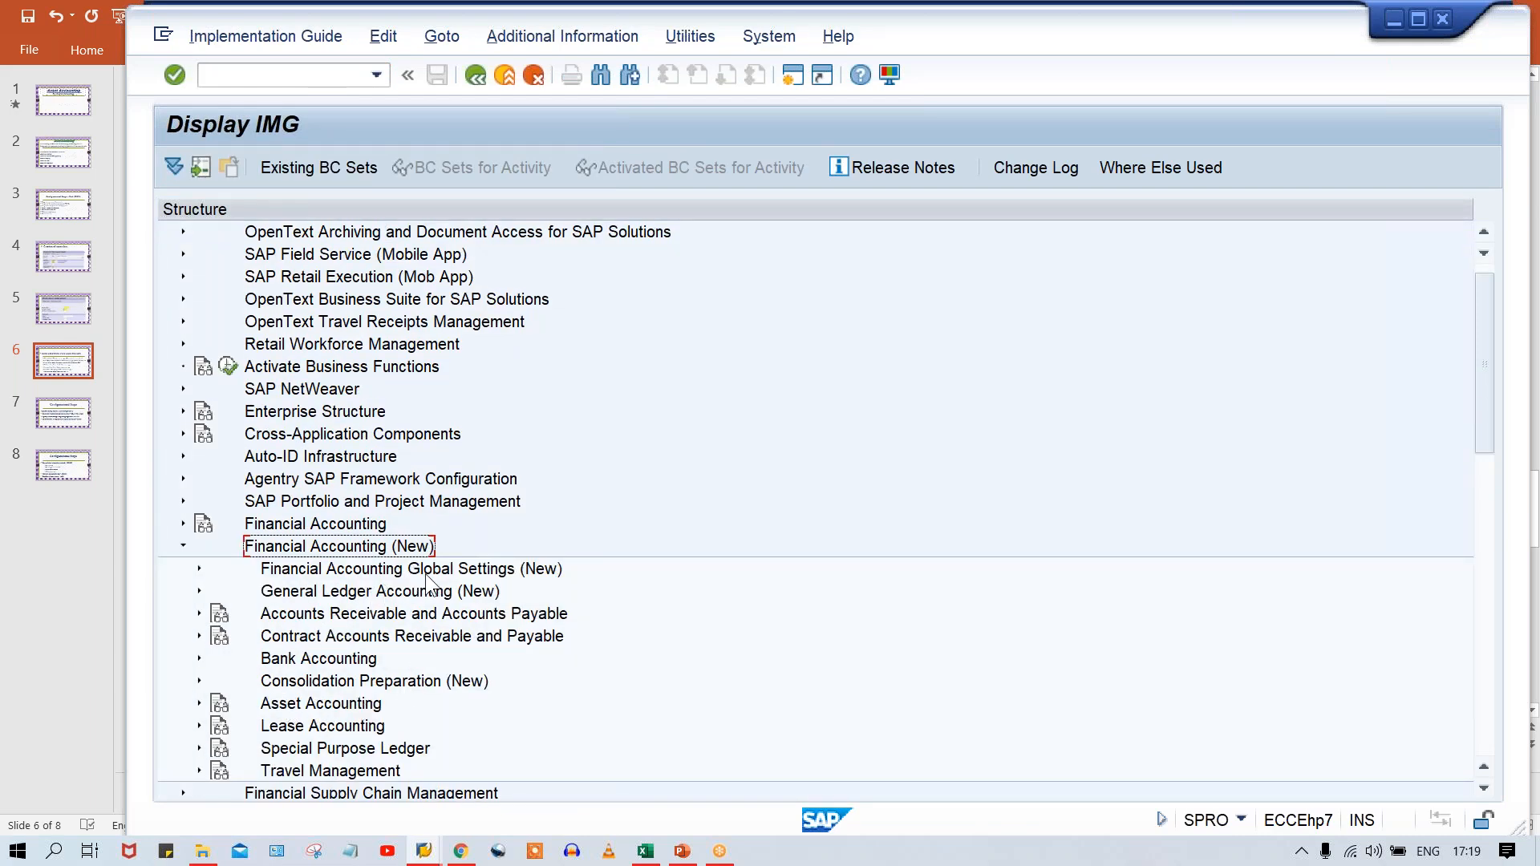
left_click(318, 709)
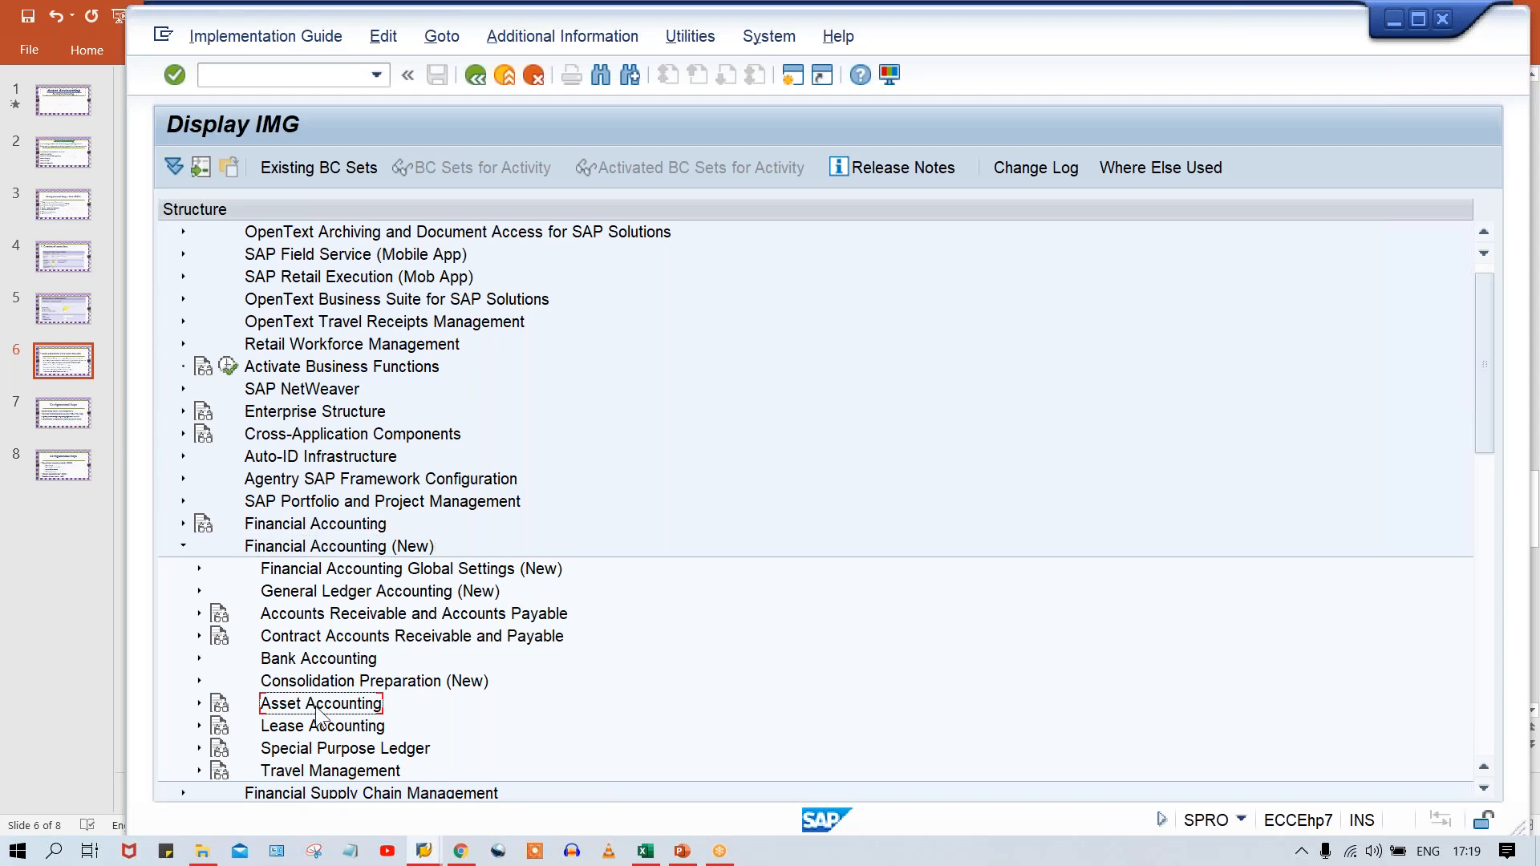
double_click(319, 710)
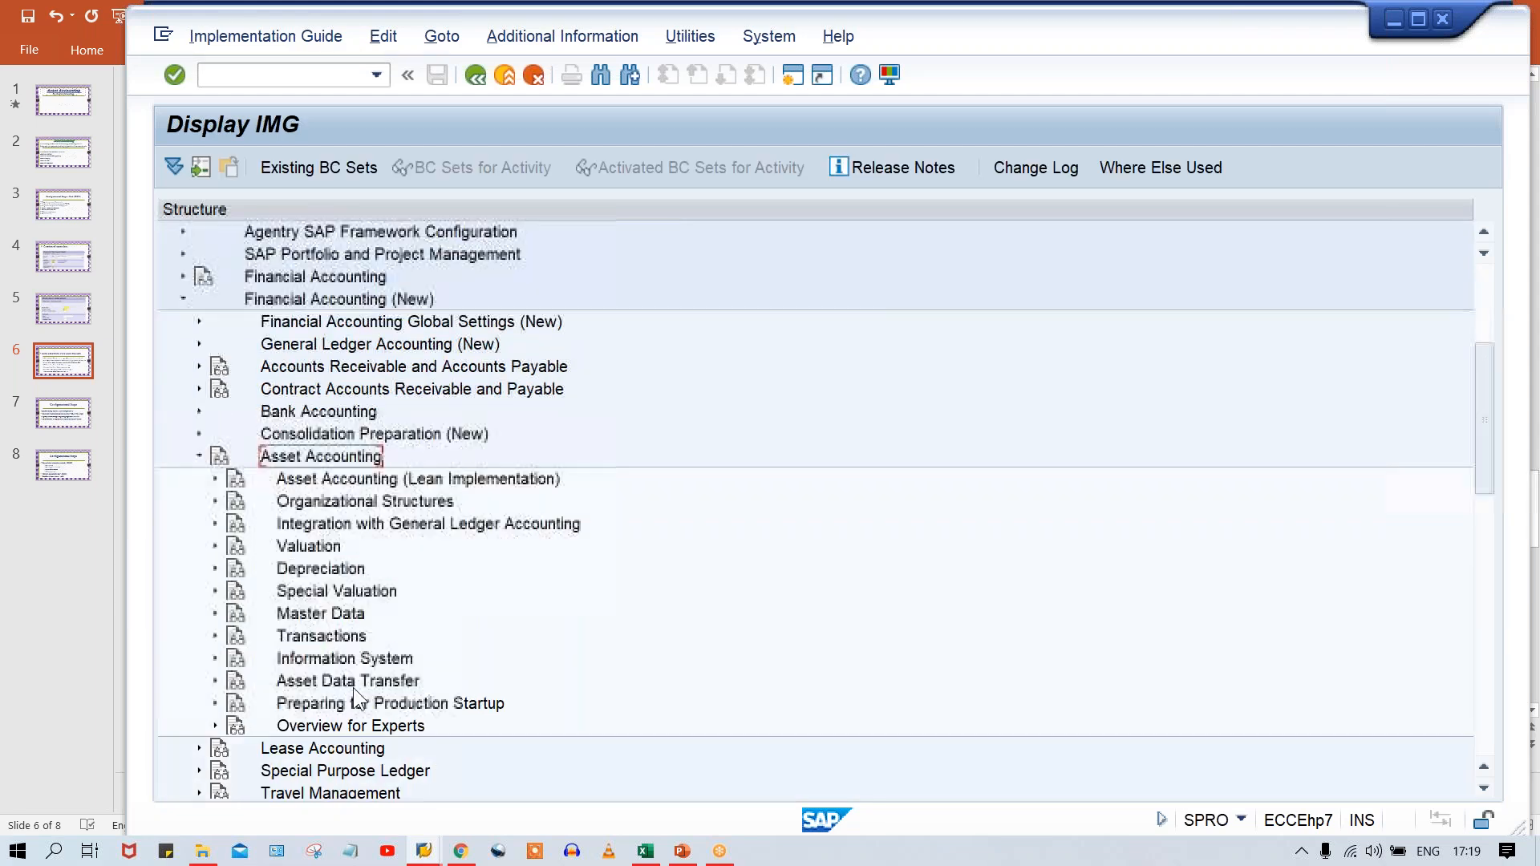
left_click(326, 528)
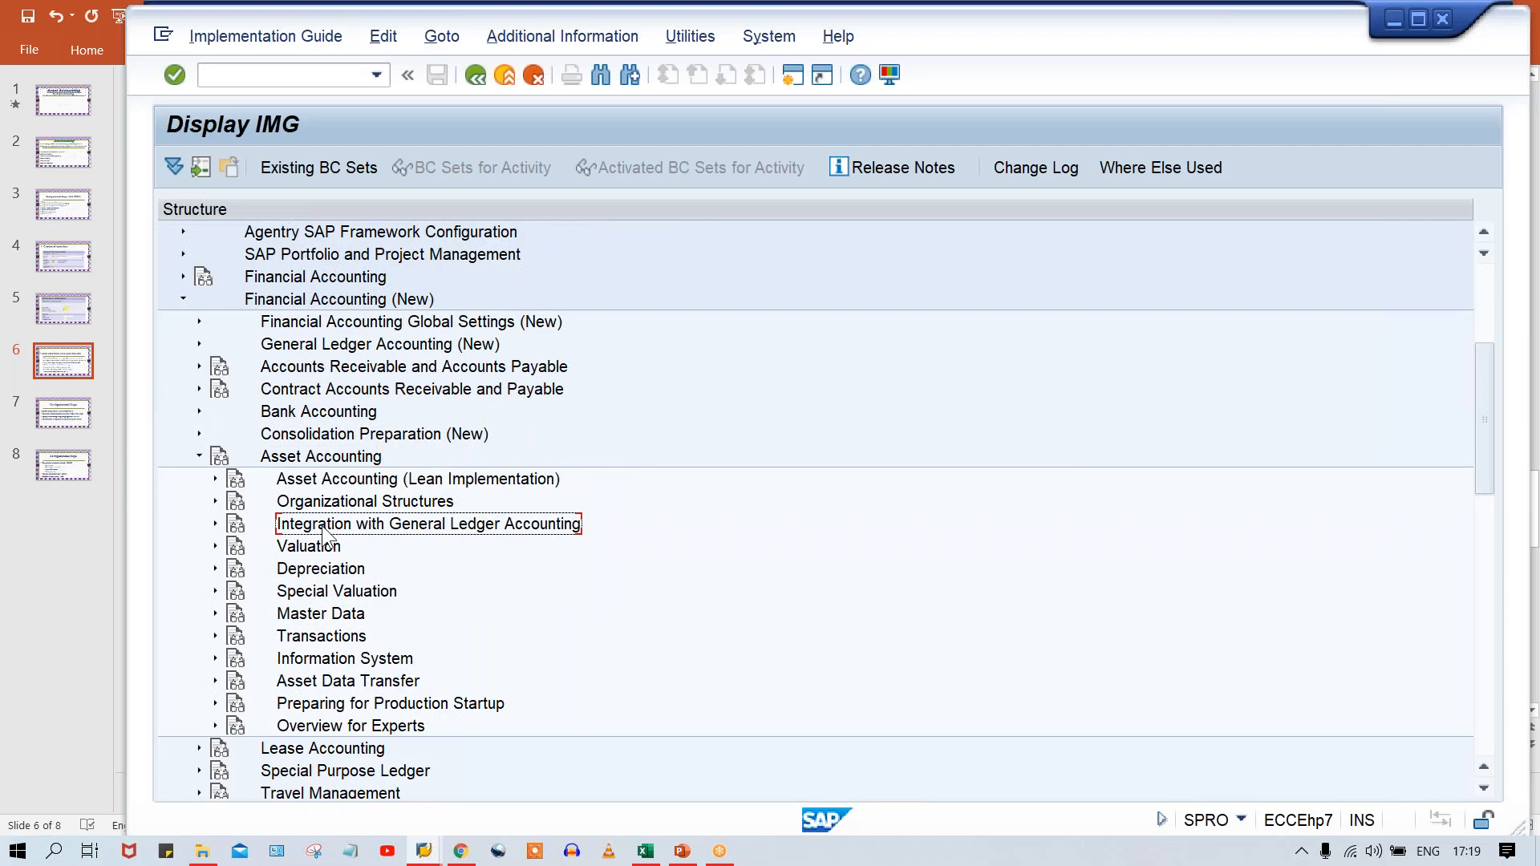
double_click(324, 531)
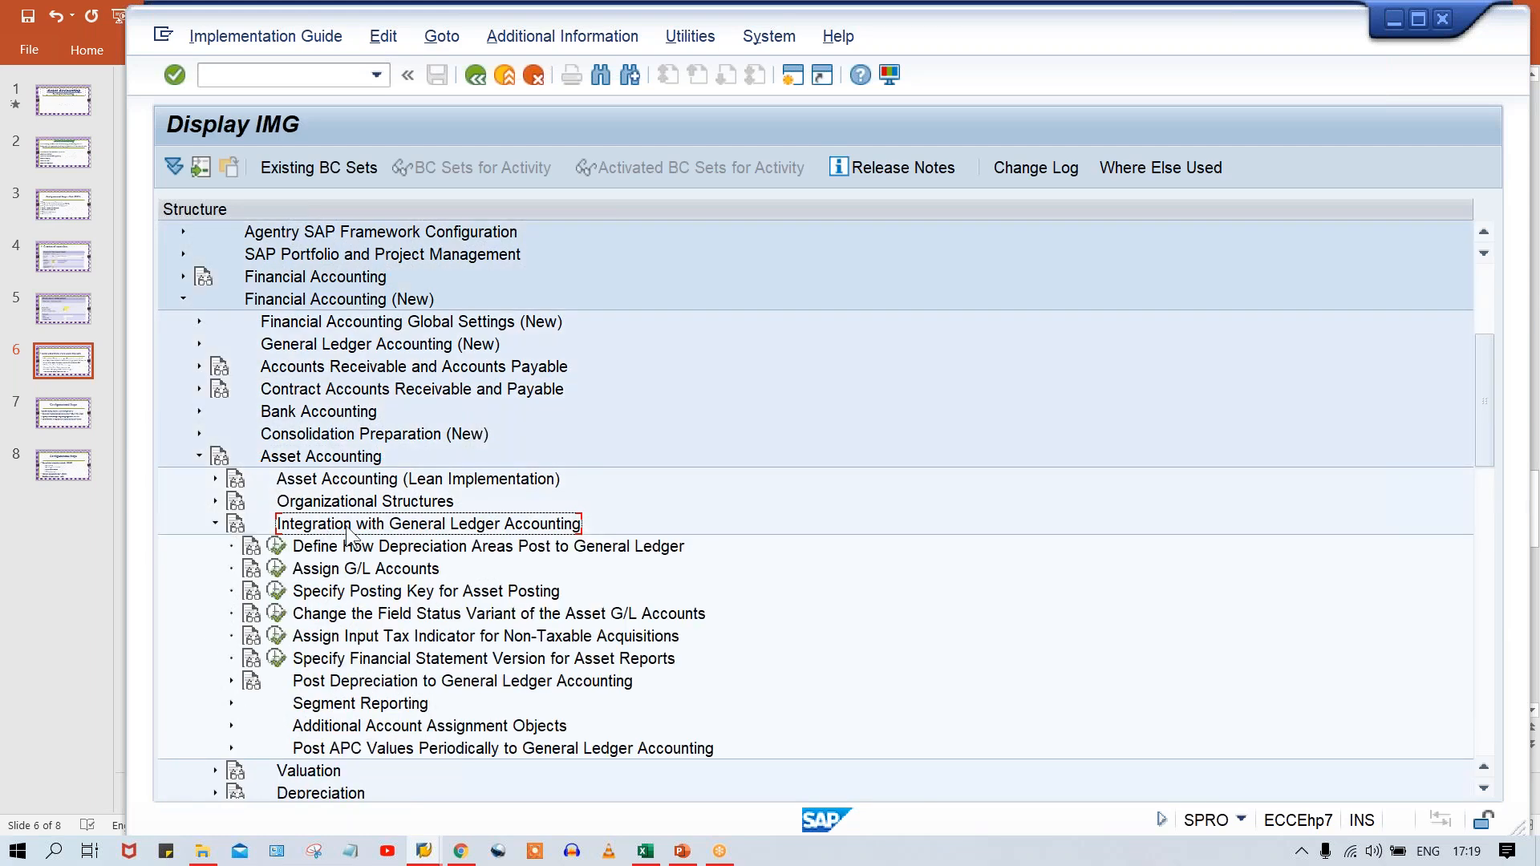
Open the Assign G/L Accounts activity for chart of depreciation TM00.
left_click(276, 568)
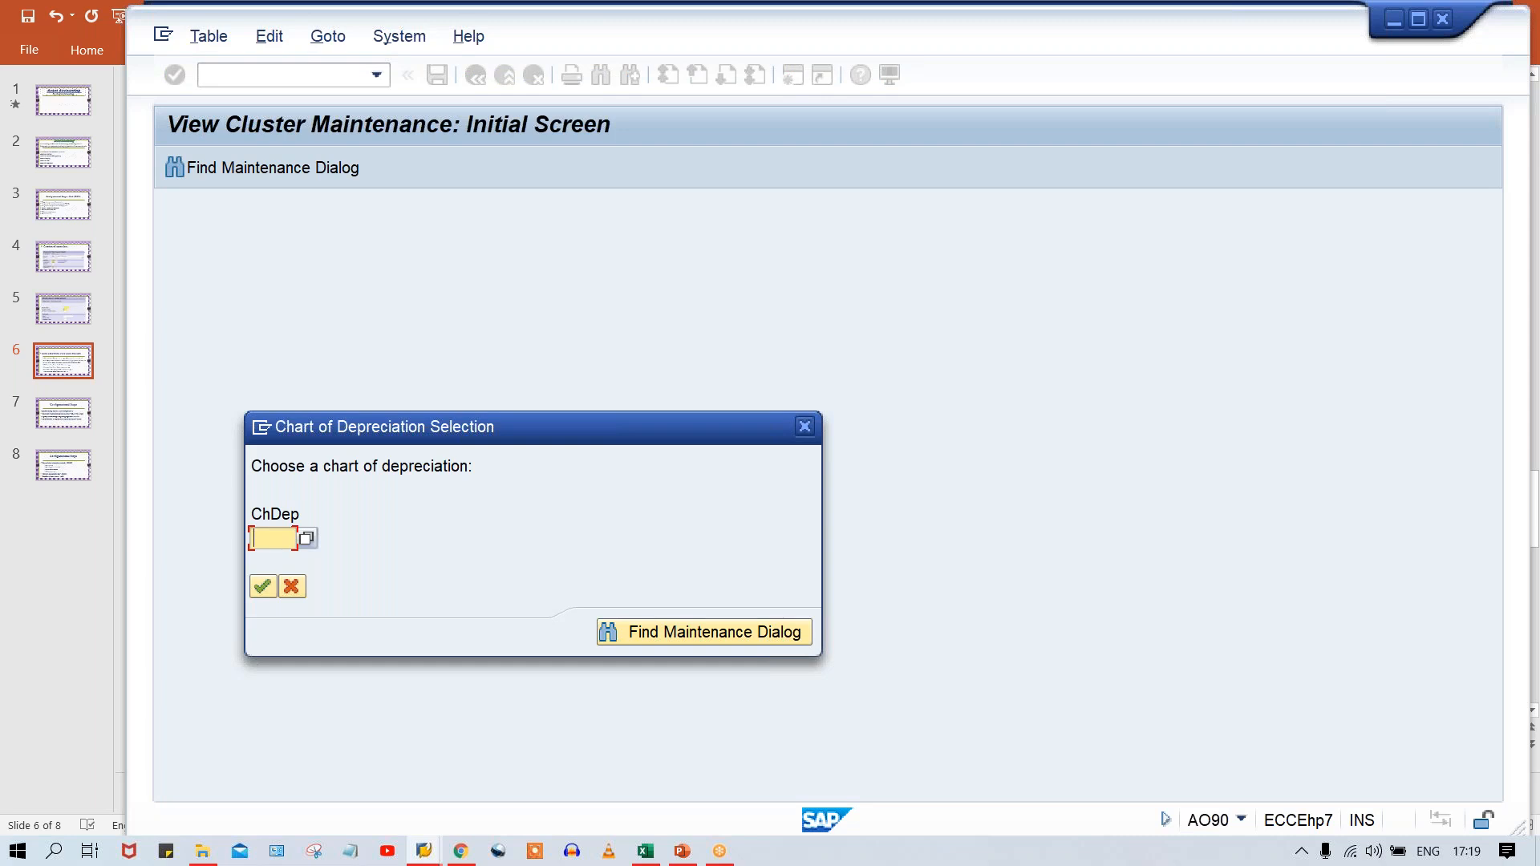
type("TM00")
key("Return")
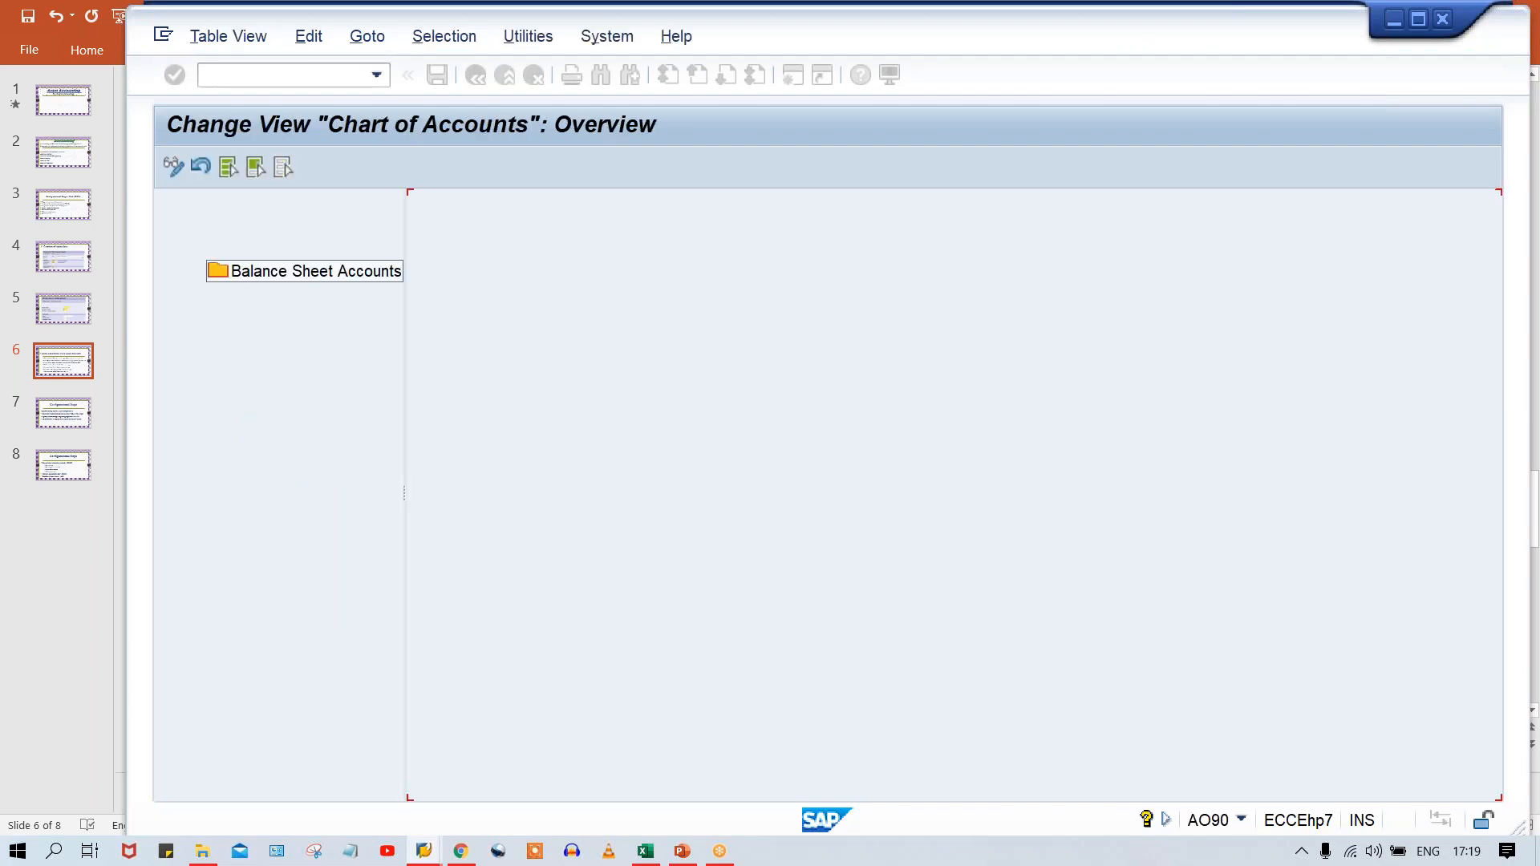
Leave the Chart of Accounts view and reopen it directly with transaction AO90.
left_click(265, 73)
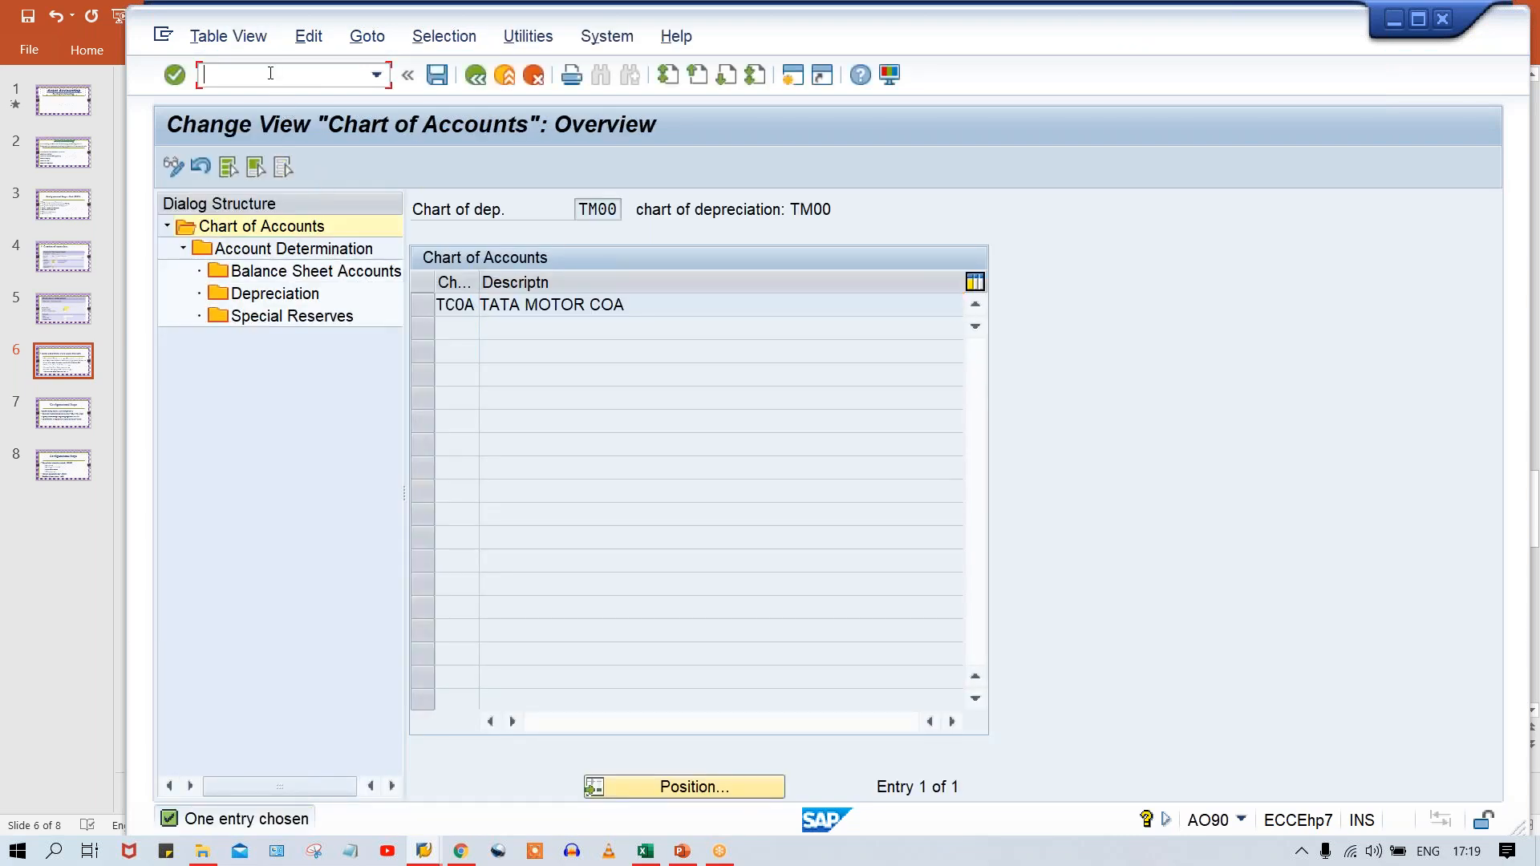
type("/N")
type("AO90")
key("Return")
type("/N")
key("Return")
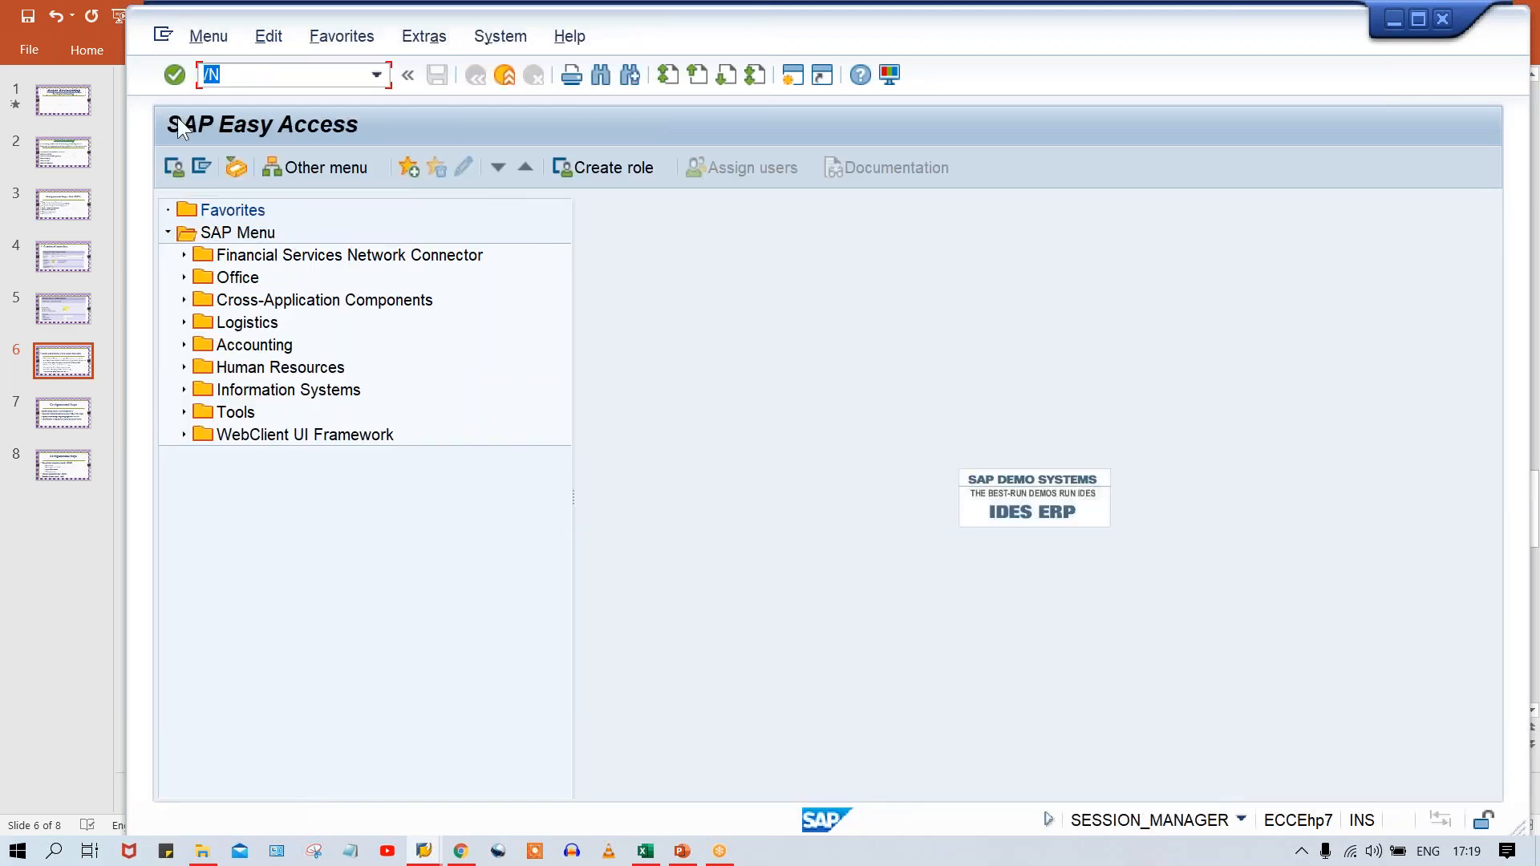
type("AO90")
key("Return")
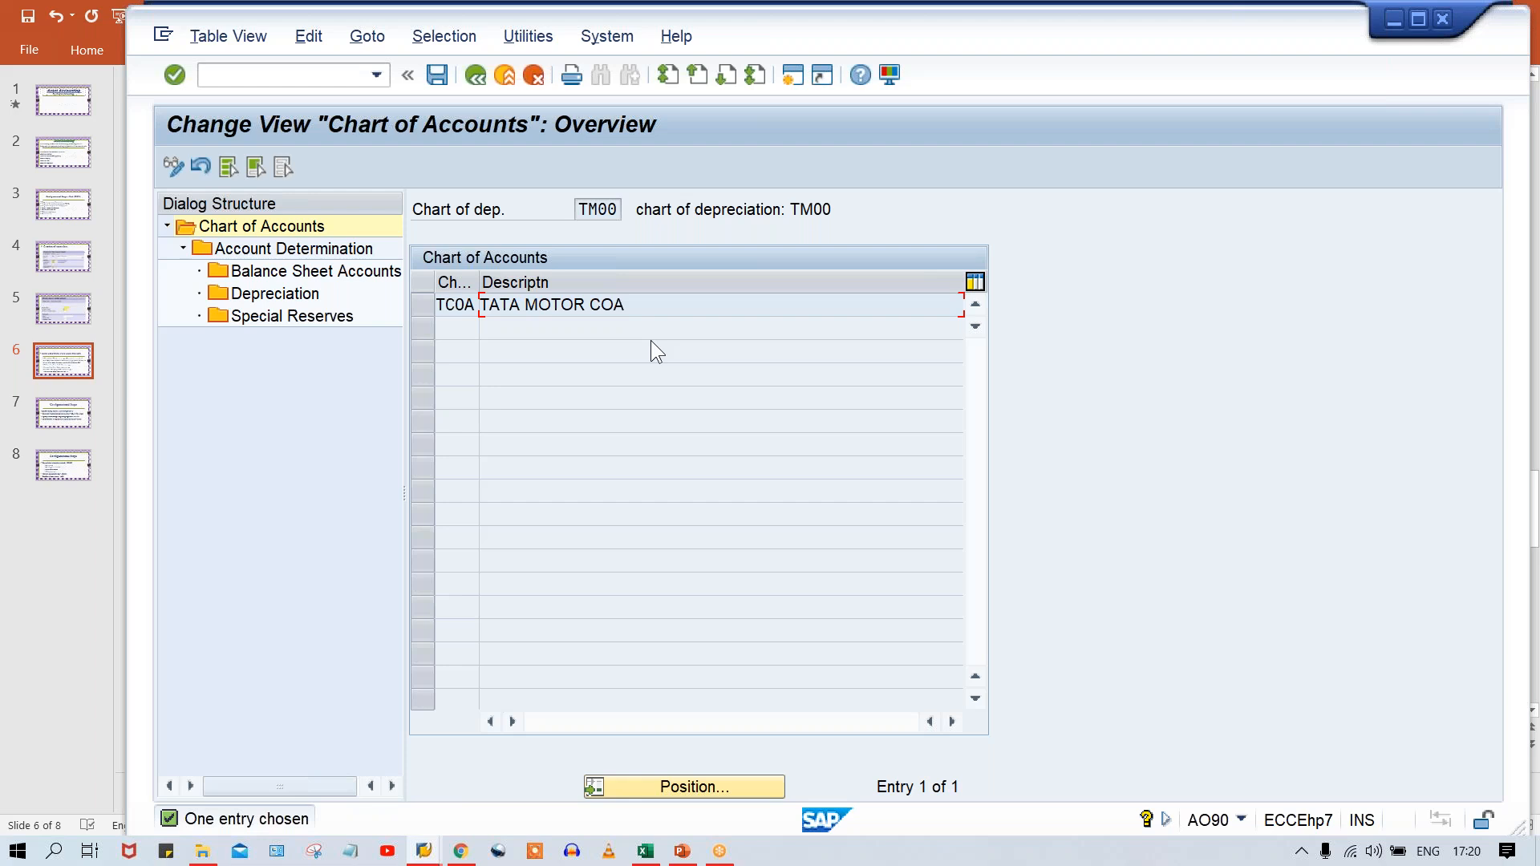
Under the TATA MOTOR COA chart of accounts, find account determination TP&M and open its Balance Sheet Accounts.
left_click(430, 305)
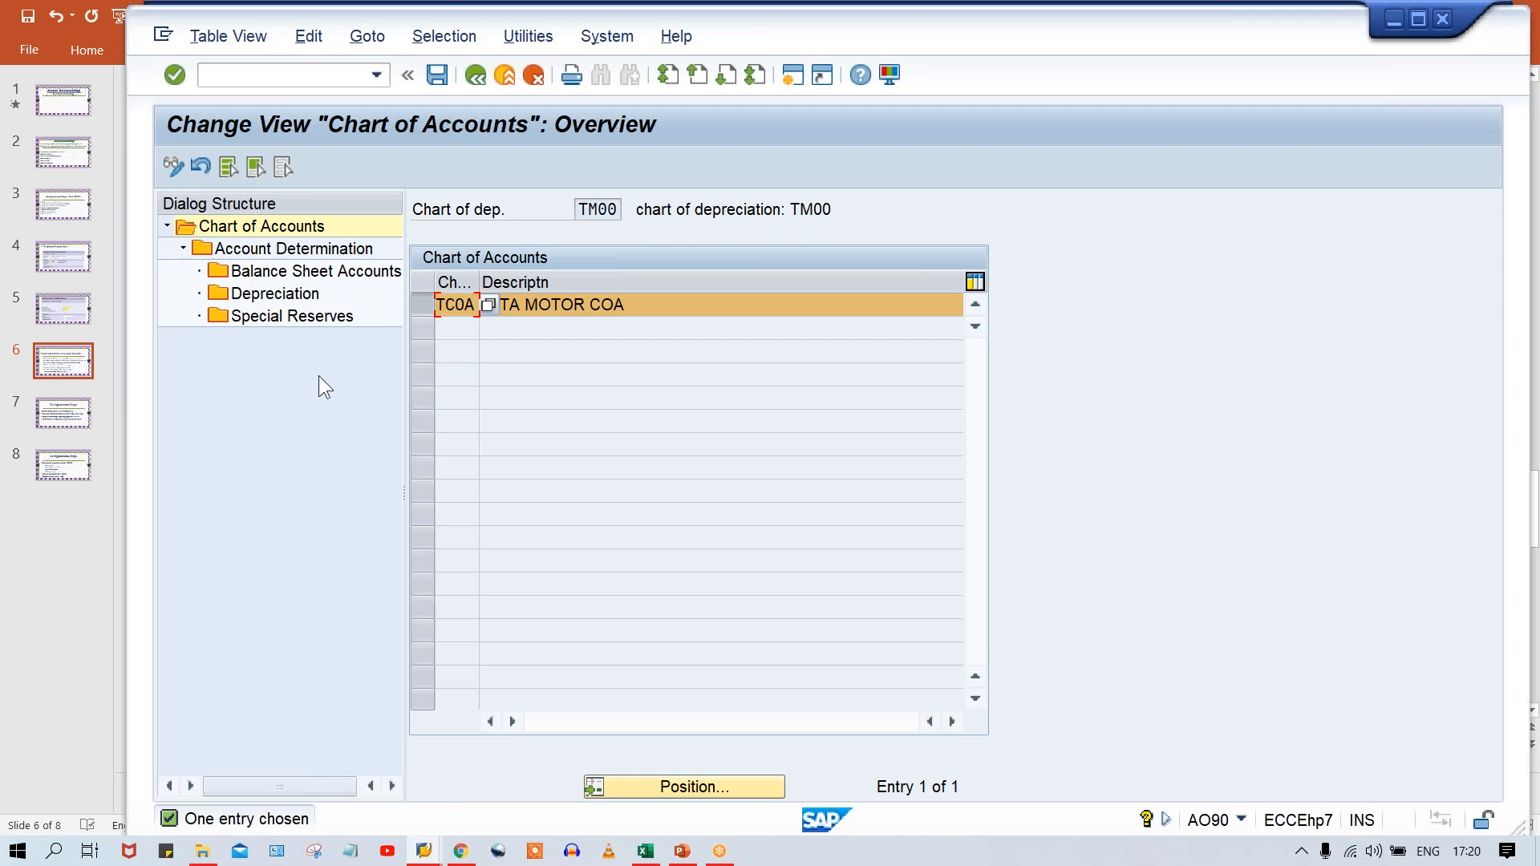
double_click(288, 247)
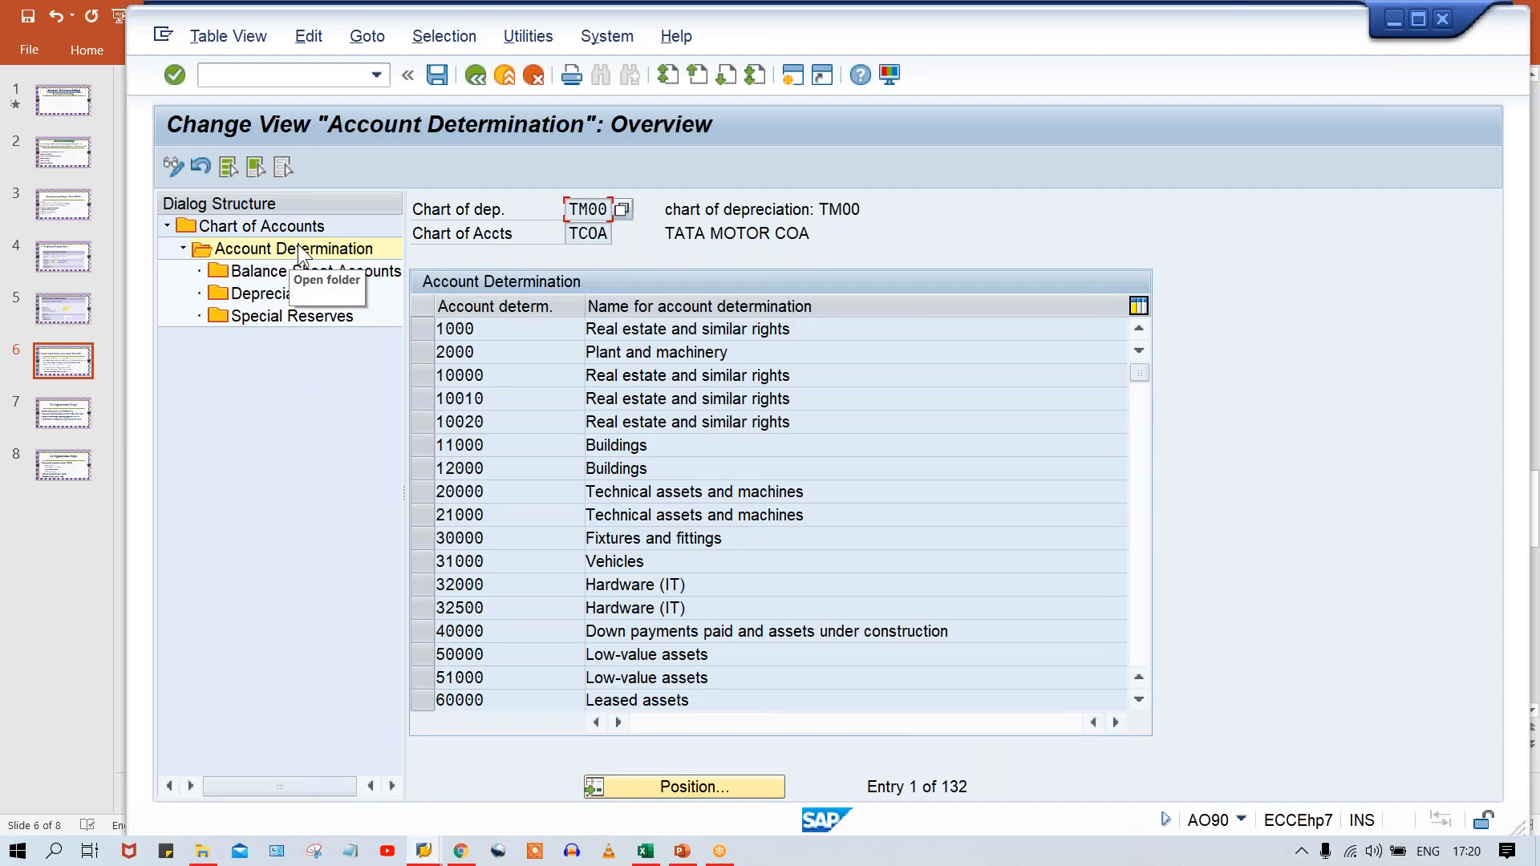
left_click(670, 786)
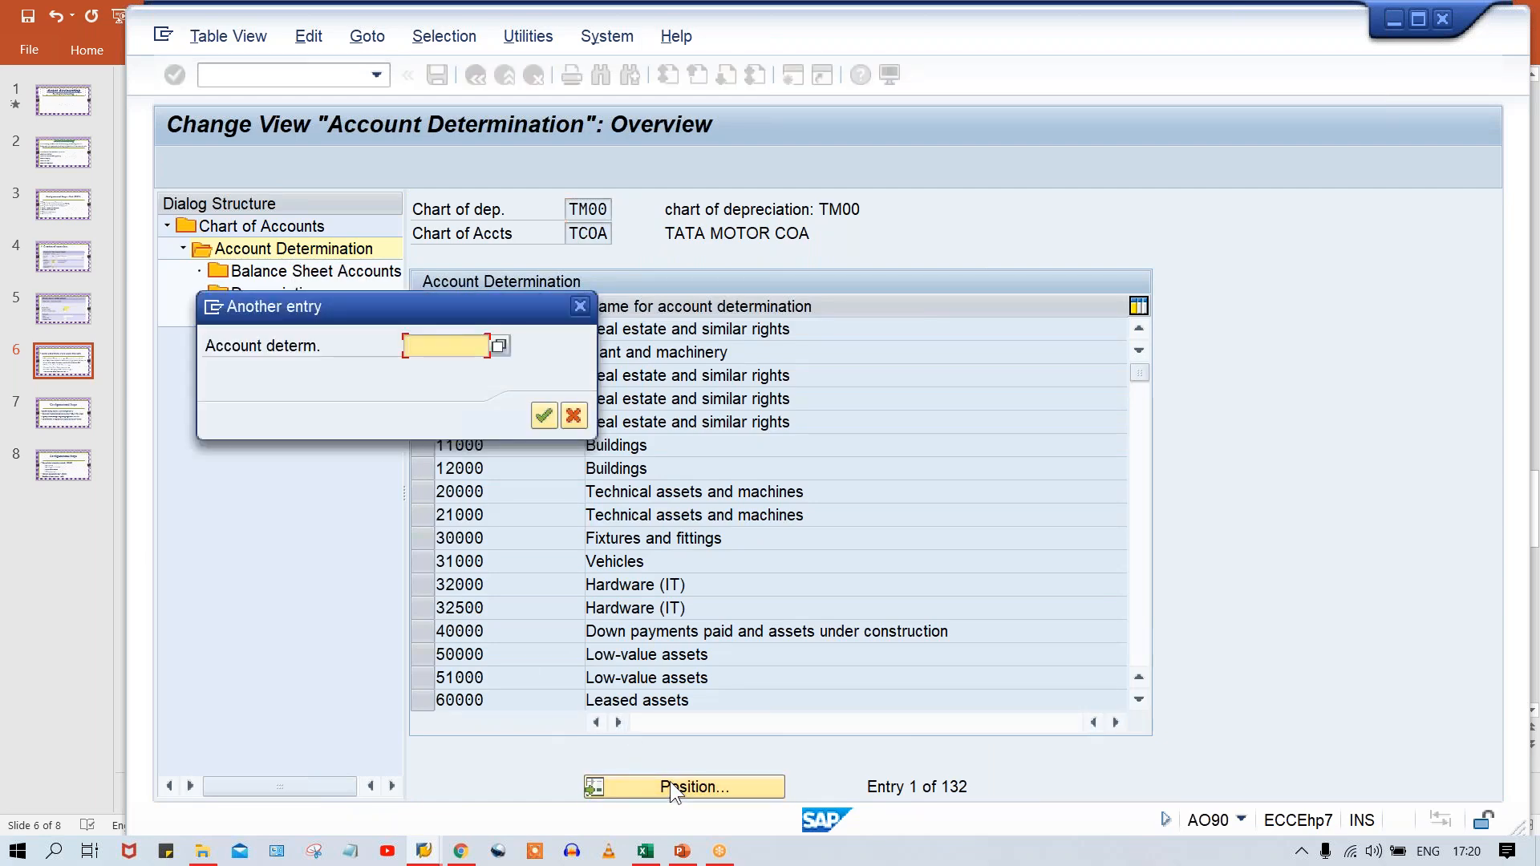
type("TP&M")
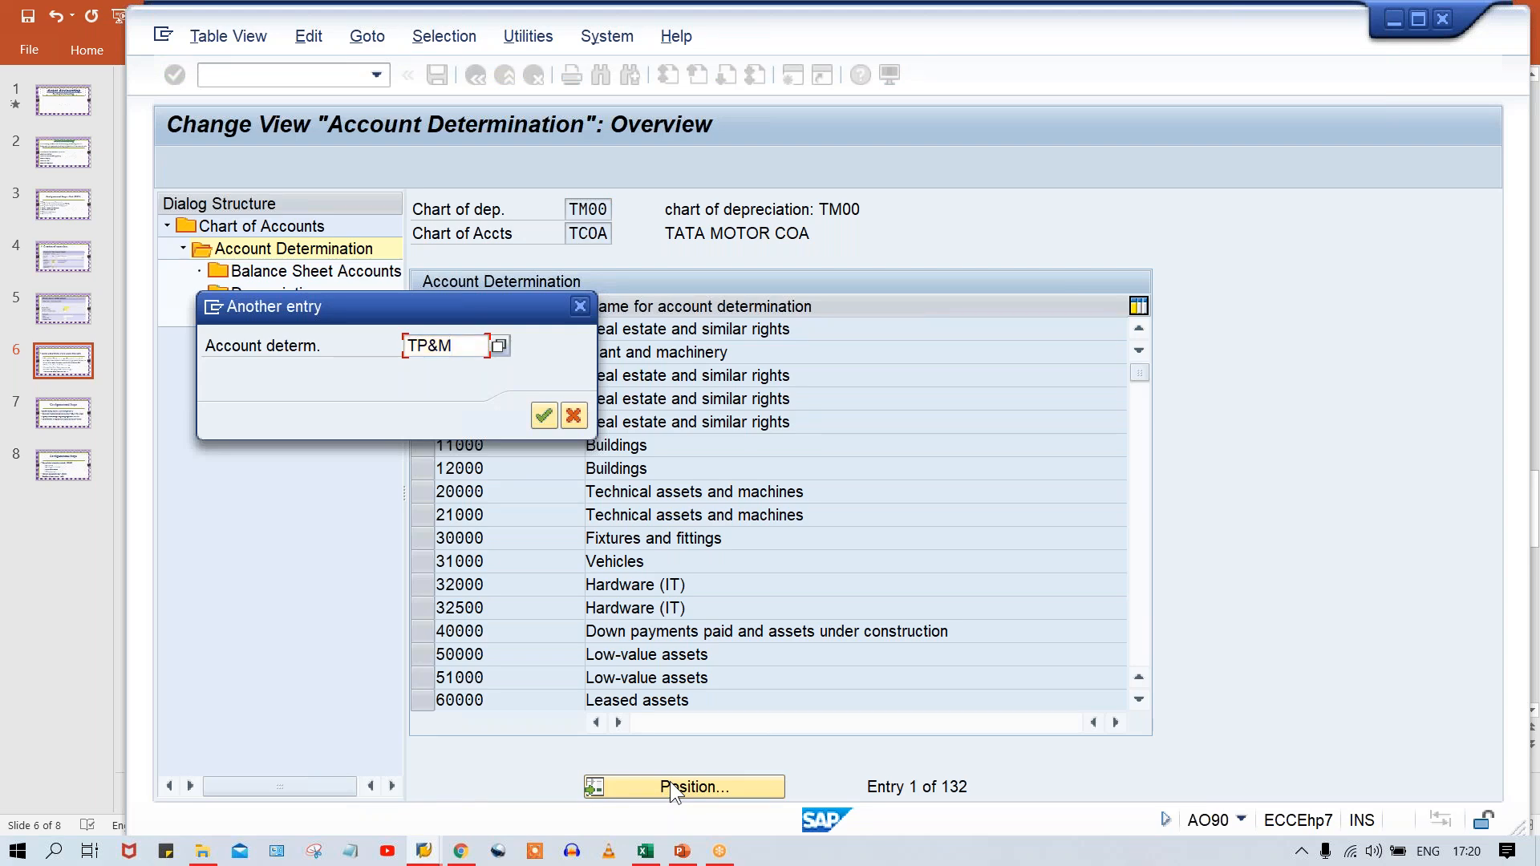
key("Return")
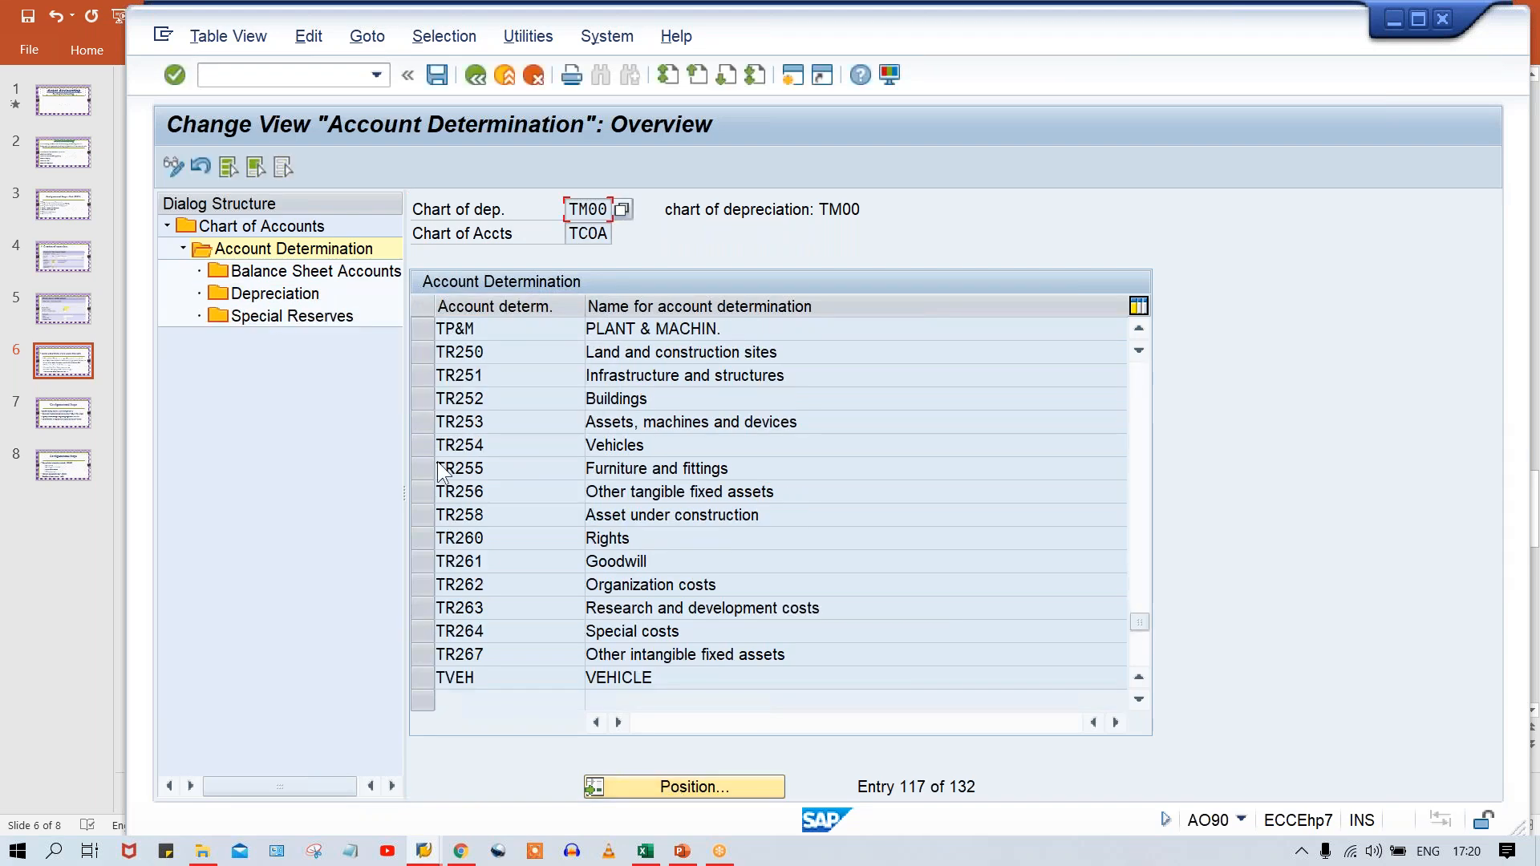
left_click(423, 330)
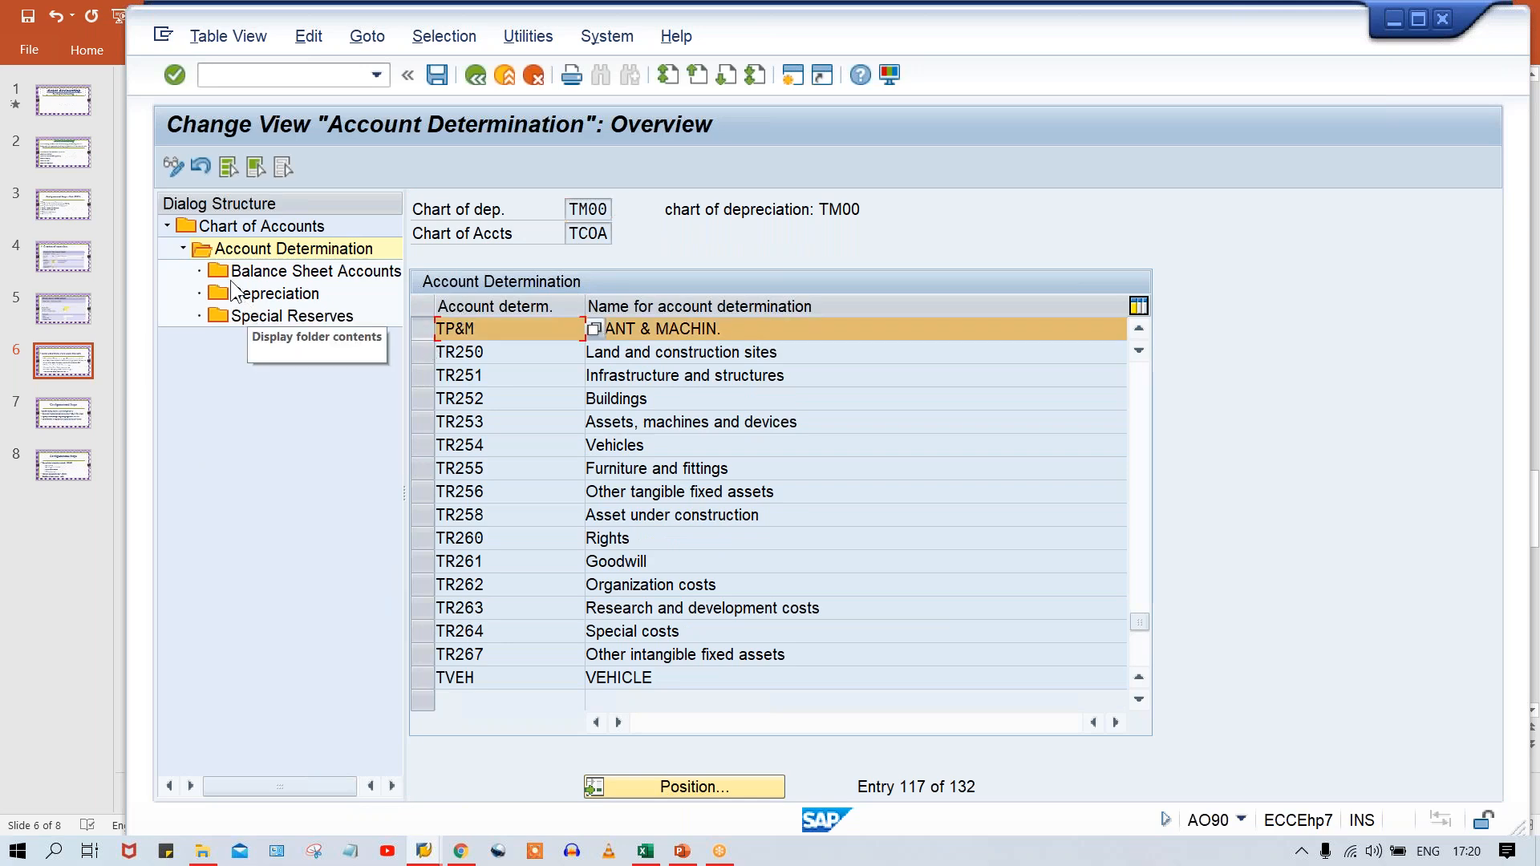
double_click(312, 270)
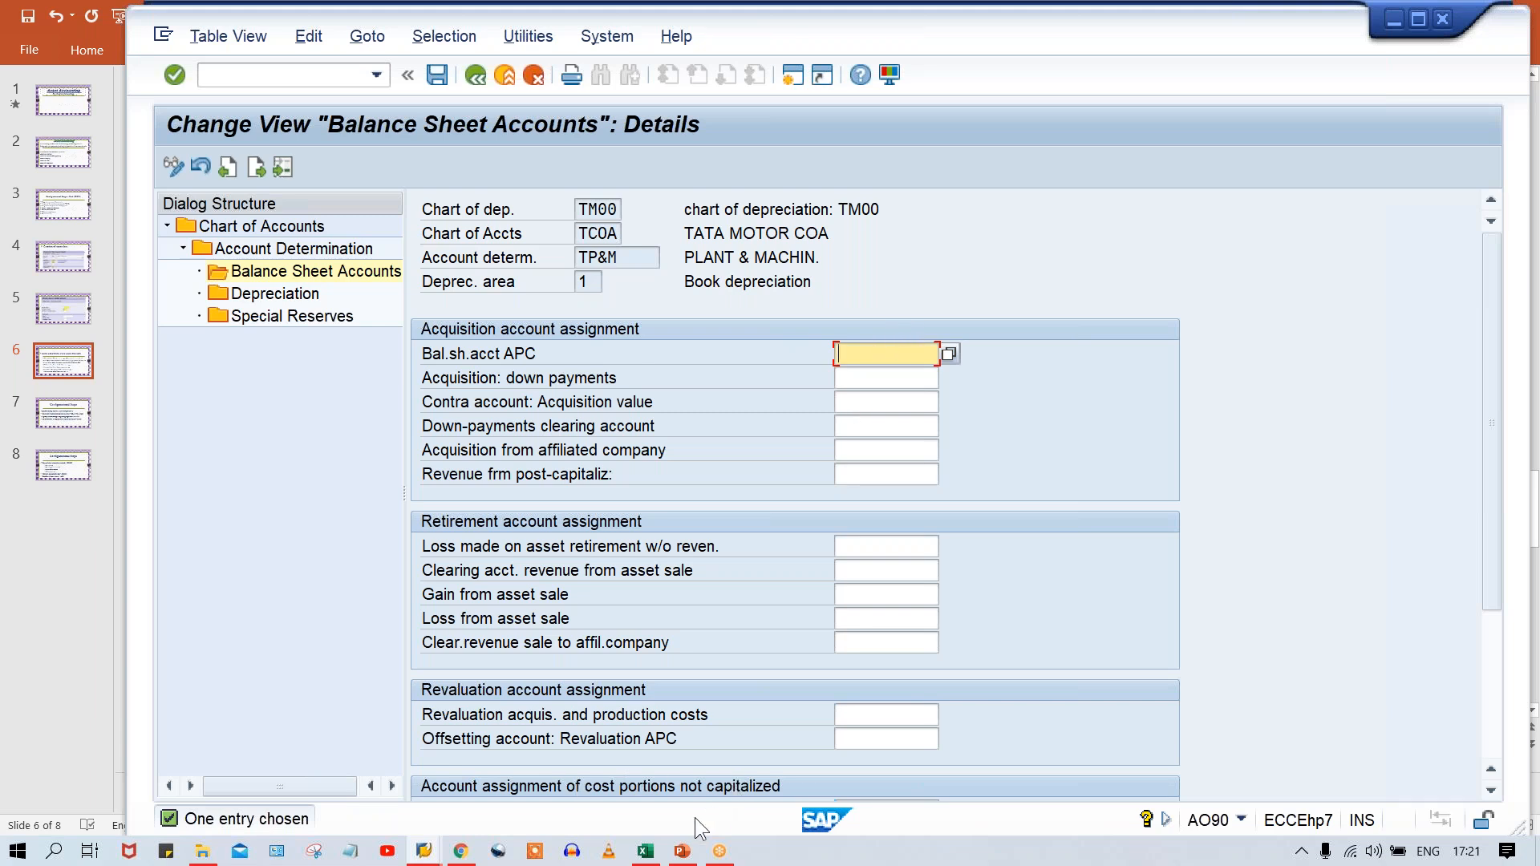
Look up the TP&M MAIN RECON. account in the Excel workbook and enter 1010 as Bal.sh.acct APC in SAP.
mouse_move(646, 851)
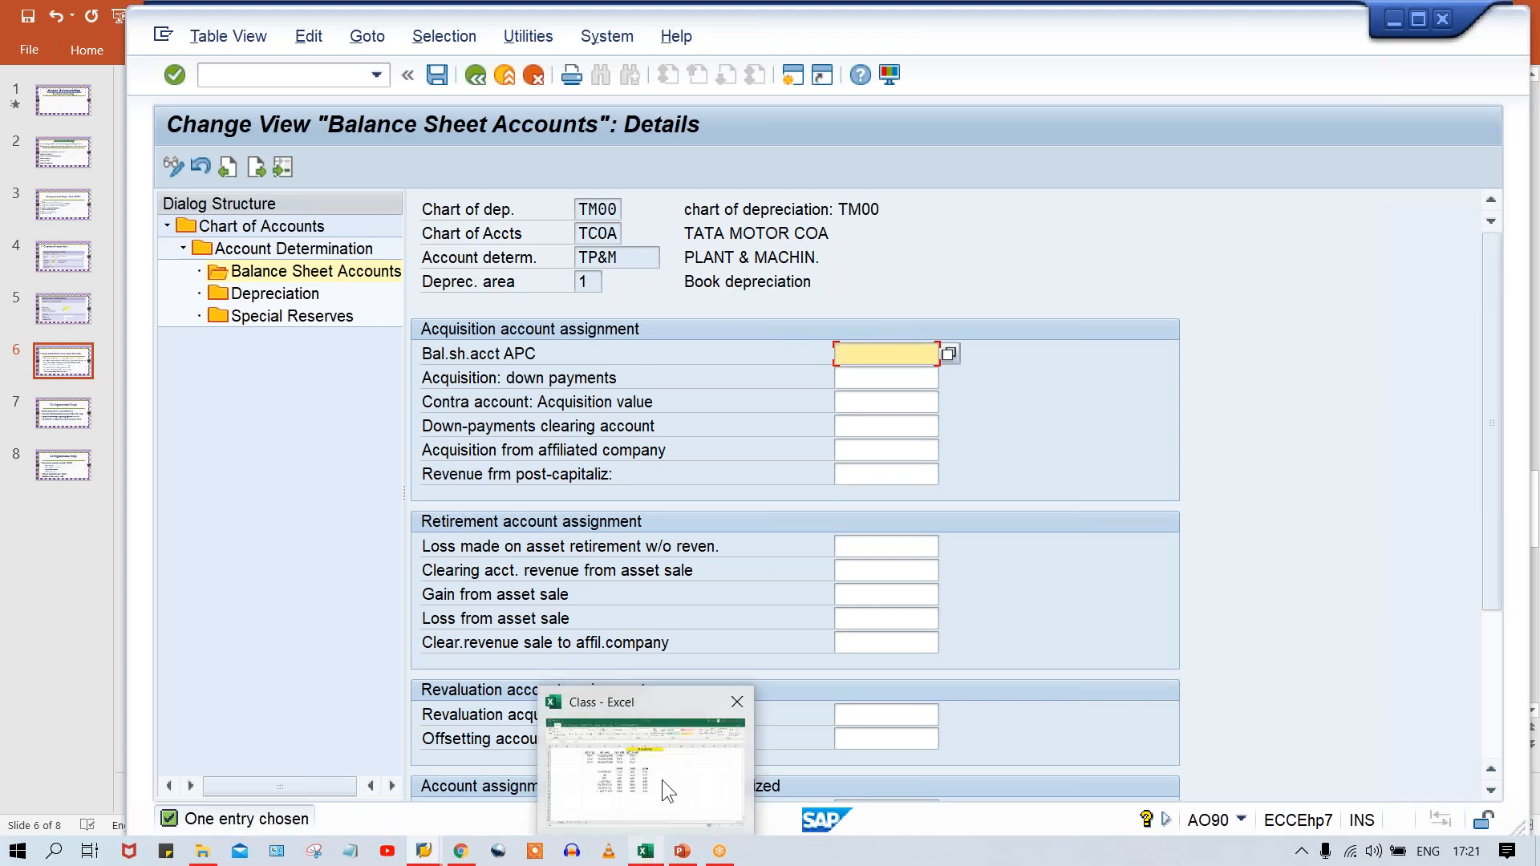
left_click(662, 779)
left_click(497, 411)
left_click(576, 412)
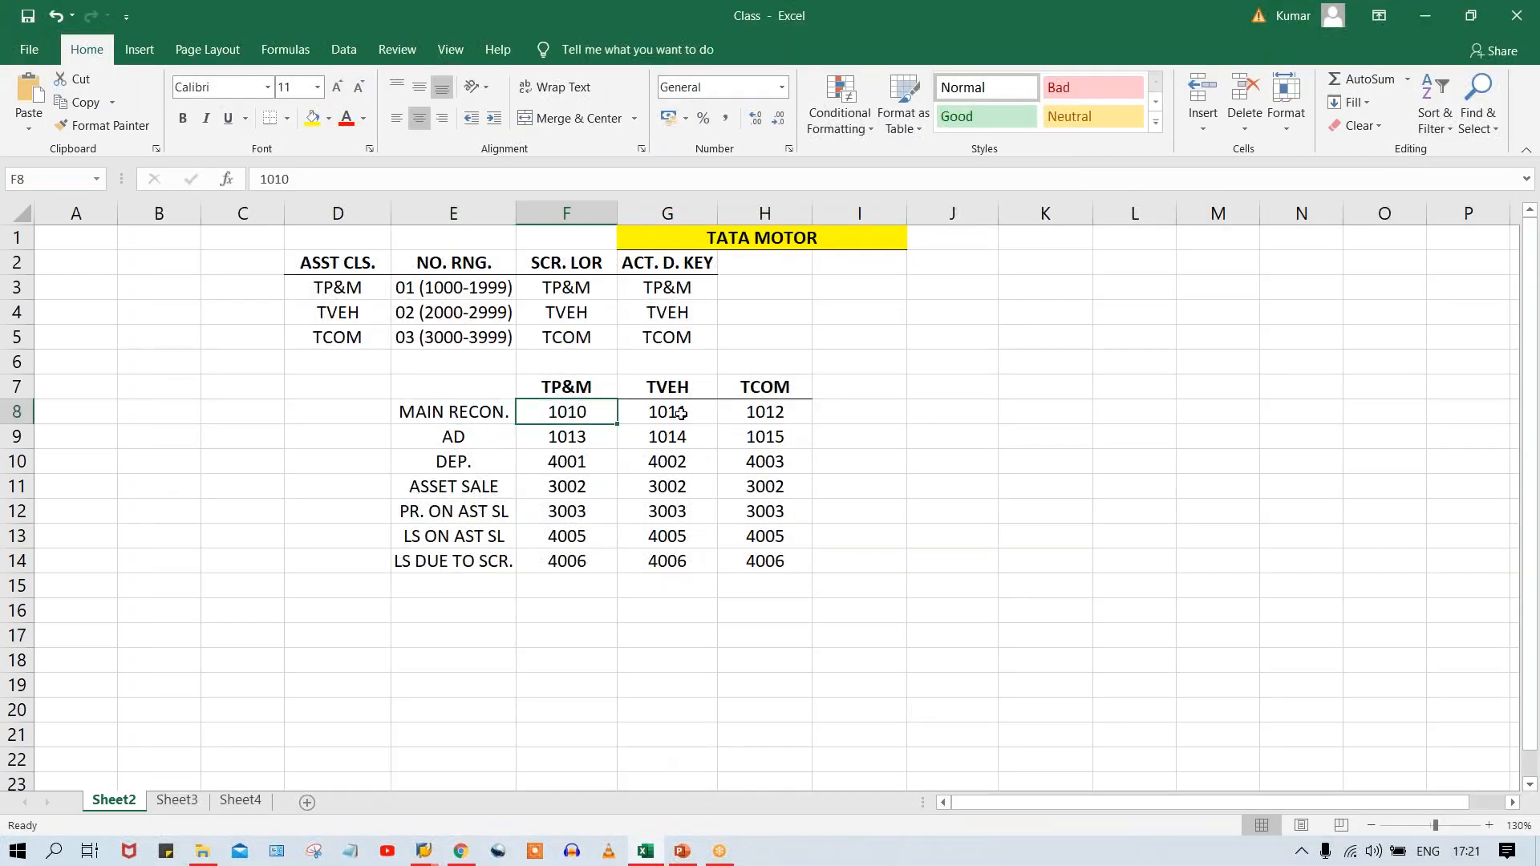
left_click(683, 414)
left_click(771, 413)
left_click(596, 407)
left_click(672, 412)
left_click(766, 413)
left_click(583, 412)
left_click(697, 412)
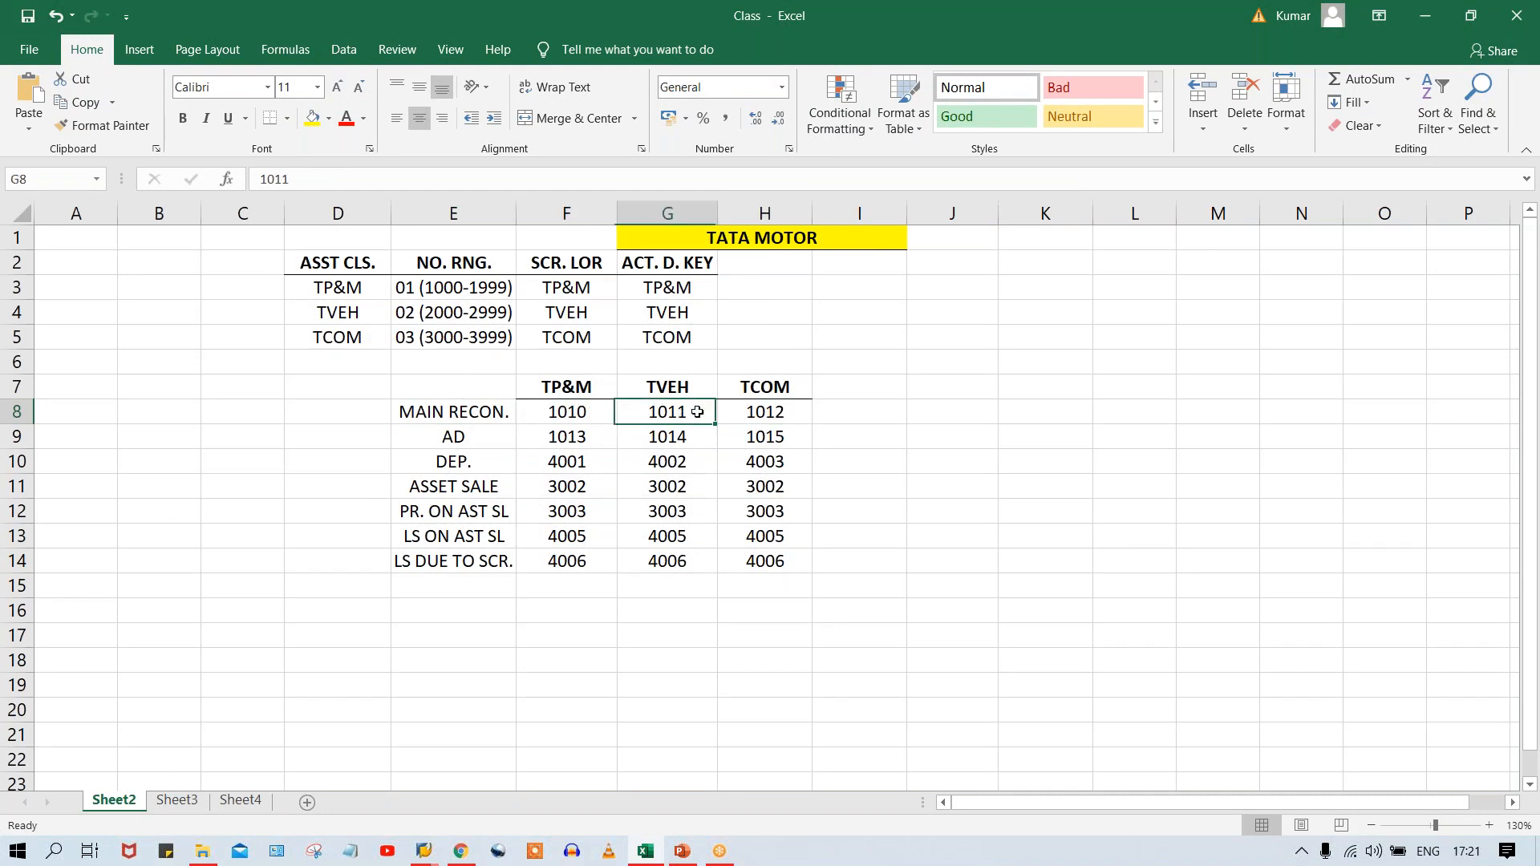
left_click(783, 411)
left_click(570, 412)
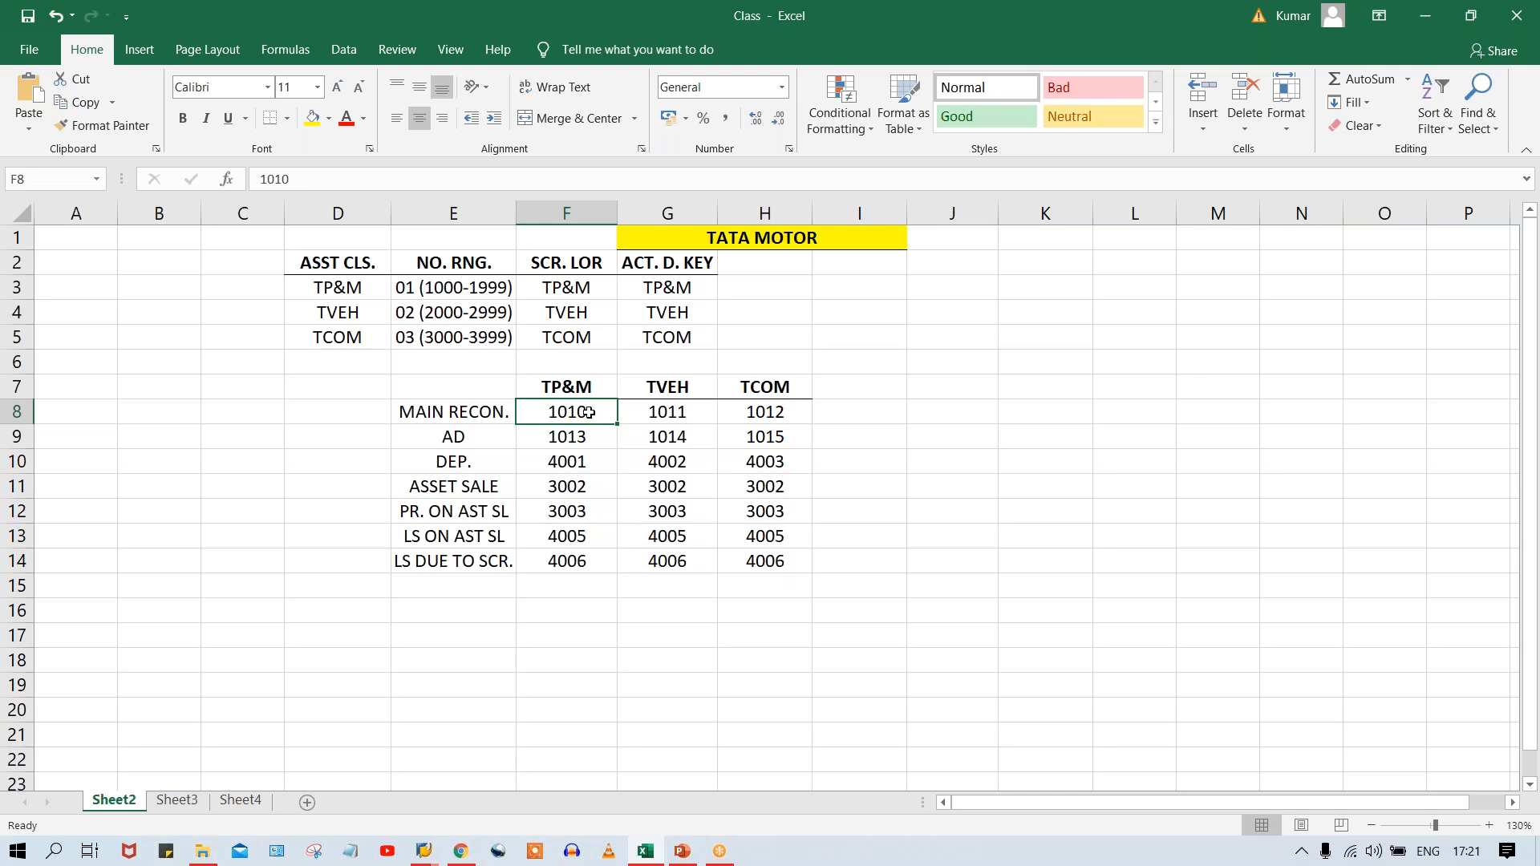
key("alt+Tab")
type("1010")
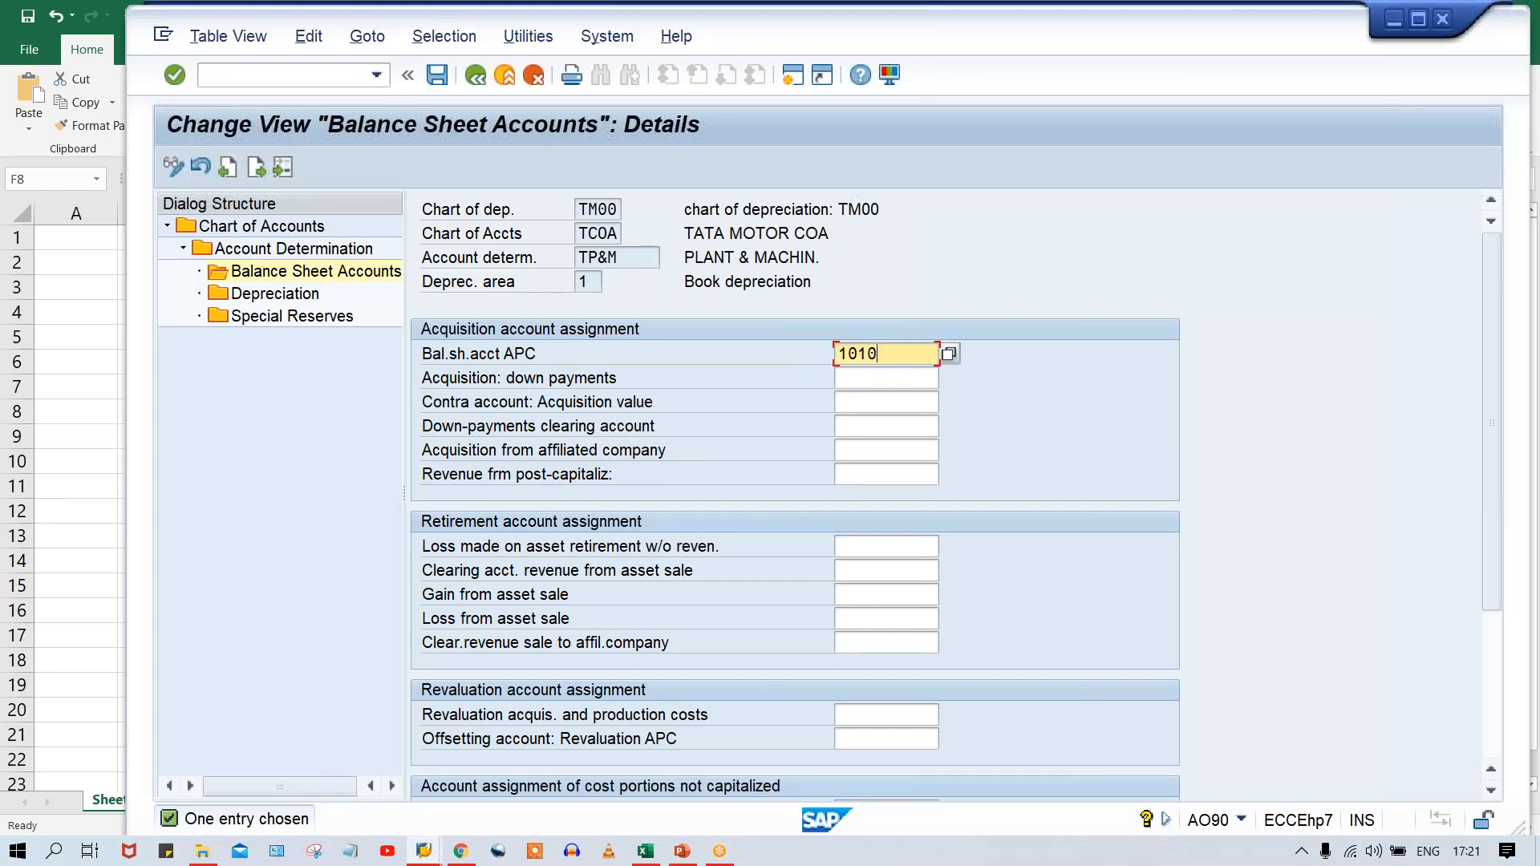
Look up the TP&M scrapping-loss account in Excel and enter 4006 for Loss made on asset retirement w/o reven. in SAP.
left_click(857, 545)
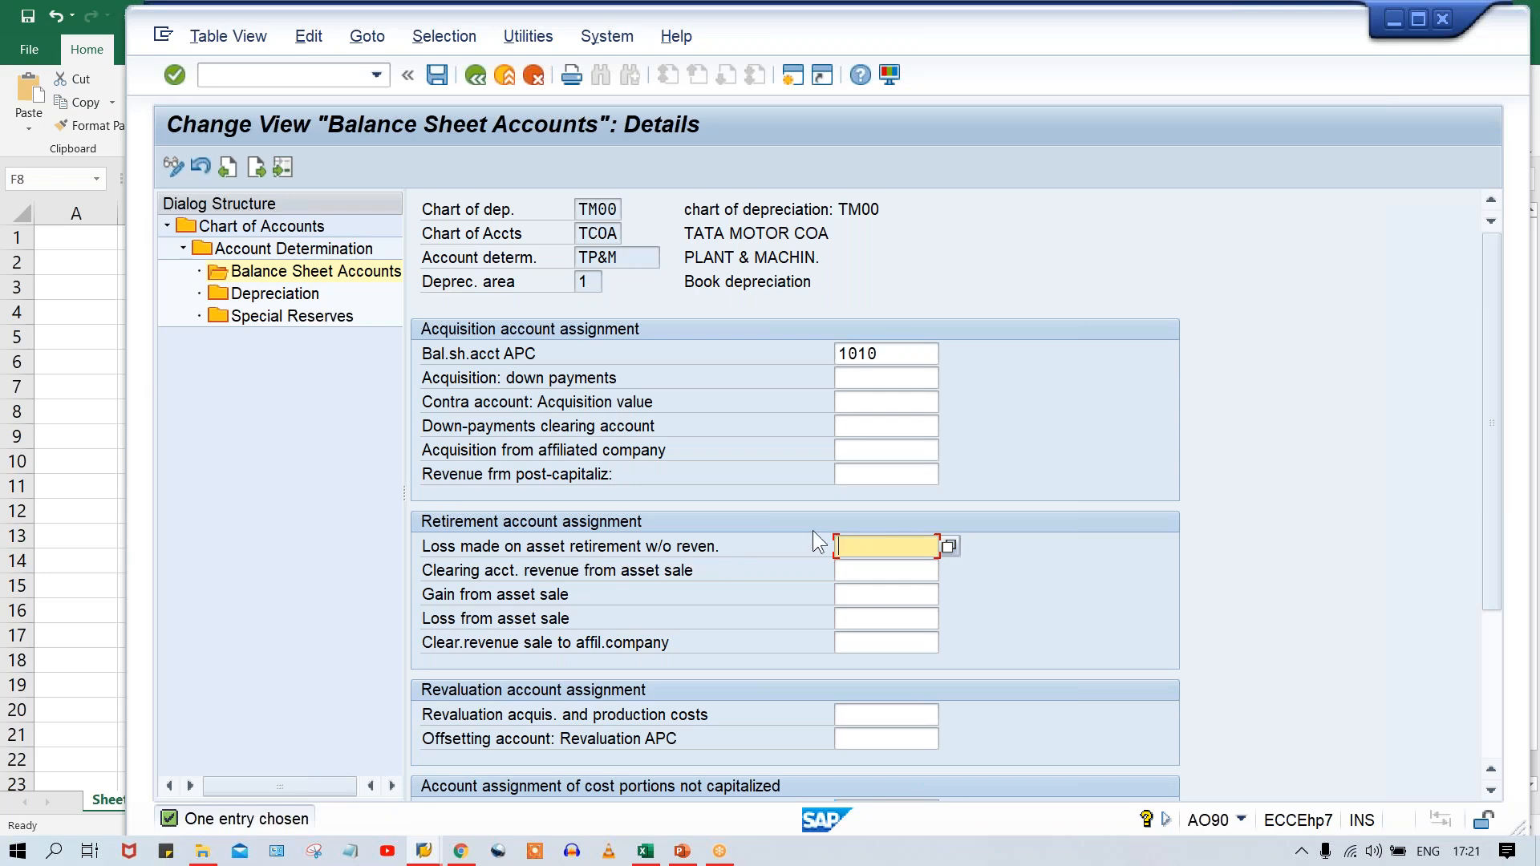
left_click(639, 855)
left_click(594, 641)
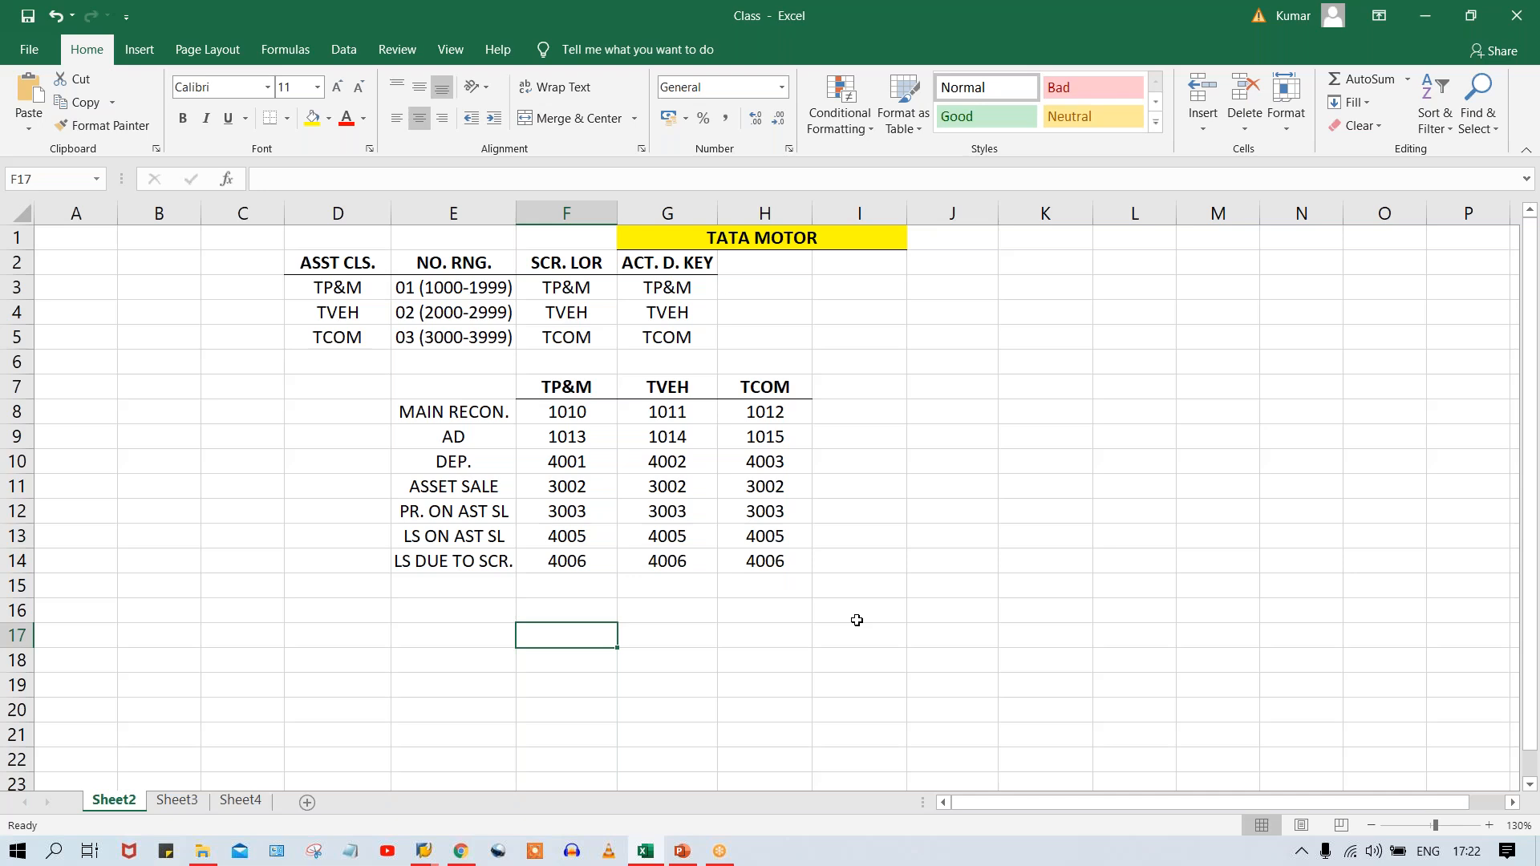
left_click(563, 566)
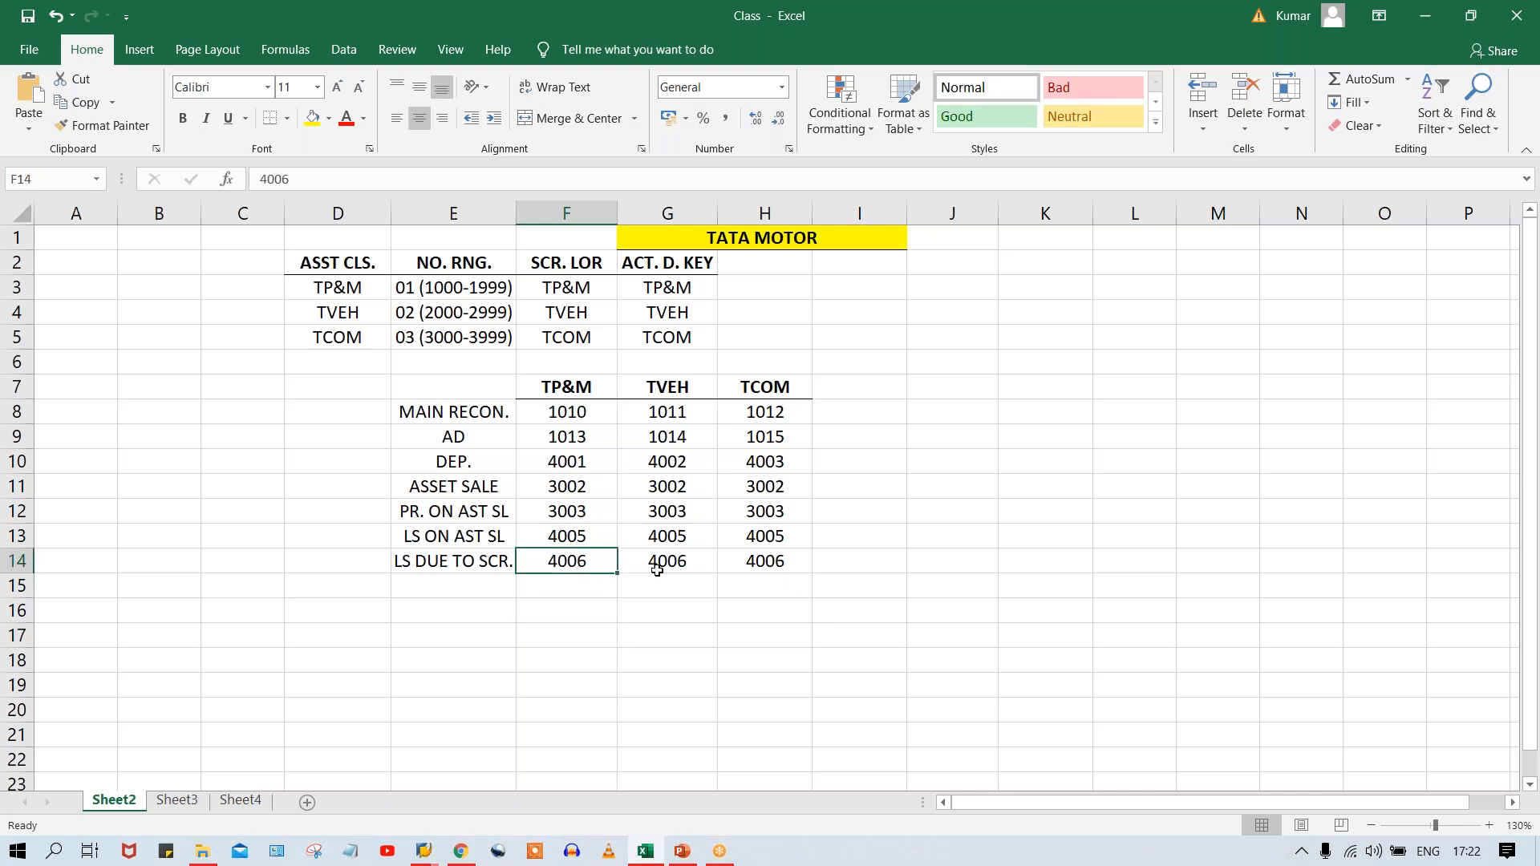
key("alt+Tab")
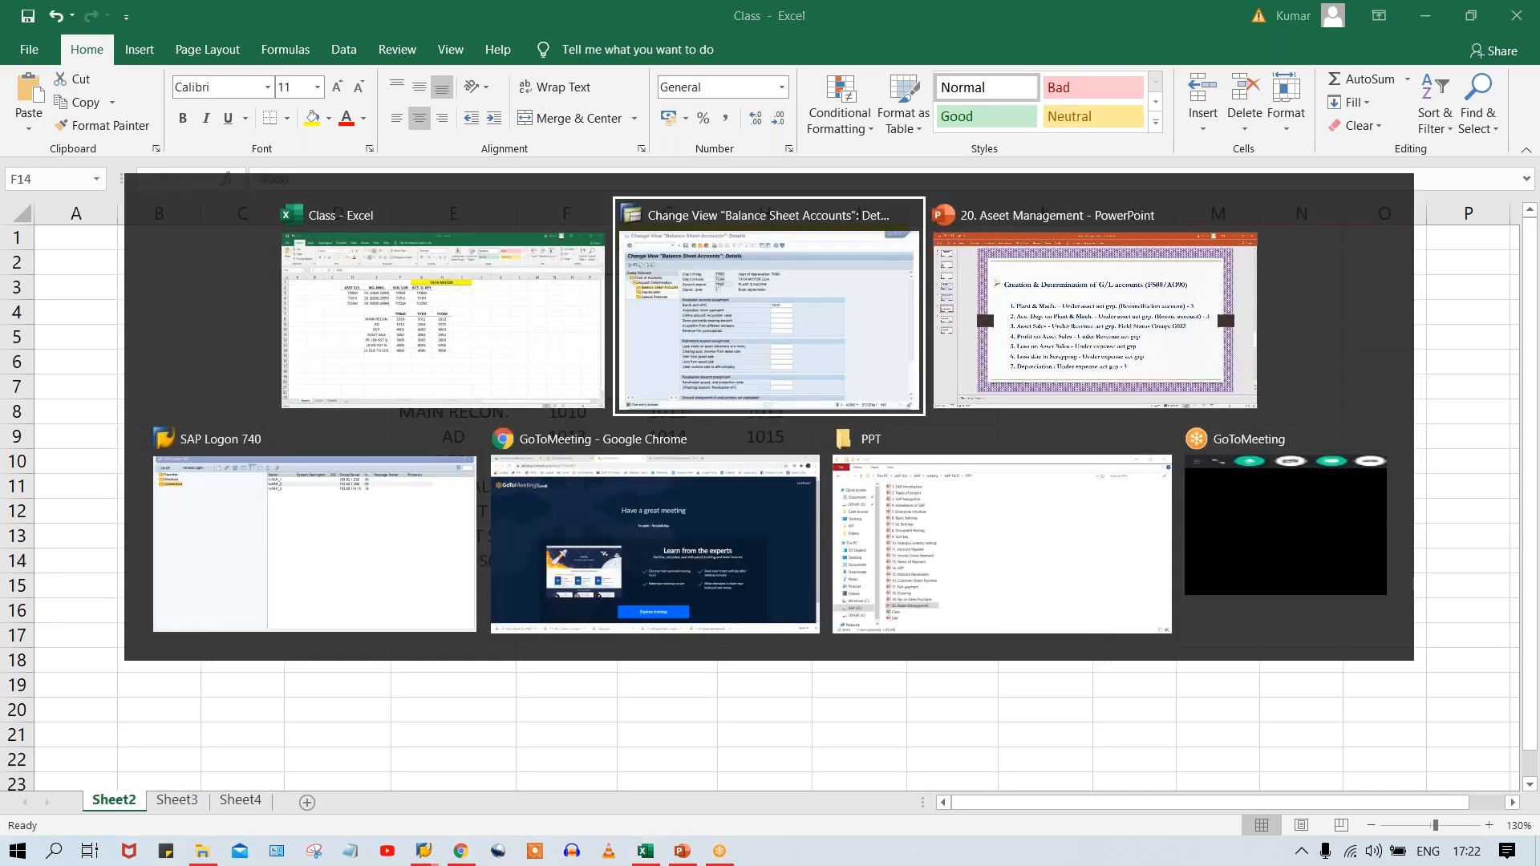
type("4006")
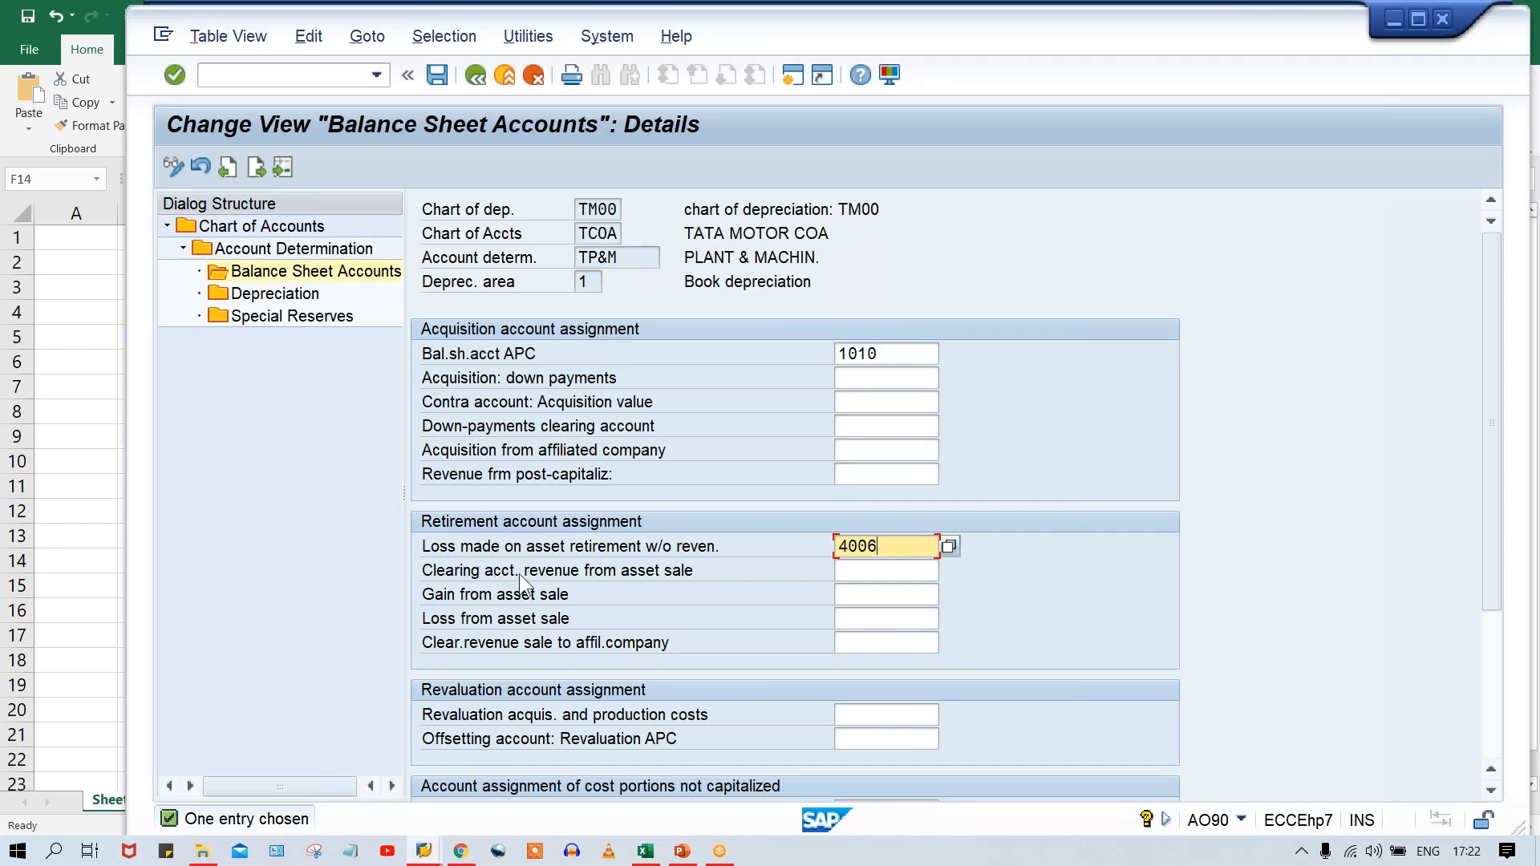
Look up the TP&M ASSET SALE account in Excel and enter 3002 as Clearing acct. revenue from asset sale in SAP.
left_click(862, 573)
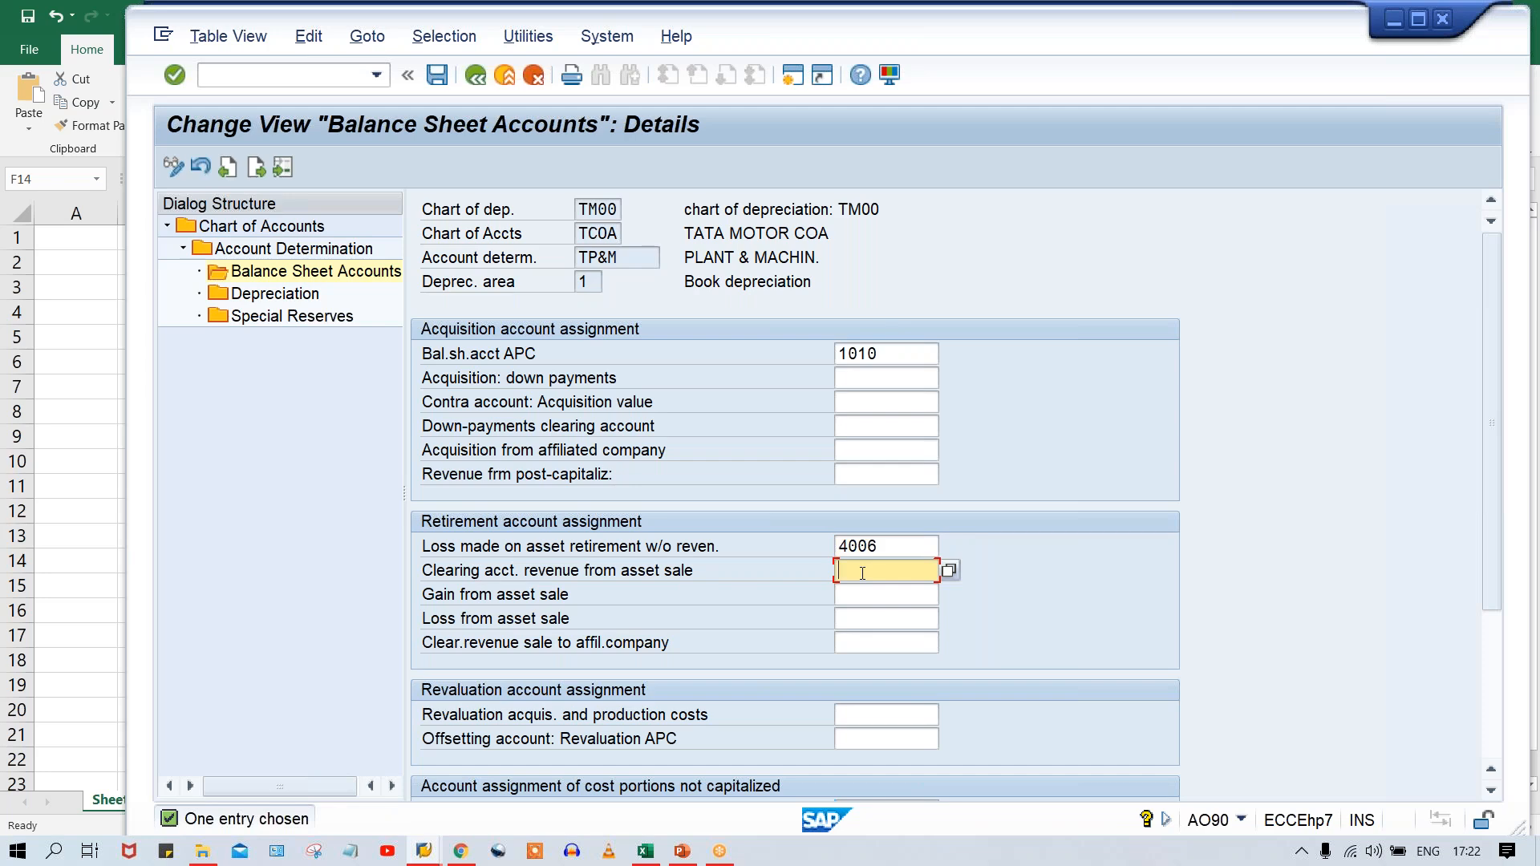
key("alt+Tab")
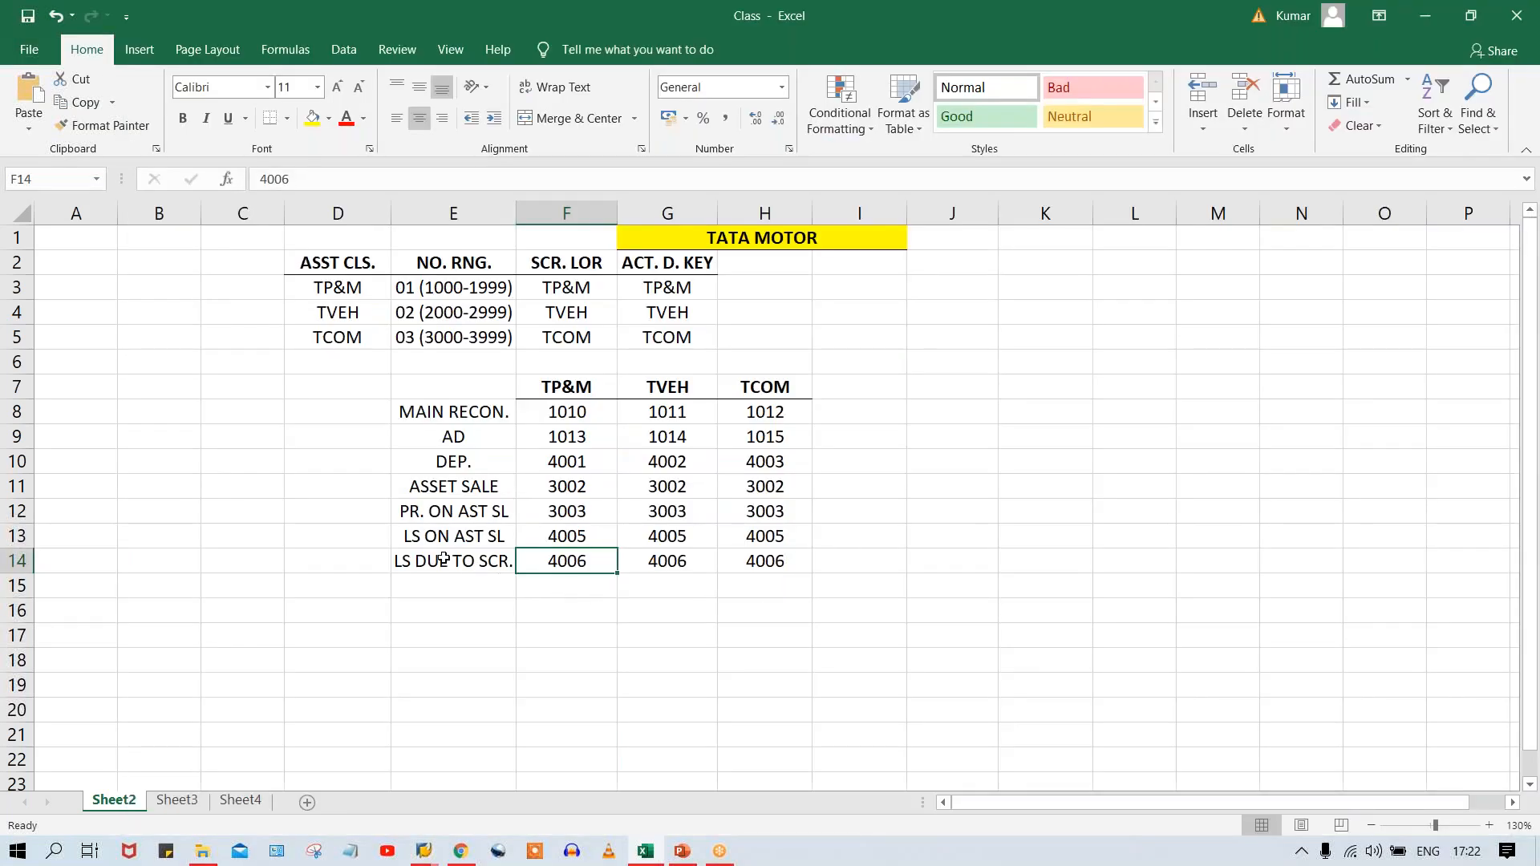
left_click(569, 482)
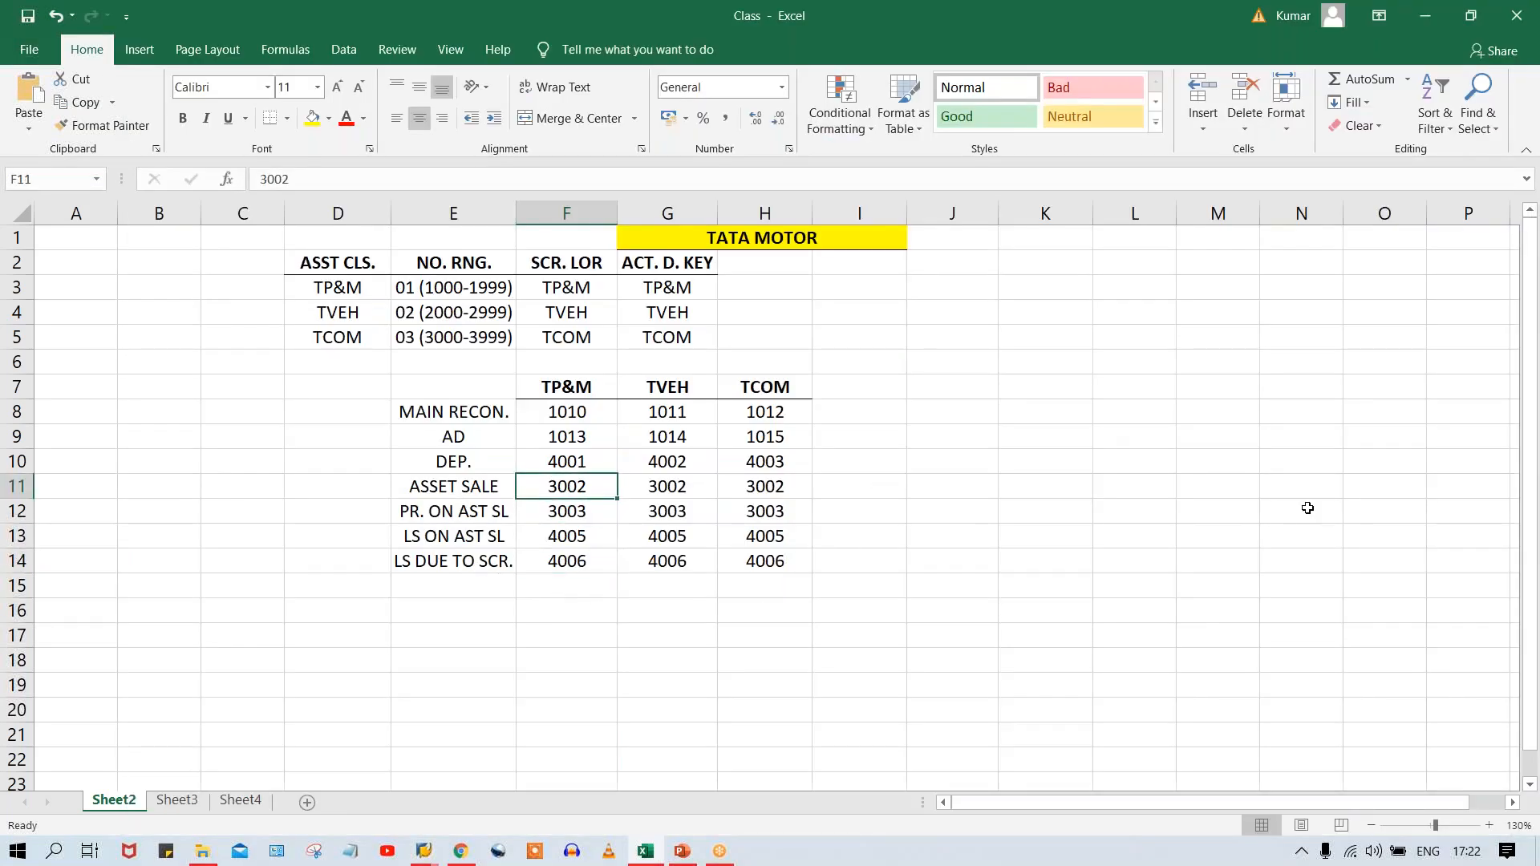
key("alt+Tab")
type("3002")
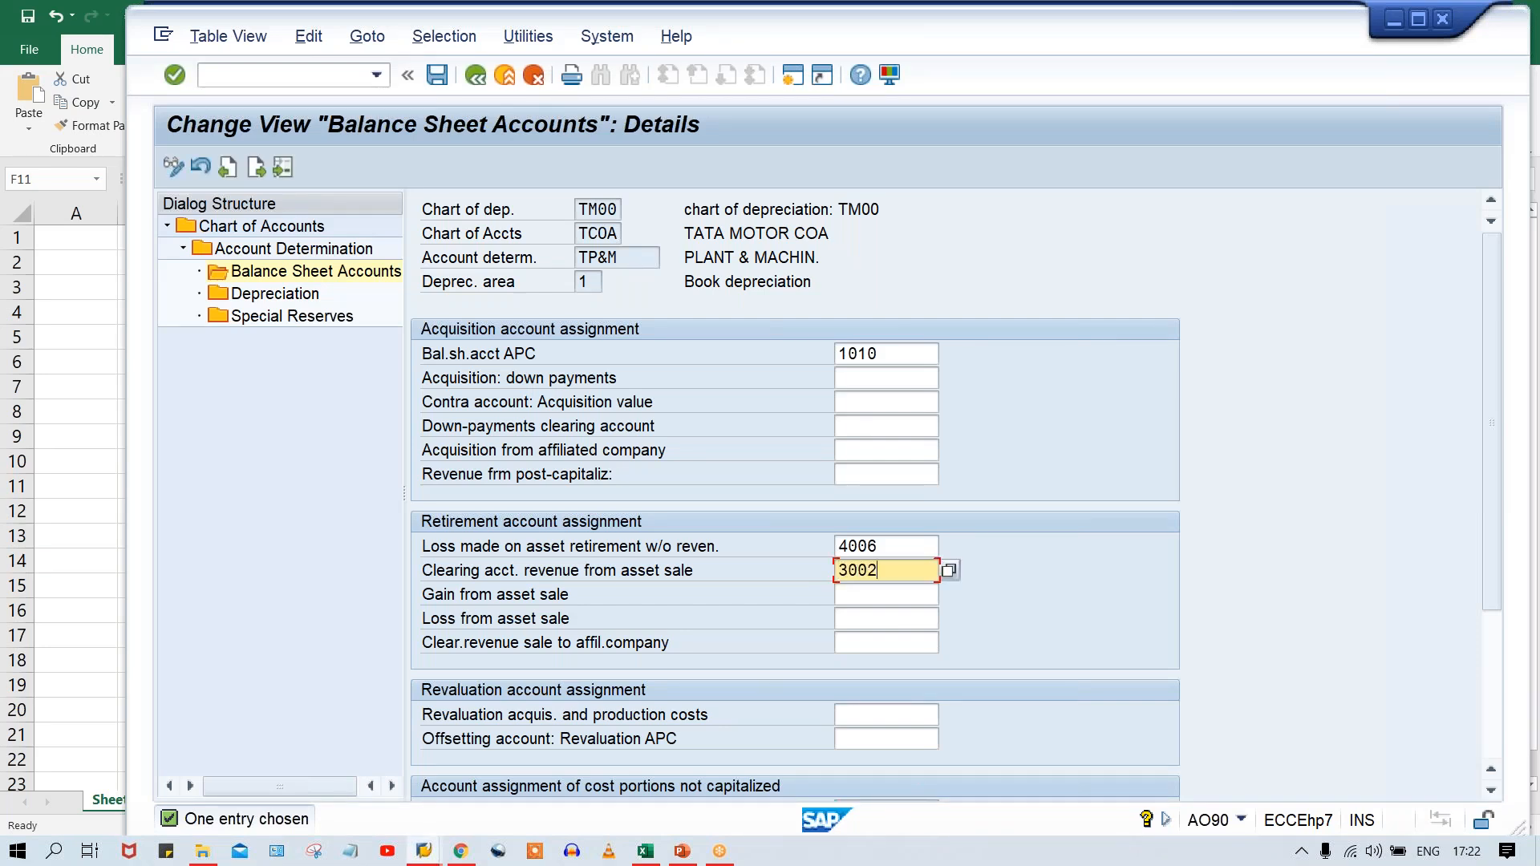
Copy the TP&M profit-on-asset-sale account 3003 from Excel into Gain from asset sale in SAP.
key("Tab")
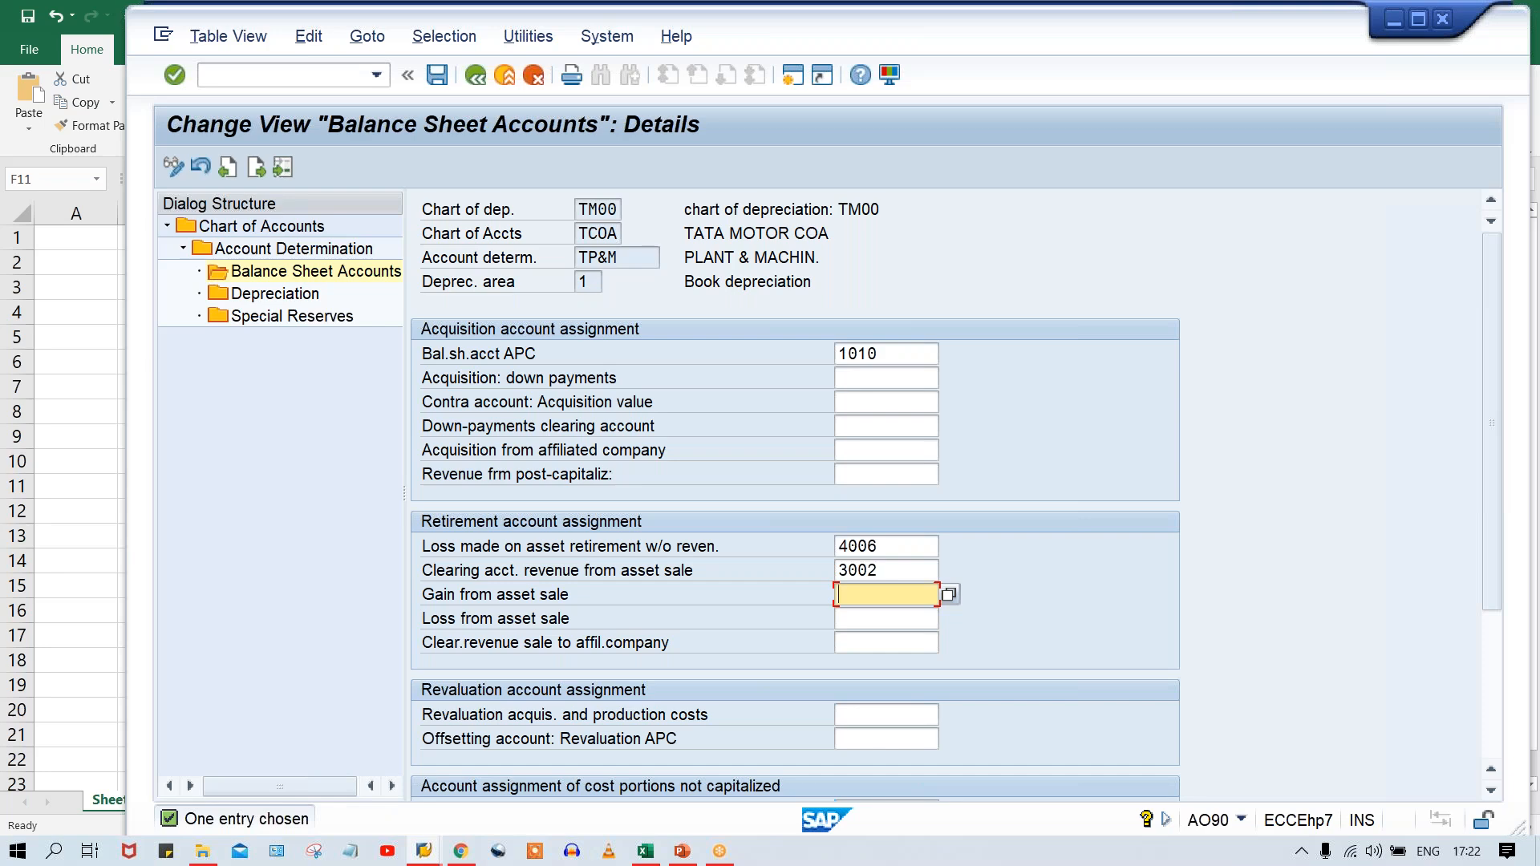
key("alt+Tab")
left_click(559, 509)
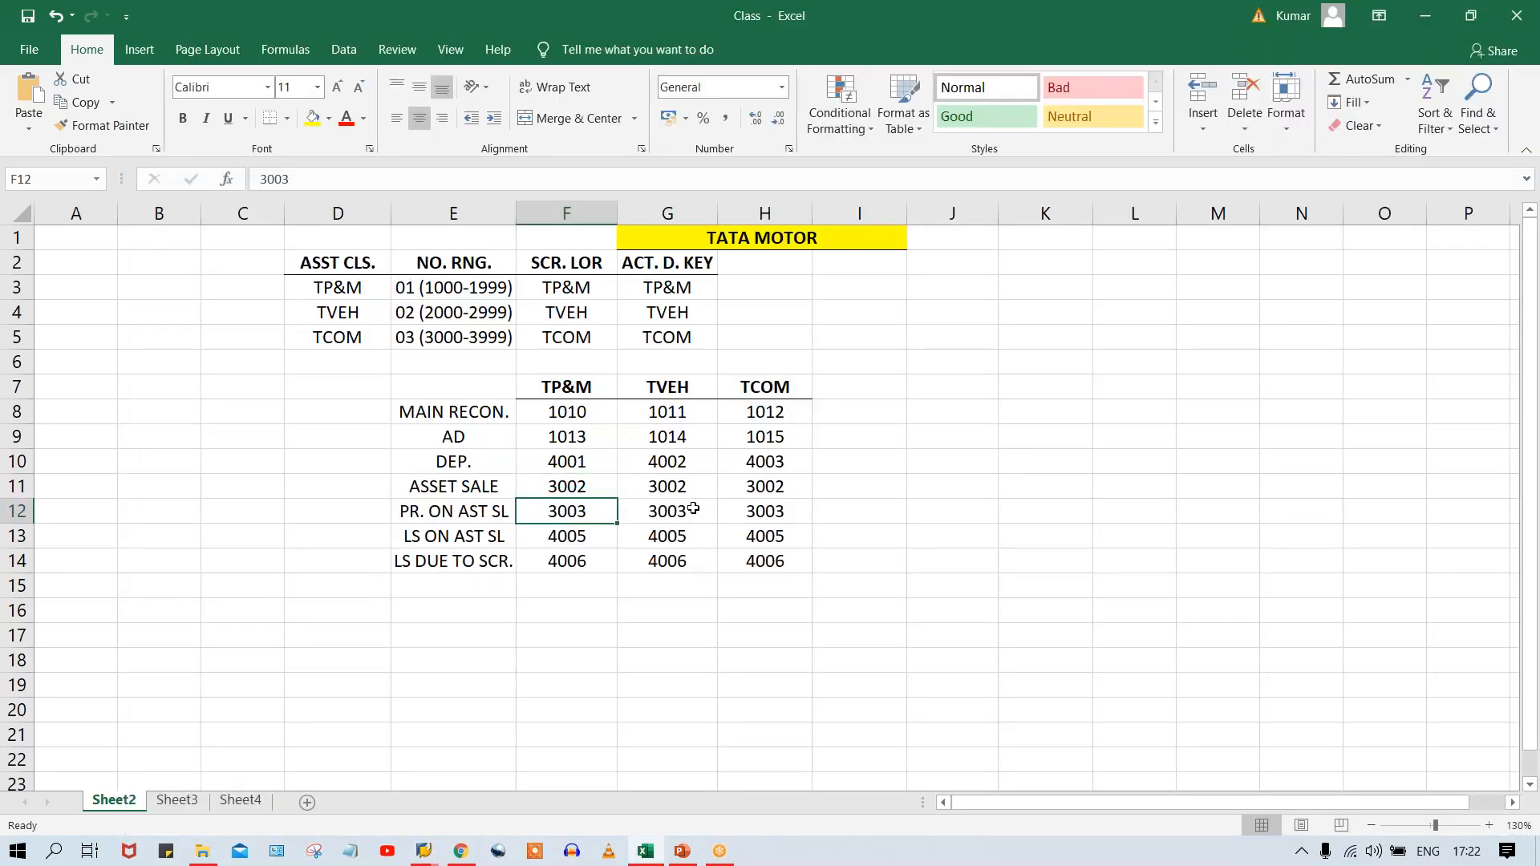
key("ctrl+c")
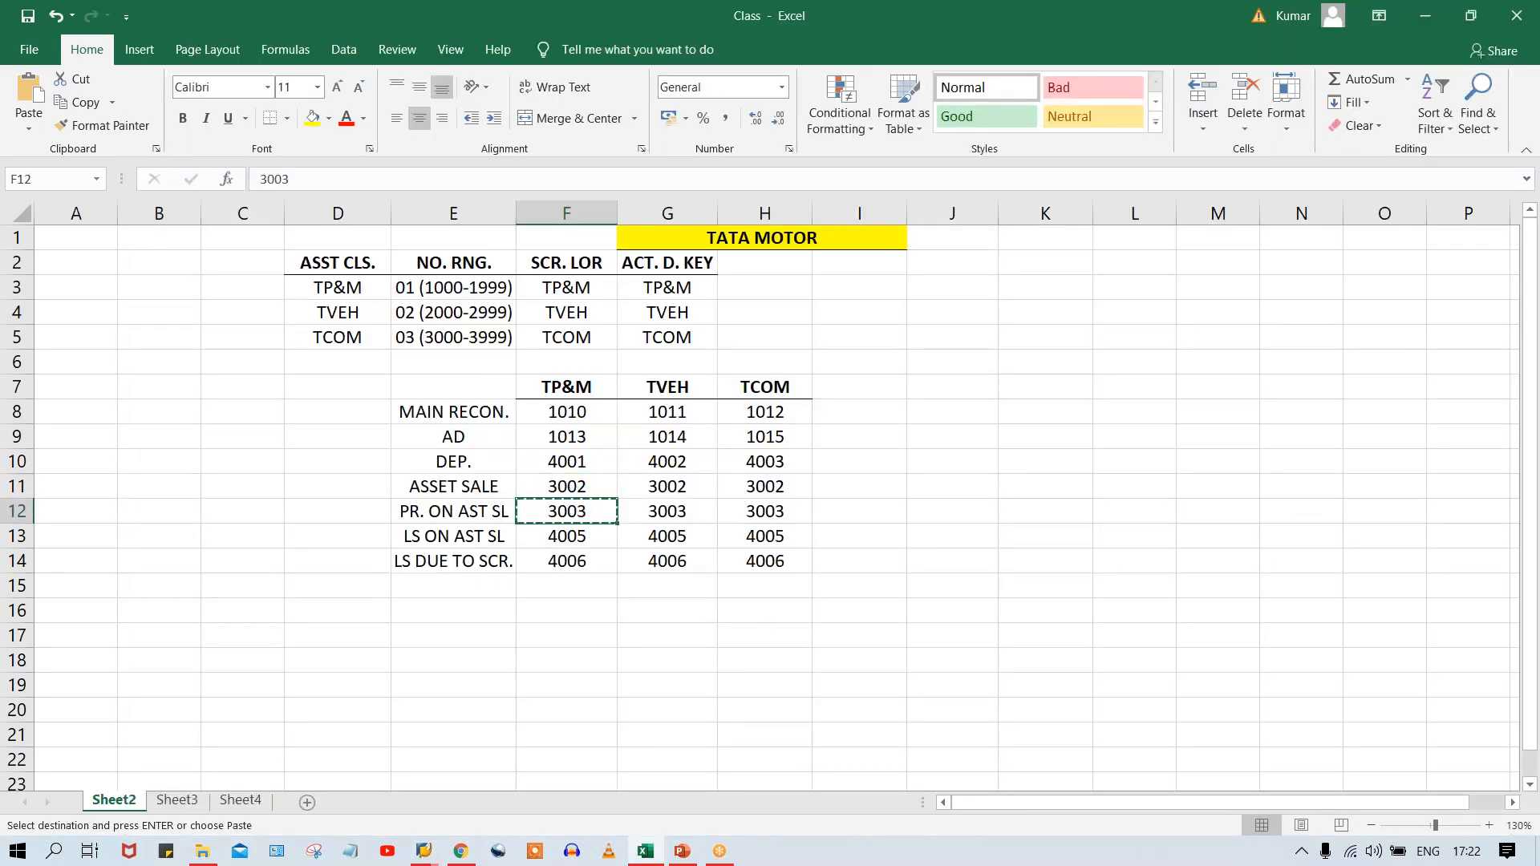
key("alt+Tab")
left_click(898, 601)
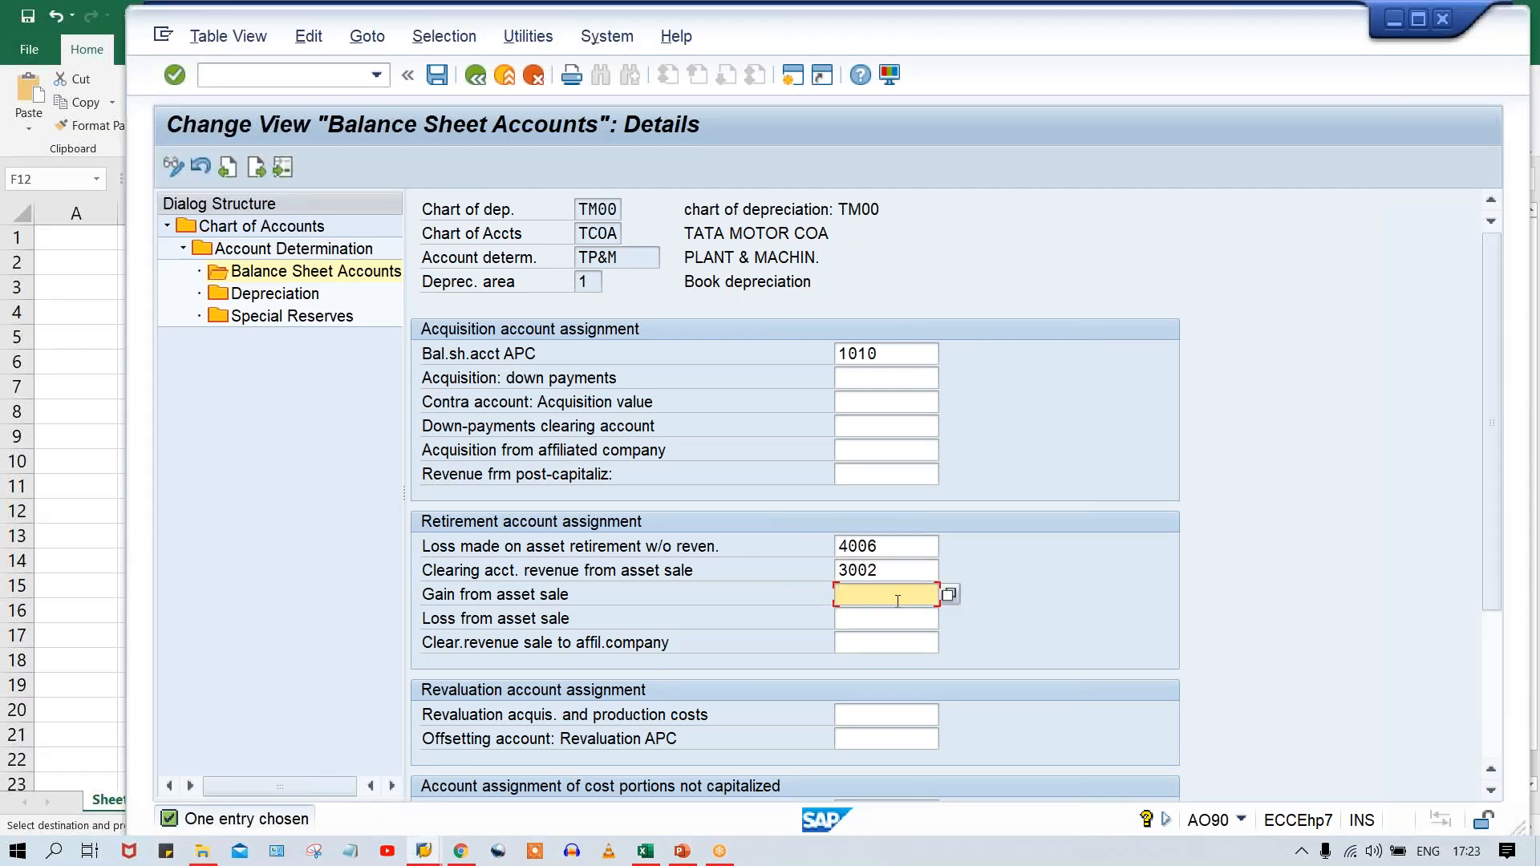
key("ctrl+v")
Copy the TP&M loss-on-asset-sale account 4005 from Excel into Loss from asset sale in SAP and validate the entries.
key("Tab")
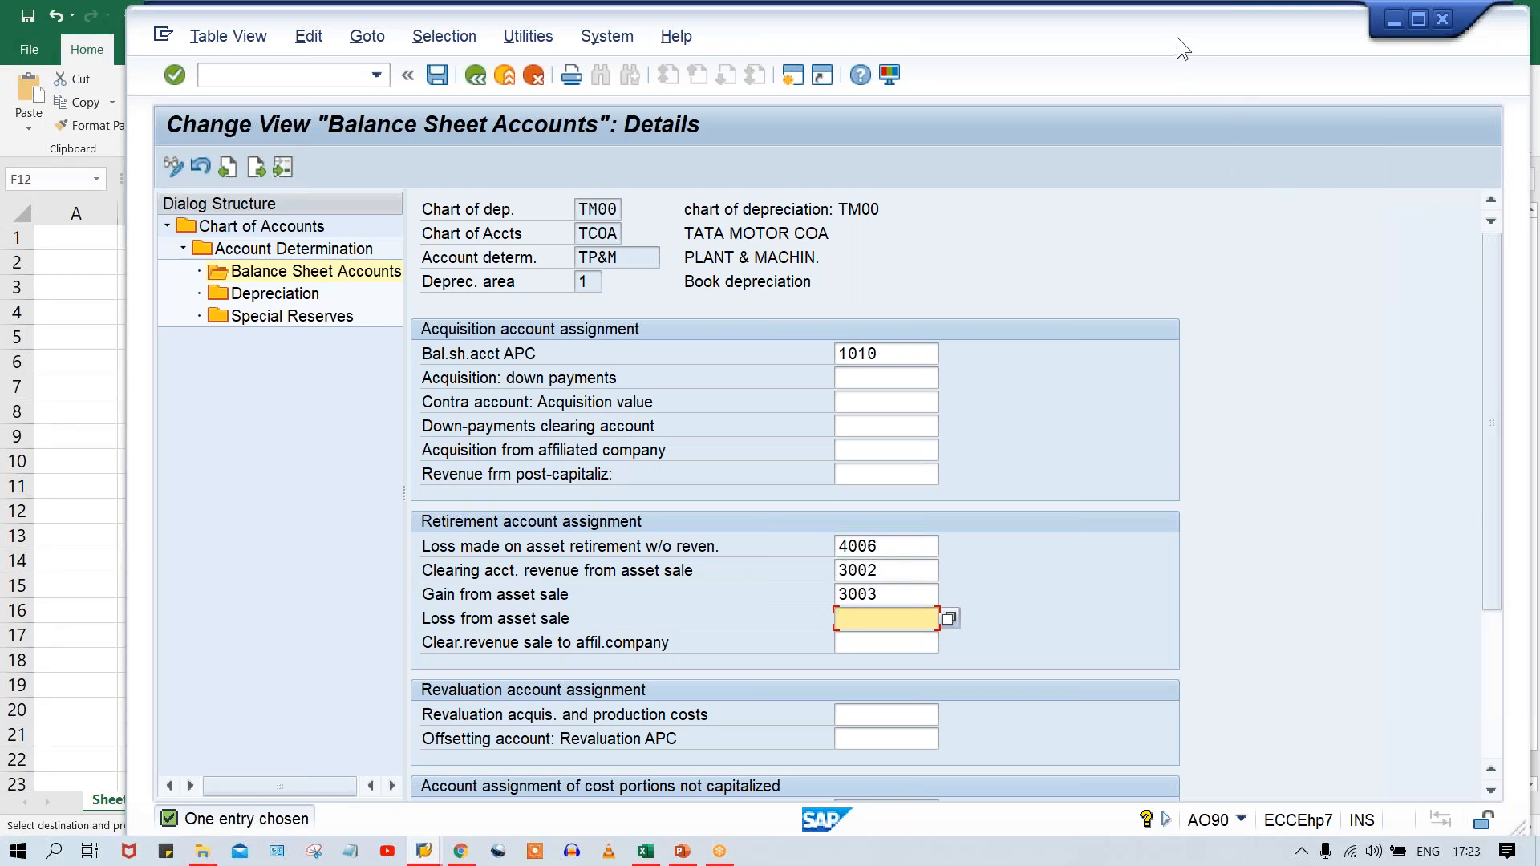
key("alt+Tab")
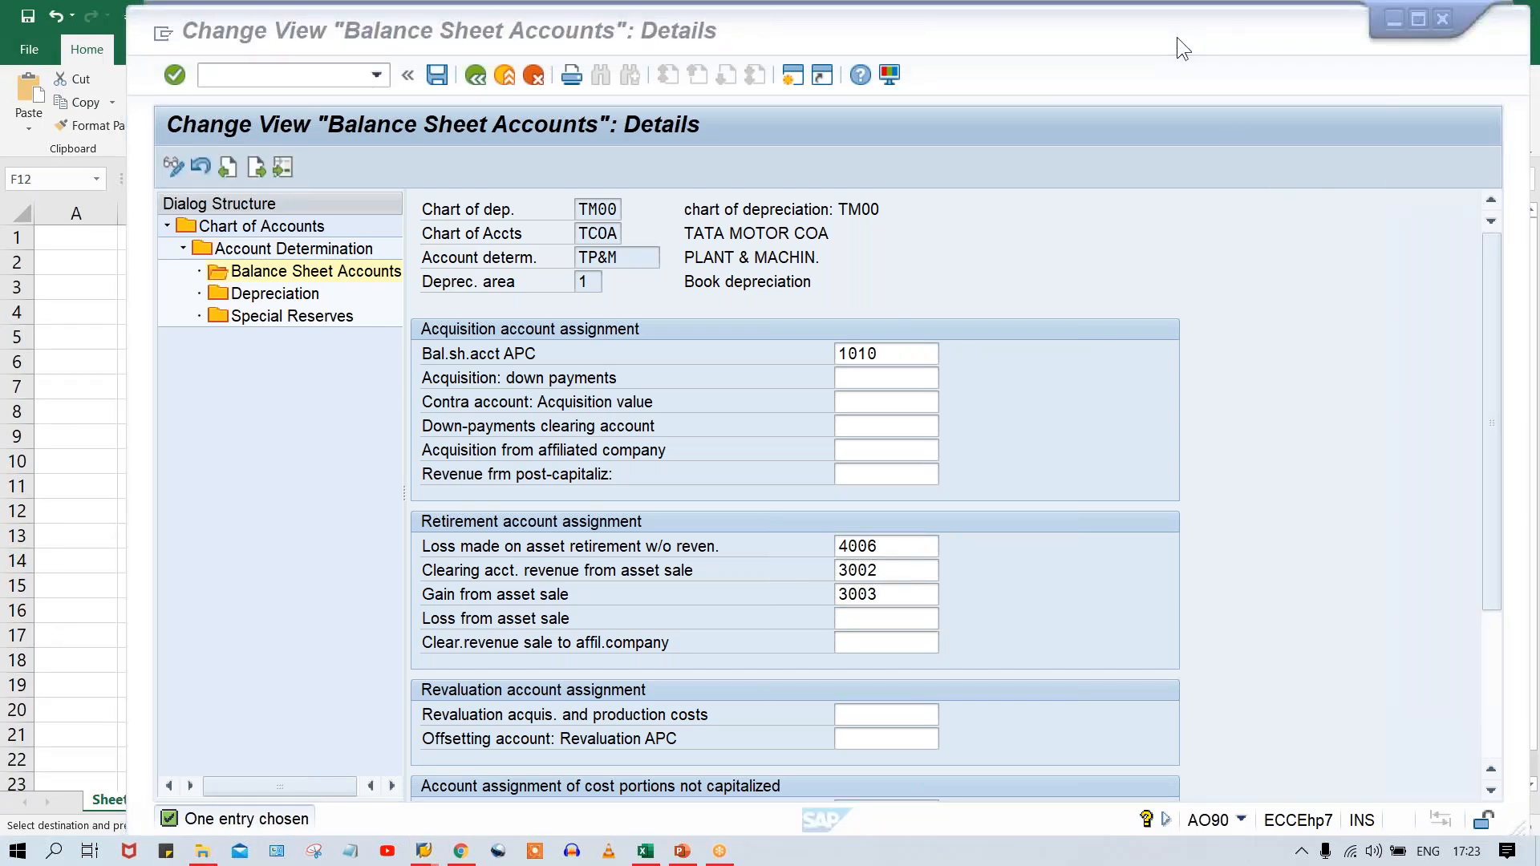
key("alt+Tab")
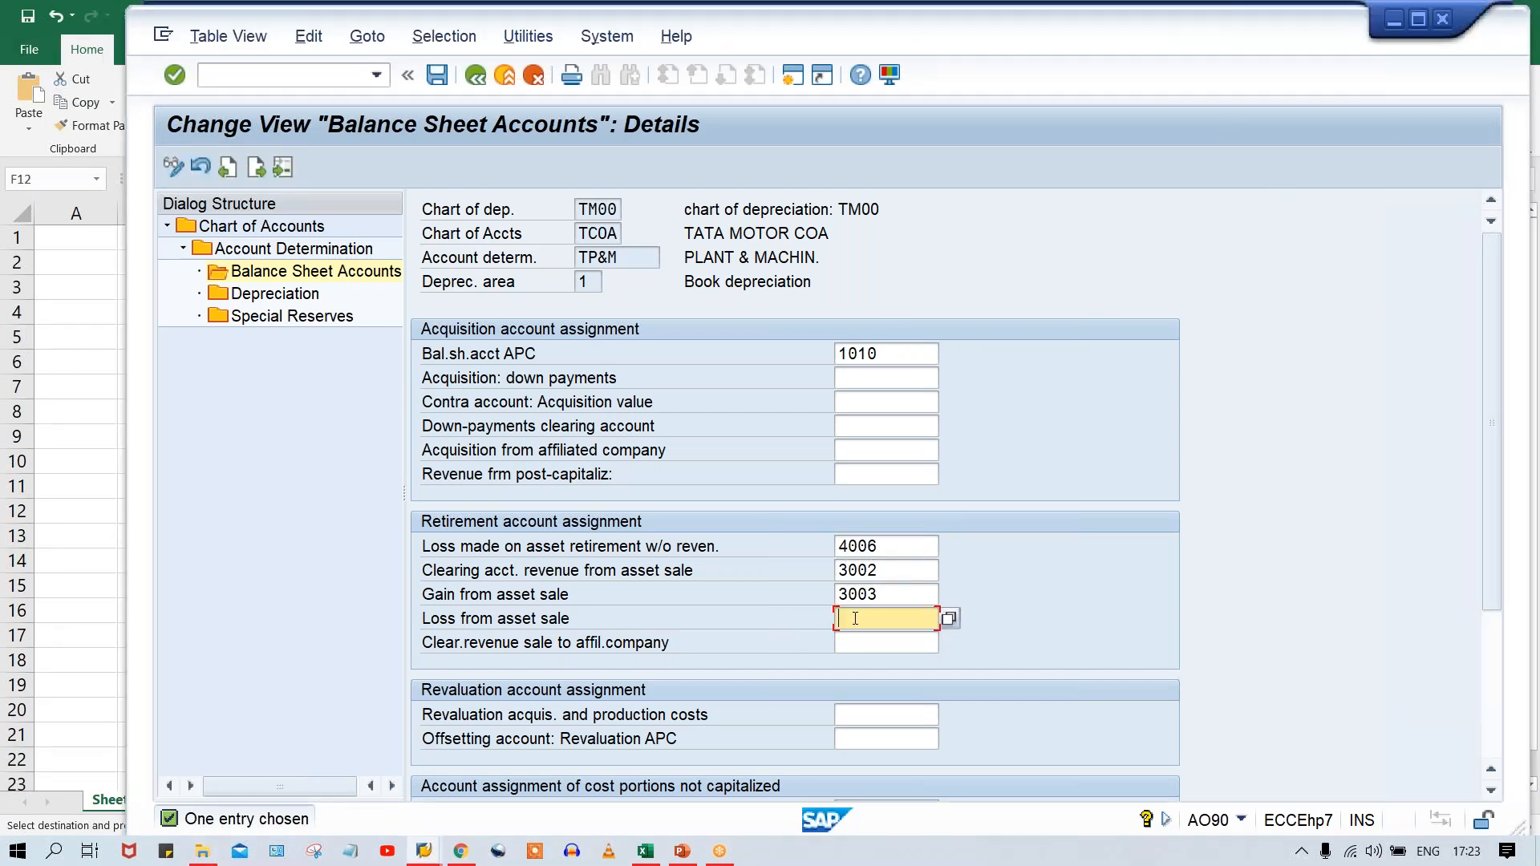
key("alt+Tab")
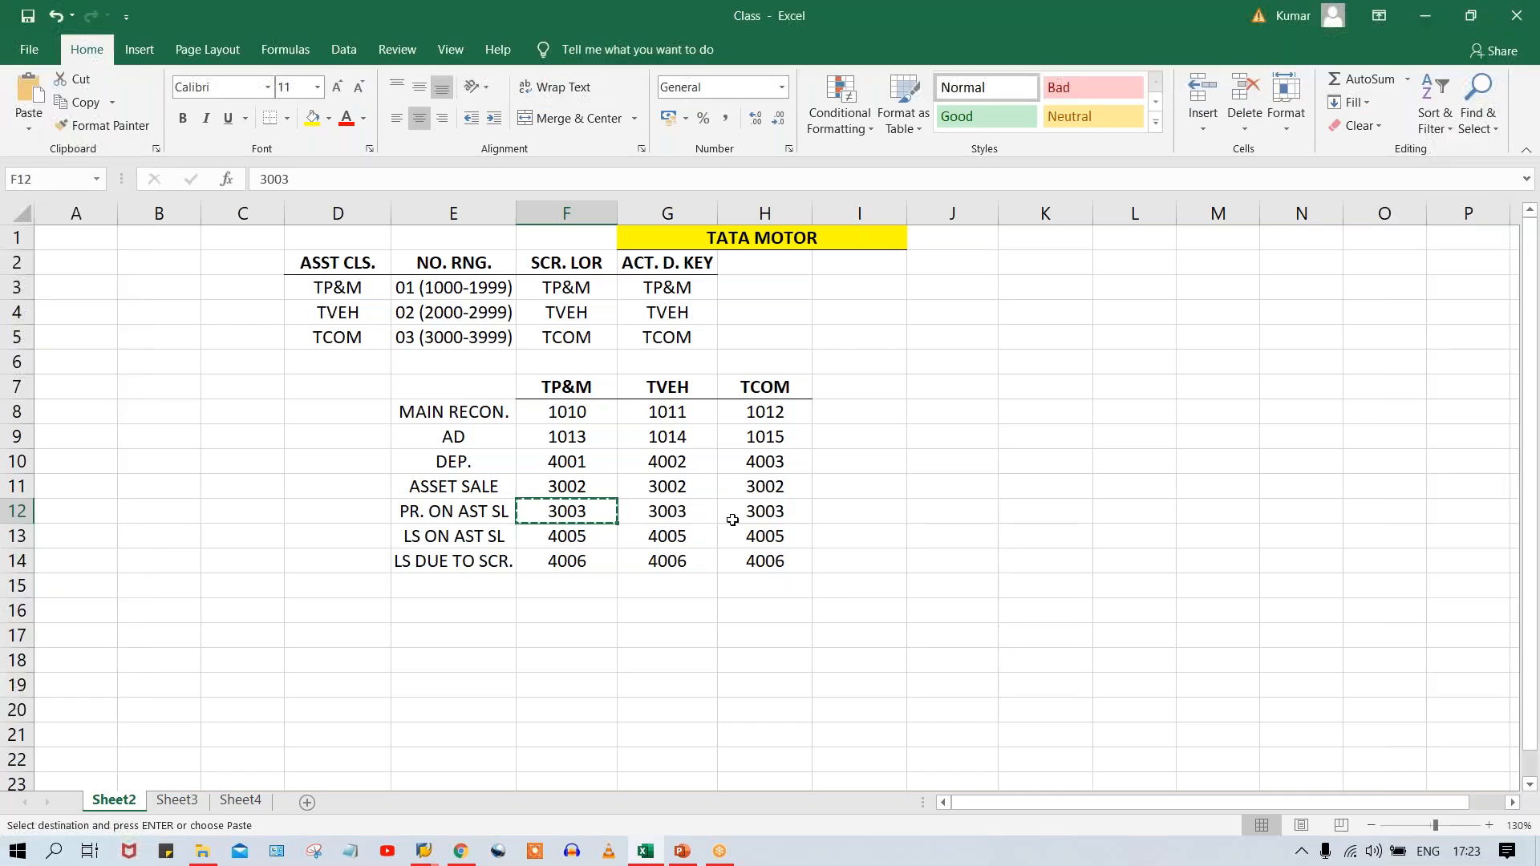
left_click(588, 545)
key("ctrl+c")
key("alt+Tab")
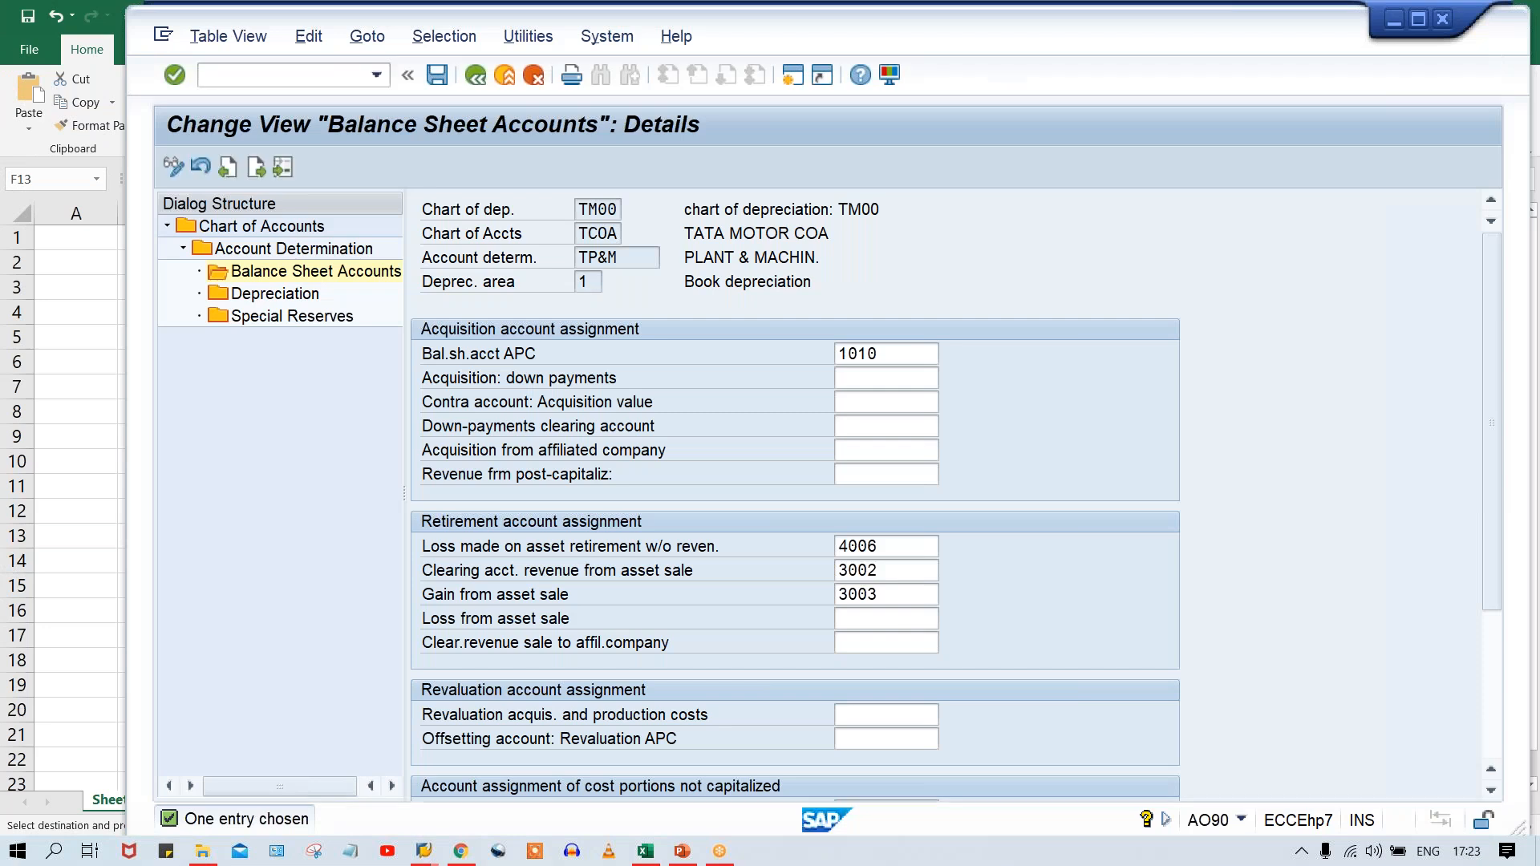
key("ctrl+v")
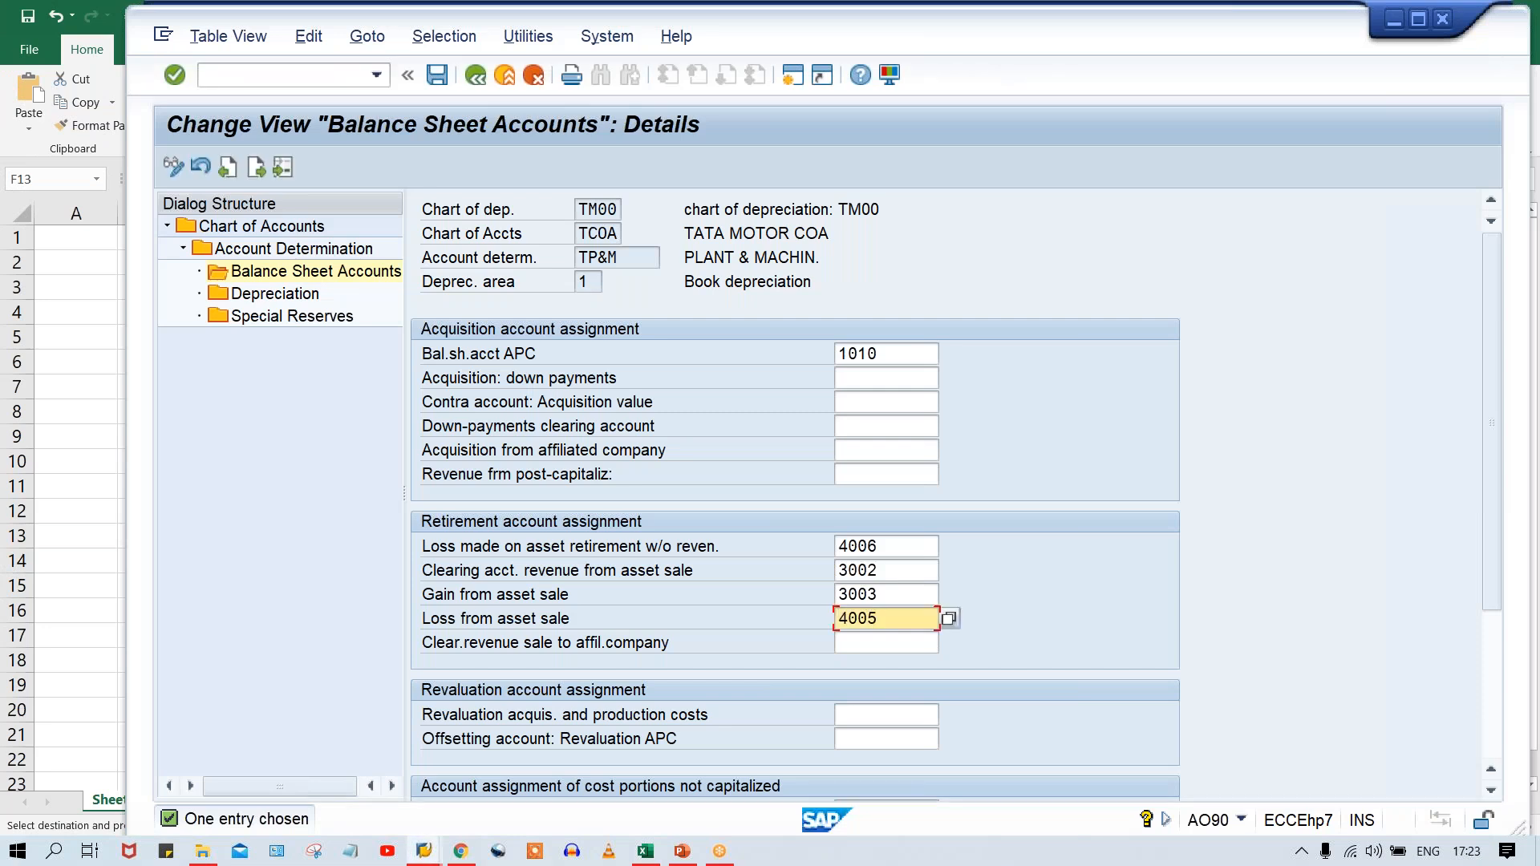
key("Return")
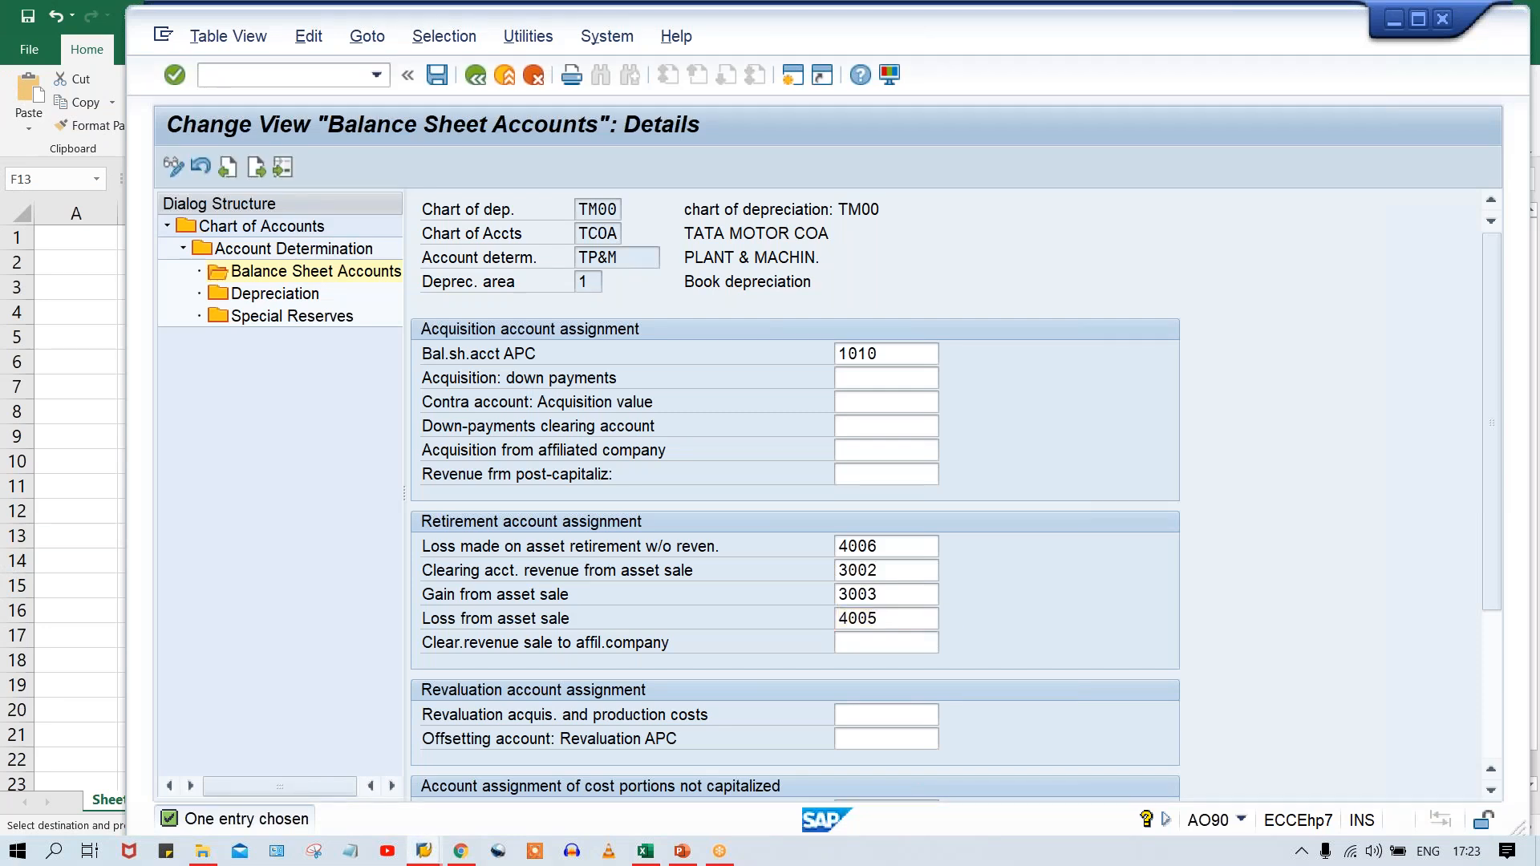
left_click(1015, 548)
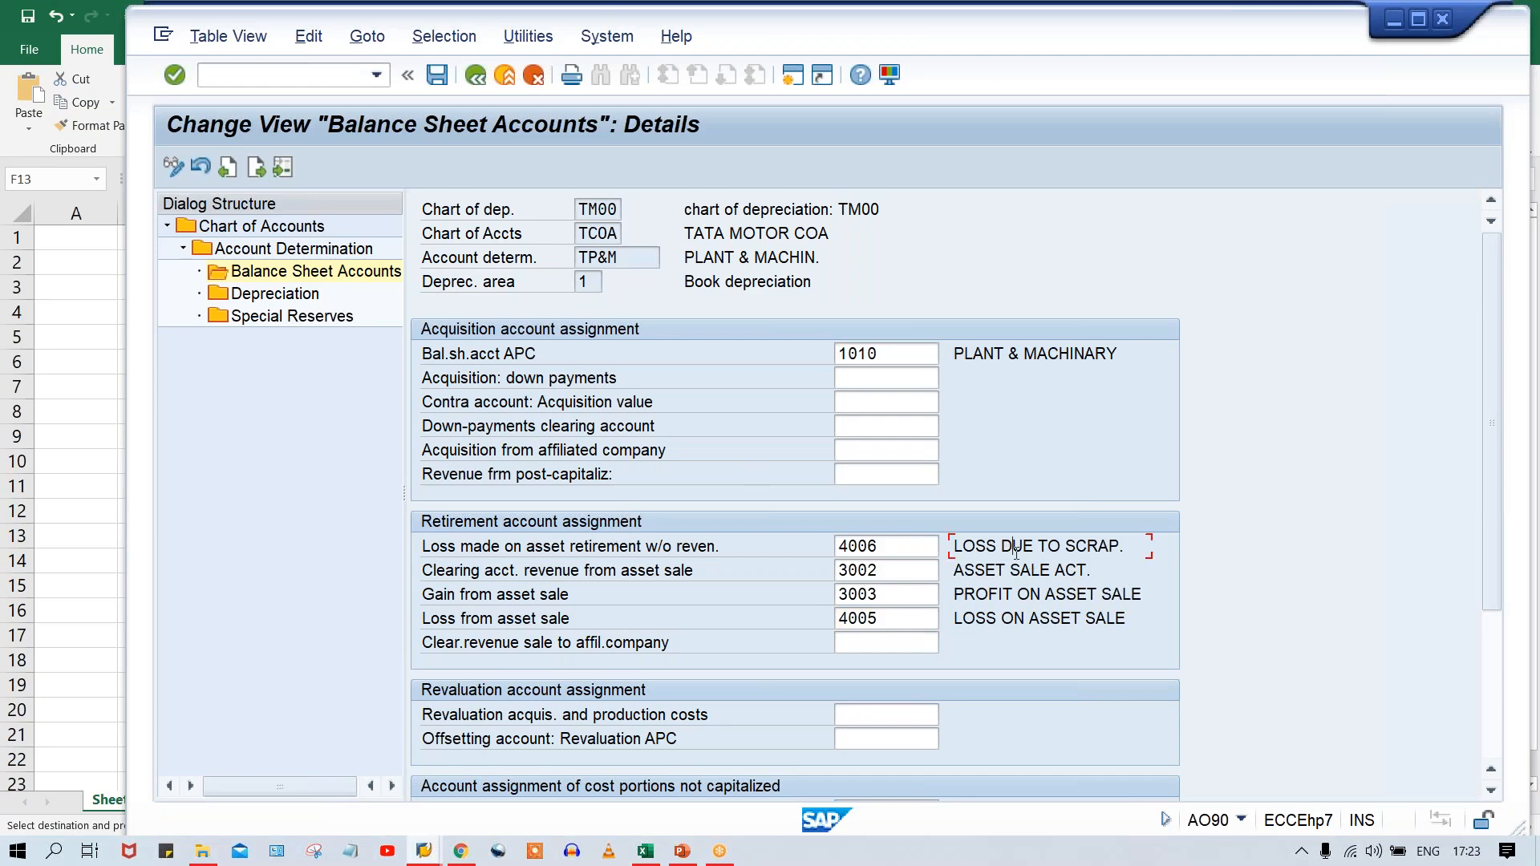
left_click(1004, 618)
Open TP&M's Depreciation accounts, look up the AD account in Excel, and enter 1013 as Acc.dep. accnt.for ordinary depreciation in SAP.
double_click(297, 295)
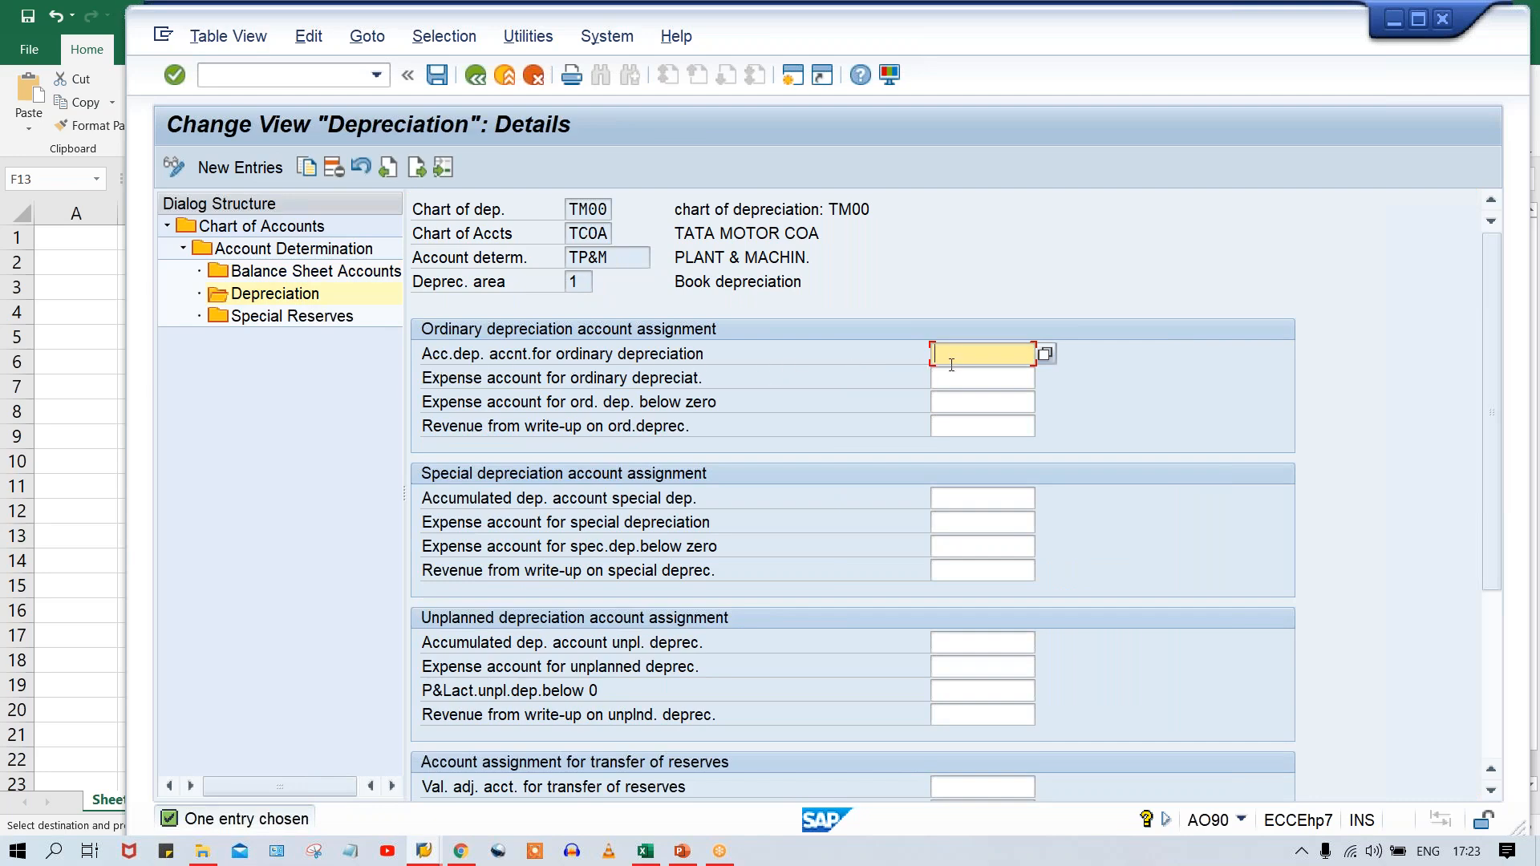
left_click(645, 850)
left_click(567, 435)
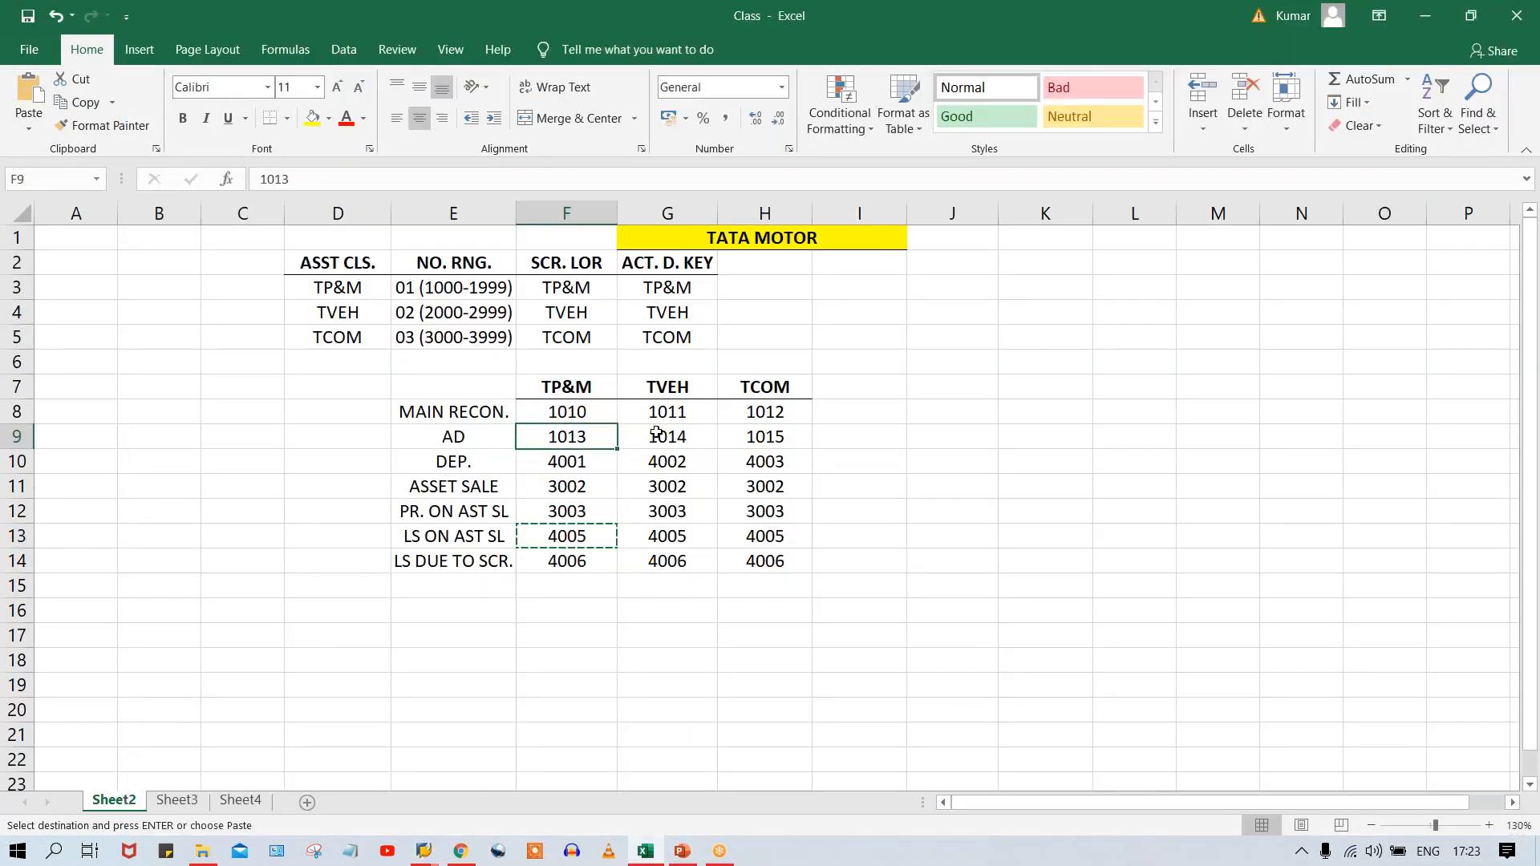
key("alt+Tab")
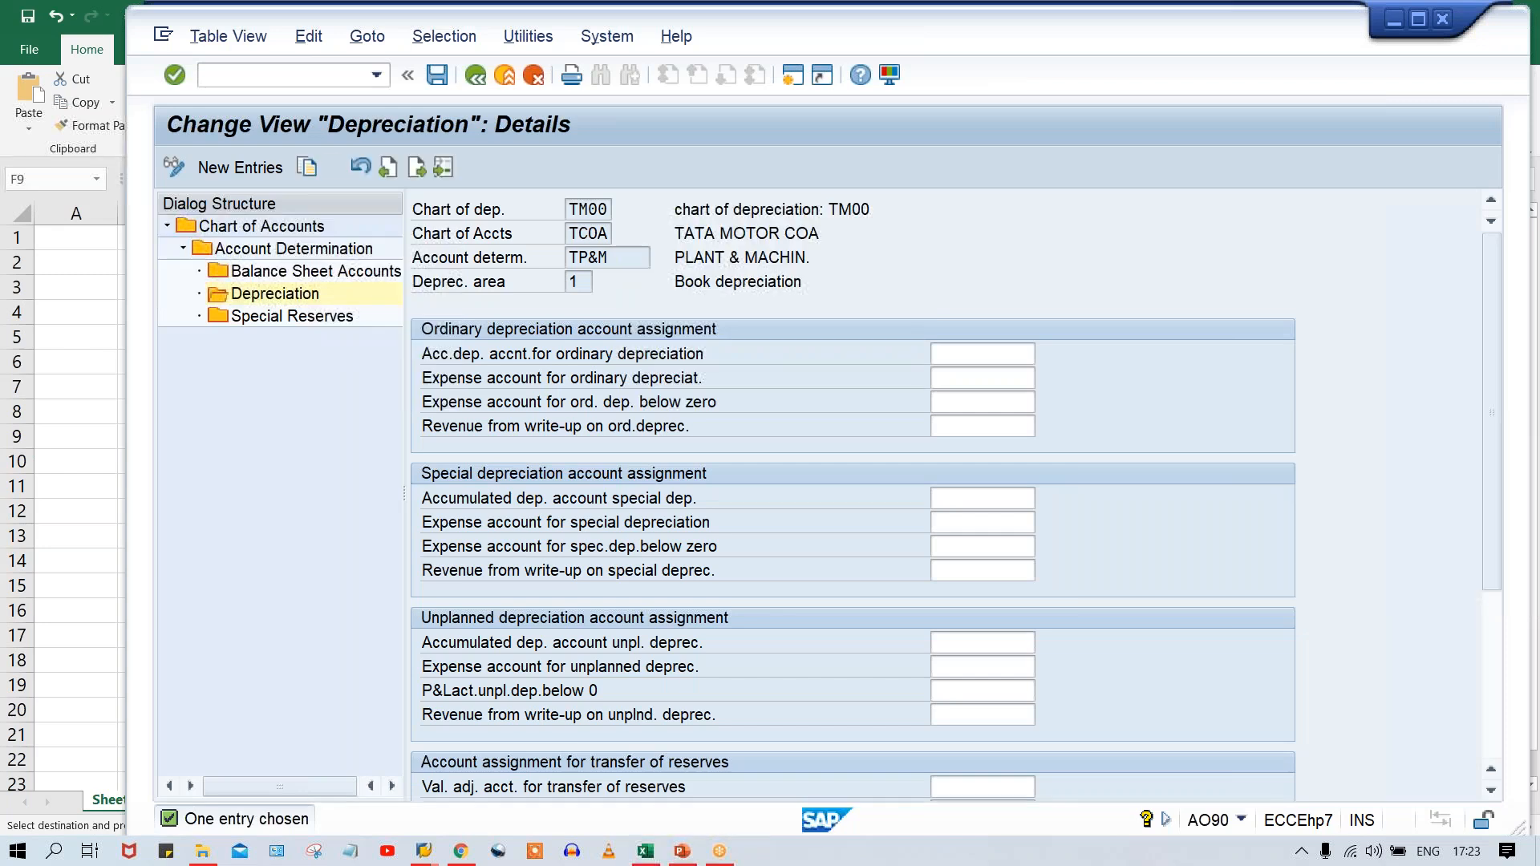
type("1013")
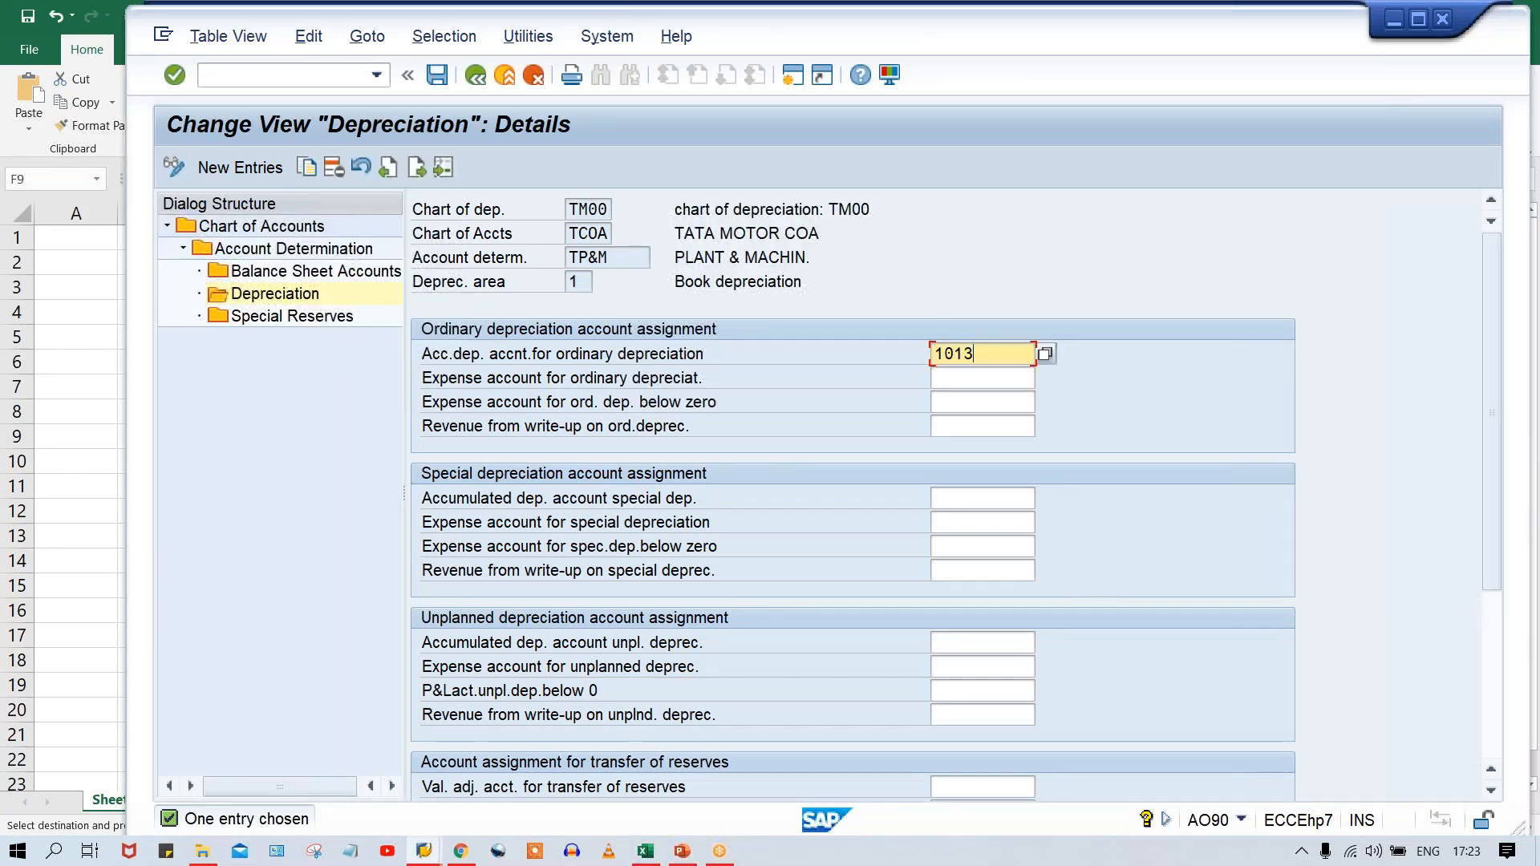
Look up the TP&M DEP. account in Excel, enter 4001 as Expense account for ordinary depreciat. in SAP, and save.
left_click(956, 378)
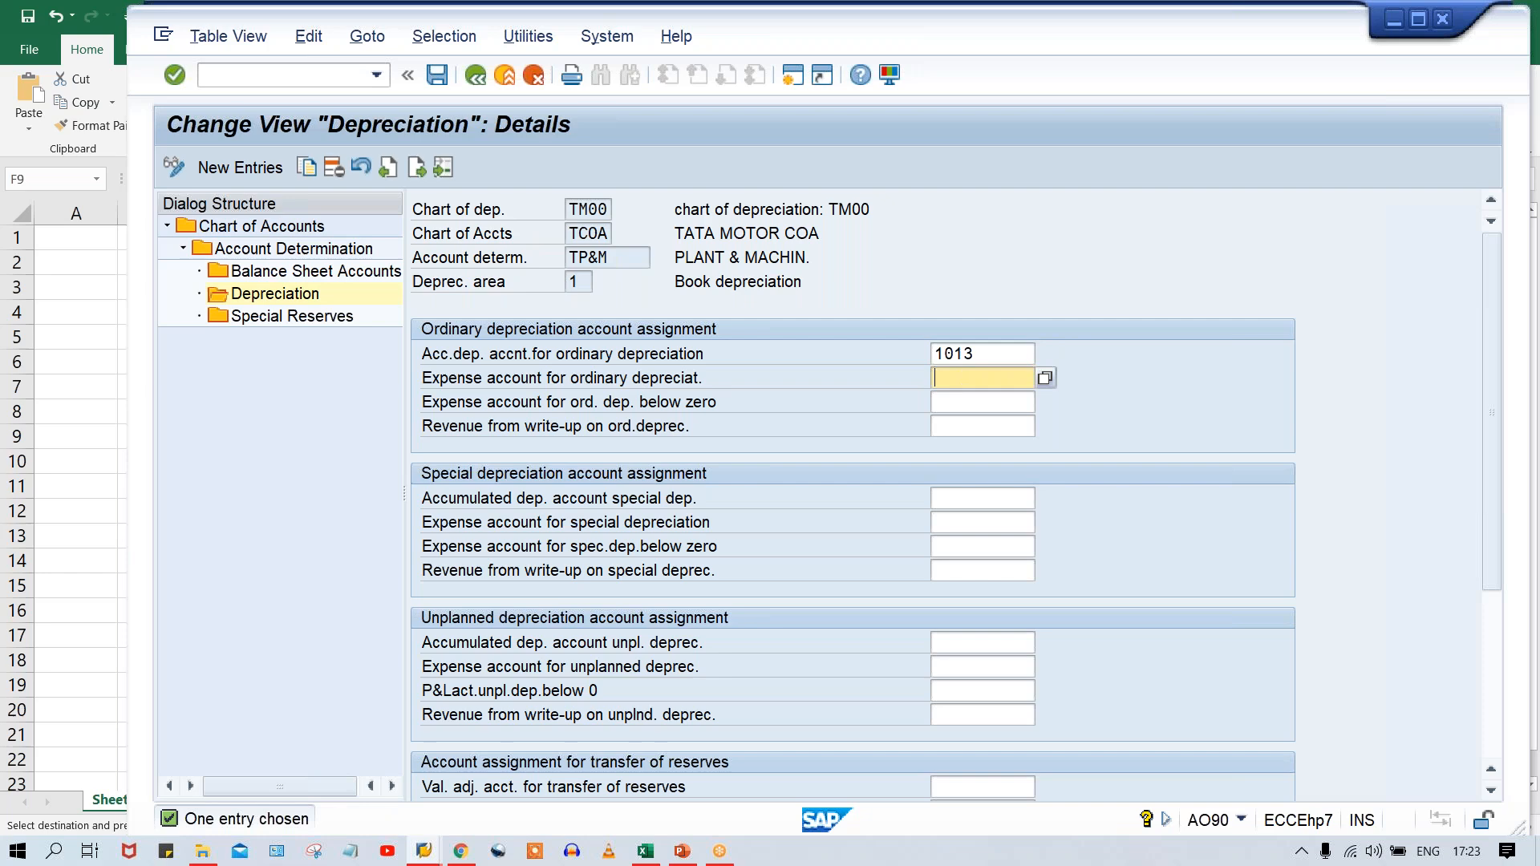
key("alt+Tab")
left_click(594, 454)
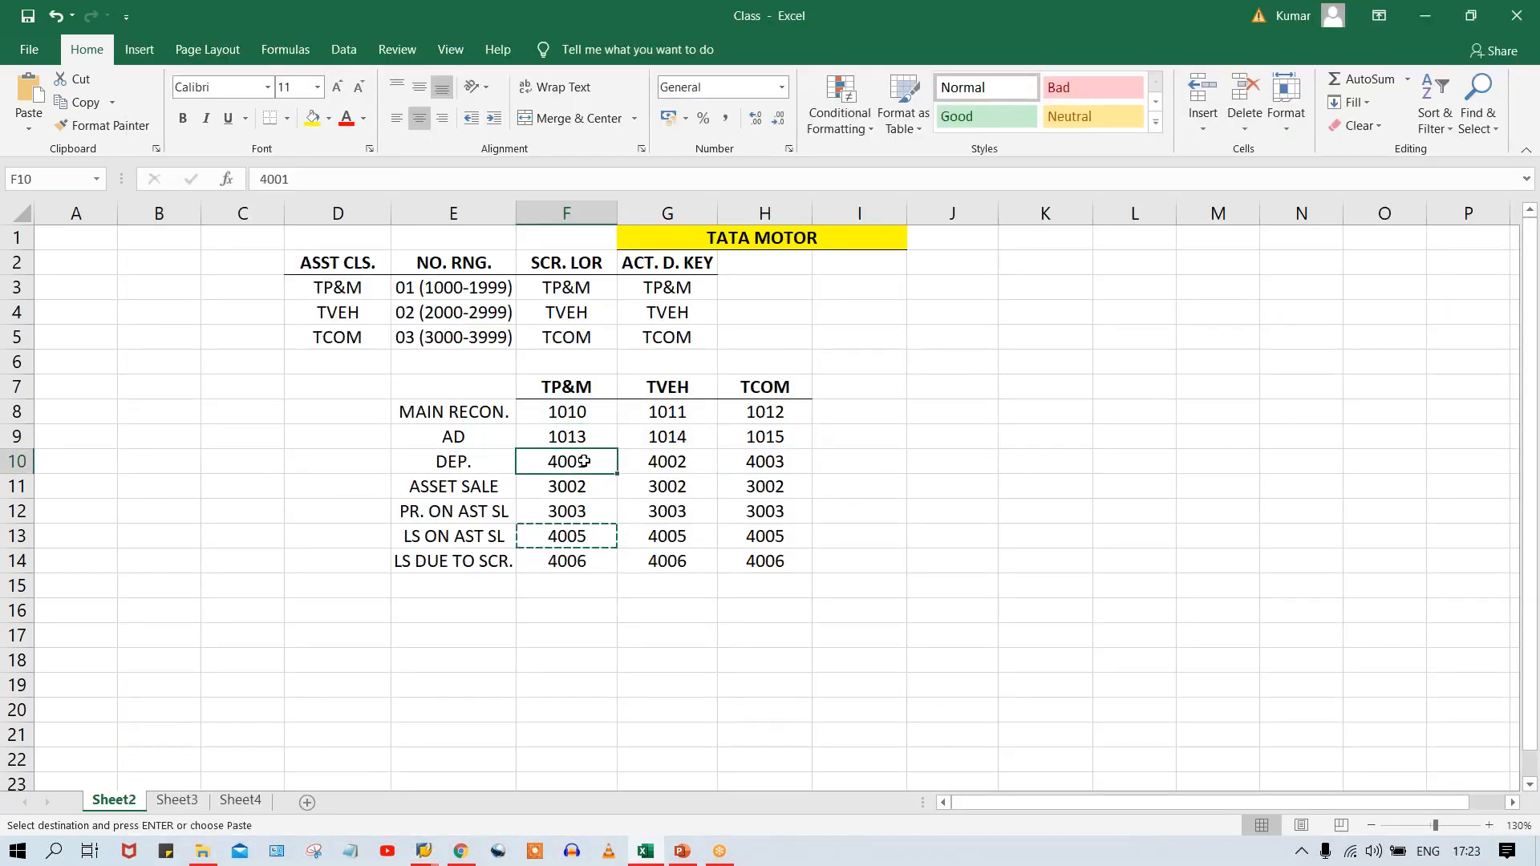
key("alt+Tab")
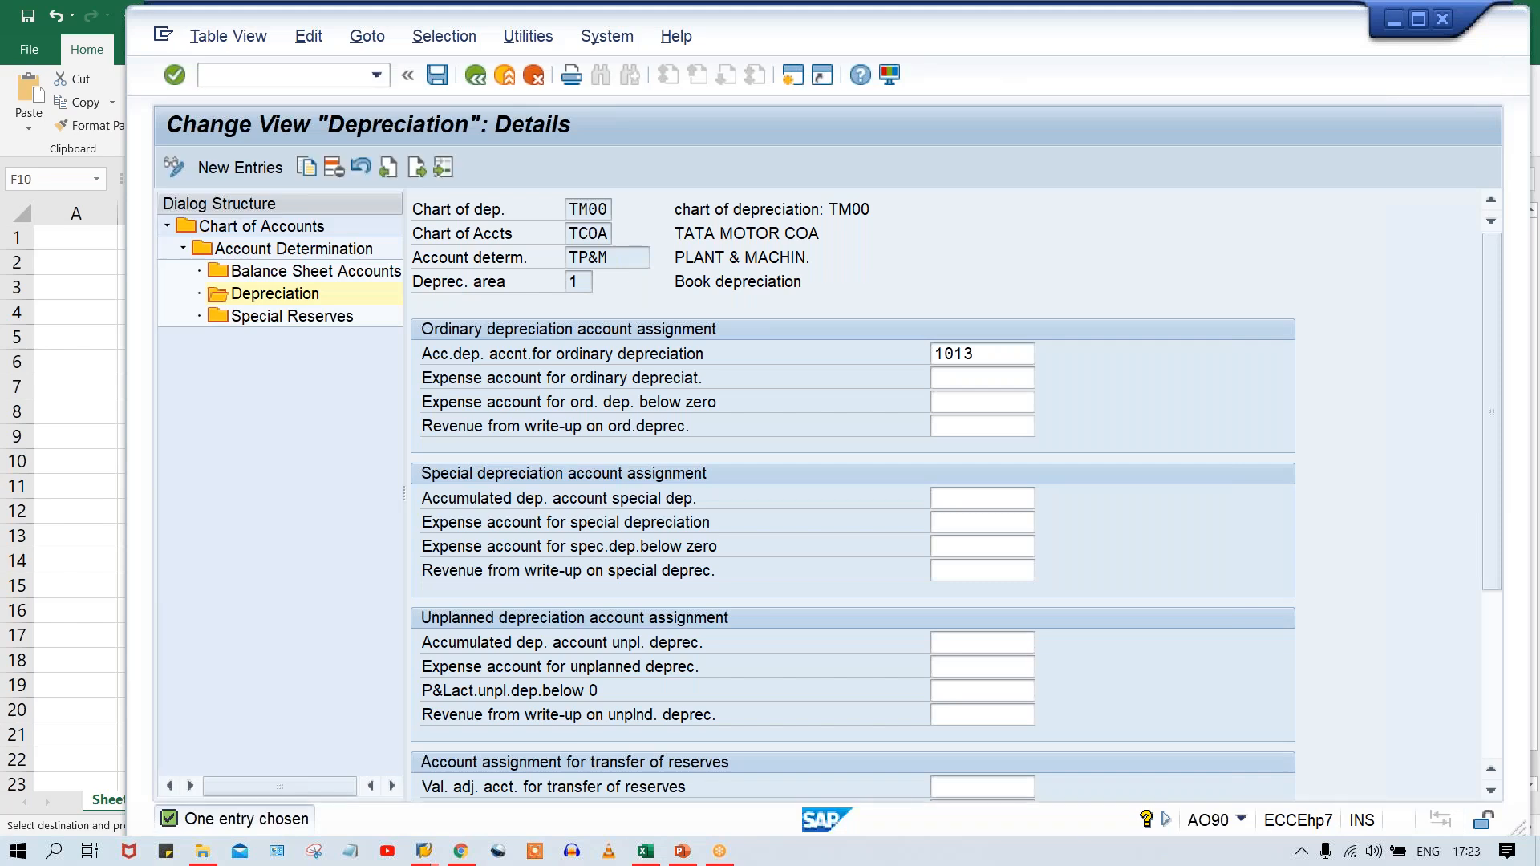
type("4001")
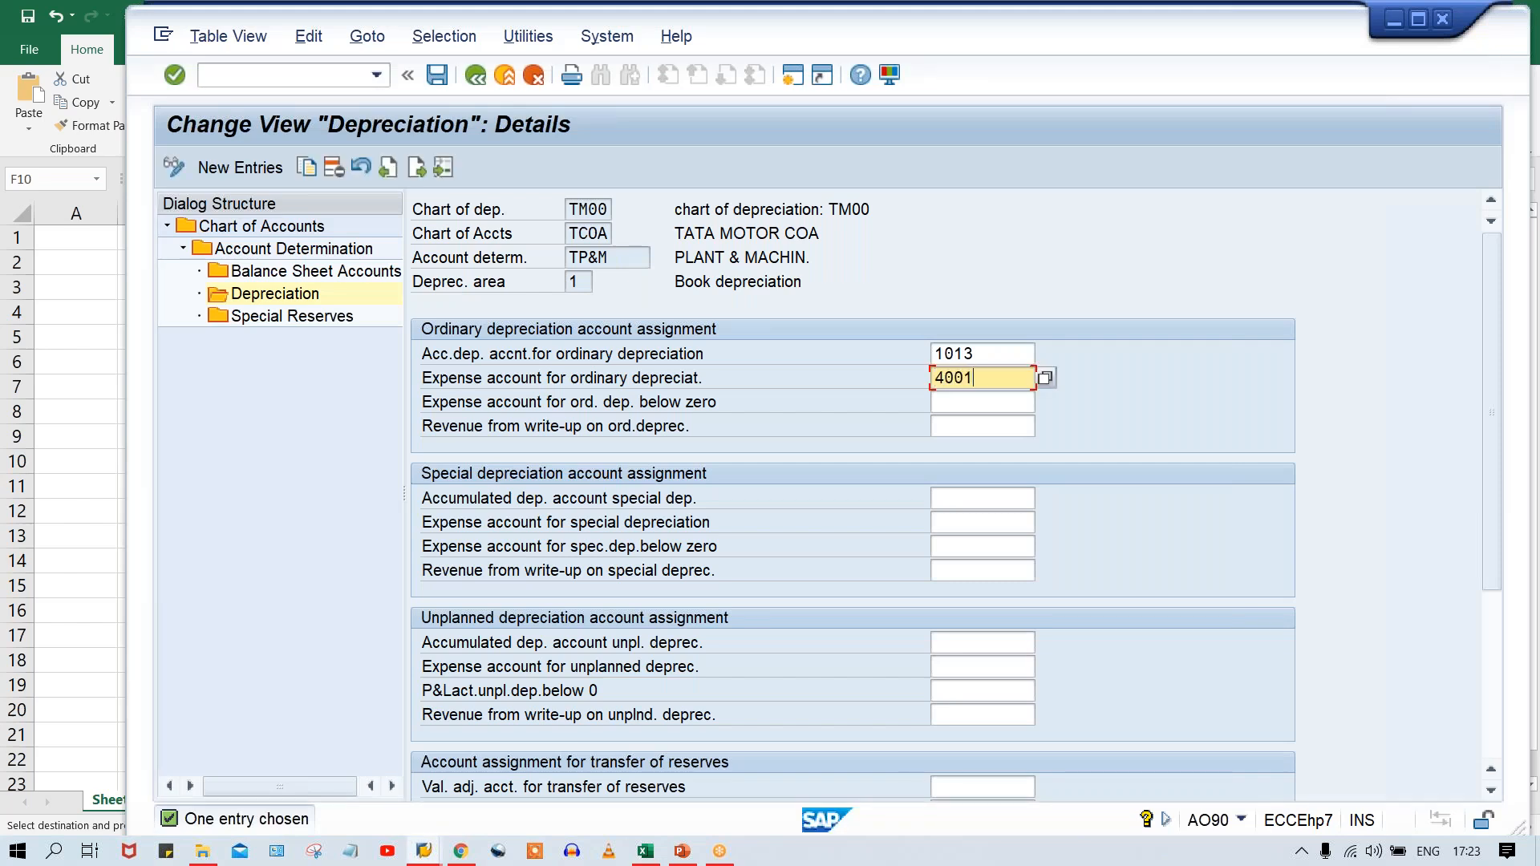
key("Return")
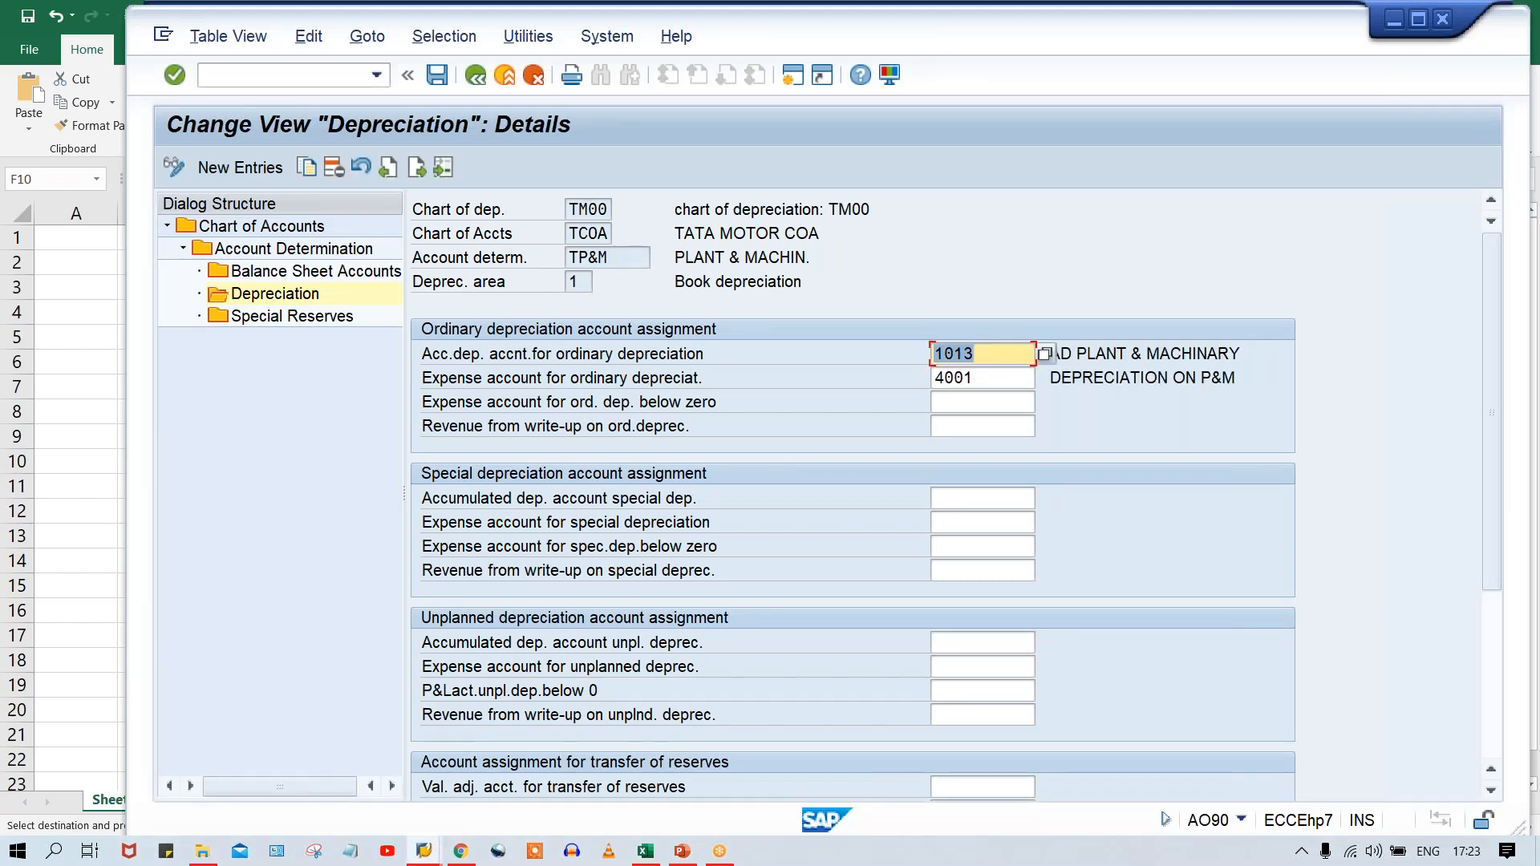
key("ctrl+s")
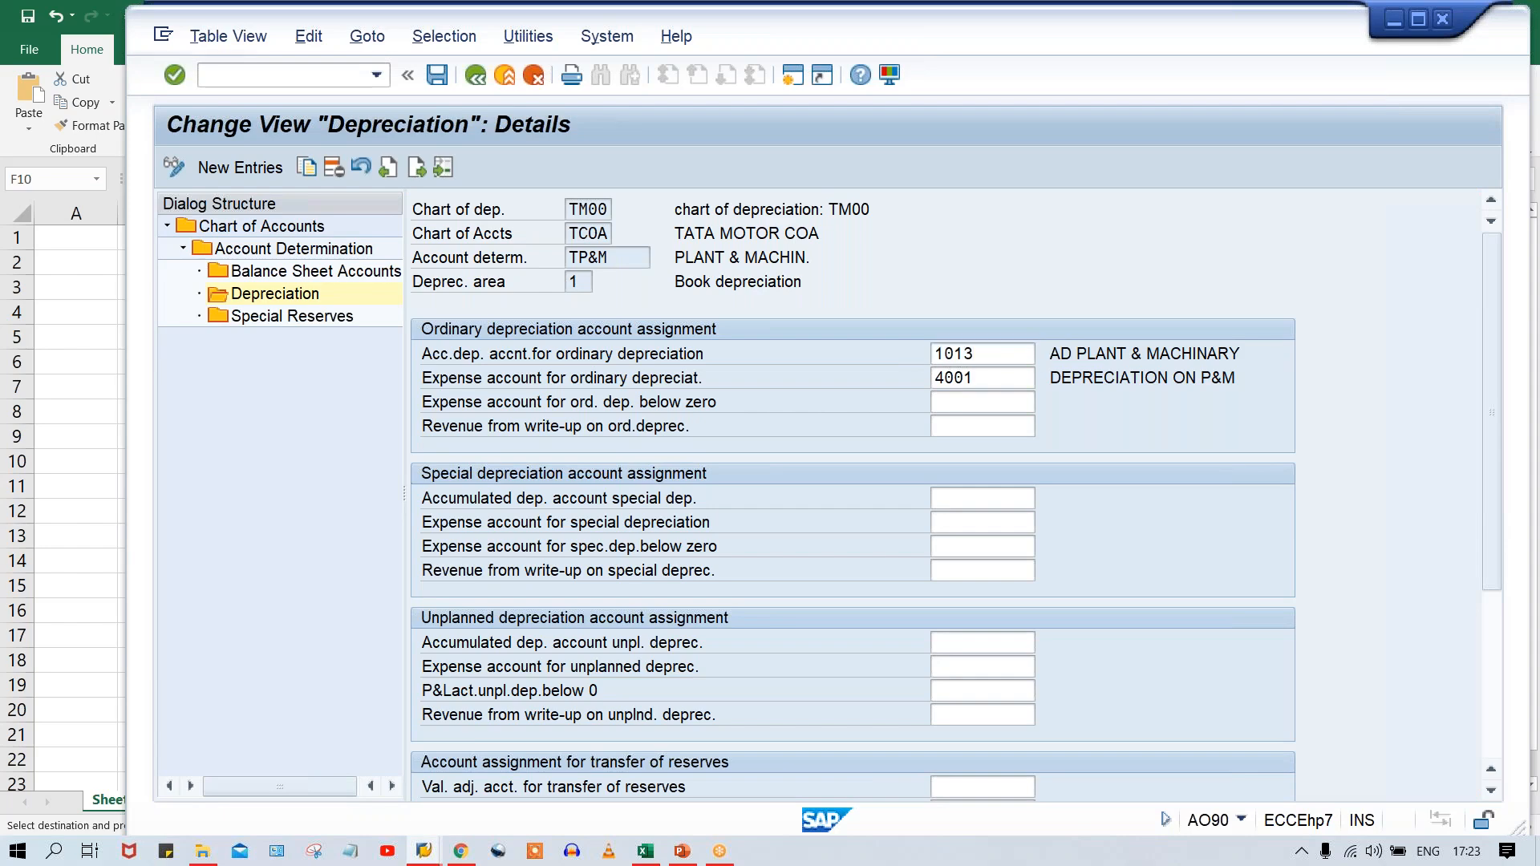
key("Return")
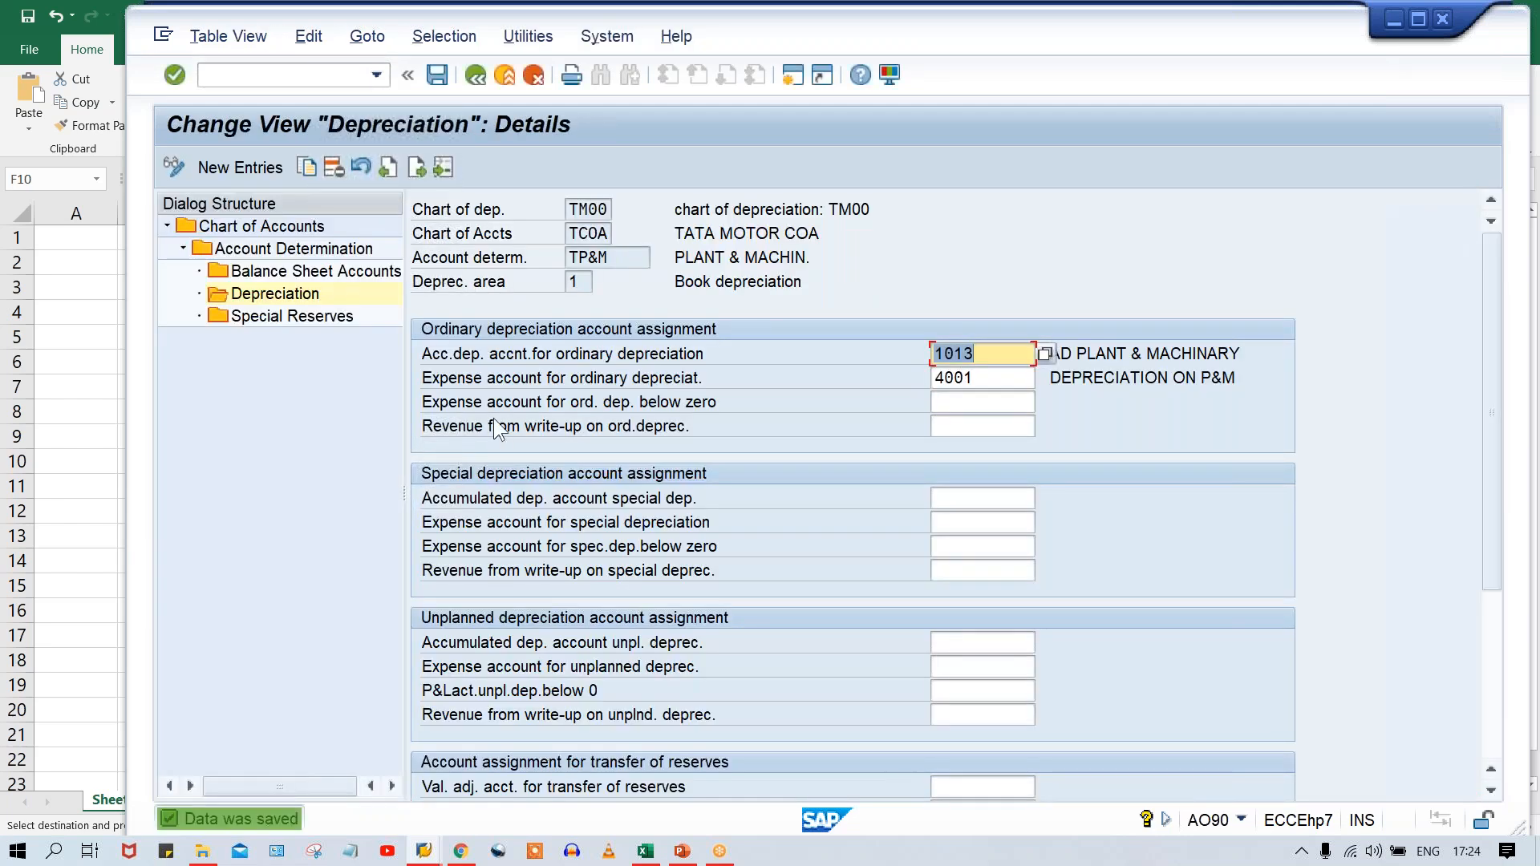
Return to the Account Determination overview, find account determination TVEH, and open its Balance Sheet Accounts.
left_click(627, 256)
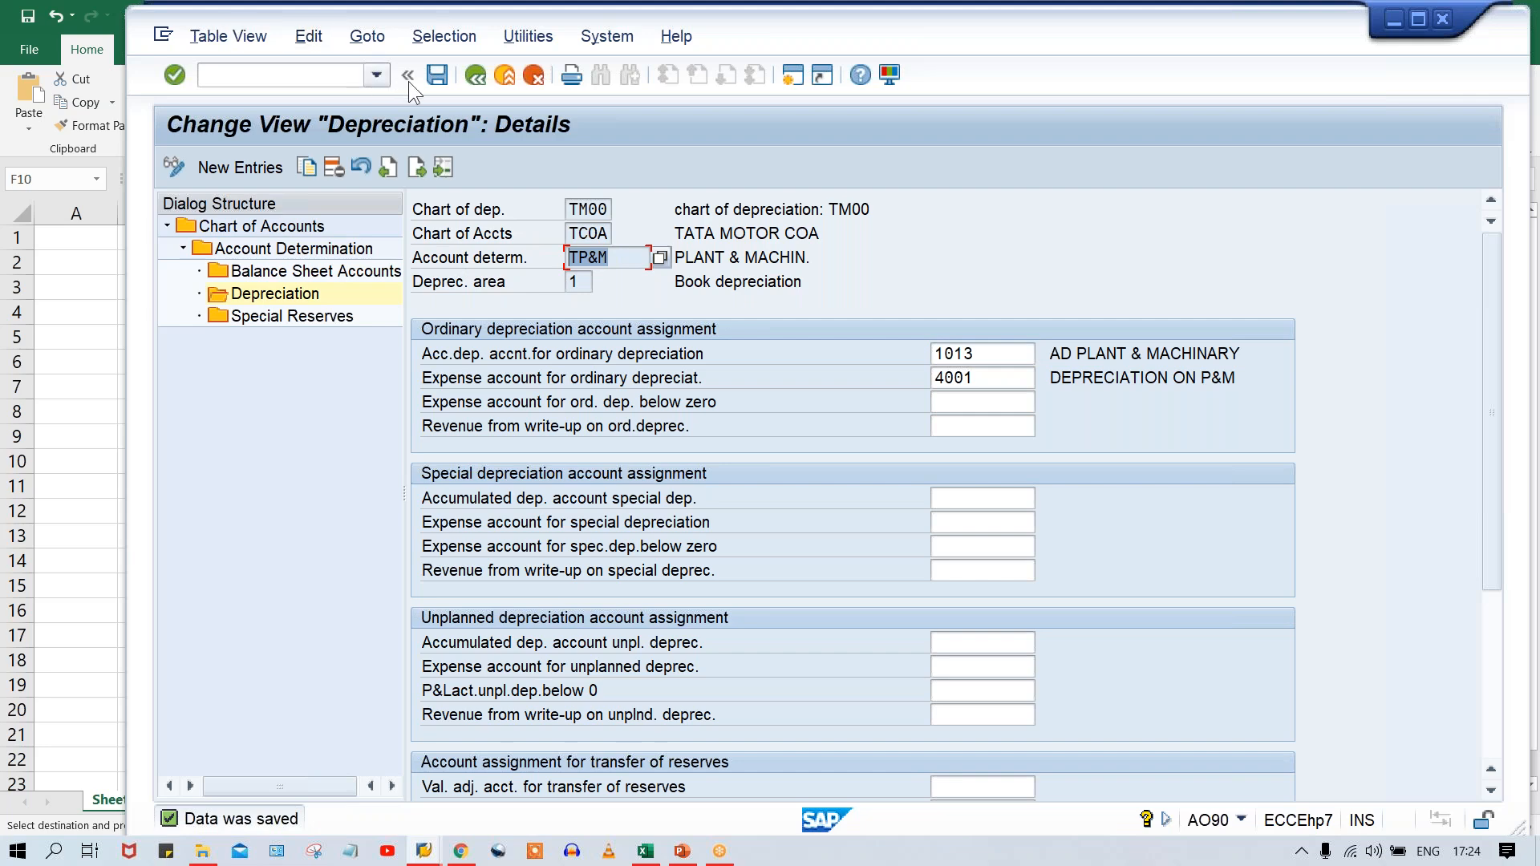
left_click(478, 76)
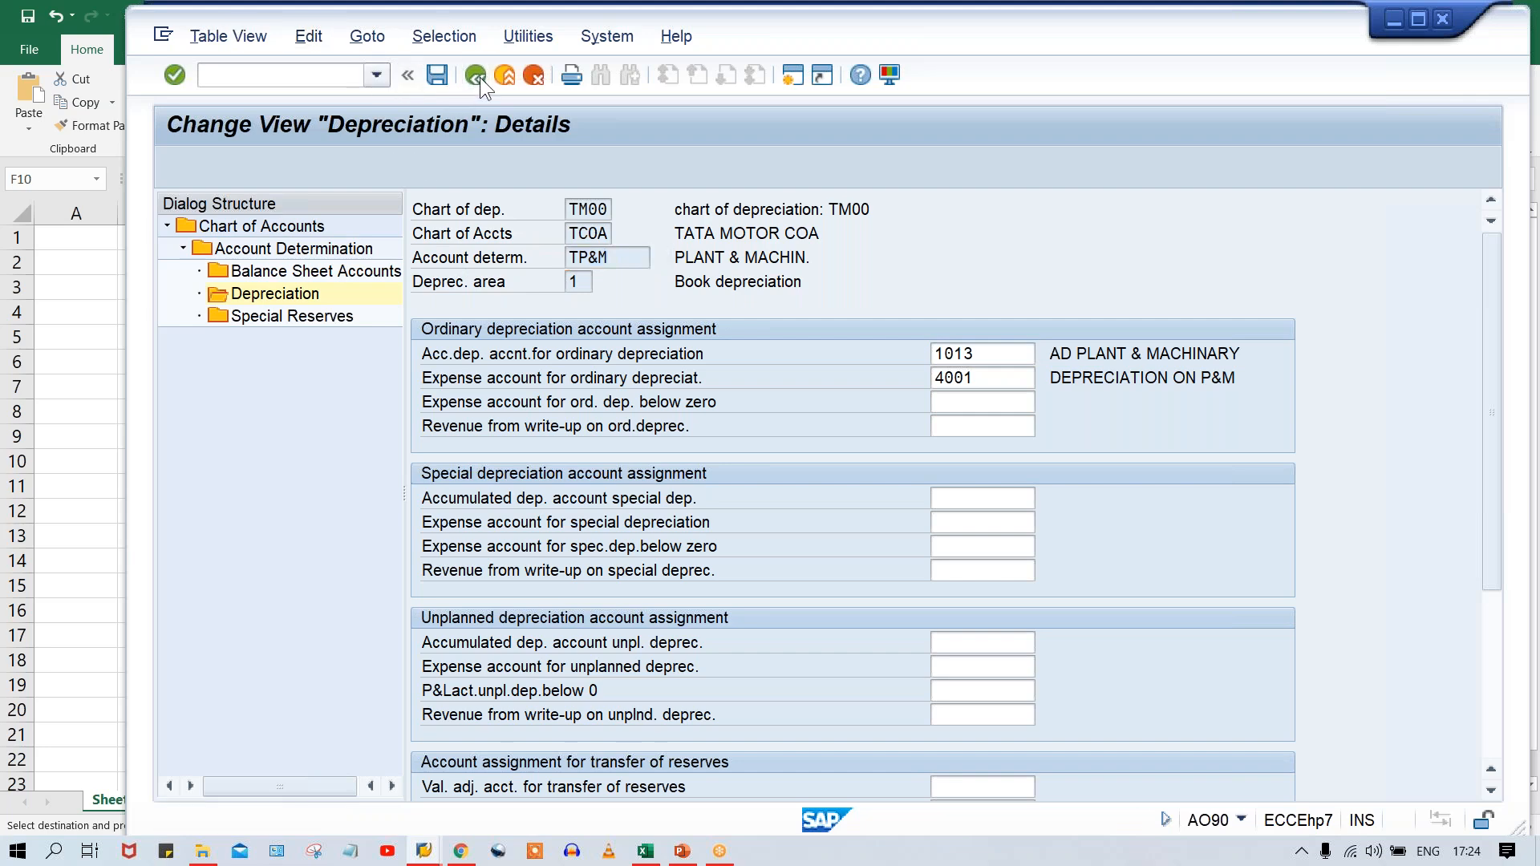
left_click(478, 77)
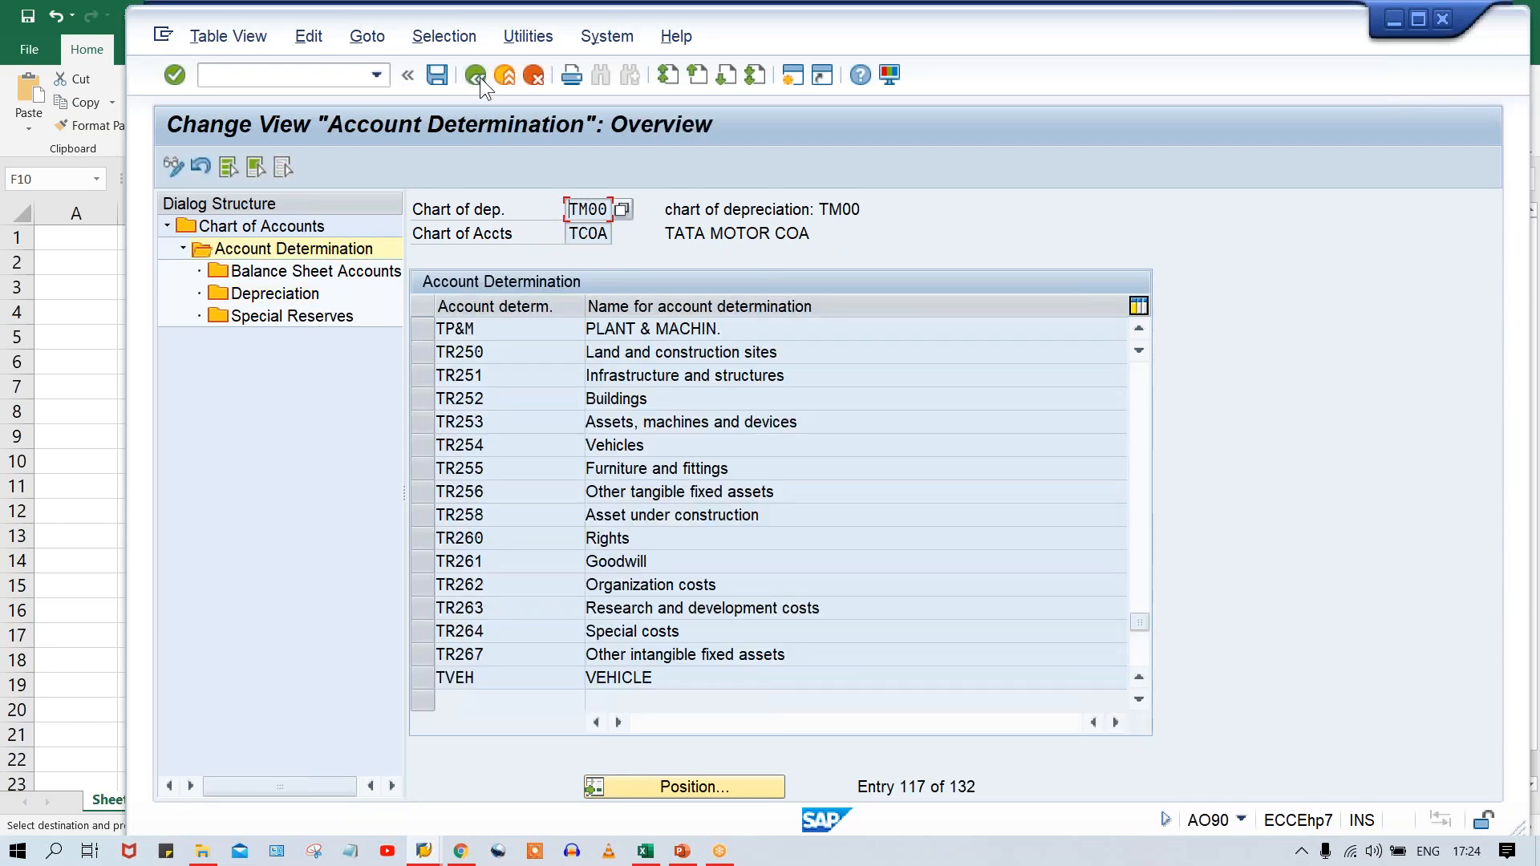
left_click(478, 76)
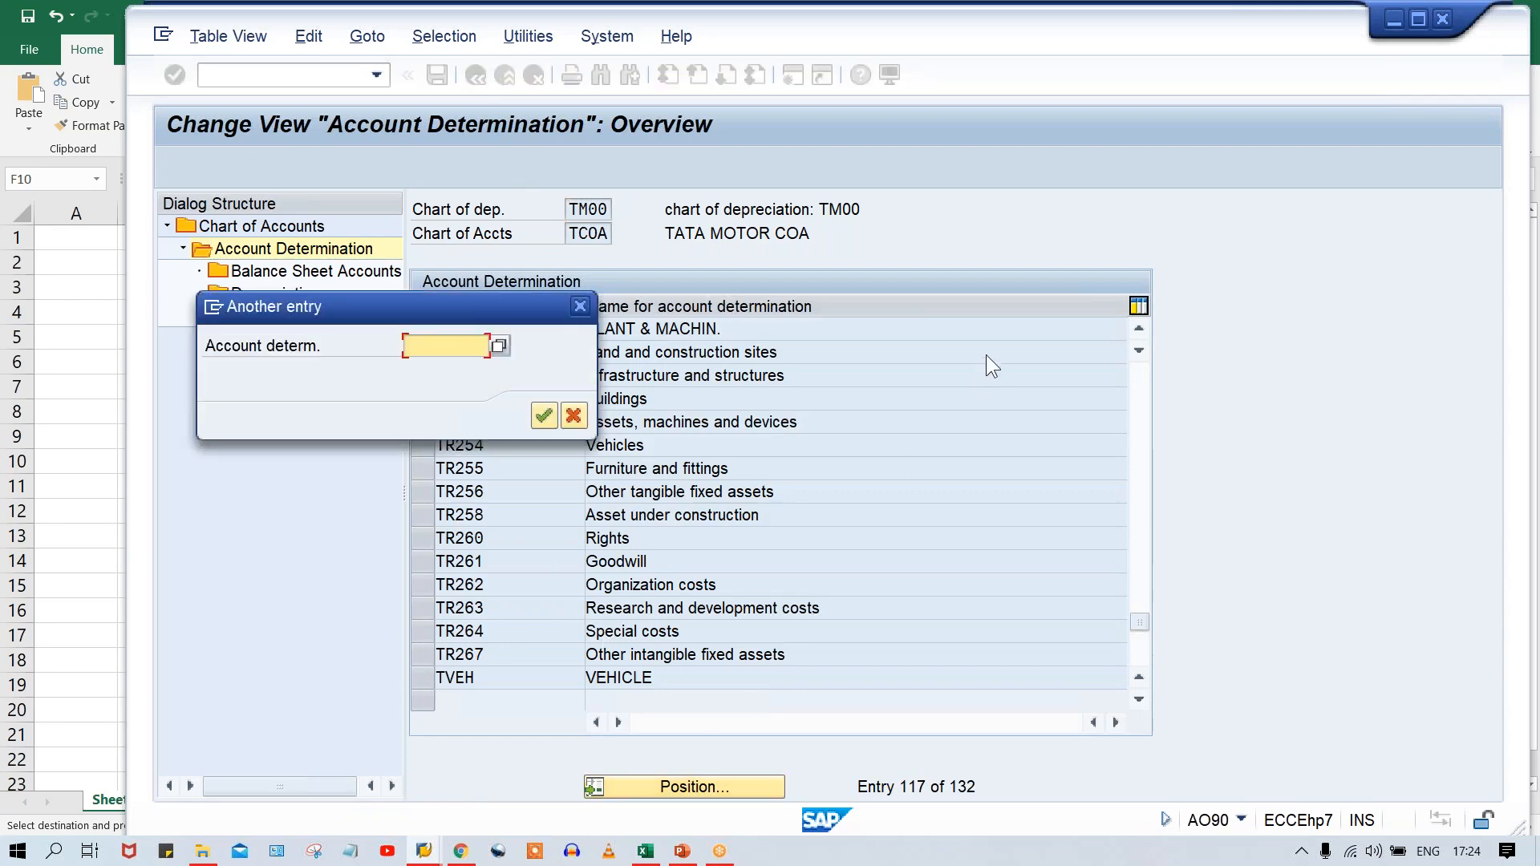
type("TVEH")
key("Return")
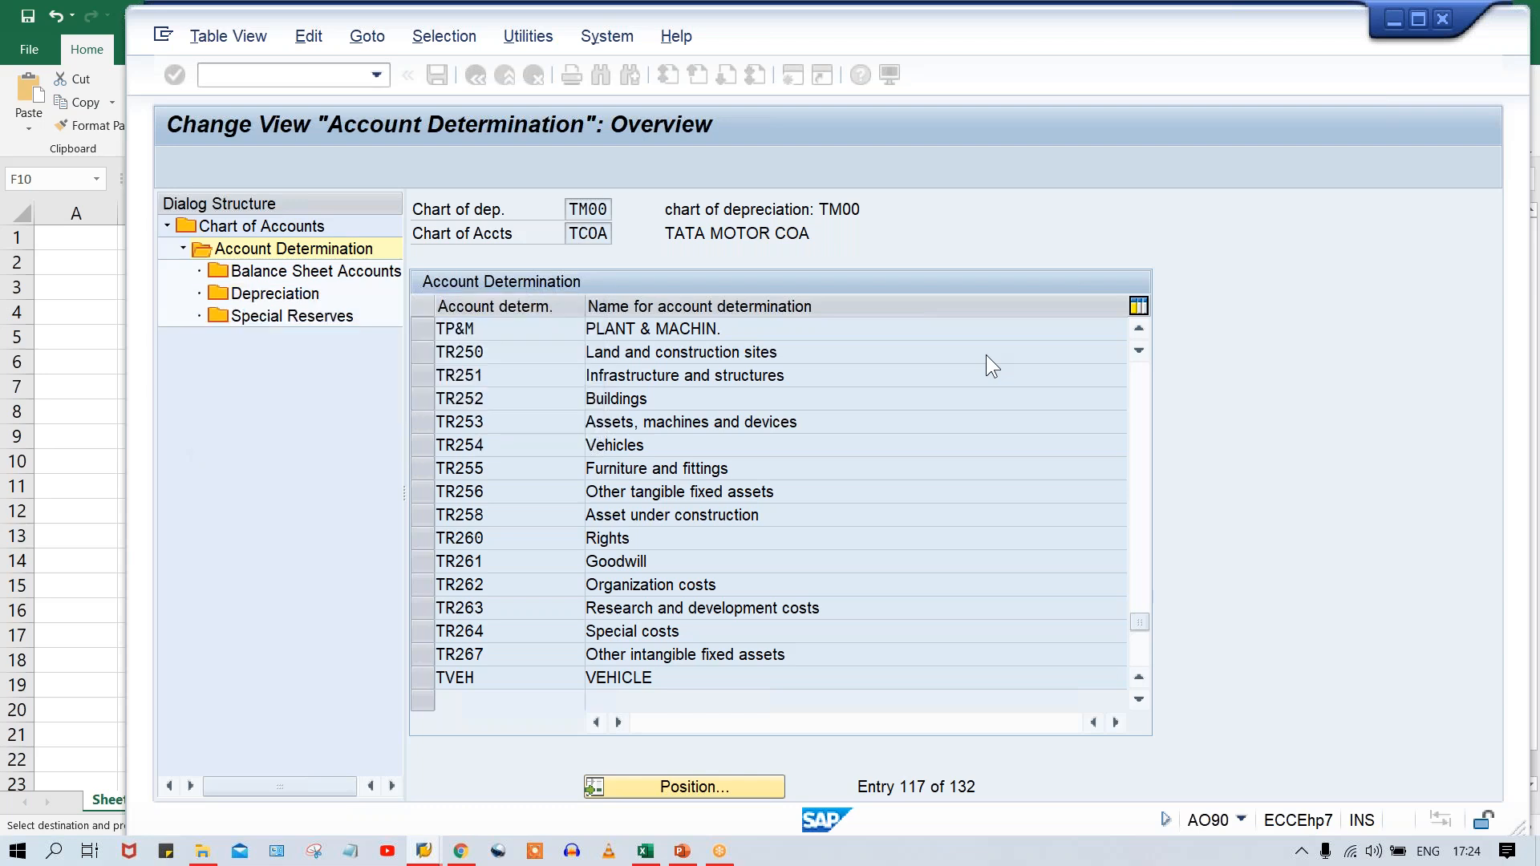
left_click(426, 329)
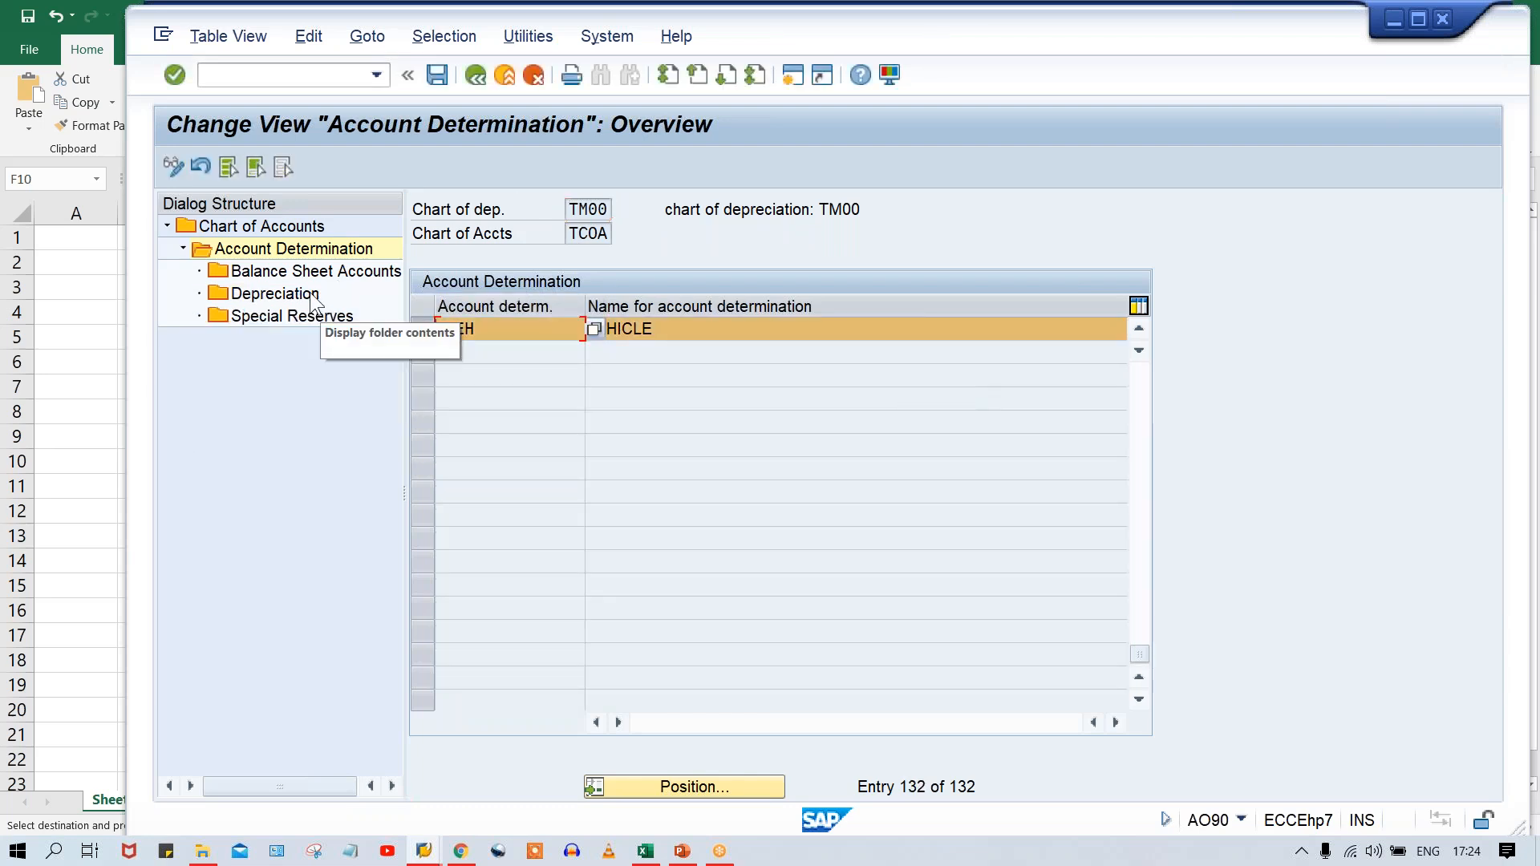
double_click(291, 272)
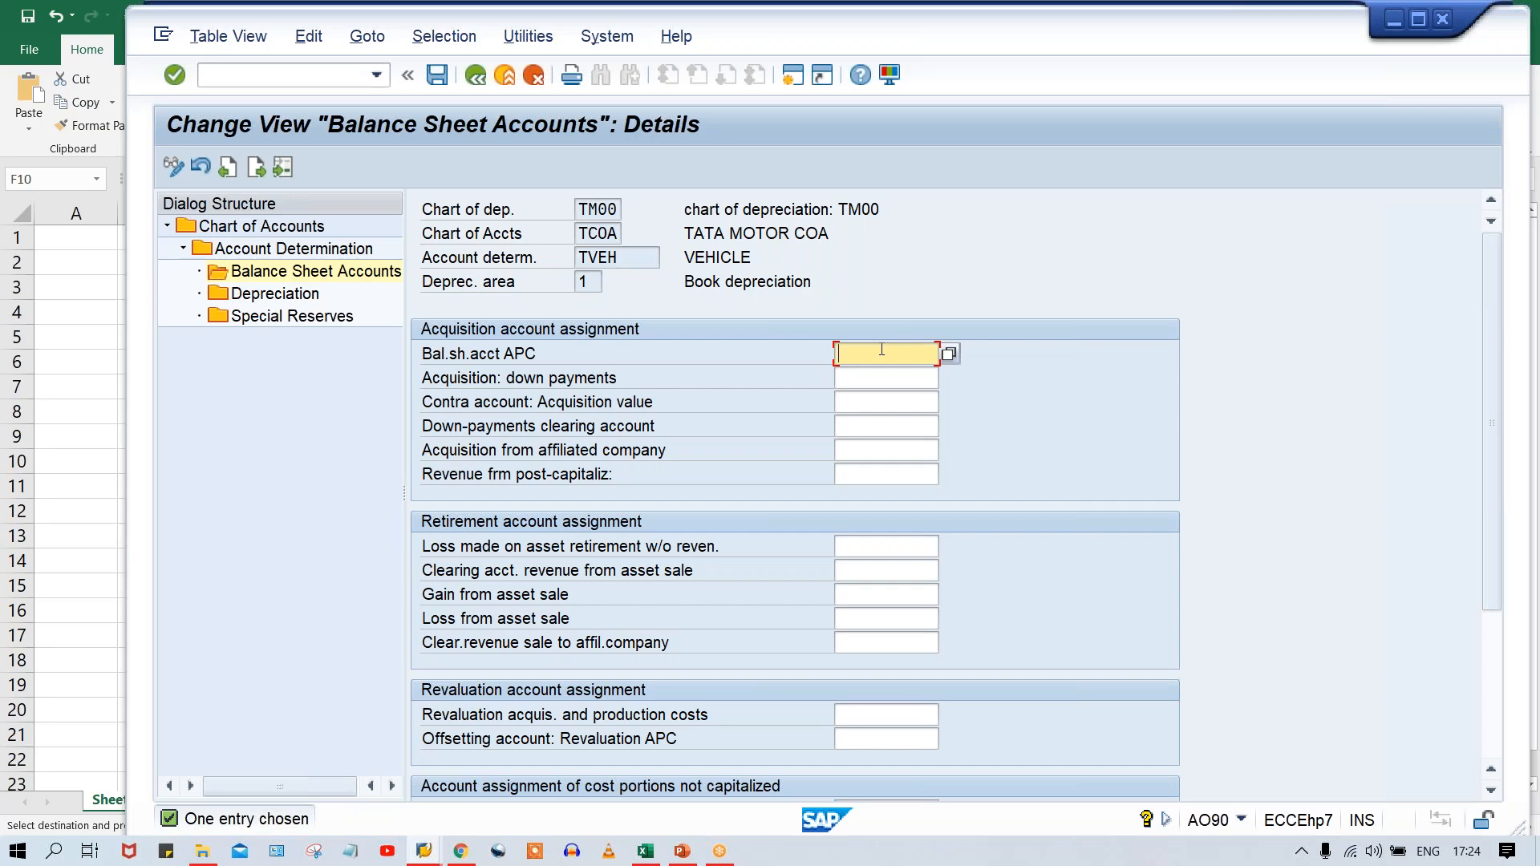
Copy the TVEH main reconciliation account 1011 from Excel into Bal.sh.acct APC in SAP.
key("alt+Tab")
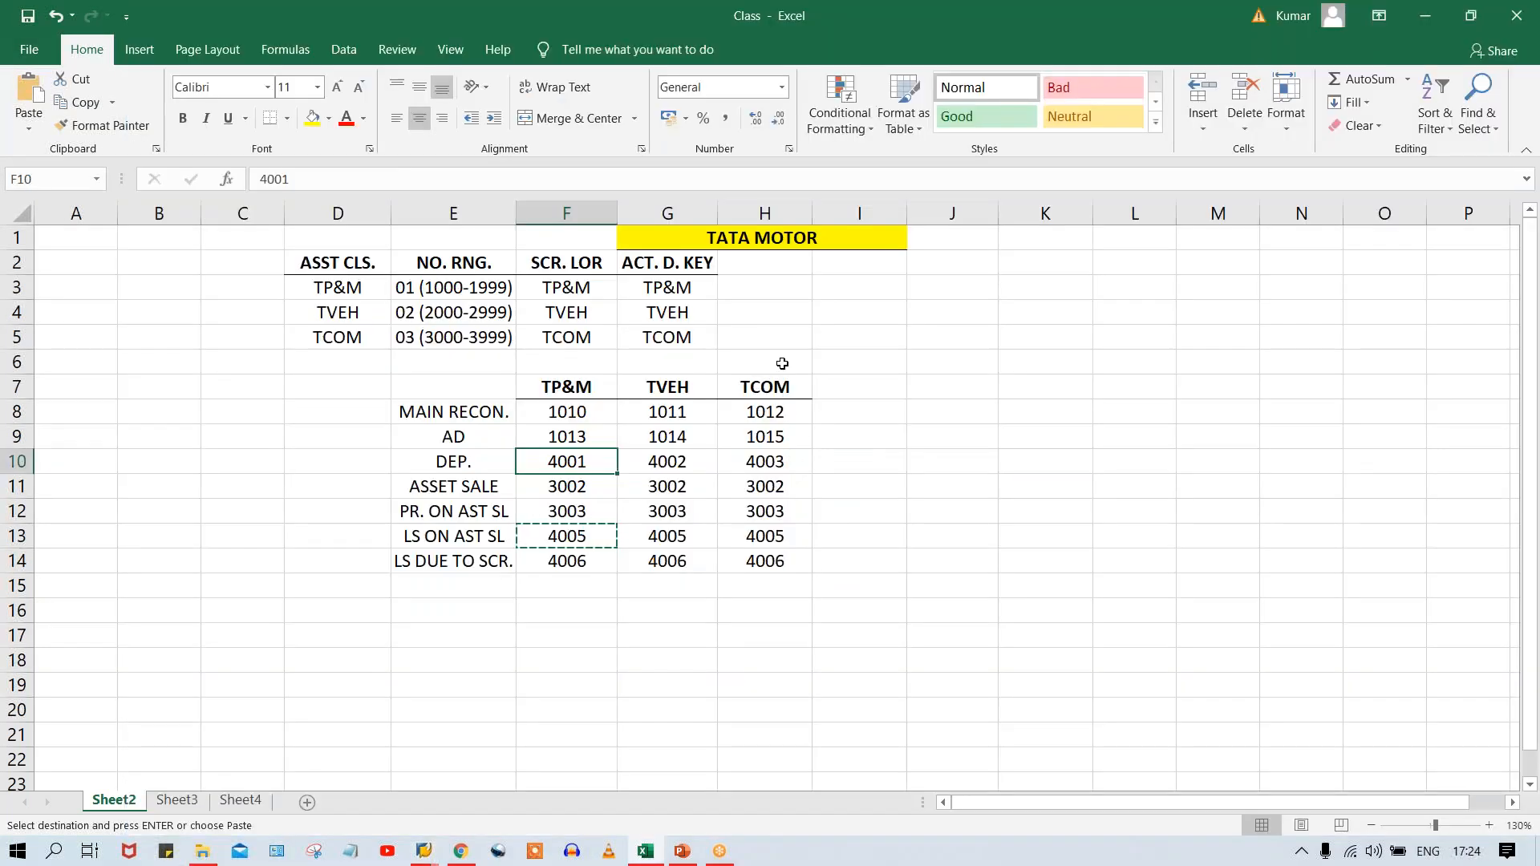
left_click(679, 414)
key("ctrl+c")
key("alt+Tab")
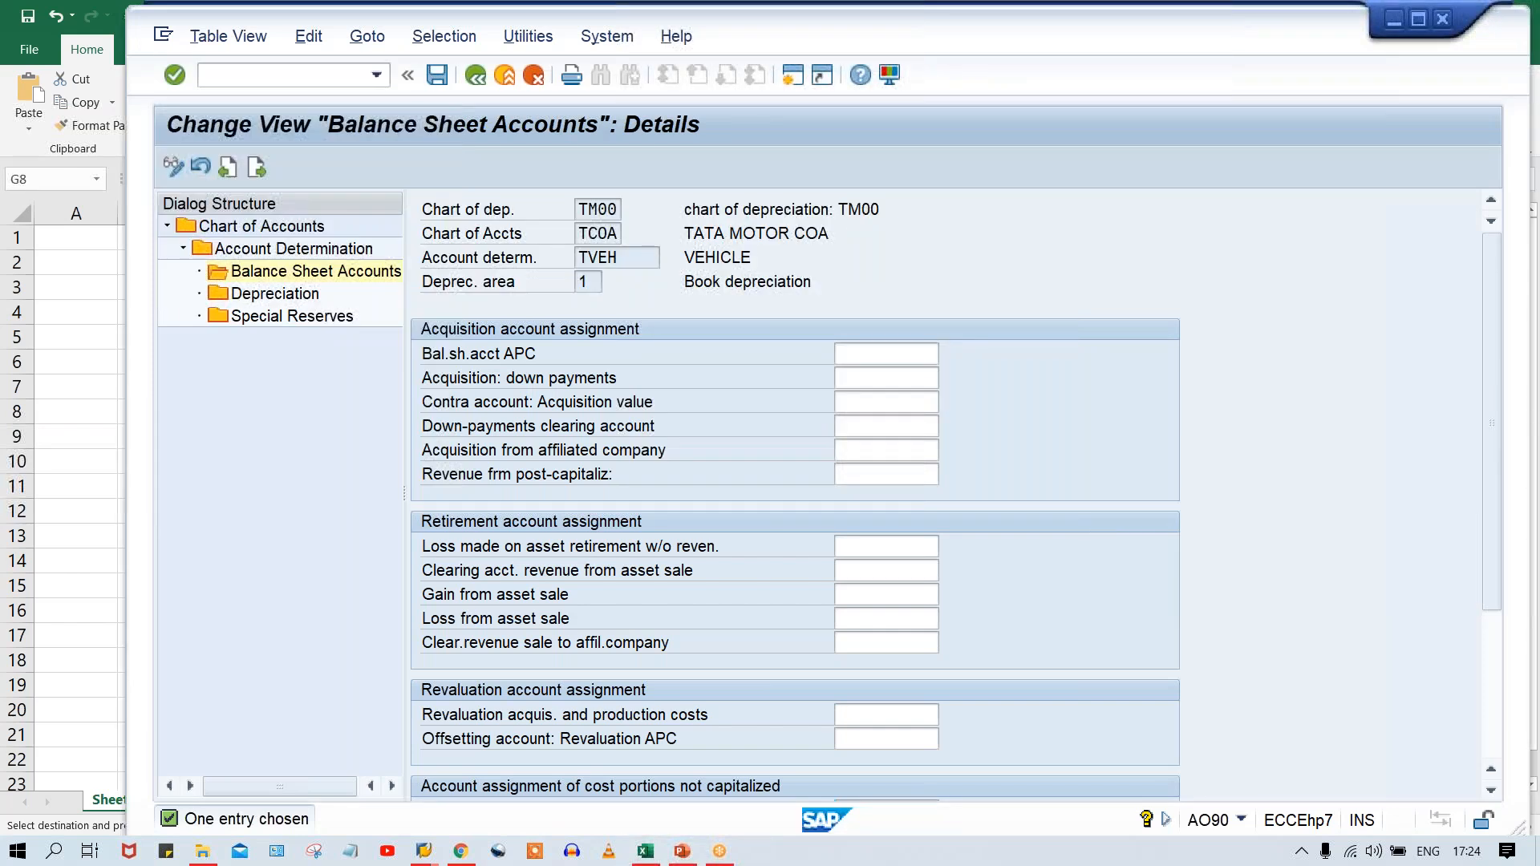
key("ctrl+v")
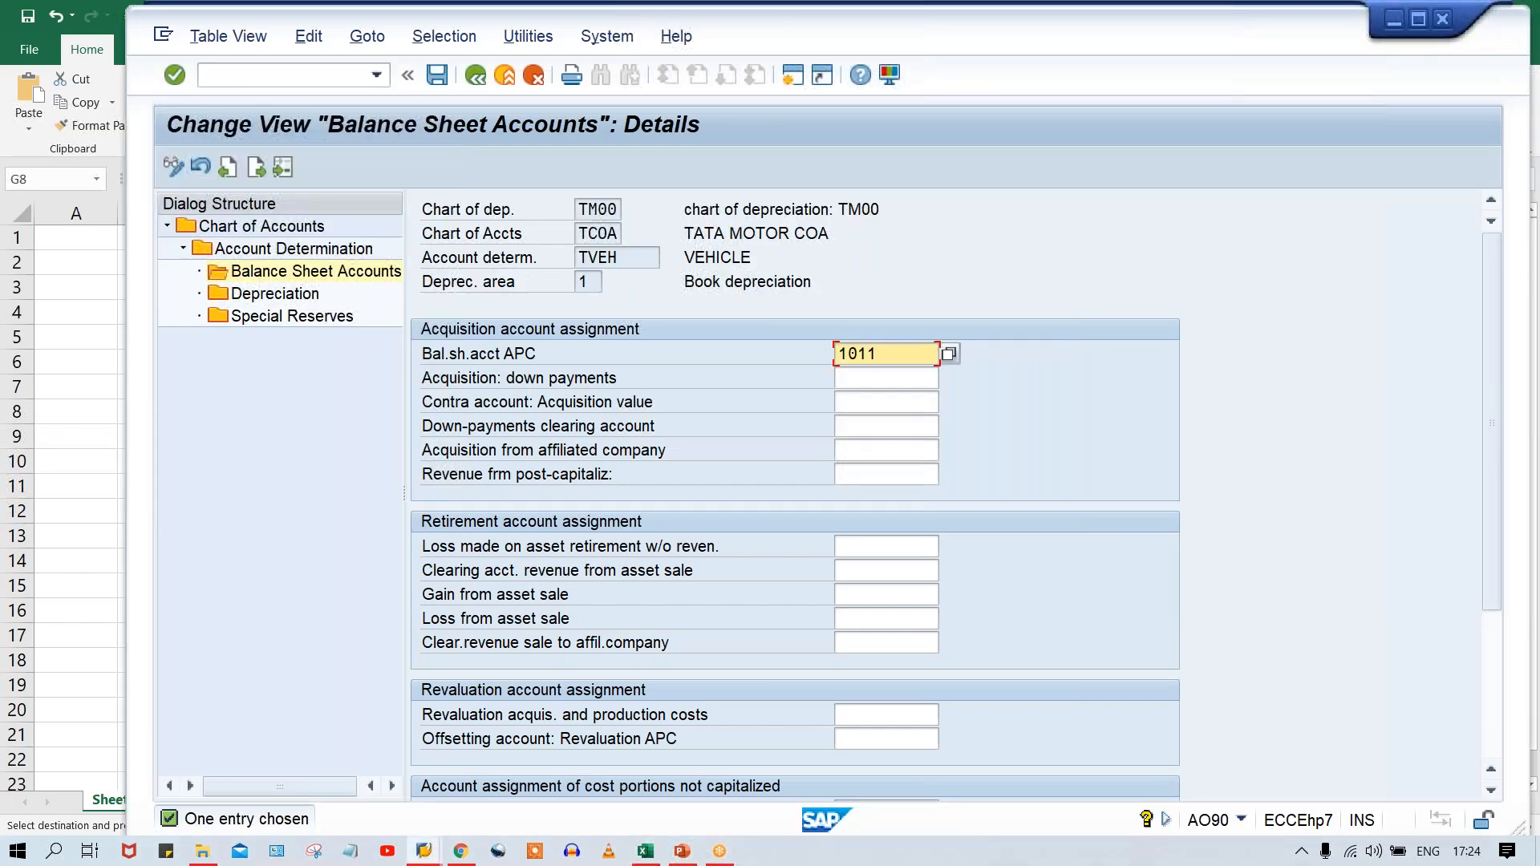
Enter 4006 as Loss made on asset retirement w/o reven. and 3002 as Clearing acct. revenue from asset sale for TVEH.
key("Tab")
key("Tab")
key("Tab")
key("Tab")
key("Tab")
key("Tab")
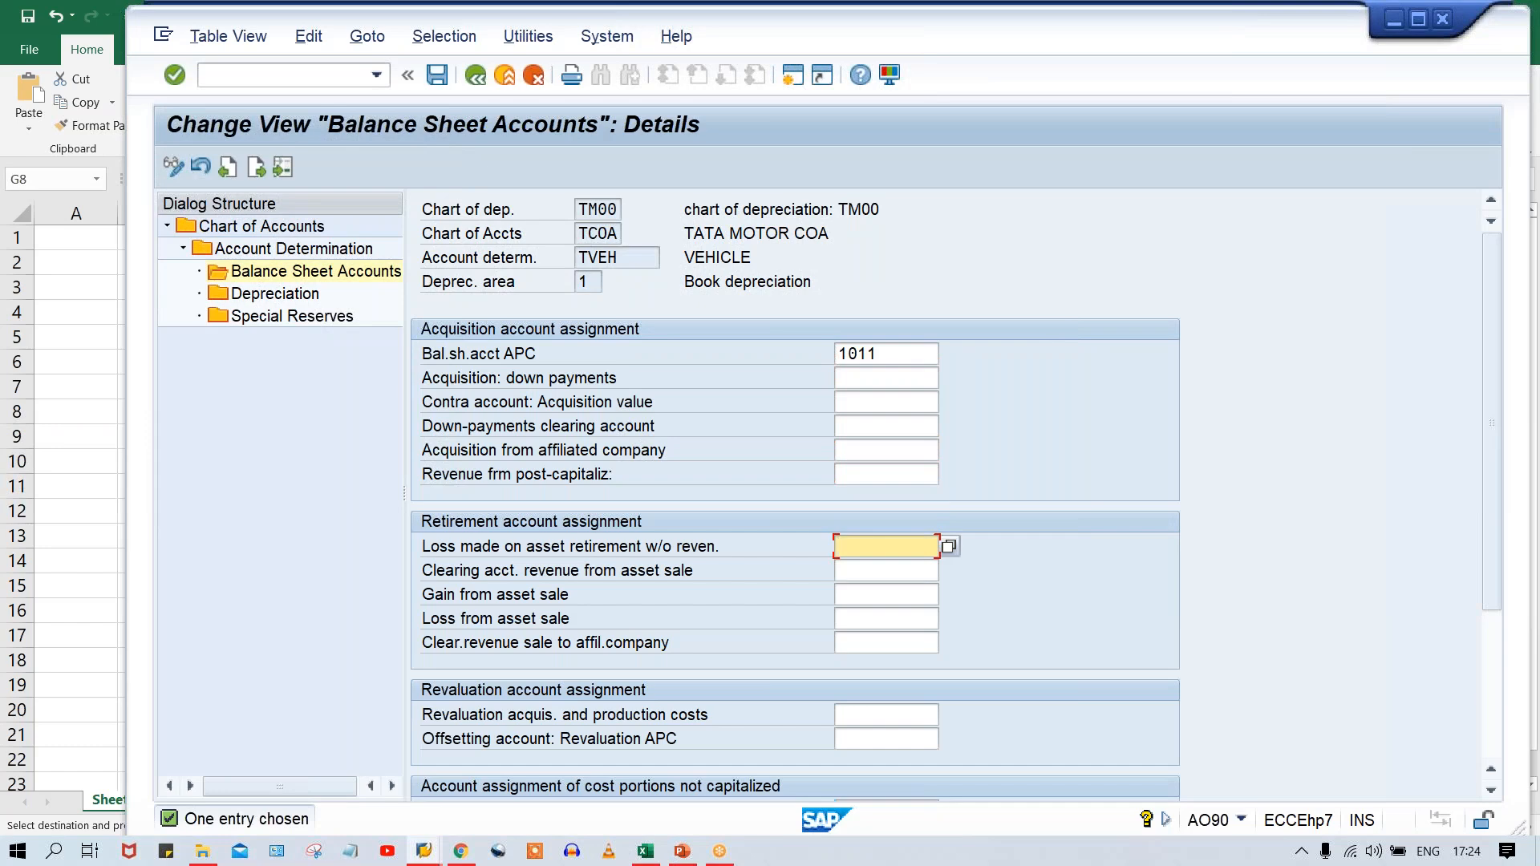
key("Down")
key("Return")
key("Tab")
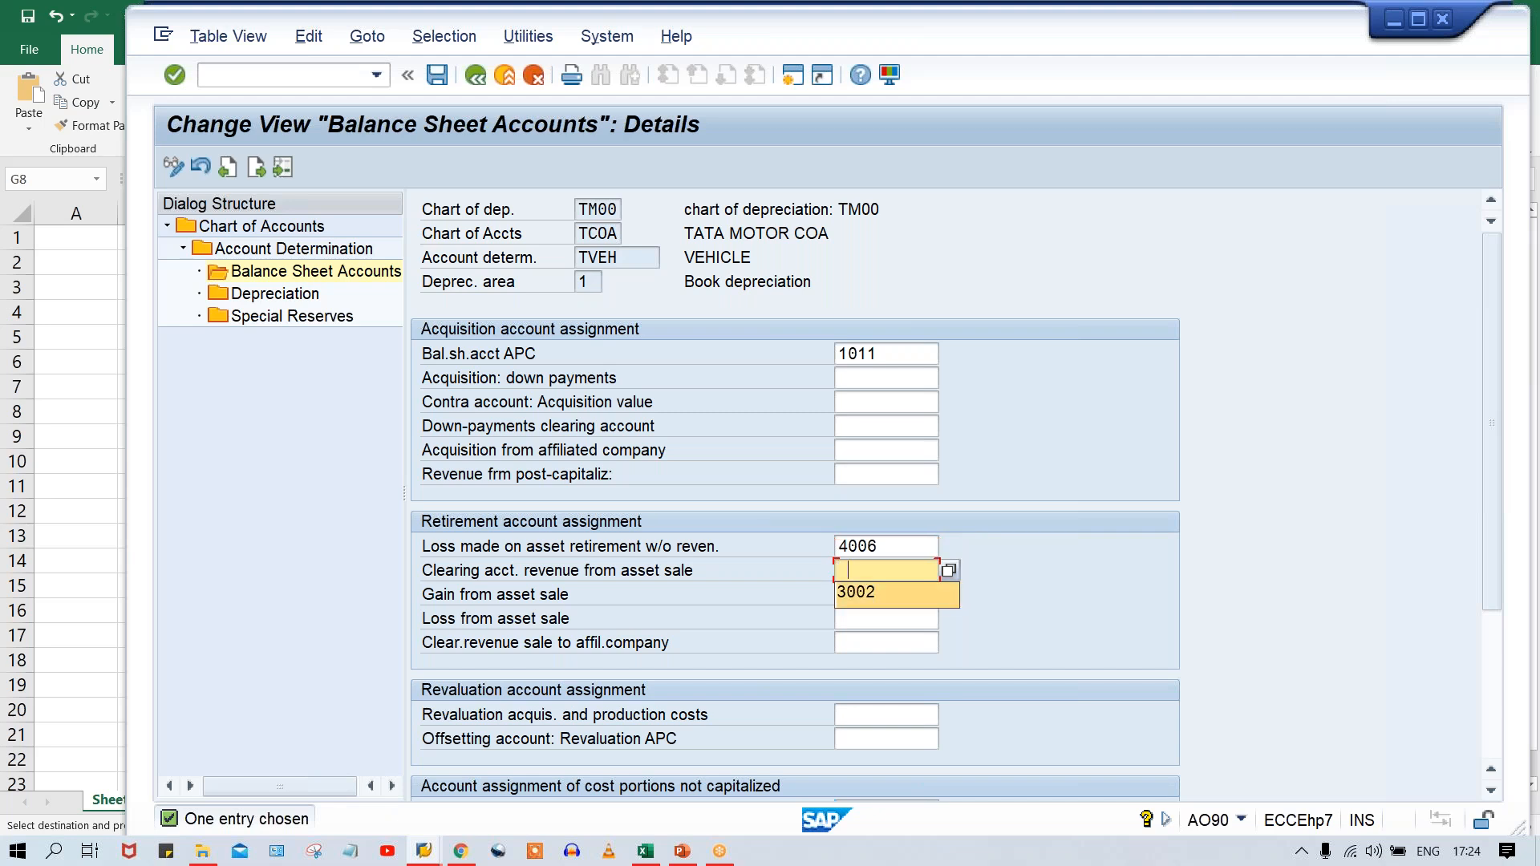
key("Down")
key("Return")
Enter 3003 as Gain from asset sale and 4005 as Loss from asset sale for TVEH, and validate the entries.
key("Tab")
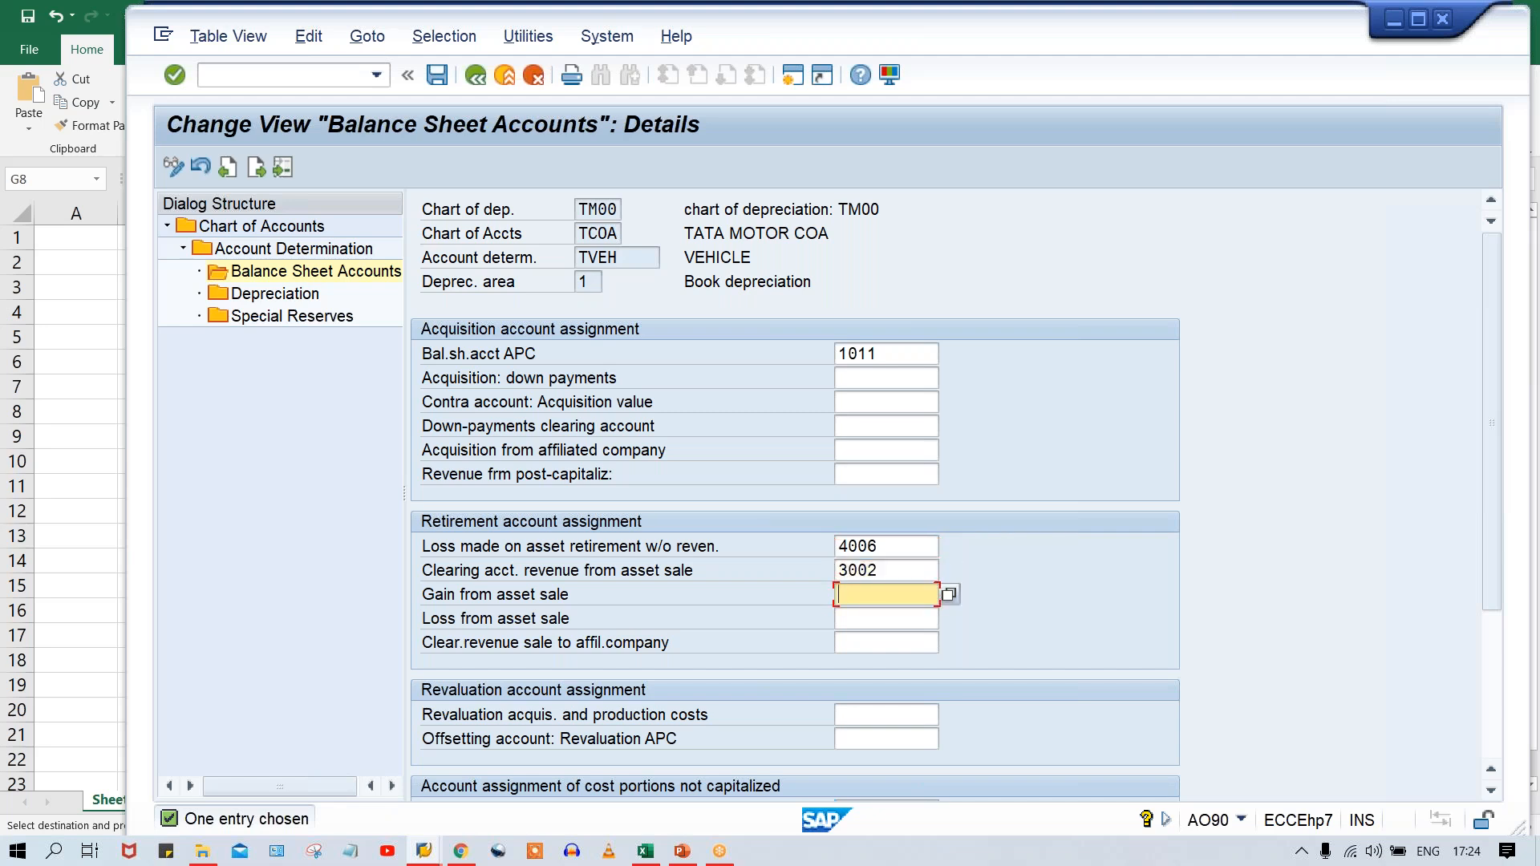
key("Down")
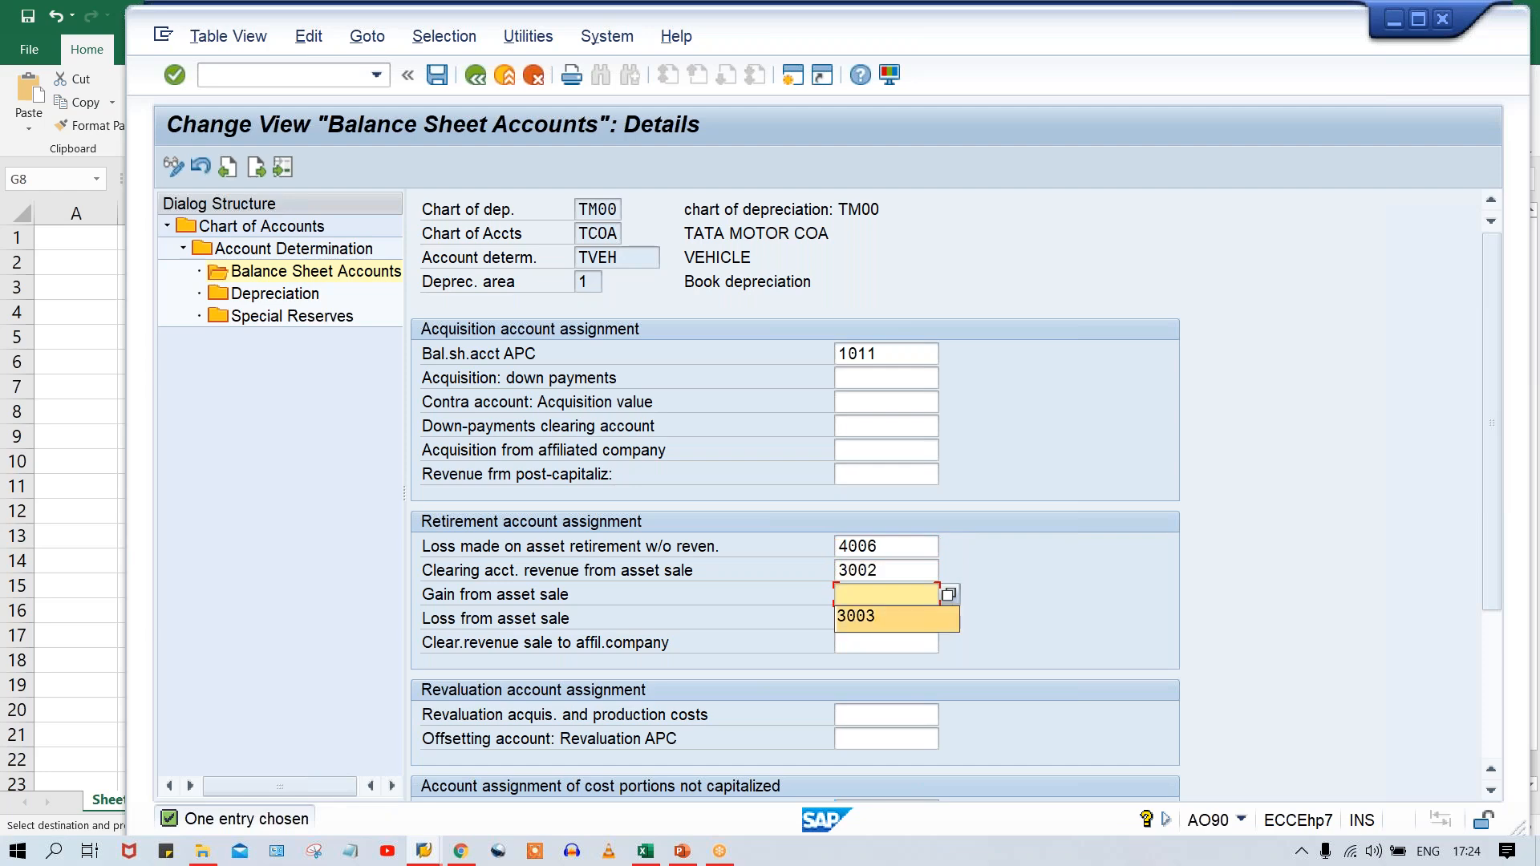
key("Return")
key("Tab")
key("Down")
key("Return")
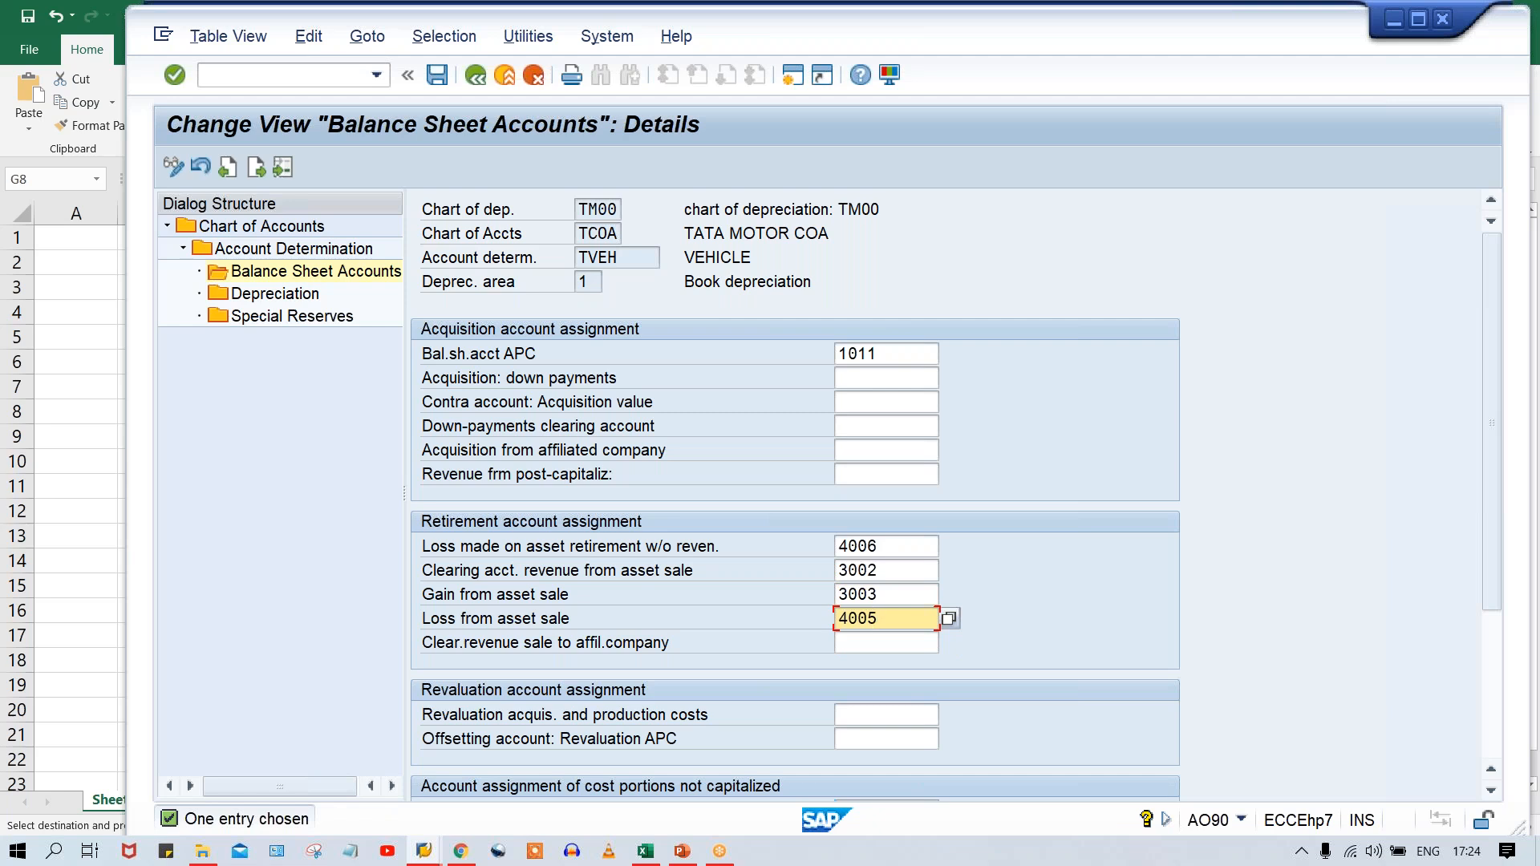
key("Return")
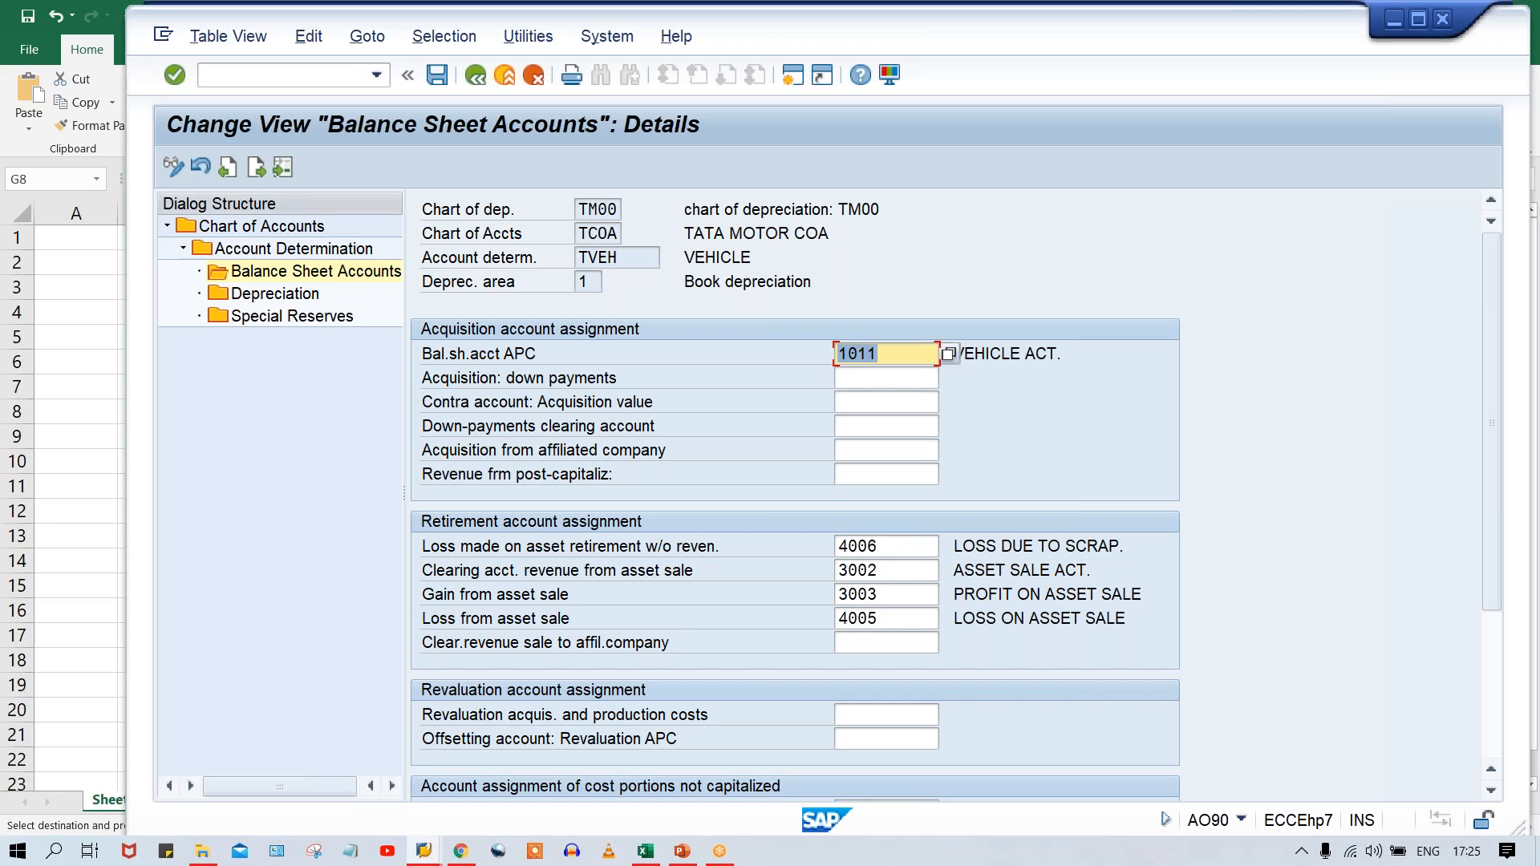
Review TVEH's four retirement accounts against their descriptions and save the balance sheet account assignment.
left_click(873, 554)
left_click(893, 570)
left_click(892, 594)
left_click(891, 621)
left_click(892, 596)
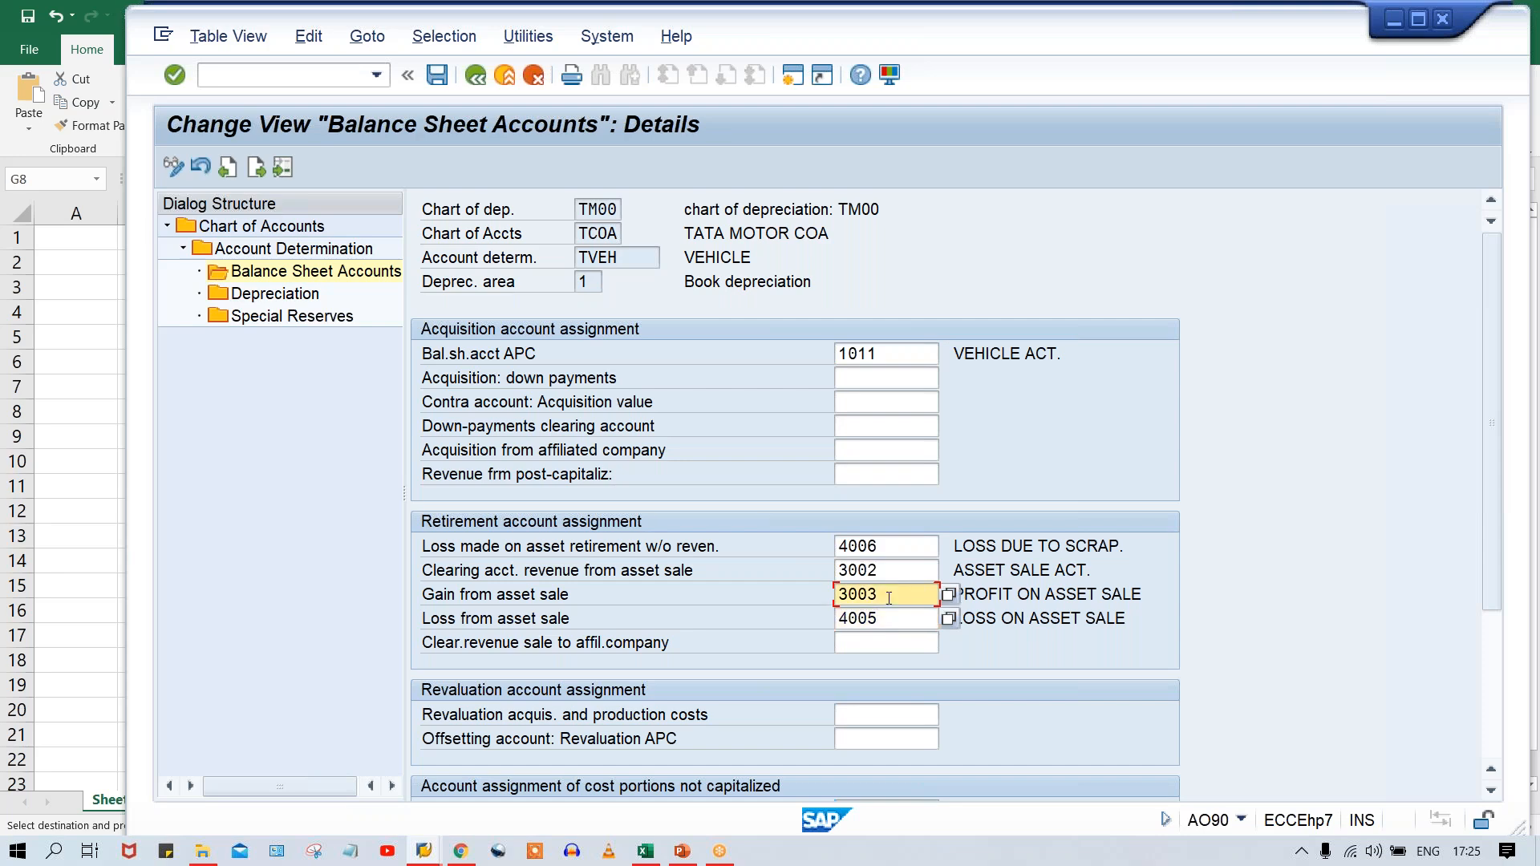
left_click(893, 572)
left_click(894, 549)
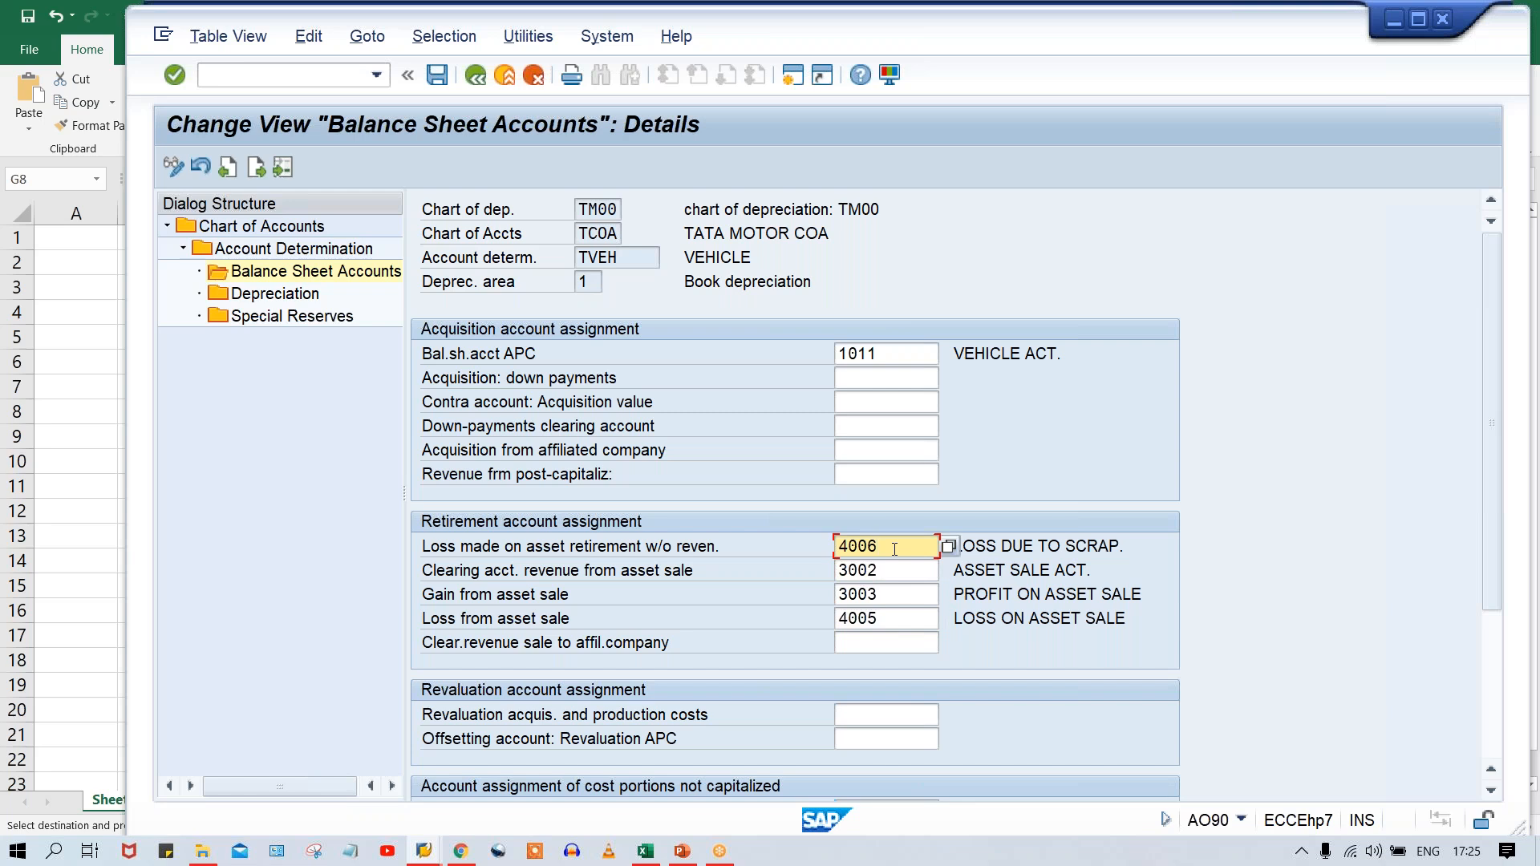
left_click(891, 619)
left_click(892, 571)
left_click(898, 549)
left_click(888, 574)
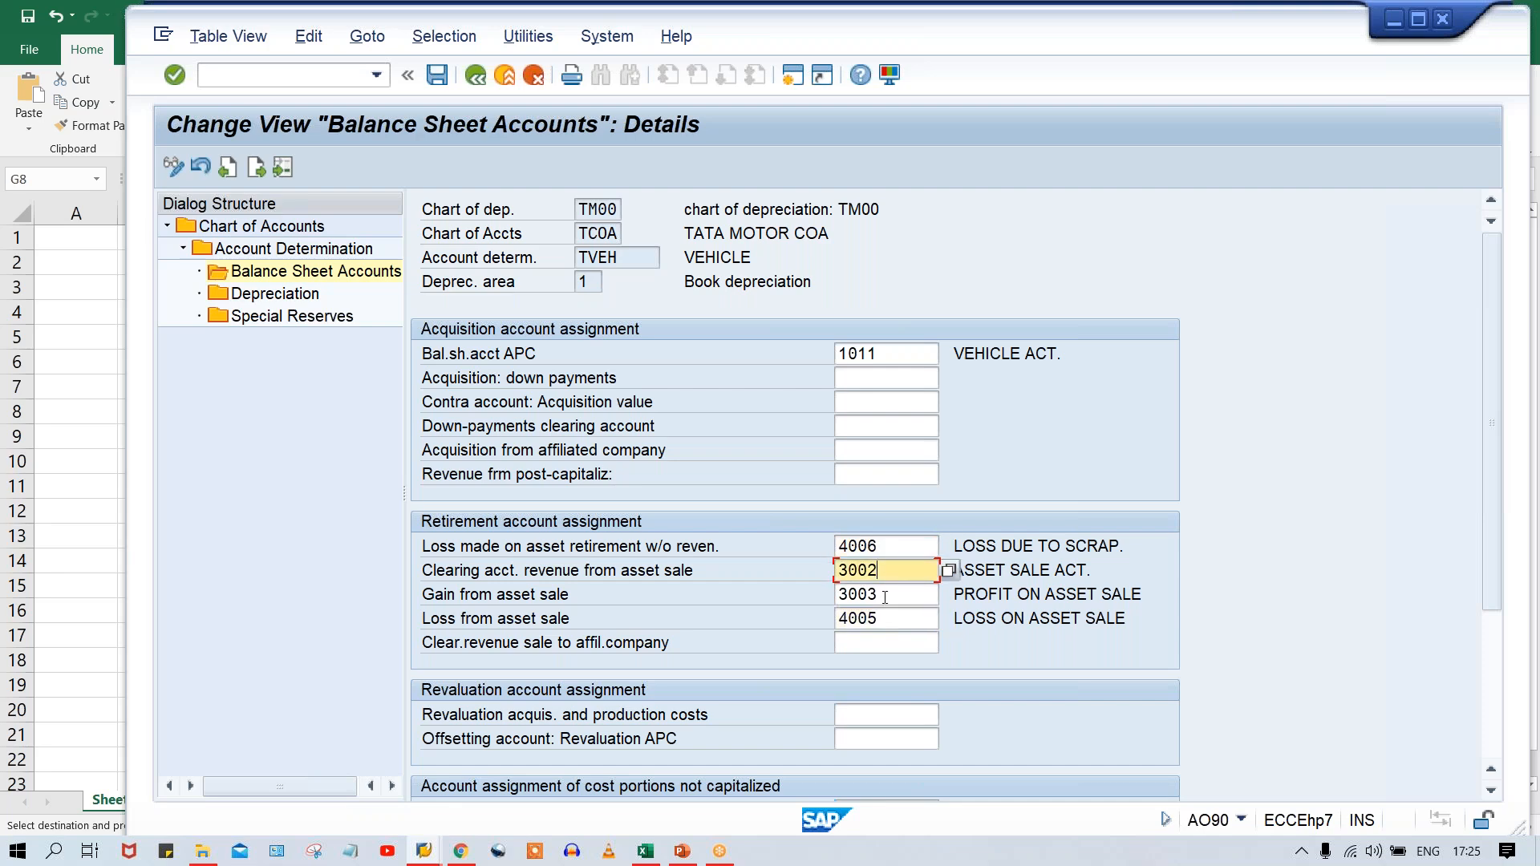
left_click(881, 595)
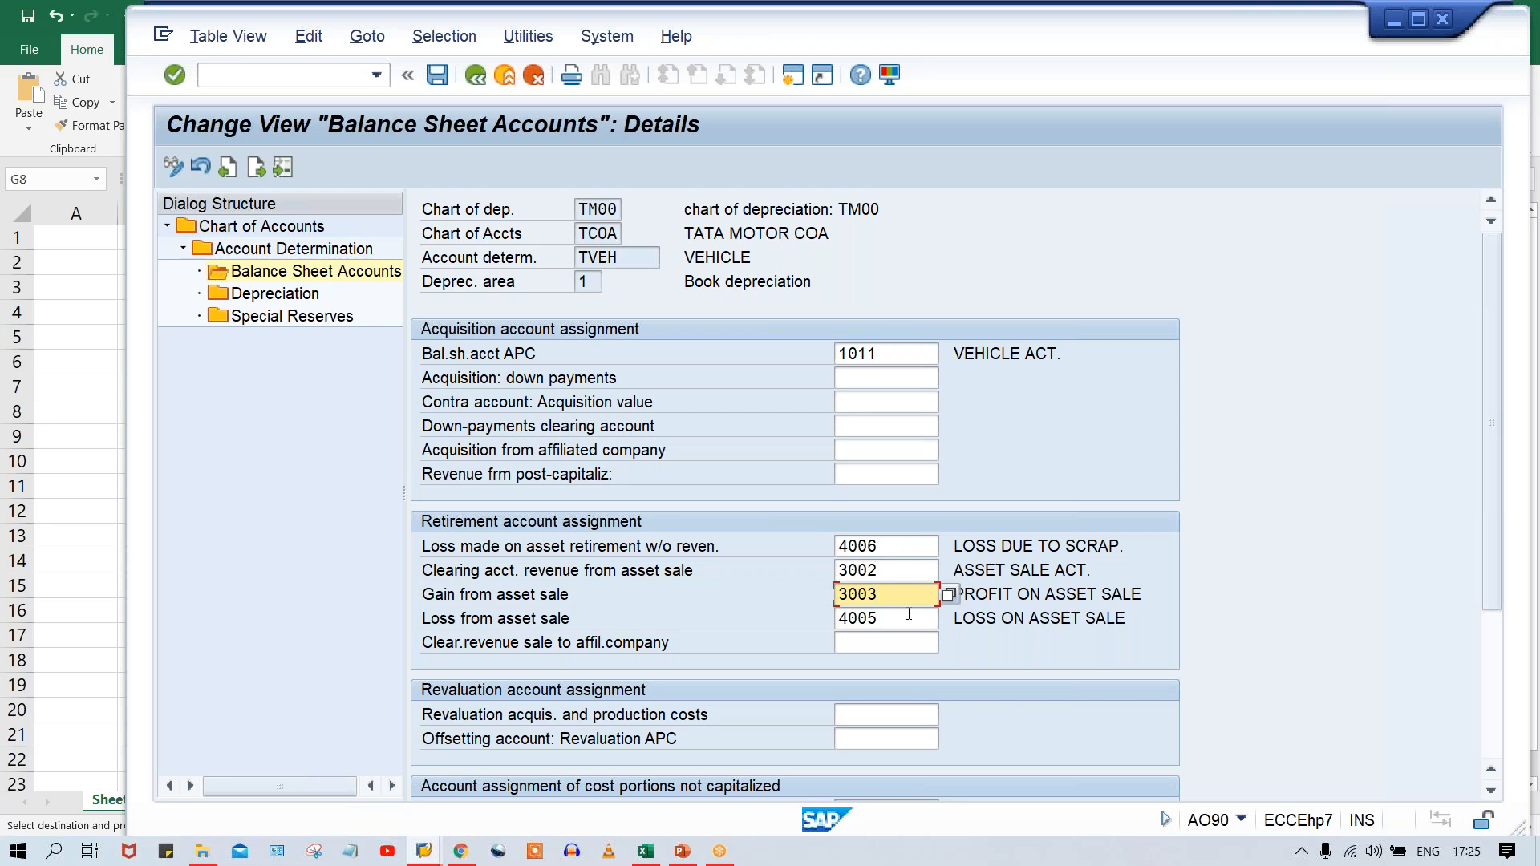
key("ctrl+s")
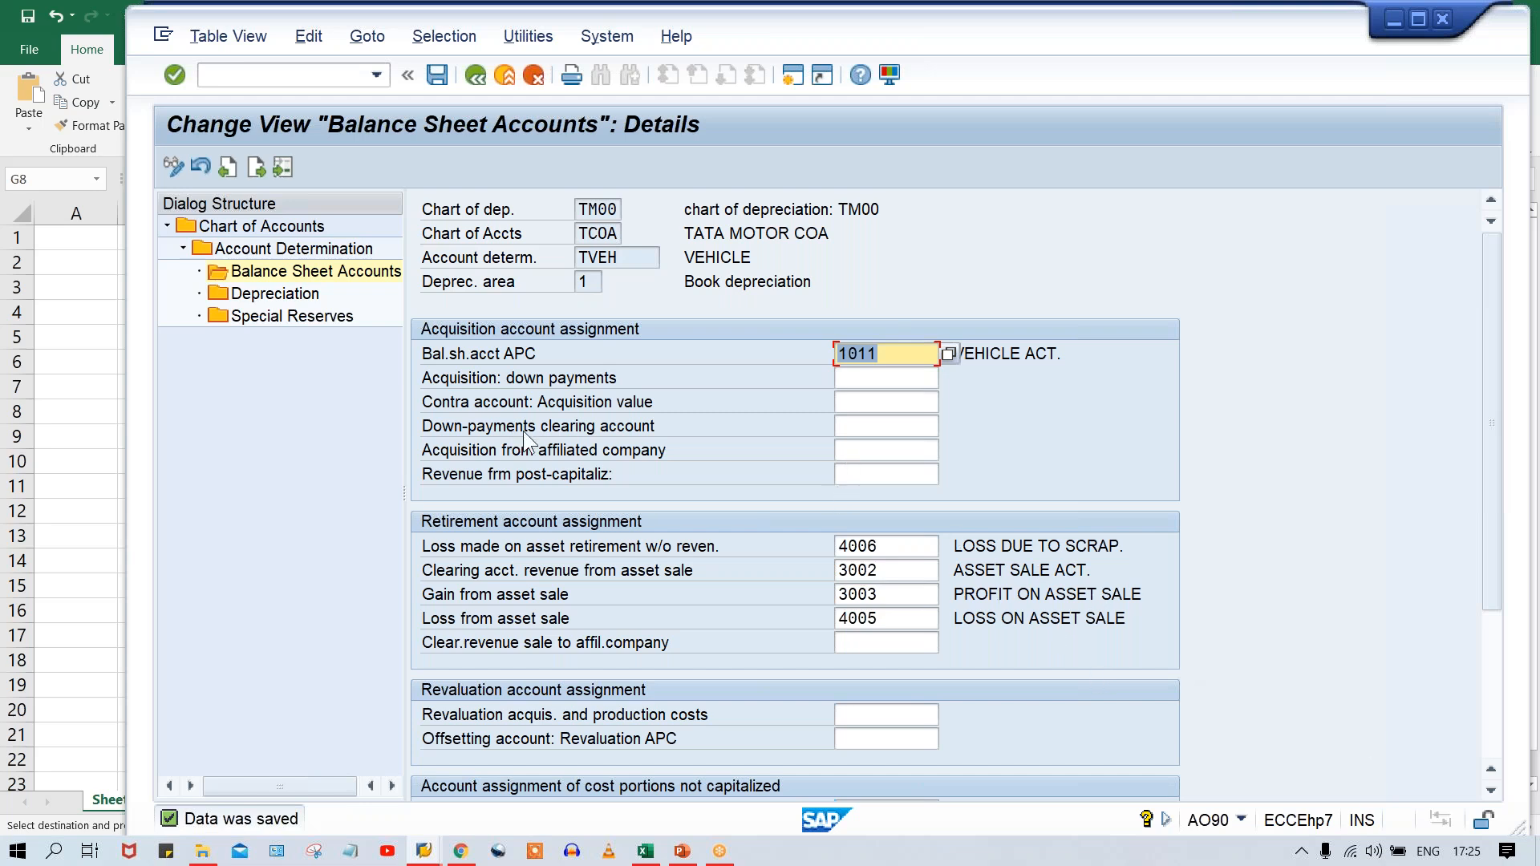
Open TVEH's Depreciation accounts, look up the AD account in Excel, and enter 1014 as Acc.dep. accnt.for ordinary depreciation in SAP.
left_click(287, 295)
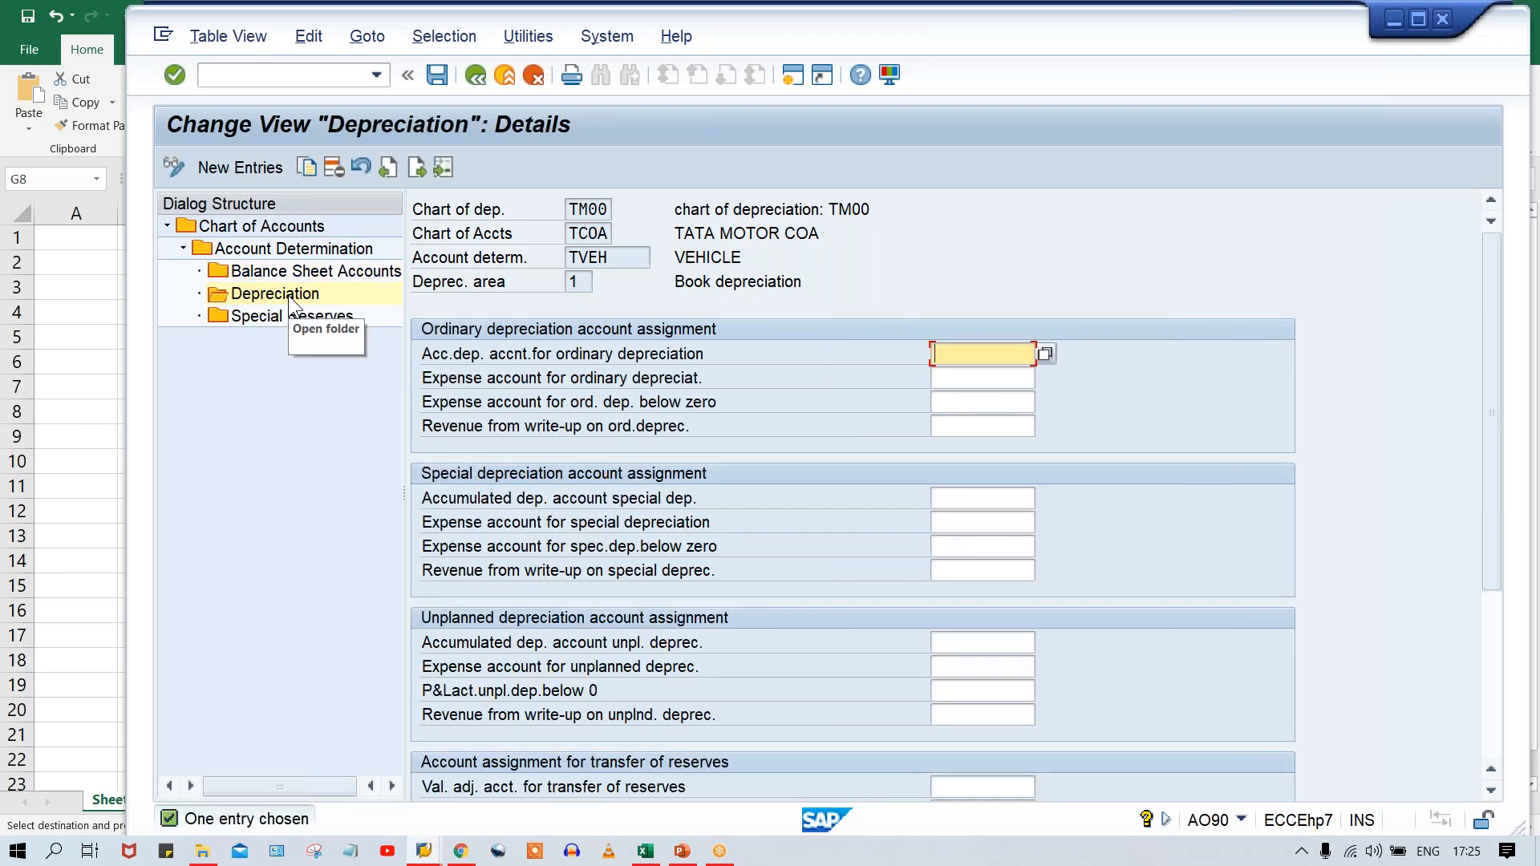
left_click(645, 851)
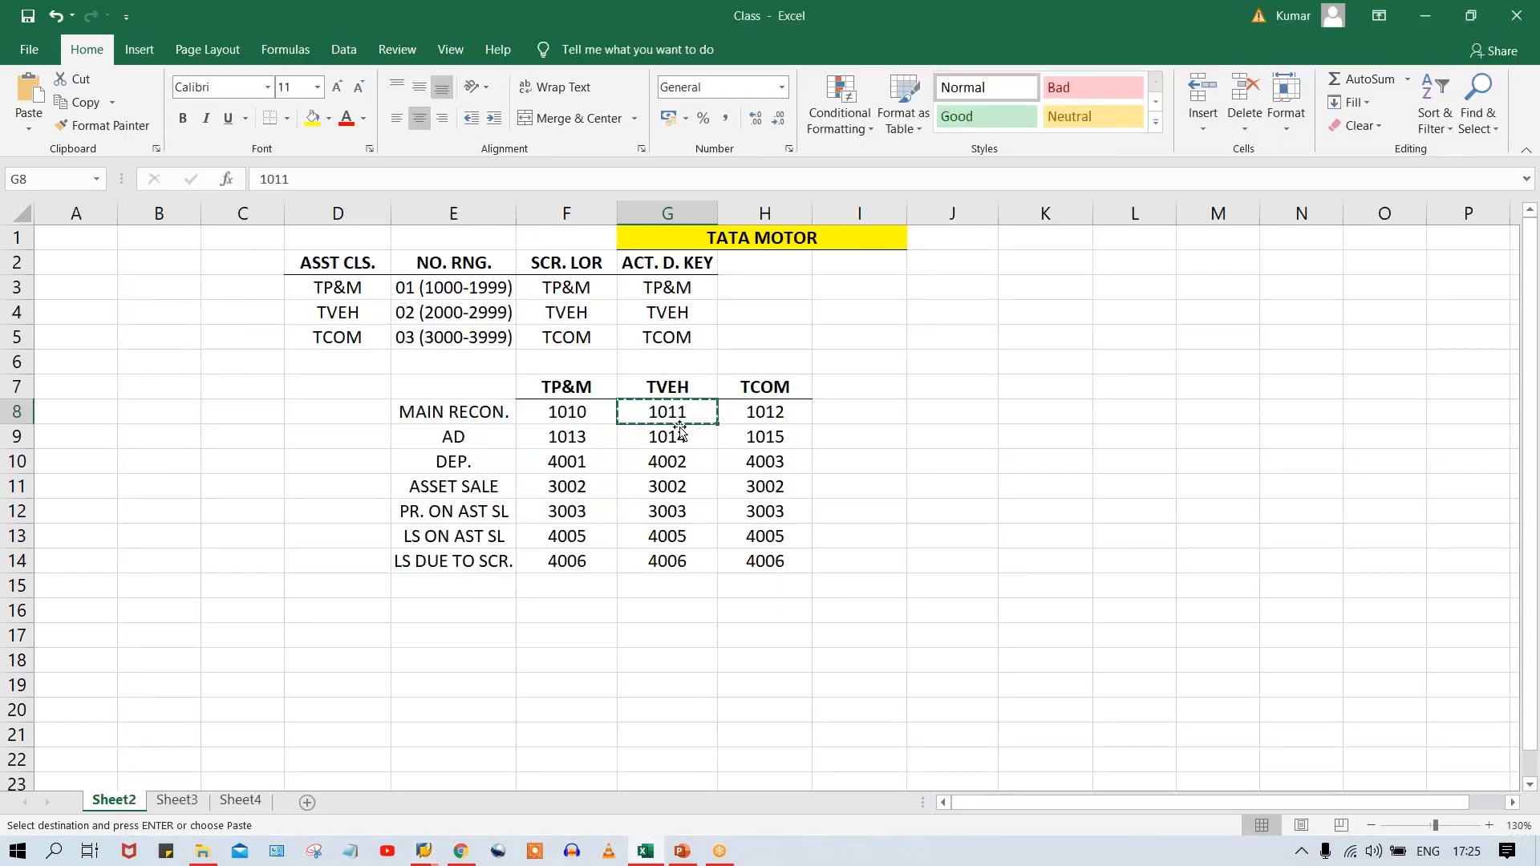
left_click(666, 437)
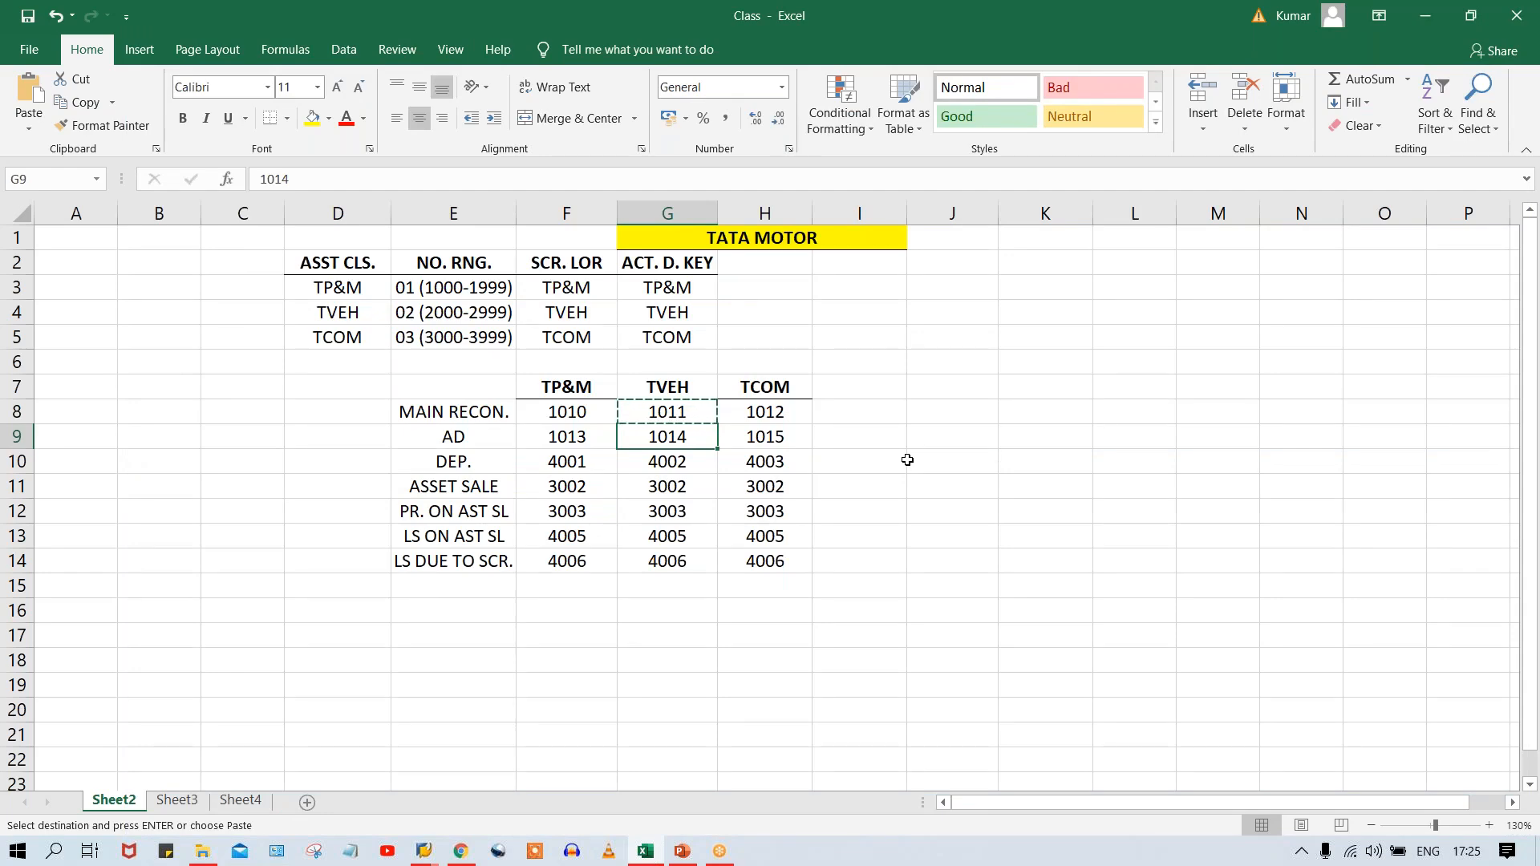
key("alt+Tab")
type("1")
type("013")
key("BackSpace")
type("4")
Enter 4002 as TVEH's Expense account for ordinary depreciat. and save the depreciation accounts.
key("Tab")
type("4")
key("Down")
key("Return")
key("BackSpace")
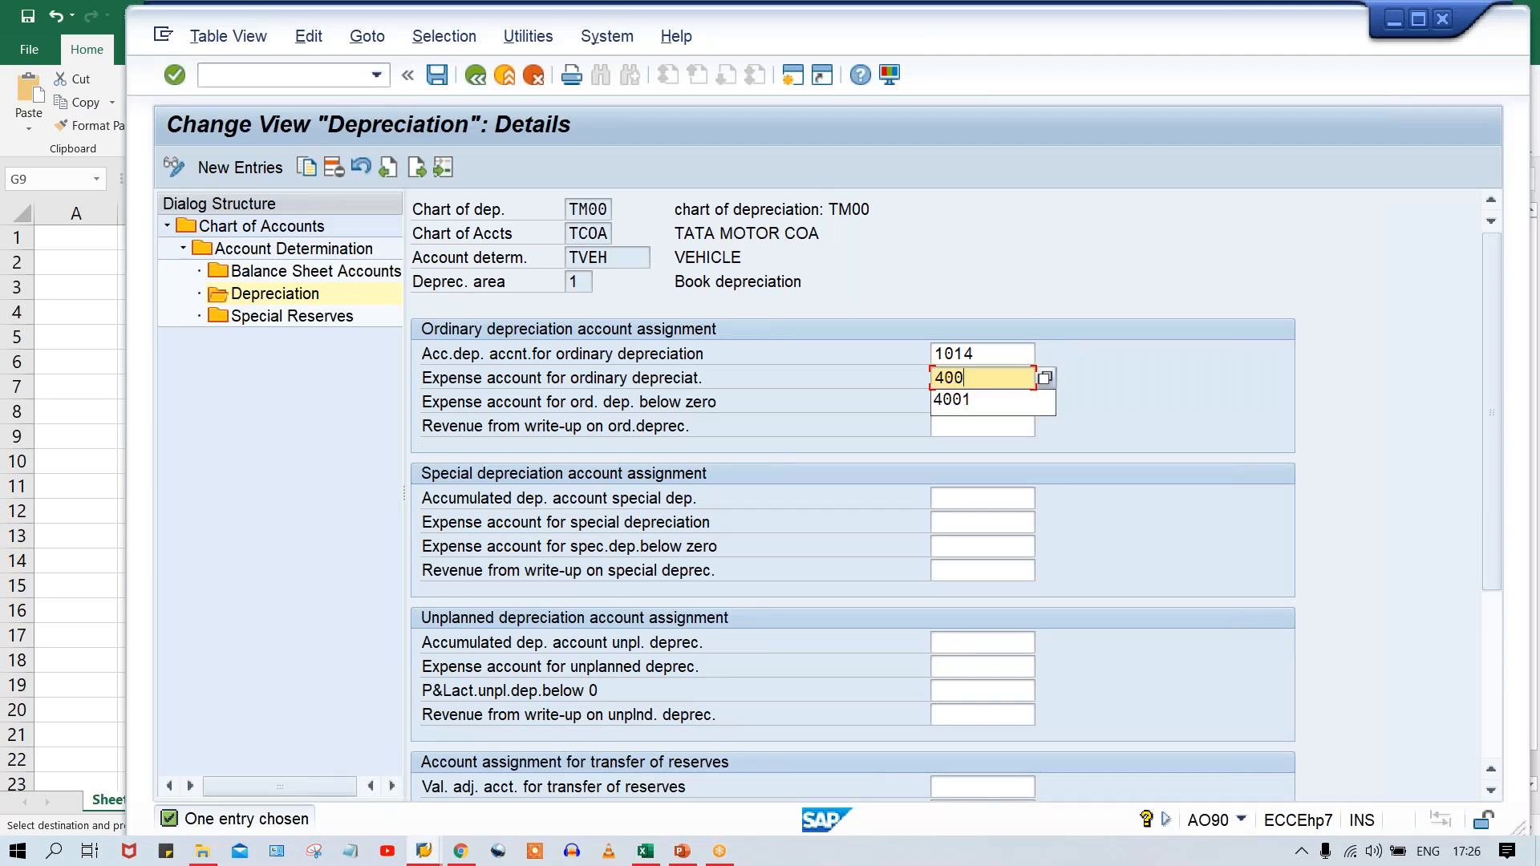
type("2")
key("Return")
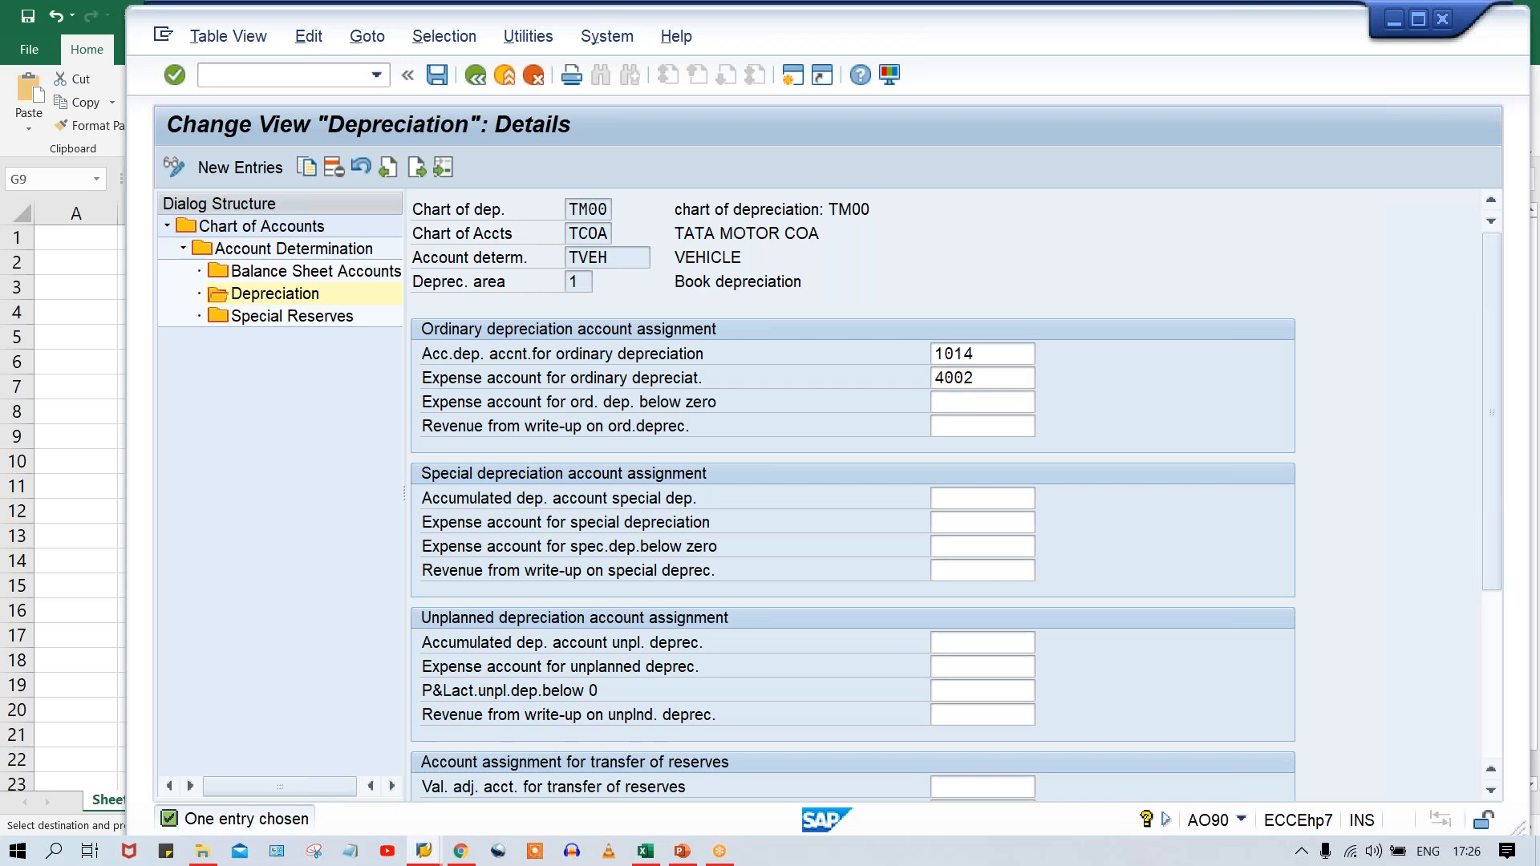
key("ctrl+s")
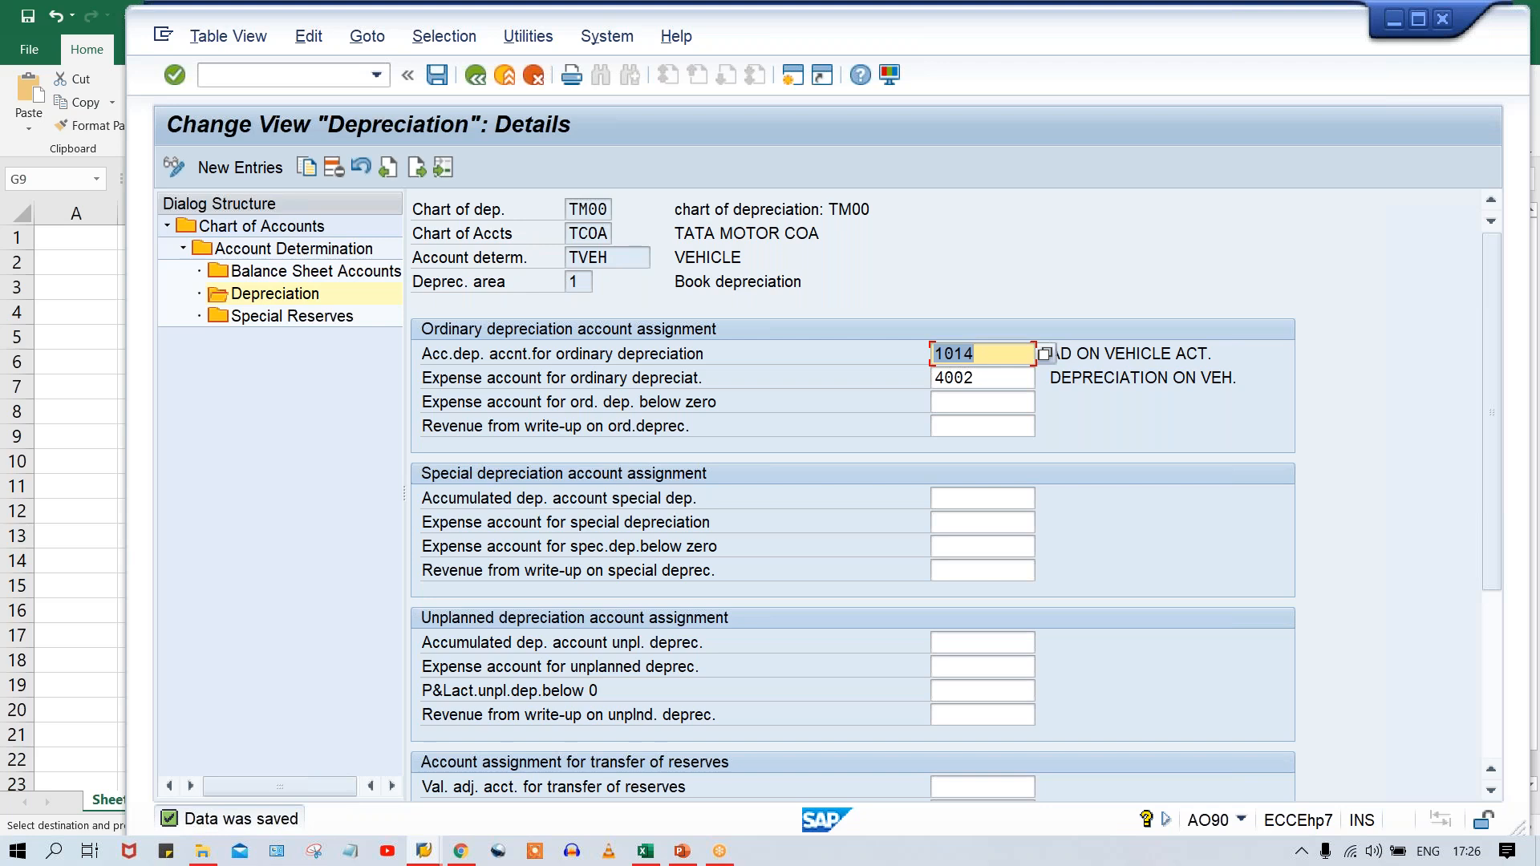
Return to the Chart of Accounts overview, select TCOA, and reopen its Account Determination overview.
left_click(476, 74)
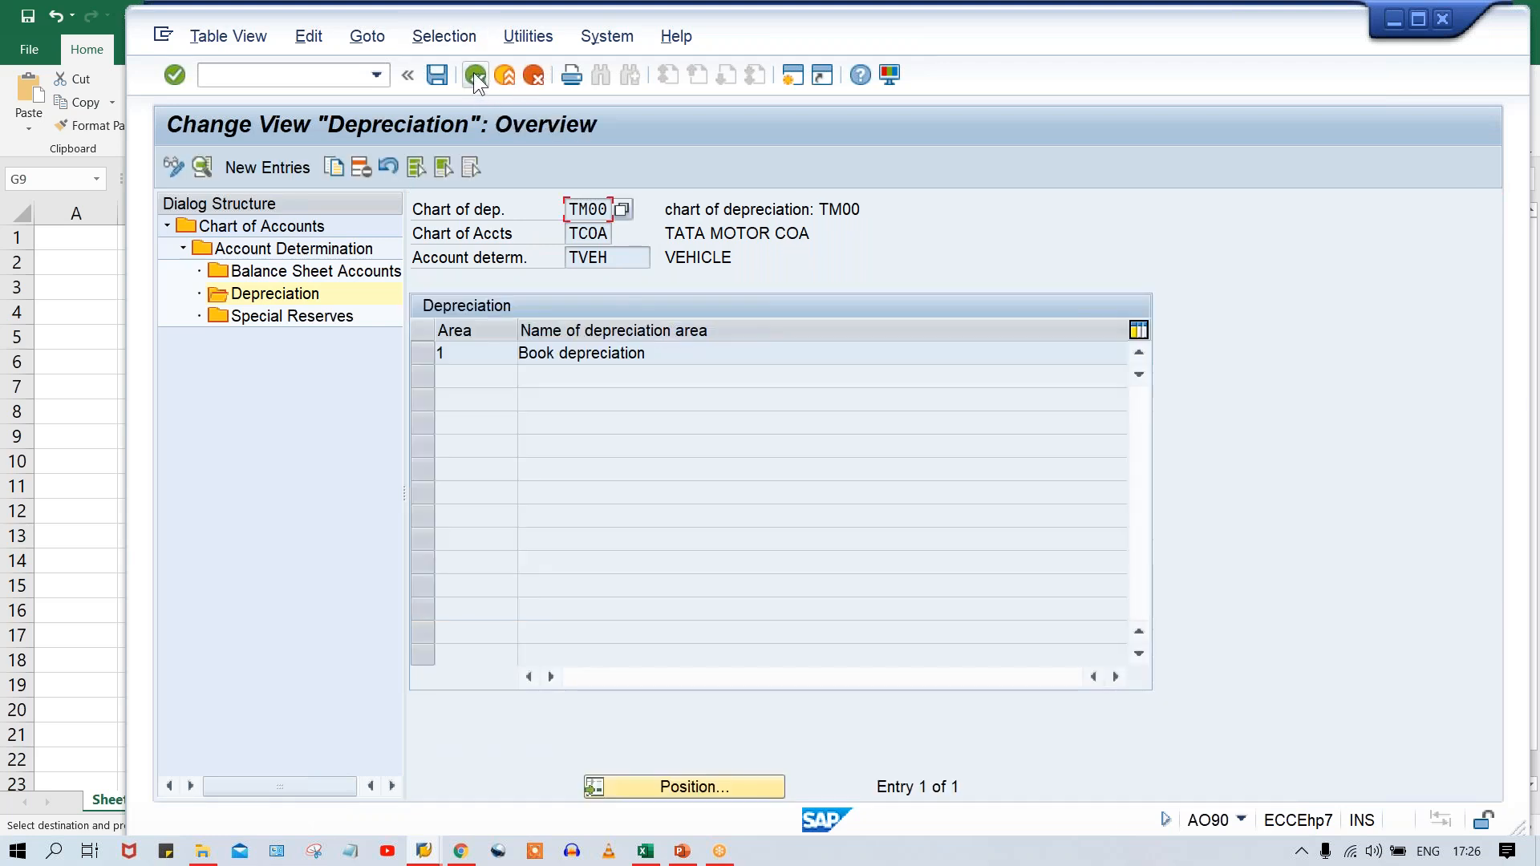
left_click(476, 75)
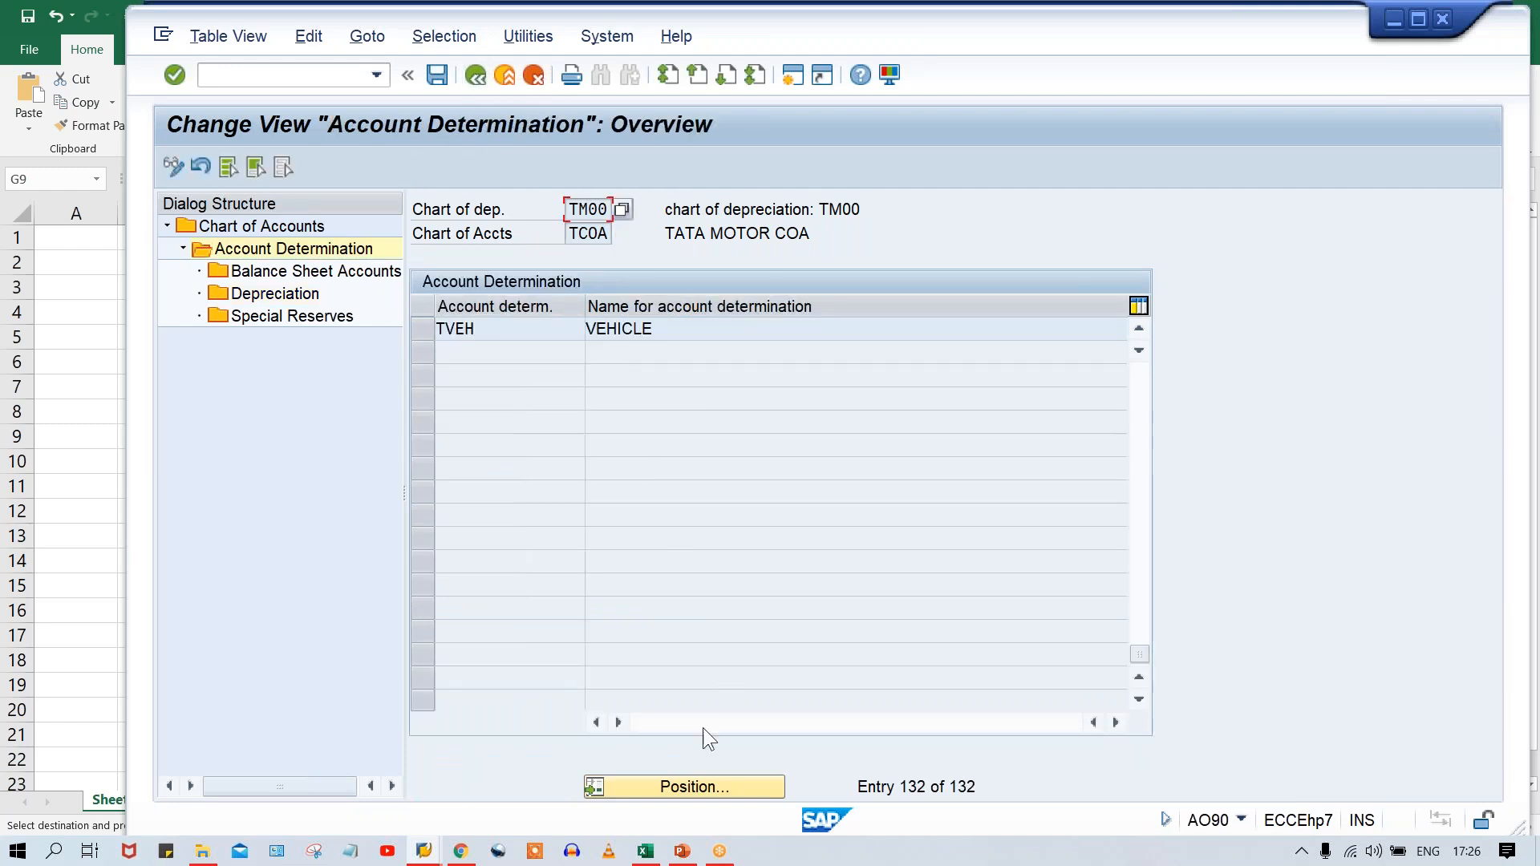
left_click(475, 76)
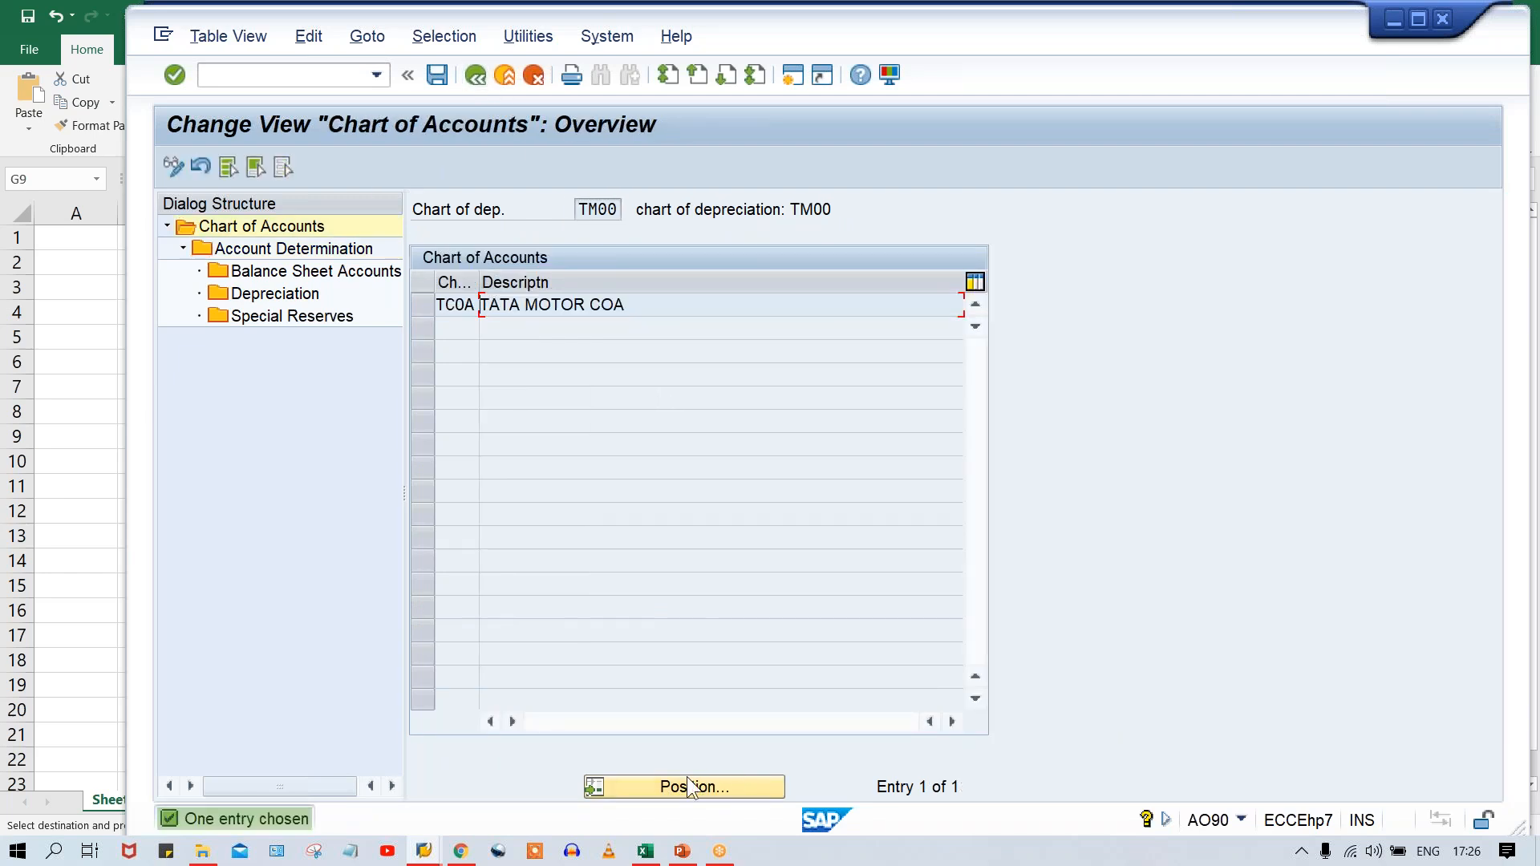
left_click(420, 314)
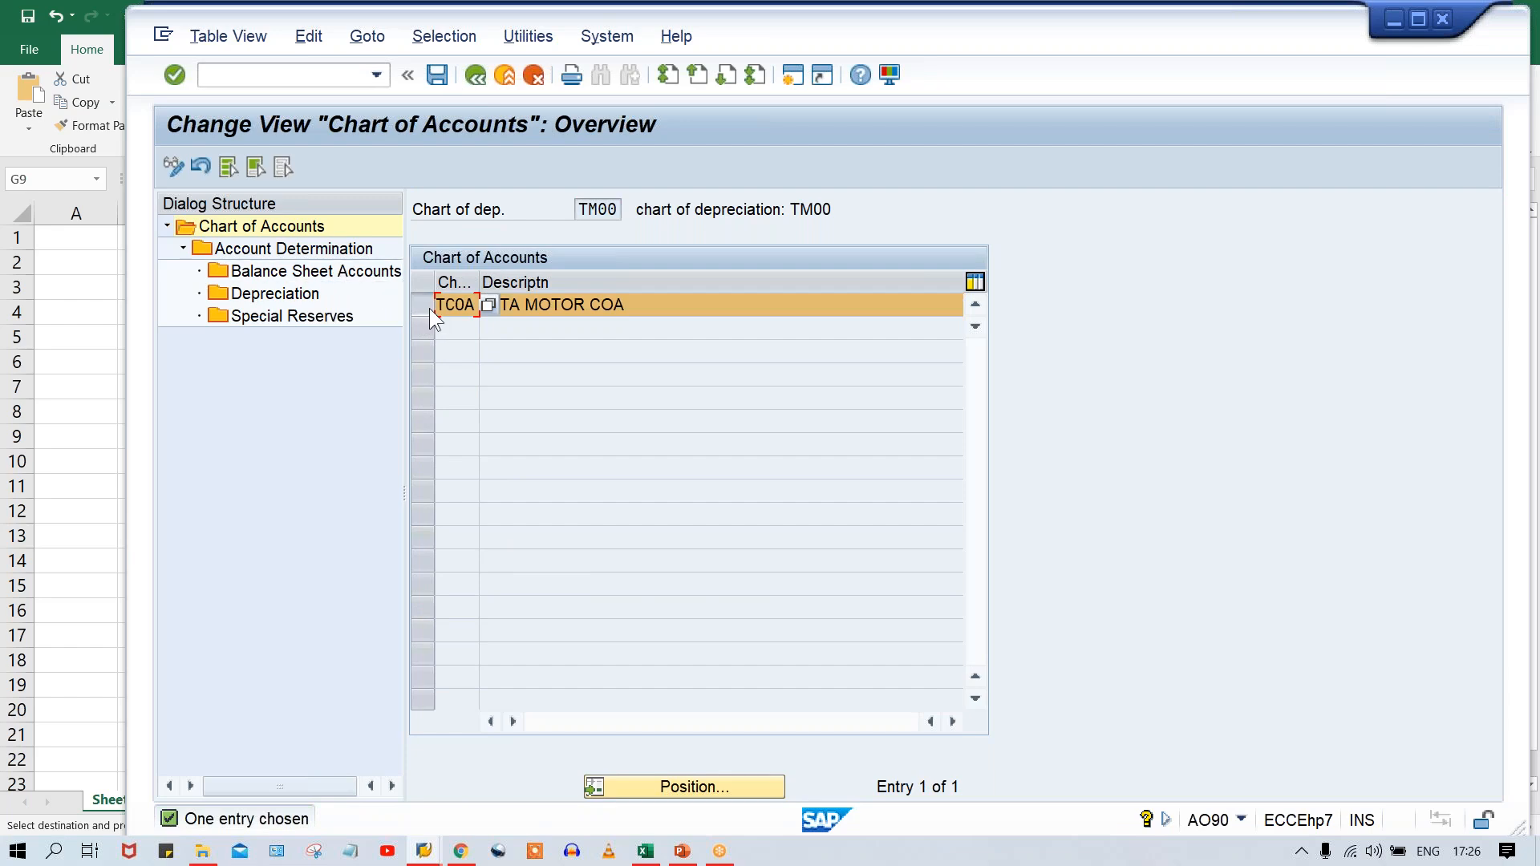
double_click(302, 249)
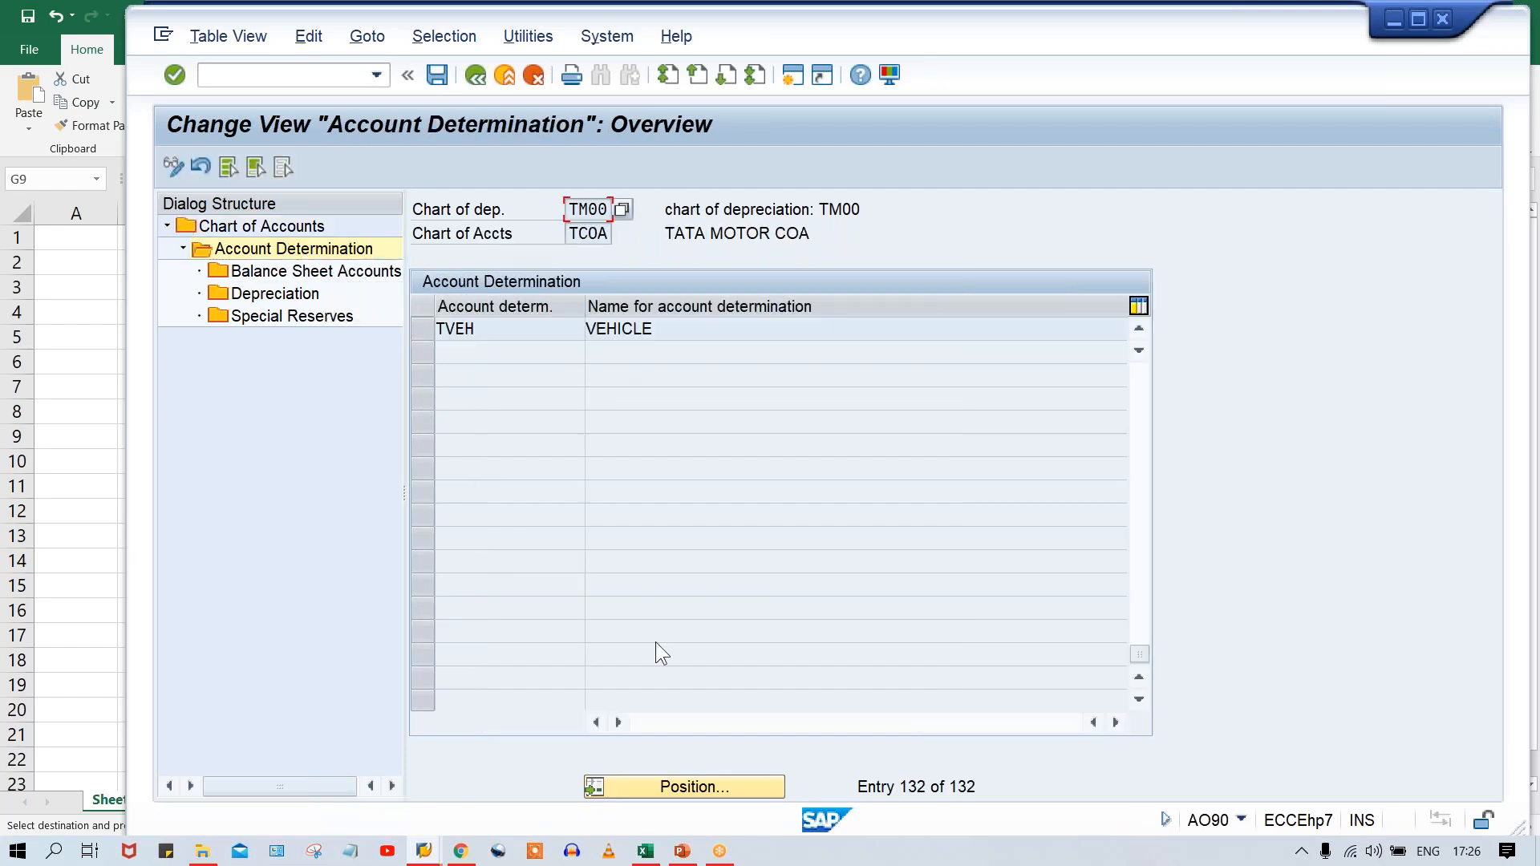
Find account determination TCOM in the overview and open its Balance Sheet Accounts.
left_click(691, 786)
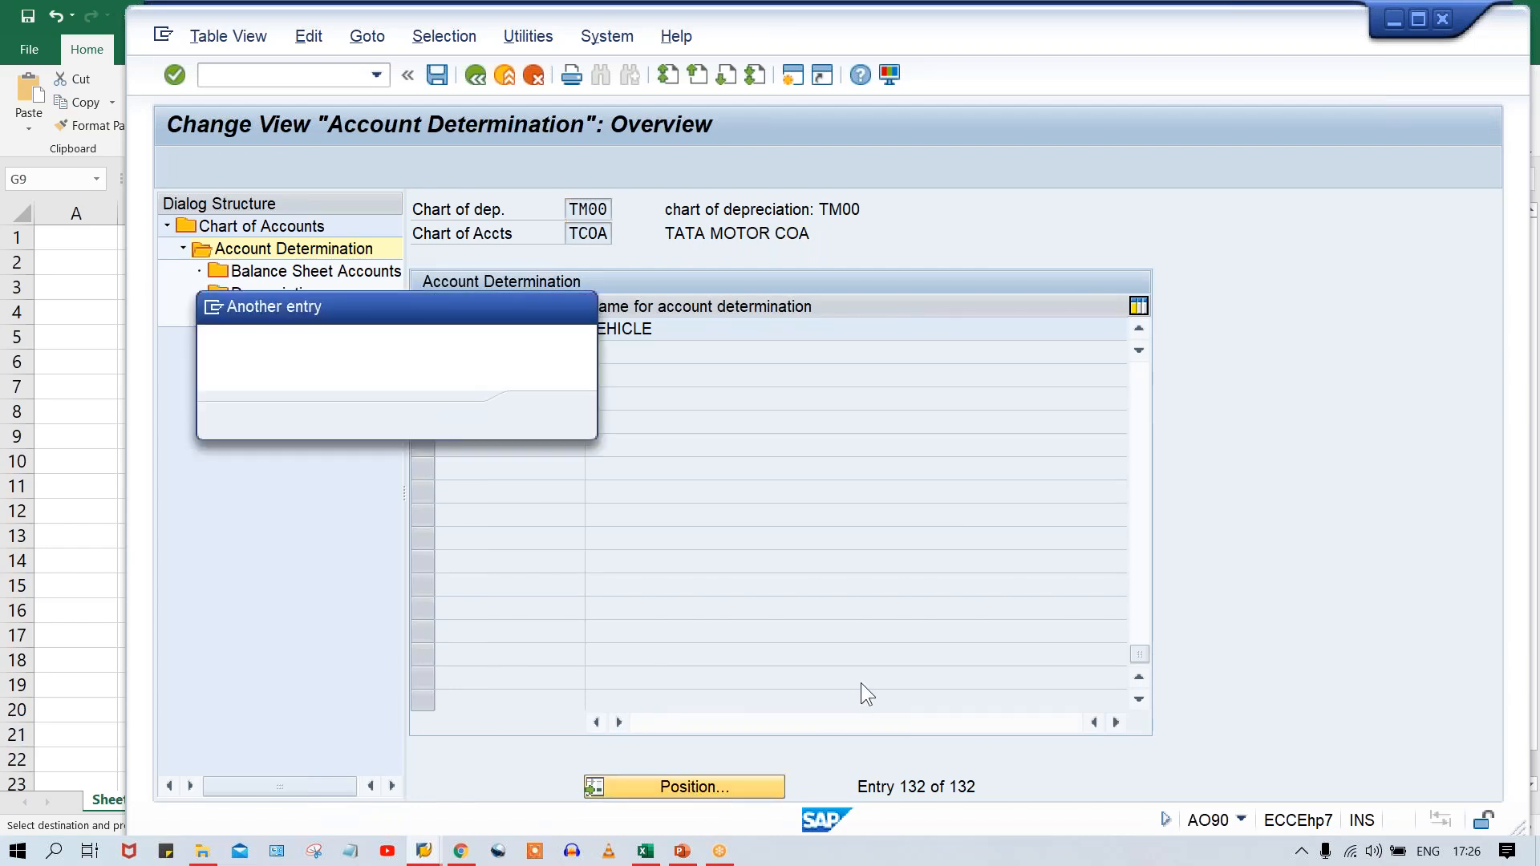
type("TCOM")
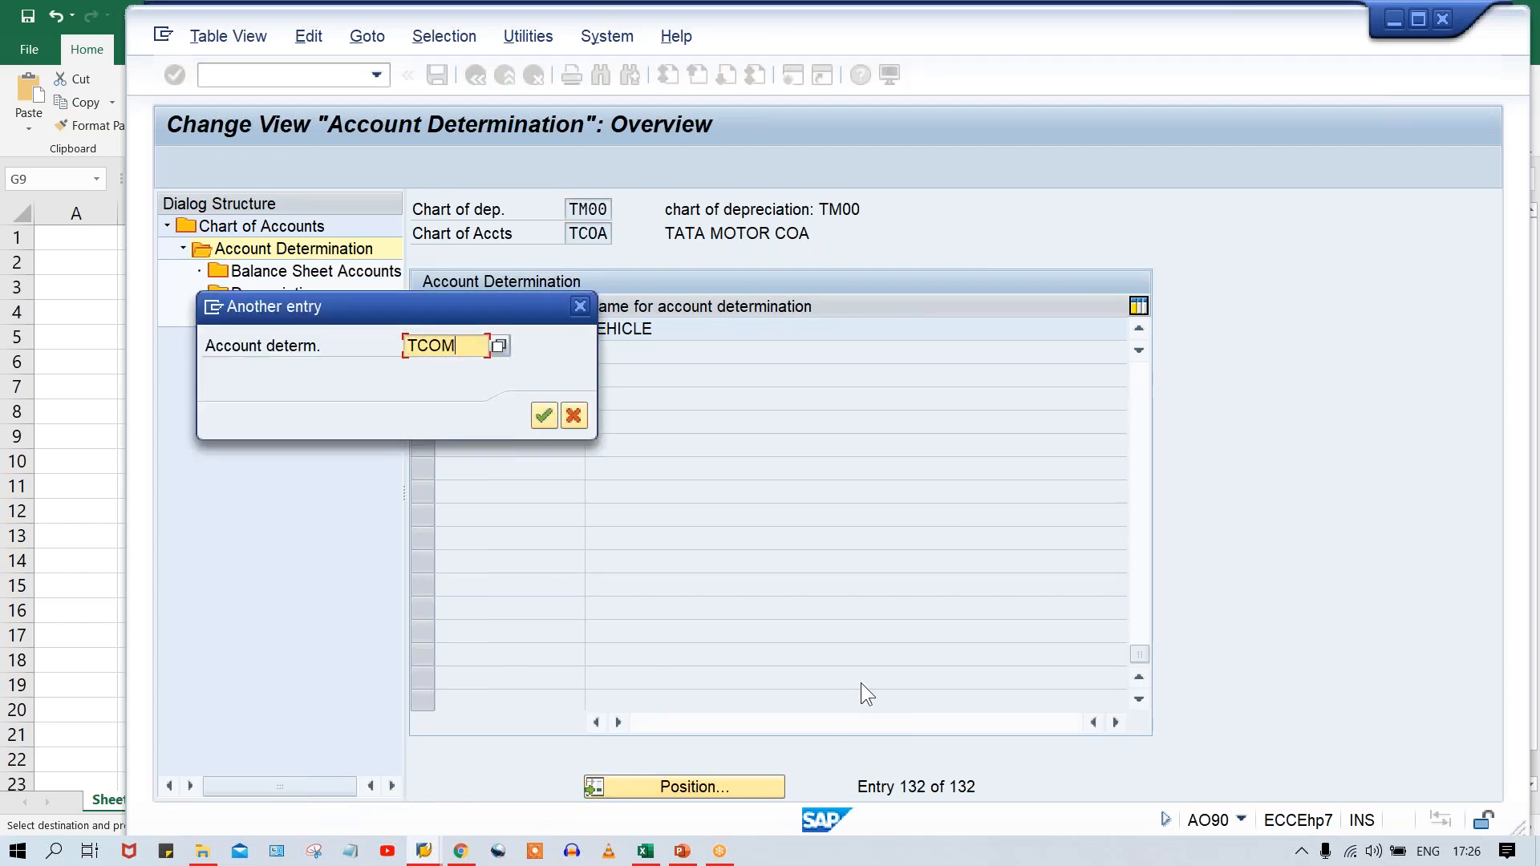
key("Return")
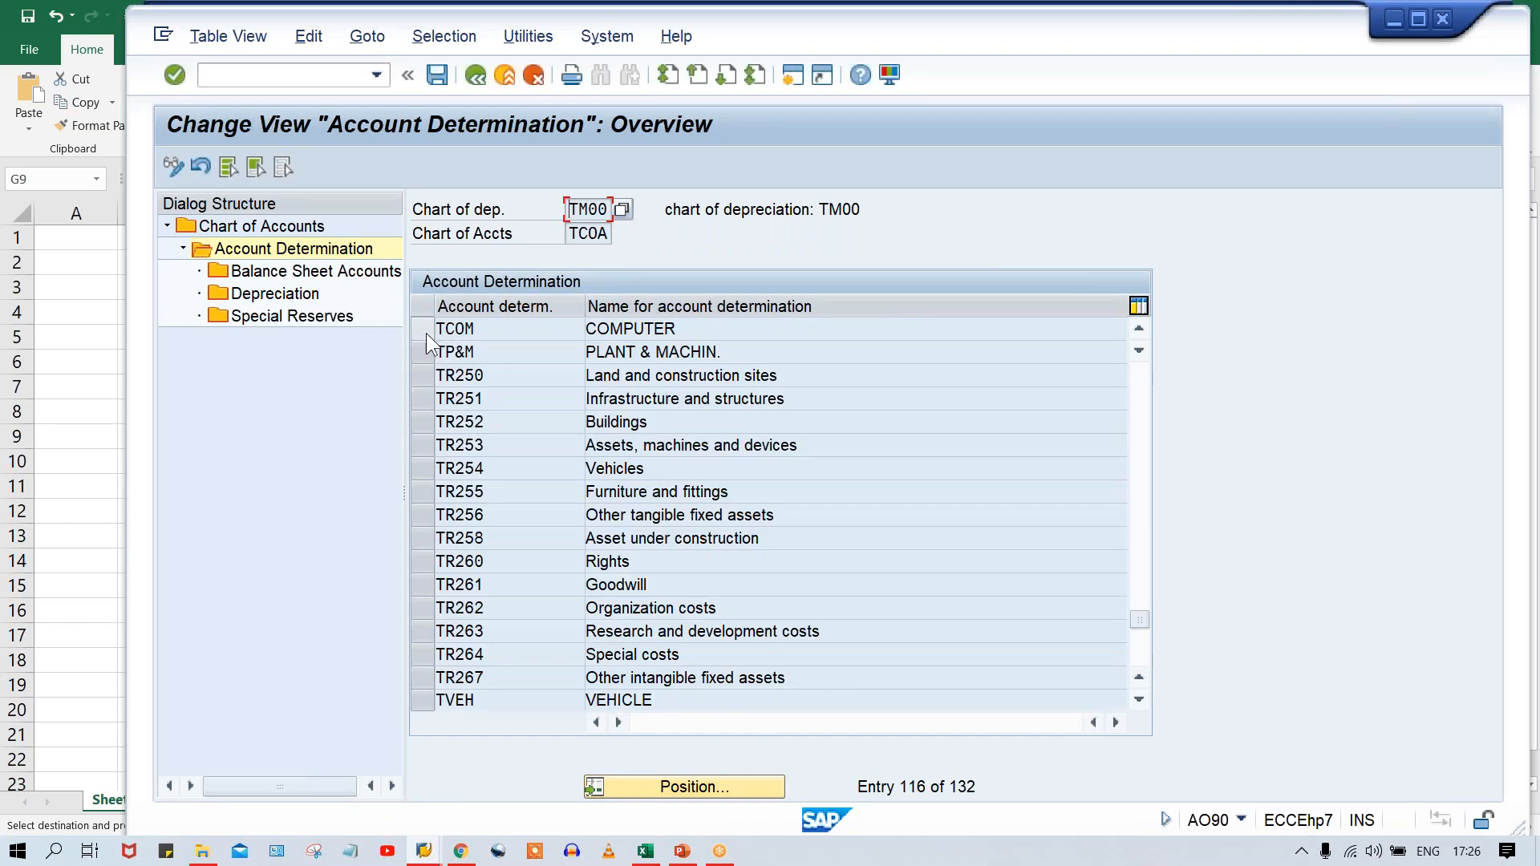
left_click(425, 332)
double_click(271, 269)
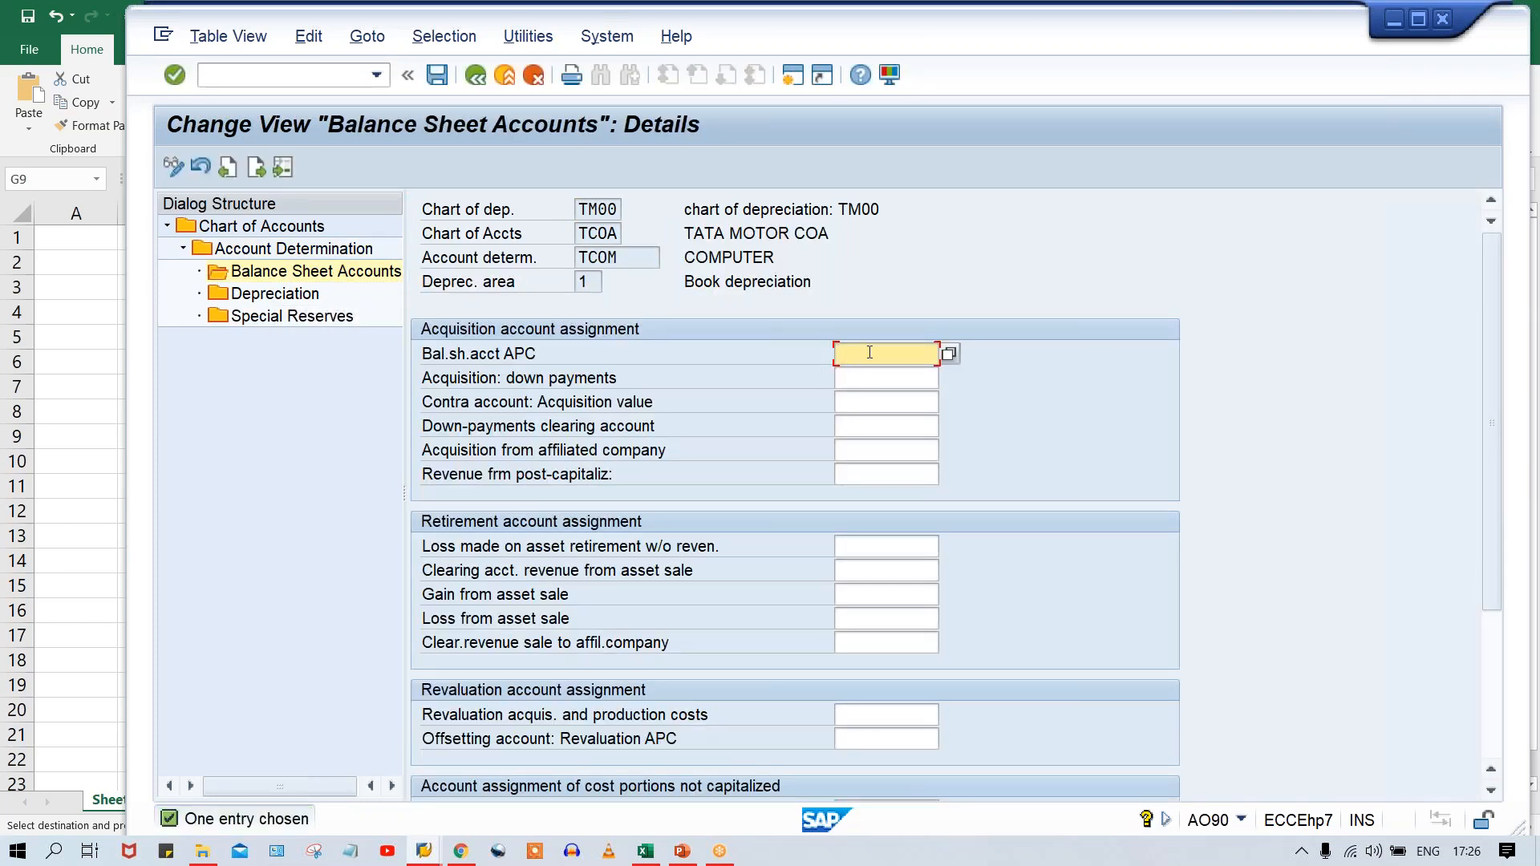
Copy the TCOM main reconciliation account 1012 from Excel into Bal.sh.acct APC in SAP.
left_click(645, 851)
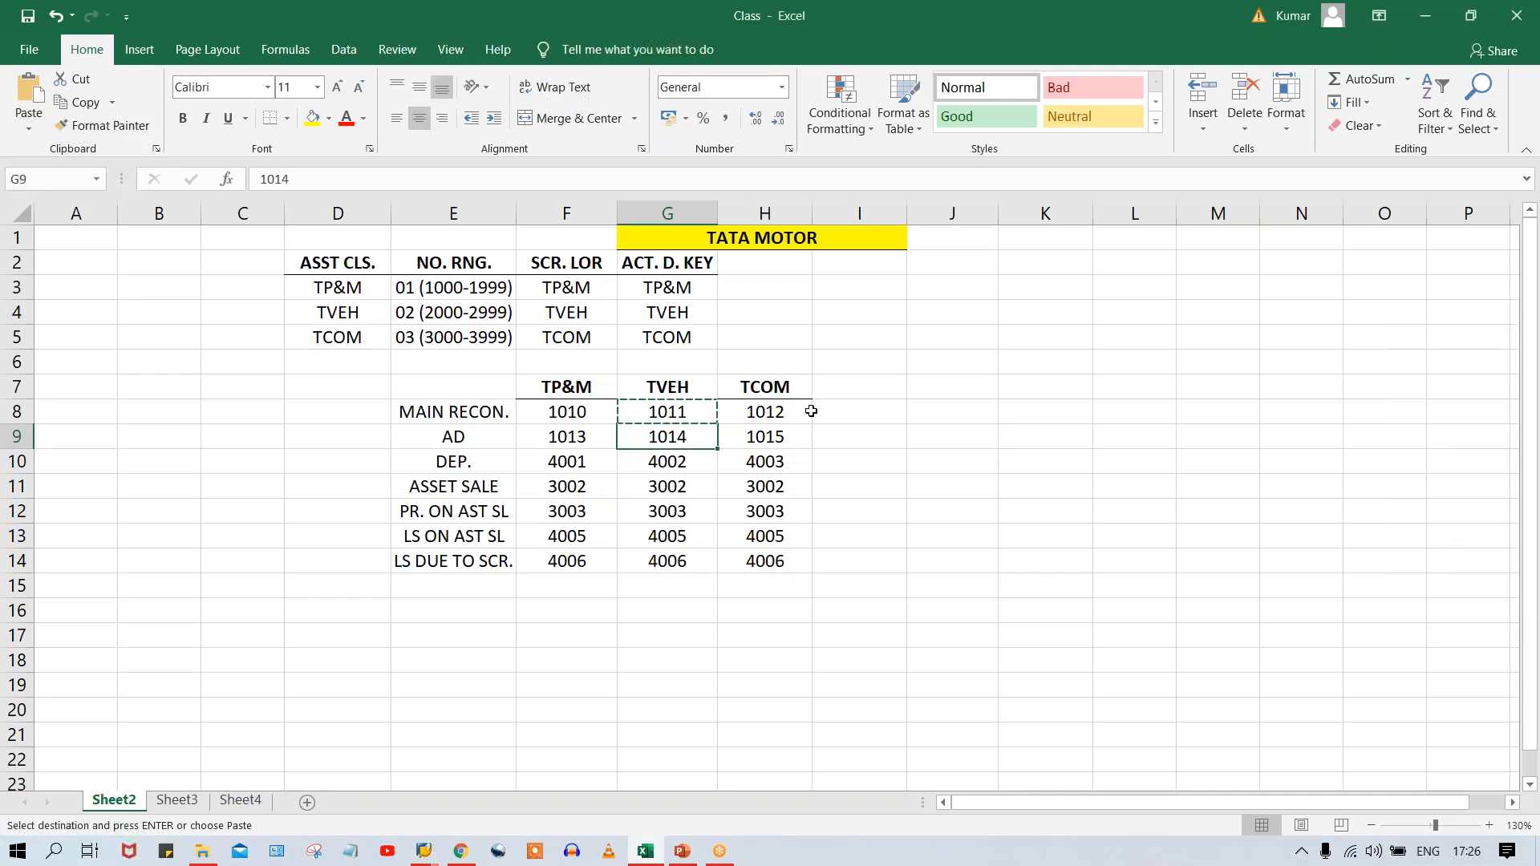
left_click(766, 410)
key("ctrl+c")
key("alt+Tab")
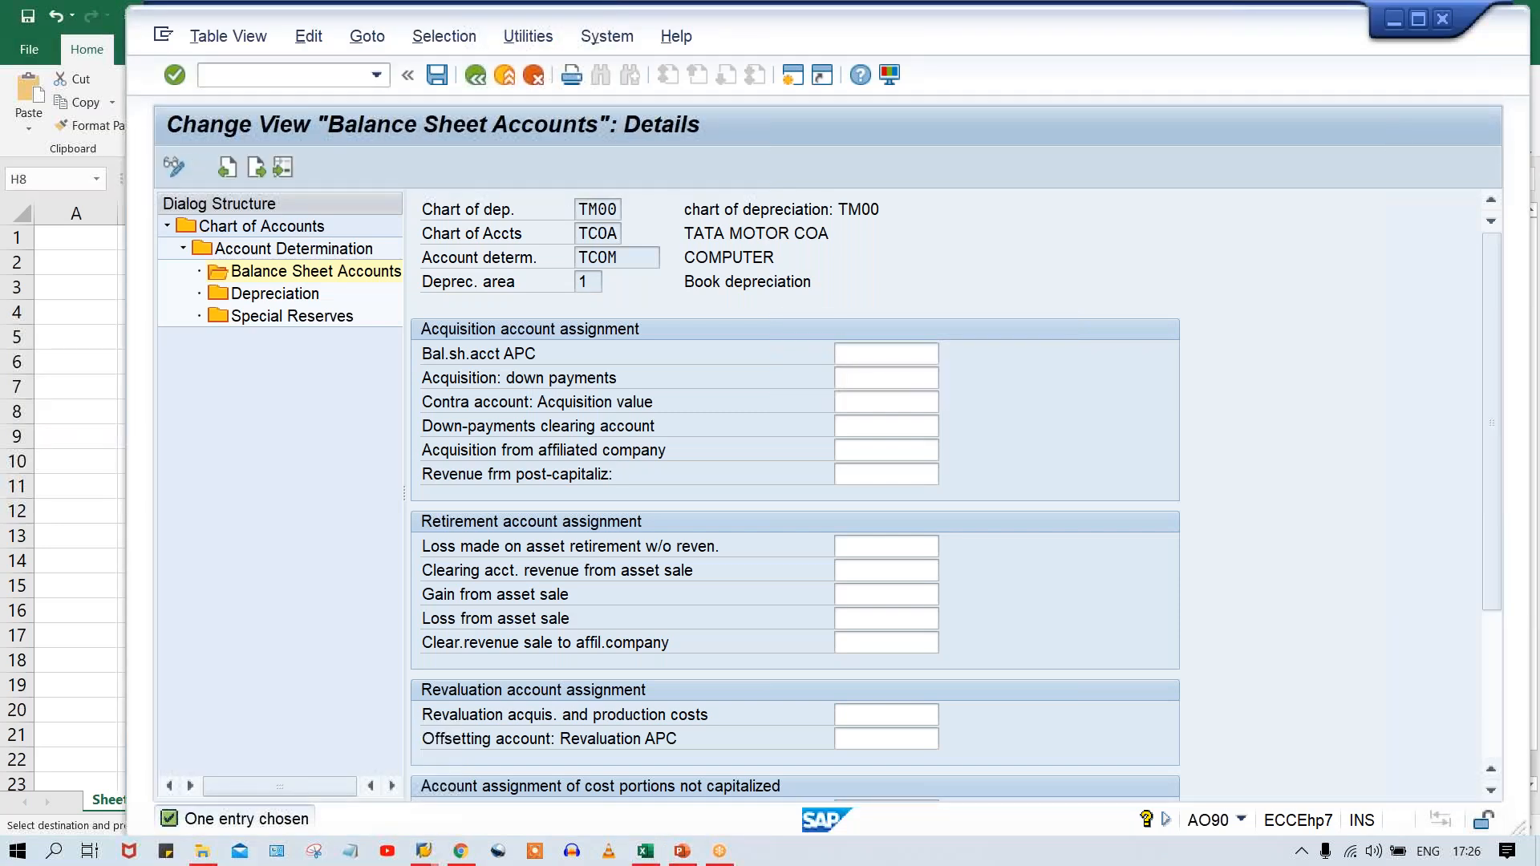
key("ctrl+v")
Enter 4006 as Loss made on asset retirement w/o reven. and 3002 as Clearing acct. revenue from asset sale for TCOM.
key("Tab")
key("Tab")
key("Tab")
key("Tab")
key("Tab")
key("Tab")
key("Tab")
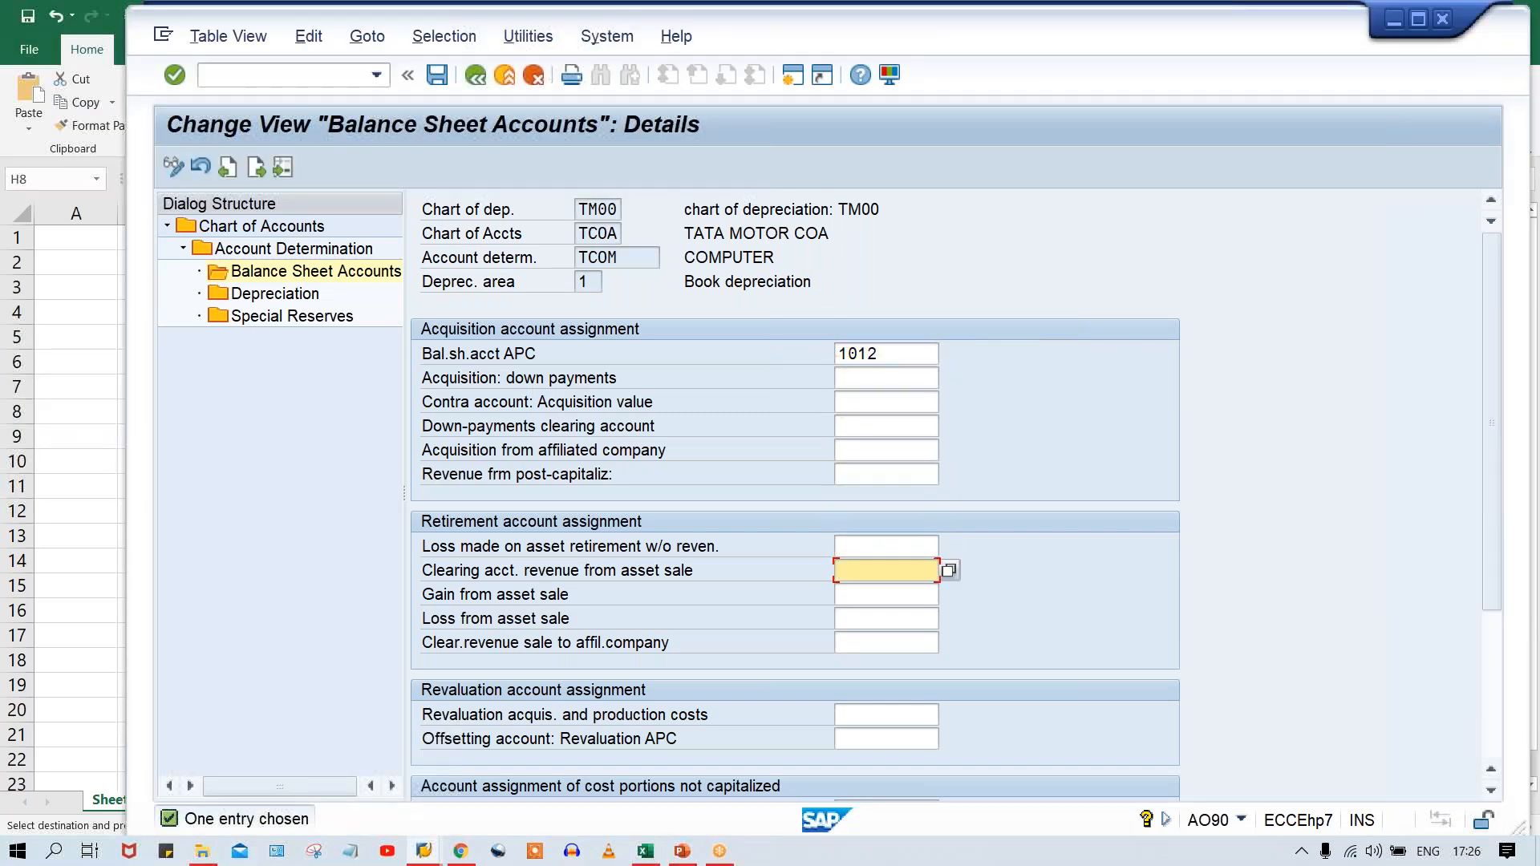
key("shift+Tab")
key("Down")
key("Return")
key("Tab")
key("Down")
key("Return")
Enter 3003 as Gain from asset sale and 4005 as Loss from asset sale for TCOM, and save the balance sheet accounts.
key("Tab")
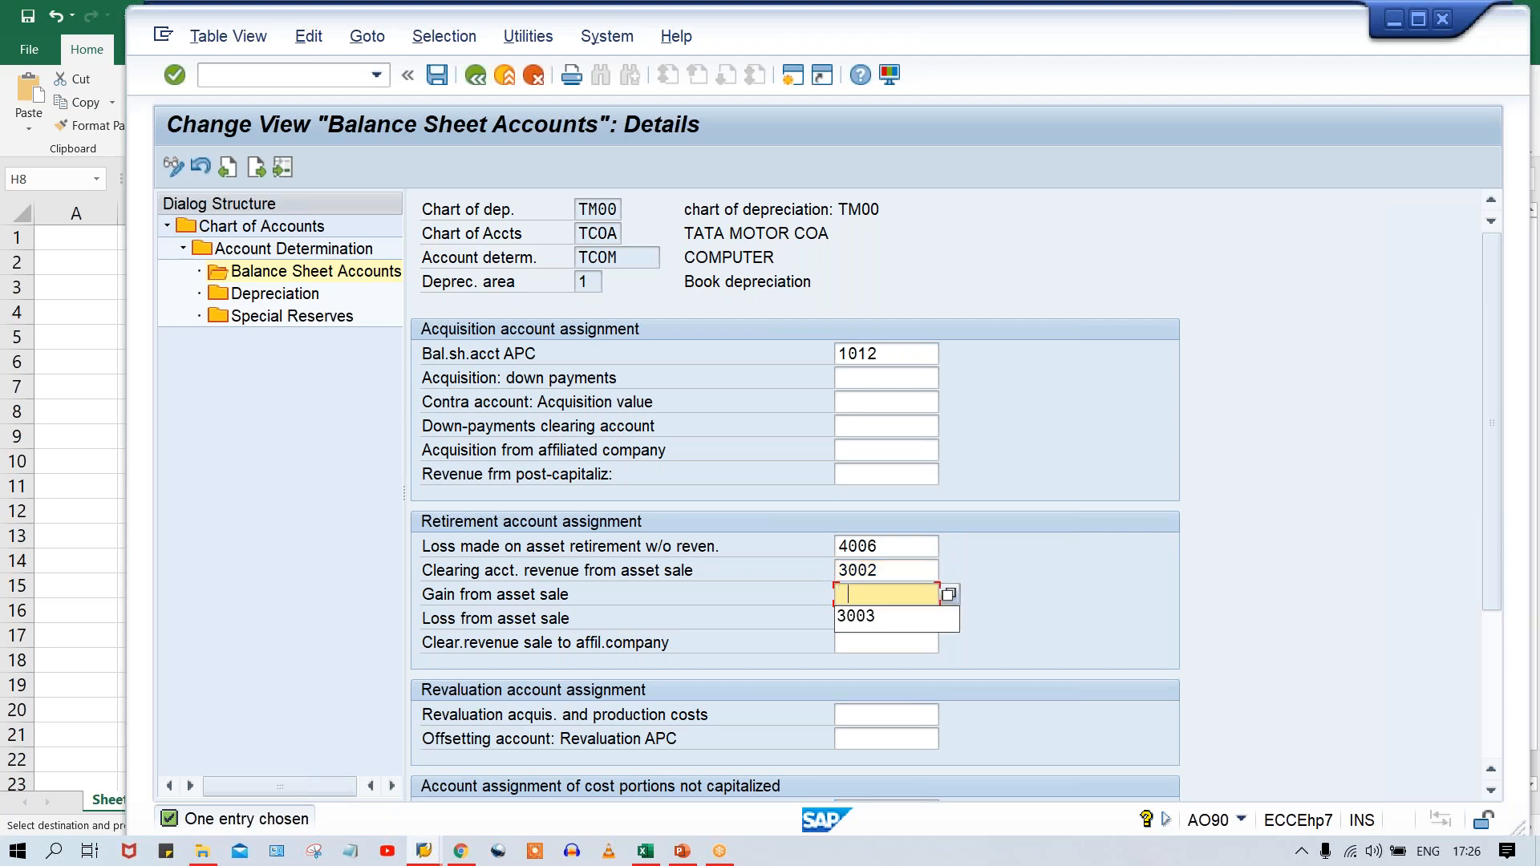
key("Down")
key("Return")
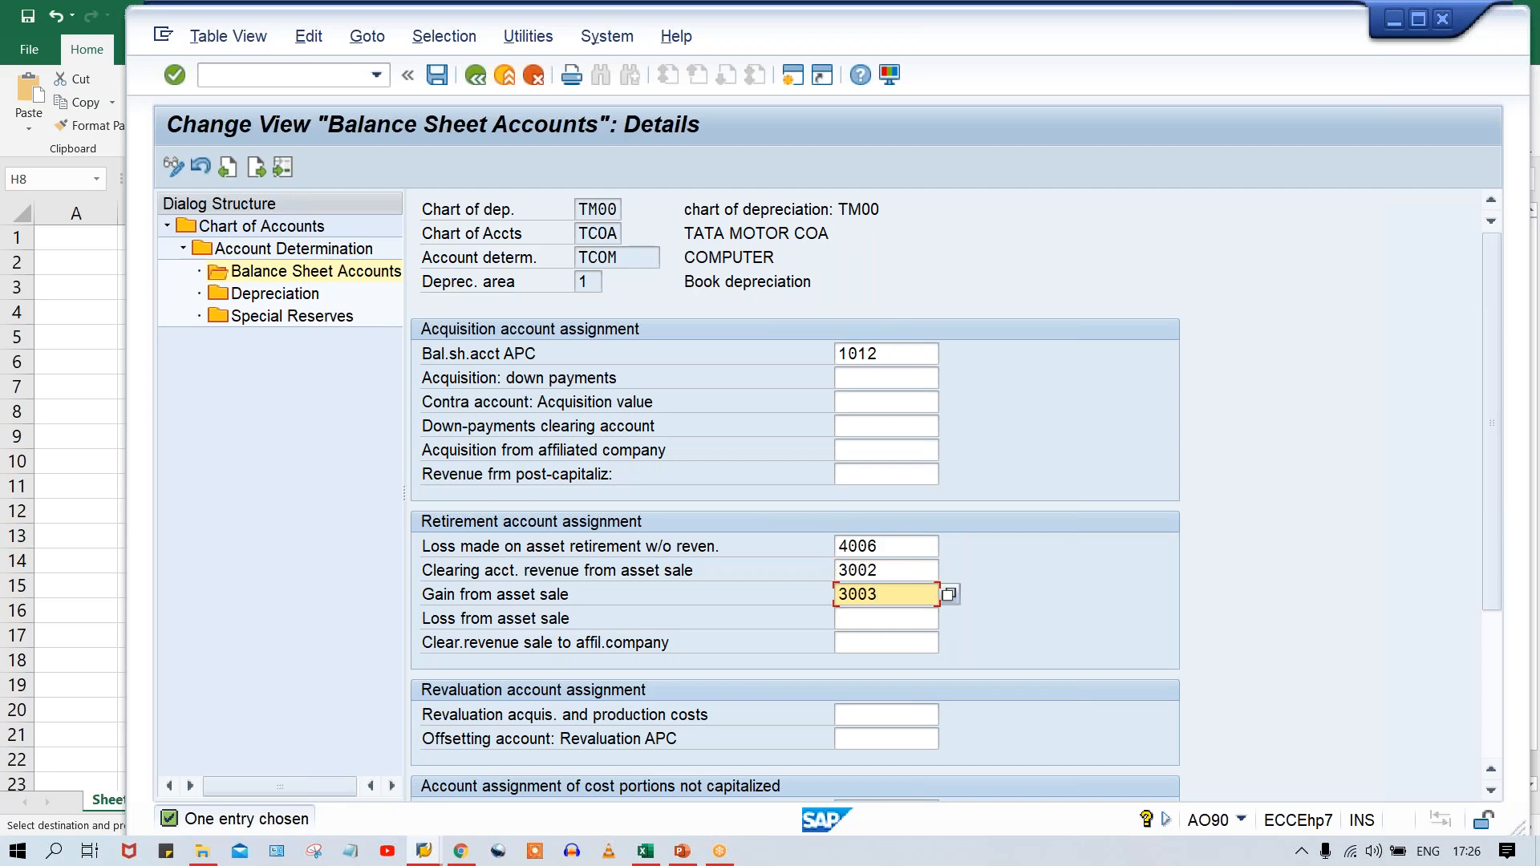
key("Tab")
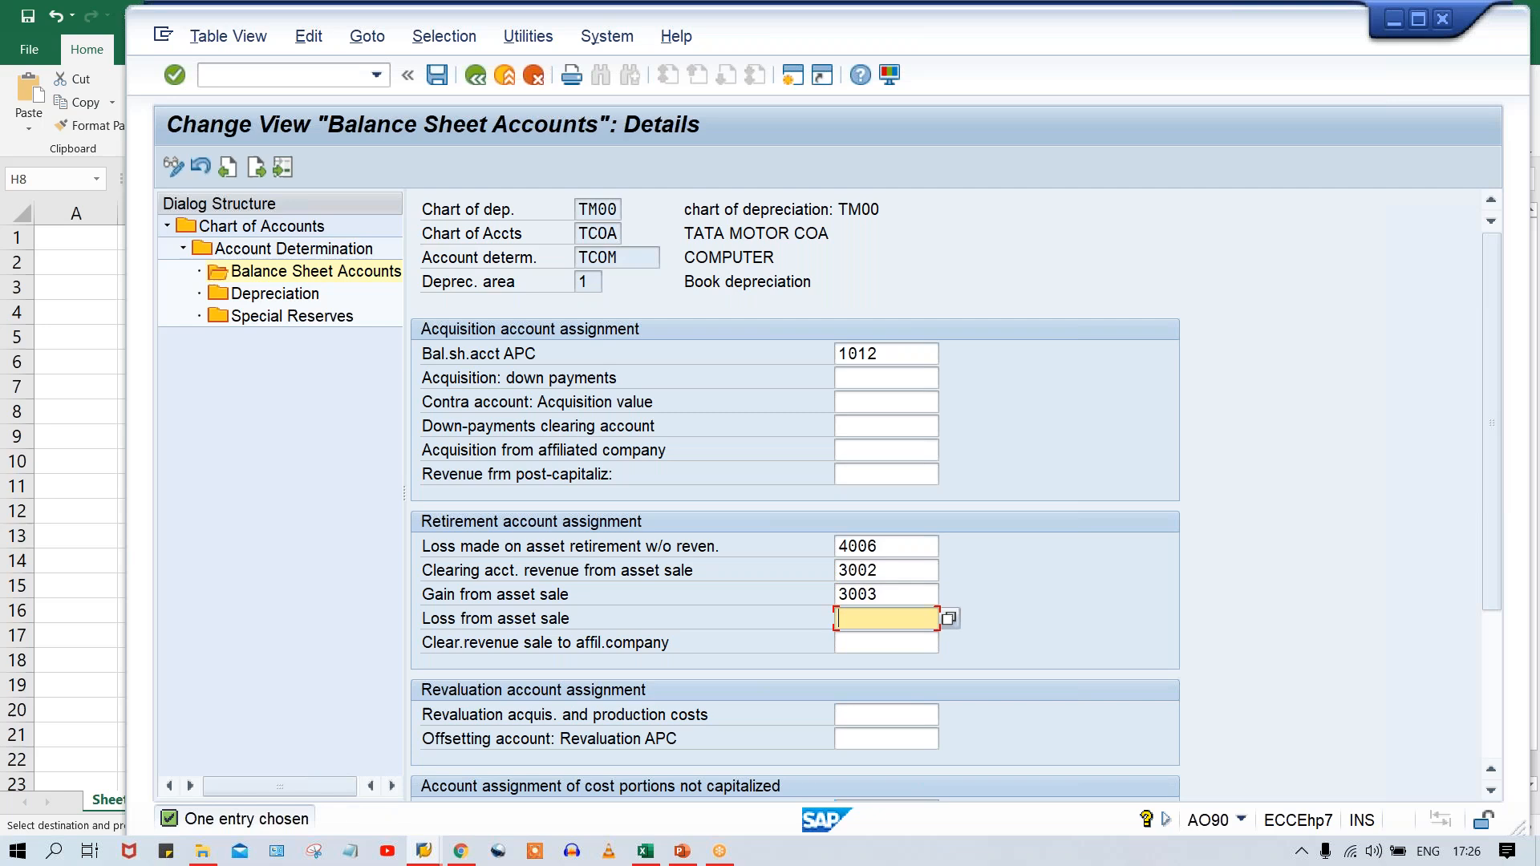
key("Down")
key("Return")
key("Return")
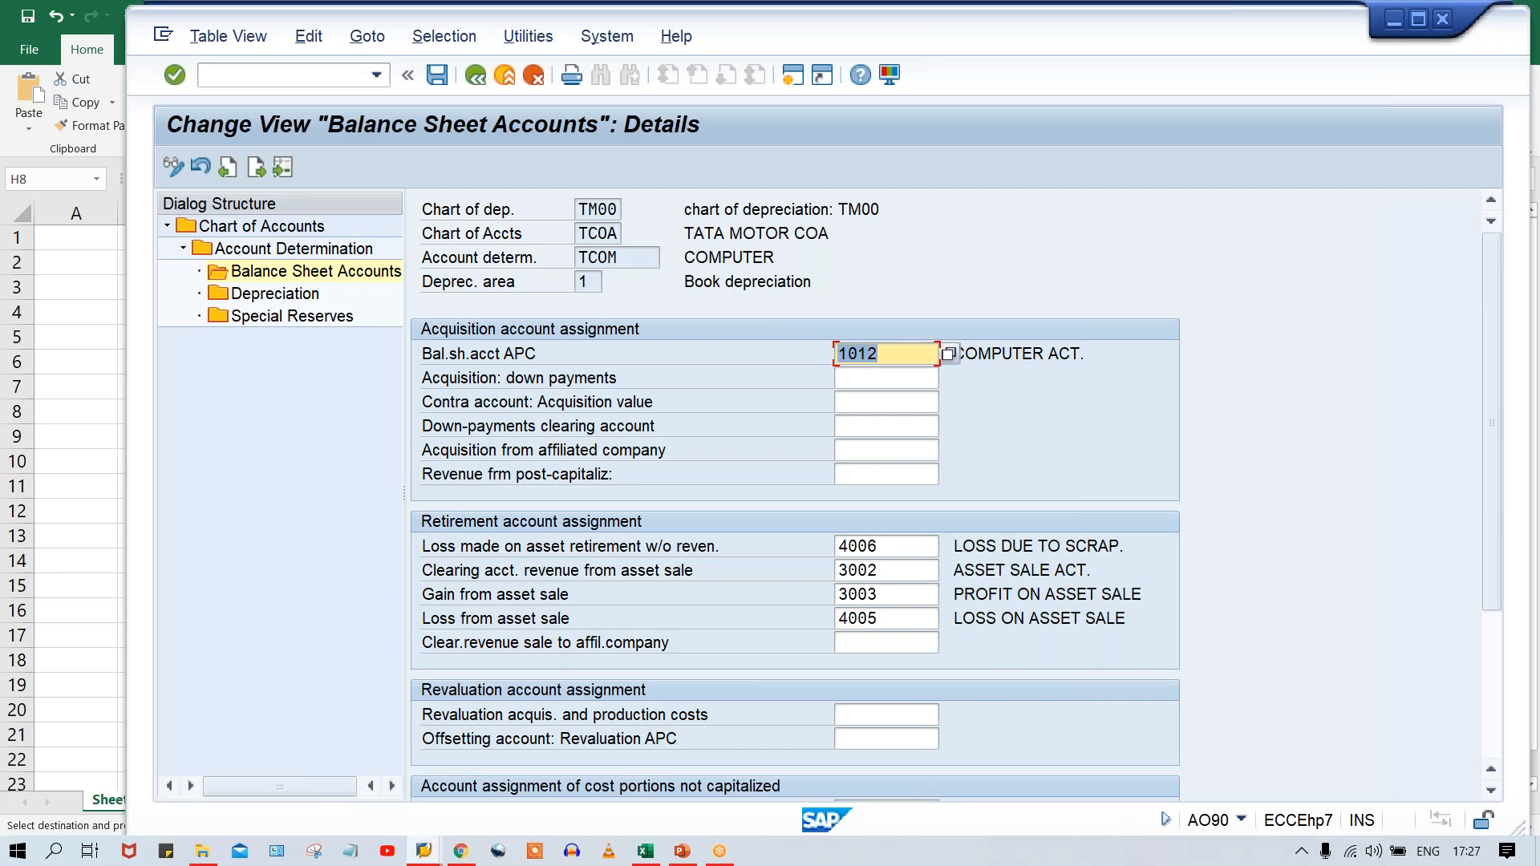
key("ctrl+s")
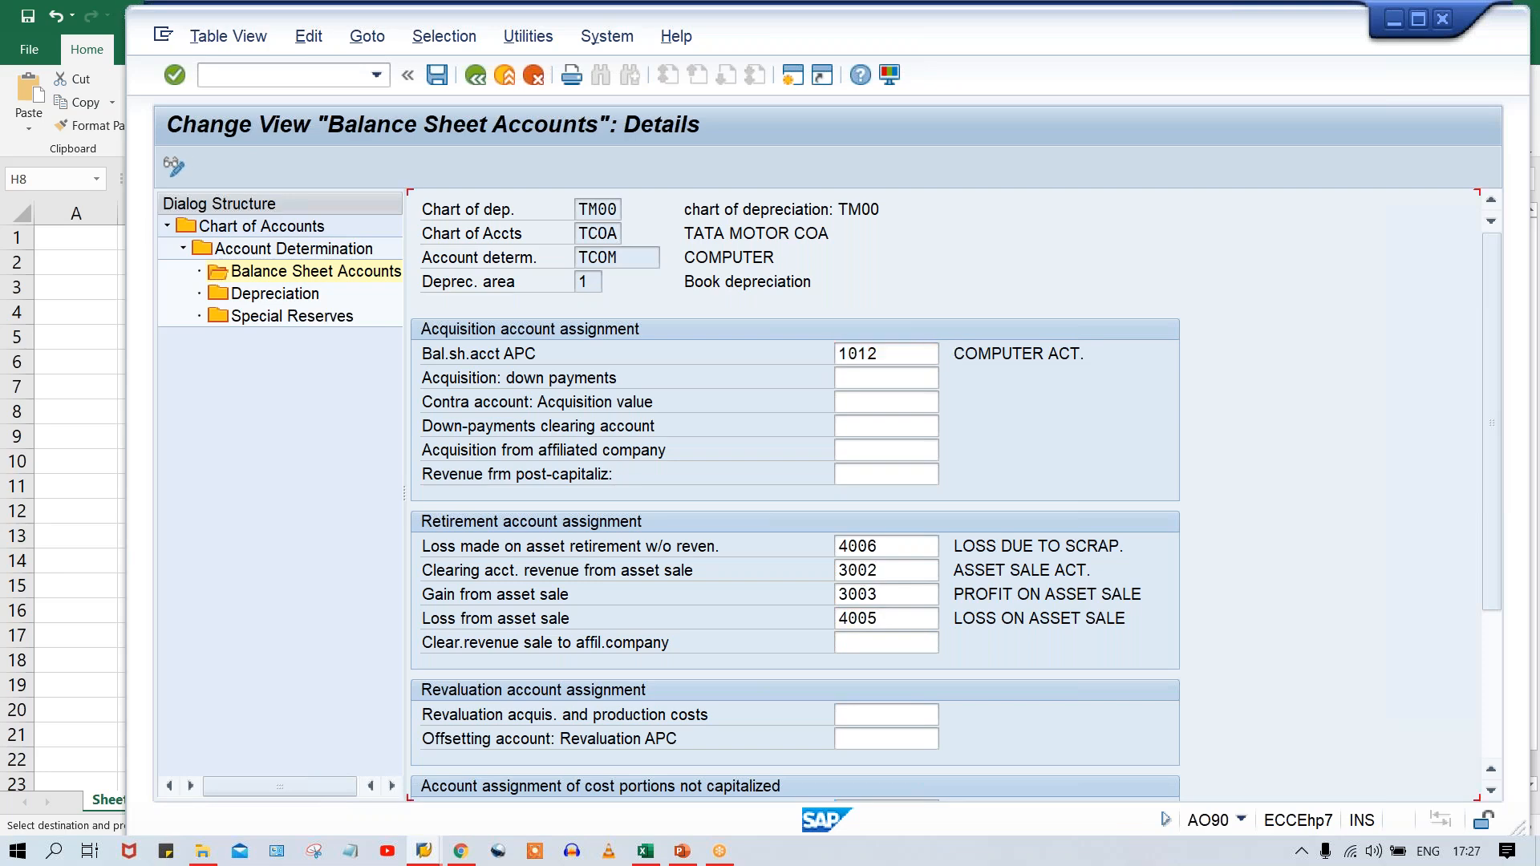
Open the Depreciation accounts for TCOM and look up its AD and DEP. account numbers in the Excel sheet.
left_click(229, 292)
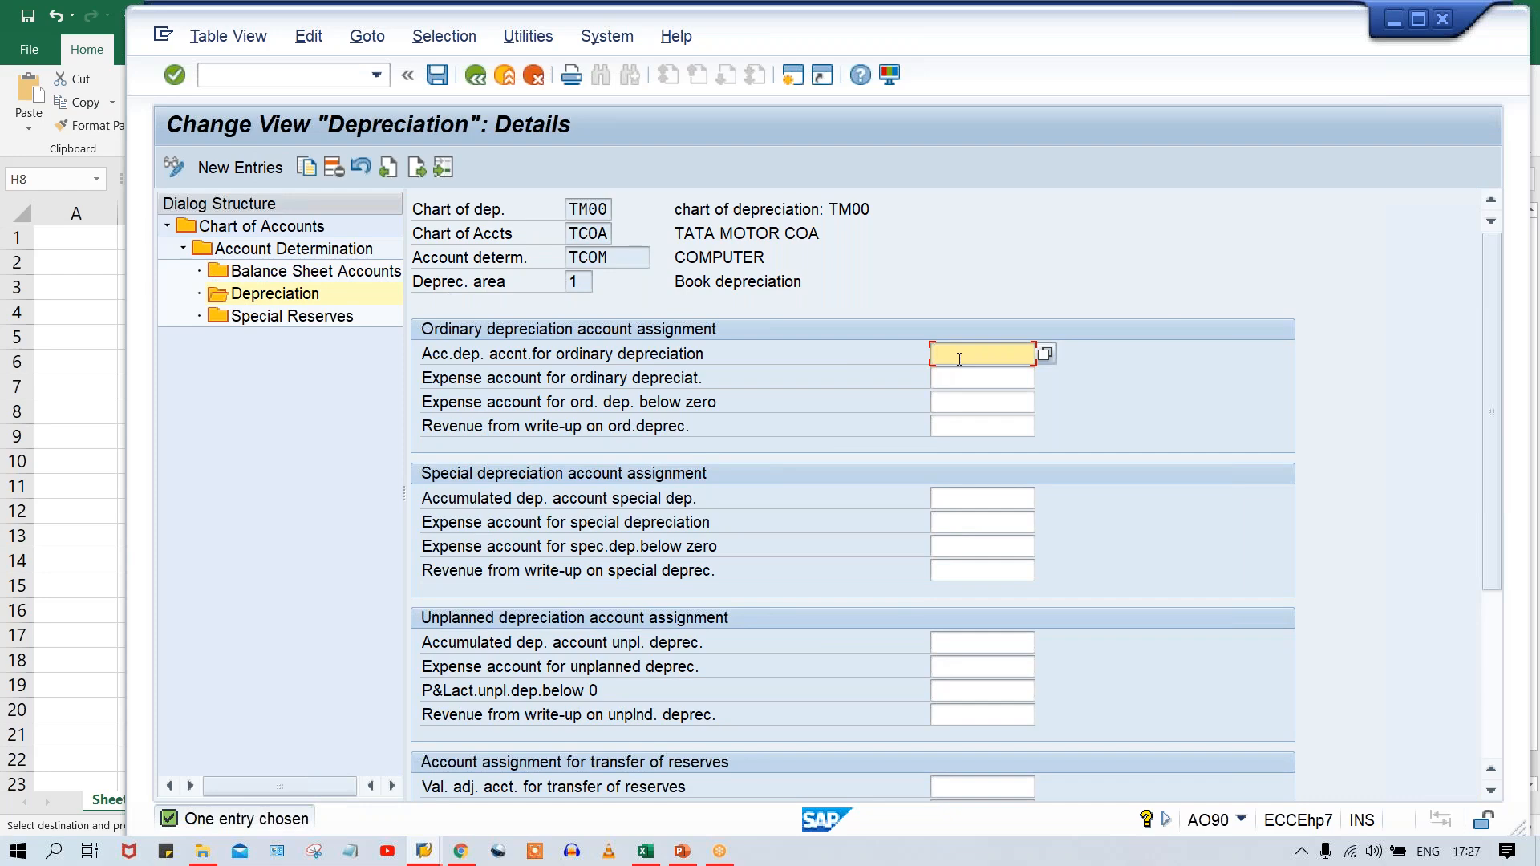
key("alt+Tab")
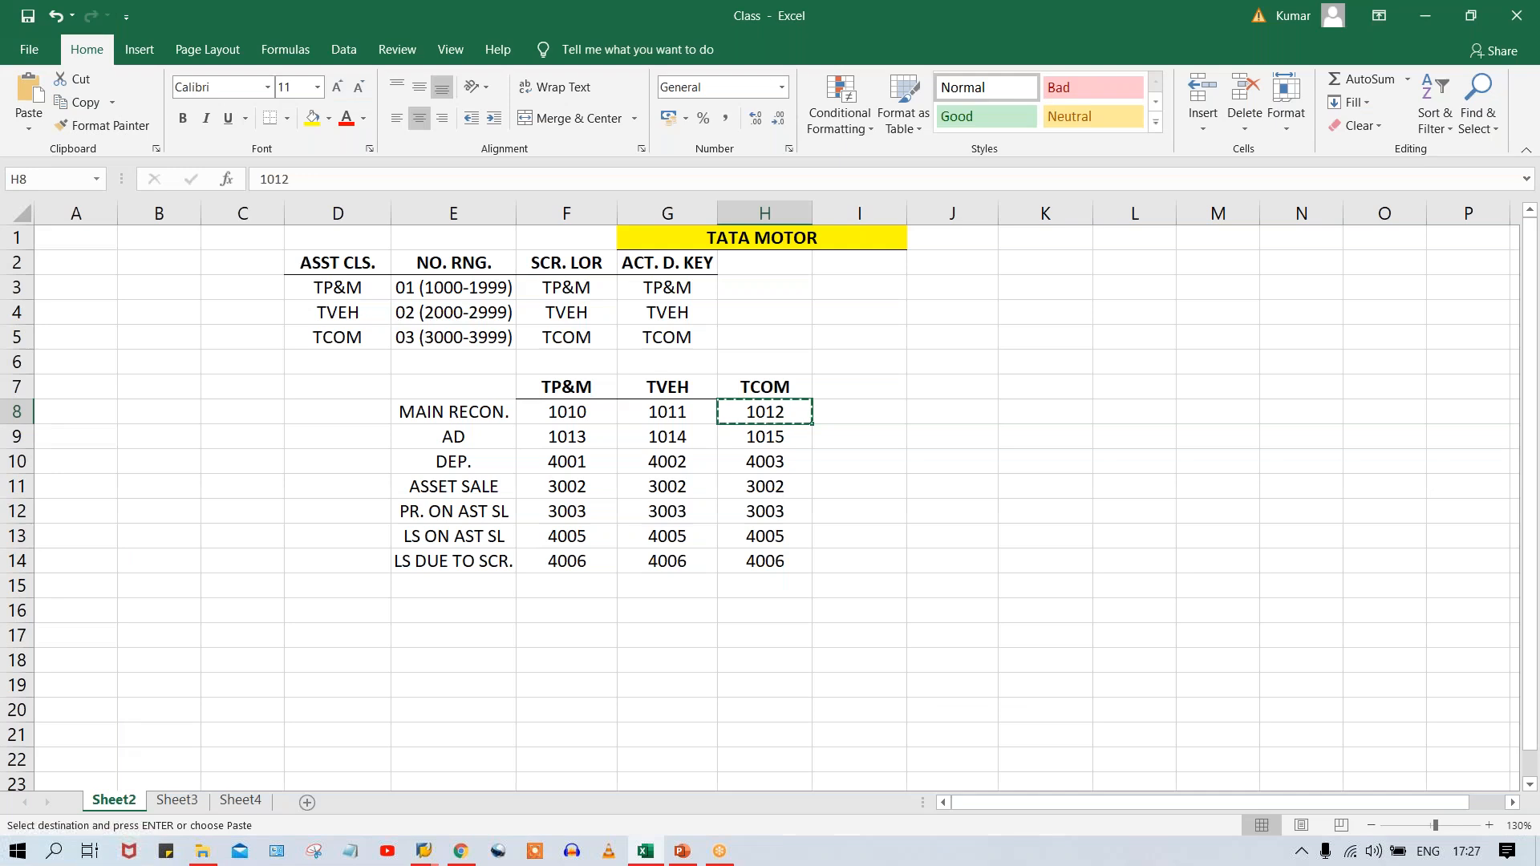
left_click(758, 439)
left_click(770, 459)
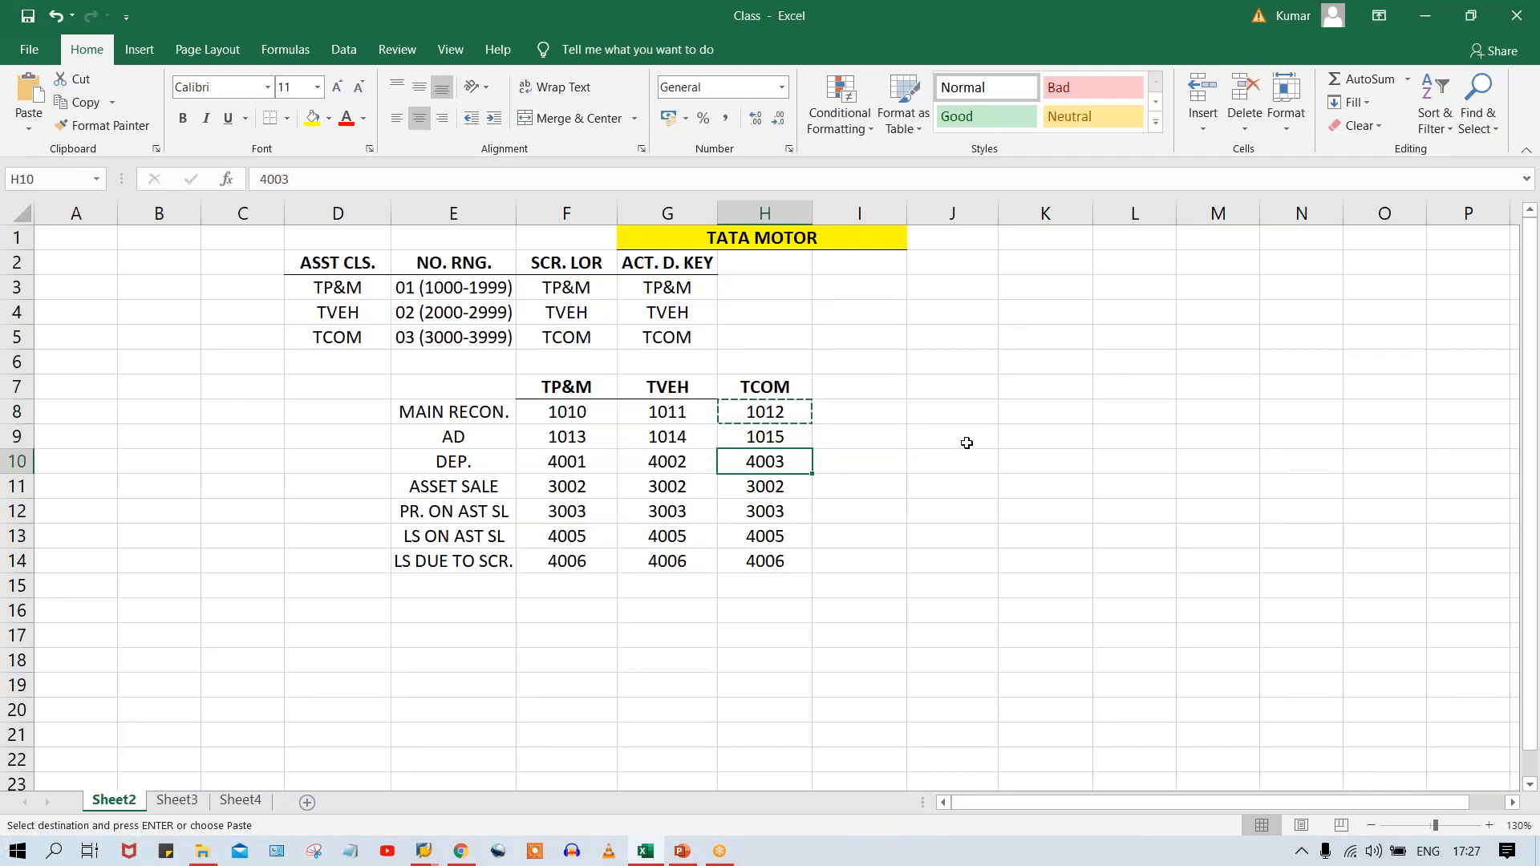
key("alt+Tab")
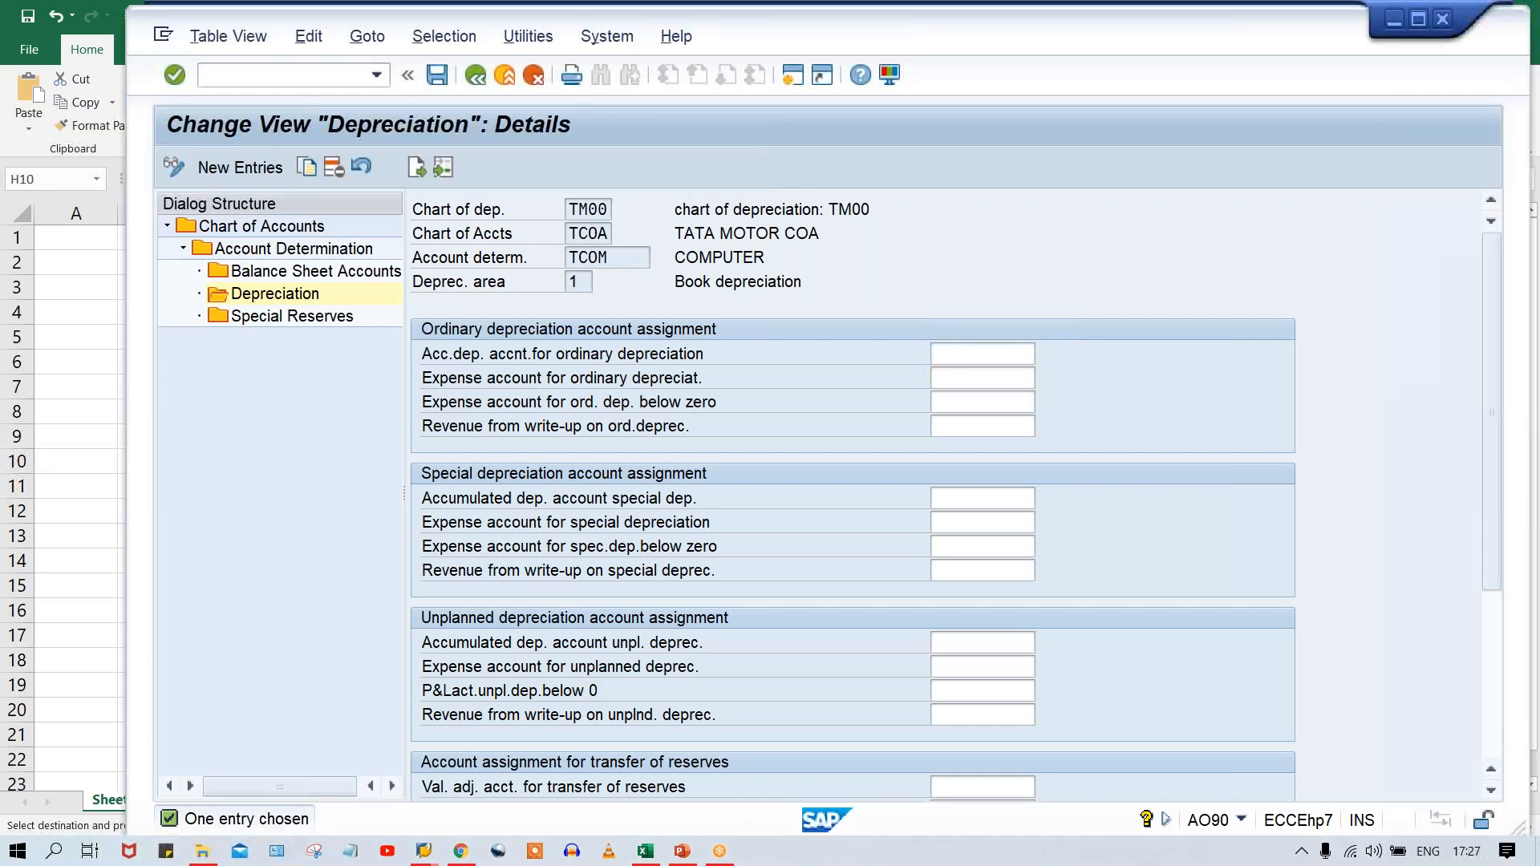
Enter 1015 as accumulated depreciation account and 4003 as expense account for TCOM's ordinary depreciation, and save.
key("Down")
key("Return")
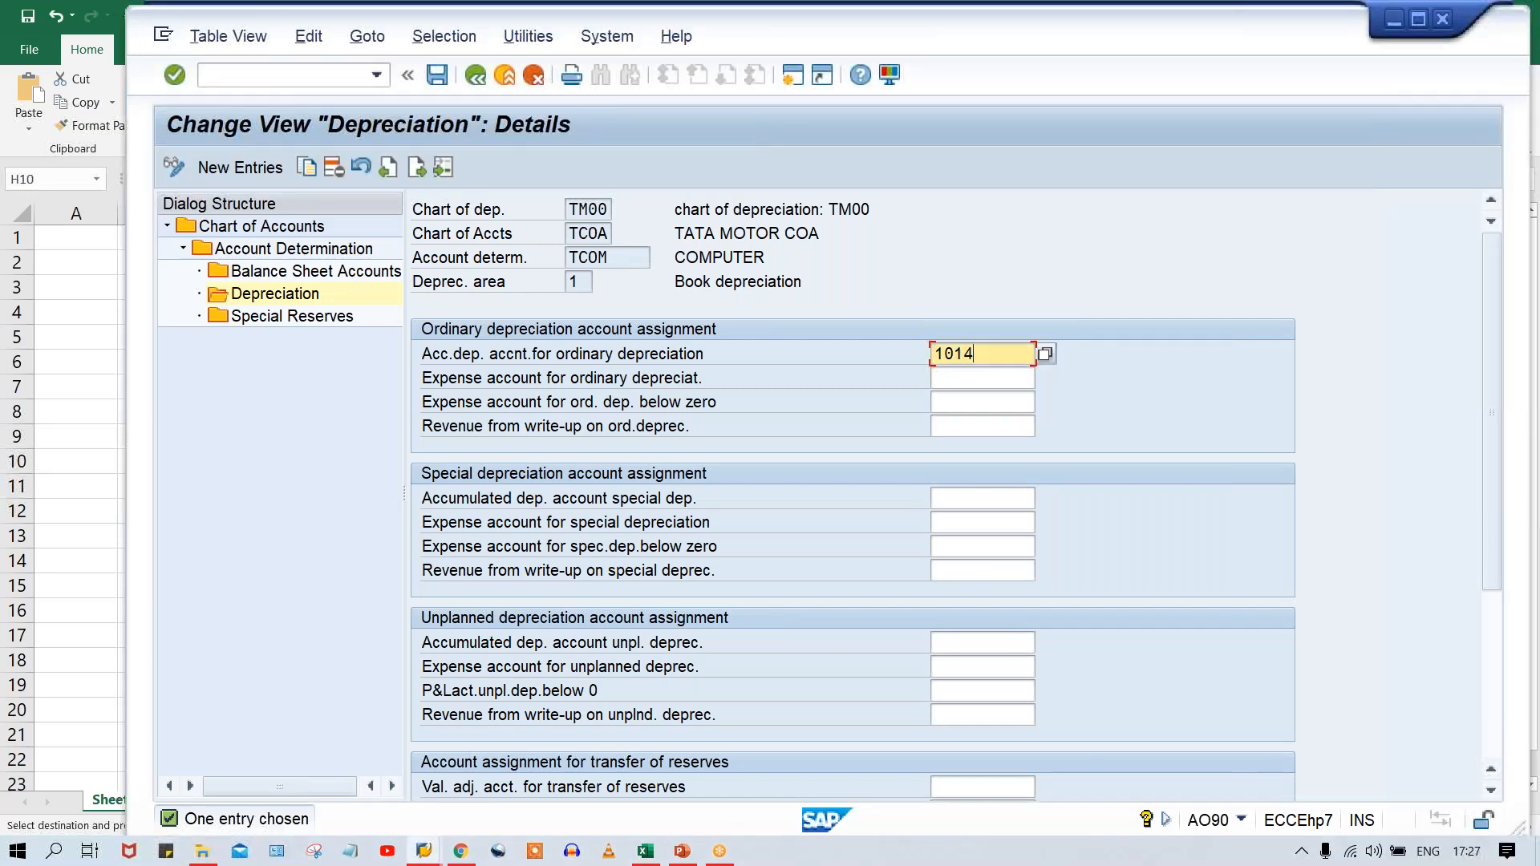
key("BackSpace")
type("5")
key("Tab")
type("4")
key("Down")
key("Return")
key("BackSpace")
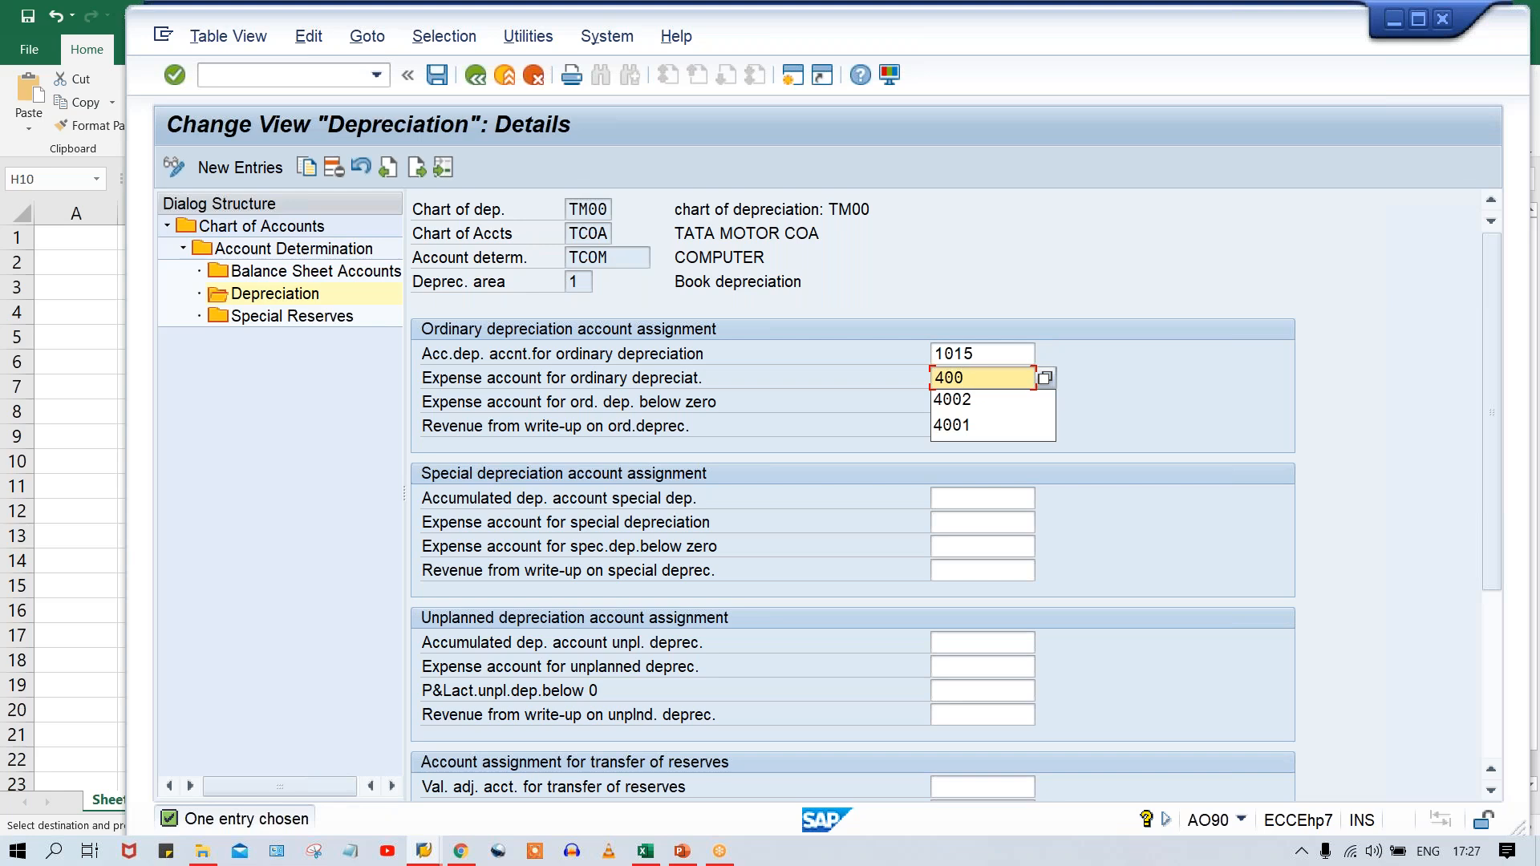
type("3")
key("Return")
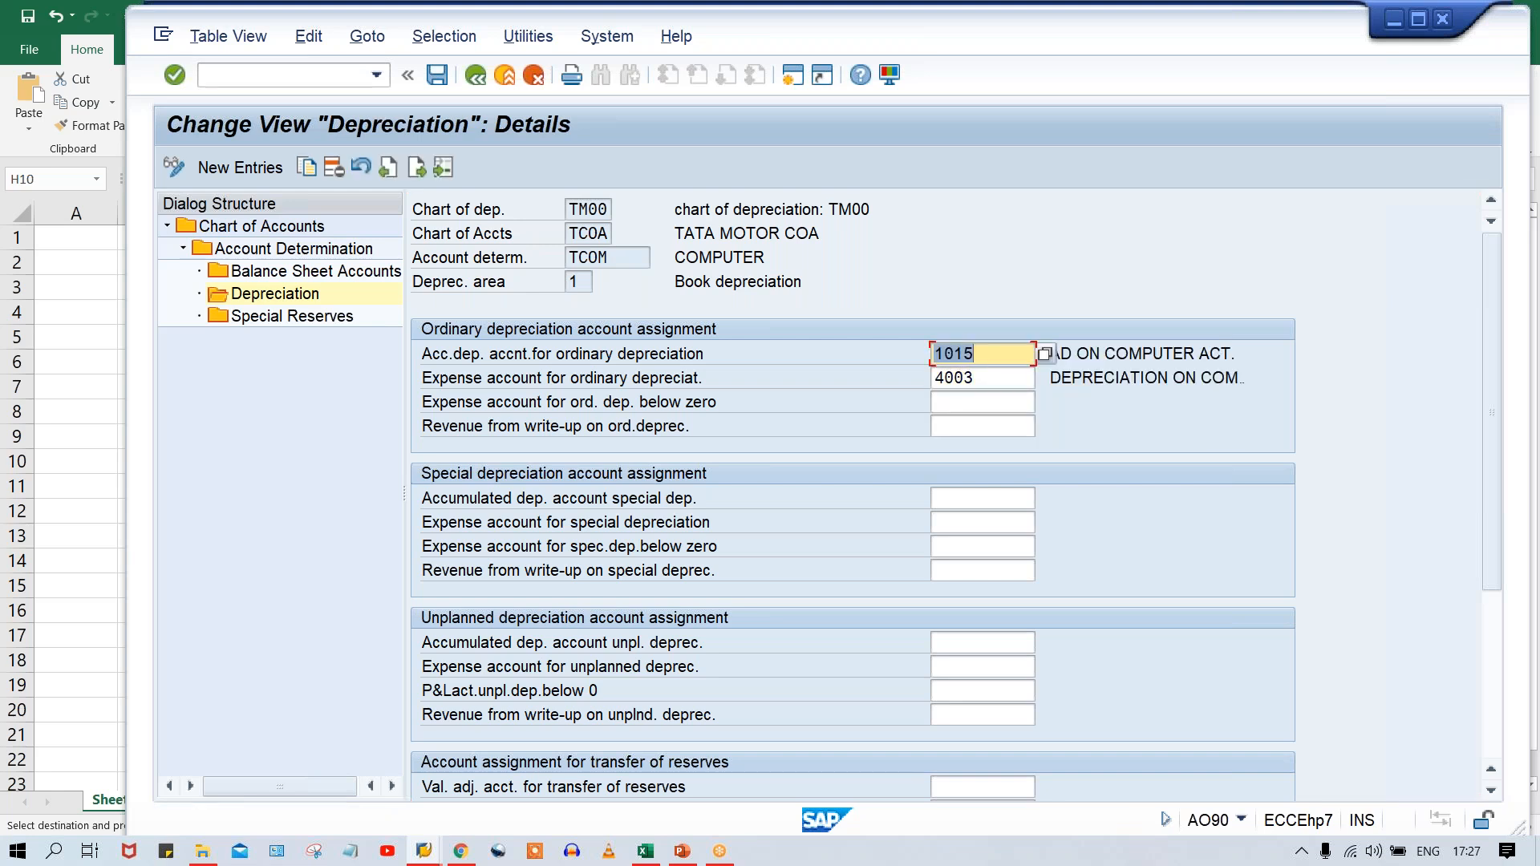
key("ctrl+s")
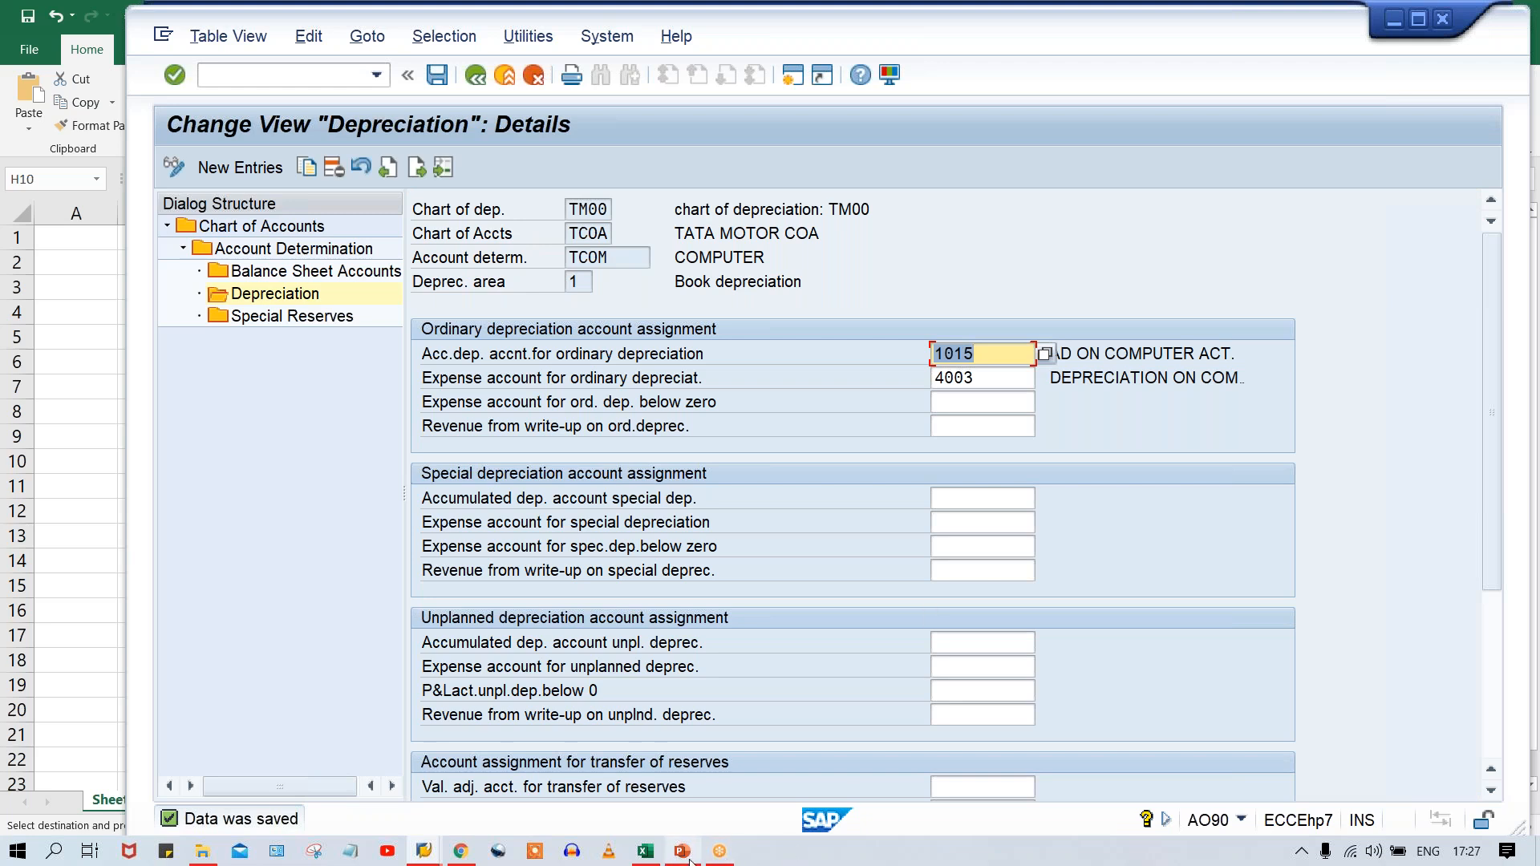
Switch to the PowerPoint presentation on asset management to view the slide on creation and determination of G/L accounts.
mouse_move(688, 859)
left_click(719, 800)
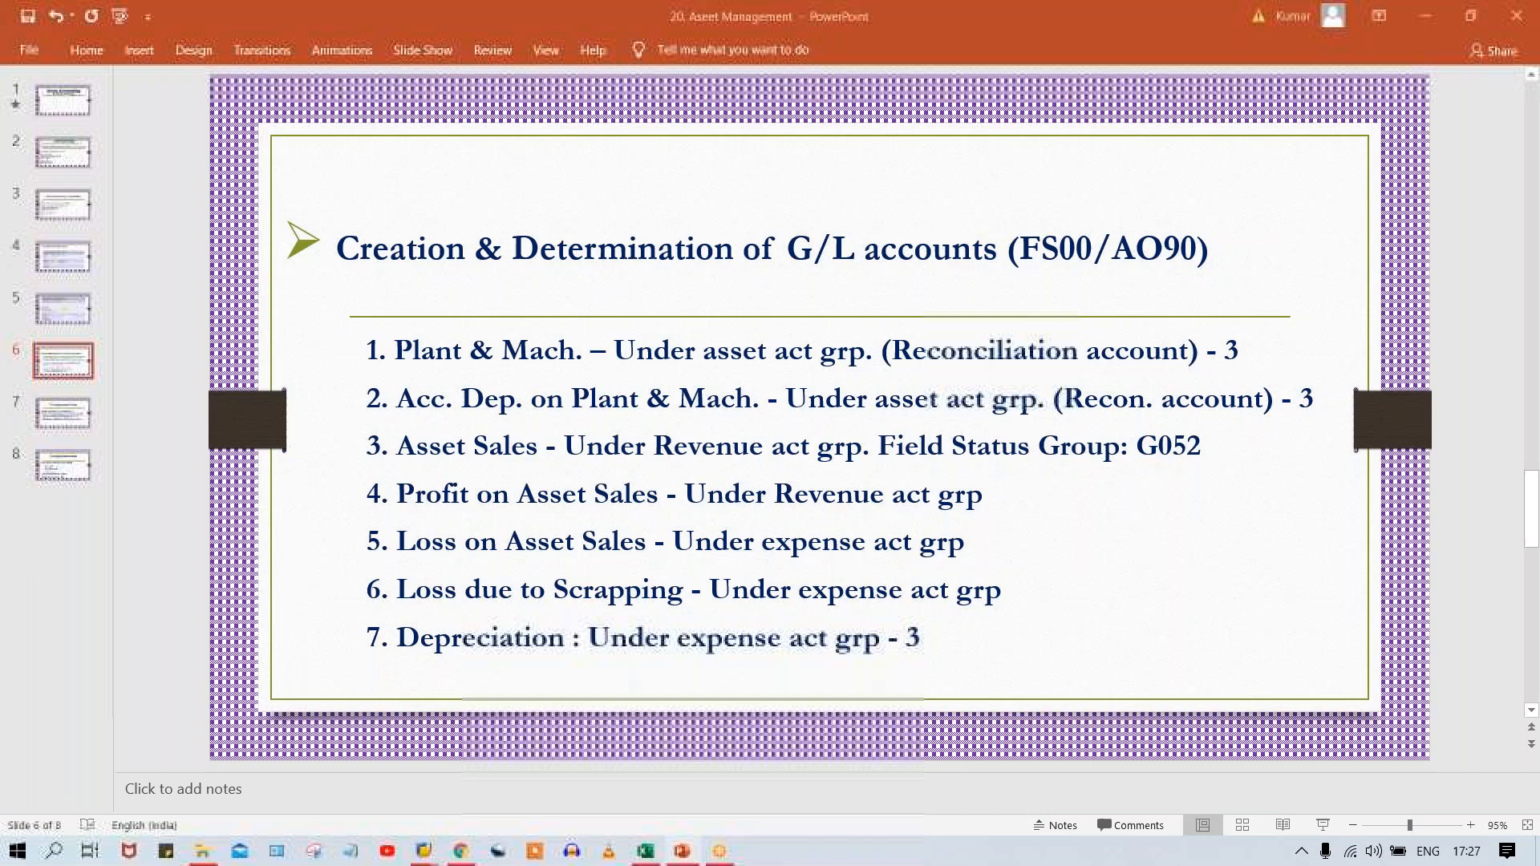